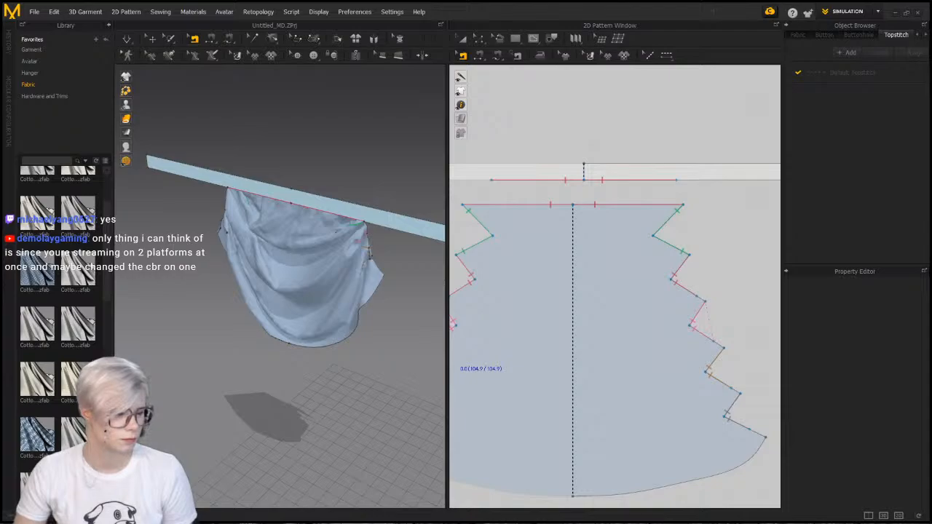
click(242, 446)
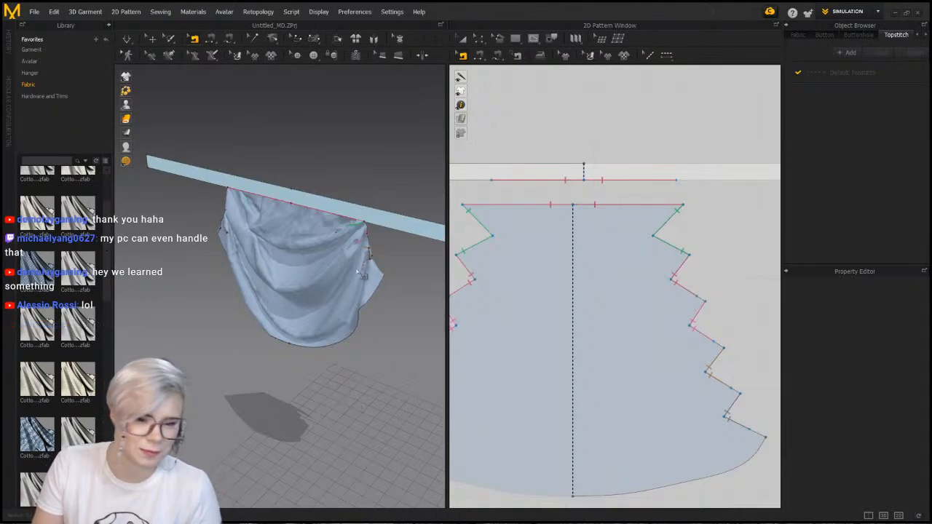
right_drag(273, 369, 287, 333)
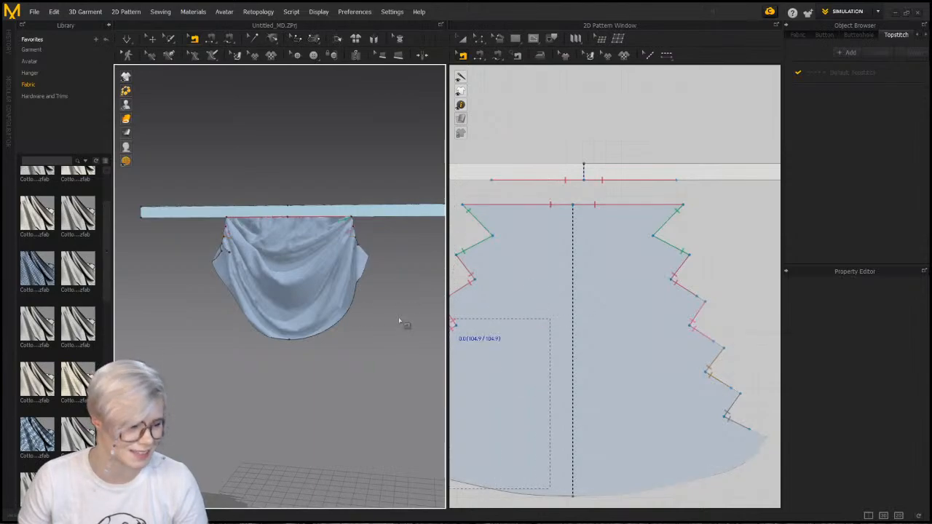
right_drag(366, 250, 381, 257)
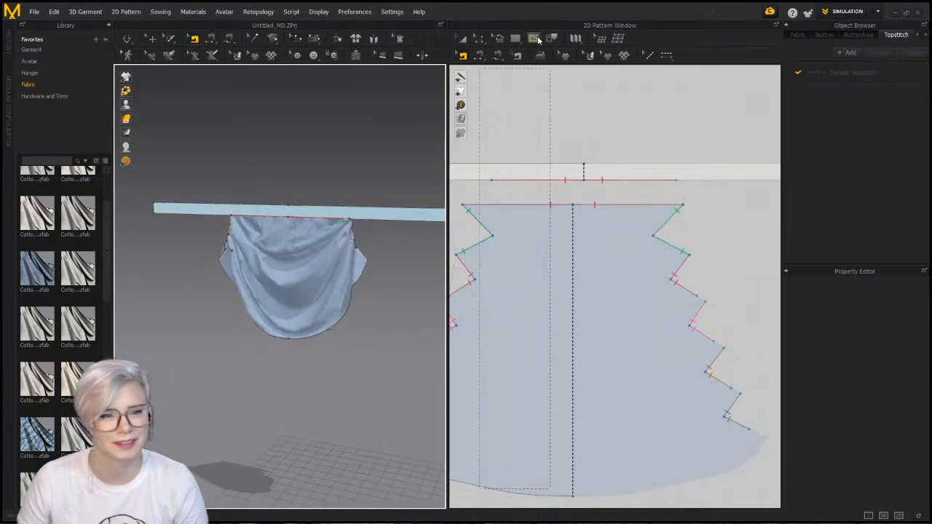
Assign the 40s_Cotton_Poplin_FCL1 fabric to the draped swag pattern and simulate it
click(534, 39)
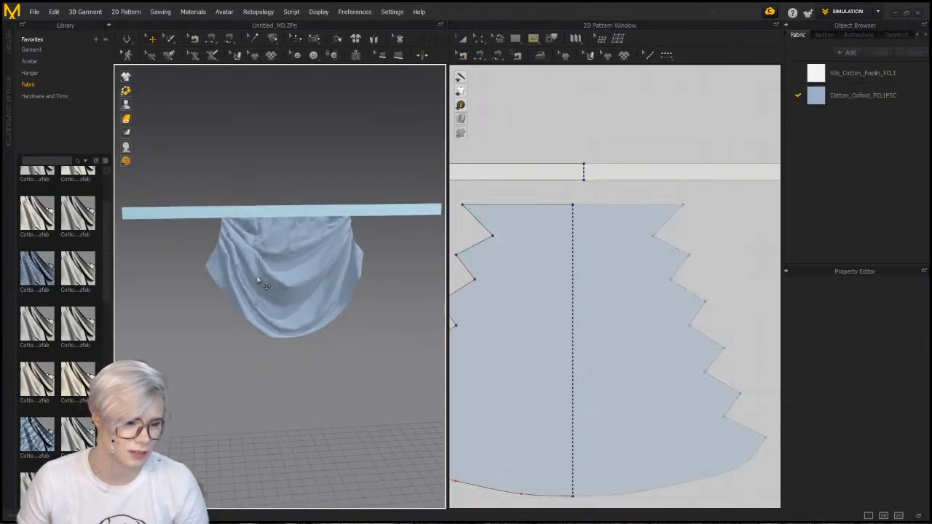
scroll(248, 289, up, 3)
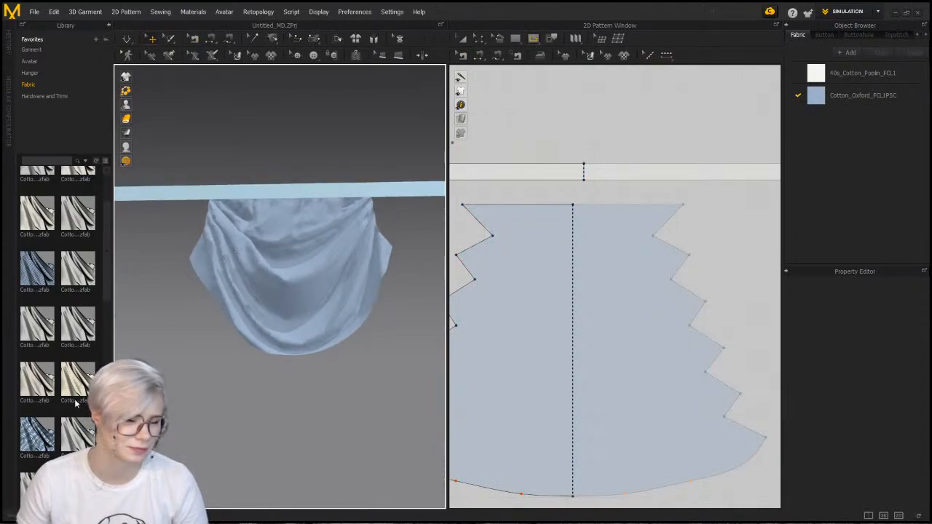
middle_drag(279, 245, 272, 263)
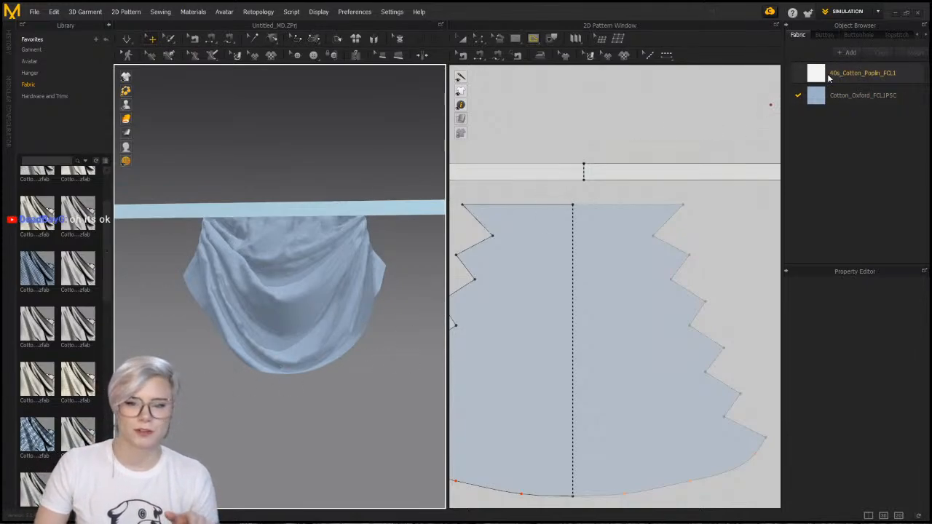
click(559, 286)
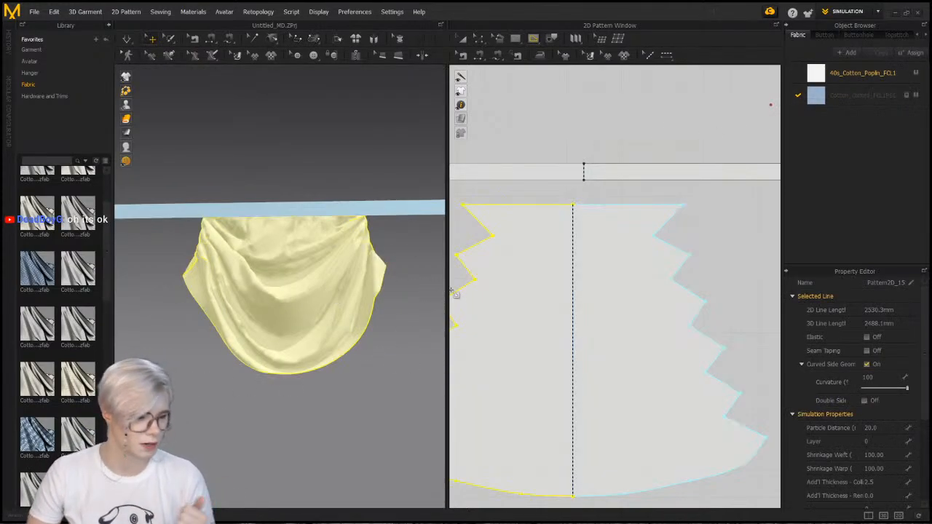
click(372, 327)
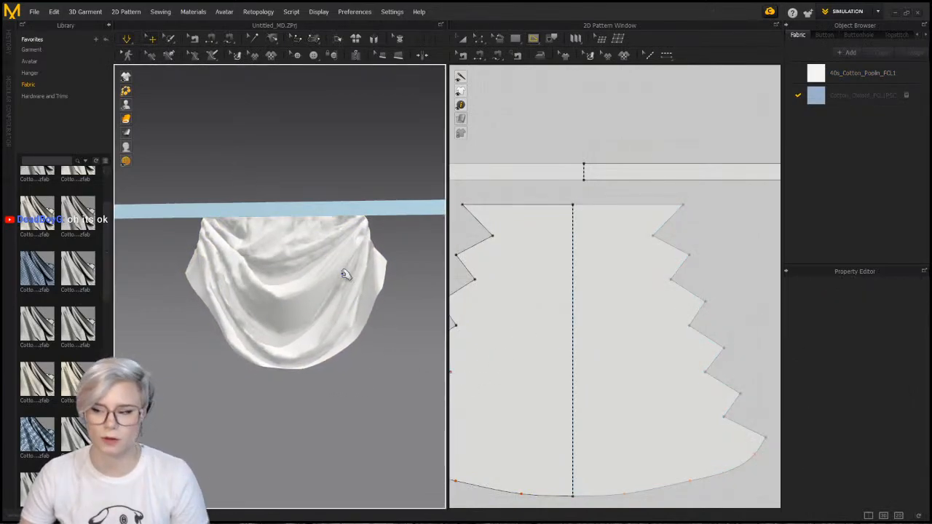
Collapse the library to enlarge the workspace and examine how the poplin swag folds during simulation
click(109, 26)
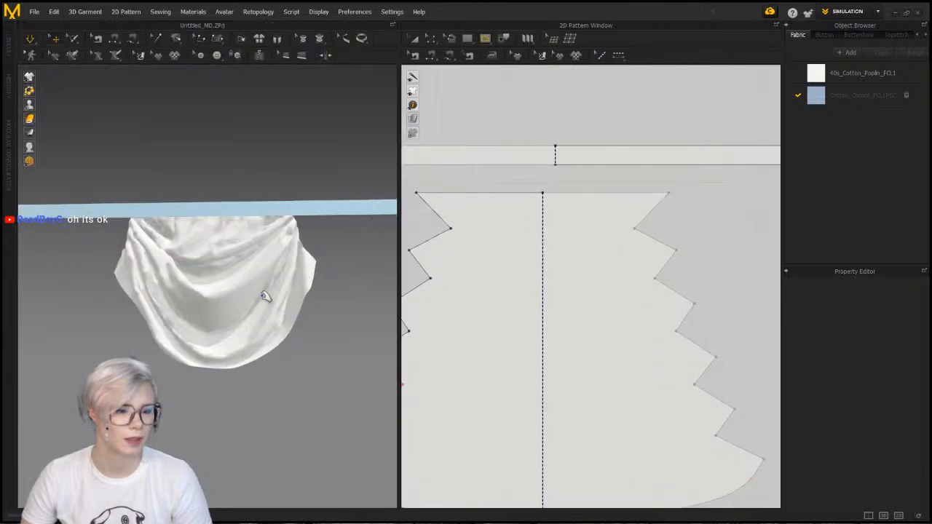
right_drag(265, 294, 191, 282)
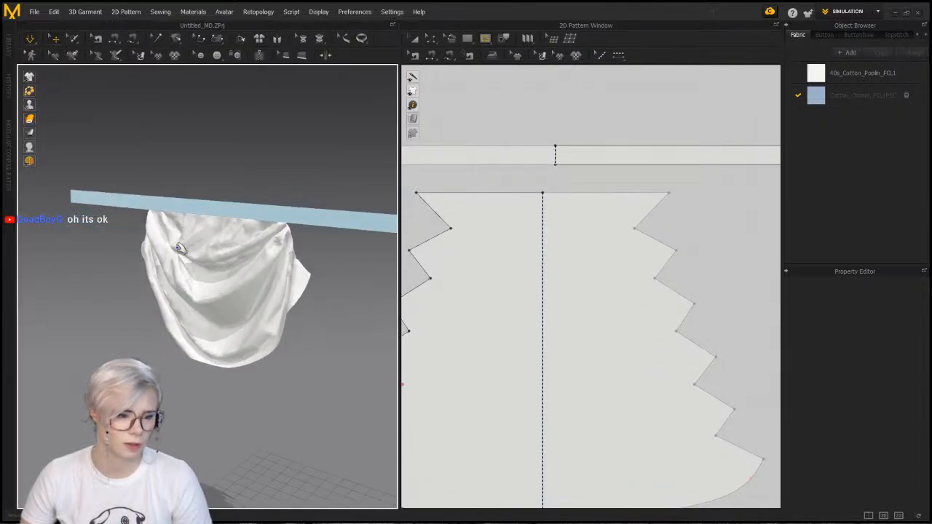
click(181, 225)
scroll(183, 256, up, 2)
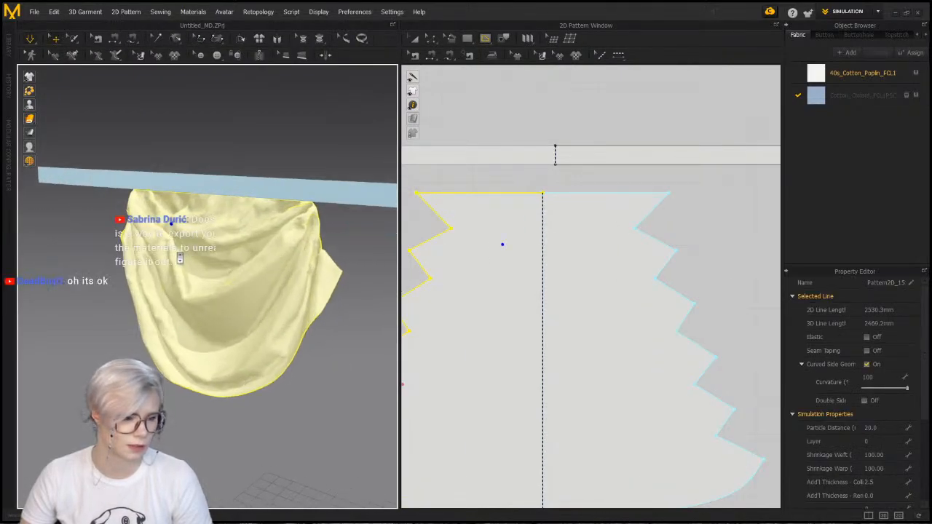
middle_drag(182, 256, 248, 408)
scroll(218, 412, up, 5)
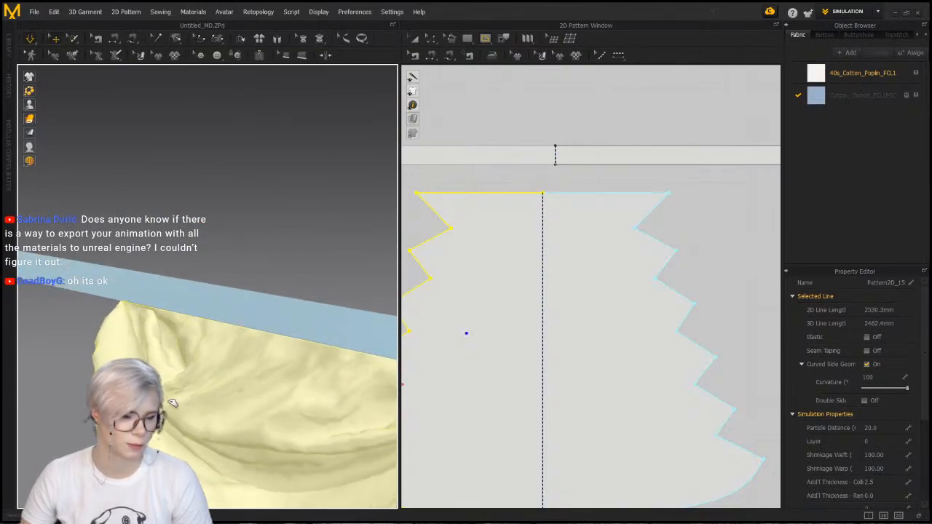
scroll(202, 445, down, 4)
middle_drag(202, 434, 179, 404)
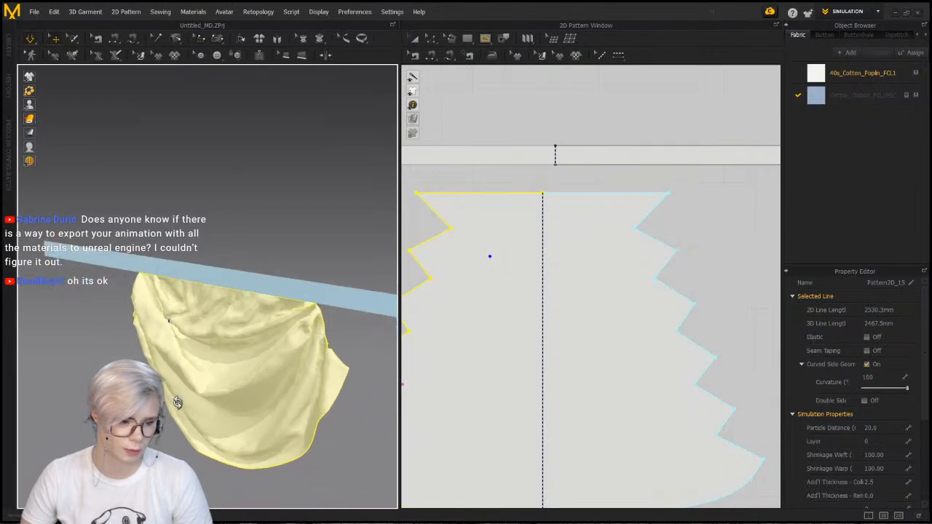
right_drag(179, 404, 208, 385)
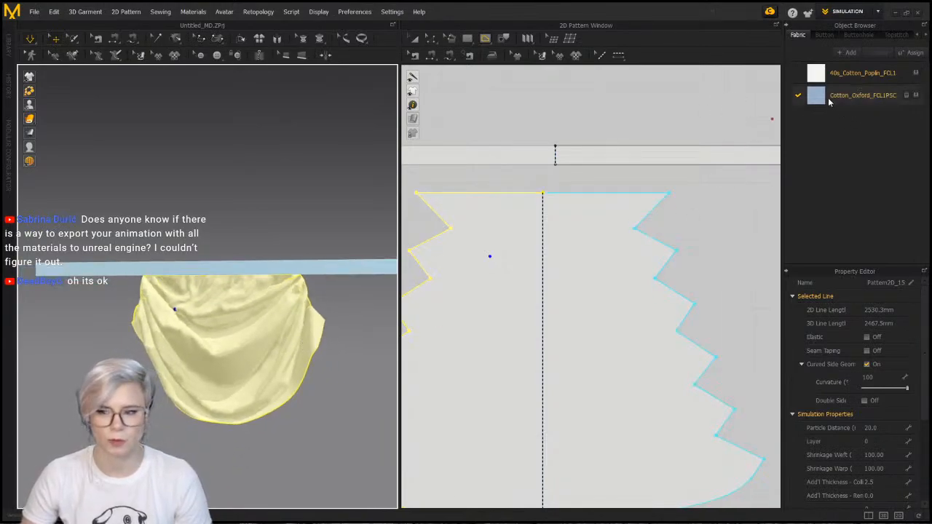
Reassign the Cotton_Oxford_FCL1PSC fabric to the swag and set the simulation mode to Normal
drag(815, 95, 311, 343)
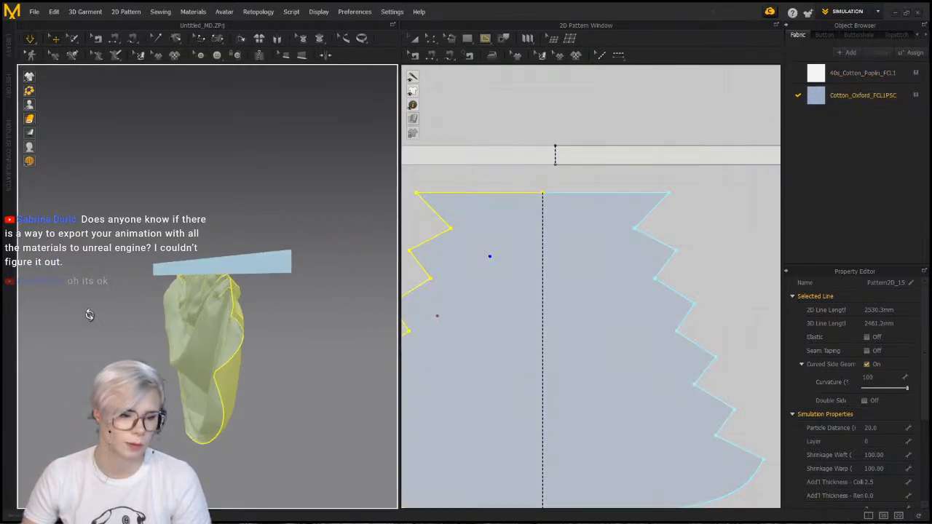
right_drag(241, 312, 261, 279)
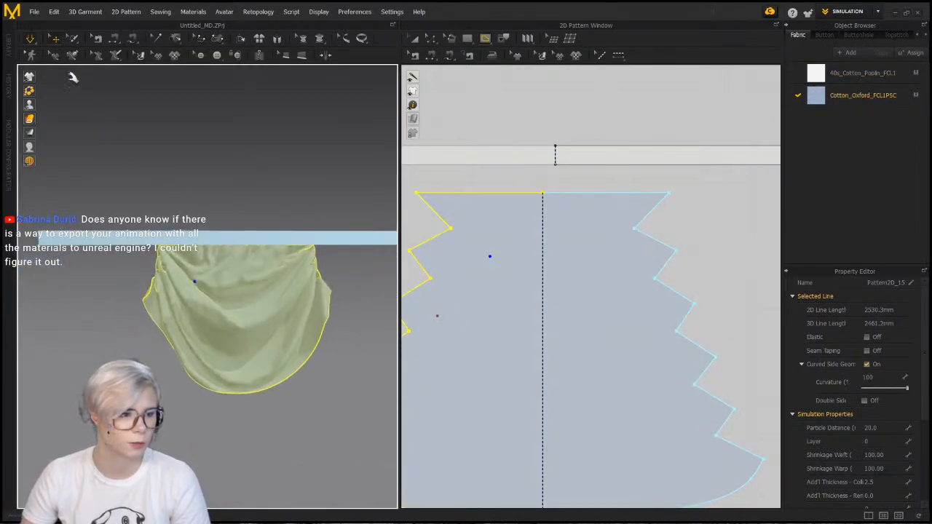
click(32, 41)
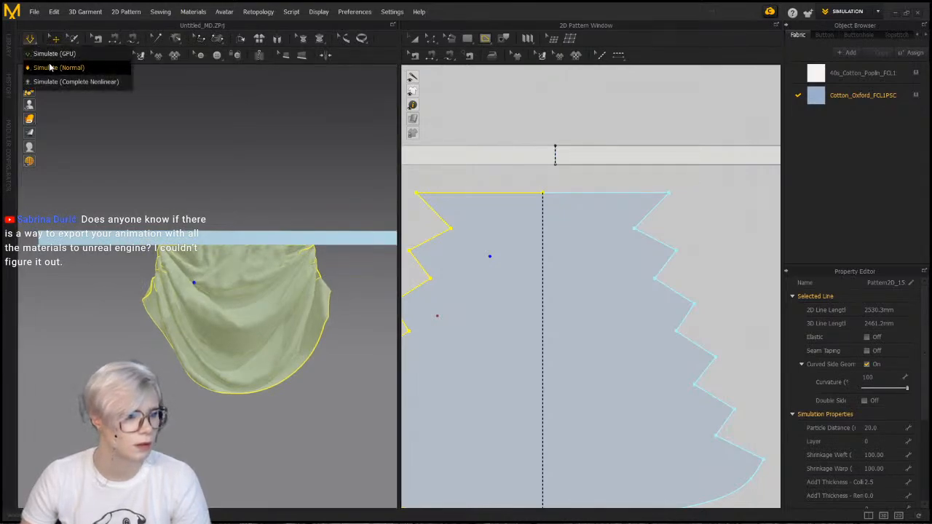
click(54, 73)
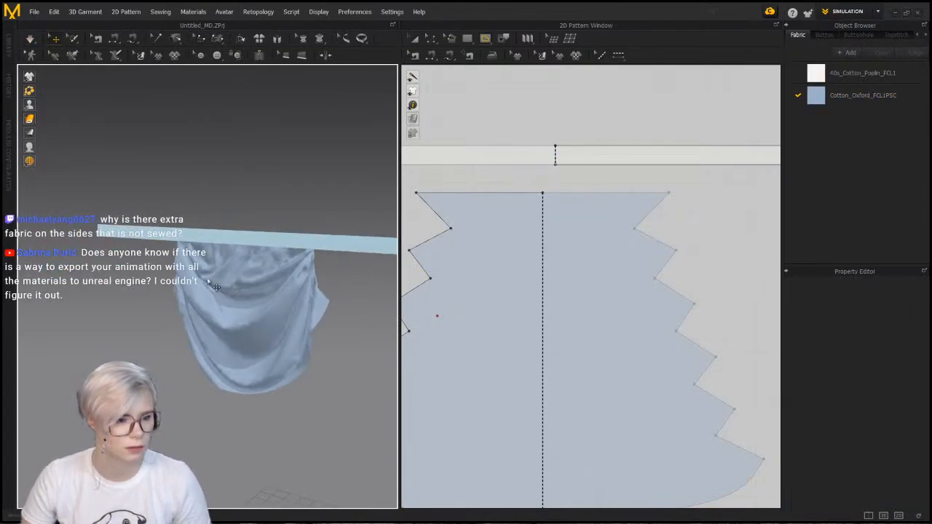
Pull the swag's left side flap and lower folds into shape while the simulation runs
click(217, 252)
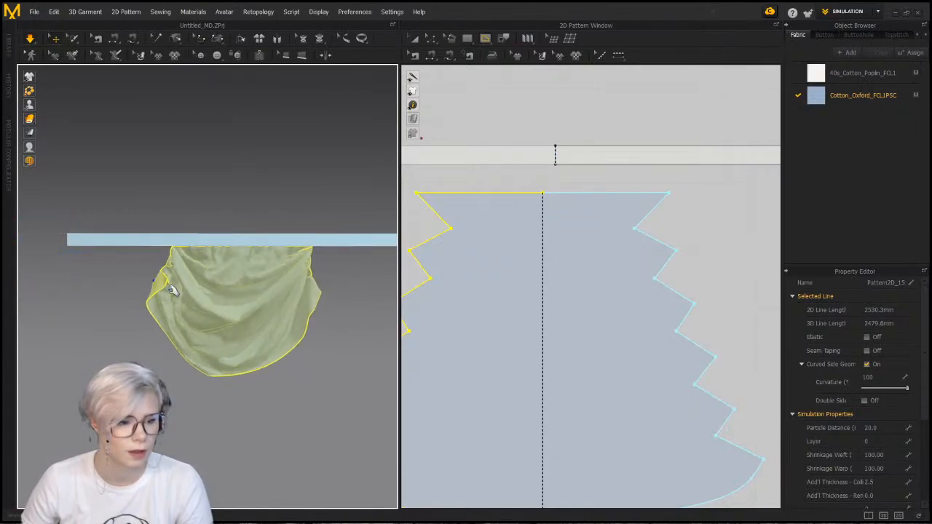
drag(171, 286, 135, 292)
drag(217, 319, 262, 281)
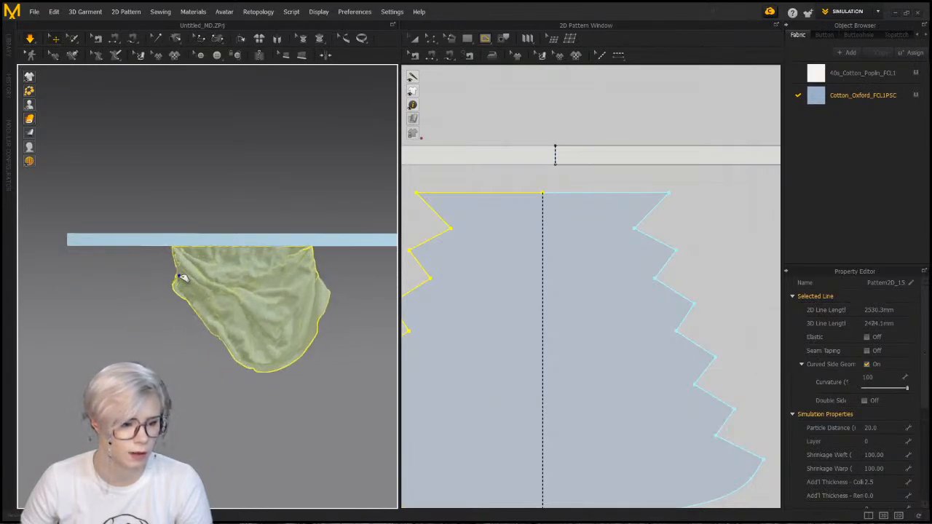
drag(182, 278, 193, 294)
Draw a tall rectangular curtain pattern about 1014 mm wide and 2645 mm high, left of the swag pattern
scroll(645, 302, down, 5)
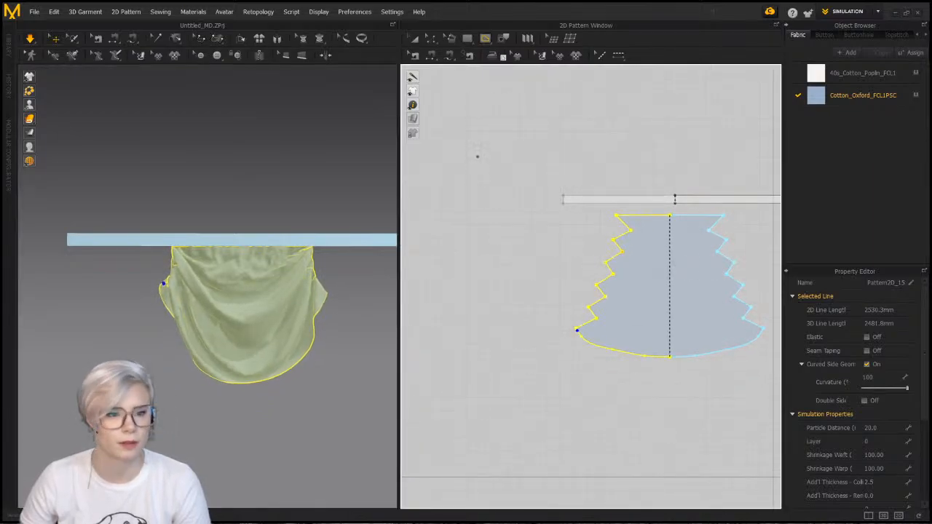
click(470, 41)
middle_drag(531, 281, 596, 160)
scroll(595, 153, down, 3)
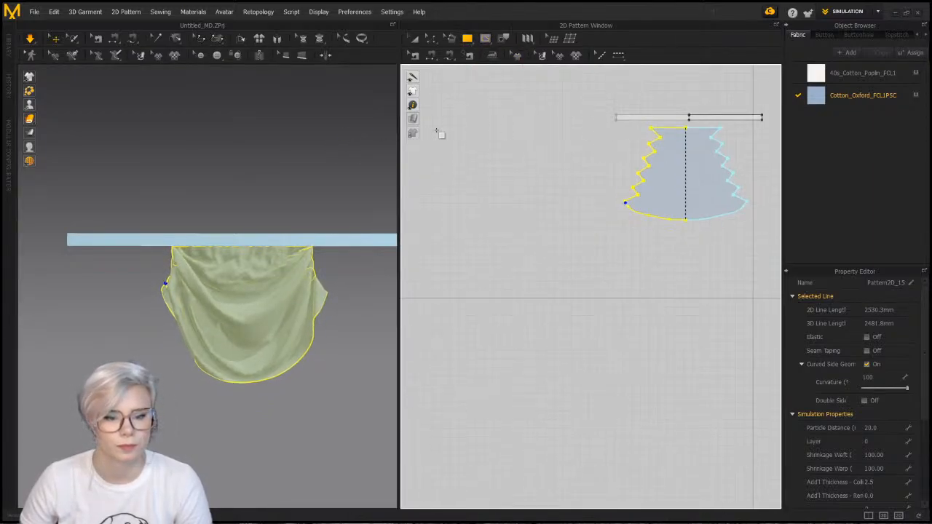
mouse_move(510, 128)
mouse_down()
mouse_move(585, 270)
mouse_move(597, 358)
mouse_up()
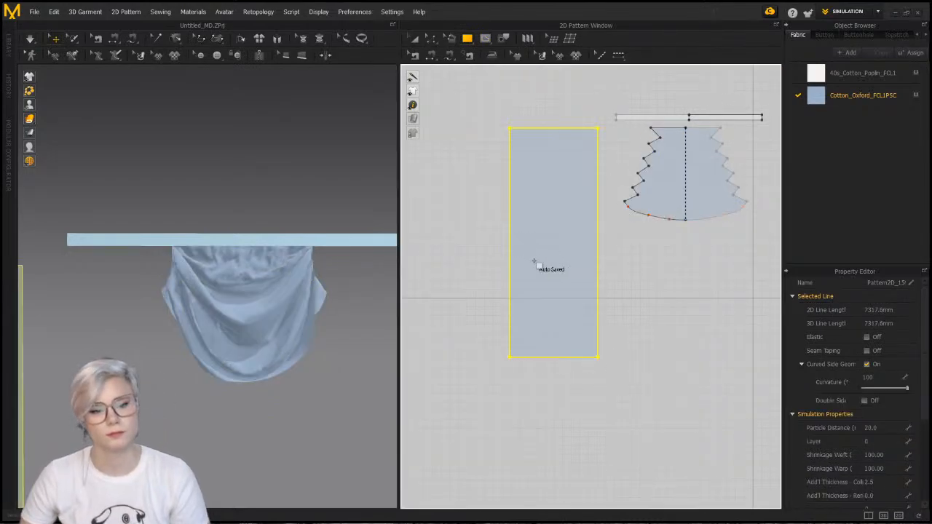
middle_drag(554, 244, 490, 282)
key(m)
scroll(561, 260, up, 3)
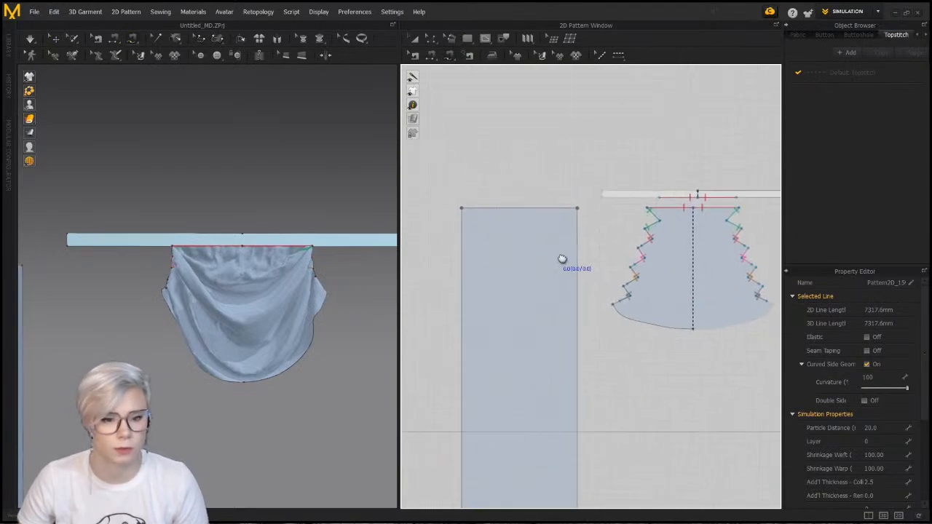
click(629, 204)
click(562, 210)
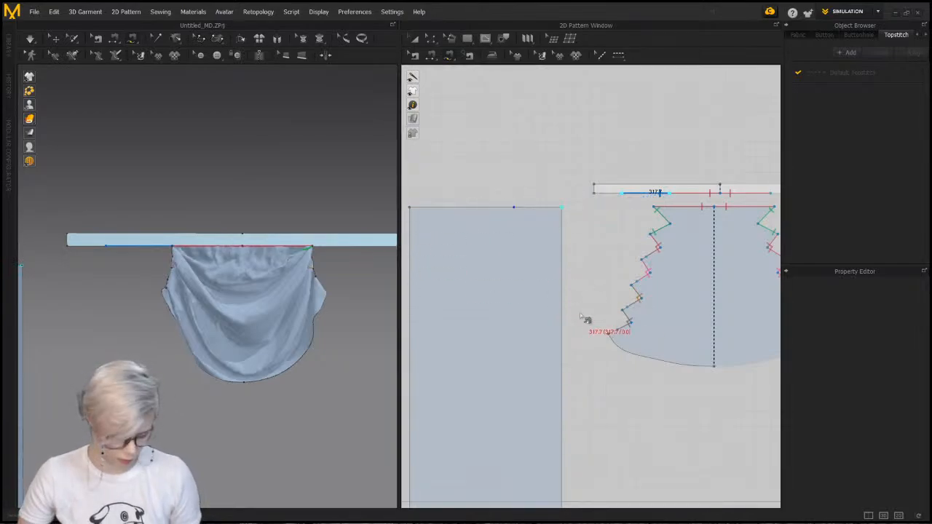
key(s)
key(a)
Freeze the swag pattern so that it stays fixed in simulation
click(665, 310)
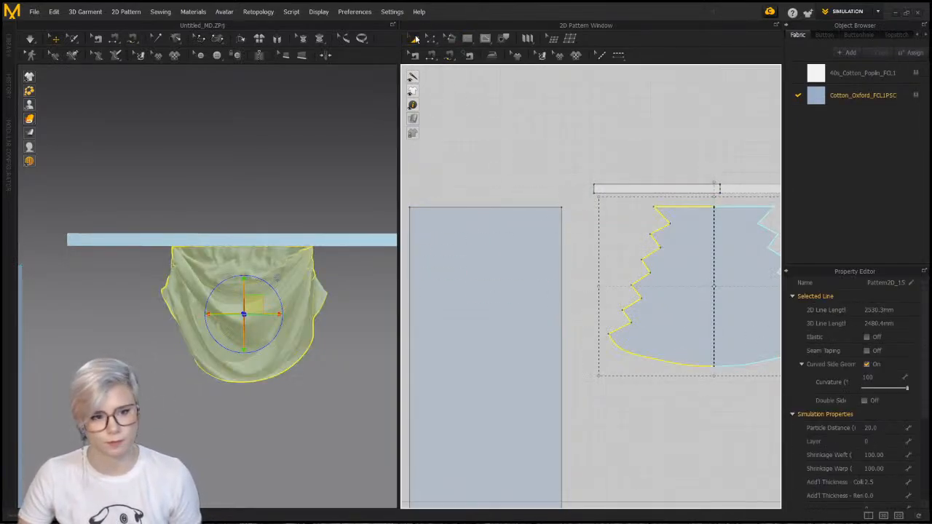
click(655, 249)
click(703, 257)
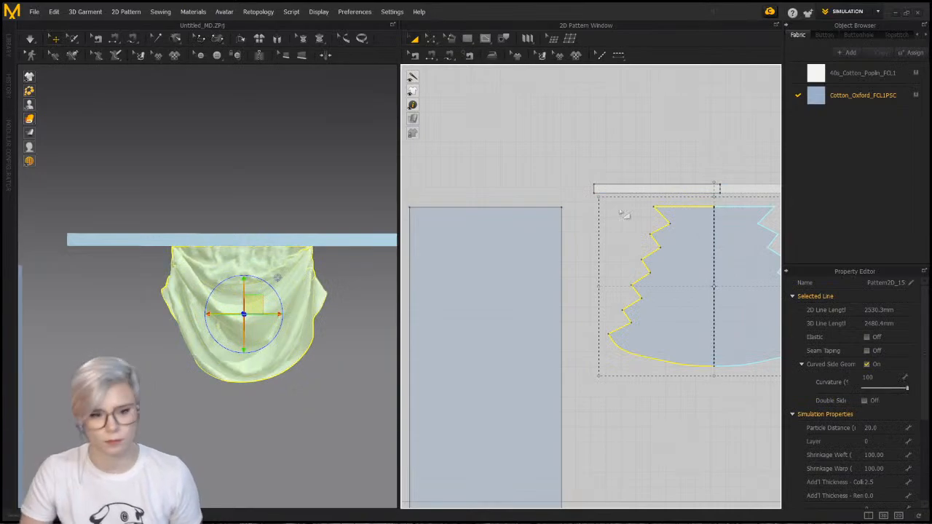
click(468, 214)
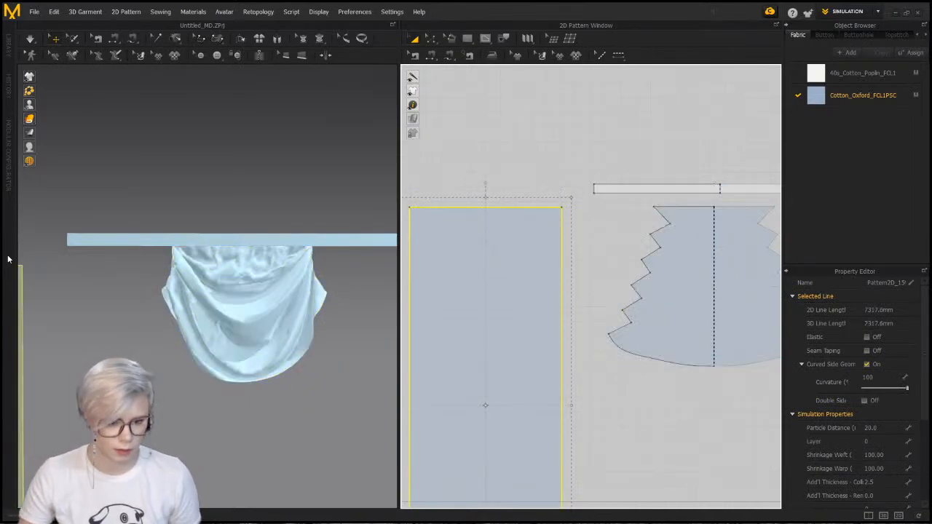
middle_drag(165, 280, 211, 286)
right_click(110, 318)
right_click(67, 316)
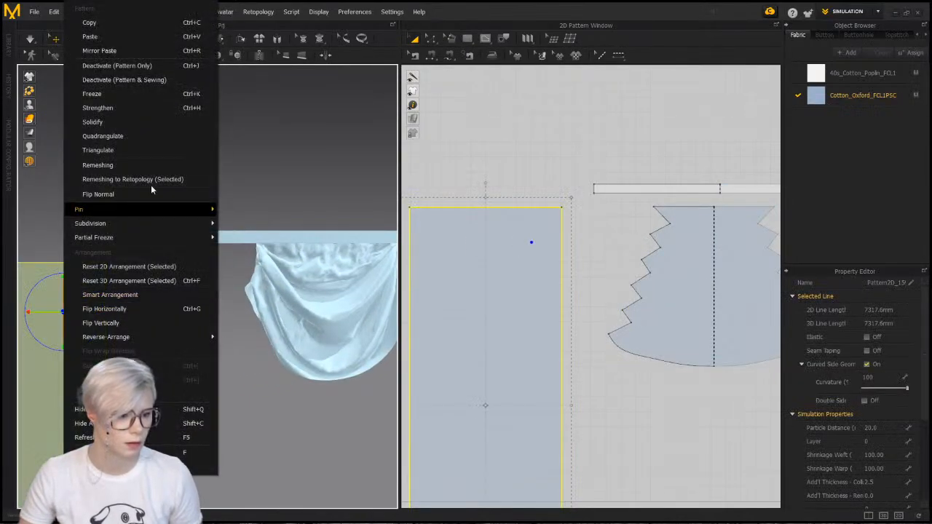
click(291, 454)
middle_drag(240, 423, 308, 287)
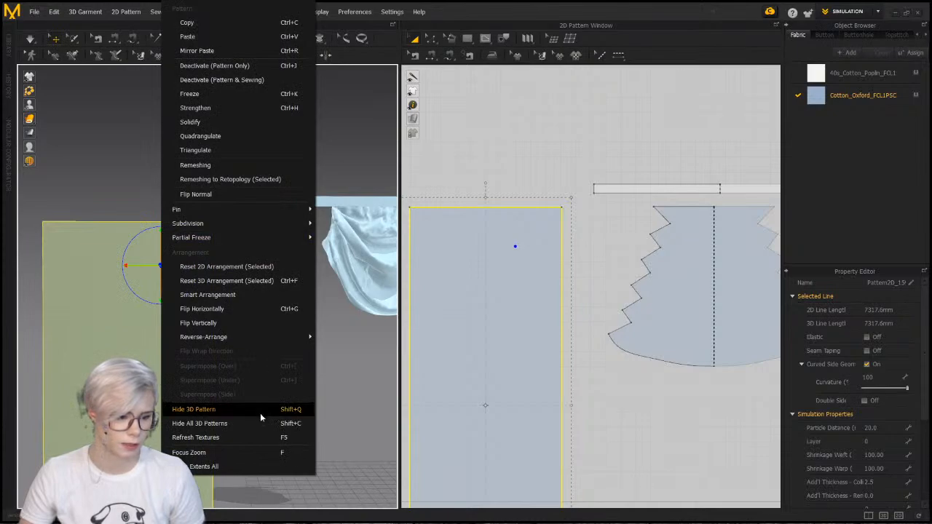
click(355, 323)
Free-sew about 282 mm of the bar's lower edge, starting at the swag's left end, to the rectangle's full top edge
key(n)
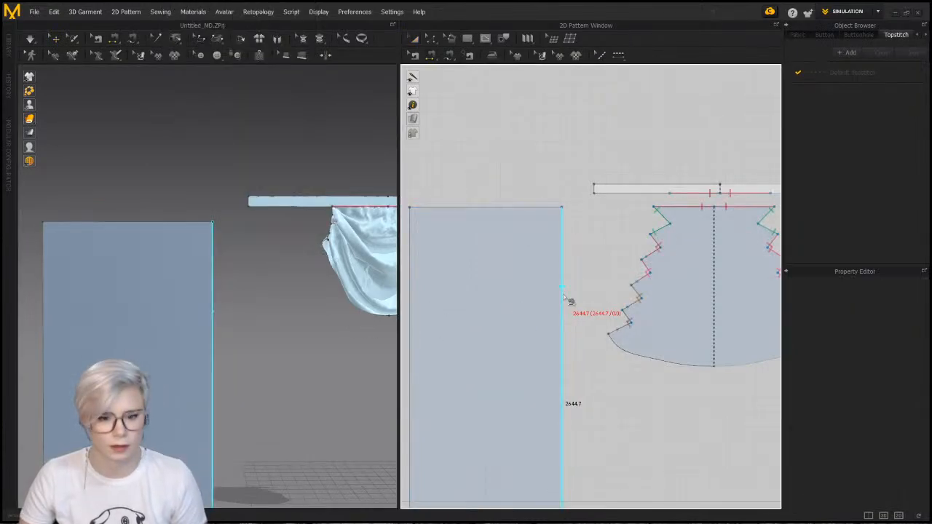
click(661, 194)
click(565, 208)
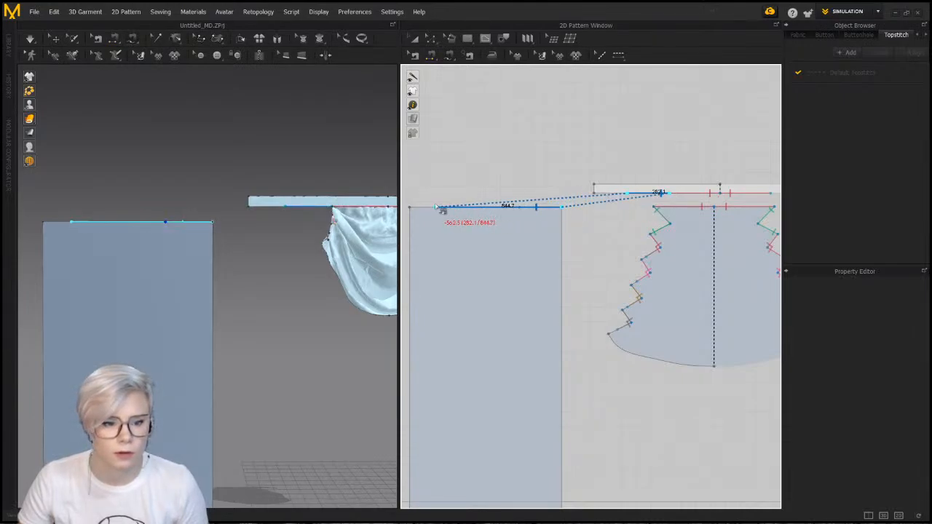
click(409, 207)
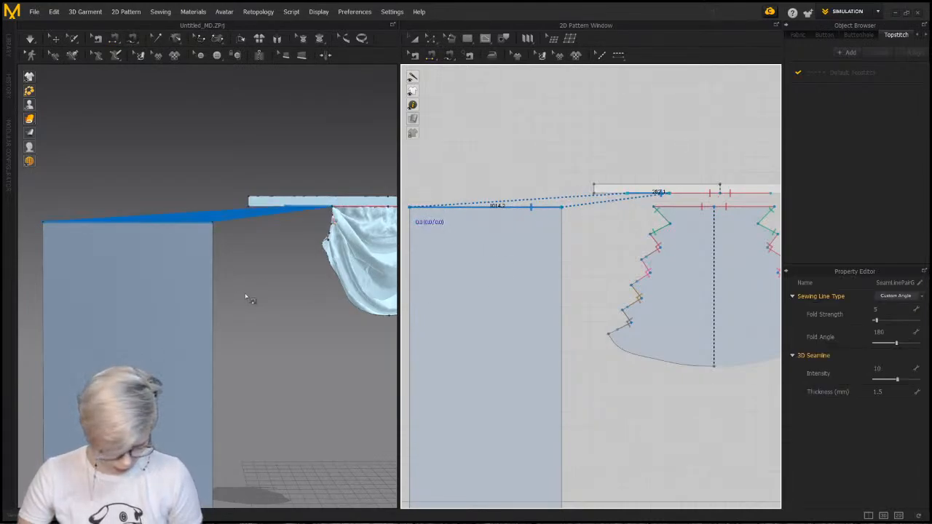
Apply Superimpose (Side) to the tall rectangular curtain pattern sewn to the bar
right_click(136, 285)
click(29, 103)
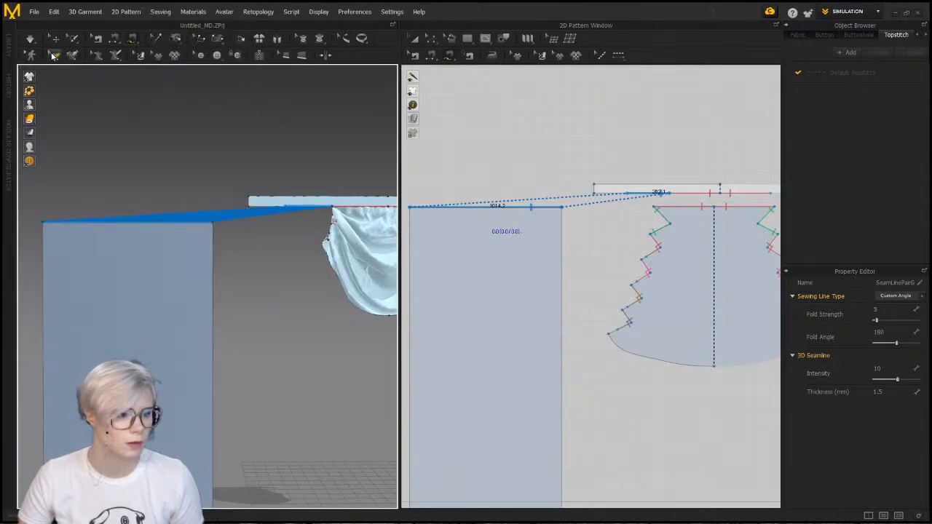
click(55, 39)
right_click(127, 317)
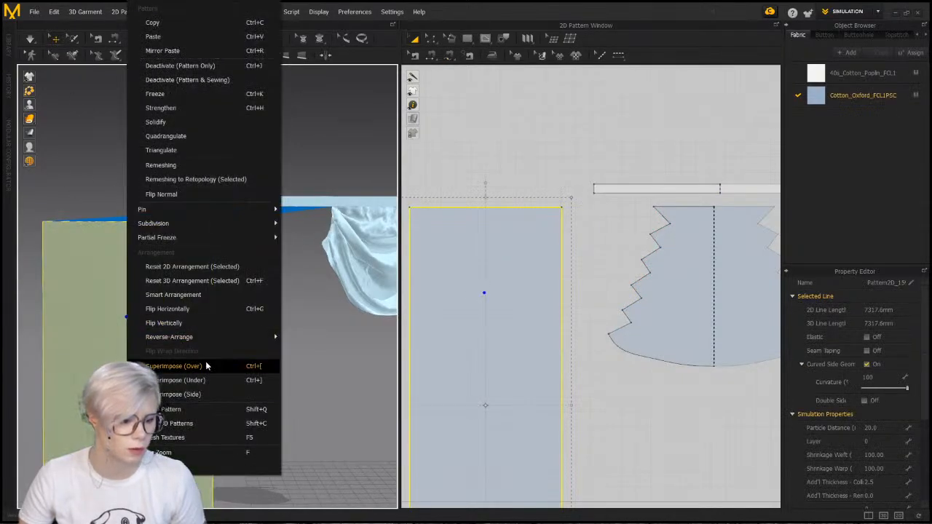
click(233, 397)
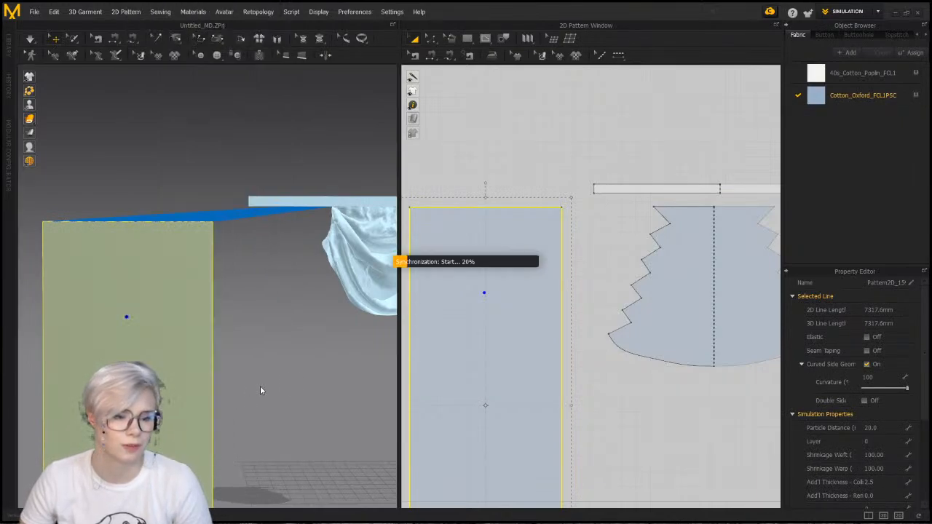
Run the simulation briefly to pull the side curtain's top edge onto the bar, and stop it
middle_drag(284, 265, 252, 233)
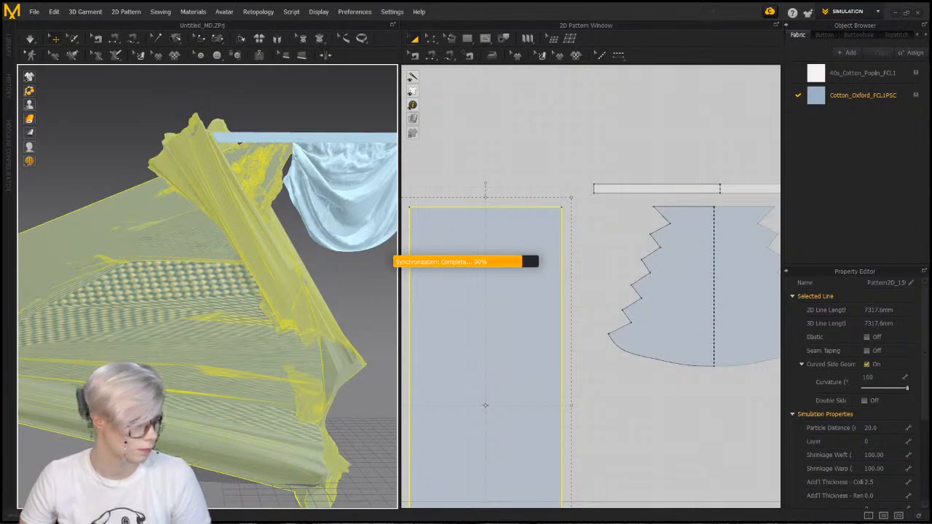
click(30, 39)
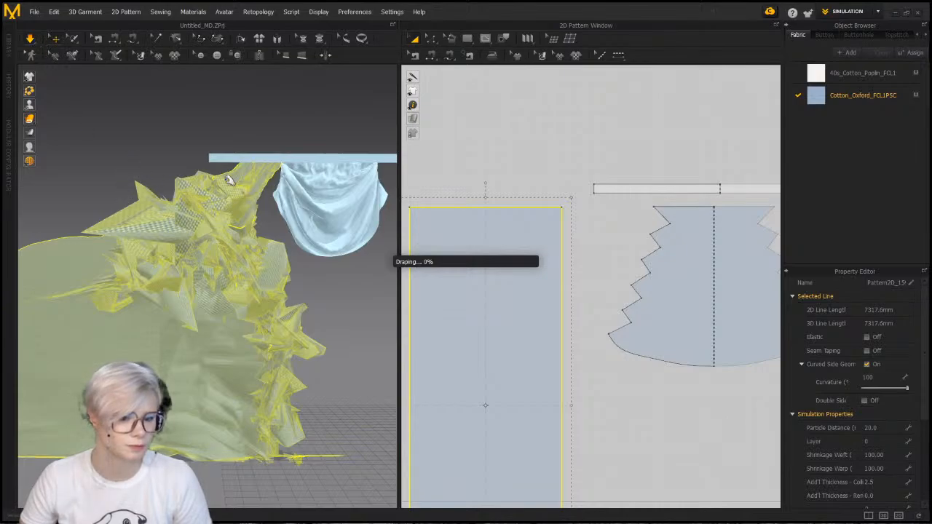
click(30, 39)
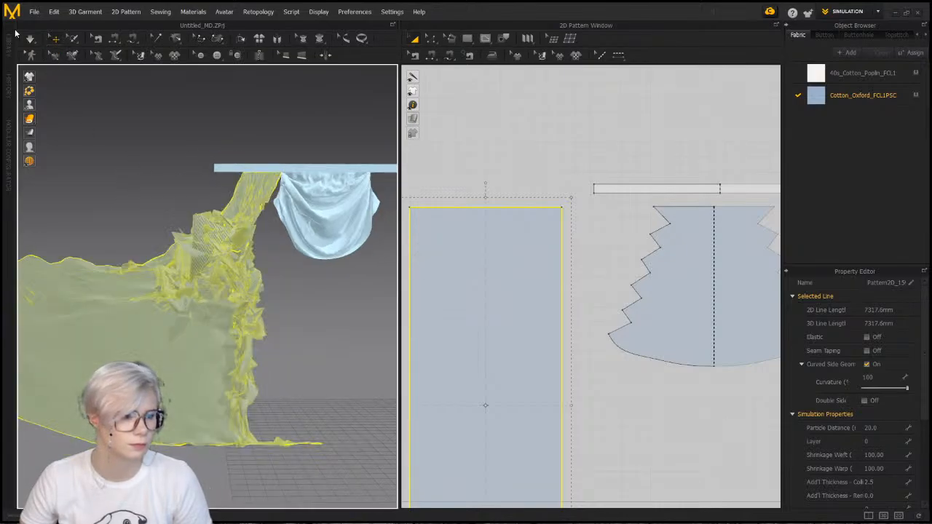
Switch to GPU simulation and pull the side curtain's bunched fabric downward while it runs
click(35, 43)
click(48, 54)
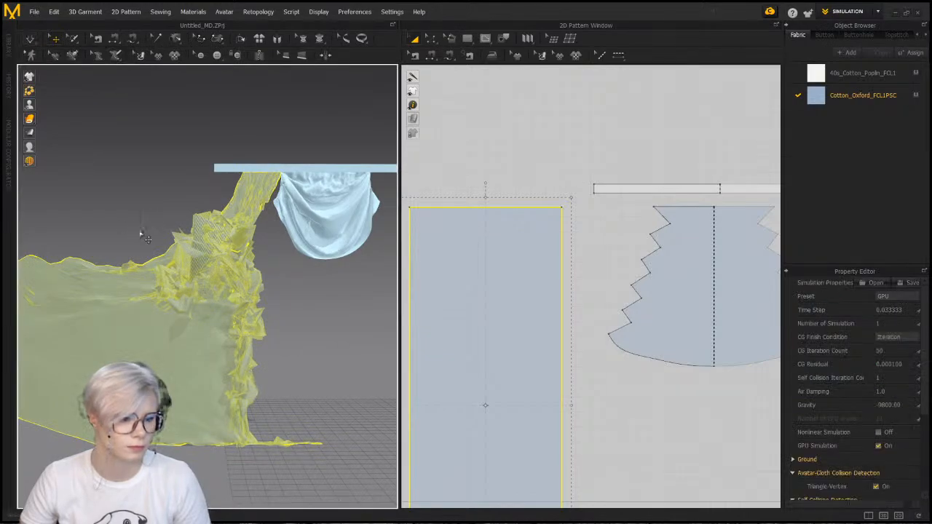
key(space)
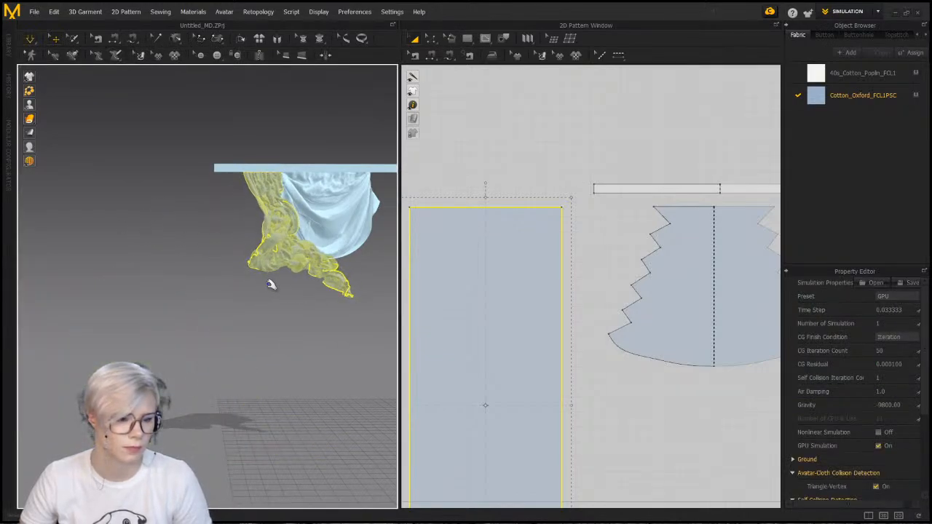
drag(287, 299, 228, 375)
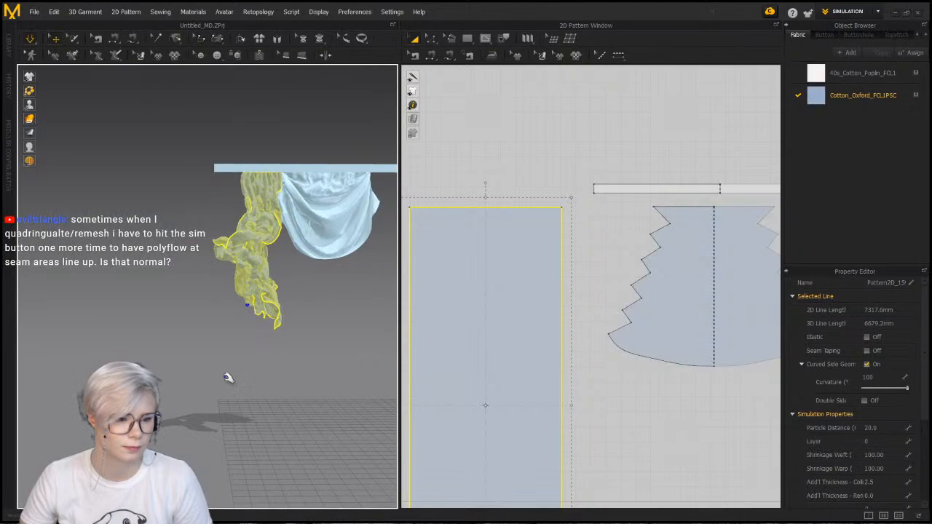
right_click(255, 231)
click(184, 148)
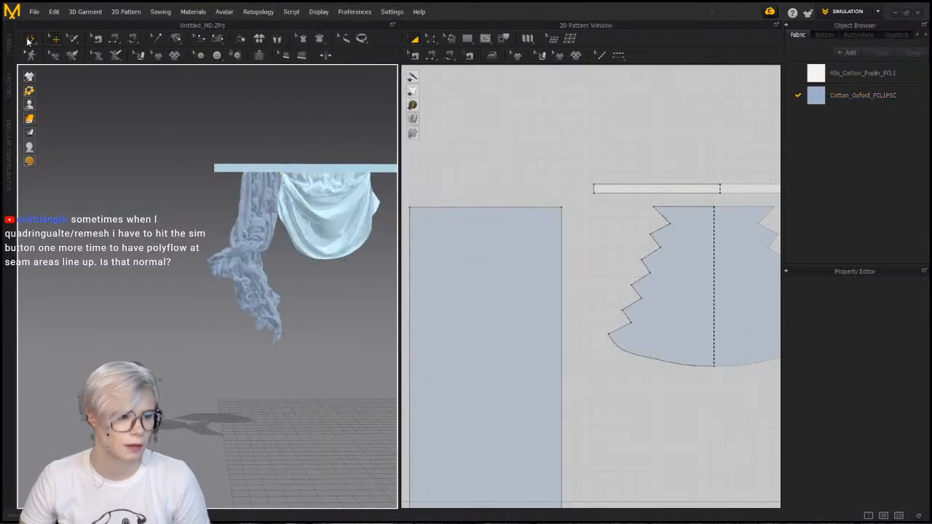
Switch the simulation to Normal mode and strengthen the side curtain so its crumpled fabric straightens
click(31, 42)
click(50, 70)
click(131, 187)
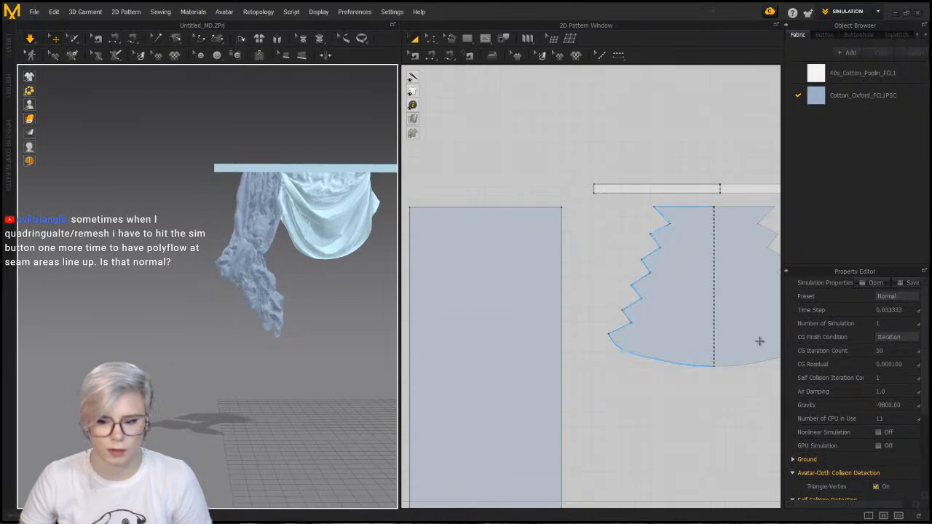
click(253, 214)
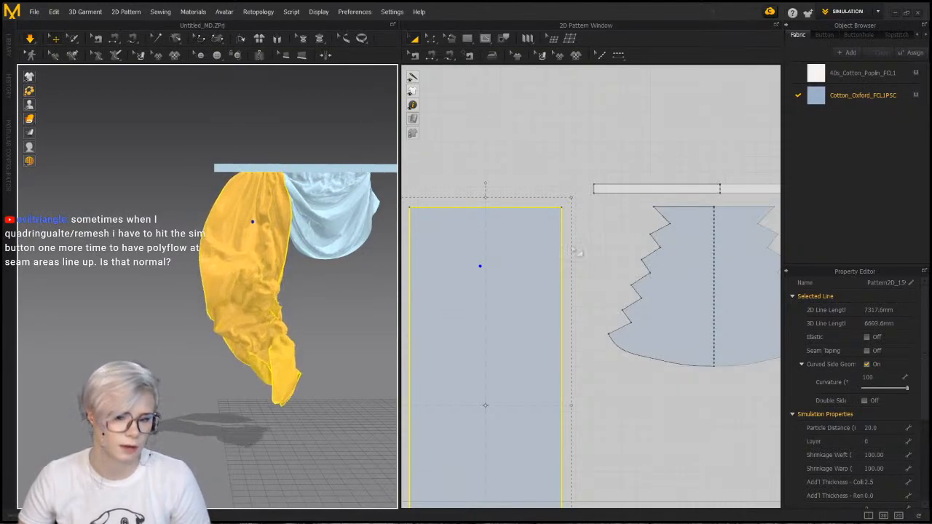
Pull the hanging side curtain down and away from the swag while the simulation runs
middle_drag(325, 181, 214, 256)
scroll(203, 261, up, 1)
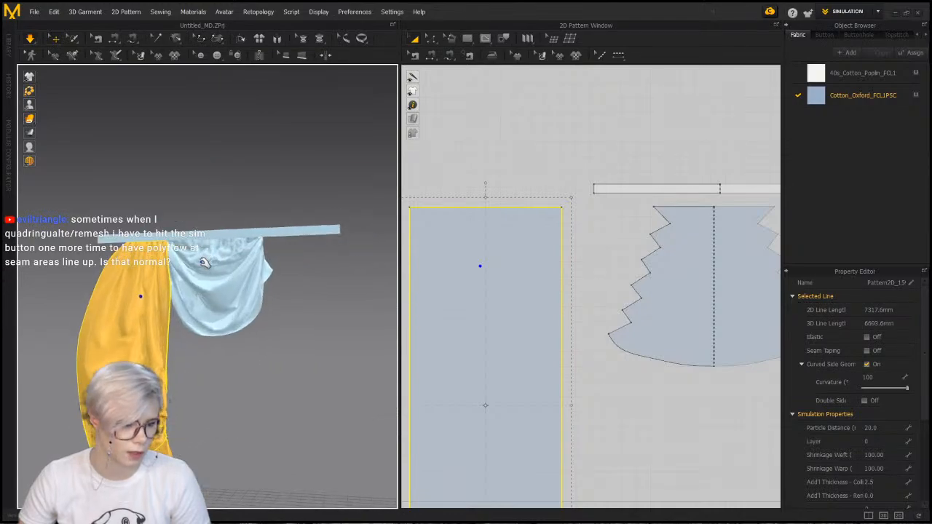
scroll(215, 264, up, 3)
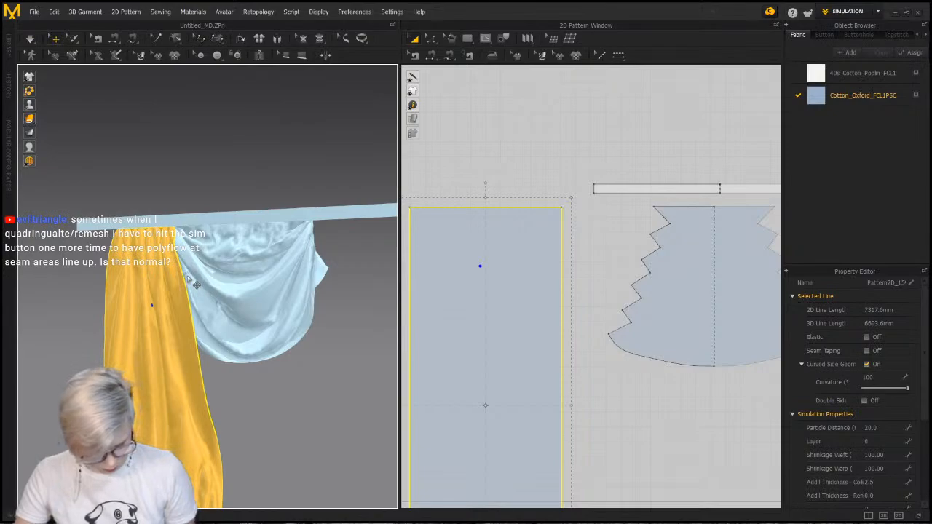
middle_drag(150, 300, 208, 276)
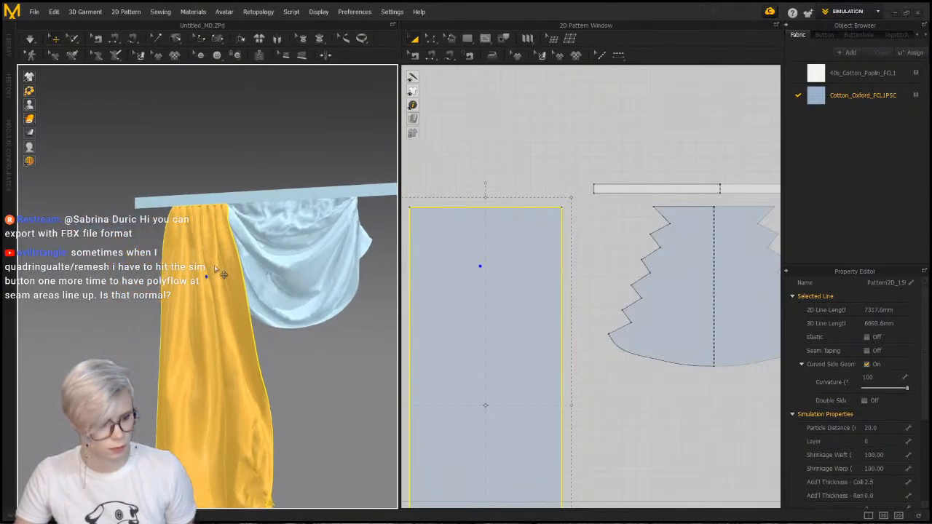
key(space)
mouse_move(210, 310)
mouse_down()
mouse_move(185, 392)
mouse_move(195, 392)
mouse_up()
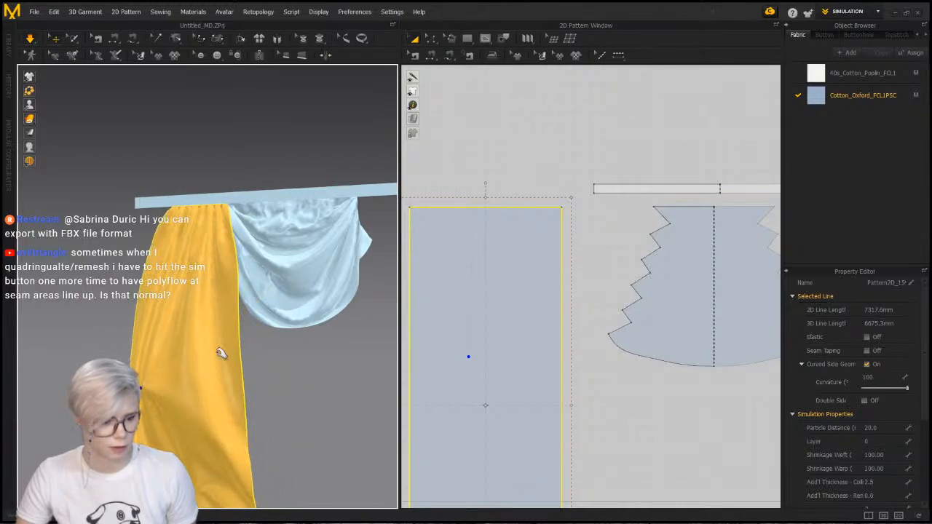
drag(212, 352, 155, 348)
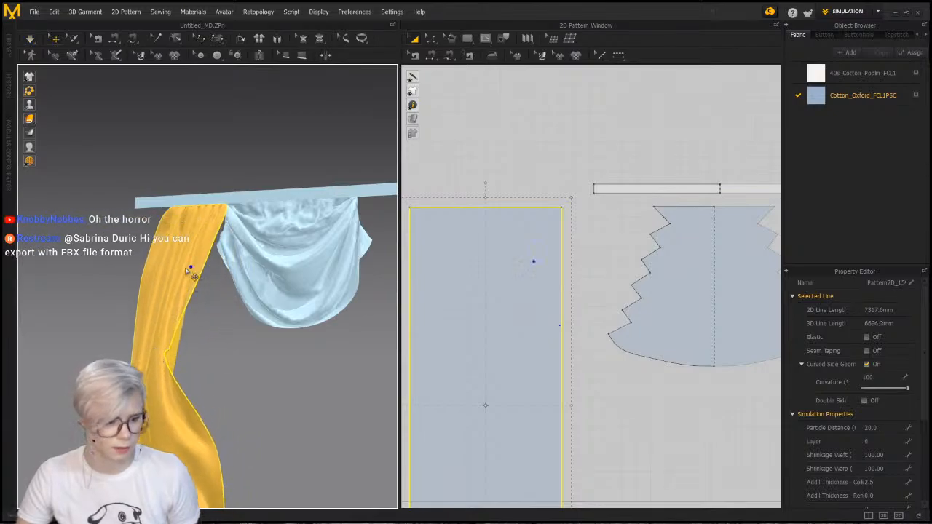
With the simulation stopped, shift the side curtain outward along the bar to open a gap beside the swag's side edge
drag(186, 270, 158, 269)
scroll(308, 272, up, 1)
middle_drag(314, 269, 315, 373)
scroll(309, 316, down, 1)
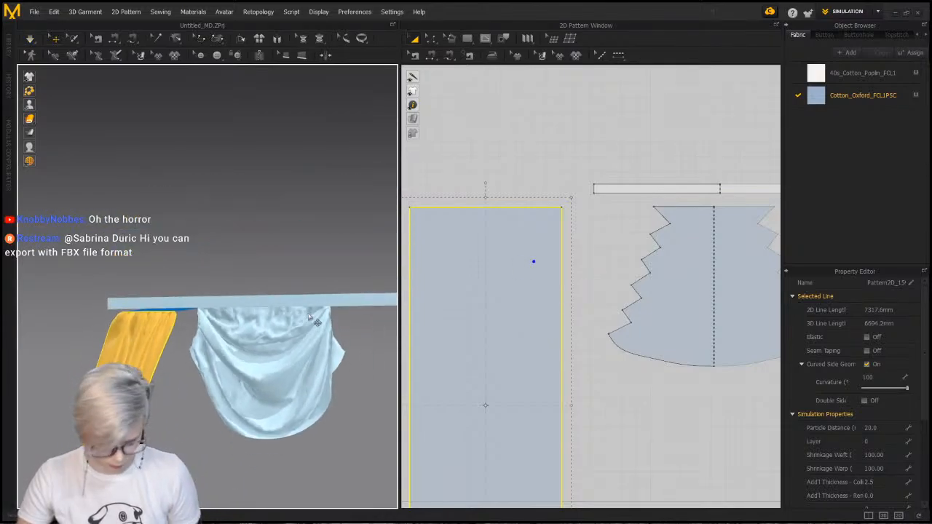
scroll(224, 347, up, 3)
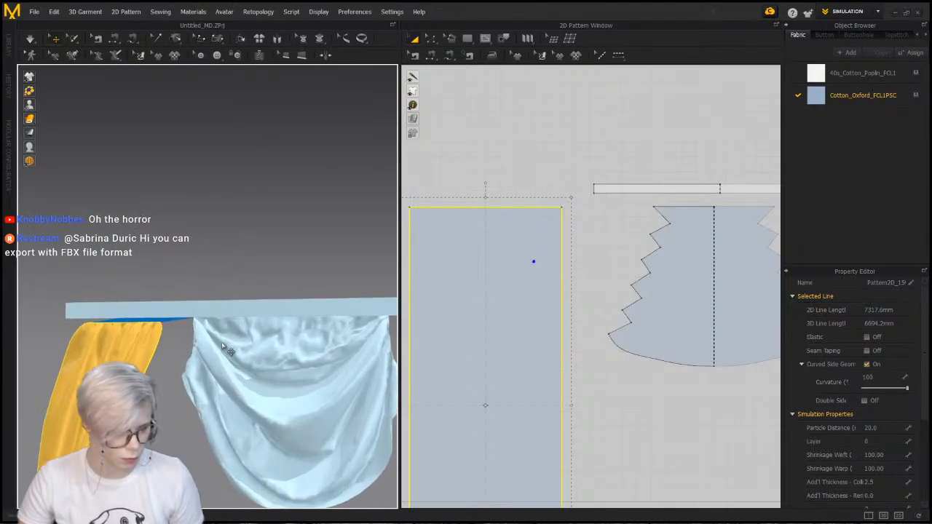
scroll(223, 348, up, 3)
middle_drag(212, 355, 257, 249)
Free-sew the upper two unsewn zigzag segments of the swag, about 37 and 46 mm, consecutively down the curtain's swag-facing edge from its top corner
key(m)
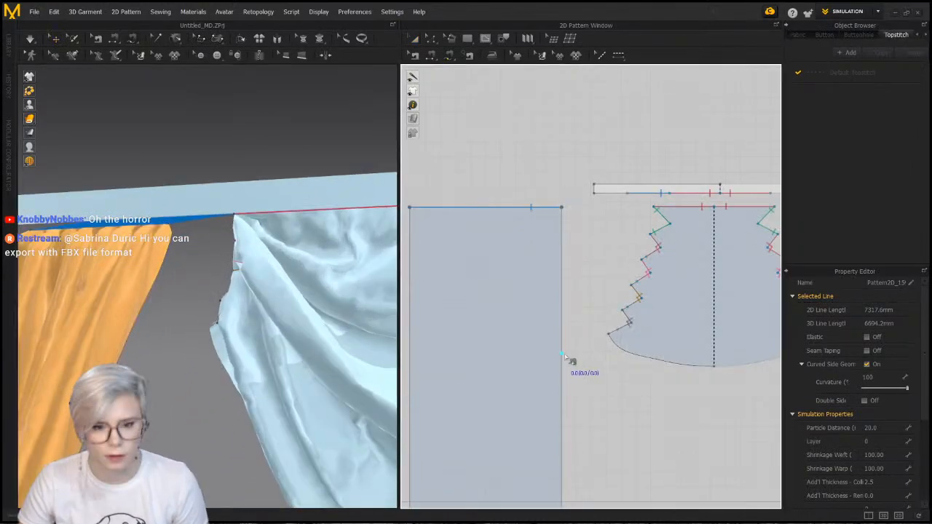
scroll(641, 284, up, 3)
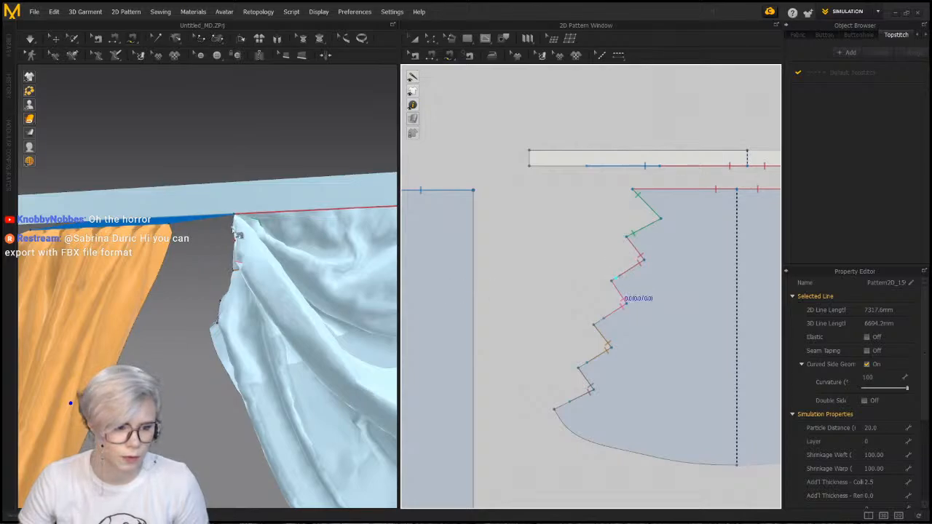
click(619, 274)
click(613, 281)
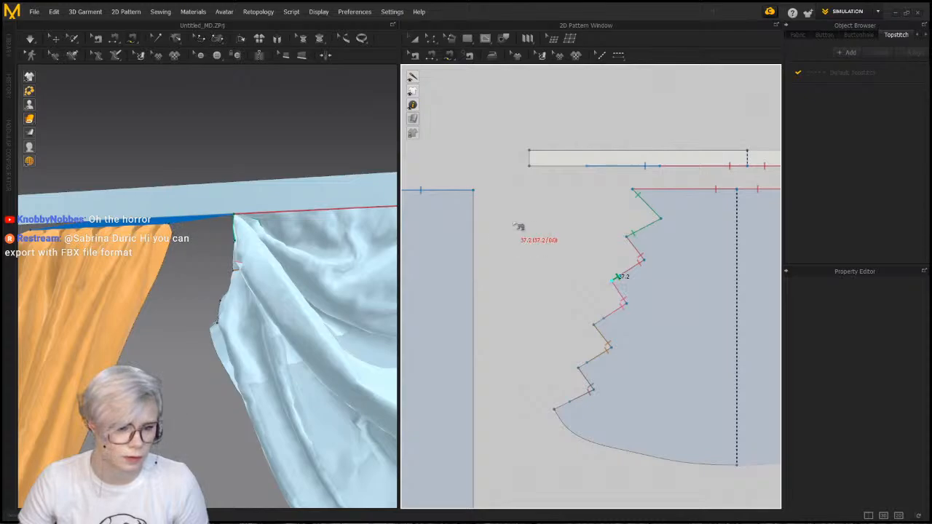
click(473, 190)
click(475, 201)
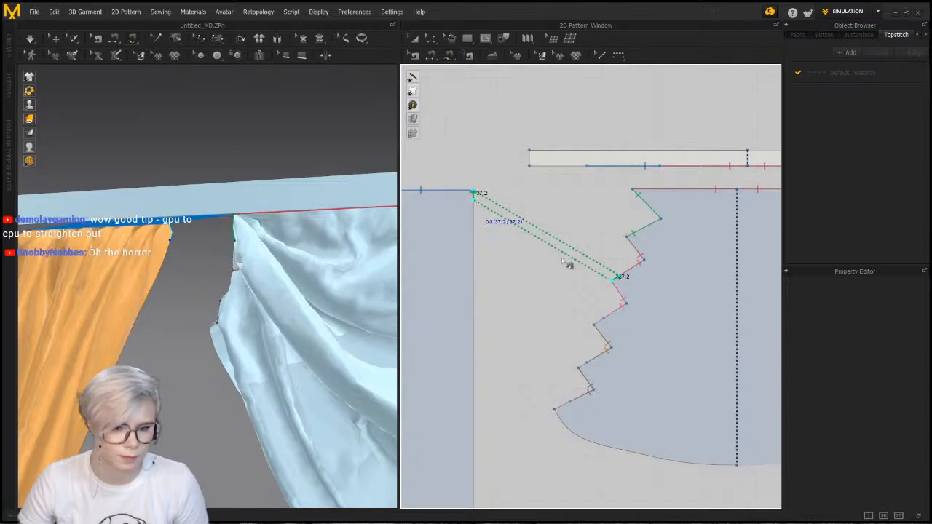
click(600, 321)
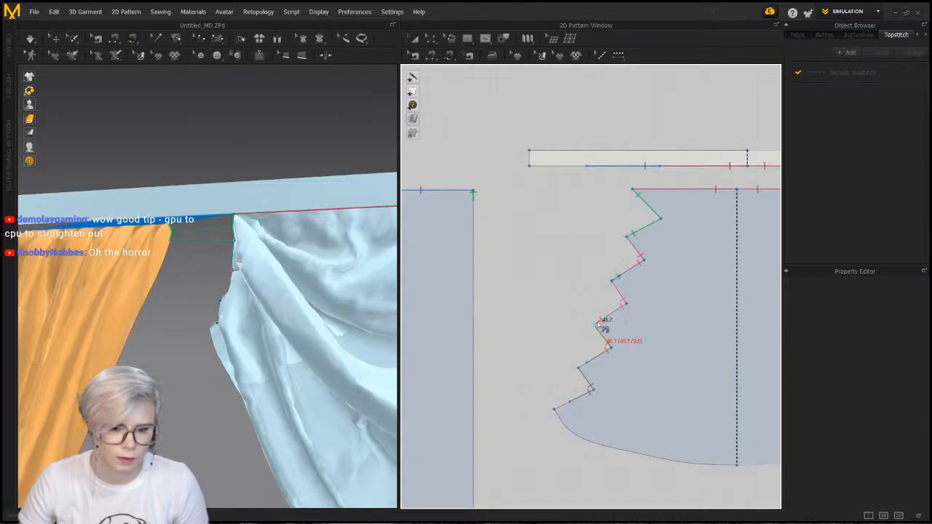
click(475, 202)
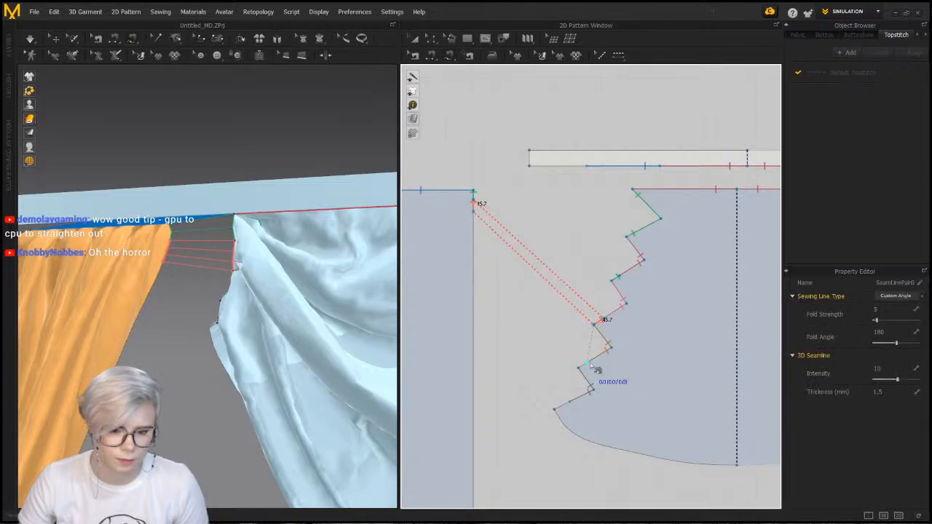
Continue down the curtain's edge by free-sewing the swag's two lower unsewn zigzag segments, about 39 mm and 67 mm
click(587, 363)
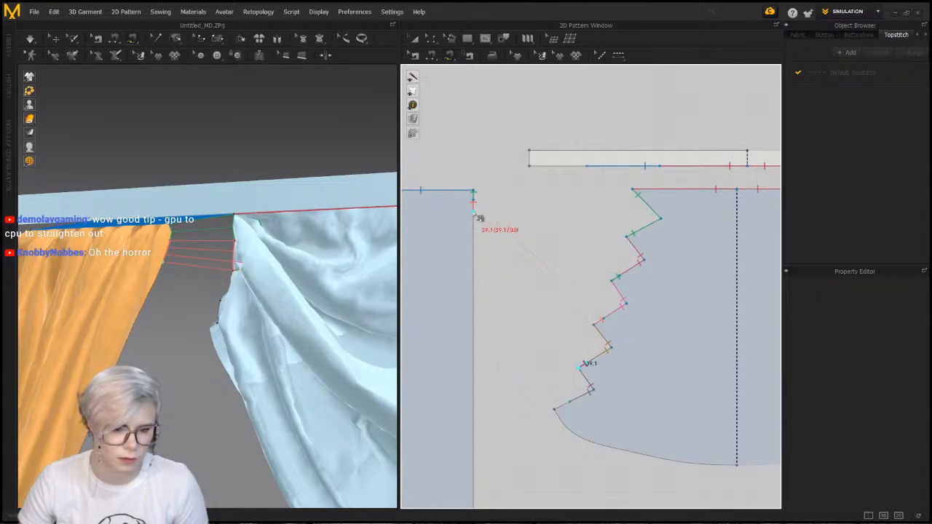
click(474, 215)
click(501, 248)
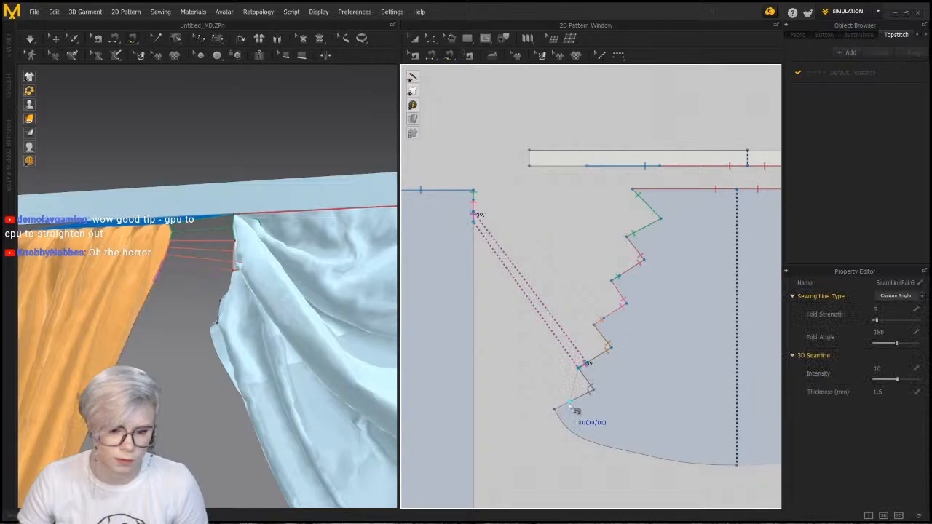
click(567, 406)
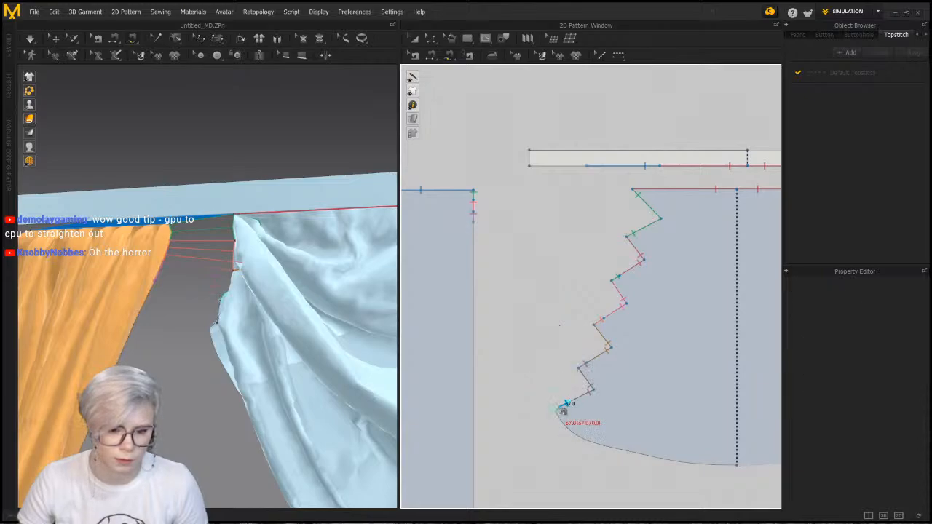
click(474, 225)
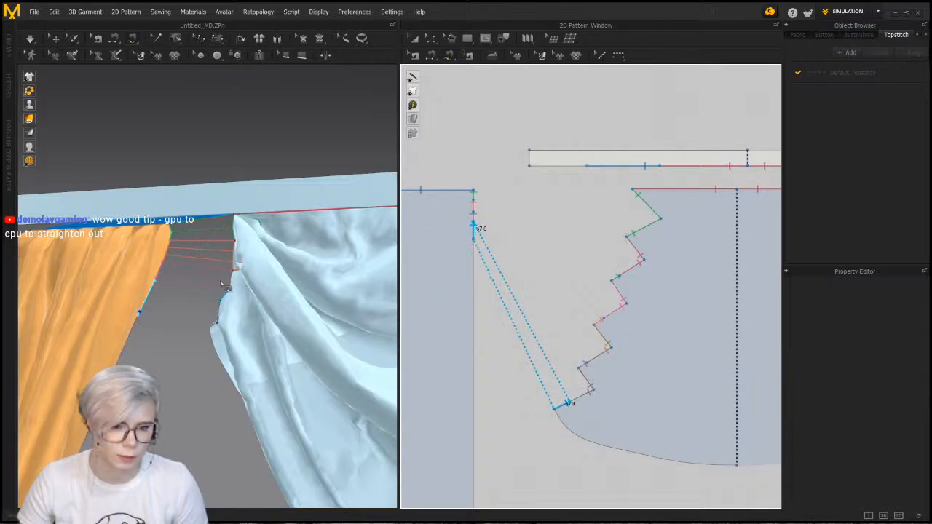
Simulate the new side seams and unfreeze the swag pattern so it drapes together with the curtain
key(space)
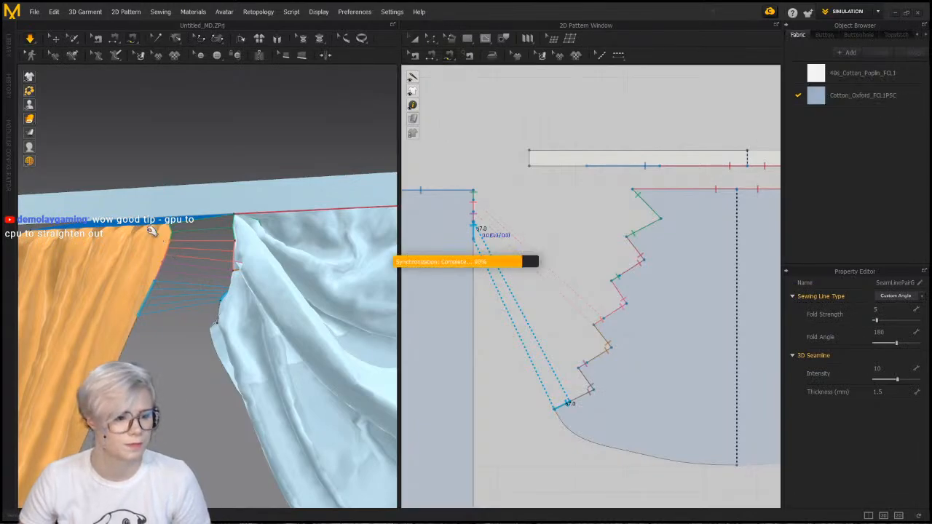
click(353, 290)
right_click(359, 288)
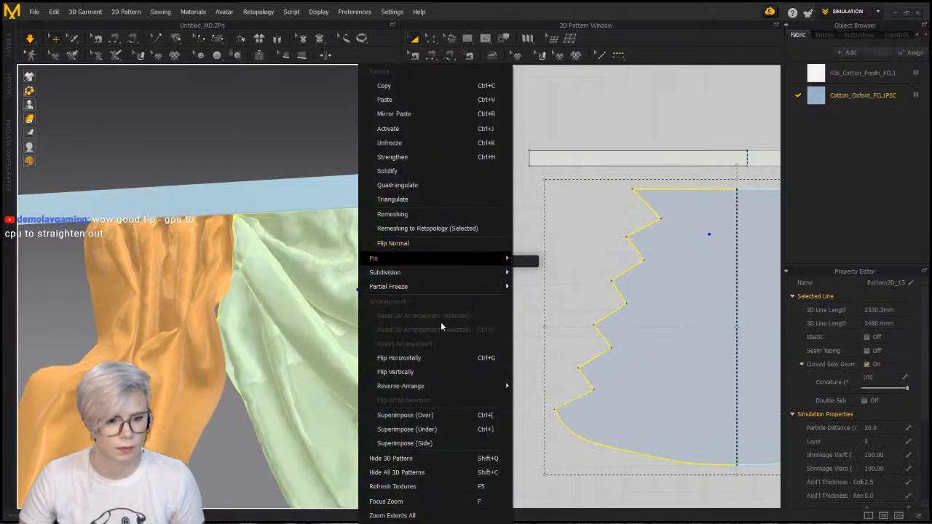
click(420, 143)
click(276, 152)
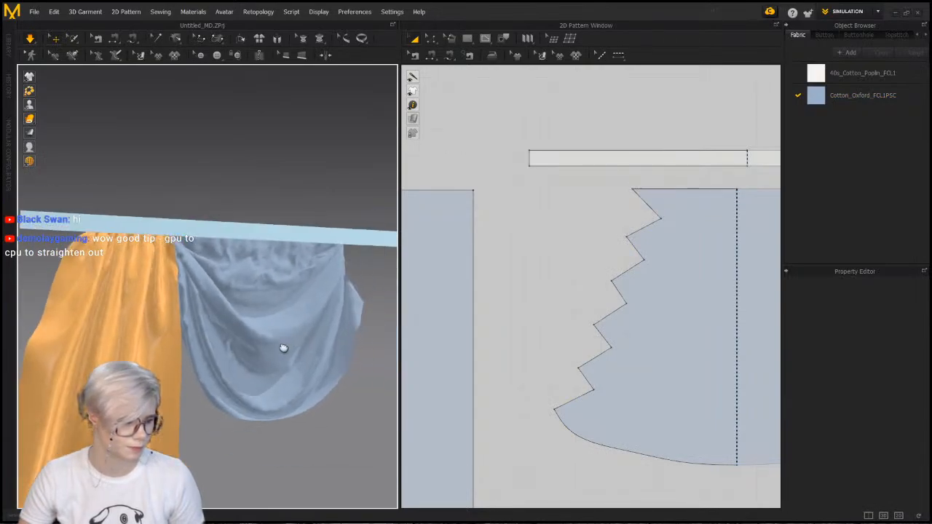
Tug the swag's folds and its seam with the side curtain into shape while the simulation runs
click(329, 333)
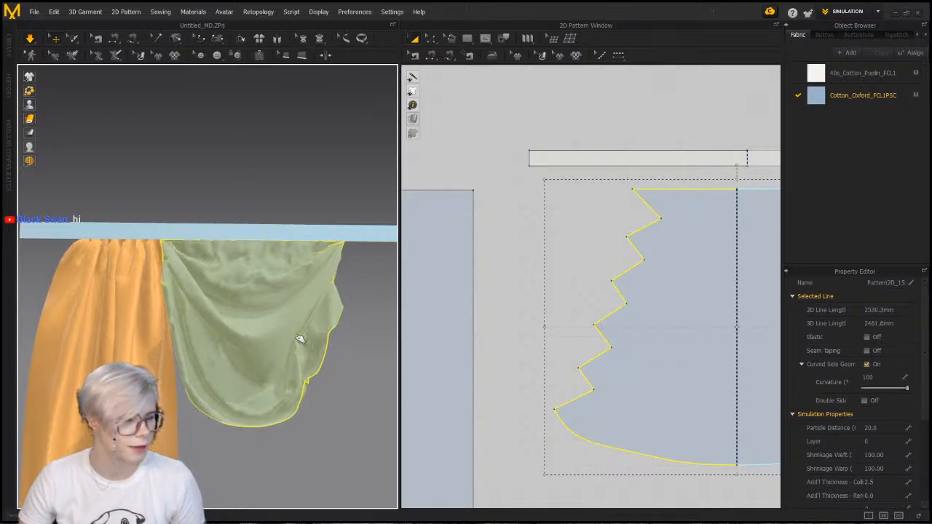
click(161, 298)
click(172, 293)
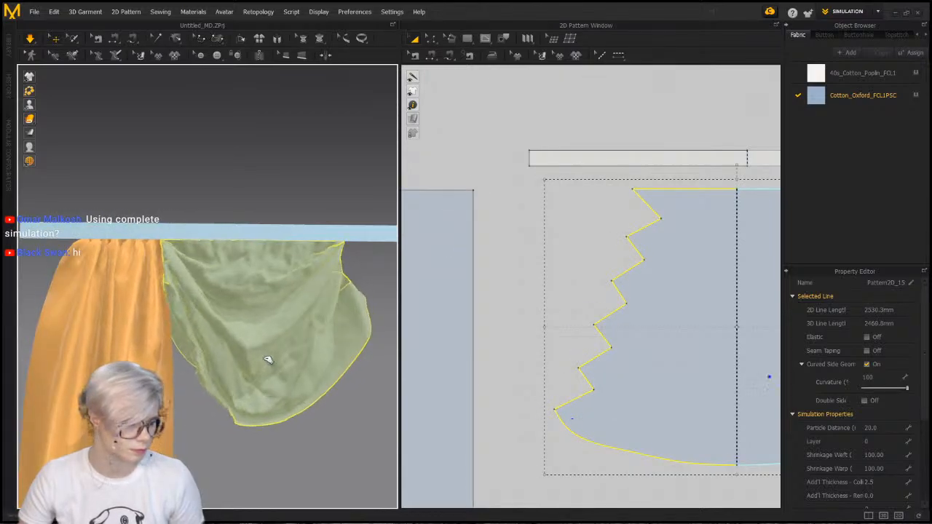
Check the available simulation modes and tug the swag's curtain-side folds while the simulation runs
click(29, 39)
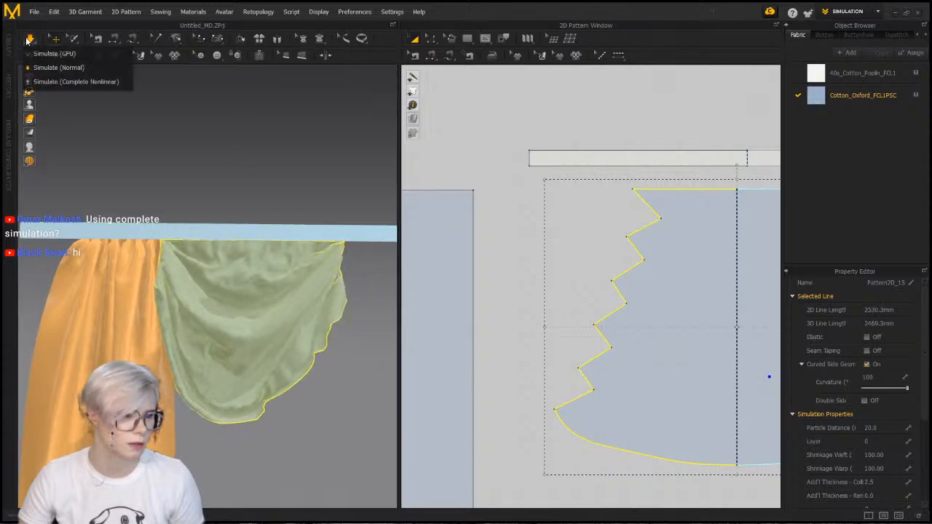
click(81, 73)
click(223, 169)
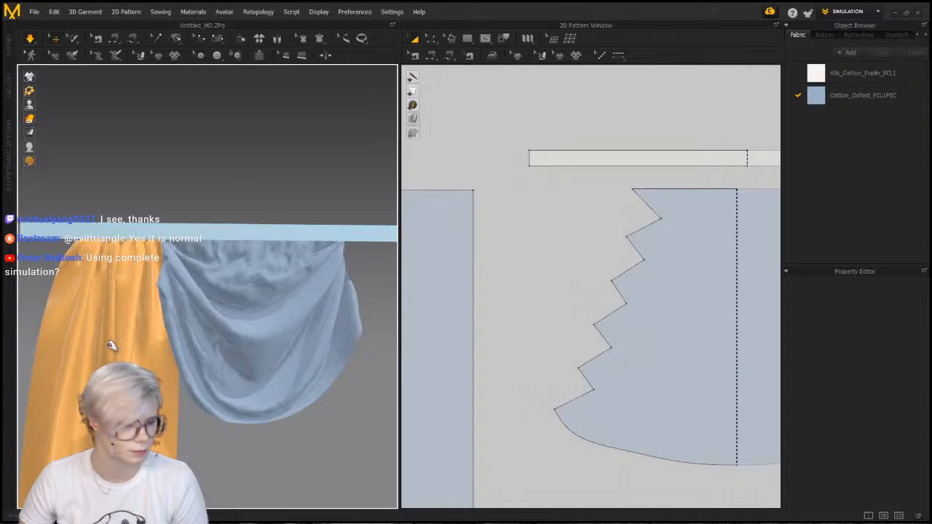
click(168, 289)
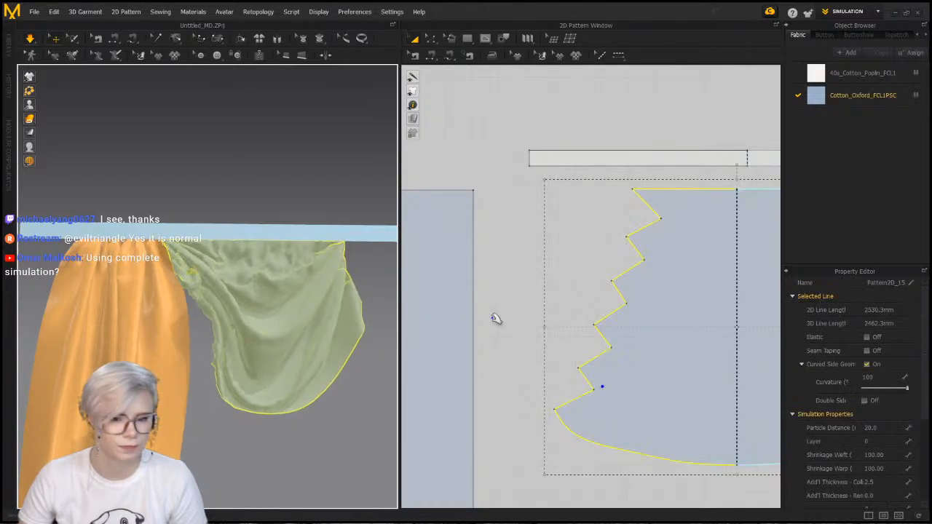
click(490, 193)
Remove linked editing from the swag pattern so its two halves form one full piece for internal lines
scroll(542, 306, down, 3)
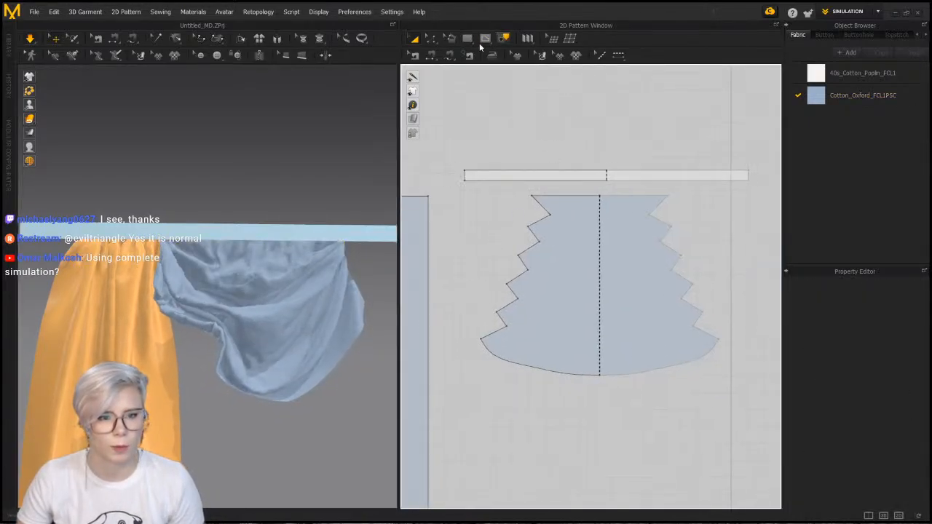
click(485, 43)
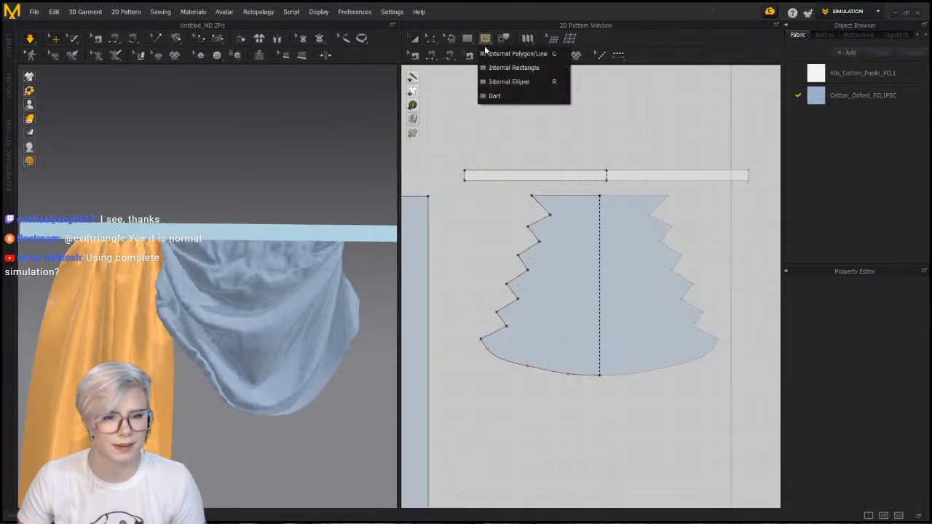
click(492, 57)
scroll(537, 252, up, 5)
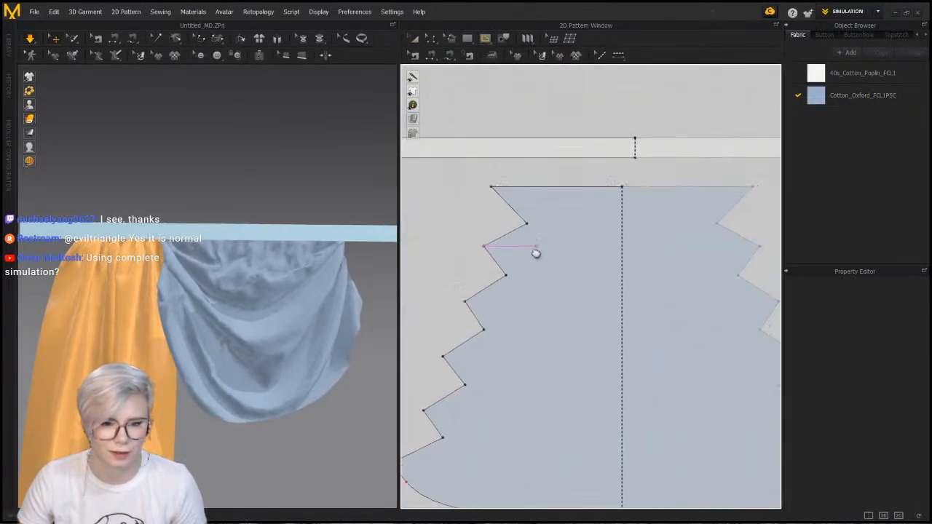
right_click(565, 298)
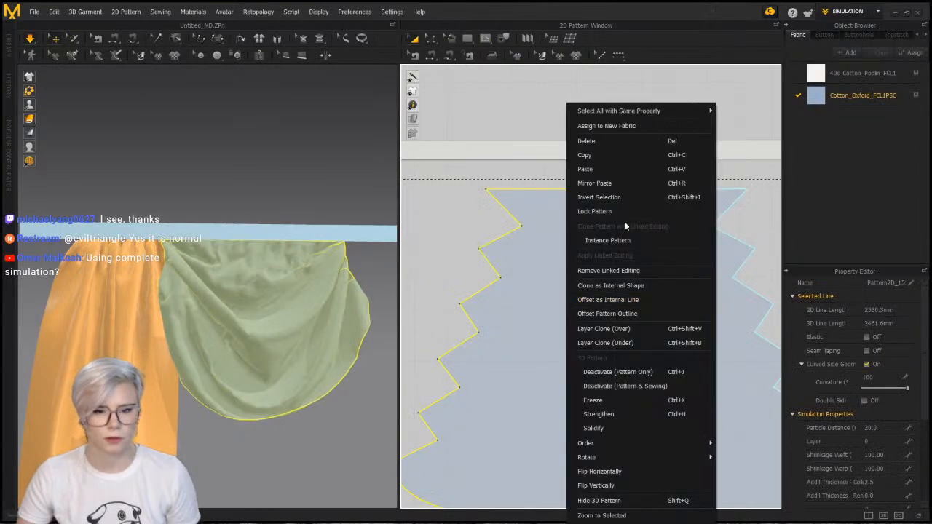
click(624, 270)
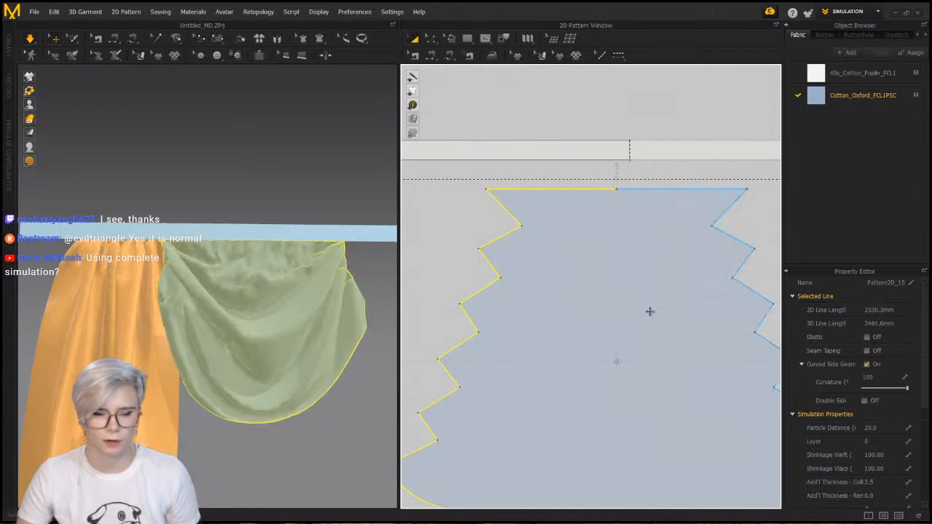
click(561, 83)
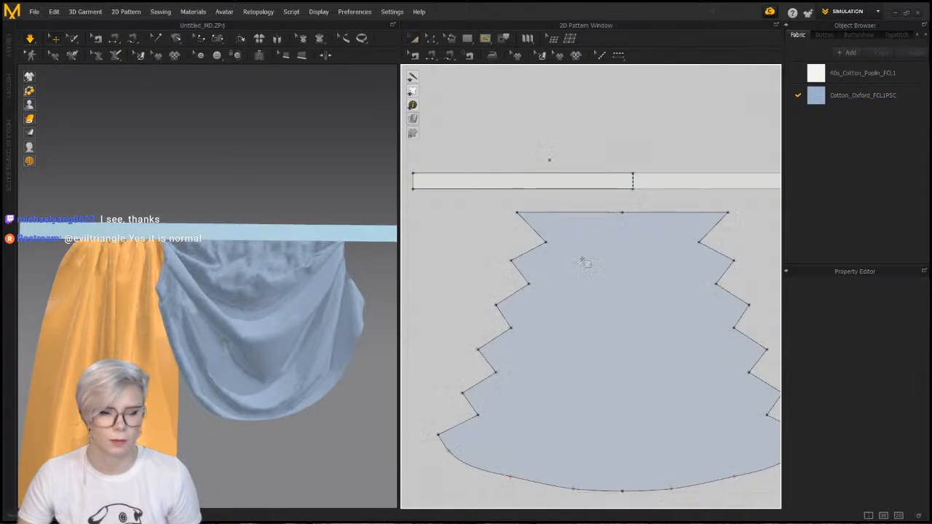
Draw the swag's first two horizontal internal lines between its uppermost matching zigzag corners, about 585 mm and 851 mm long
right_drag(285, 261, 365, 264)
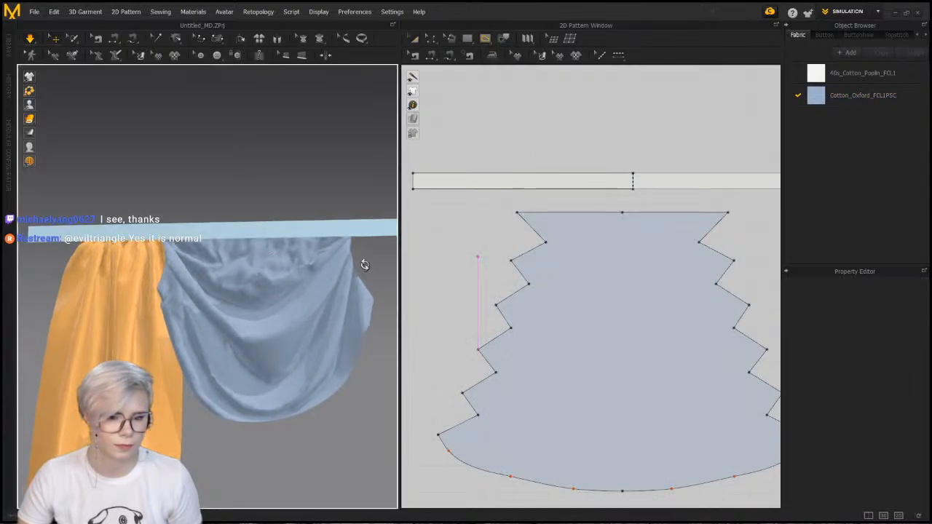
click(548, 244)
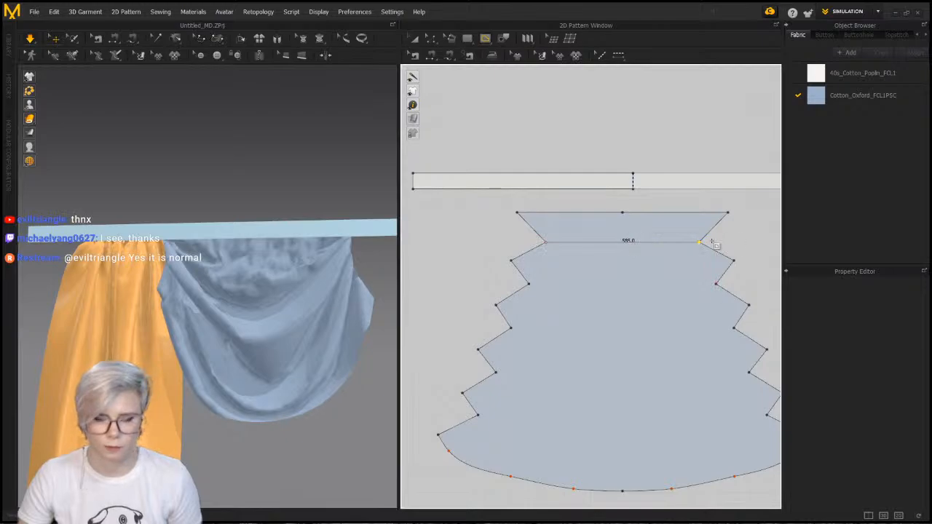
click(701, 242)
key(Return)
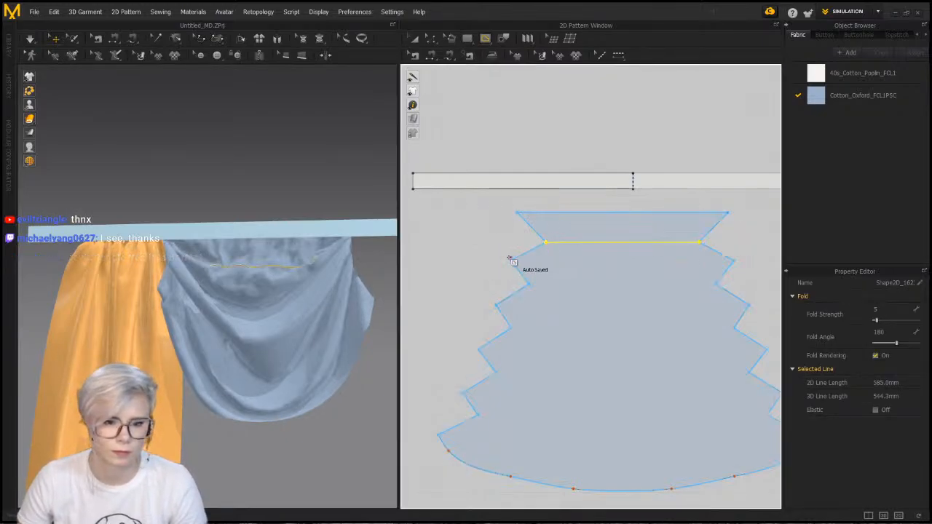
click(734, 260)
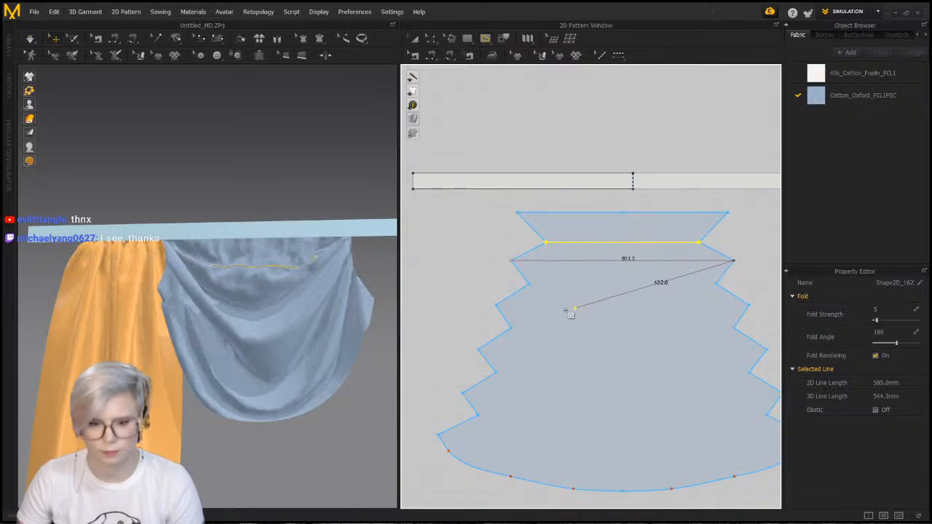
key(Return)
Add the third to sixth internal lines across the swag between matching zigzag corners, about 715, 967, 856 and 1103 mm long
click(721, 285)
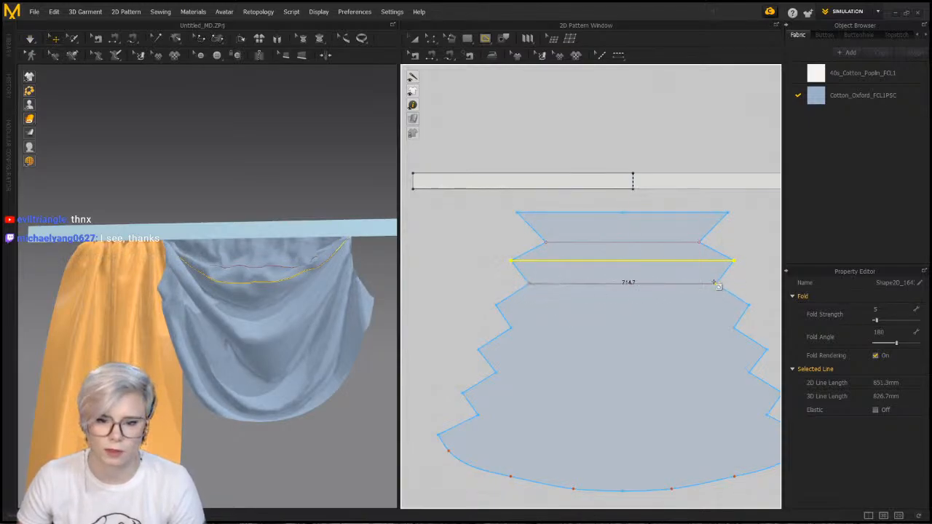
key(Return)
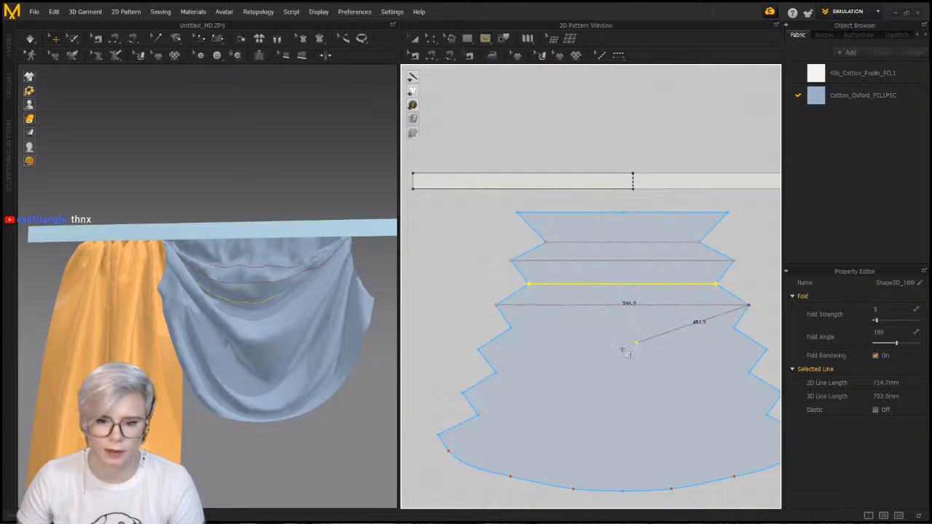
key(Return)
middle_drag(730, 338, 703, 331)
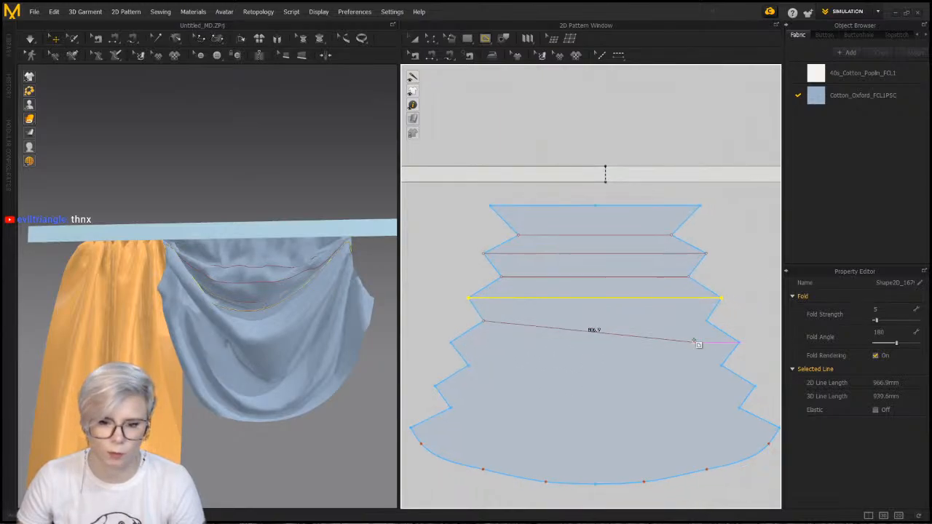
key(Return)
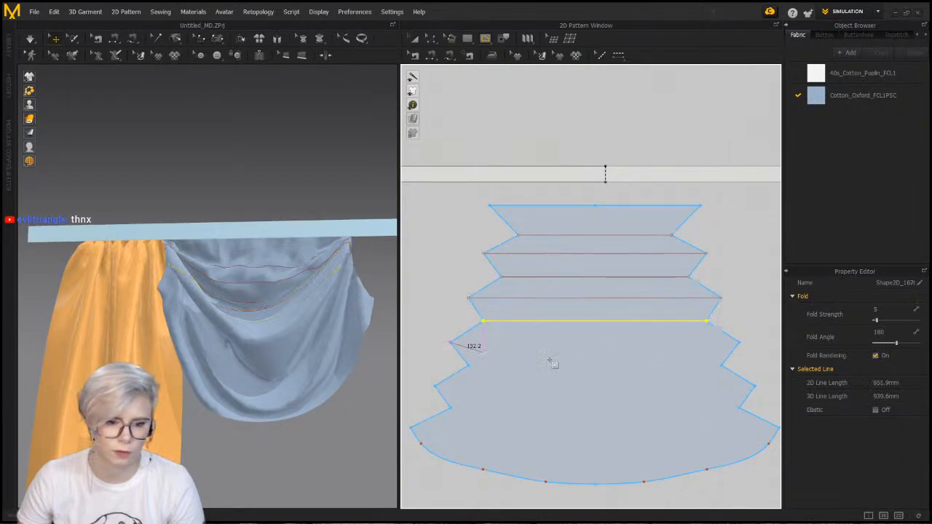
key(Return)
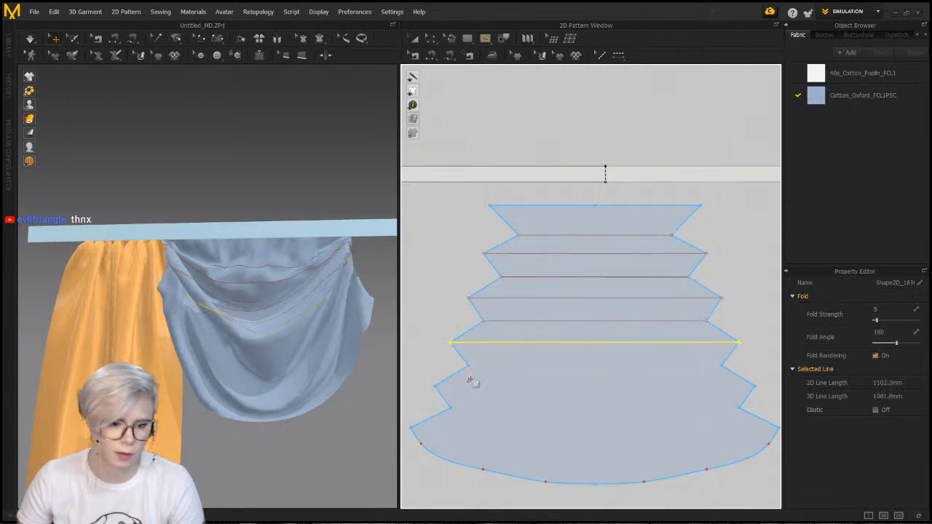
Complete the swag's fold lines with four more across the lowest matching zigzag corners, about 967, 1223, 1104 and 1405 mm long
click(470, 367)
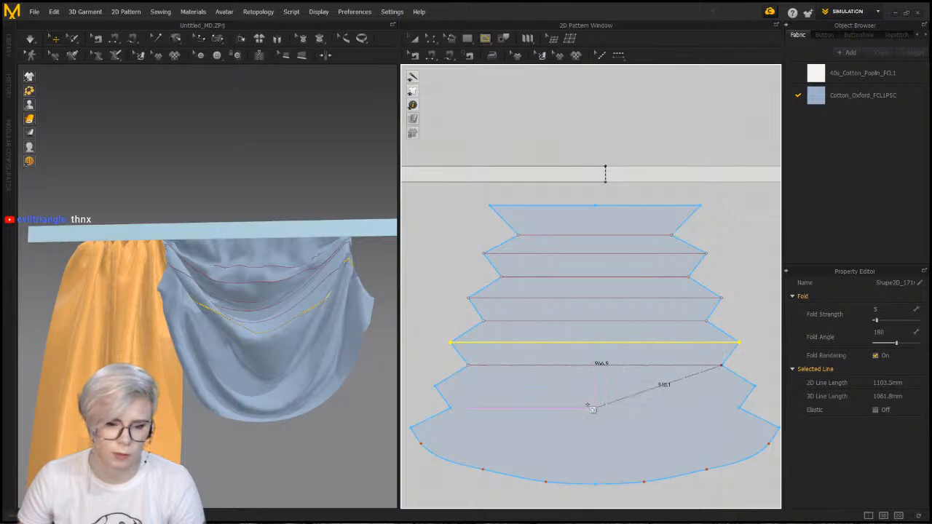
key(Return)
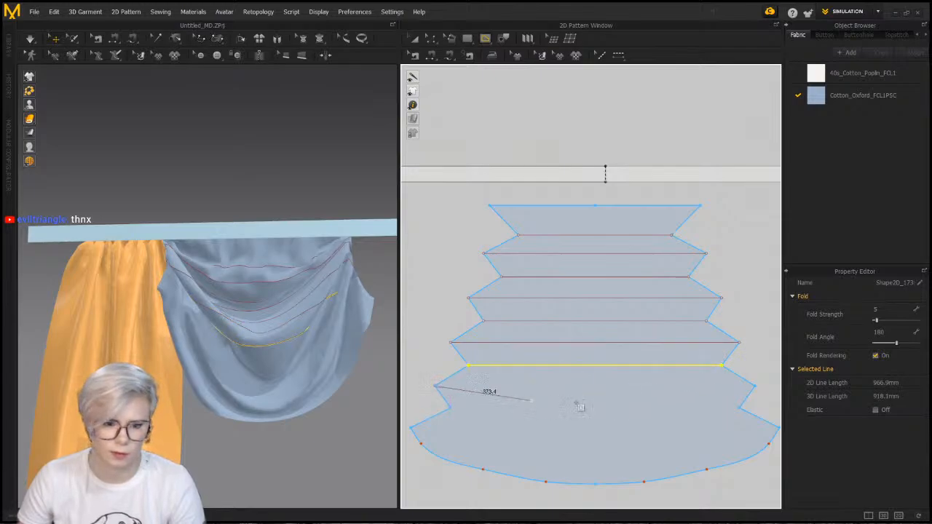
click(755, 386)
key(Return)
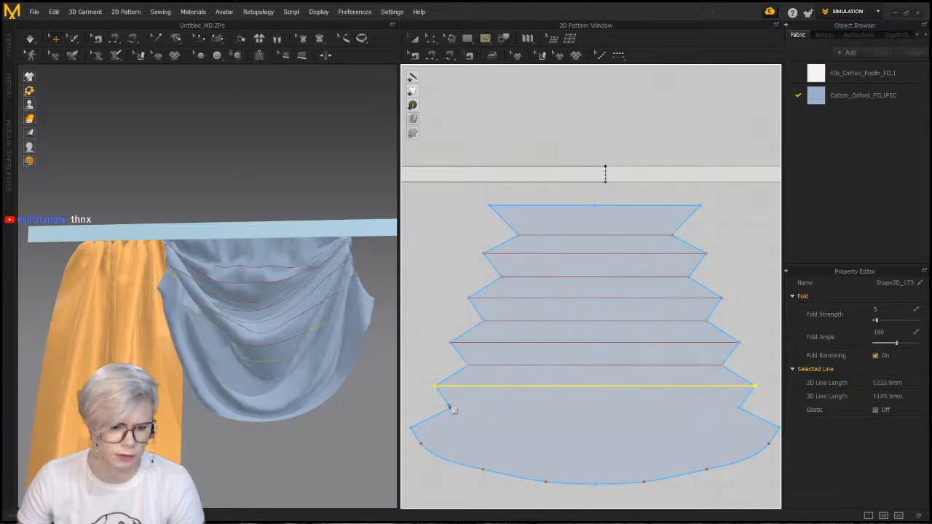
click(451, 409)
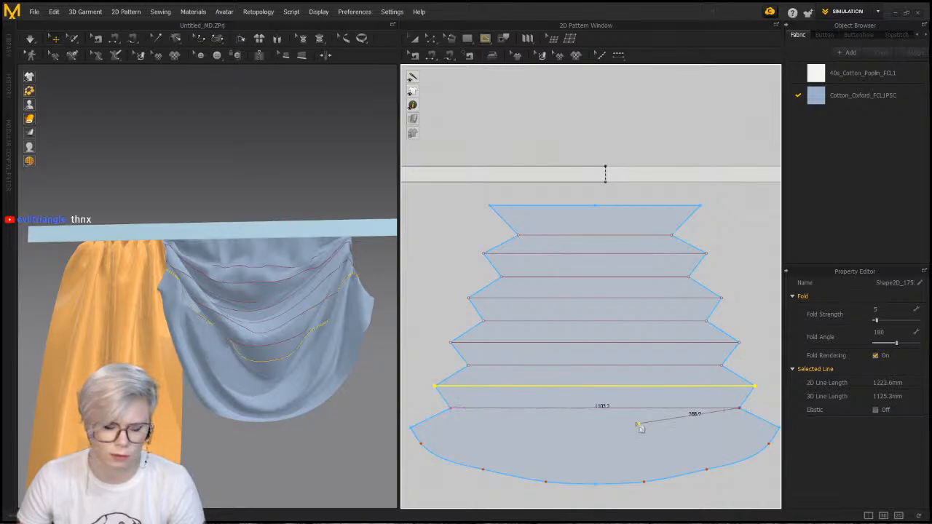
key(Return)
click(411, 429)
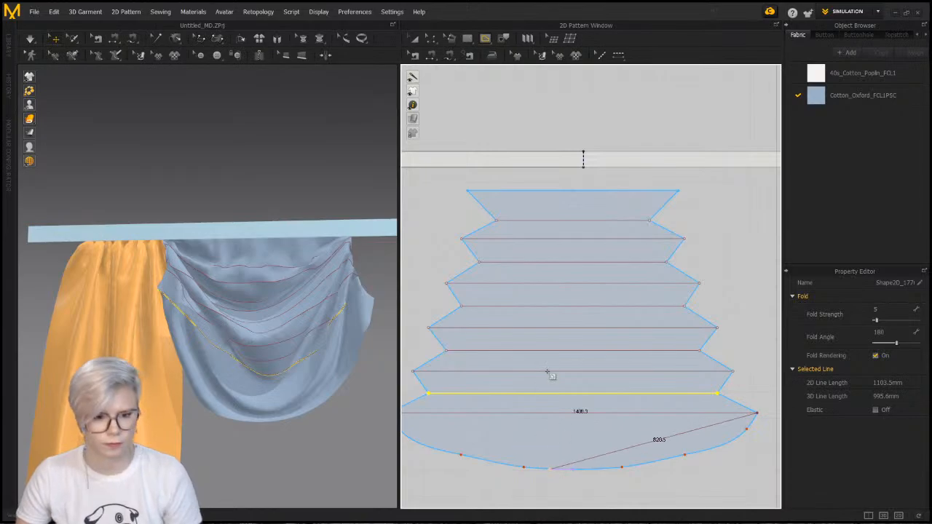
key(Return)
Lock the pattern outlines in the 2D view so that only the swag's internal lines can be edited
scroll(550, 368, down, 2)
click(429, 41)
click(520, 162)
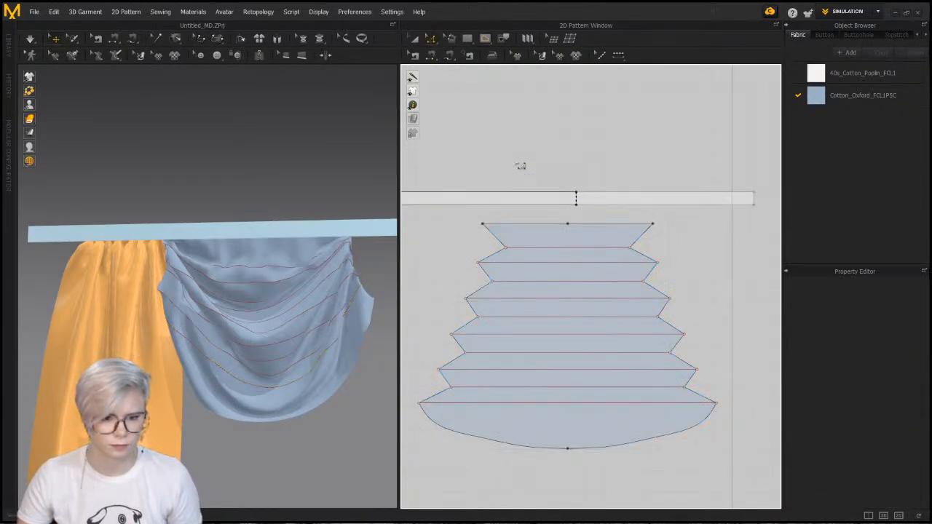
right_click(516, 160)
click(594, 197)
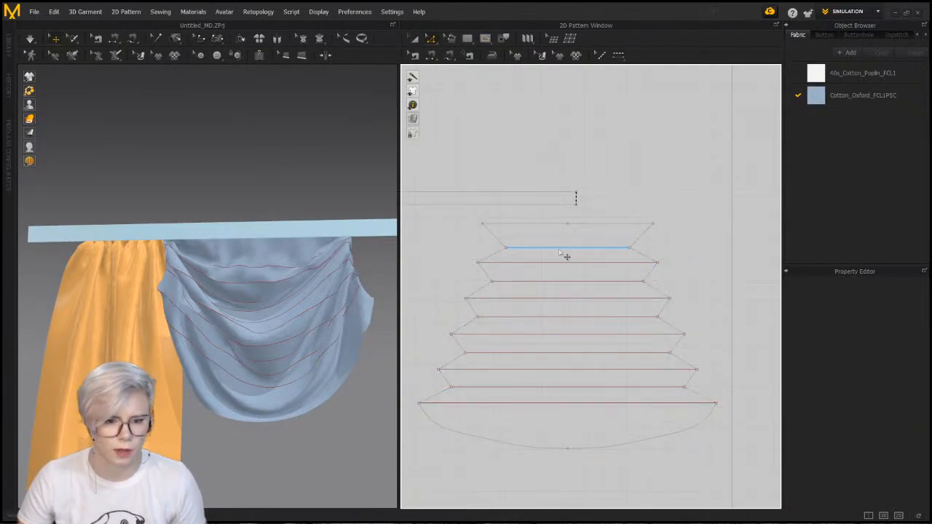
scroll(590, 235, down, 1)
Bow the swag's ten internal lines downward with Edit Curvature, giving the seventh, eighth and lowest lines lengths of about 979, 1232 and 1431 mm
drag(702, 386, 707, 389)
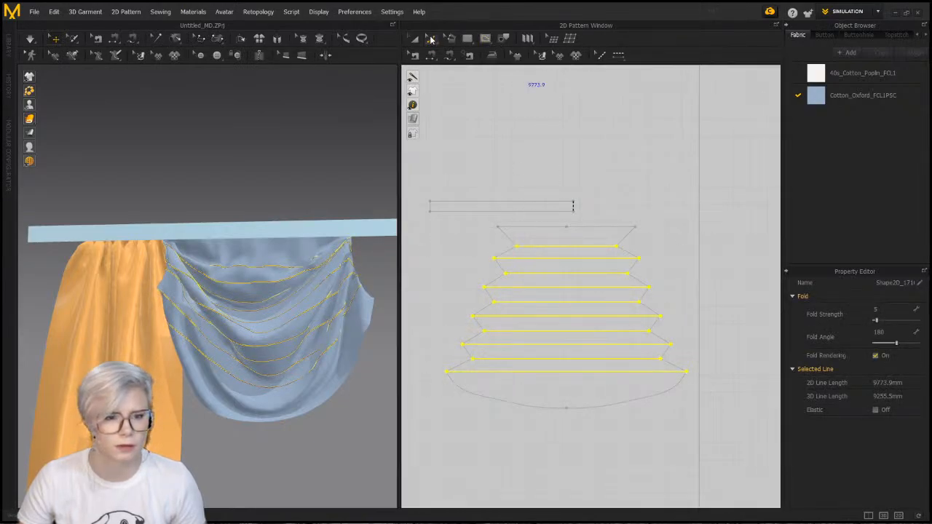
click(432, 39)
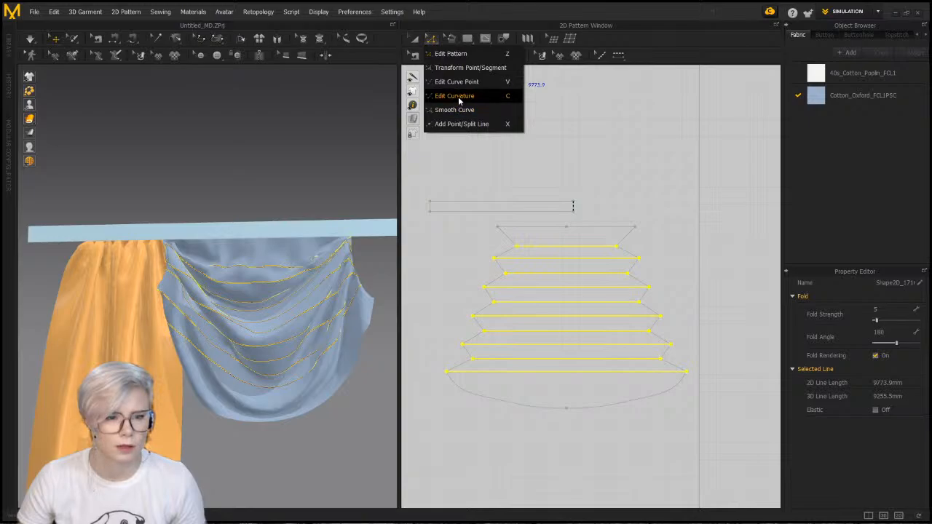
click(455, 96)
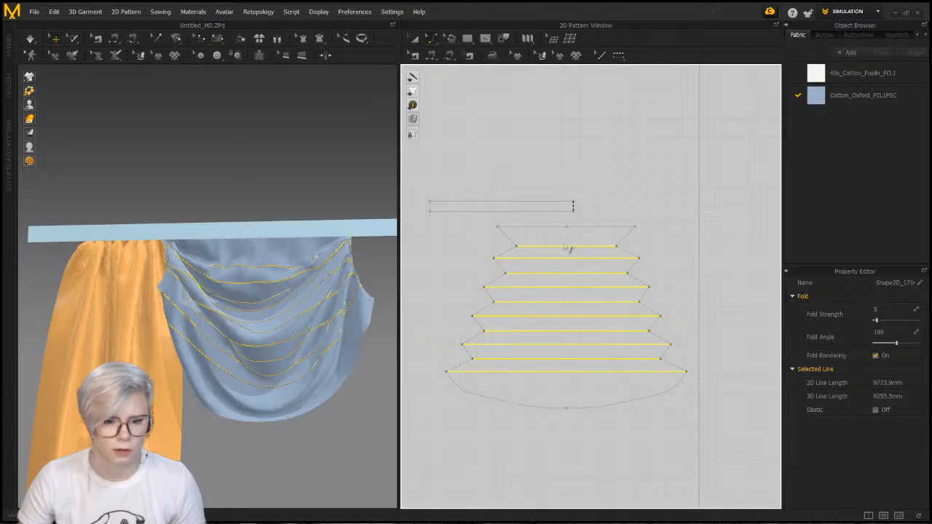
click(571, 247)
drag(570, 250, 572, 436)
scroll(572, 267, up, 2)
click(566, 318)
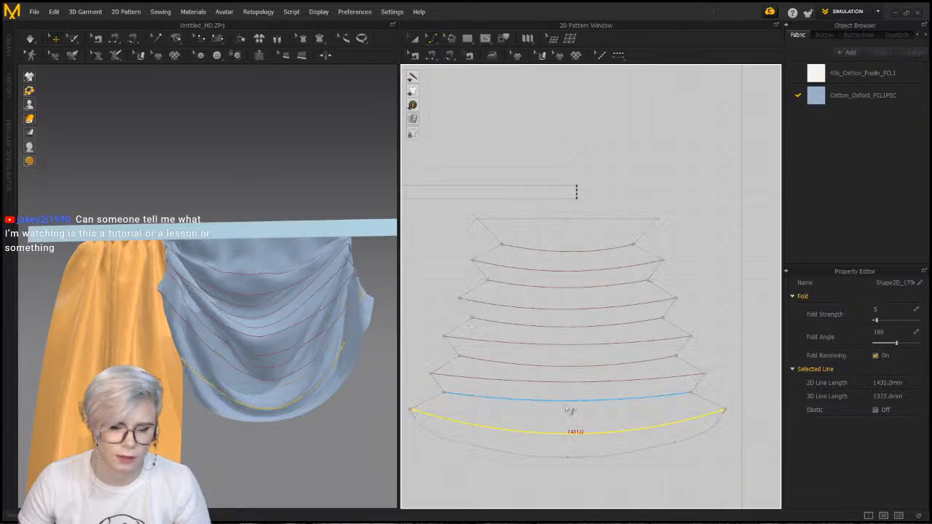
mouse_move(566, 403)
mouse_down()
mouse_move(565, 413)
mouse_move(568, 394)
mouse_up()
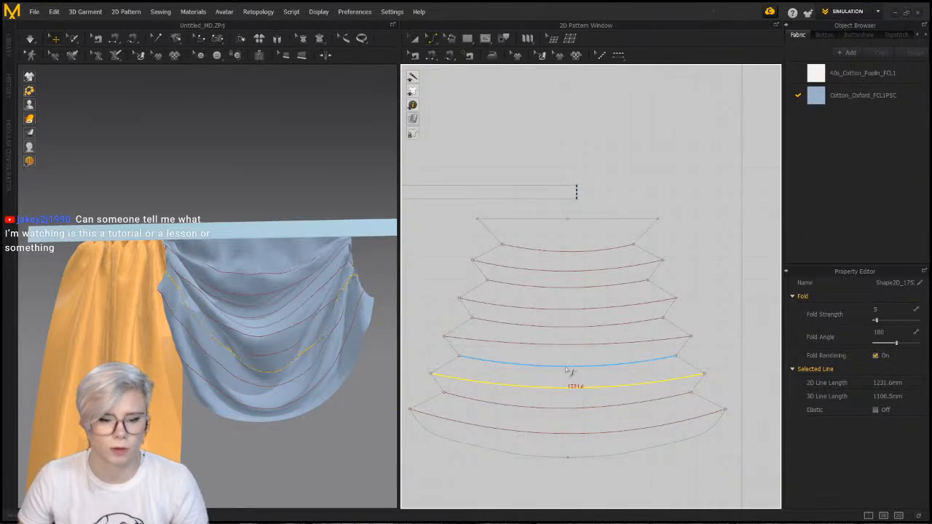
drag(565, 367, 568, 373)
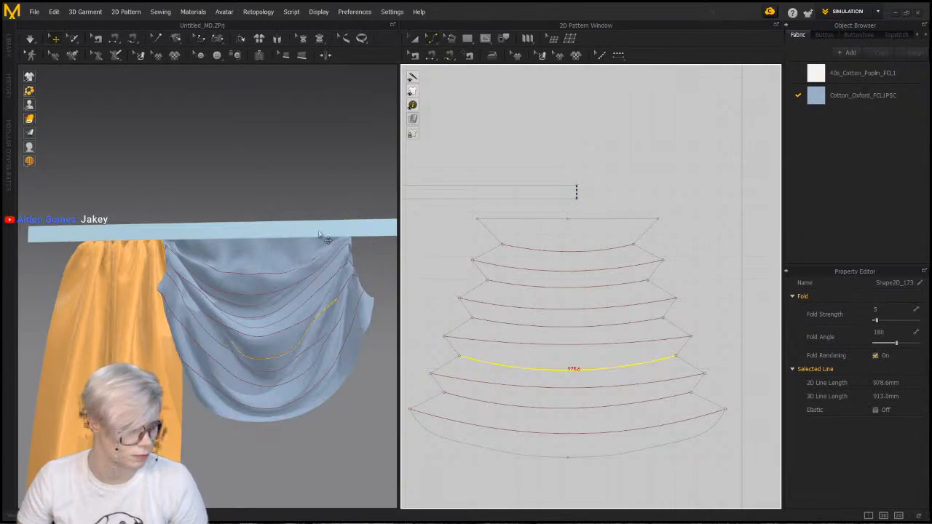
Fold the swag along its topmost internal line with Fold Arrangement to a fold angle of about 243
scroll(364, 114, down, 1)
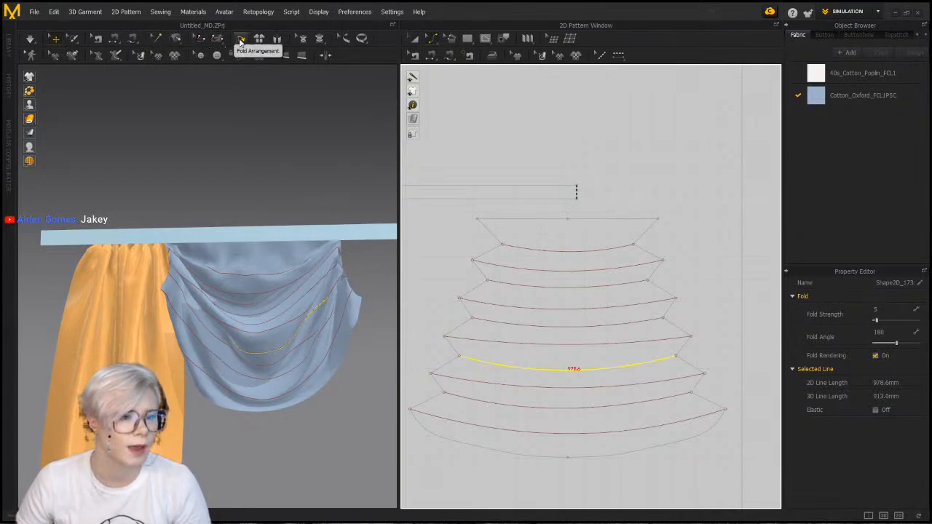
key(space)
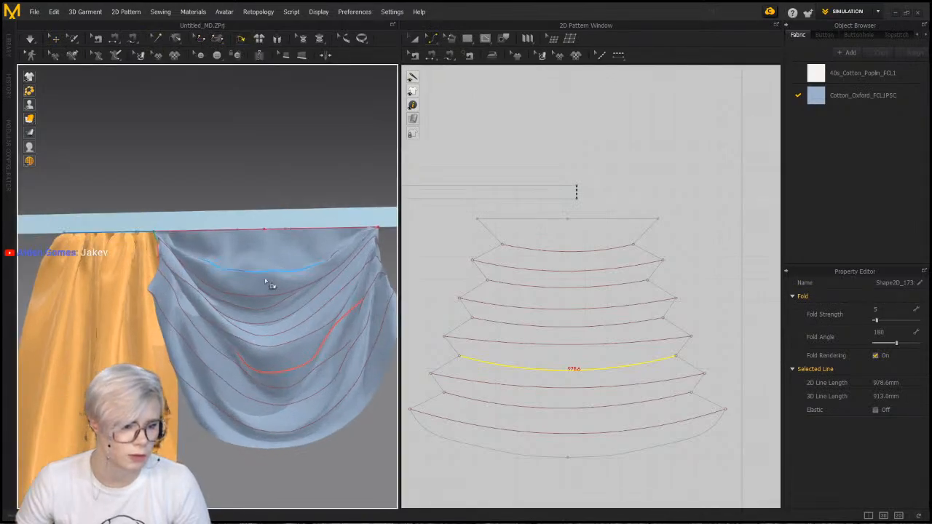
click(266, 271)
right_drag(266, 271, 209, 307)
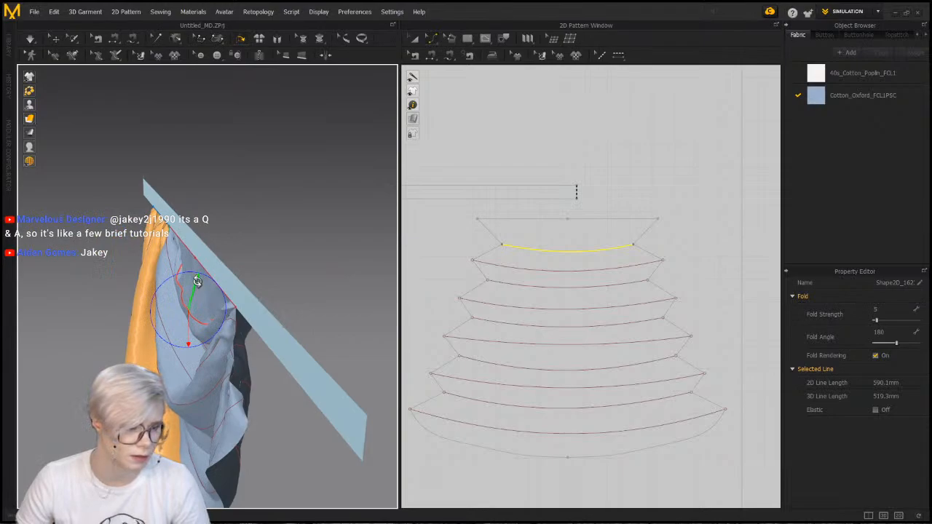
drag(161, 288, 189, 319)
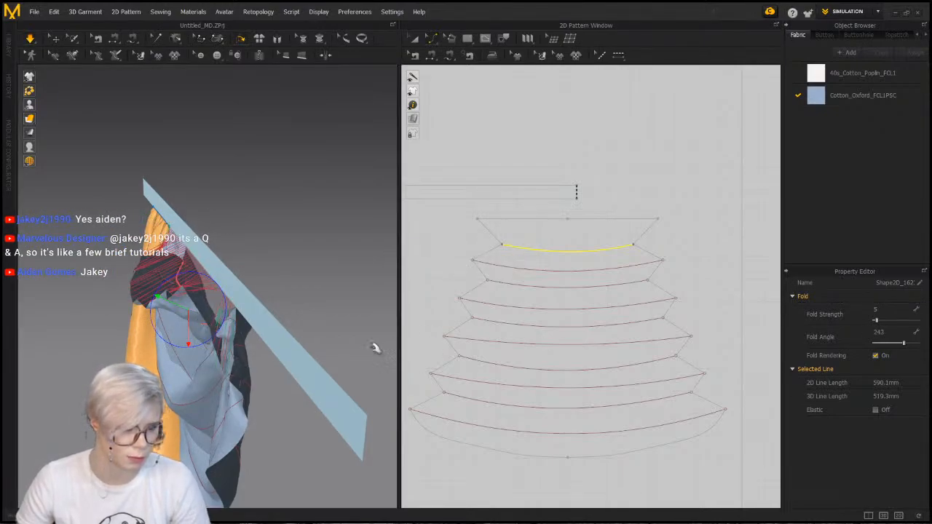
Simulate the swag with its folded topmost line and inspect how the pleats drape from the side
key(space)
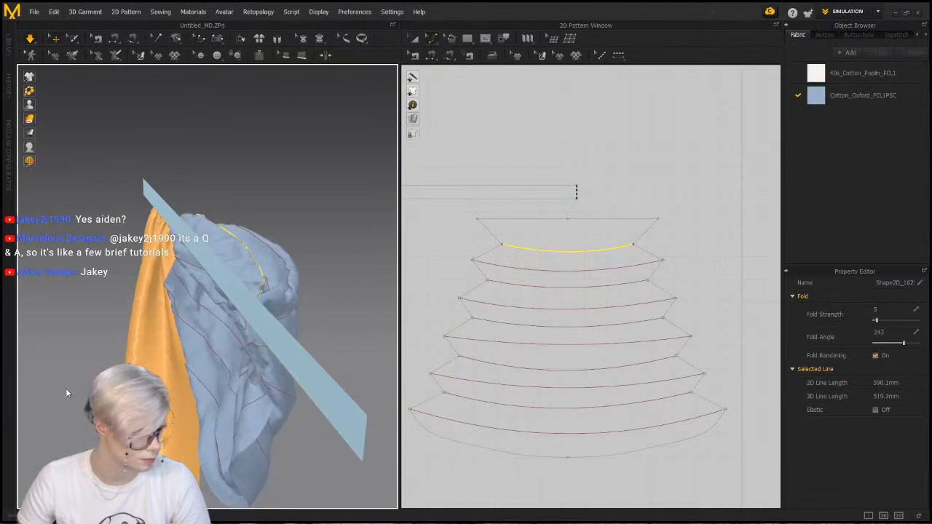
right_drag(254, 333, 275, 292)
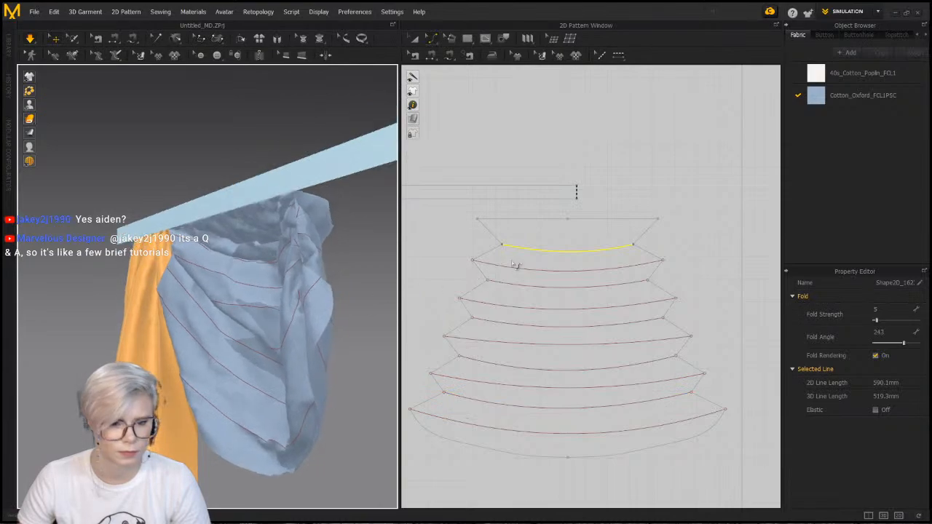
click(668, 203)
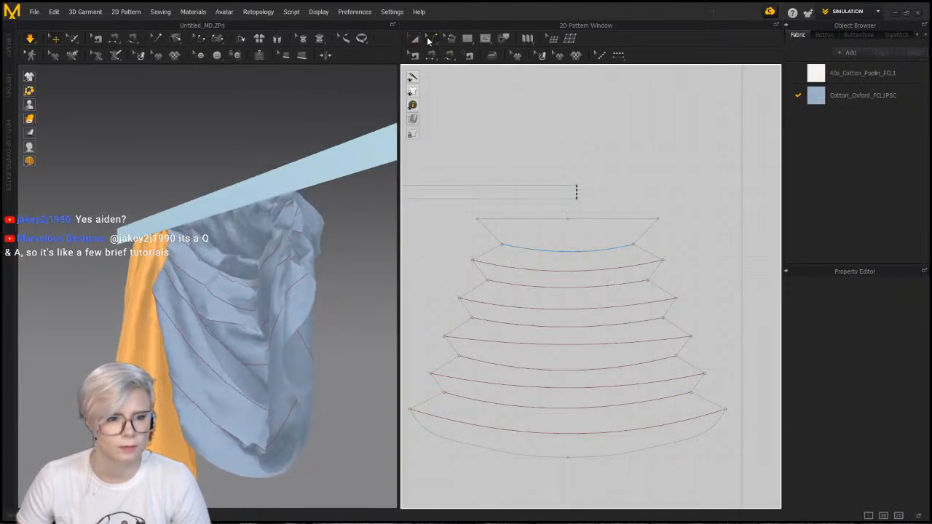
Apply Pleats Fold down across all ten swag lines as knife pleats with three internal lines per pleat
click(437, 45)
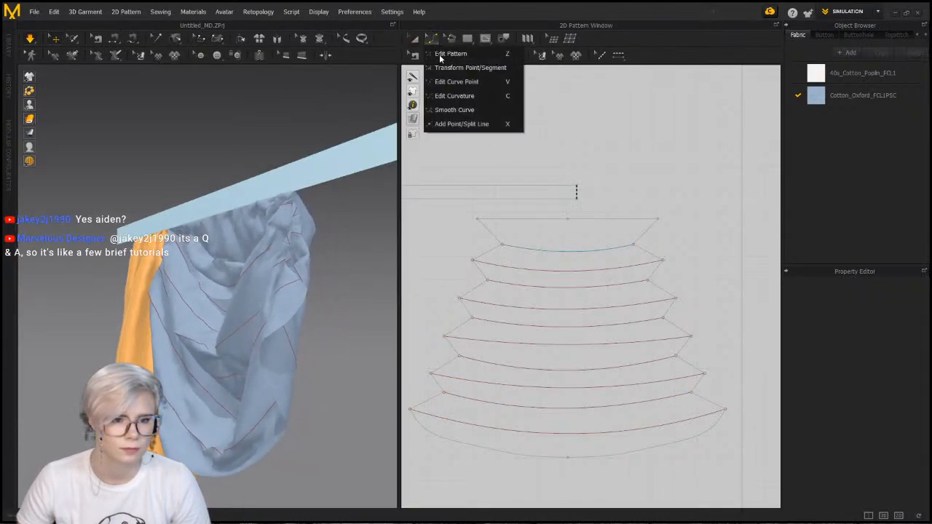
click(442, 55)
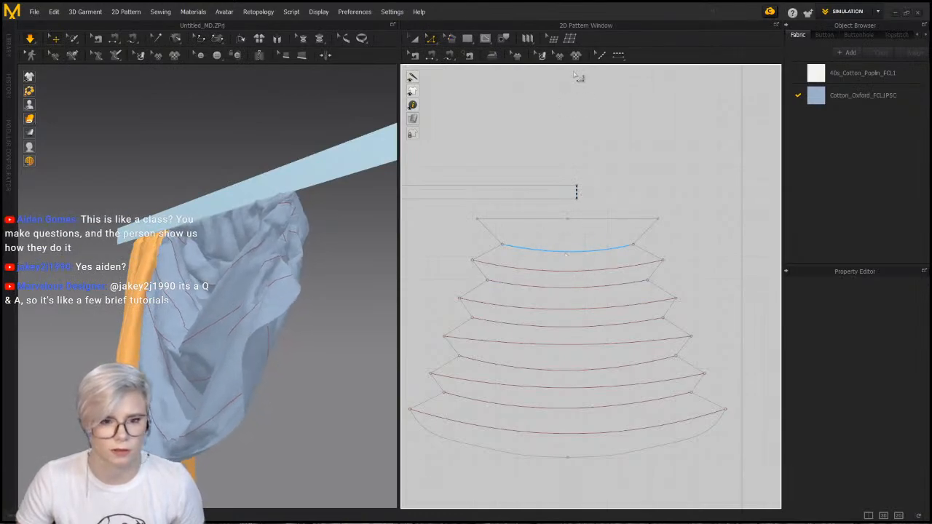
click(531, 40)
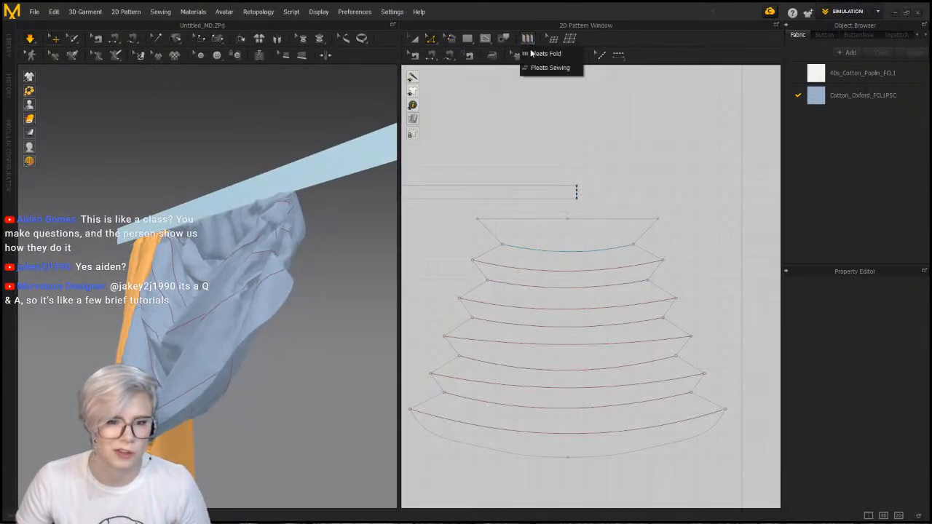
click(532, 54)
click(571, 176)
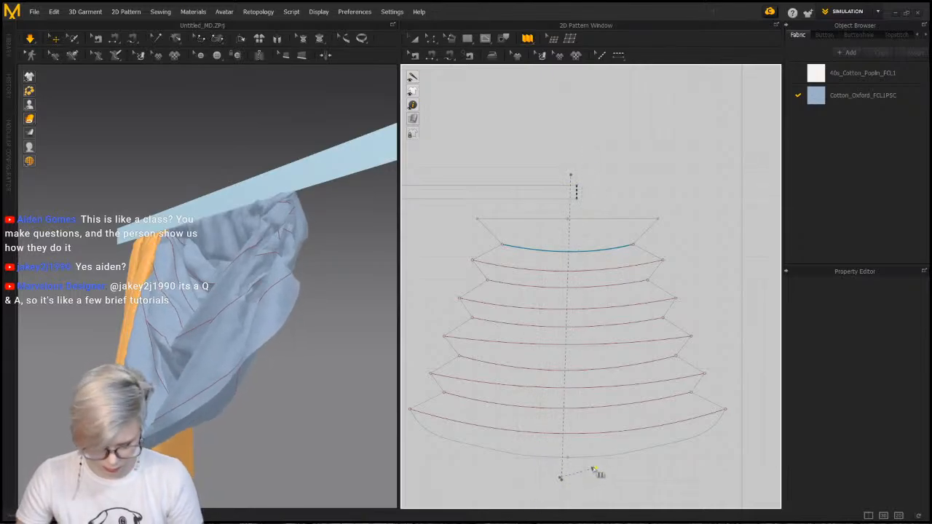
key(Escape)
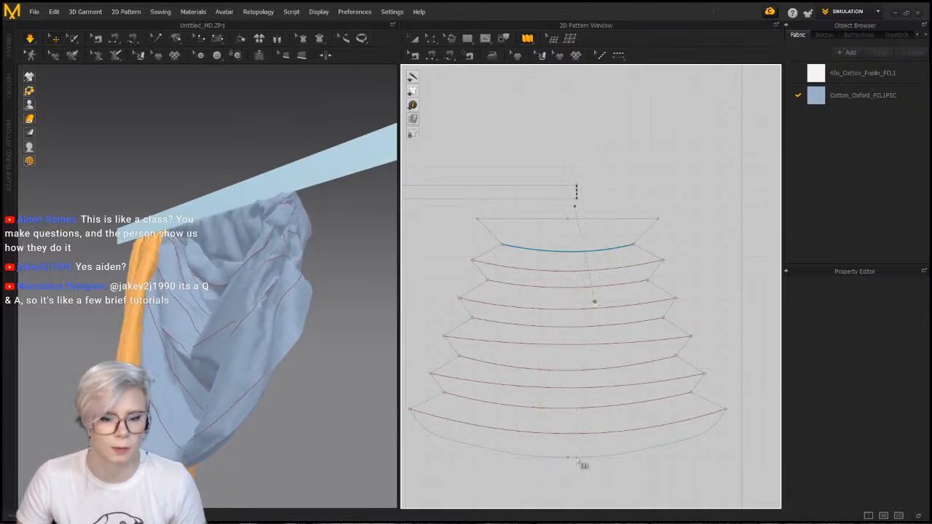
click(576, 466)
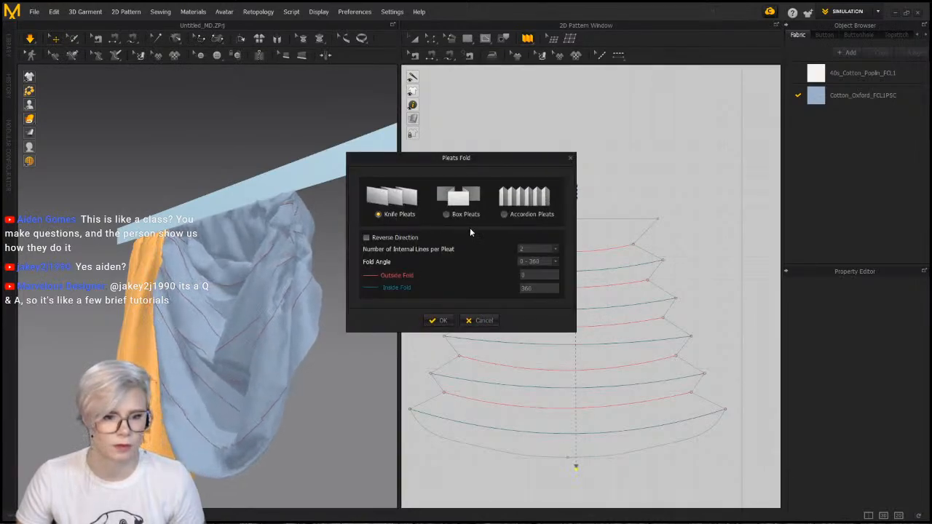
click(549, 262)
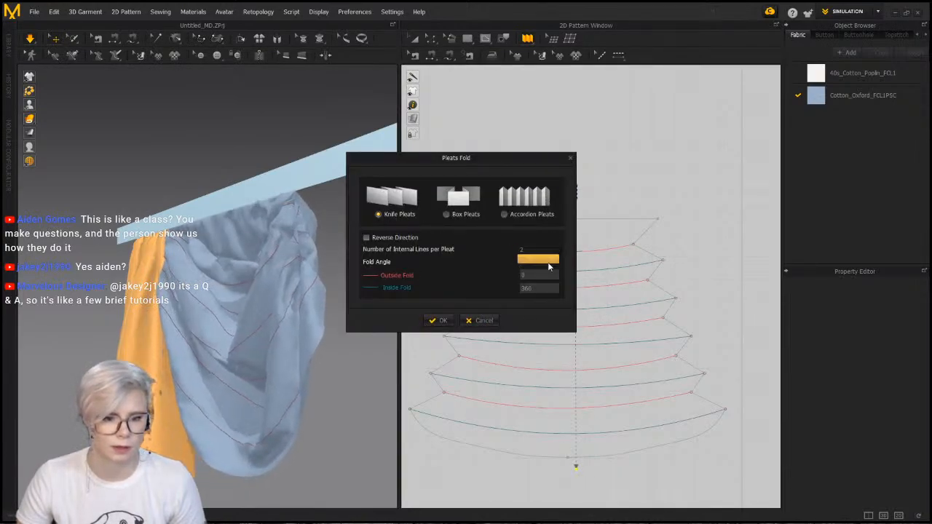
click(448, 325)
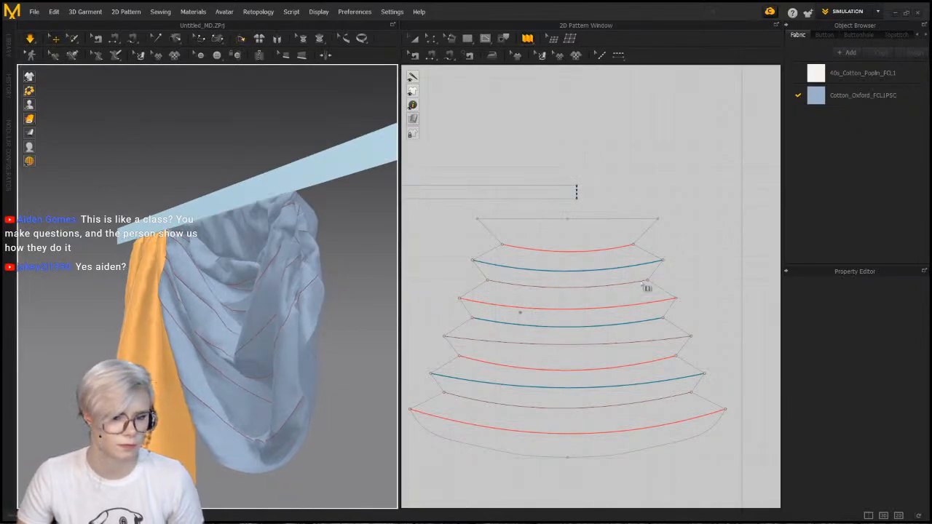
Select the swag's topmost fold line with Edit Pattern and pull the swag's draped folds upward under simulation
right_drag(218, 352, 249, 366)
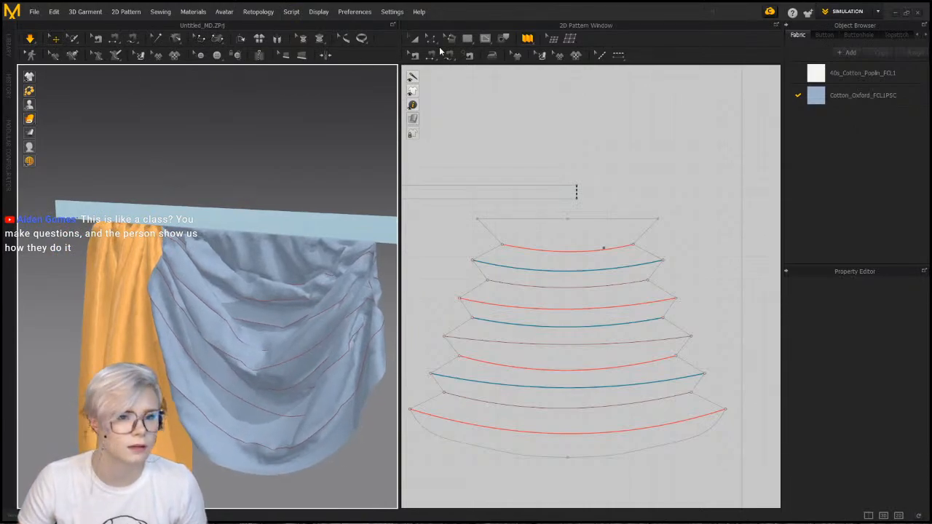
click(434, 43)
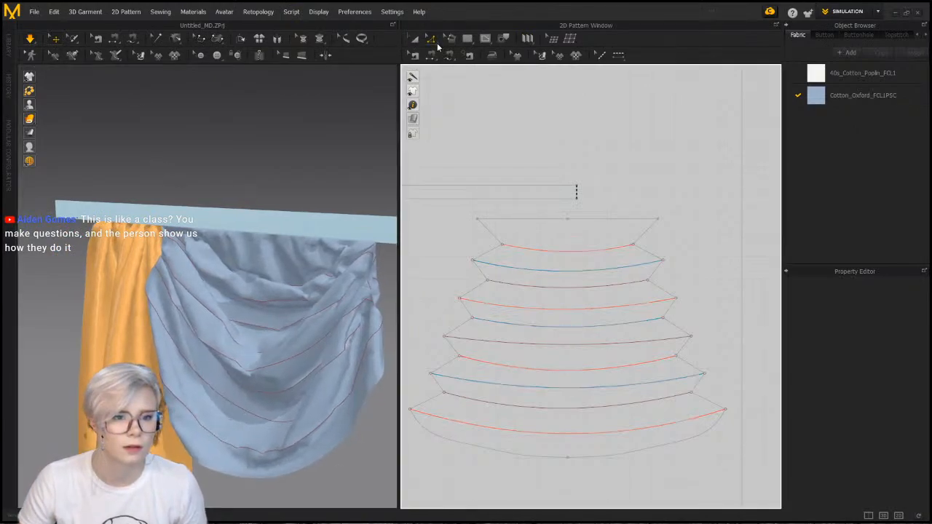
click(592, 255)
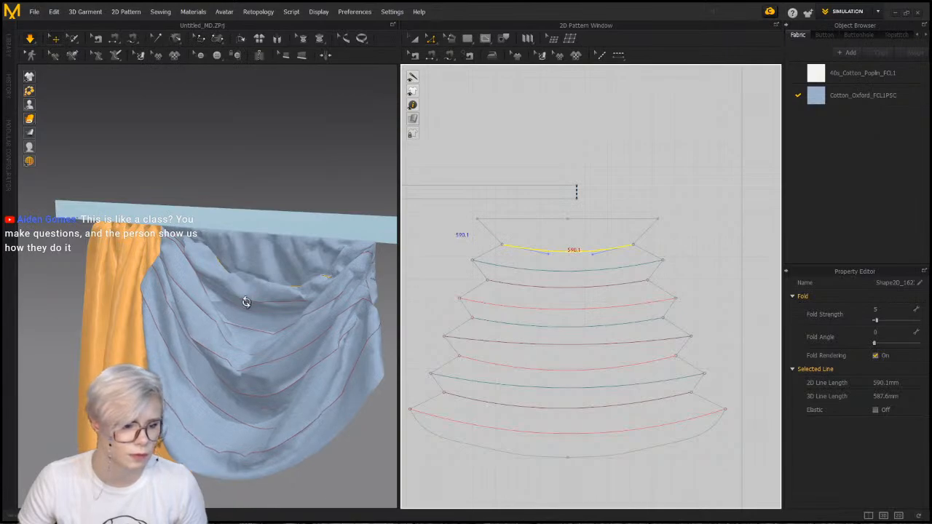
right_drag(246, 302, 289, 345)
drag(245, 341, 265, 309)
right_drag(193, 379, 360, 313)
click(303, 123)
middle_drag(243, 262, 146, 266)
Strengthen the swag pattern so that its pleats hold their shape in simulation
click(189, 371)
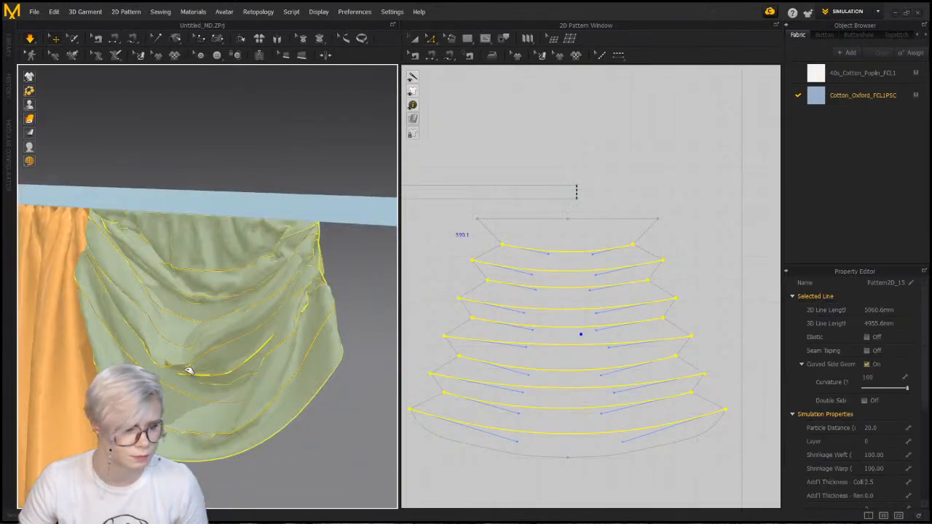
click(217, 336)
key(ctrl+h)
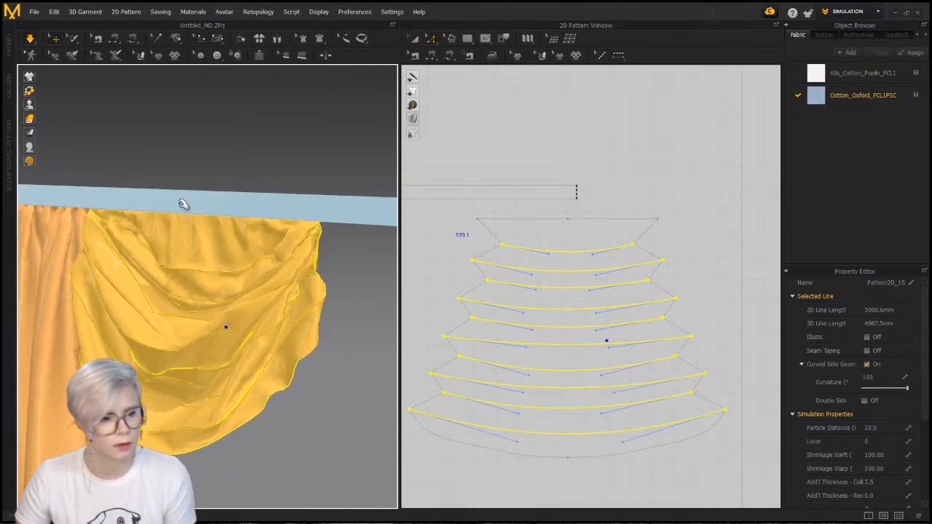
click(225, 159)
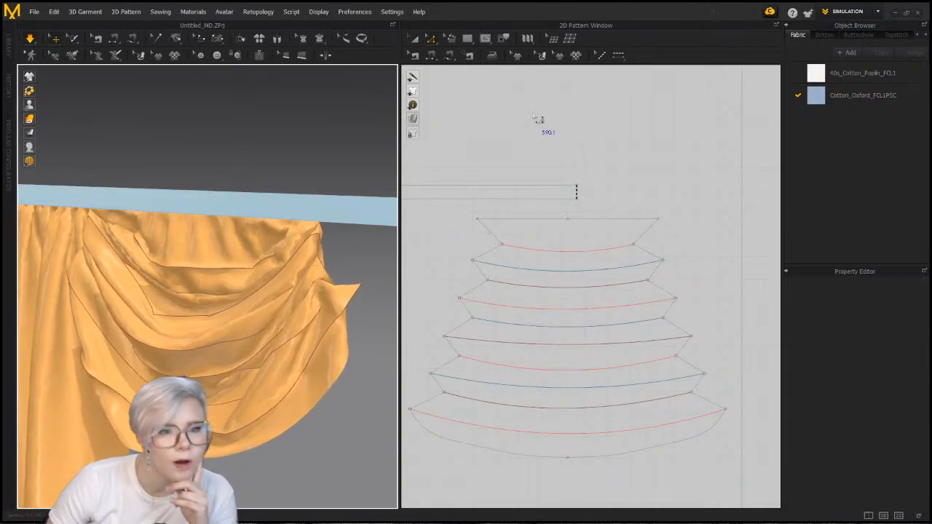
Reapply Pleats Fold across the swag's ten lines as reverse-direction knife pleats with three internal lines per pleat, and stop the simulation
click(527, 38)
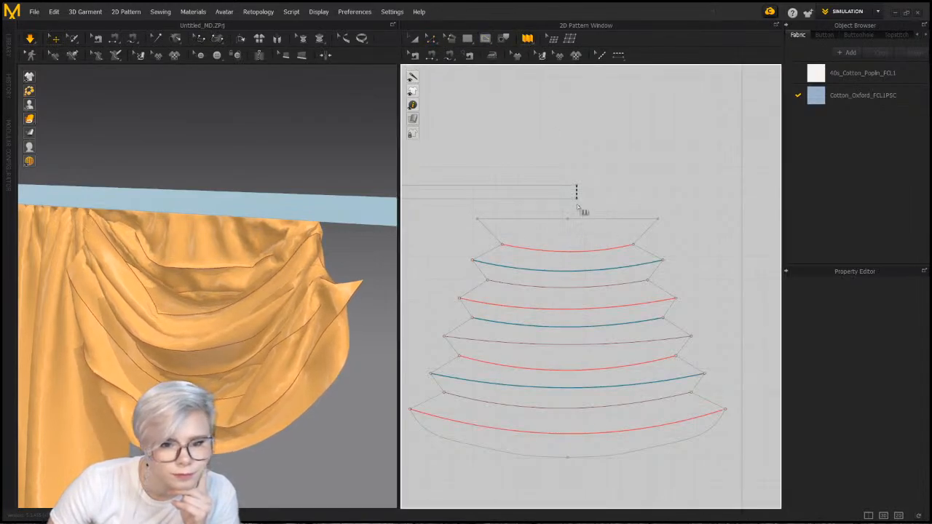
click(566, 488)
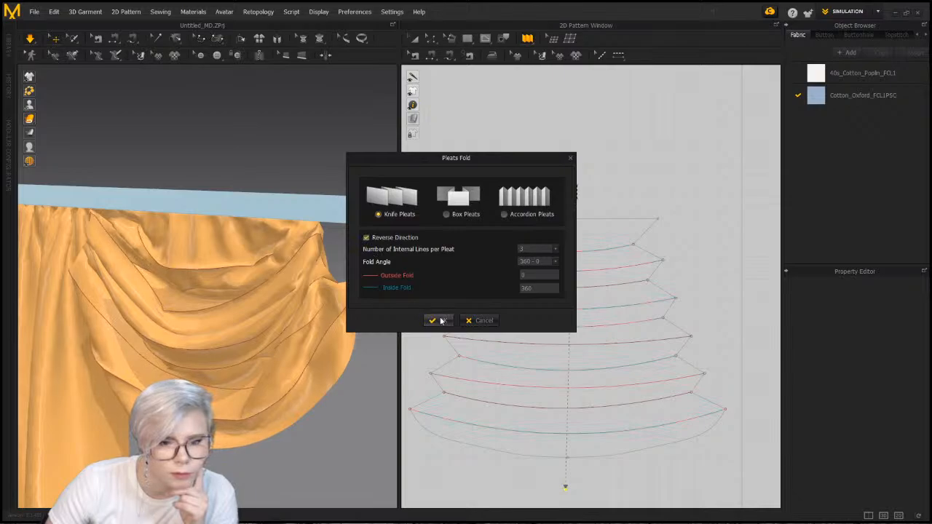
click(439, 320)
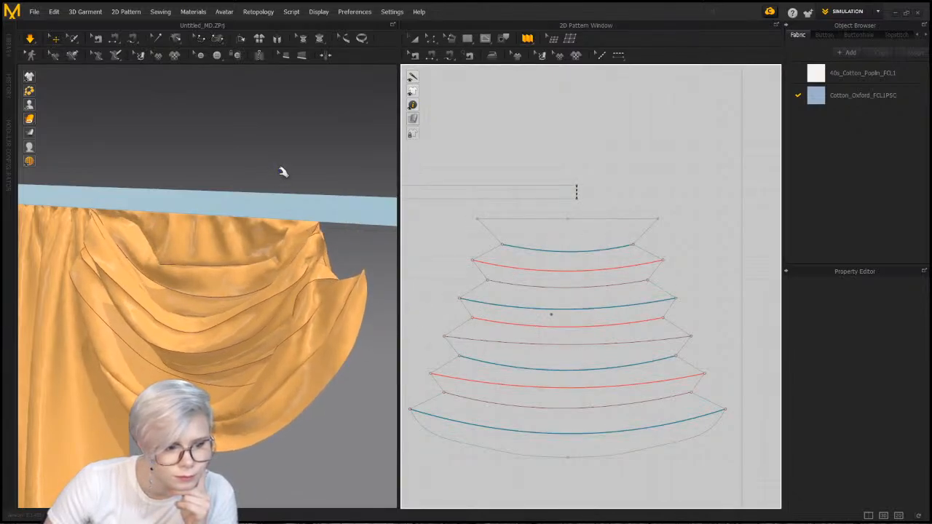
key(space)
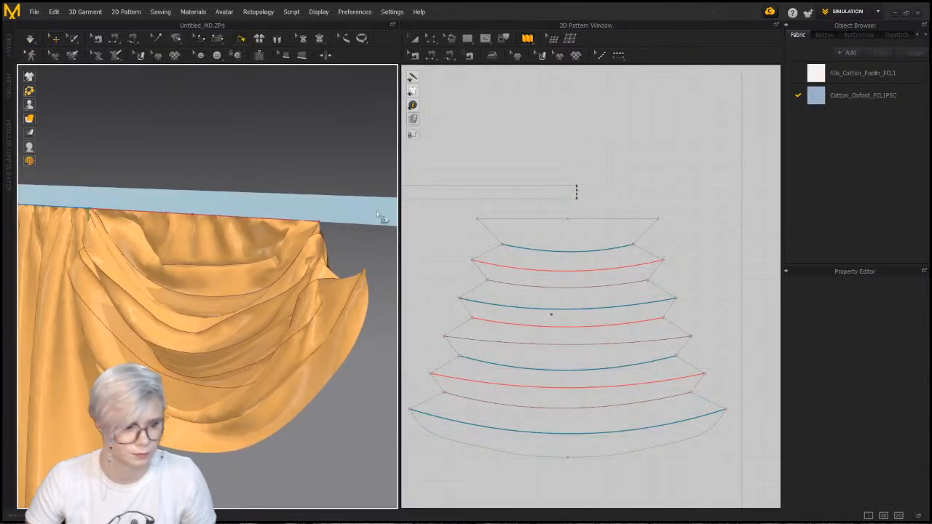
Restart the simulation and pull the swag's upper and lower folds in 3D to arrange the pleats
click(193, 268)
key(a)
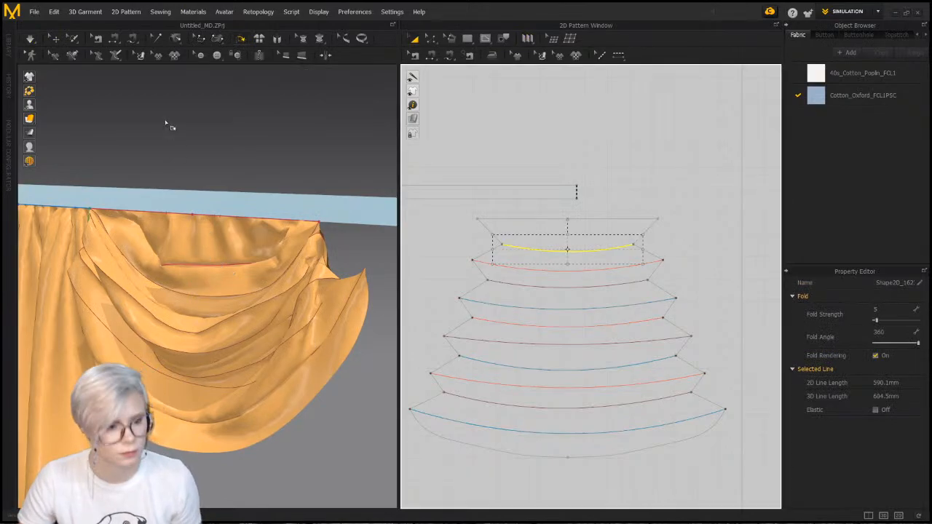
right_drag(171, 124, 120, 132)
key(space)
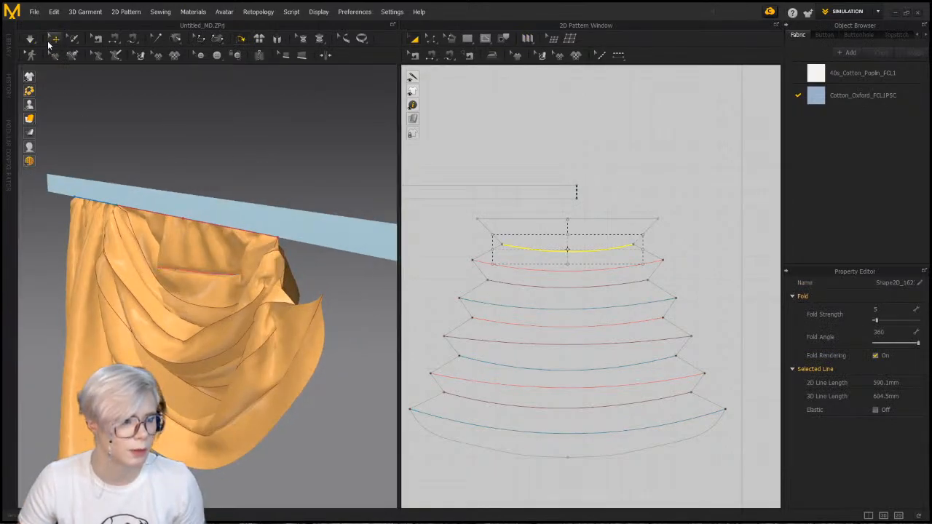
click(166, 258)
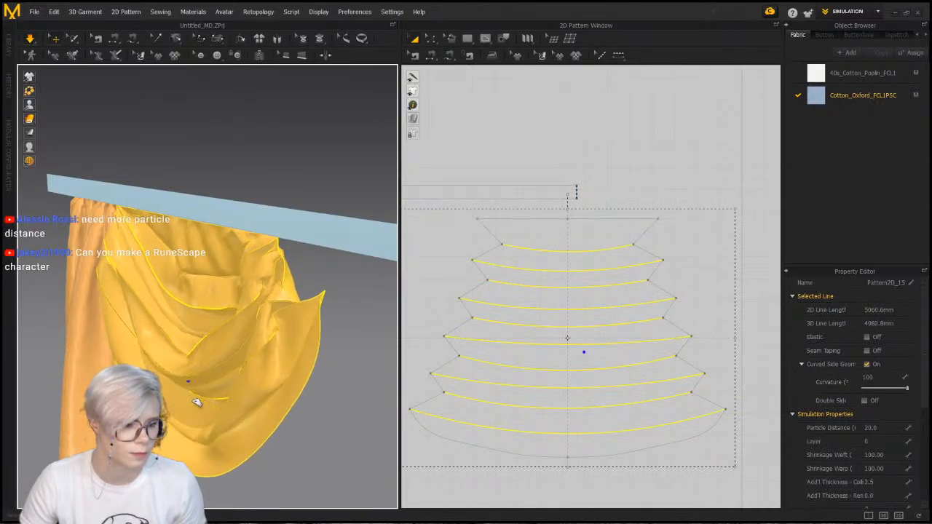
right_drag(258, 348, 163, 452)
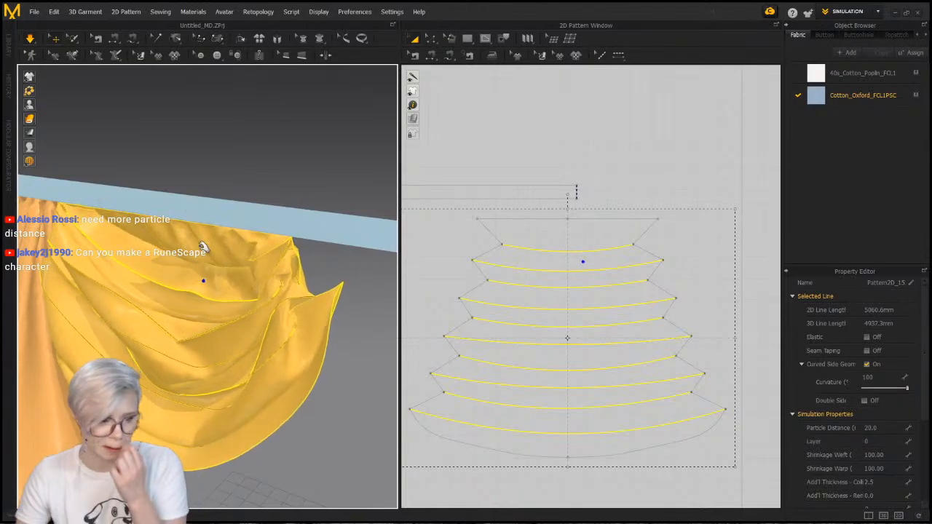
click(218, 142)
Remove the strengthening from the swag pattern during the simulation
click(178, 301)
key(ctrl+h)
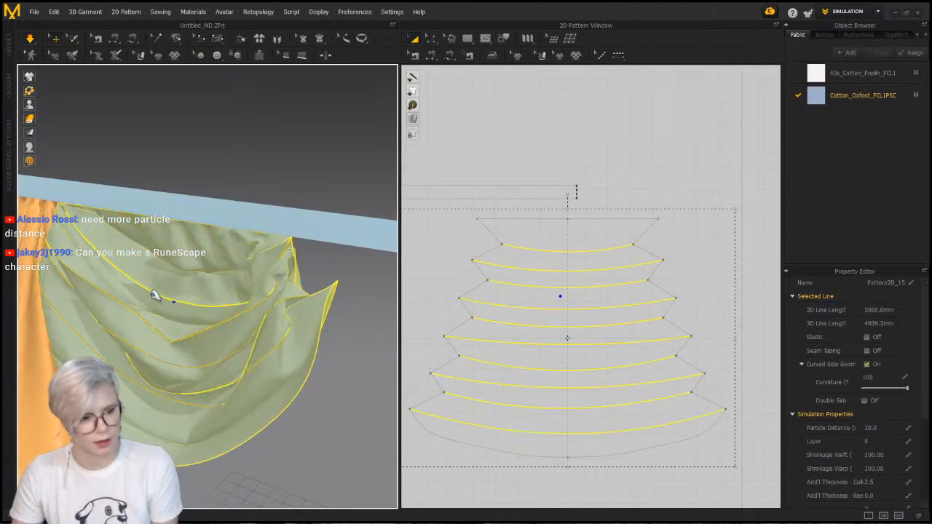
click(237, 136)
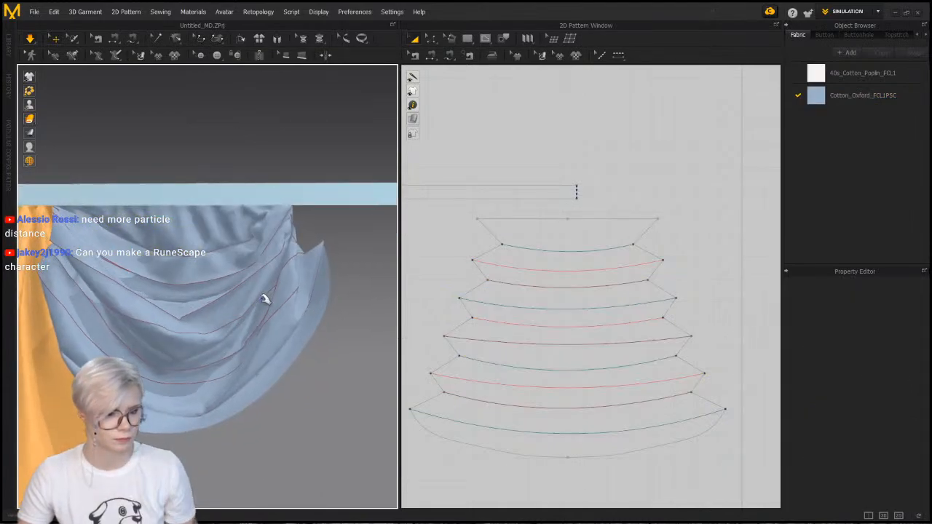
Reapply Pleats Fold across the swag's ten lines as knife pleats with two internal lines per pleat and the direction not reversed
click(173, 393)
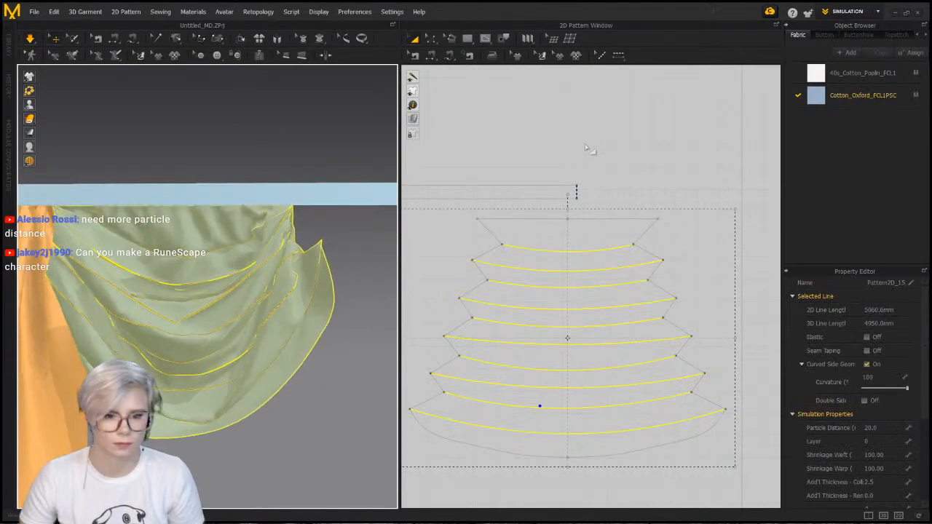
click(590, 150)
click(527, 37)
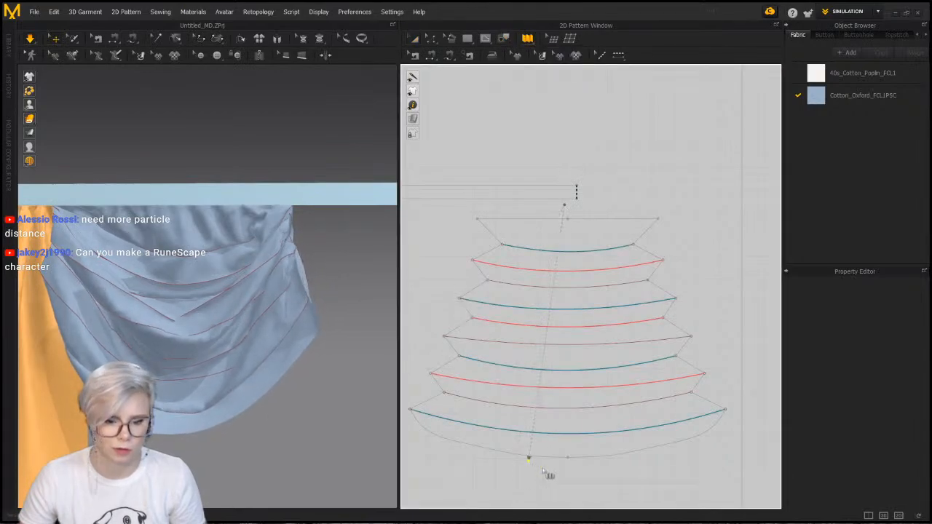
click(545, 468)
click(537, 253)
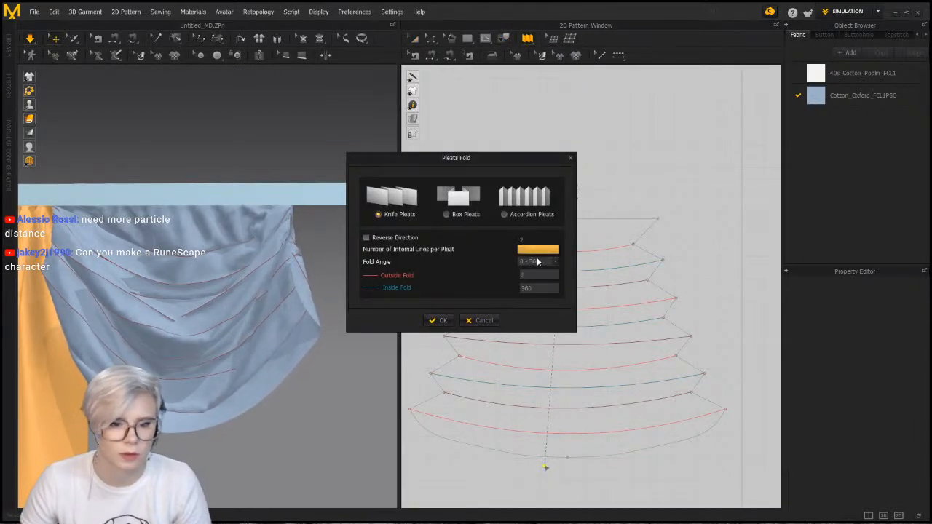
click(549, 241)
click(449, 322)
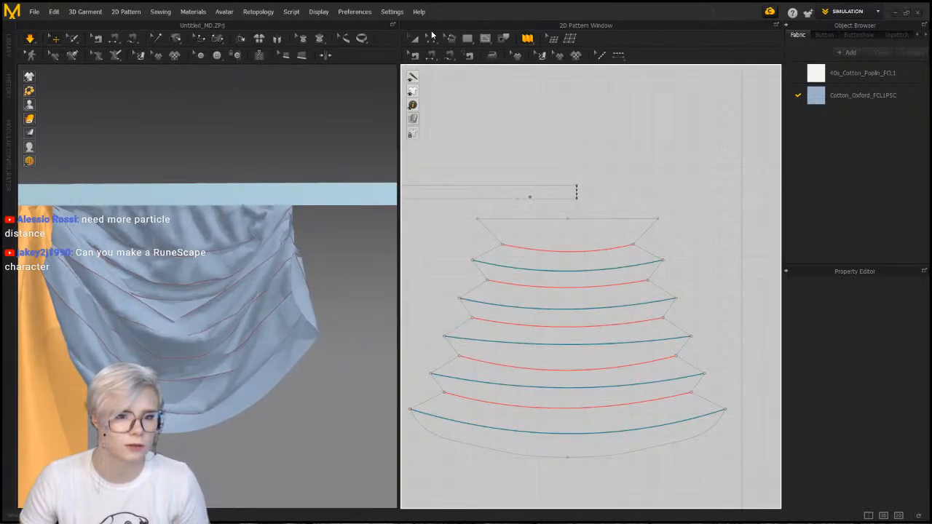
Reapply Pleats Fold down the swag as reverse-direction knife pleats with two internal lines per pleat and fold angles 360 - 0
key(space)
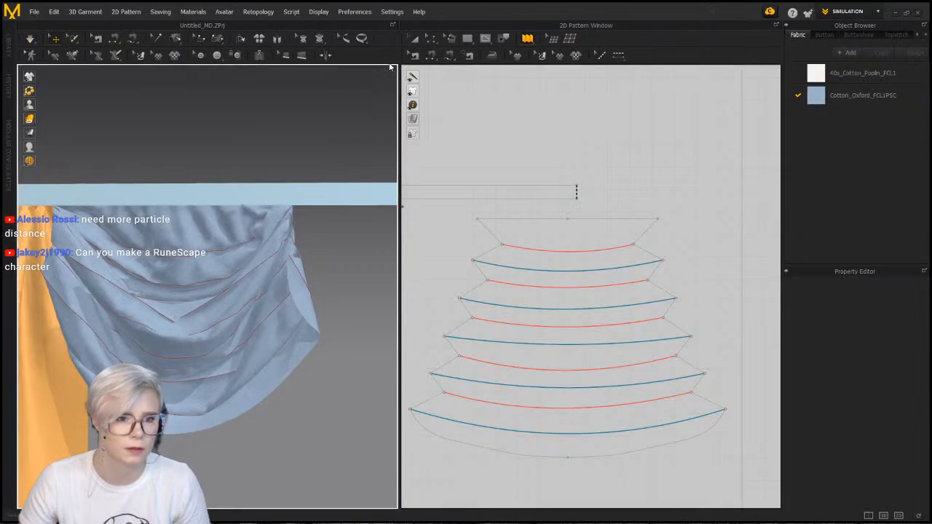
click(175, 238)
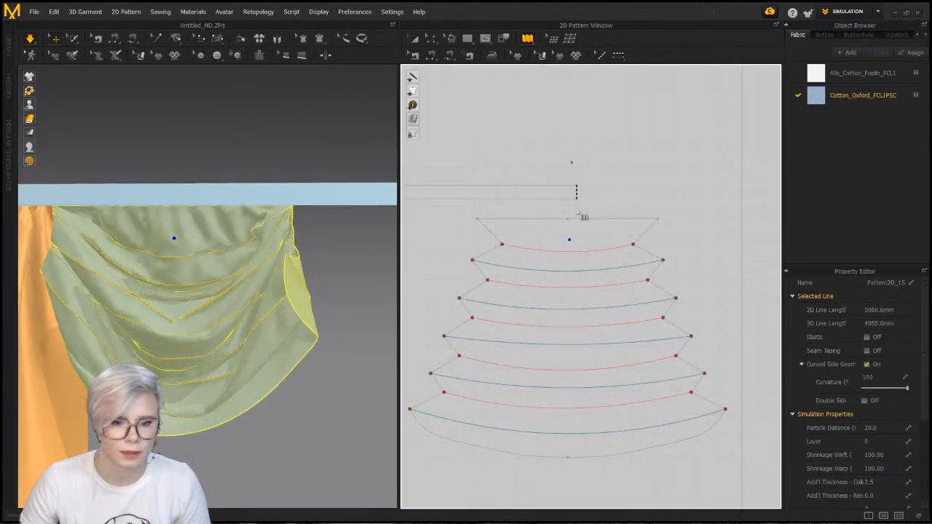
click(583, 477)
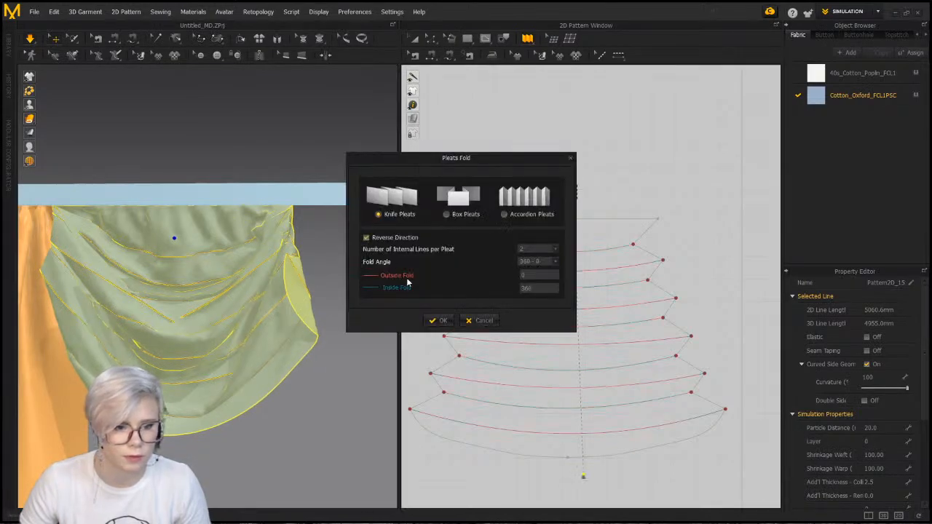
click(441, 321)
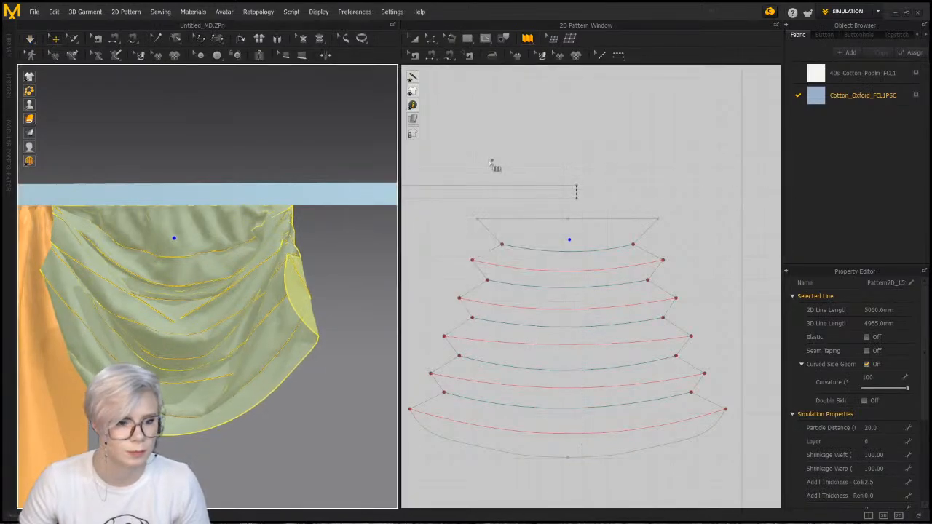
Restart the simulation and pull the swag's upper and middle folds in 3D to work the reversed pleats into place
click(157, 111)
key(space)
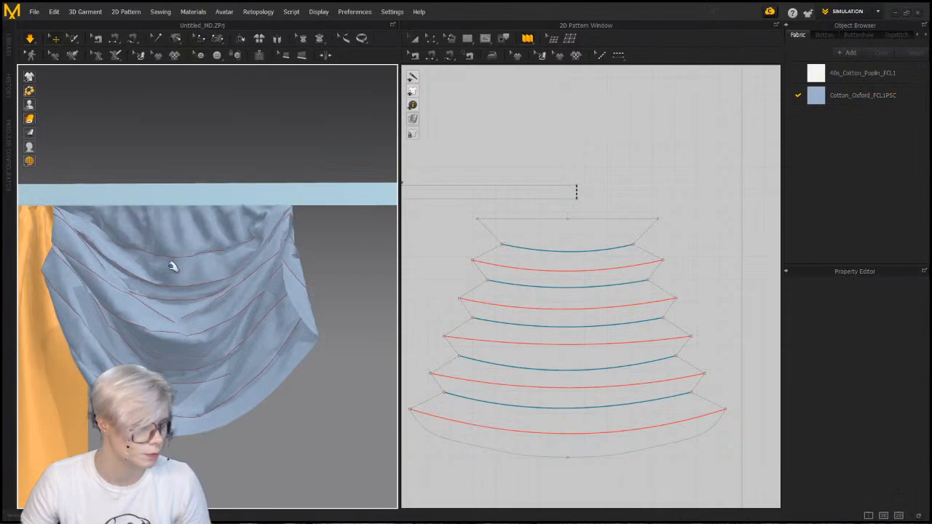
click(167, 266)
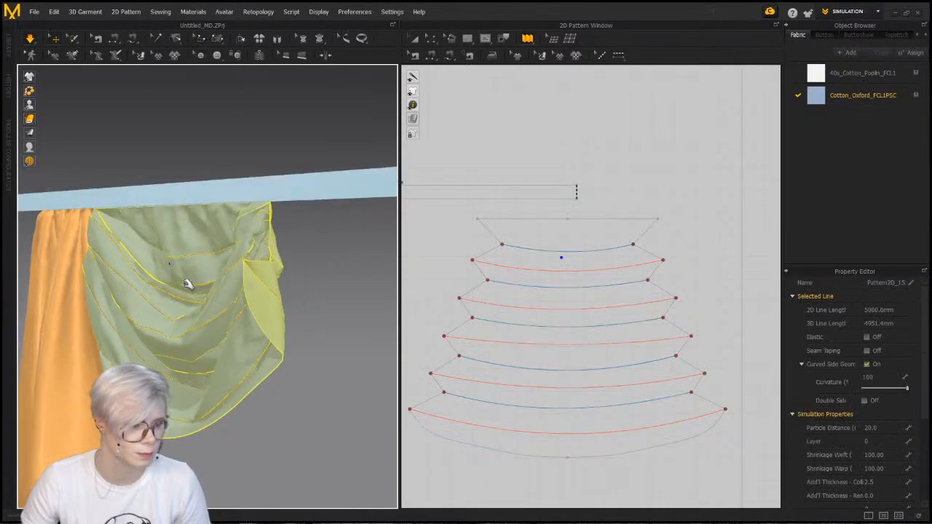
drag(200, 262, 169, 351)
click(306, 309)
right_drag(305, 310, 192, 325)
drag(178, 346, 182, 356)
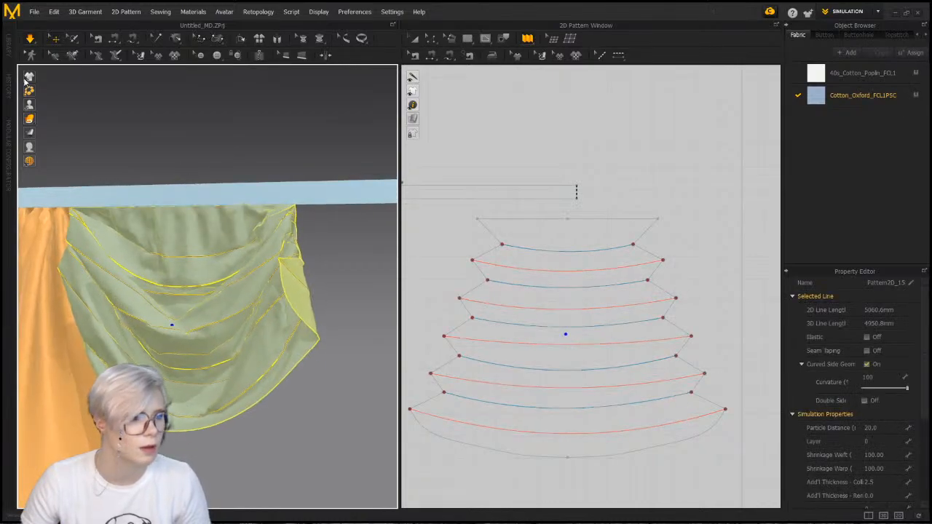
Hide the internal lines in the 3D view and keep pulling the swag's middle and lower folds during the simulation
click(135, 134)
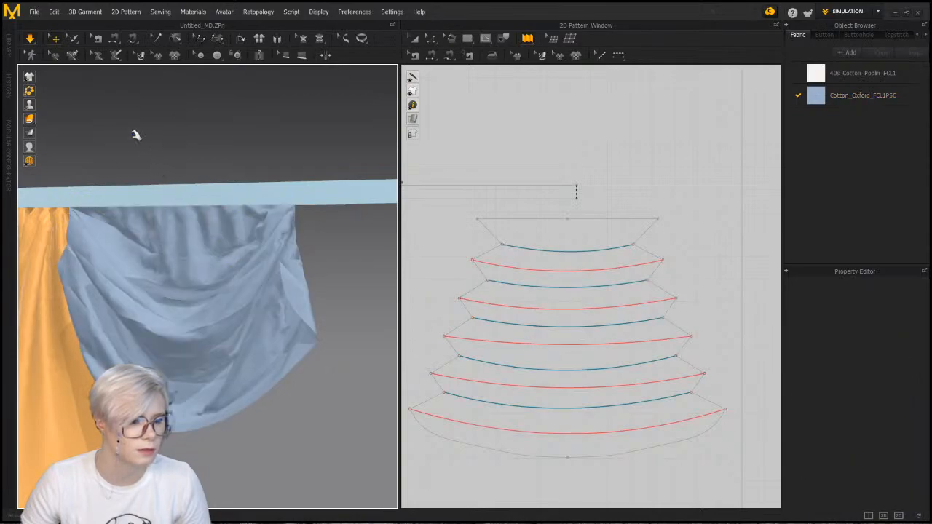
click(193, 357)
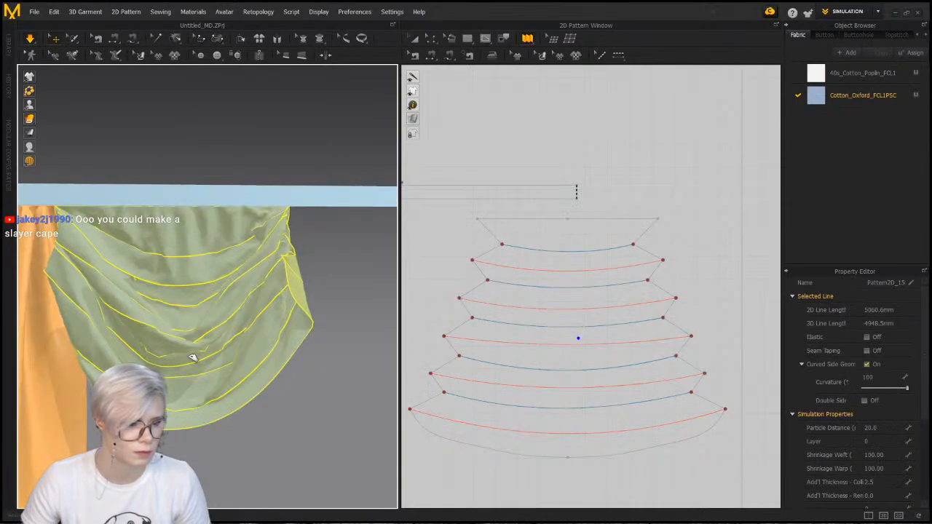
click(174, 281)
click(209, 151)
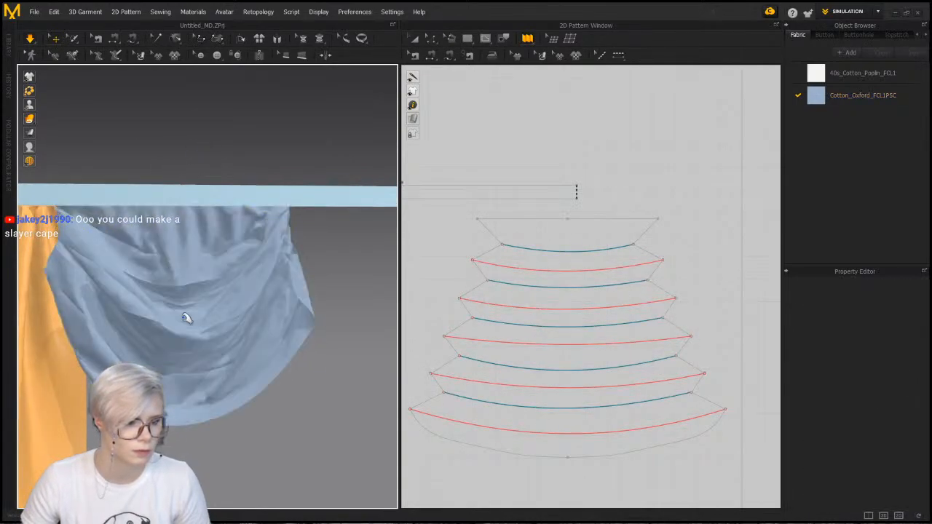
right_drag(204, 408, 223, 400)
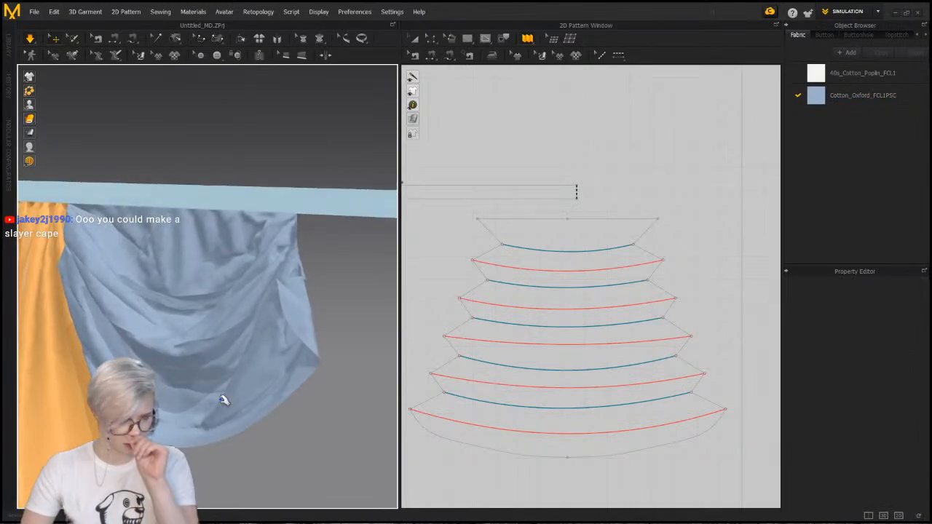
click(174, 347)
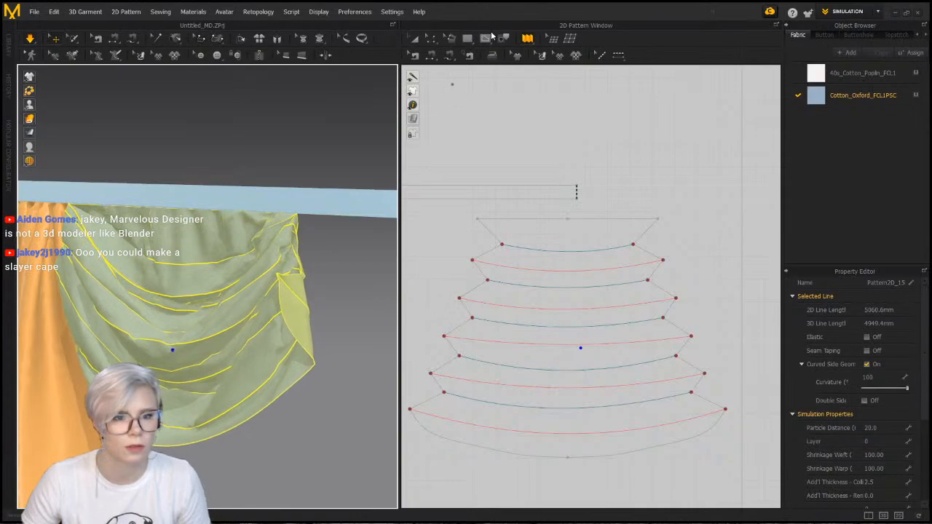
Deepen the swag's sixth fold line from the top with Edit Curvature to about 1125 mm long and resume the simulation
click(431, 37)
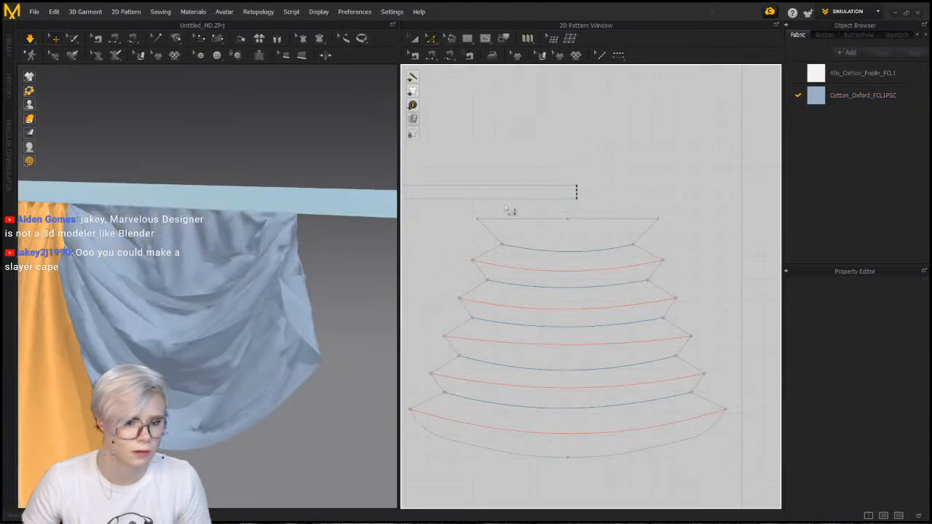
click(557, 341)
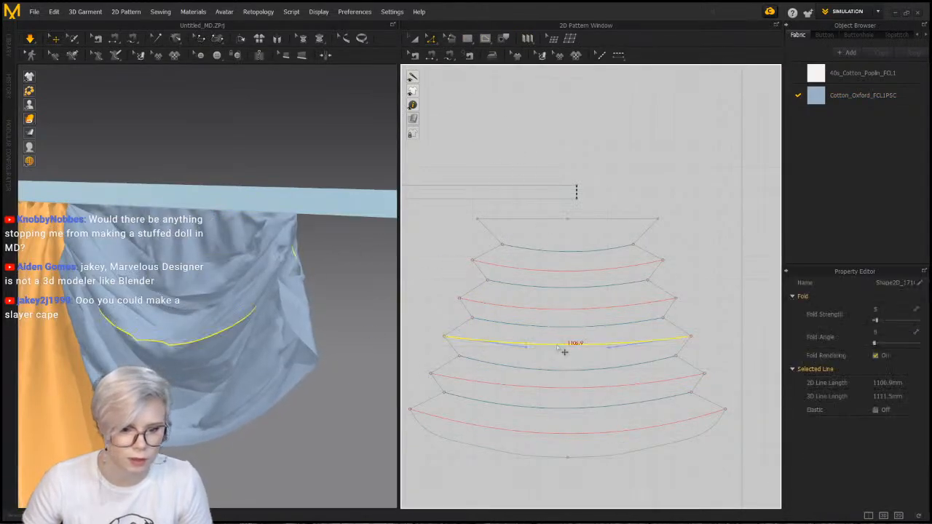
click(432, 37)
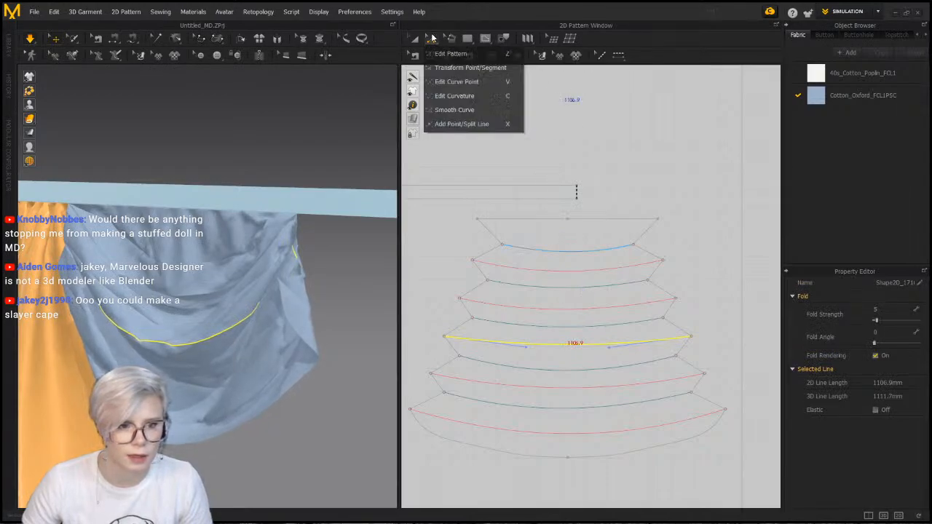
click(454, 96)
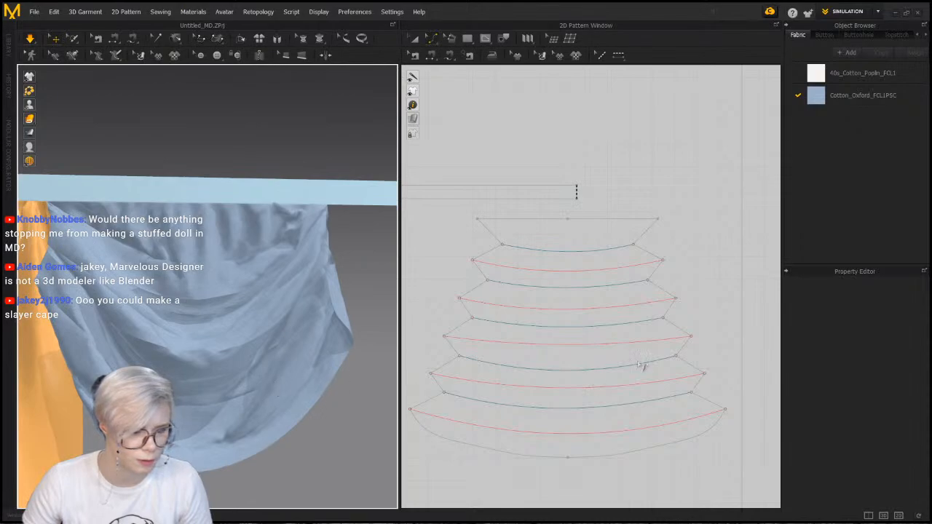
click(562, 343)
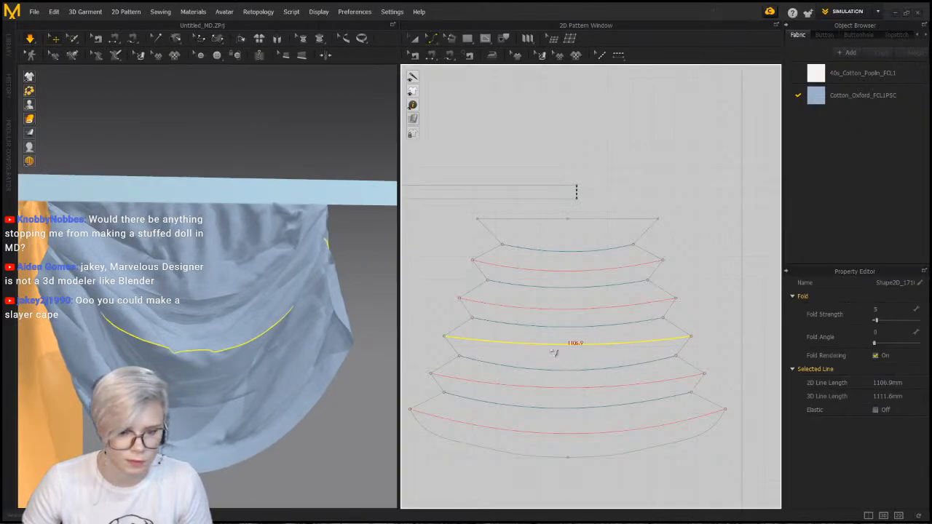
click(566, 356)
drag(565, 345, 567, 368)
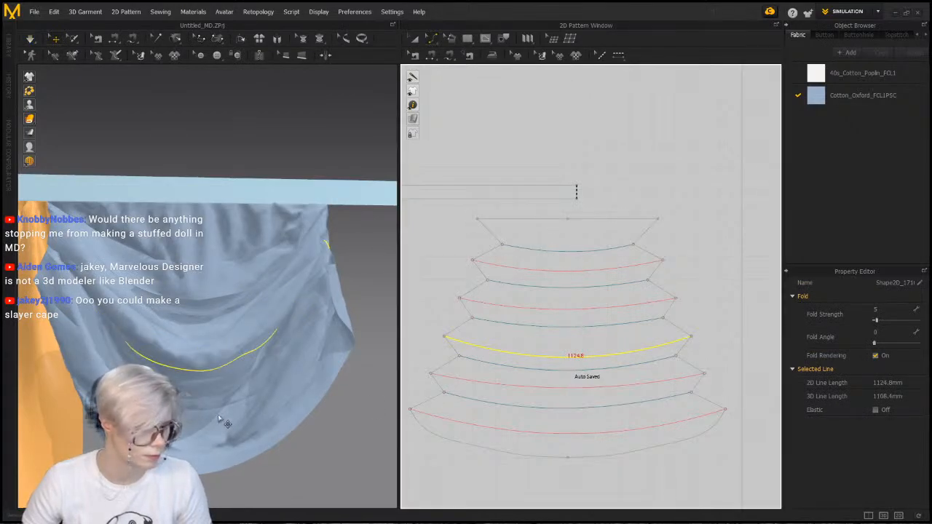
key(space)
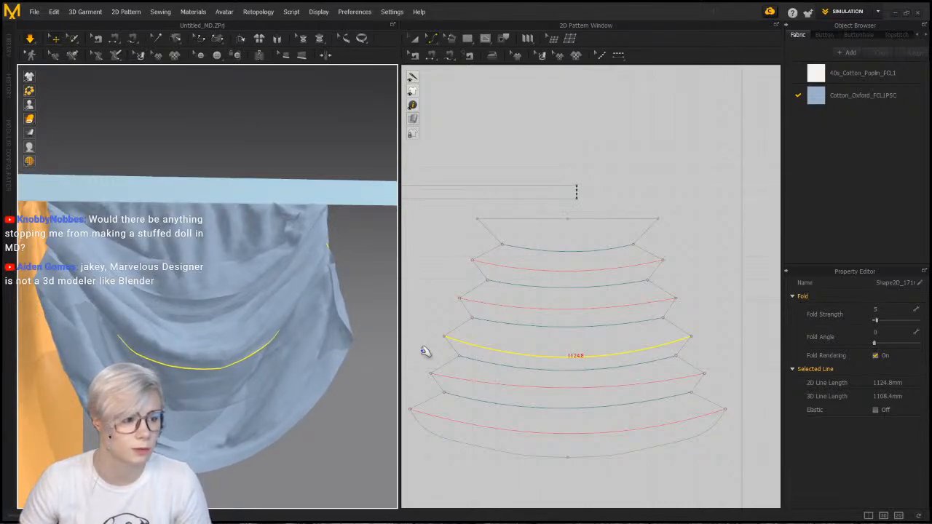
Deepen the curvature of the swag's fifth, fourth, third and second fold lines to about 879, 982, 729 and 871 mm long
click(562, 328)
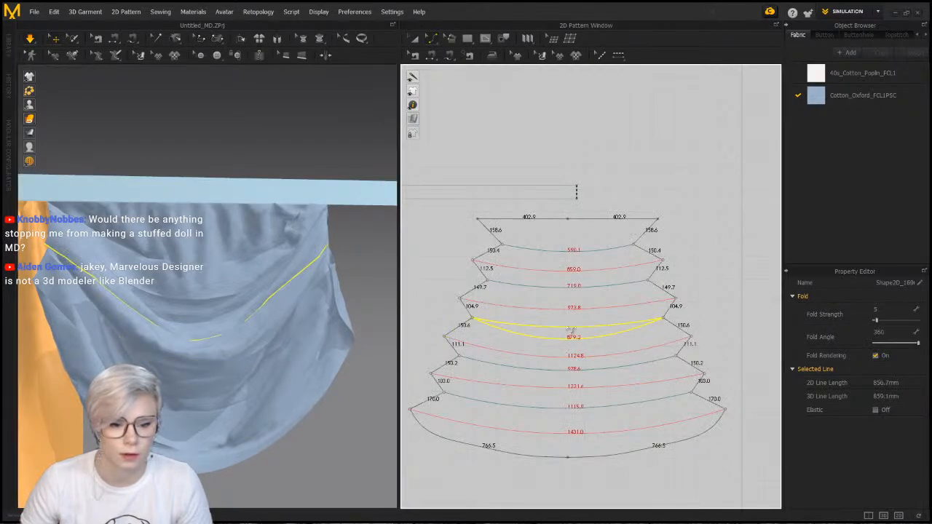
click(566, 308)
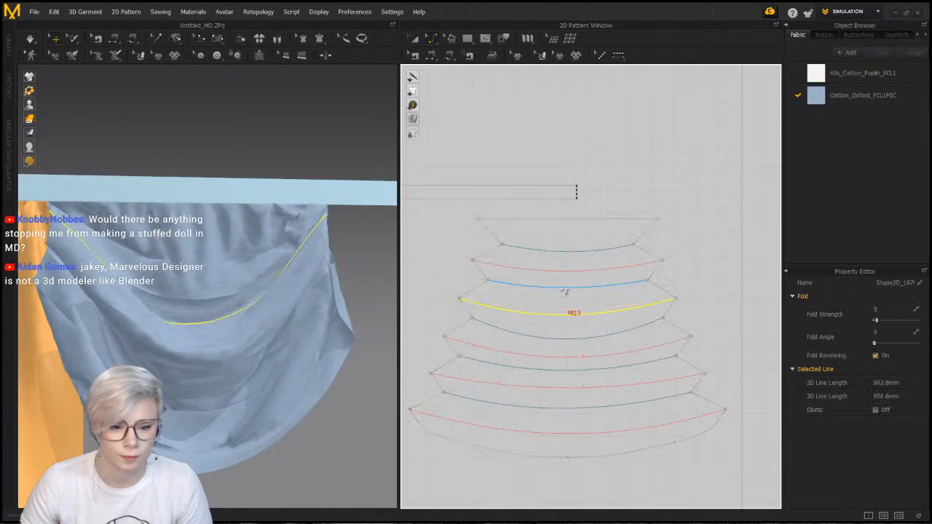
click(567, 287)
click(567, 271)
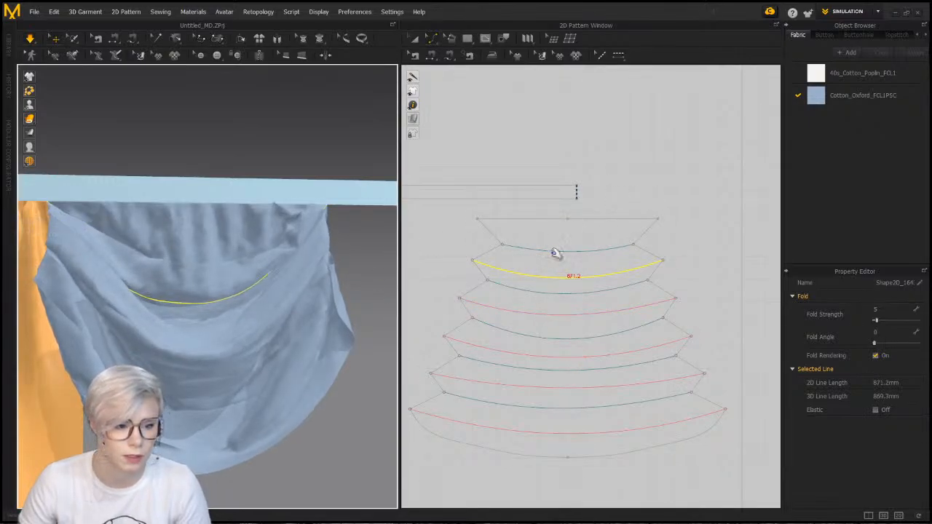
right_drag(200, 367, 241, 410)
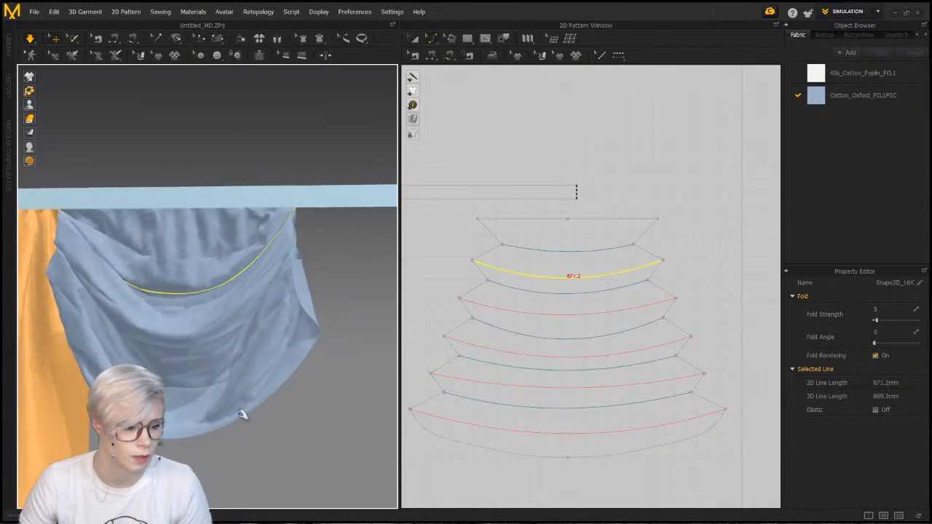
Deepen the swag's four lowest fold lines, bottom to top, to about 1450, 1130, 1243 and 993 mm long, and resume the simulation
click(571, 435)
click(569, 394)
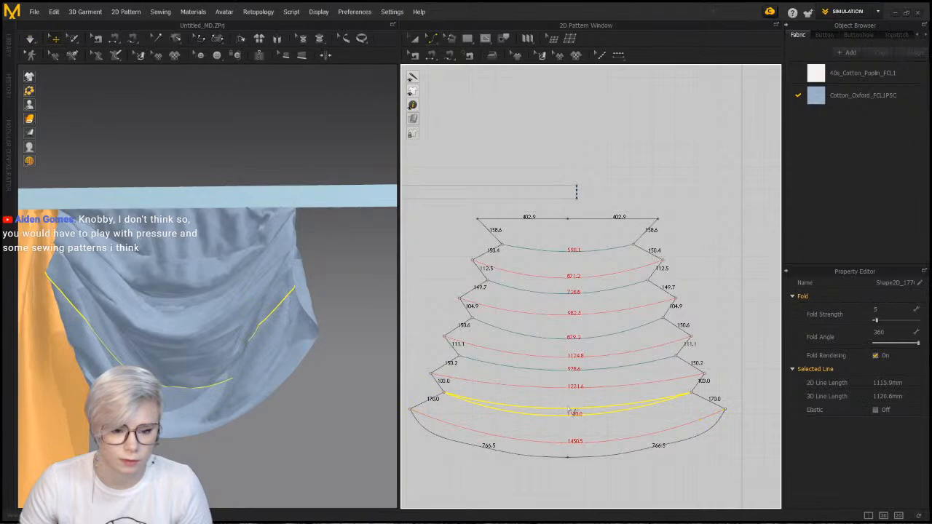
click(587, 373)
drag(587, 371, 587, 377)
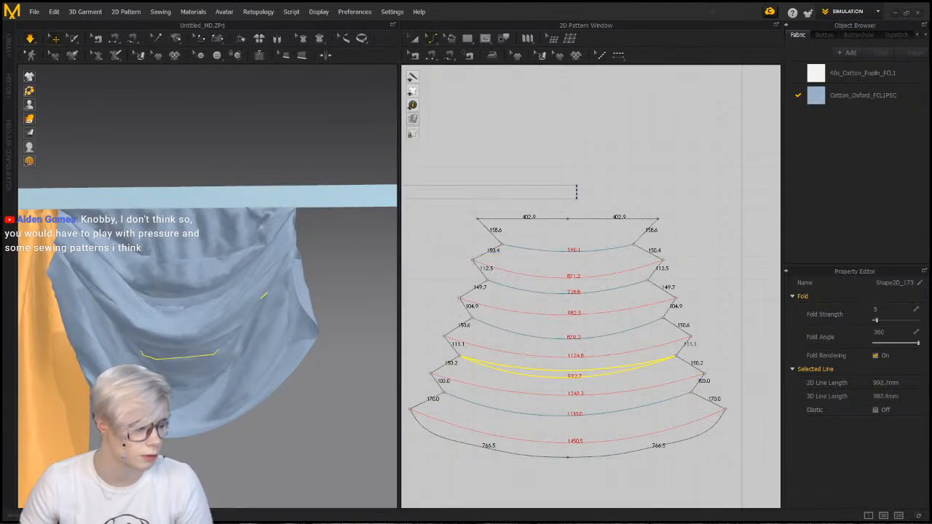
key(space)
Pull the swag's lower folds and outer side edge in 3D so the recurved pleats settle
right_drag(264, 416, 223, 431)
click(246, 384)
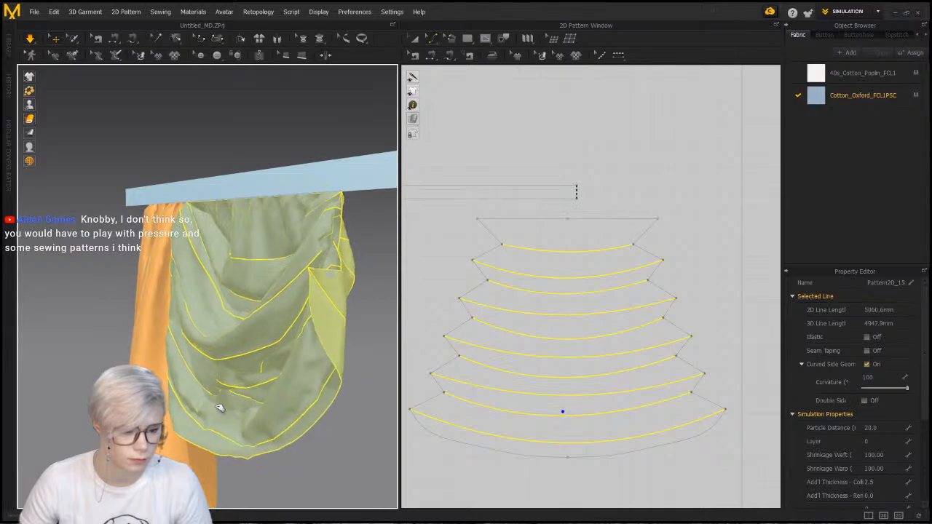
right_drag(240, 368, 332, 270)
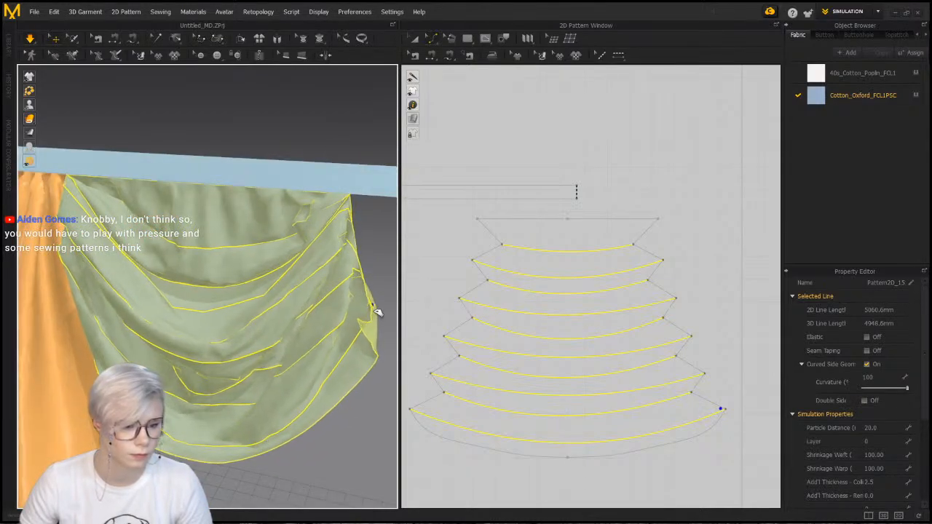
click(300, 148)
right_drag(284, 224, 235, 246)
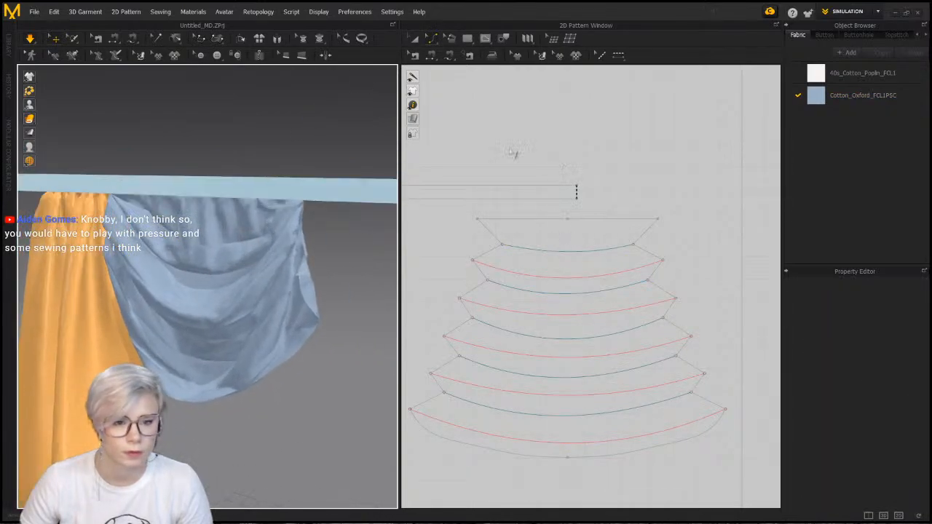
Delete the swag's three upper fold lines that have a 360 fold angle, using Edit Pattern
click(434, 42)
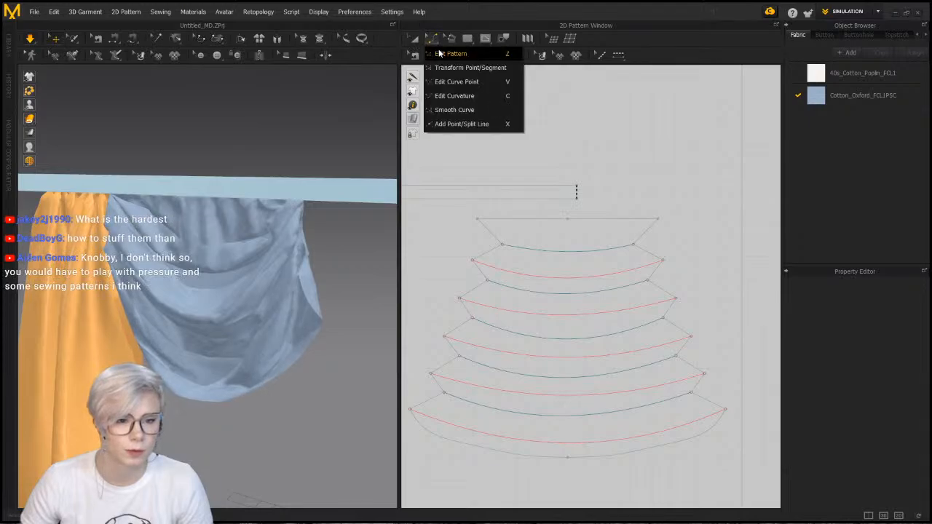
click(440, 53)
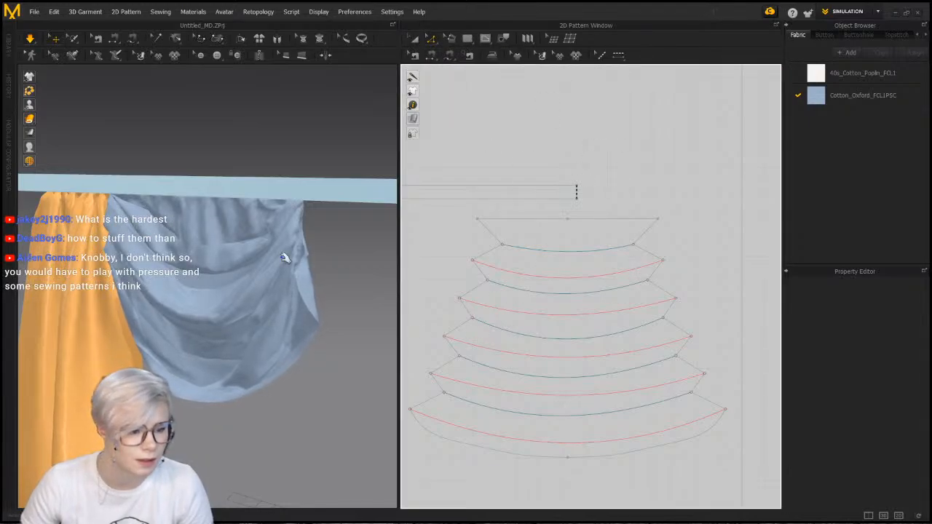
click(551, 257)
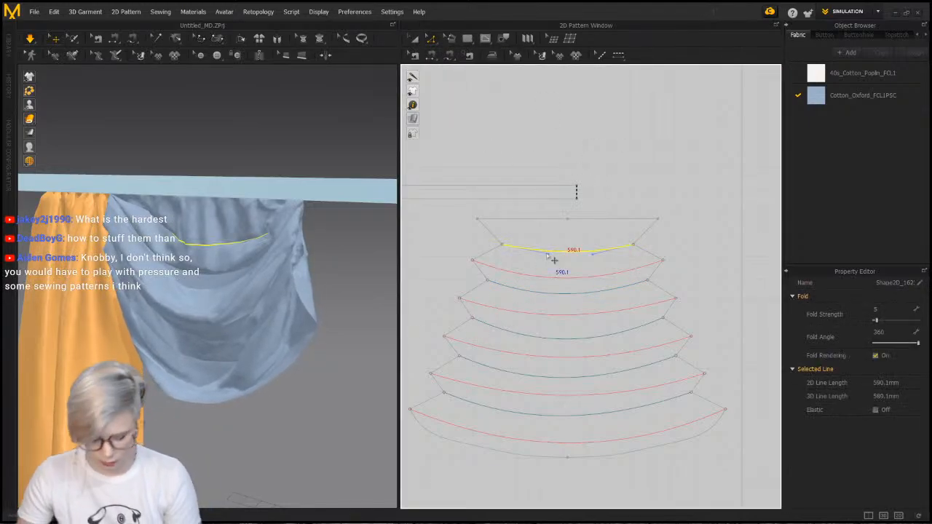
click(567, 306)
key(Delete)
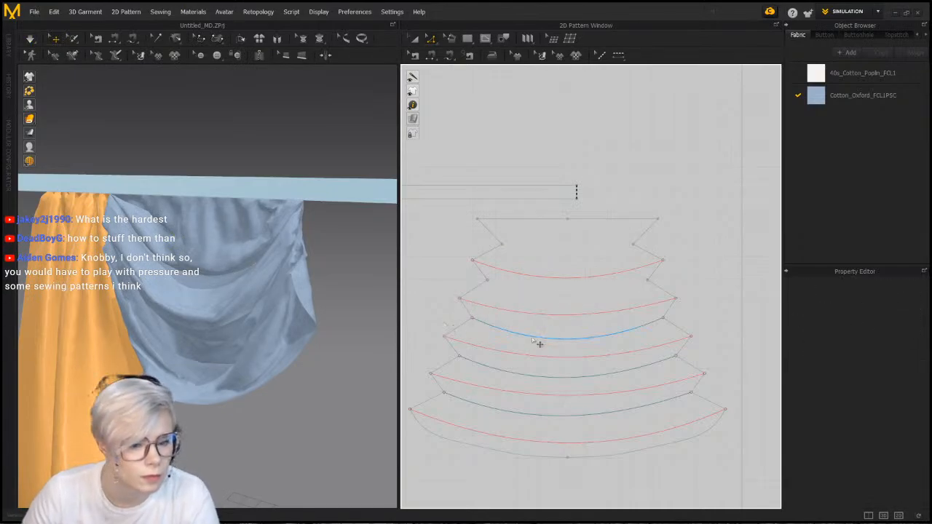
click(563, 344)
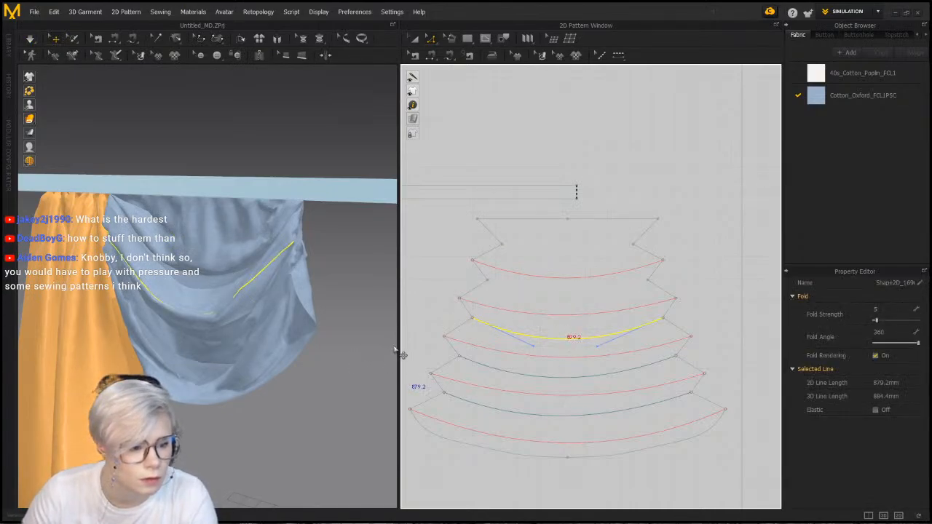
key(Delete)
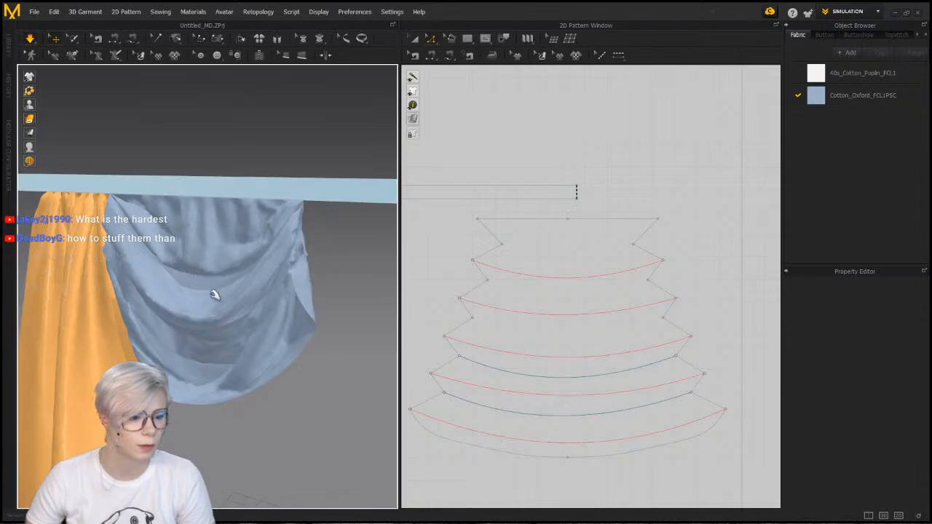
Pull the swag's upper and middle drapes in 3D to rearrange the folds without the deleted lines
click(208, 282)
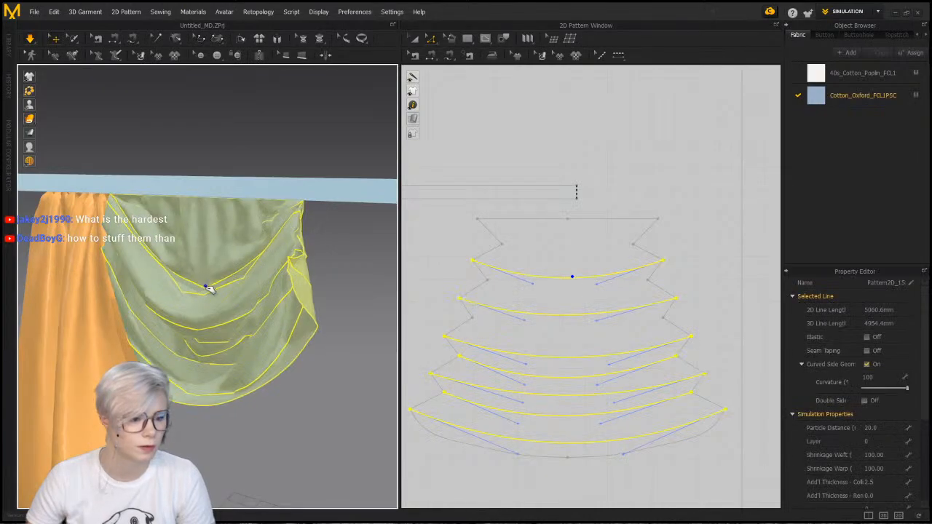
click(287, 167)
right_drag(284, 251, 221, 267)
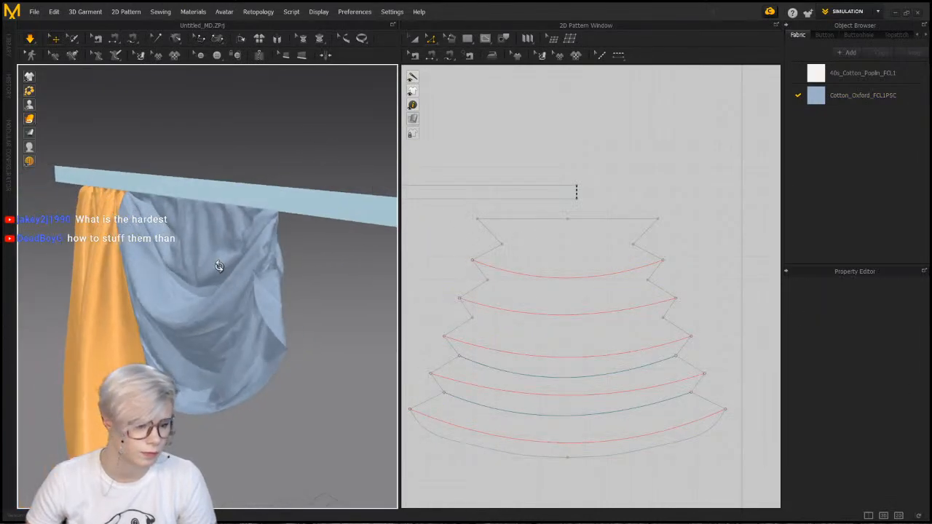
click(202, 321)
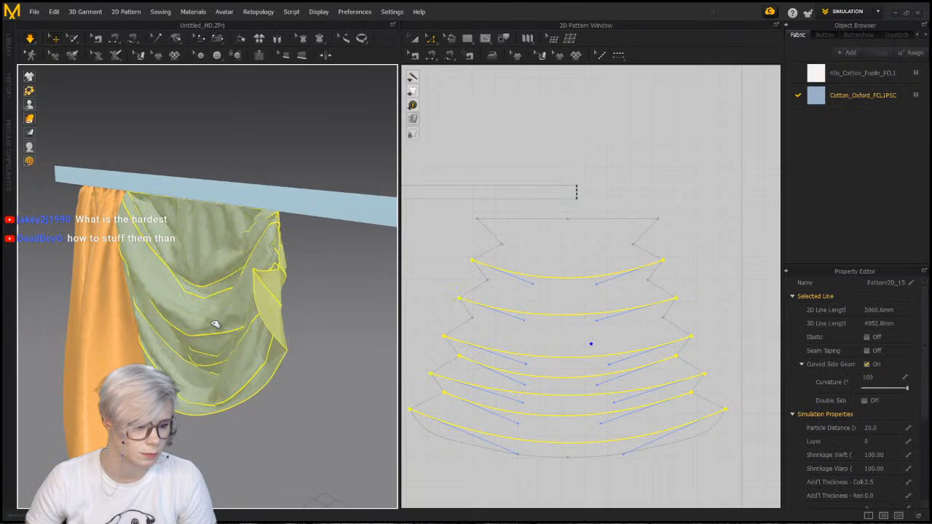
Flatten the swag's third remaining fold line from the top to about 1109 mm long and return to Edit Pattern
click(575, 354)
drag(573, 355, 573, 345)
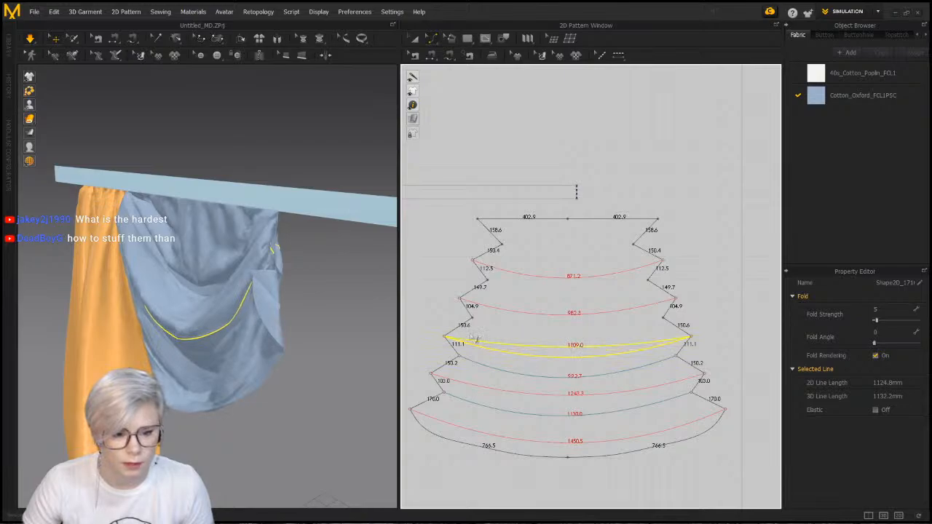
click(440, 316)
key(space)
click(430, 38)
click(460, 106)
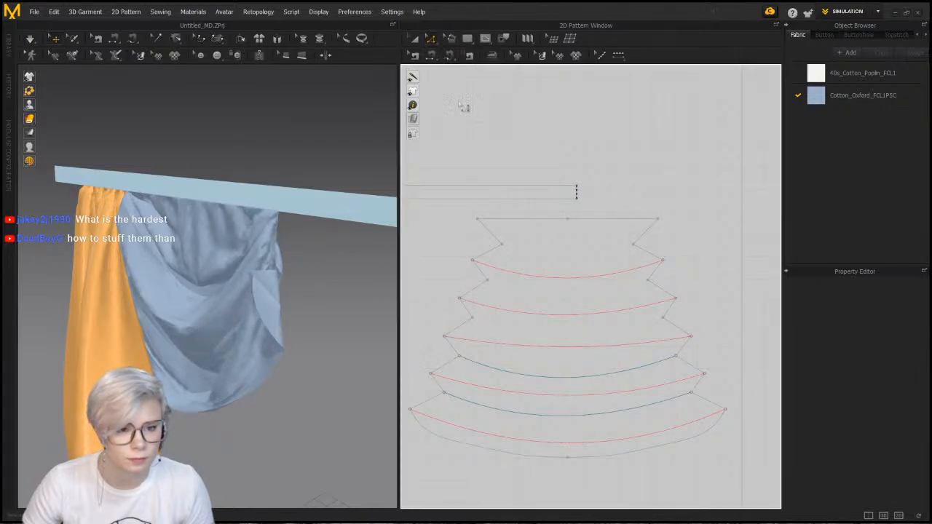
Move both ends of the swag's third fold line up from the outer side tips to the inner notches directly above
click(447, 339)
click(461, 348)
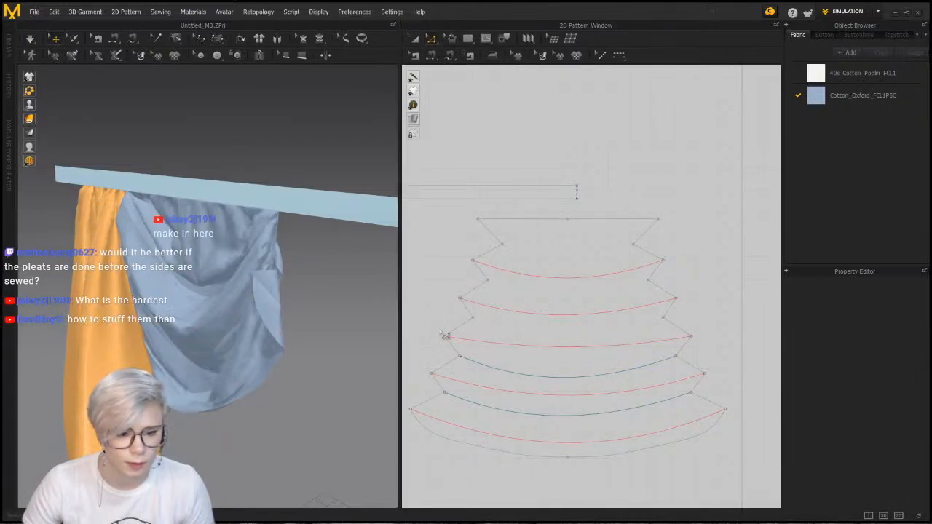
click(446, 340)
click(460, 348)
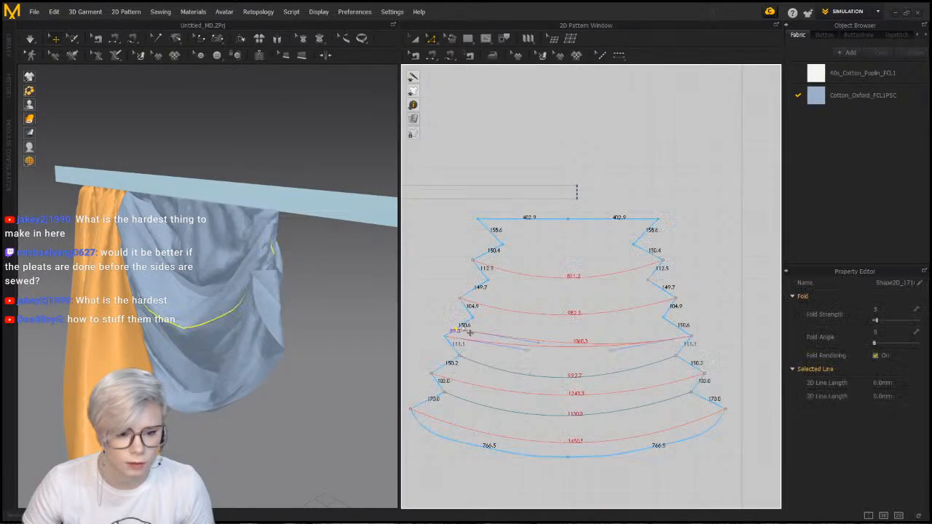
drag(479, 323, 473, 319)
click(692, 338)
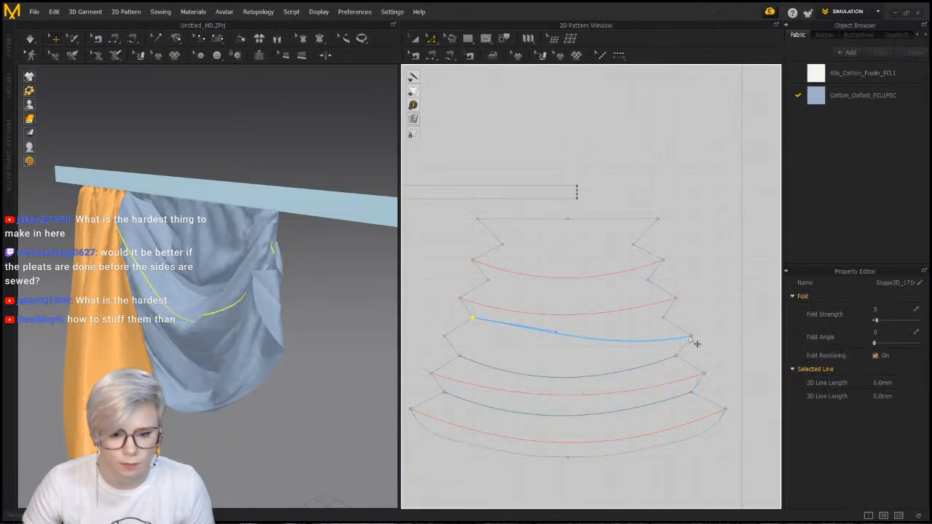
drag(691, 339, 664, 319)
Bend the swag's relocated third fold line downward on both sides into a symmetrical curve about 911 mm long
drag(582, 334, 621, 352)
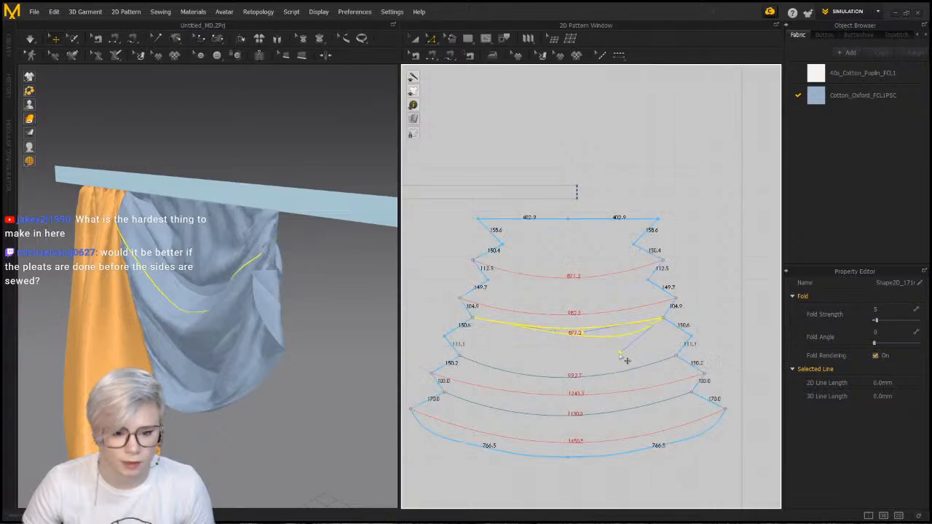
click(565, 335)
click(556, 333)
drag(556, 333, 534, 364)
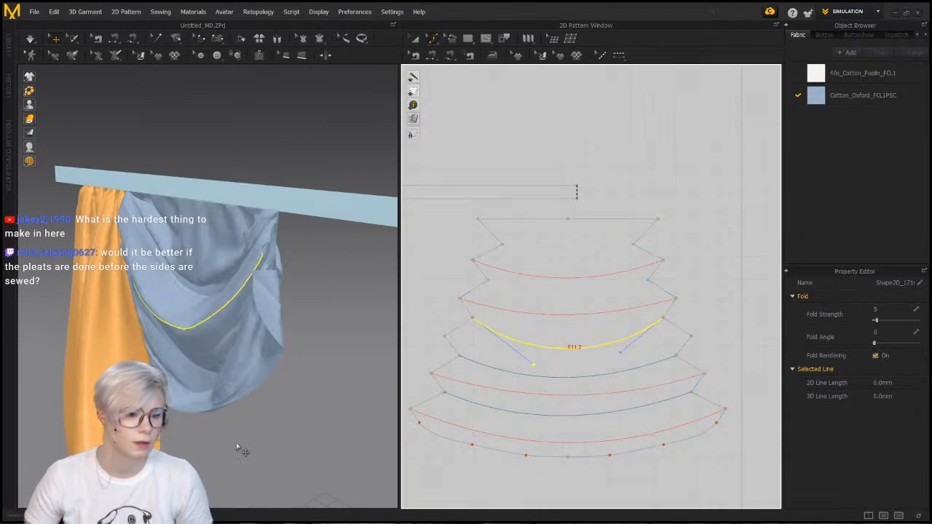
Simulate the garment and pull the swag's middle drape in 3D so it settles around the reshaped fold line
key(space)
drag(201, 361, 200, 356)
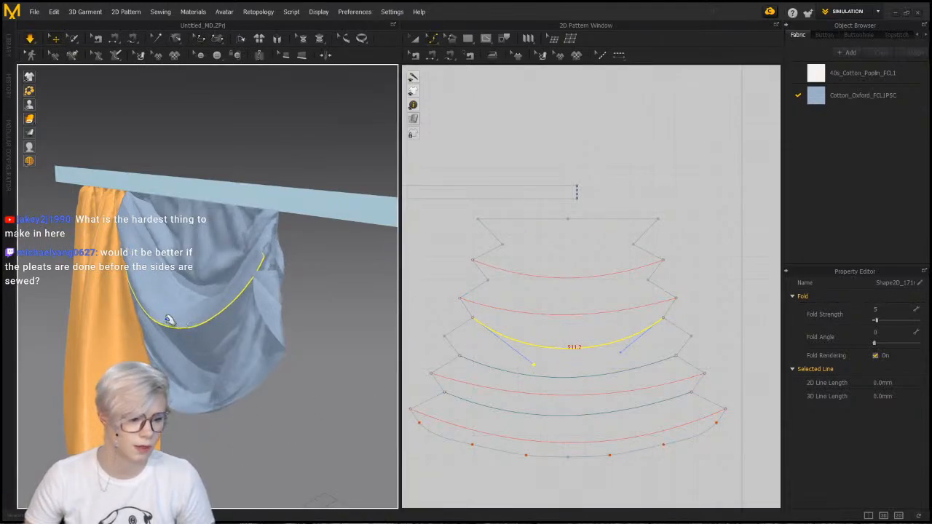
drag(173, 321, 177, 333)
right_drag(211, 277, 283, 269)
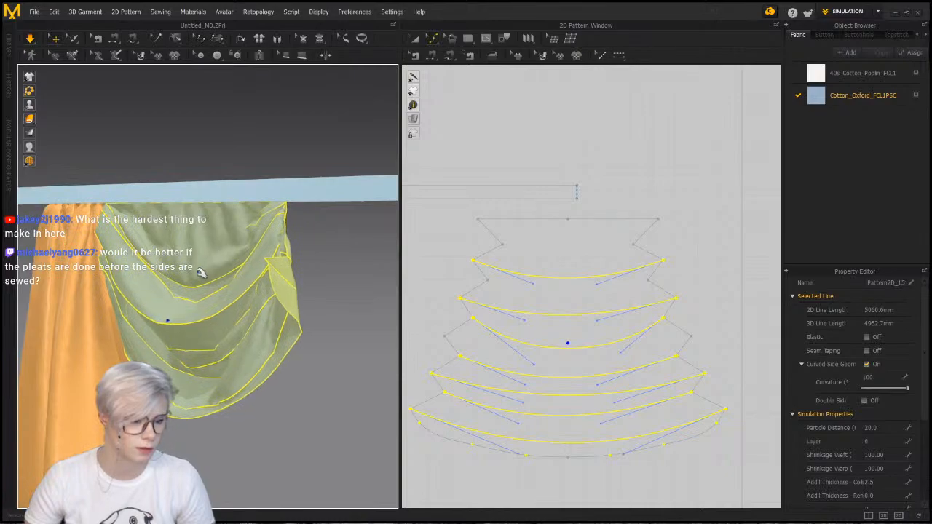
click(323, 329)
right_drag(230, 357, 347, 321)
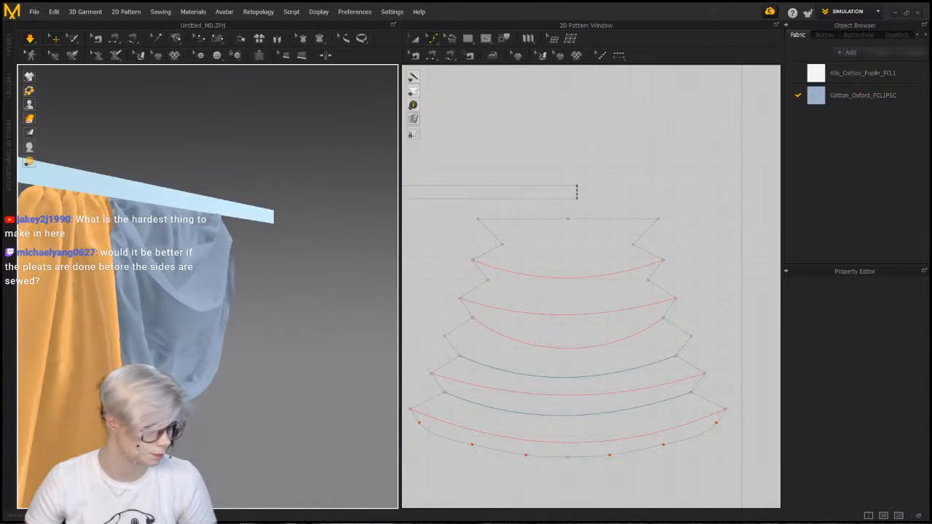
right_drag(260, 343, 206, 327)
Delete the swag, the gathered side curtain and the horizontal support bar to clear the scene
click(194, 327)
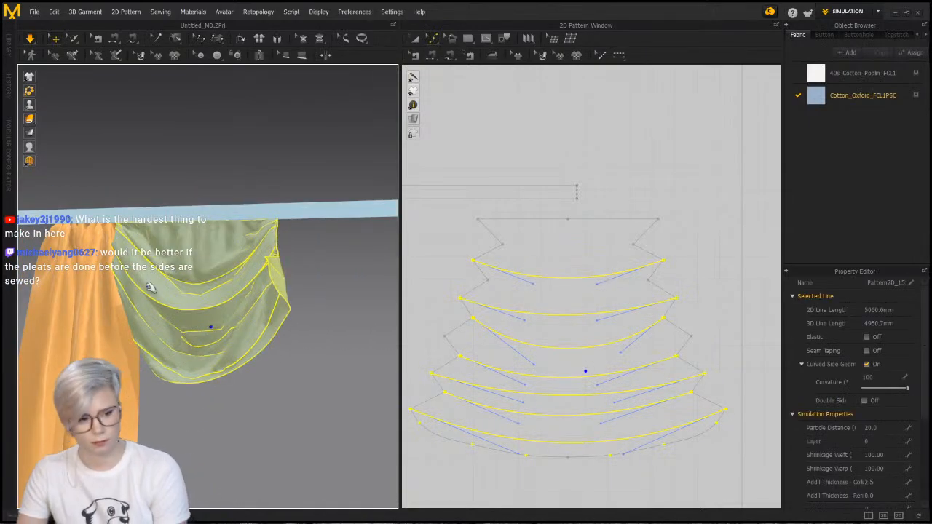
key(Delete)
click(67, 300)
key(Delete)
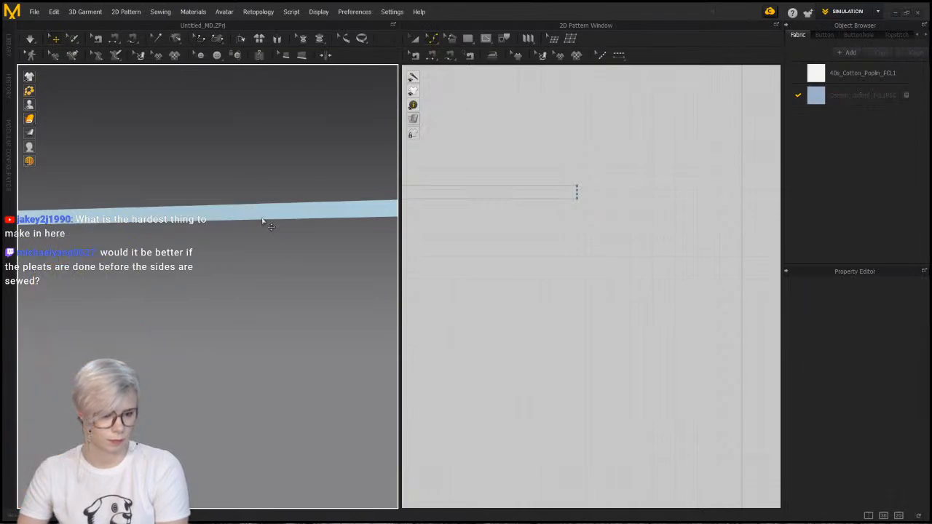
click(270, 217)
right_drag(191, 316, 243, 349)
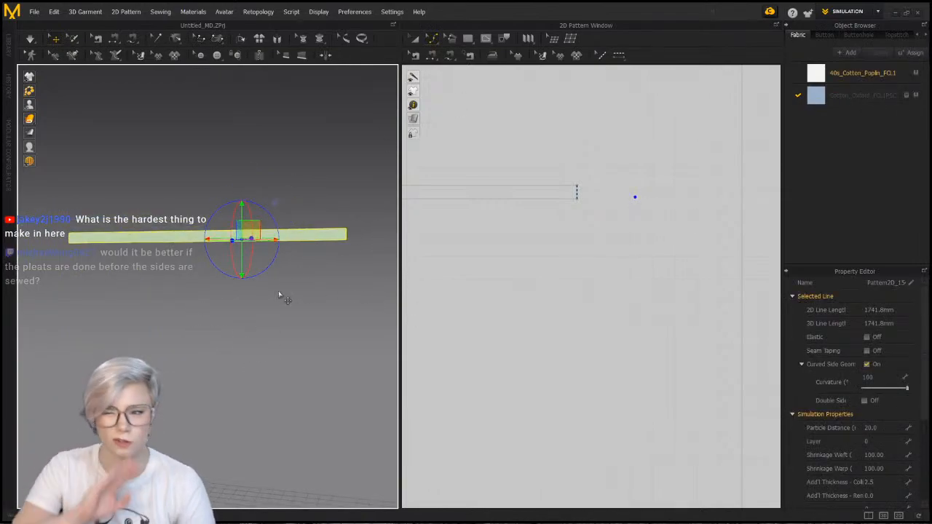
key(Delete)
right_click(292, 259)
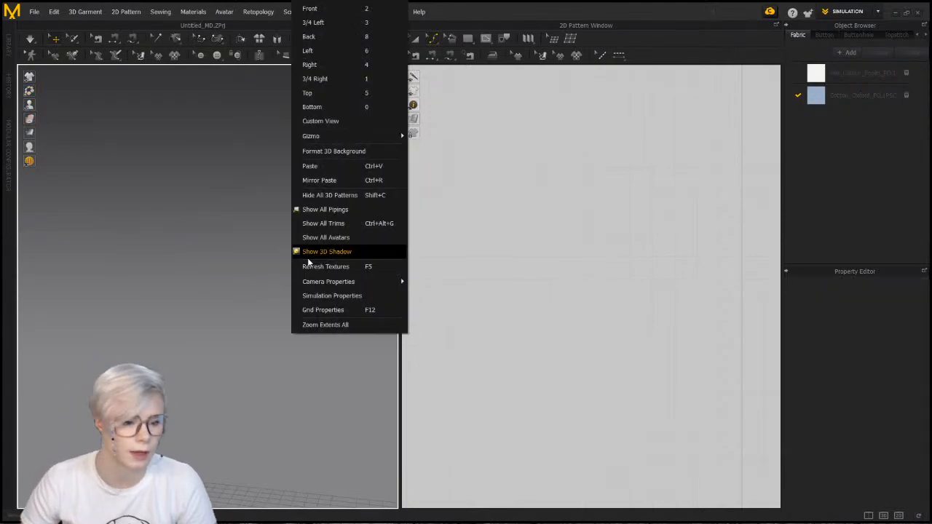
click(249, 258)
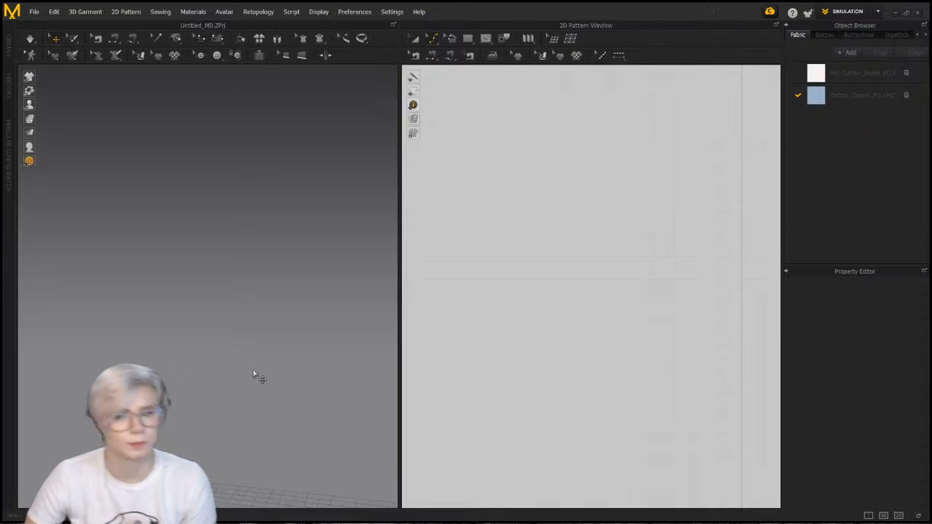
scroll(250, 289, down, 2)
middle_drag(288, 320, 264, 186)
right_drag(264, 189, 243, 190)
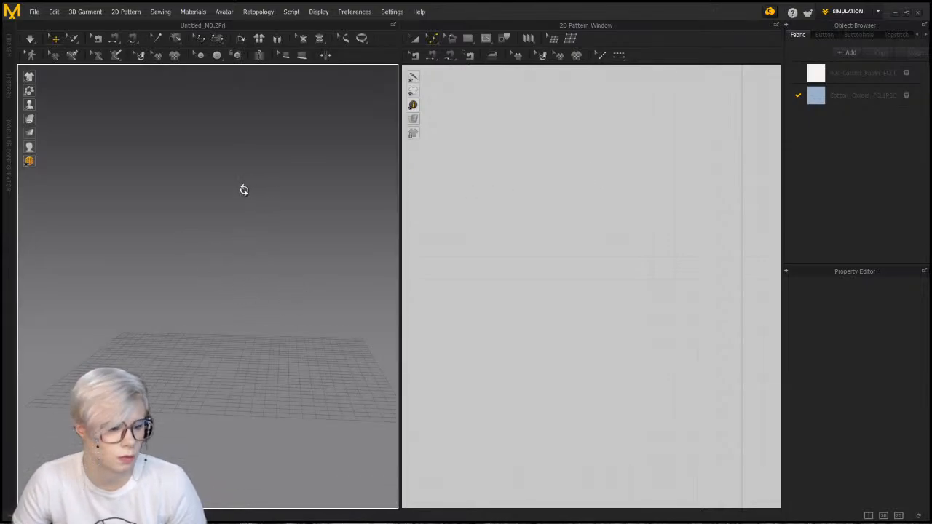
middle_drag(243, 194, 222, 246)
right_drag(223, 248, 230, 228)
scroll(231, 230, up, 3)
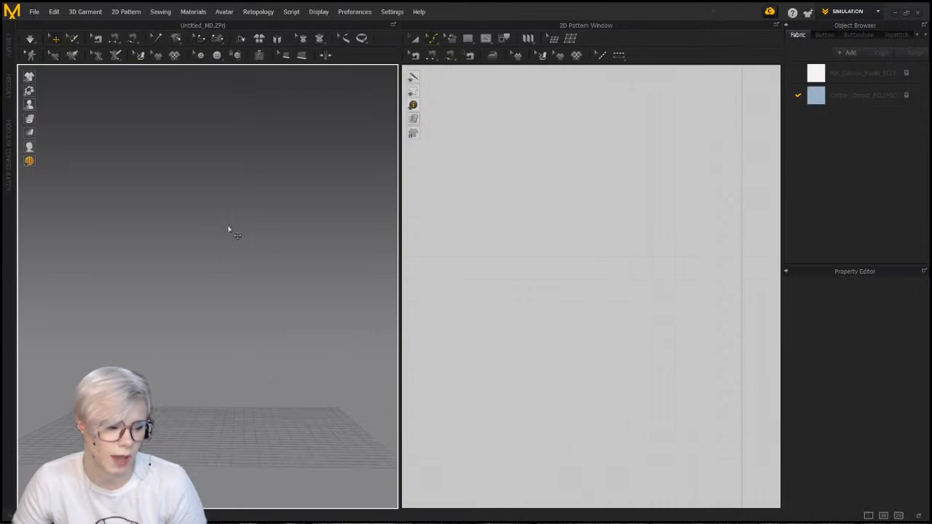
right_drag(252, 284, 253, 300)
middle_drag(263, 308, 266, 258)
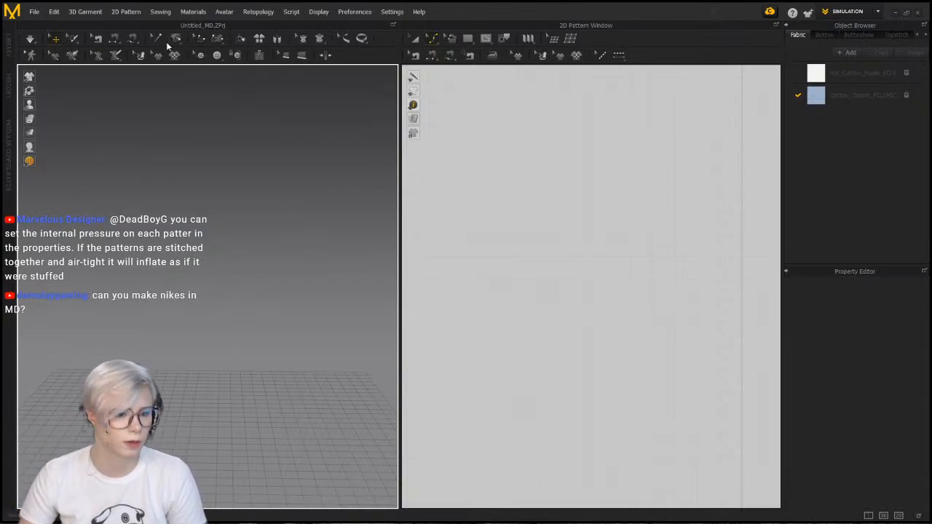
scroll(480, 327, down, 5)
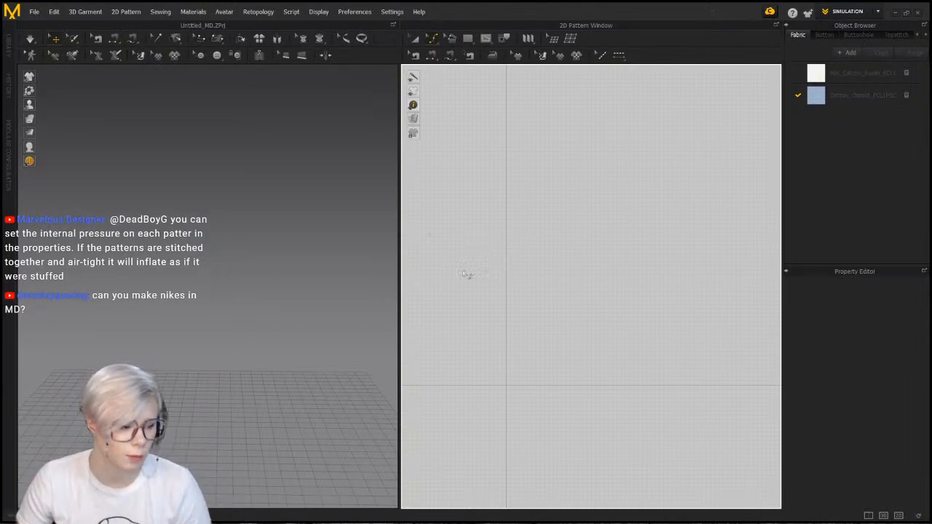
middle_drag(533, 258, 533, 260)
scroll(532, 263, down, 3)
scroll(530, 264, up, 3)
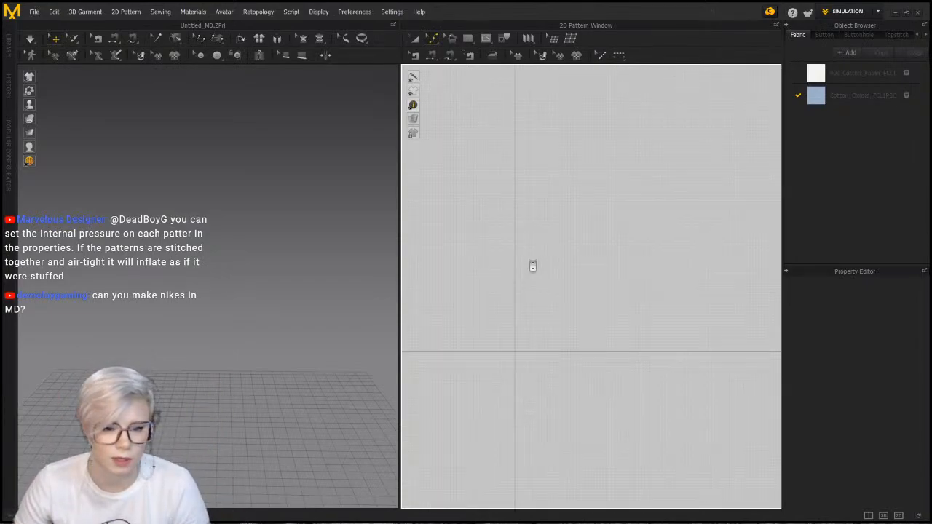
scroll(530, 266, up, 3)
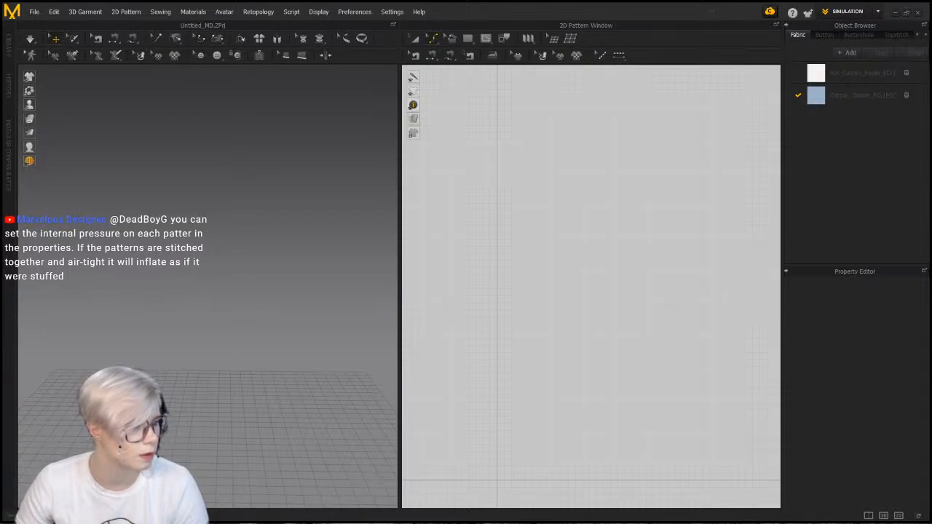
drag(0, 61, 582, 64)
key(ctrl+minus)
key(ctrl+minus)
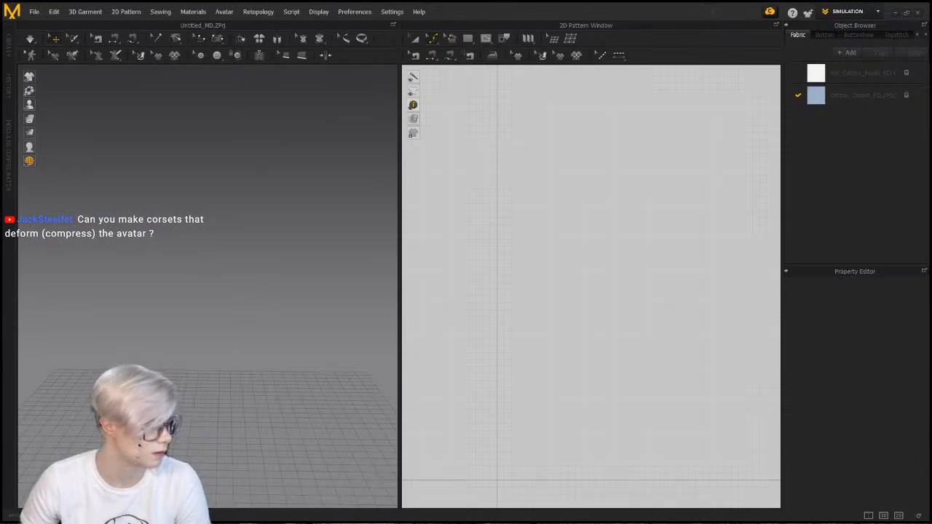
Load the valance-patterns-window-dressings JPG from the Desktop as a background image for 2D pattern drafting
right_click(562, 195)
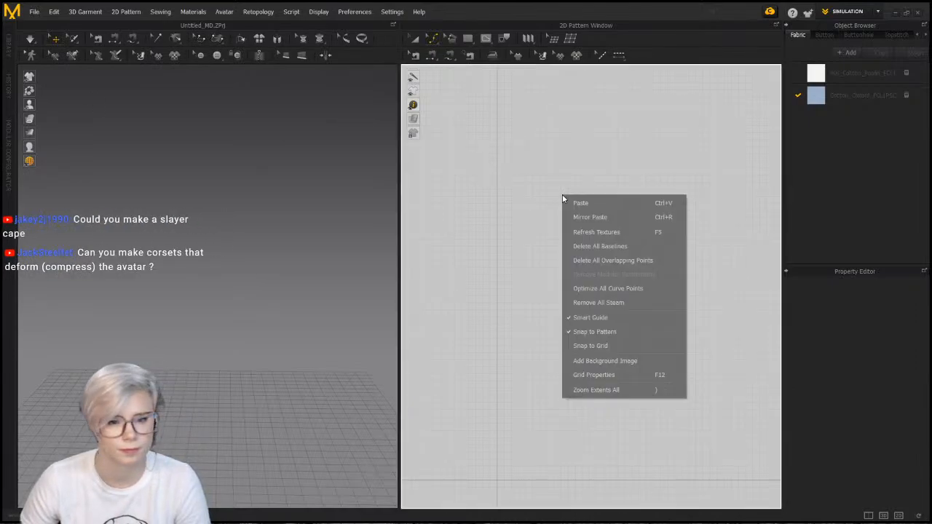
click(625, 359)
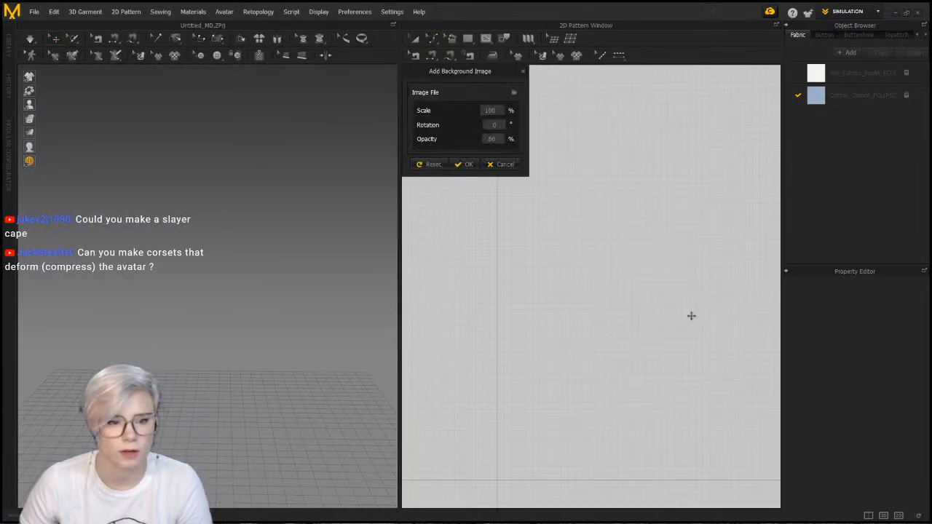
click(513, 93)
click(290, 78)
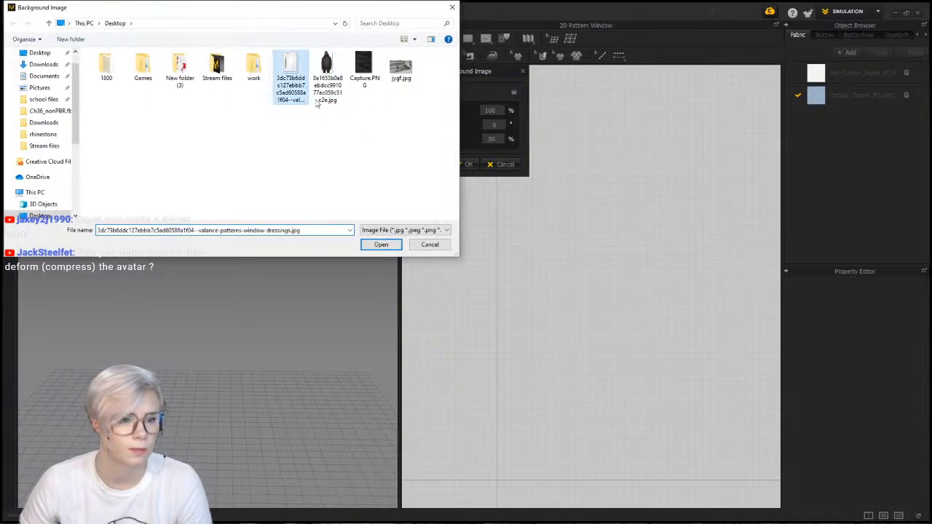
click(375, 245)
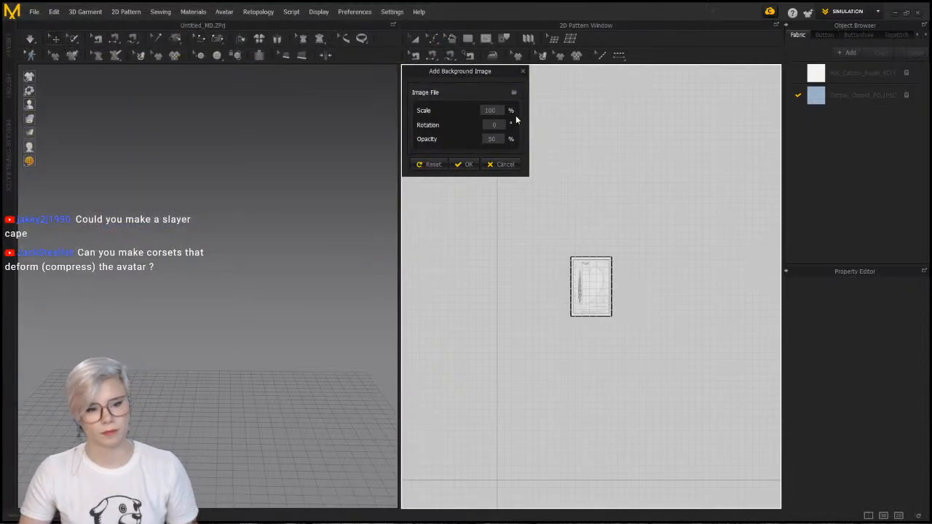
Set the valance background image's scale to 200% and accept it
drag(499, 109, 336, 107)
text(2000)
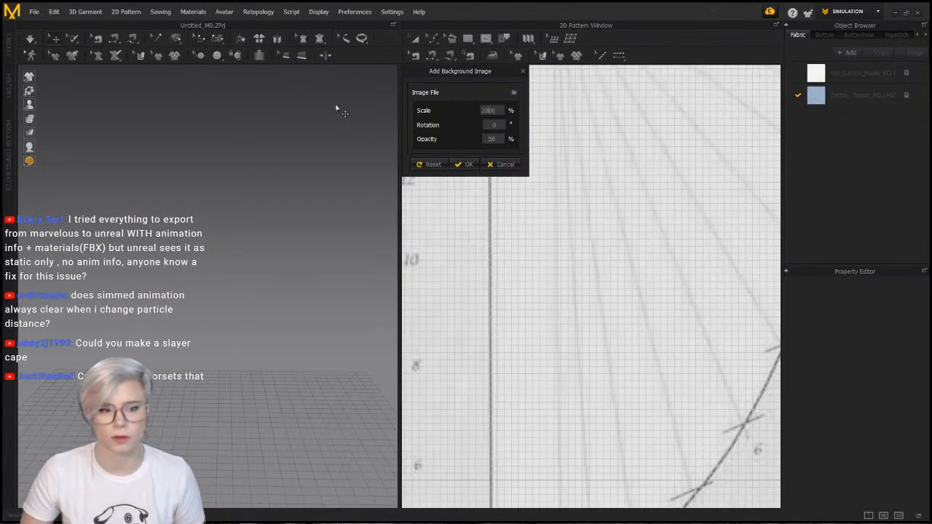
text(200)
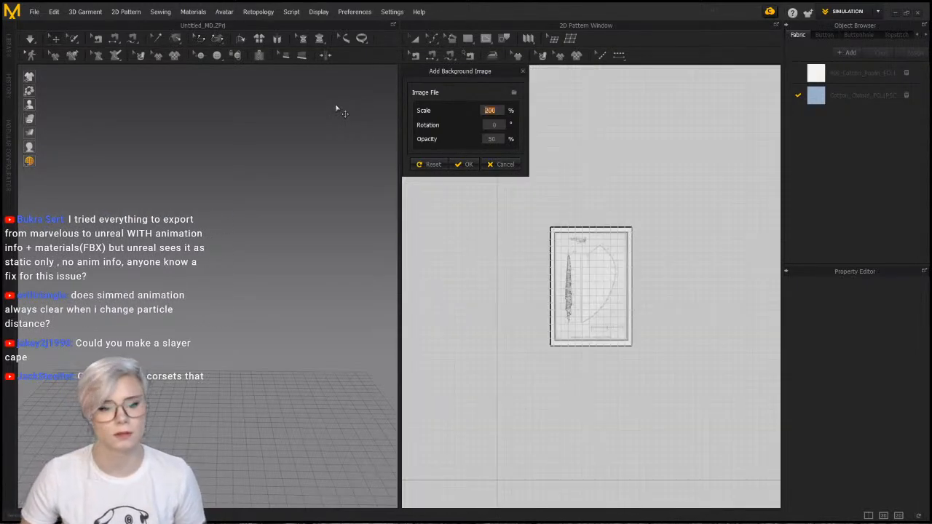
click(466, 164)
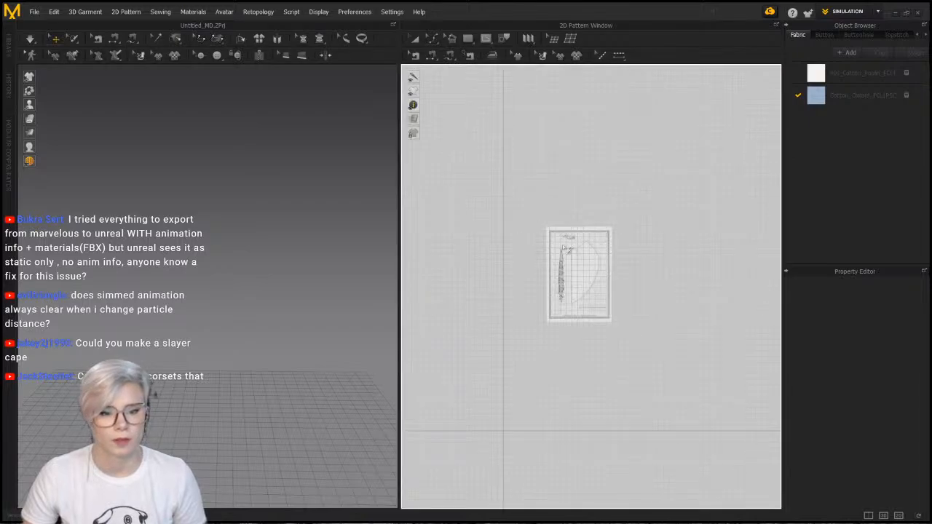
middle_drag(613, 277, 636, 252)
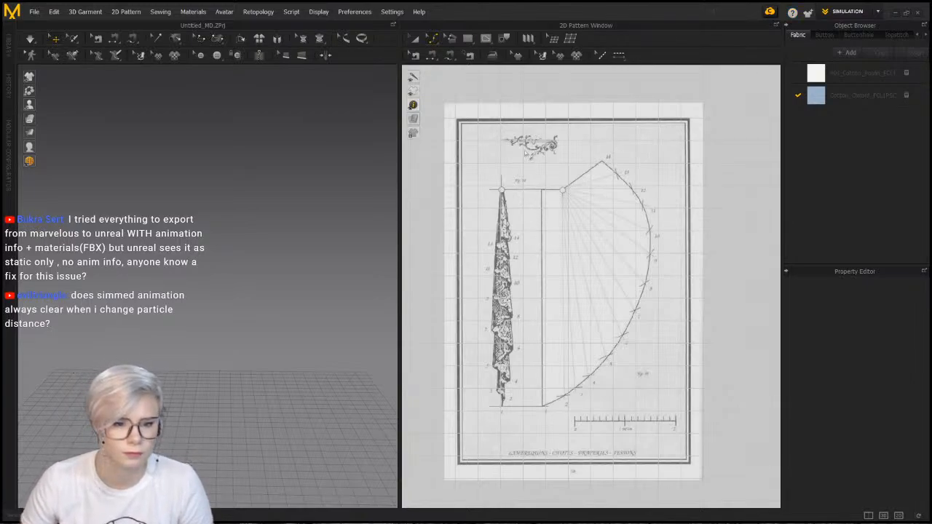
click(466, 39)
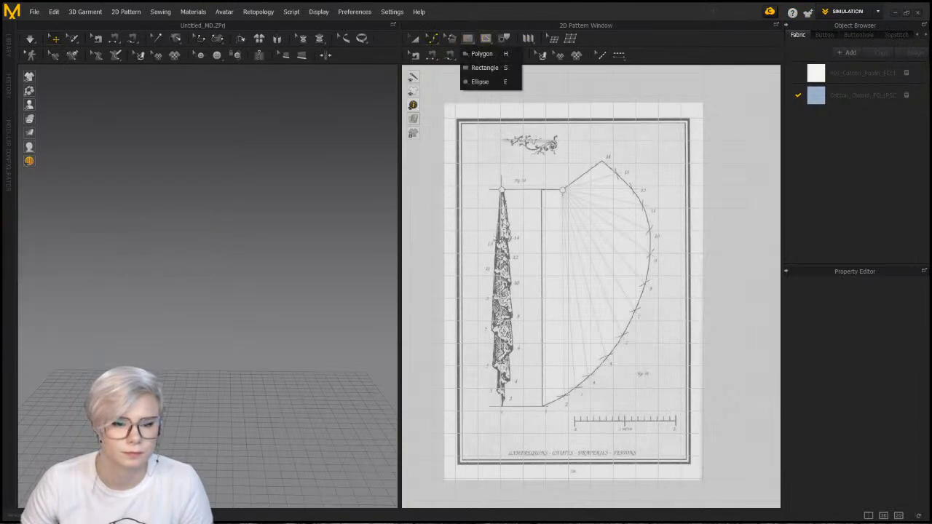
click(484, 54)
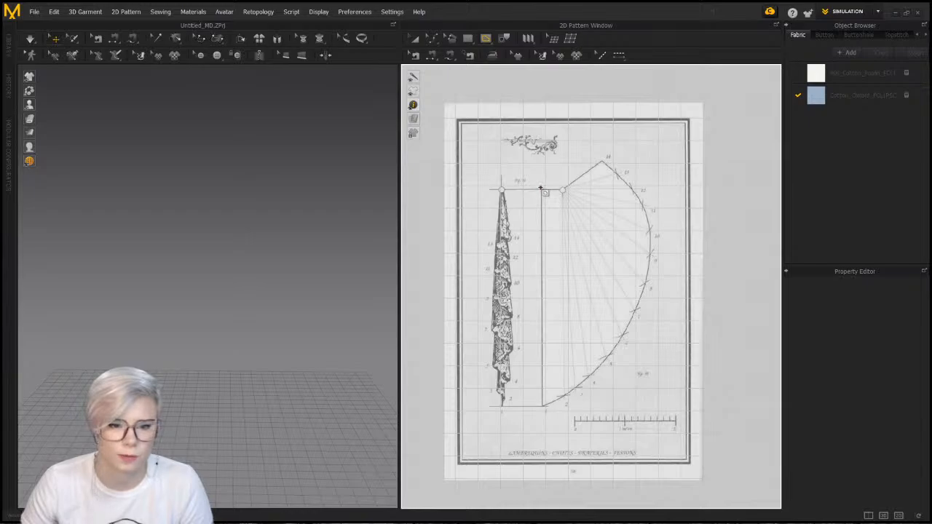
click(543, 190)
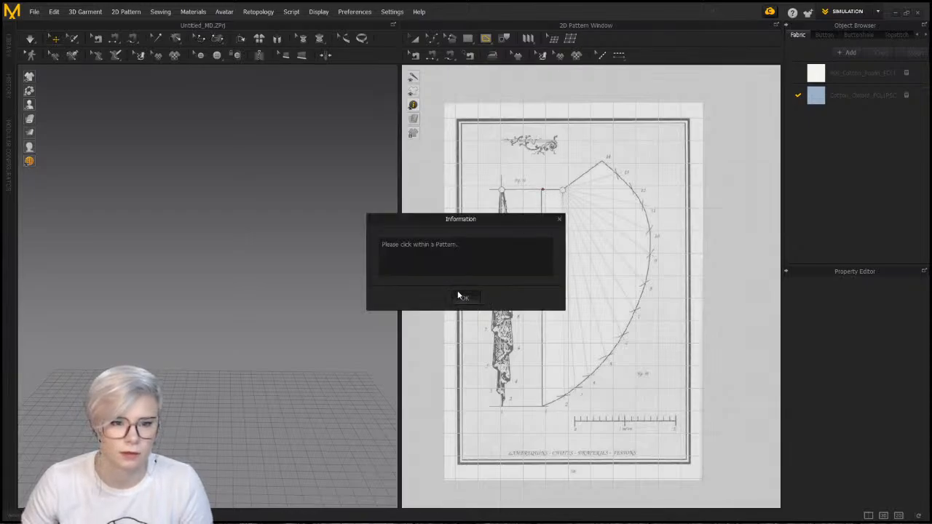
click(458, 291)
Trace the valance tail as a closed polygon over the background image, with a straight side of about 958 mm and a curved edge of about 1370 mm
click(467, 37)
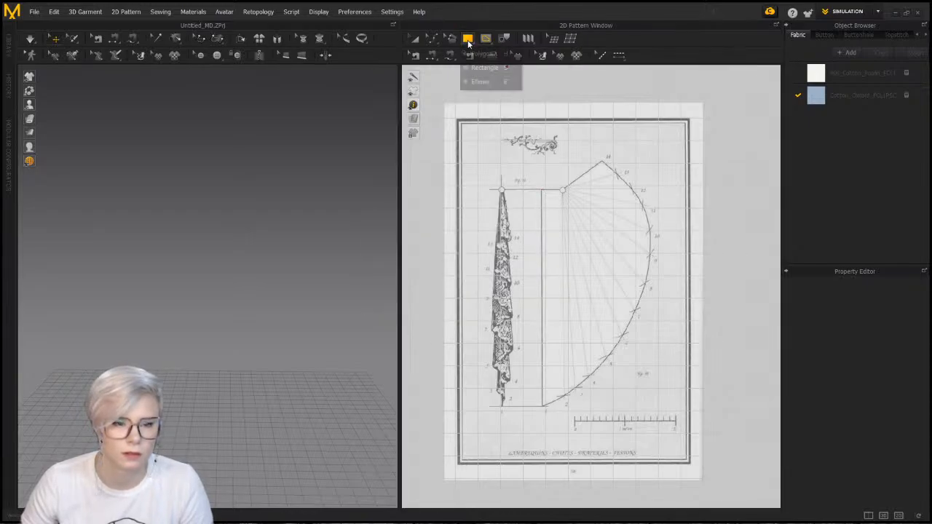
click(562, 188)
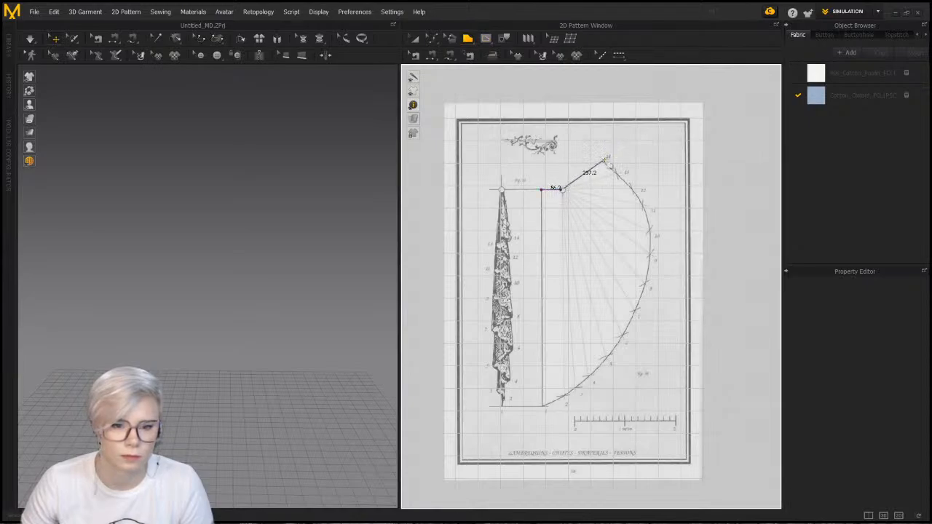
click(602, 159)
click(633, 189)
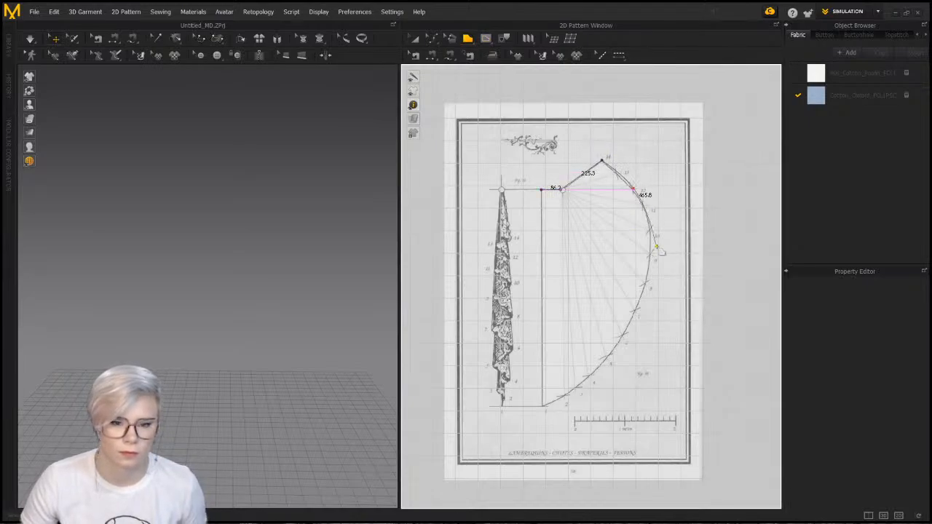
ctrl+click(648, 219)
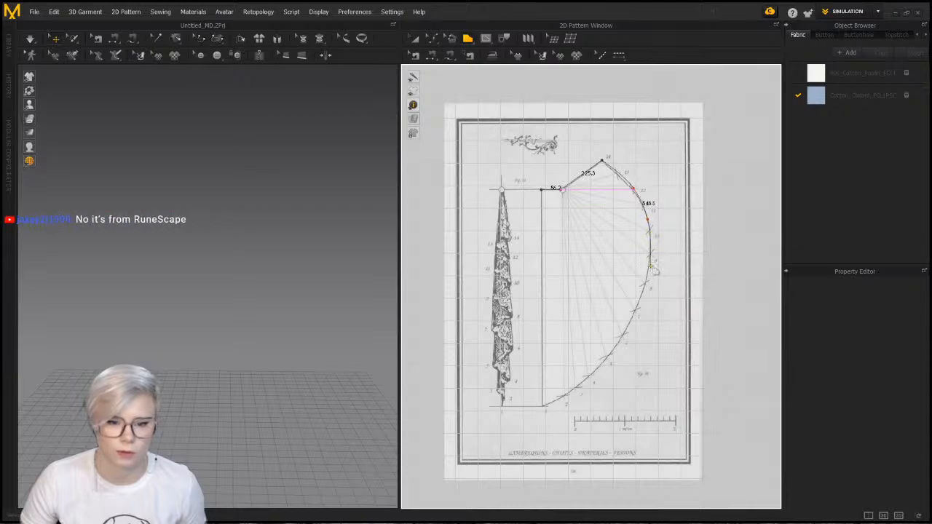
ctrl+click(648, 267)
ctrl+click(627, 329)
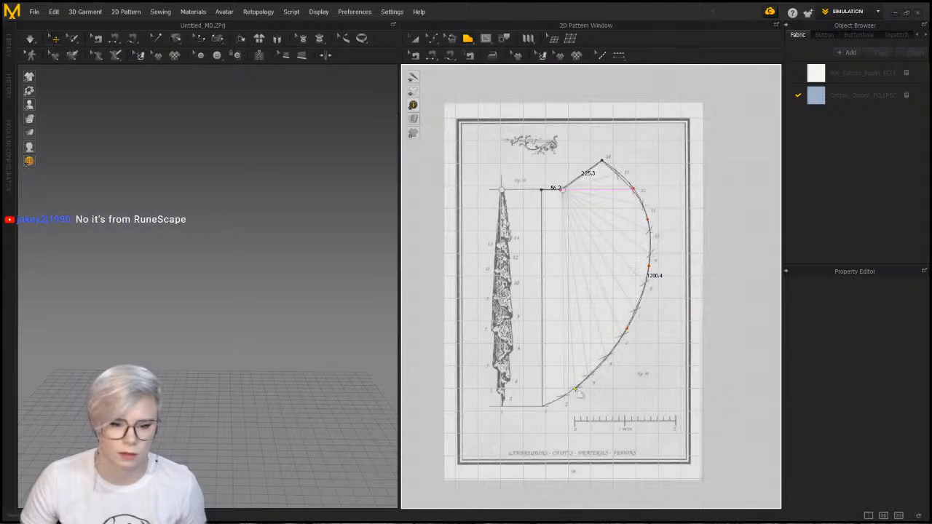
ctrl+click(576, 389)
click(542, 406)
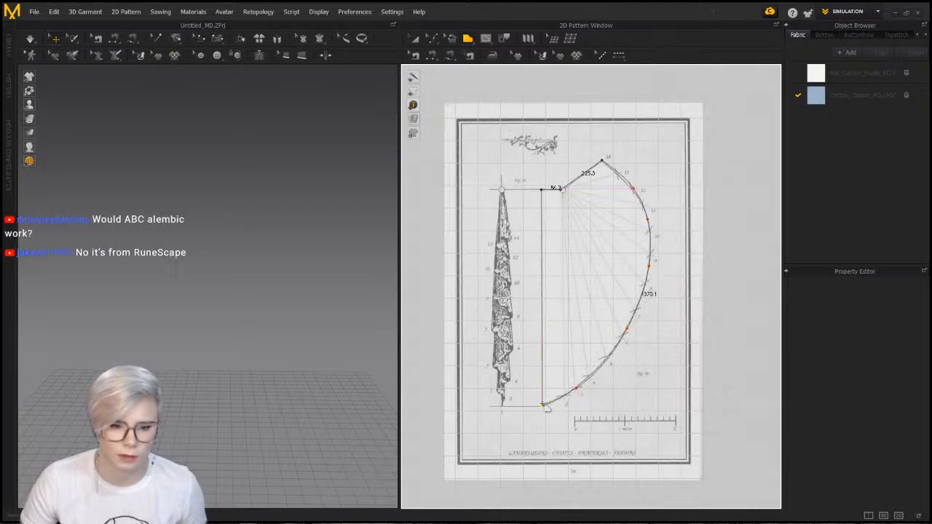
click(541, 189)
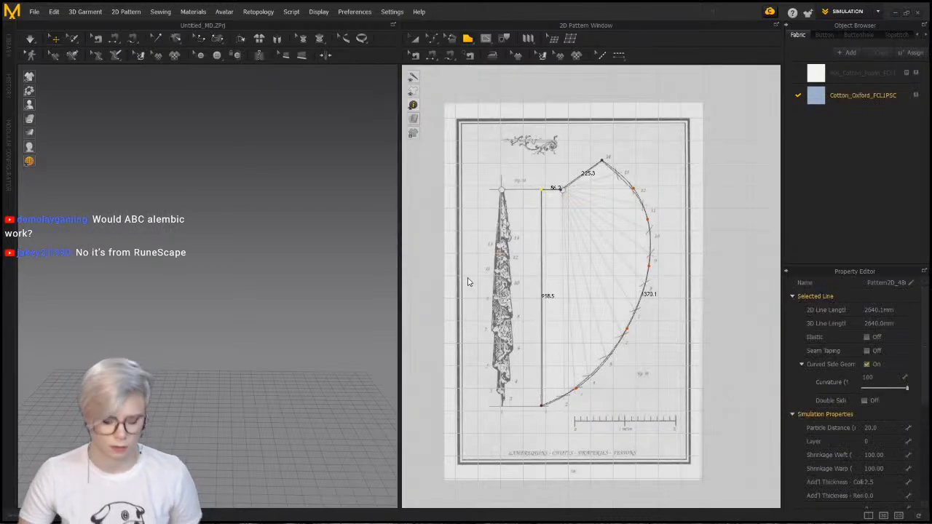
Select the traced tail pattern and examine the flat piece in the 3D scene
key(a)
click(553, 188)
scroll(374, 235, down, 2)
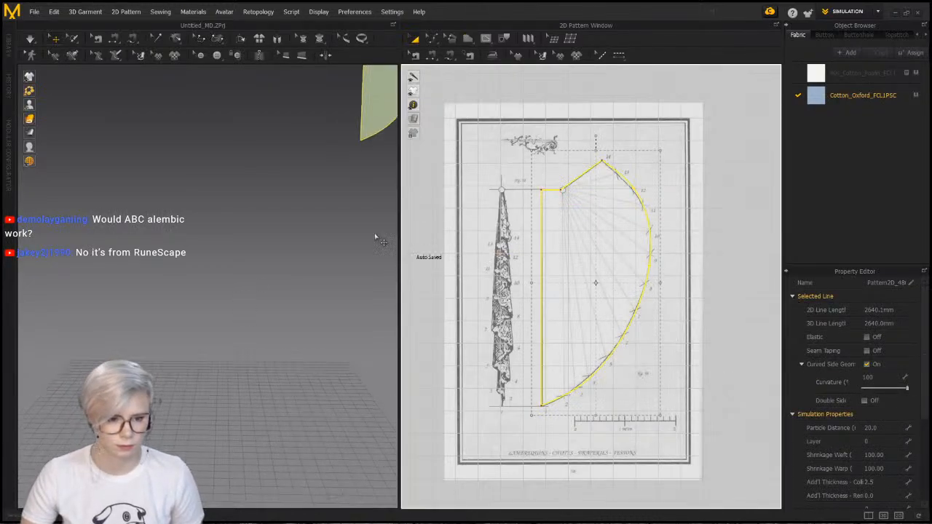
middle_drag(374, 235, 305, 410)
scroll(304, 410, up, 2)
middle_drag(300, 318, 265, 310)
middle_drag(370, 284, 231, 335)
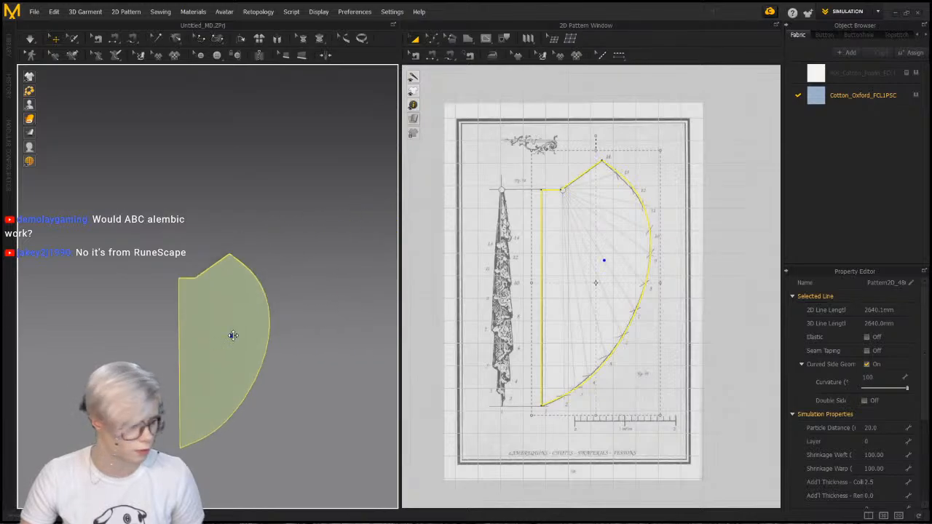
middle_drag(271, 383, 268, 297)
scroll(266, 313, down, 3)
middle_drag(277, 331, 289, 370)
click(210, 303)
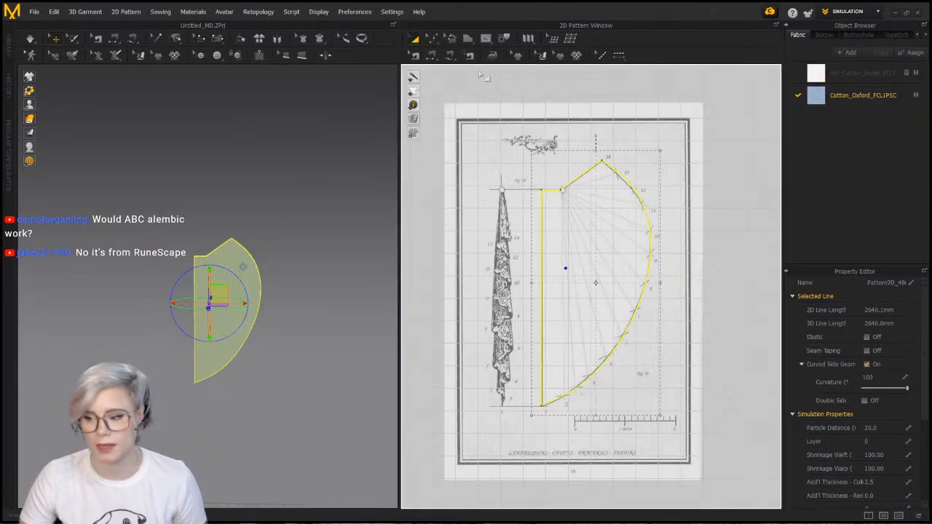
Enlarge the tail pattern to a total line length of about 3473 mm and place it clear of the background image
click(467, 40)
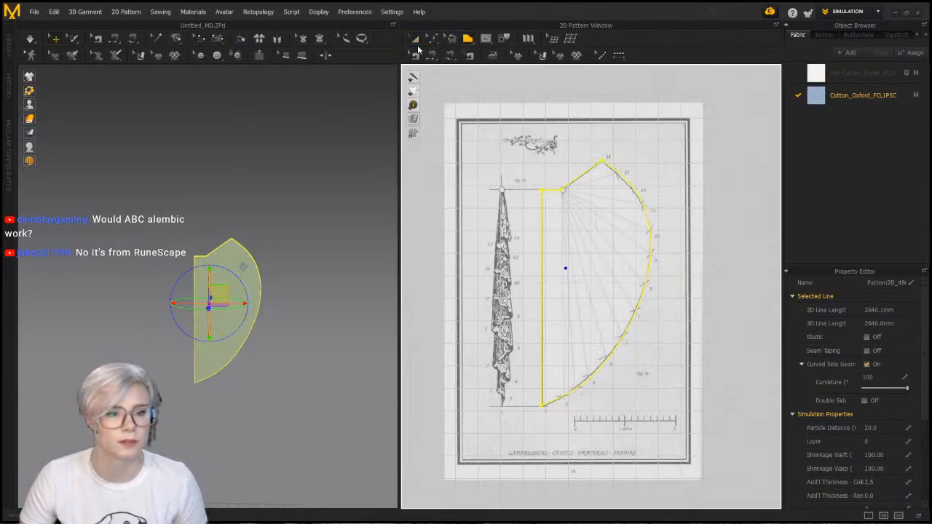
scroll(588, 205, down, 2)
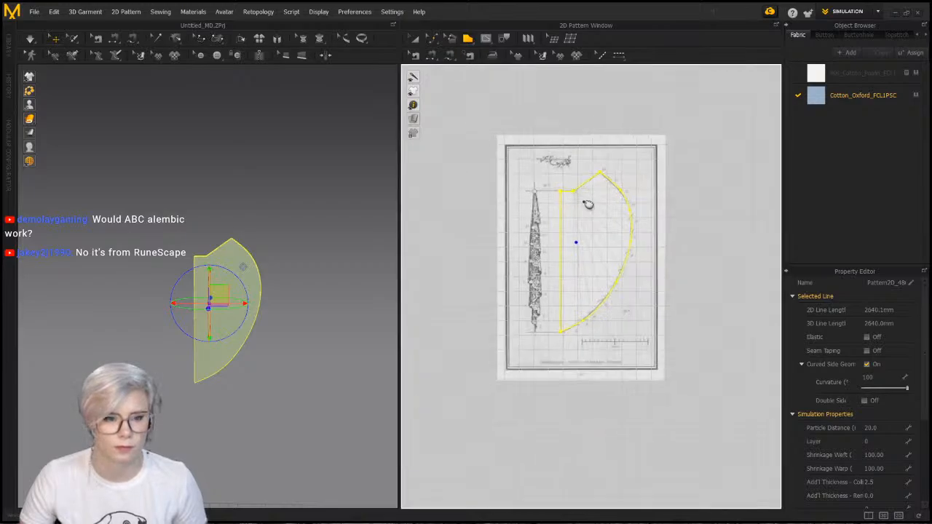
click(414, 40)
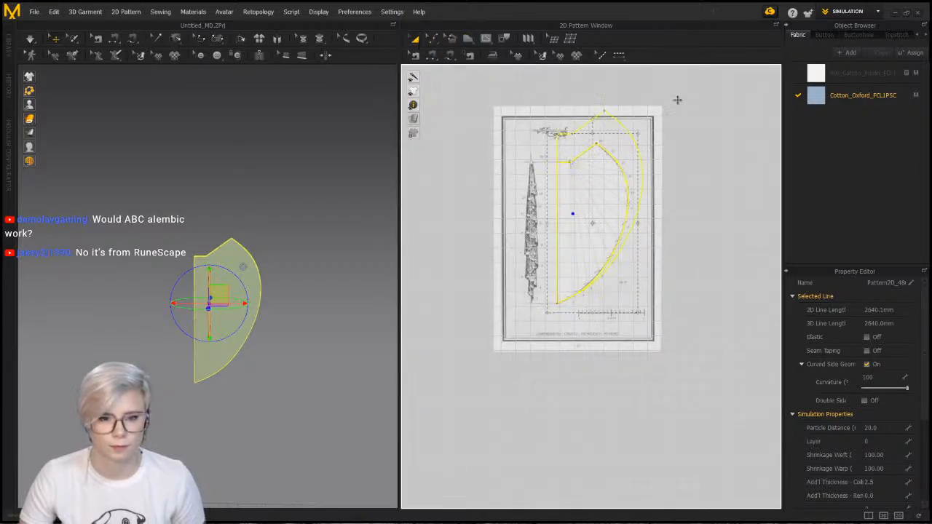
drag(677, 100, 695, 85)
drag(614, 188, 487, 290)
middle_drag(520, 262, 615, 250)
scroll(614, 250, down, 2)
drag(585, 242, 490, 244)
Box-select the mesh below the tail's short top edge, extending slightly past that edge's width, and freeze the selected block
scroll(195, 215, up, 4)
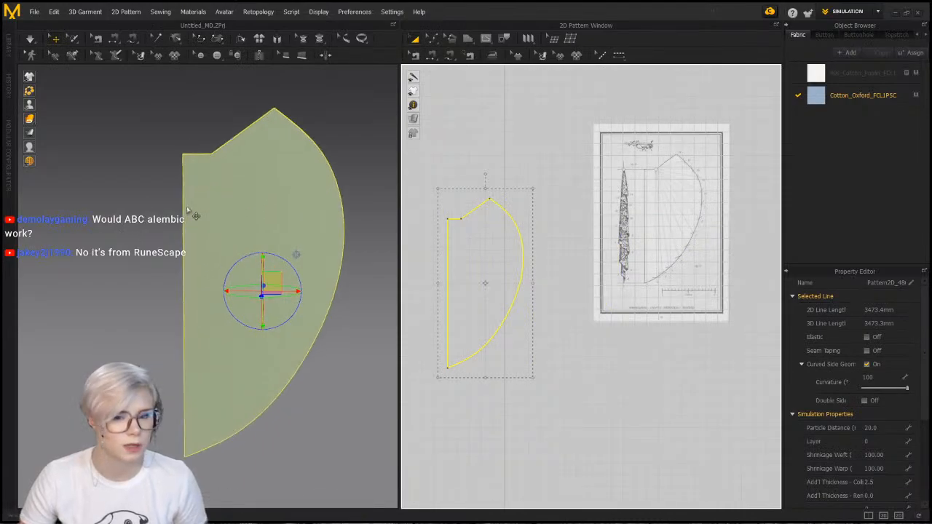
middle_drag(187, 210, 155, 326)
scroll(160, 279, up, 1)
click(108, 150)
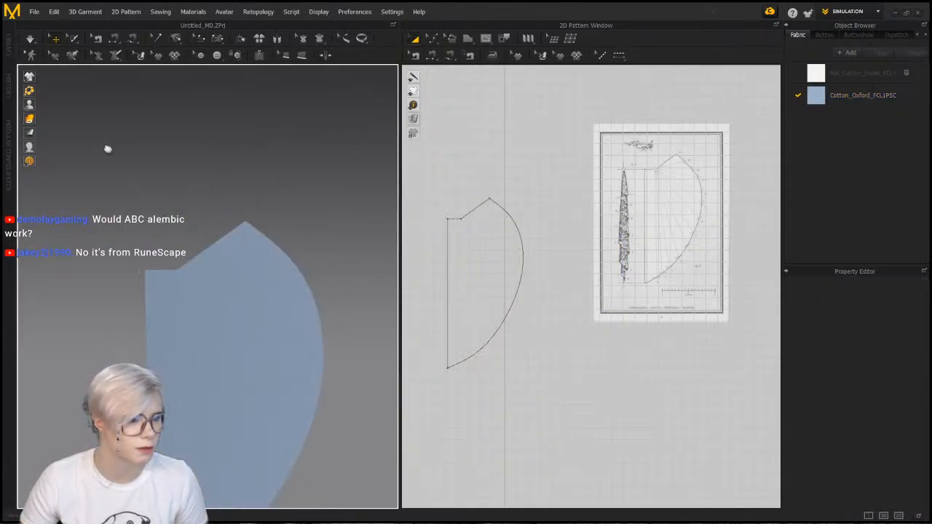
middle_drag(108, 149, 135, 123)
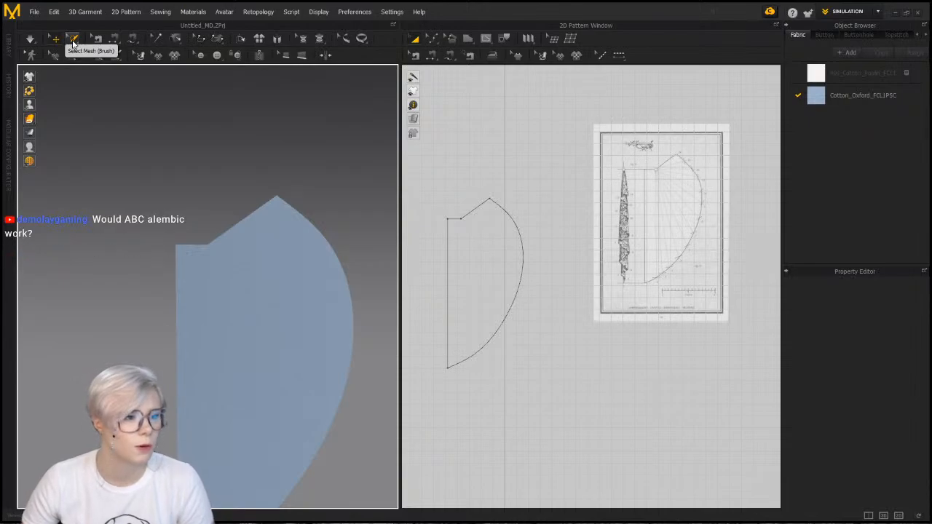
click(72, 41)
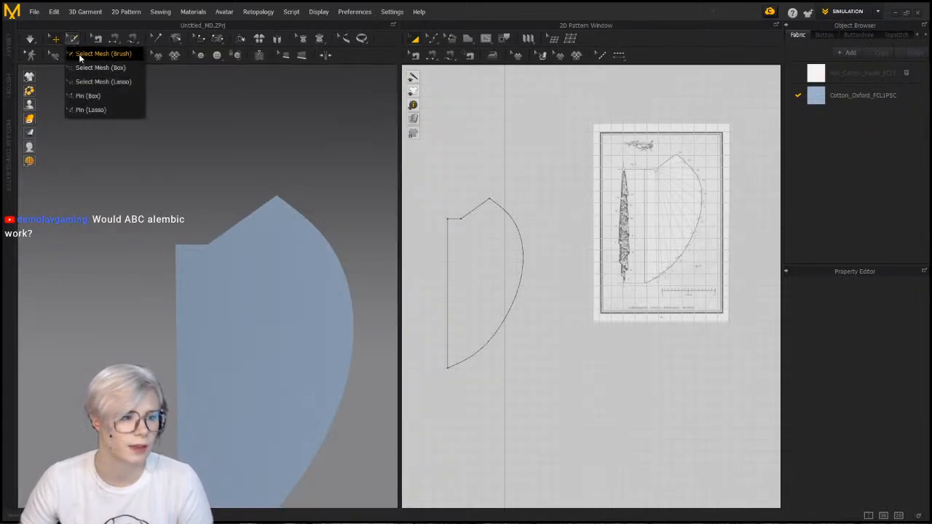
click(87, 68)
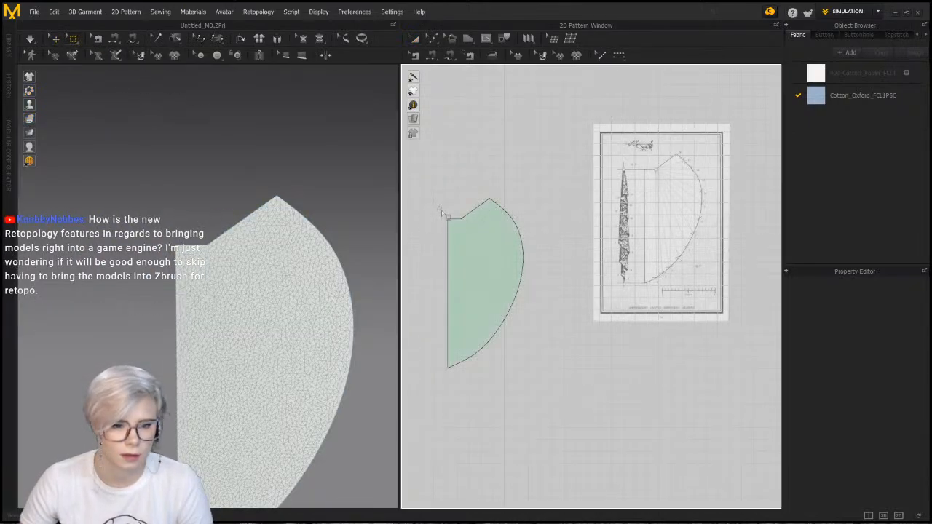
drag(464, 254, 464, 256)
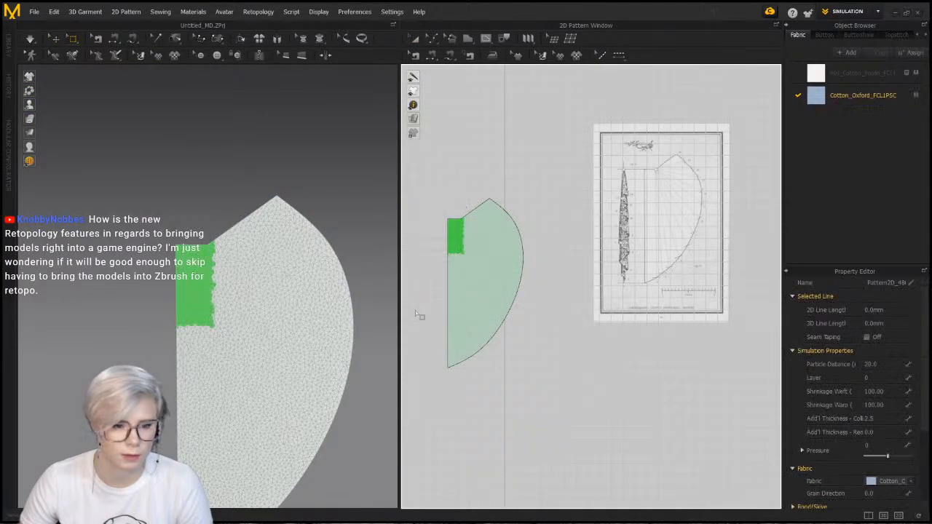
right_click(202, 286)
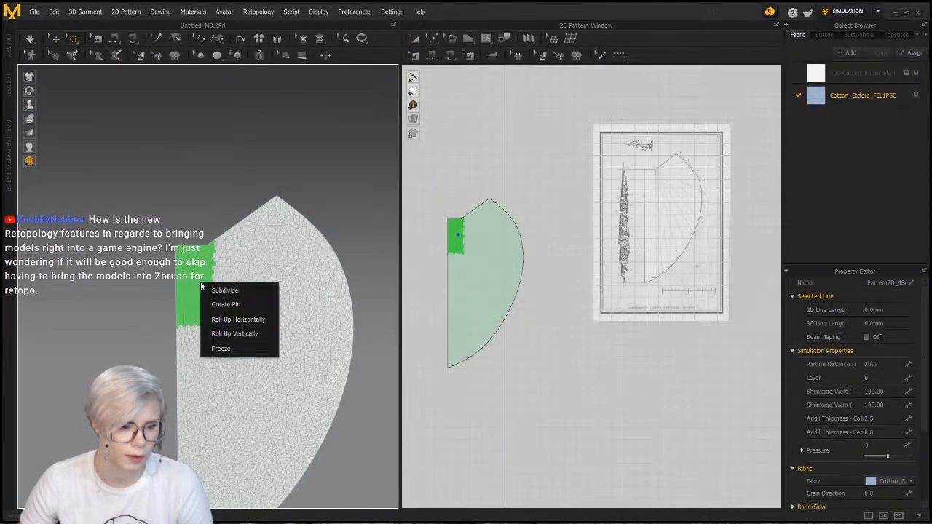
click(245, 350)
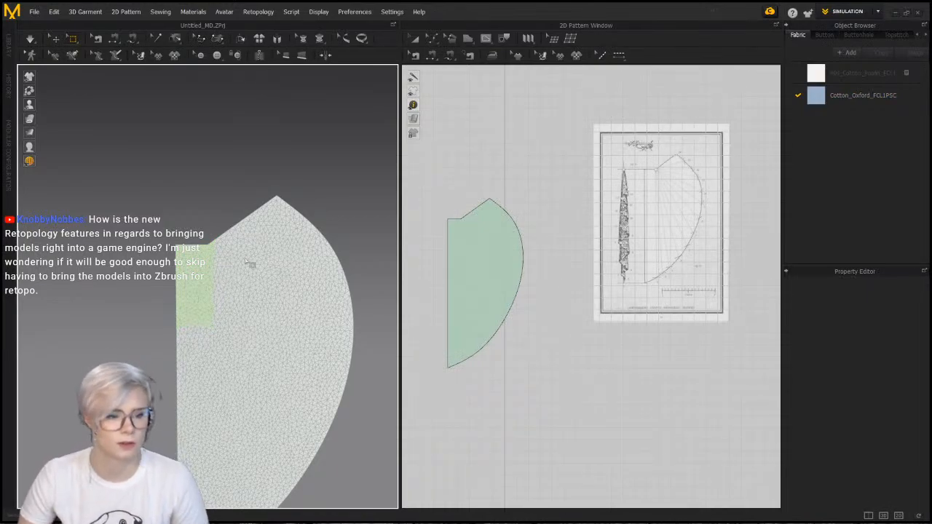
Replace the frozen block with a smaller box-selected mesh area that matches the width of the tail's short top edge
scroll(275, 293, up, 3)
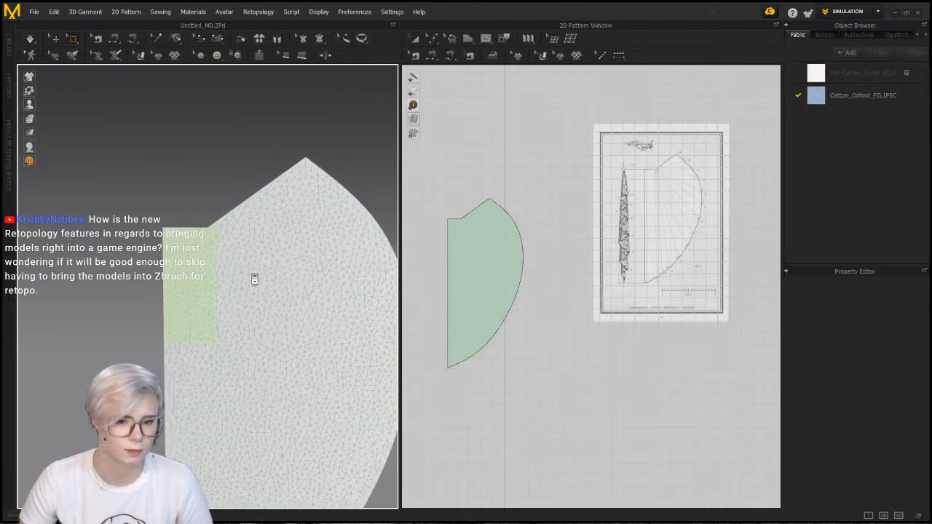
scroll(236, 209, up, 3)
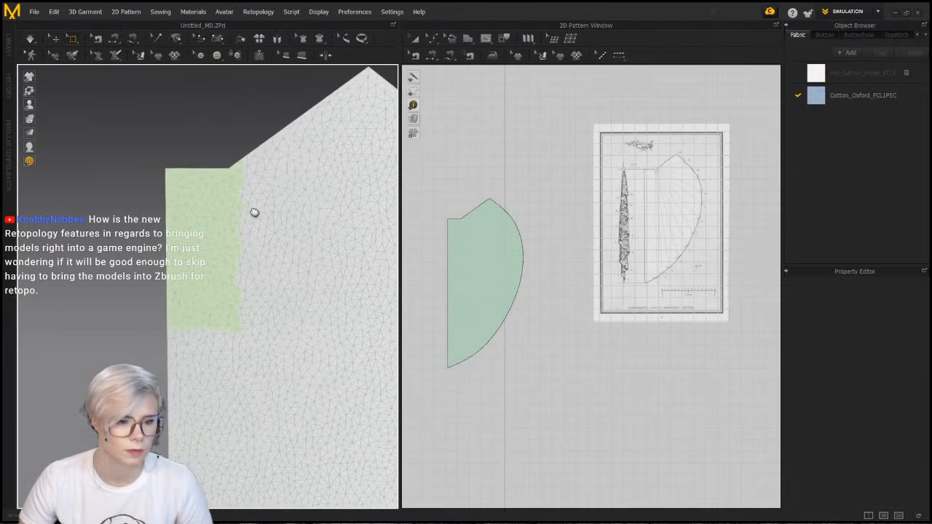
click(182, 202)
drag(155, 148, 236, 282)
right_click(199, 219)
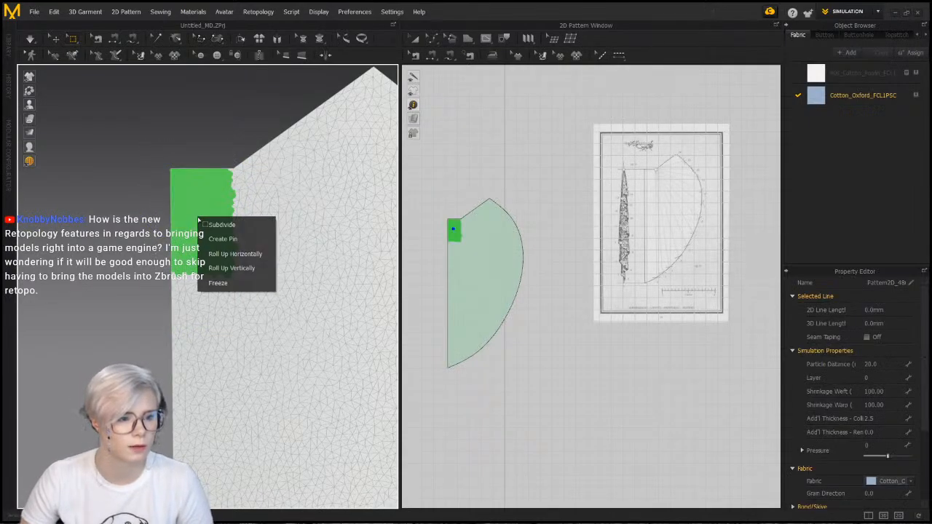
click(248, 268)
click(280, 264)
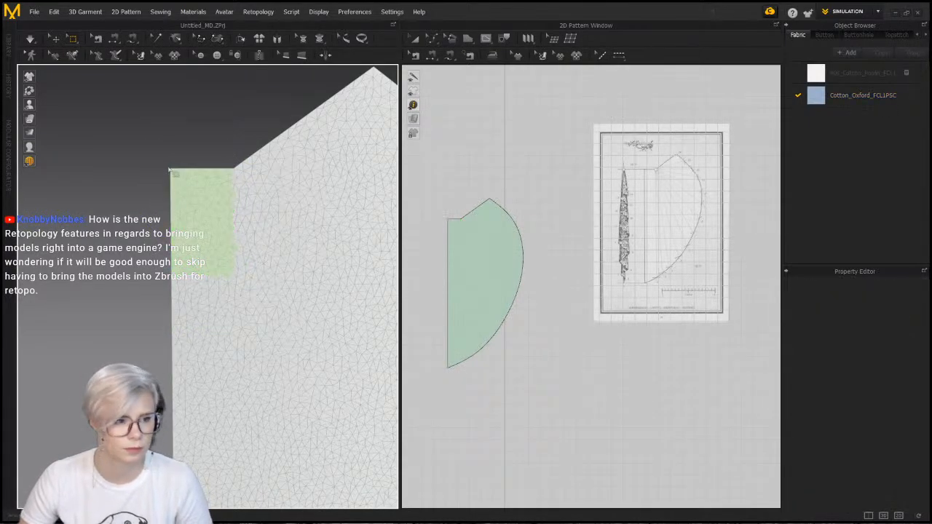
Assign the Cotton_Sateen fabric from the library to the tail pattern
scroll(235, 227, down, 4)
middle_drag(233, 226, 227, 166)
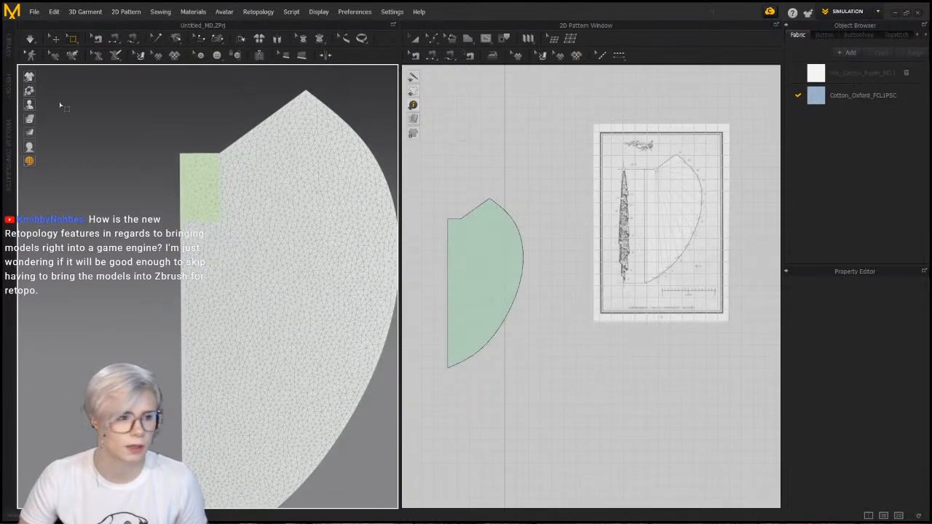
click(14, 53)
scroll(74, 346, down, 4)
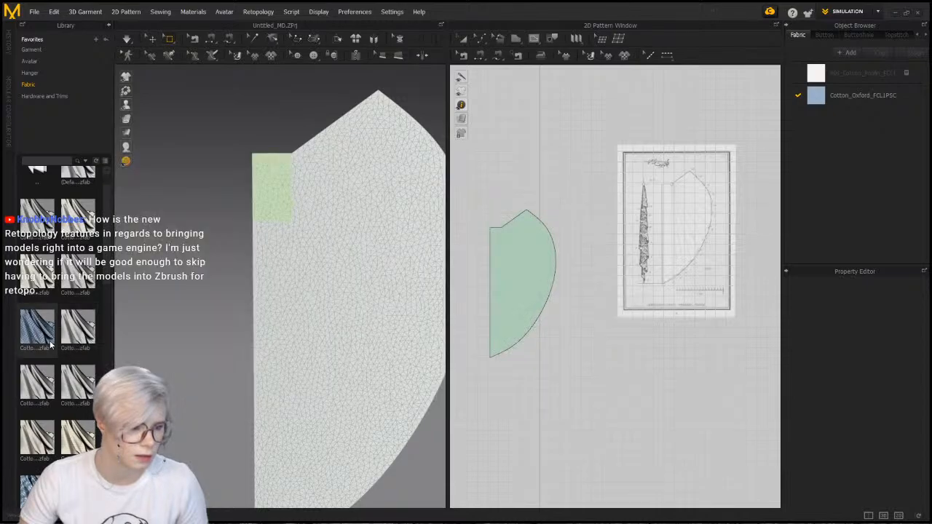
click(111, 26)
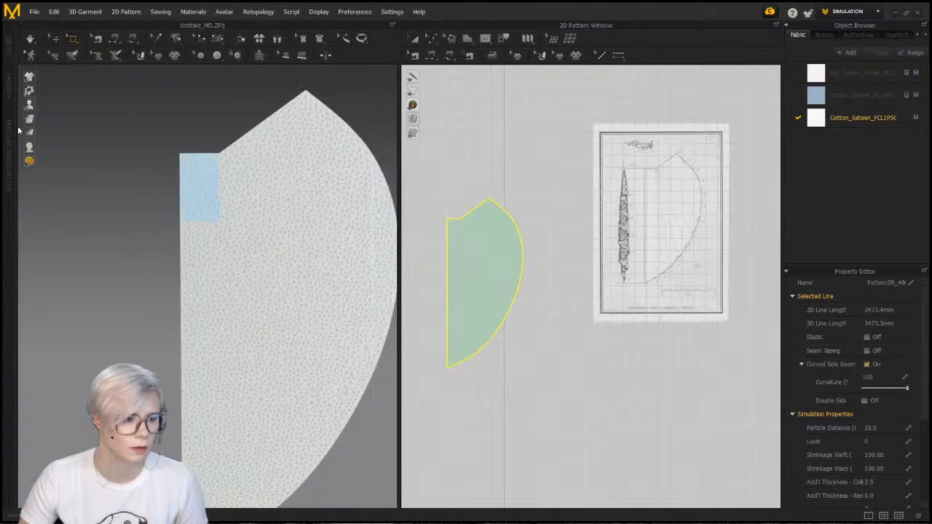
Simulate the partly frozen tail and pull its outer point and loose side in 3D to form hanging folds
click(54, 38)
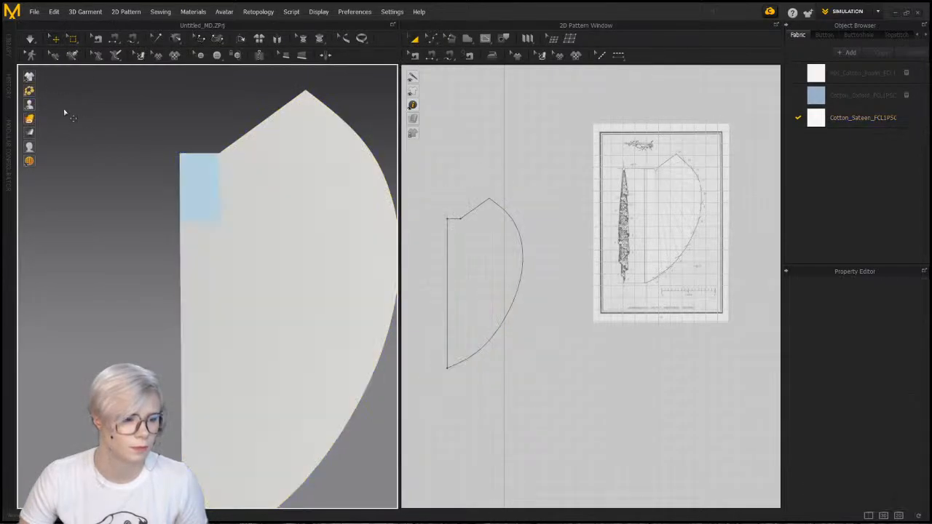
key(space)
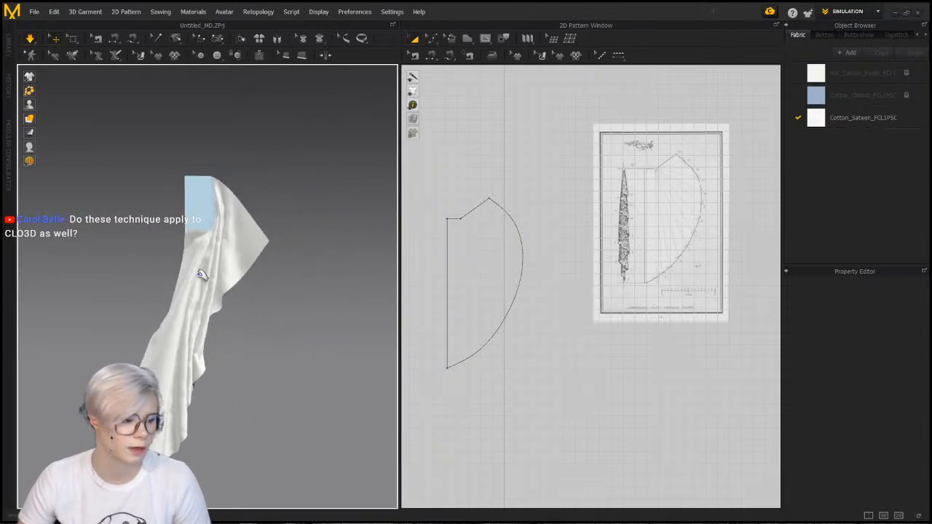
click(269, 237)
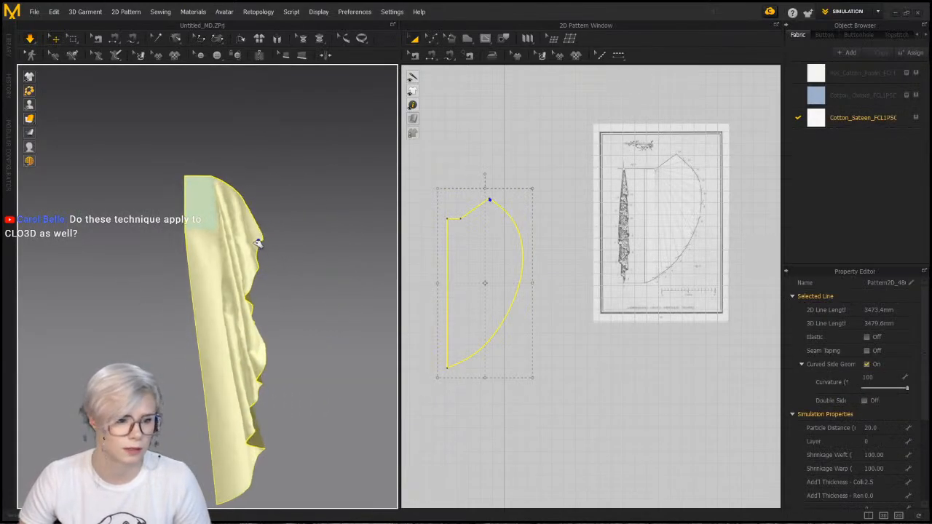
drag(199, 332, 212, 312)
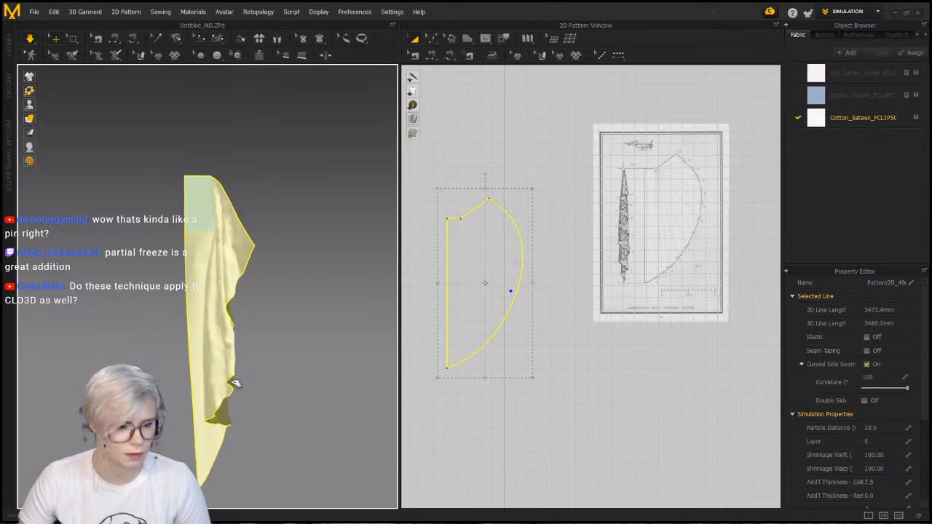
drag(233, 382, 292, 377)
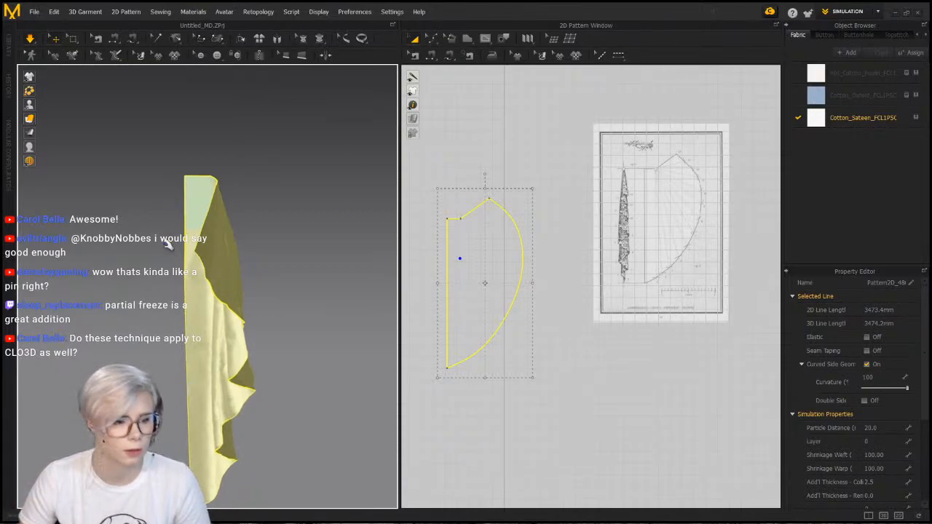
Pull the simulating tail's outer point and the folds beside the frozen block in 3D to rearrange the cascade
drag(232, 227, 252, 207)
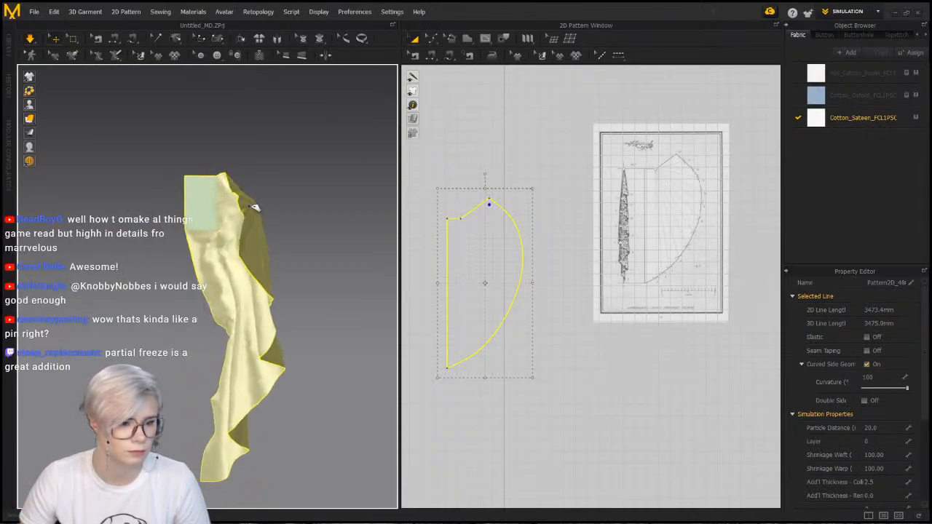
drag(226, 167, 192, 229)
scroll(194, 247, up, 3)
middle_drag(194, 252, 214, 231)
middle_drag(268, 320, 248, 245)
scroll(252, 206, down, 2)
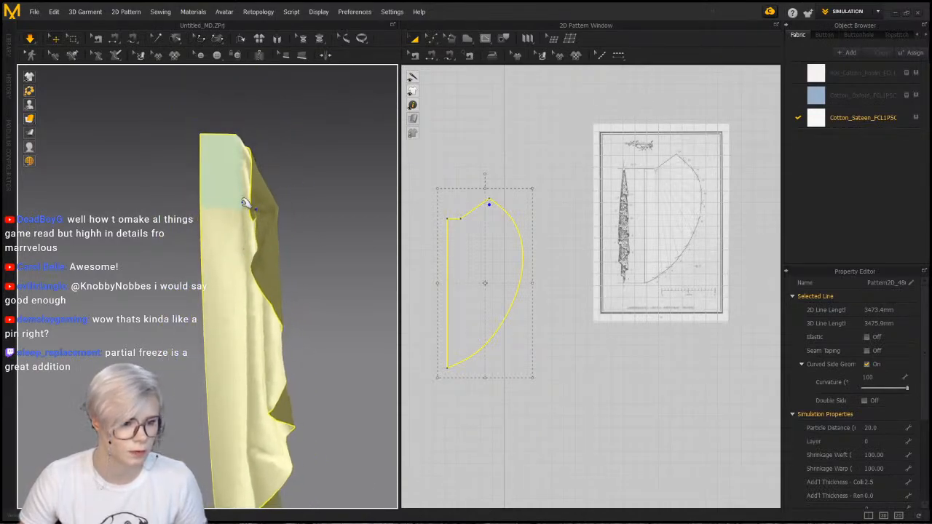
drag(252, 204, 275, 210)
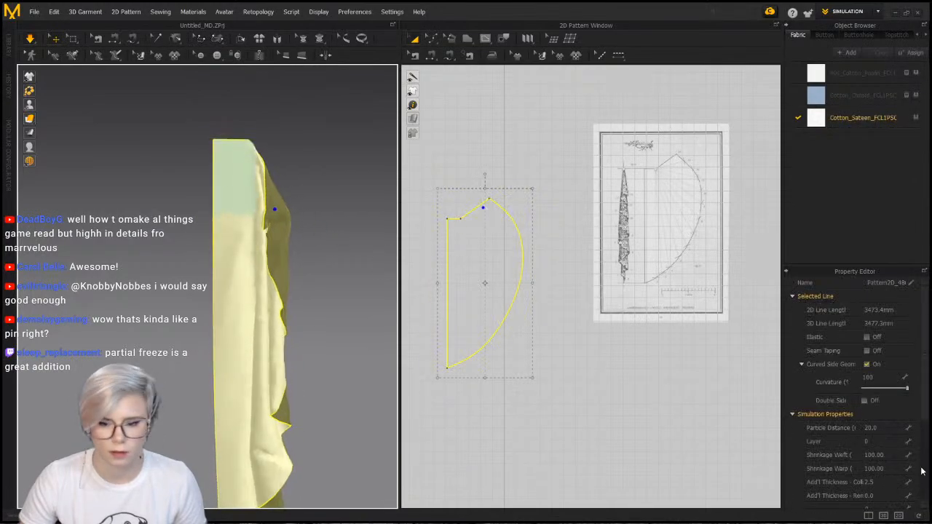
Set the tail's particle distance to 10 and resume simulating while pulling its outer point up and outward
click(893, 427)
text(10)
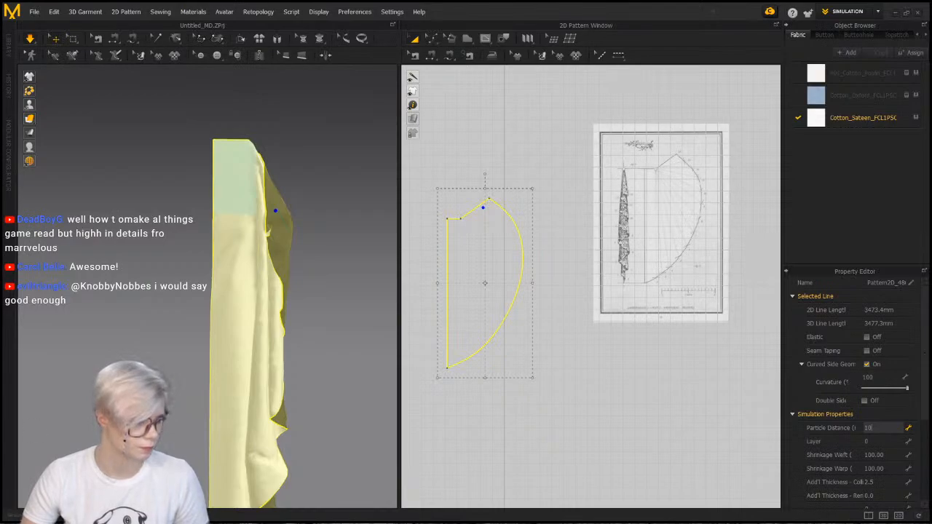
click(196, 382)
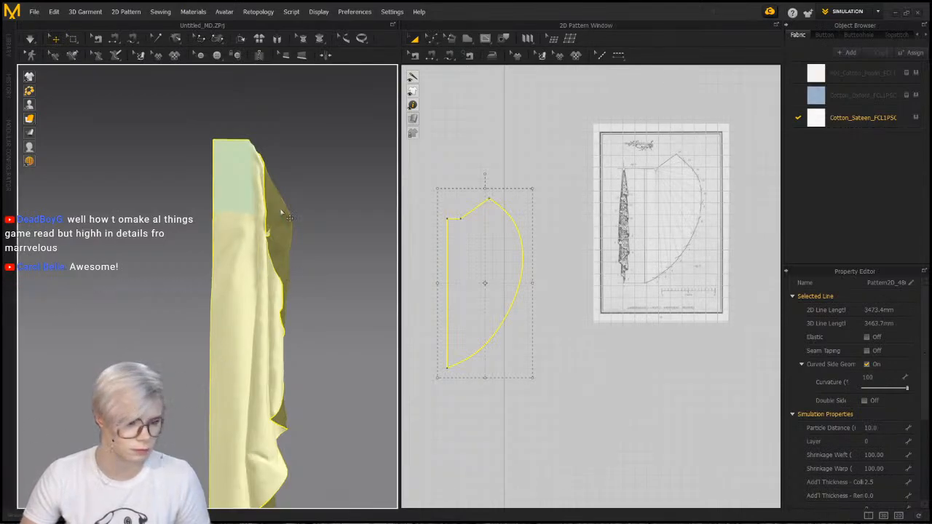
key(space)
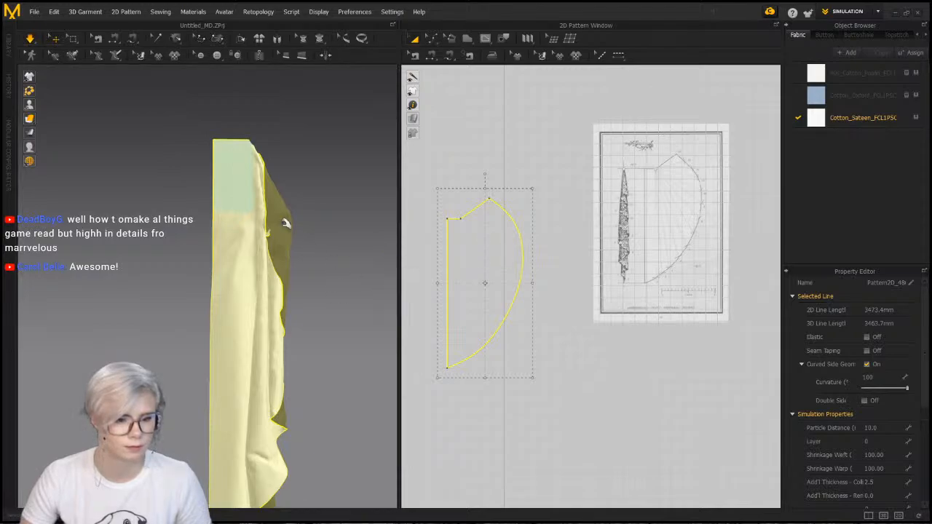
drag(287, 217, 340, 163)
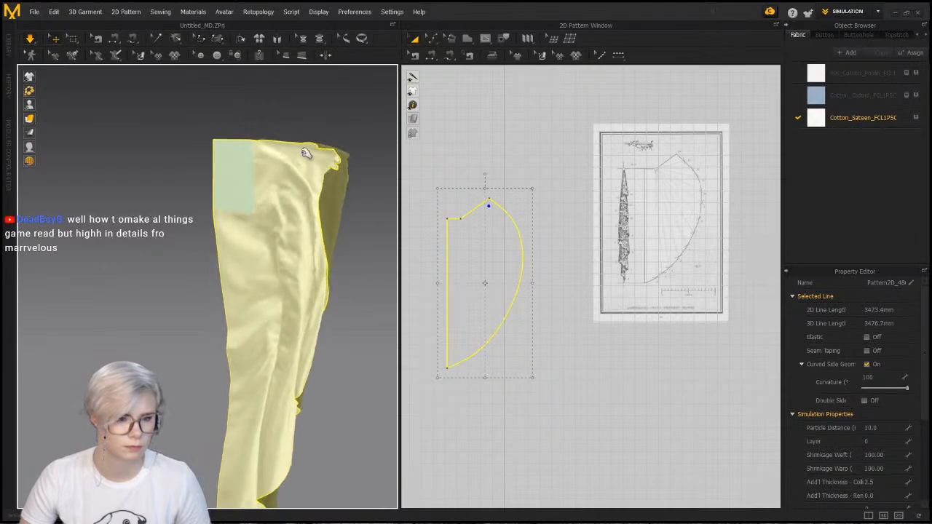
Tug the fabric at the frozen block's upper corner to fold the sloped edge beside it, and stop the simulation
scroll(296, 124, up, 3)
middle_drag(297, 139, 269, 189)
scroll(289, 164, up, 1)
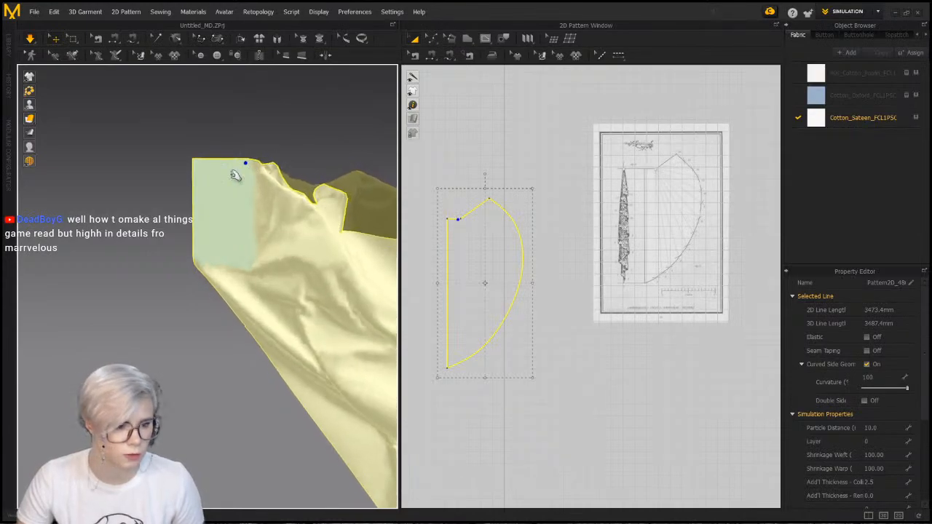
scroll(450, 228, up, 2)
scroll(510, 229, up, 4)
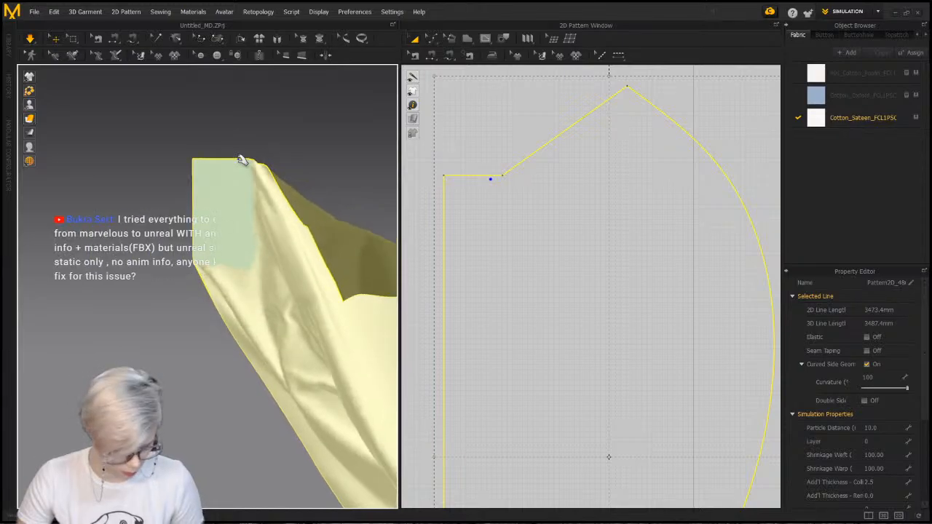
click(260, 173)
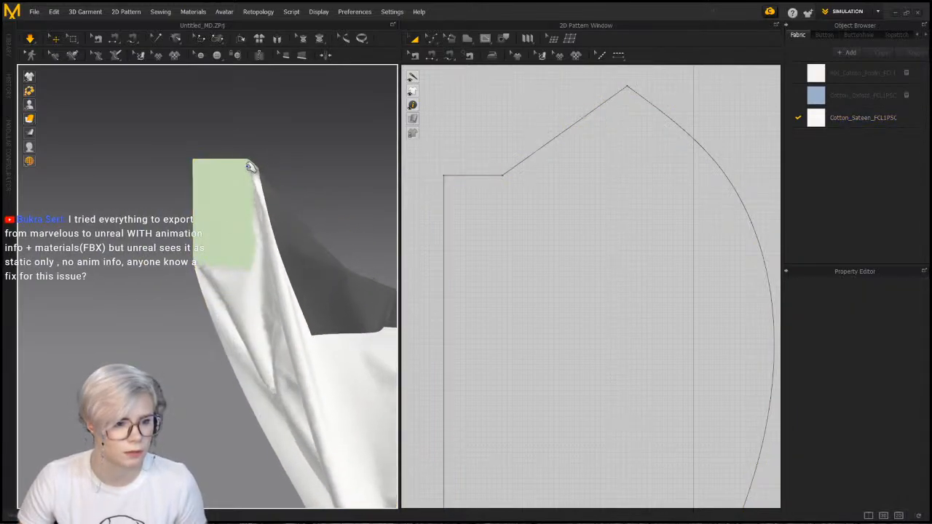
click(252, 166)
click(277, 161)
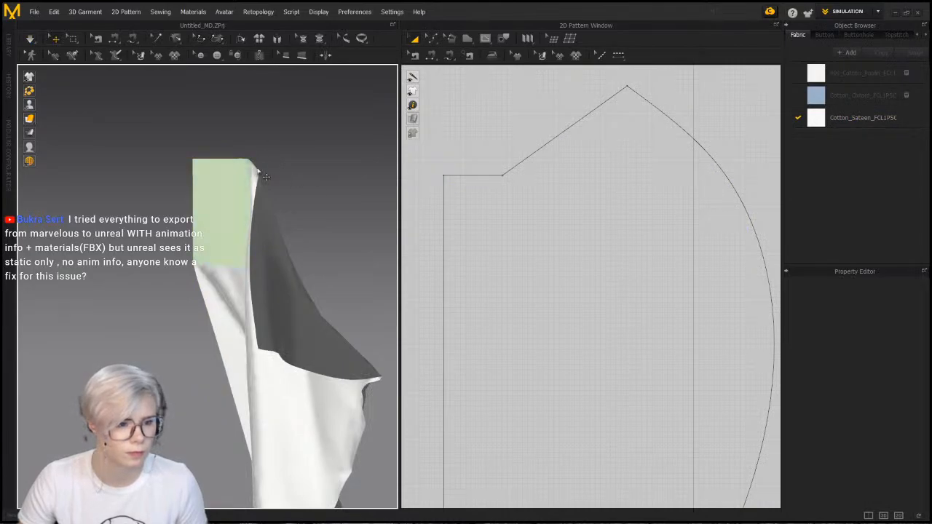
Box-pin a small mesh area at the frozen block's upper corner, where the short top edge meets the sloped edge
middle_drag(247, 160, 273, 221)
scroll(273, 212, up, 2)
scroll(274, 221, up, 1)
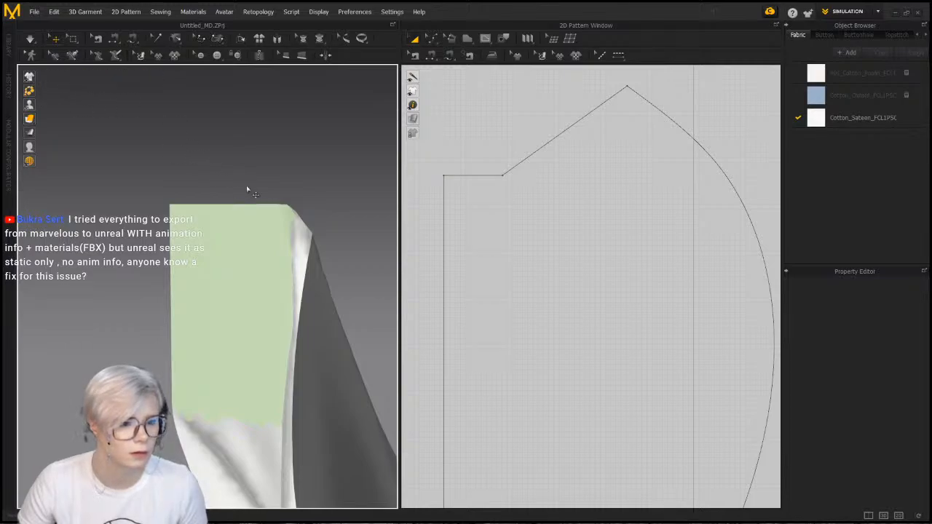
click(276, 213)
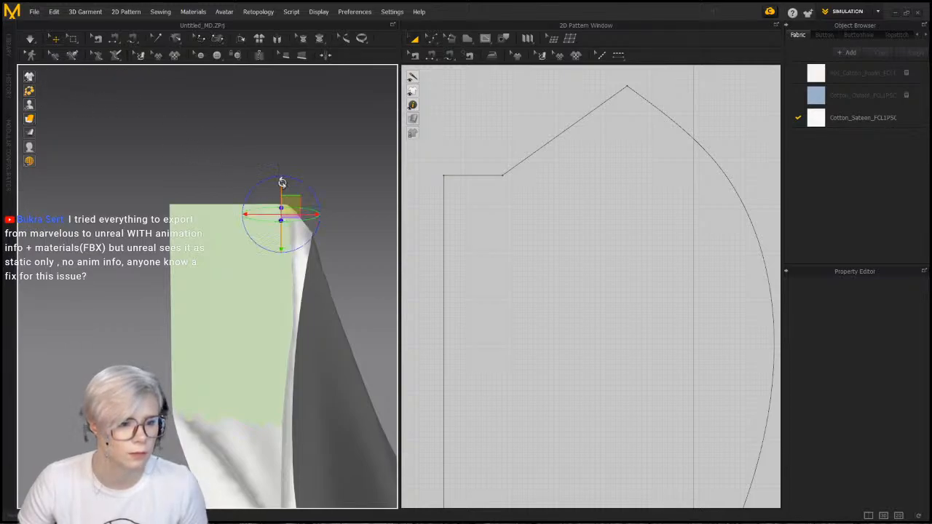
click(72, 38)
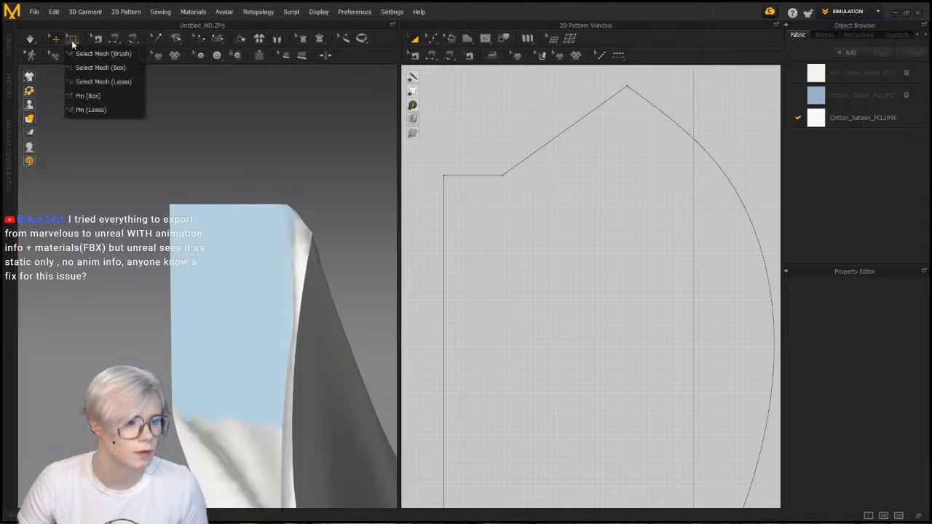
click(113, 93)
drag(264, 202, 288, 232)
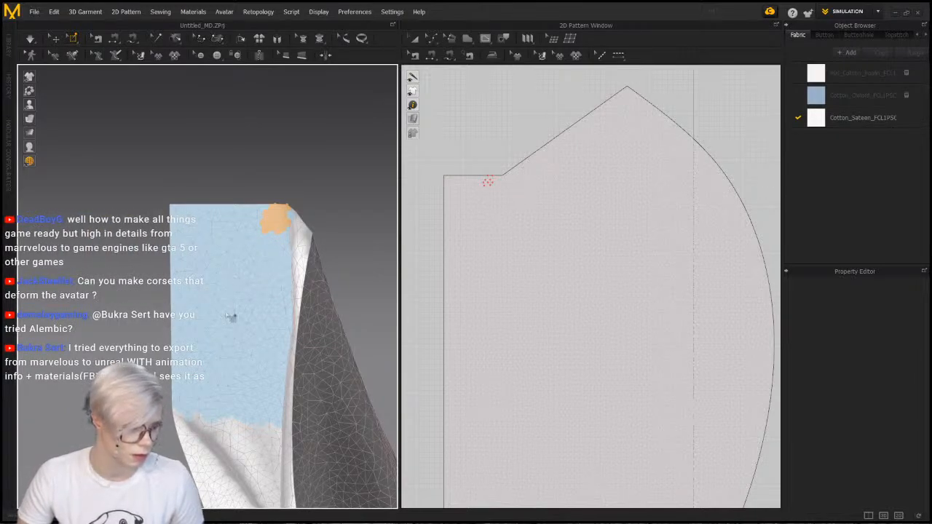
key(q)
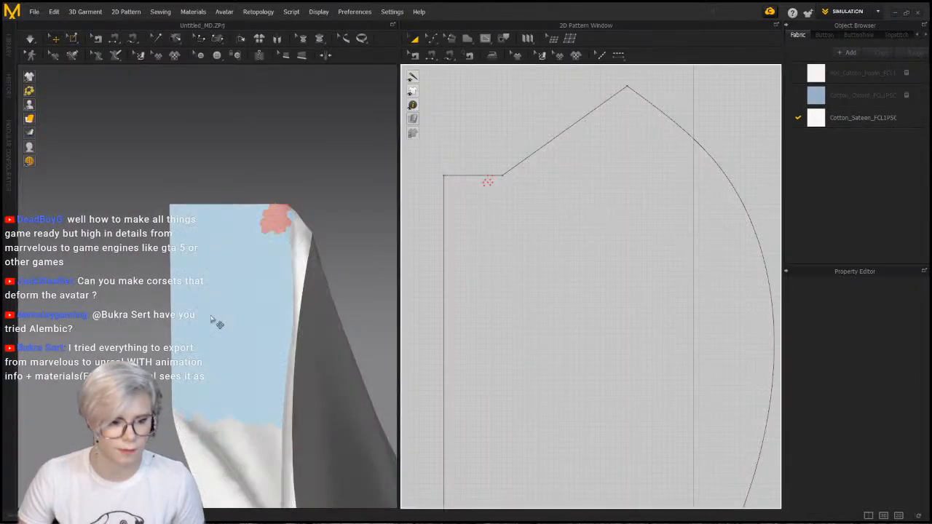
Unfreeze the block and simulate the tail hanging only from the pinned corner area
click(210, 314)
click(191, 195)
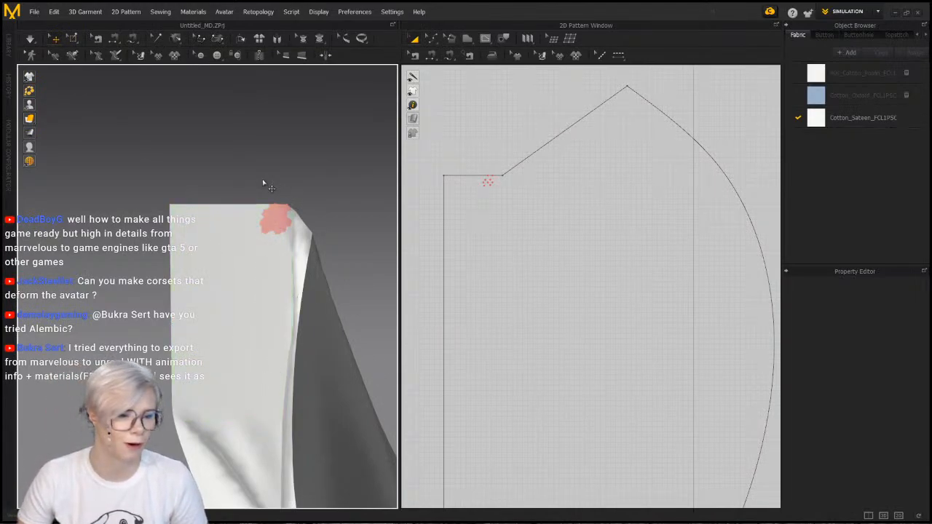
key(space)
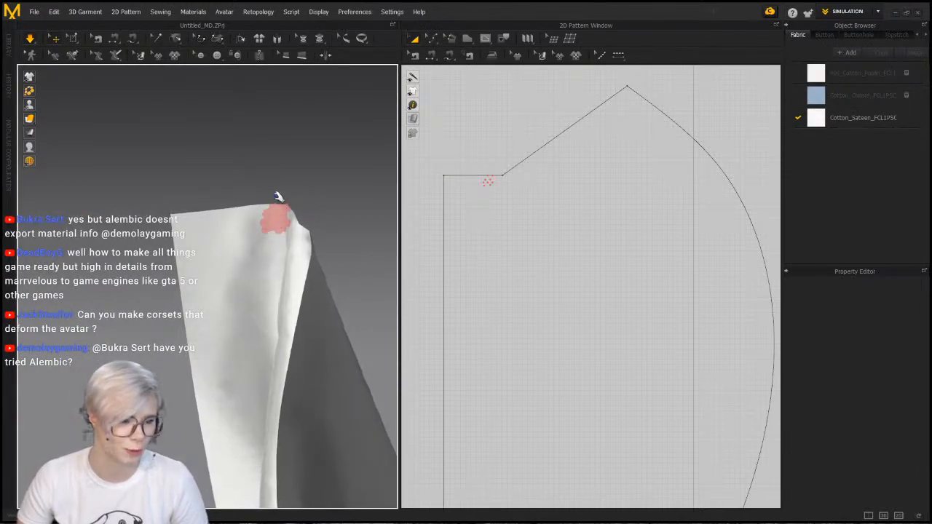
scroll(293, 252, down, 3)
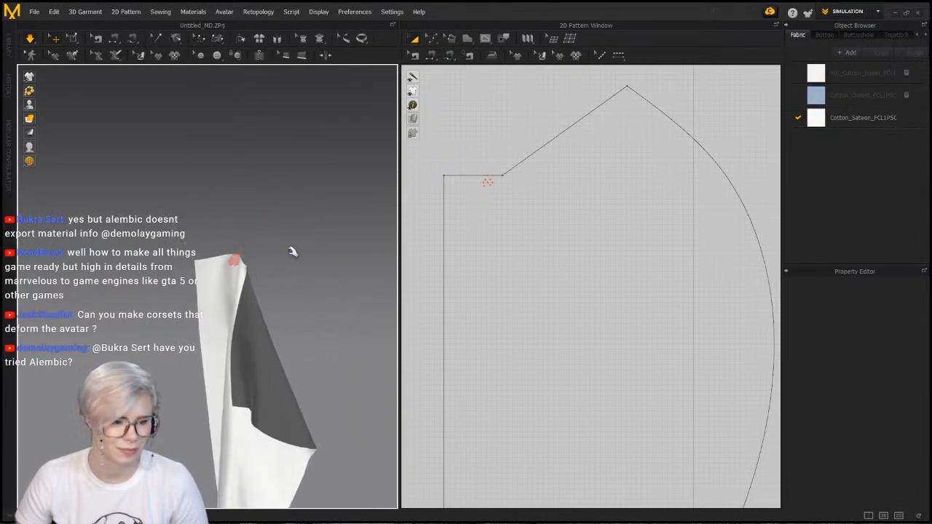
middle_drag(292, 252, 252, 225)
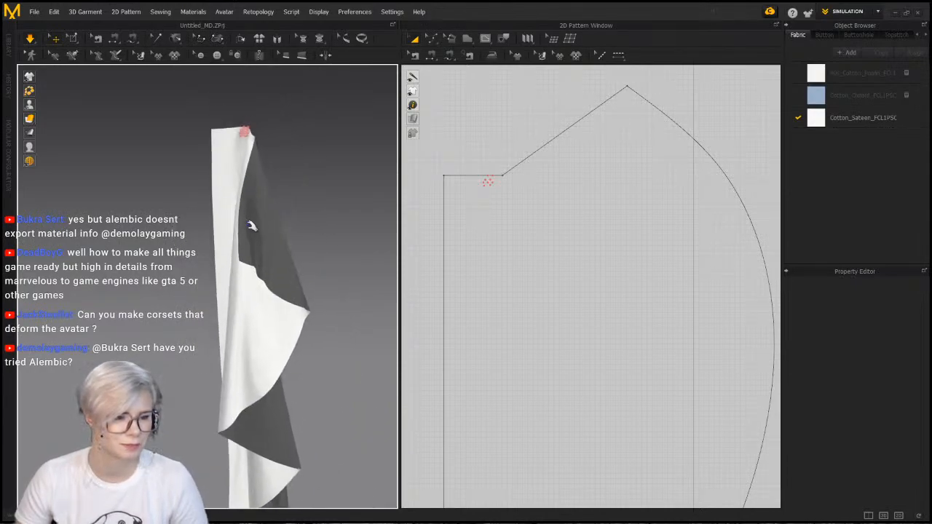
Pull the upper flap and inner fold of the pinned tail during simulation to settle its cascading folds
click(228, 153)
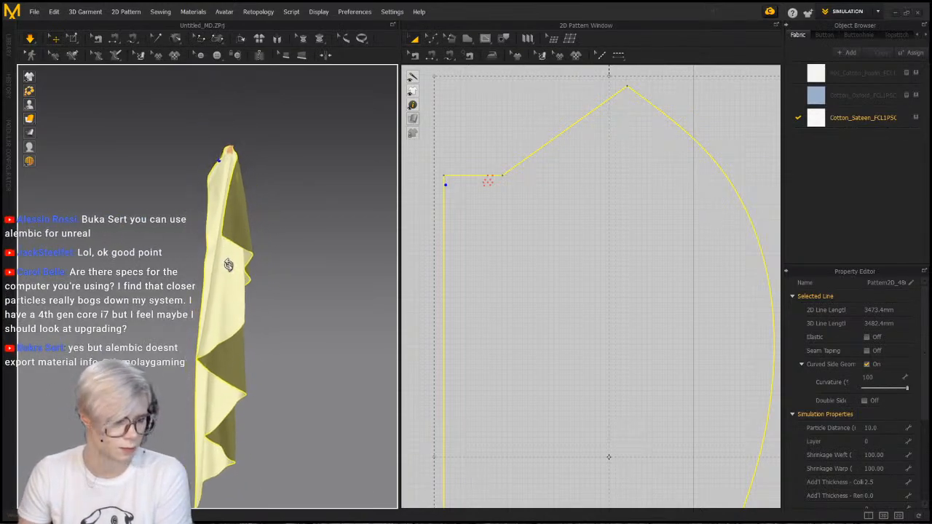
click(279, 176)
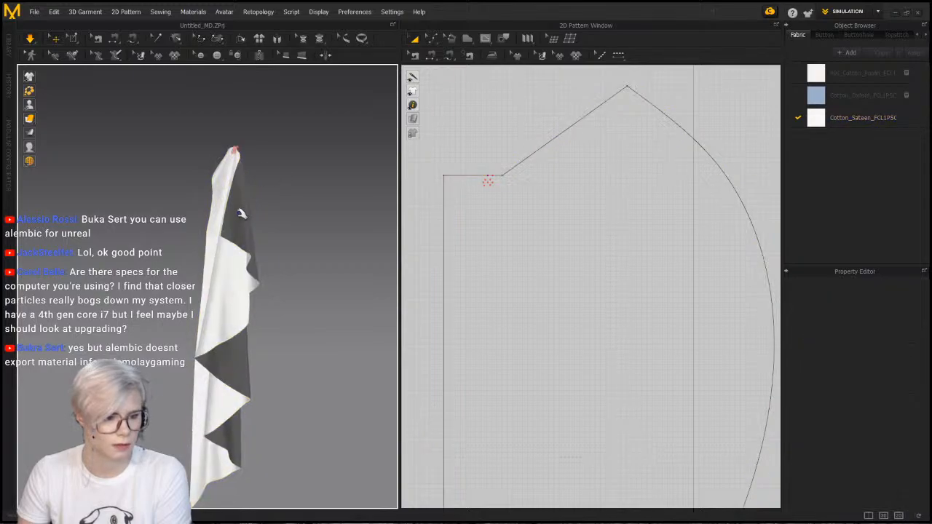
click(240, 216)
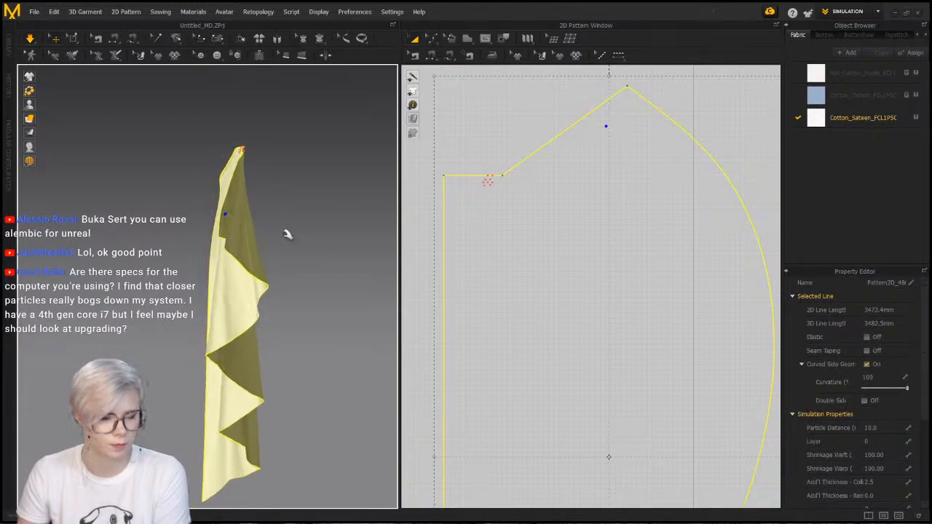
click(332, 220)
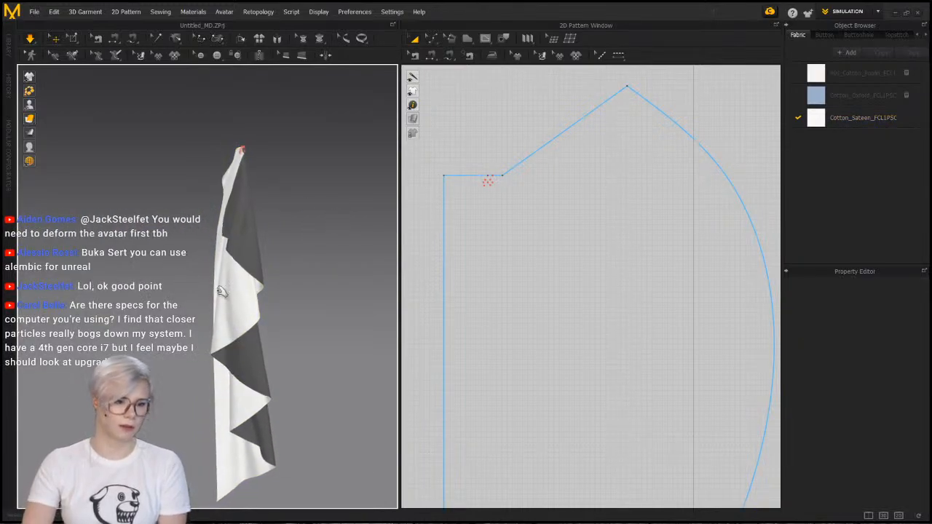
scroll(570, 178, down, 2)
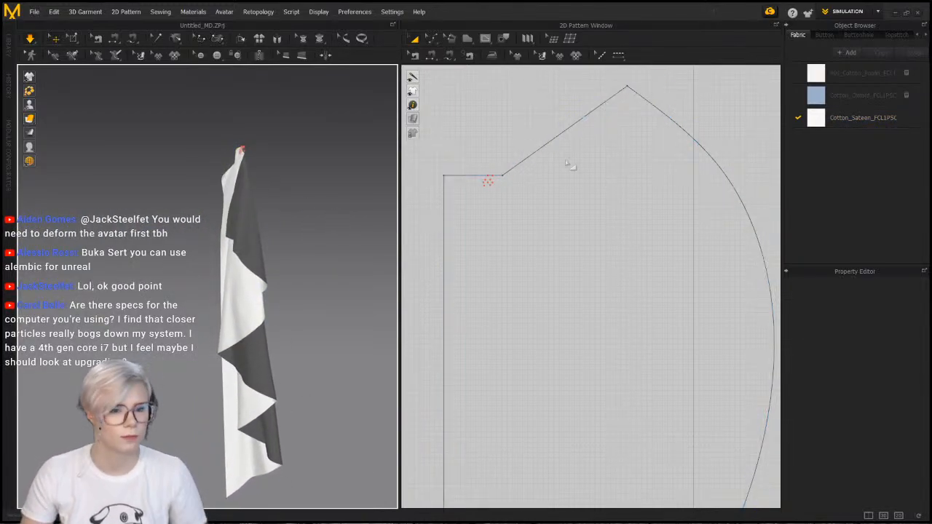
scroll(570, 178, down, 1)
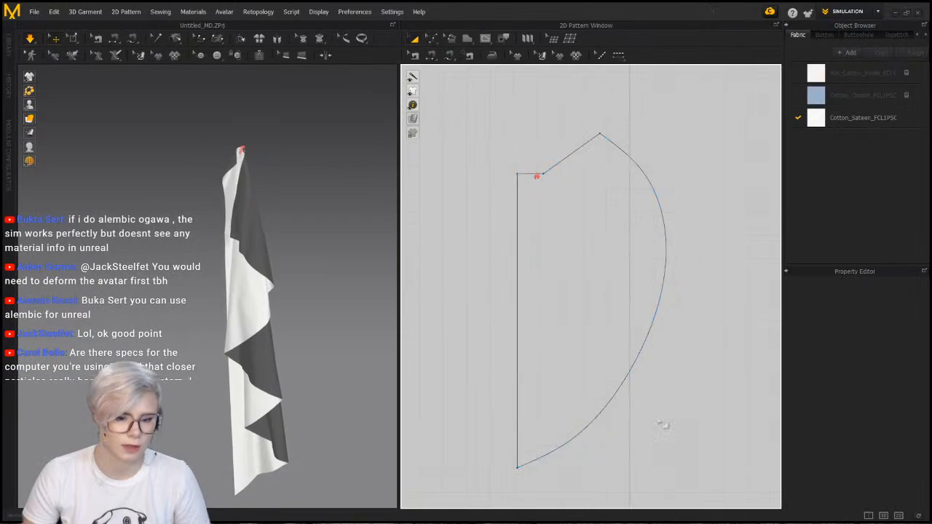
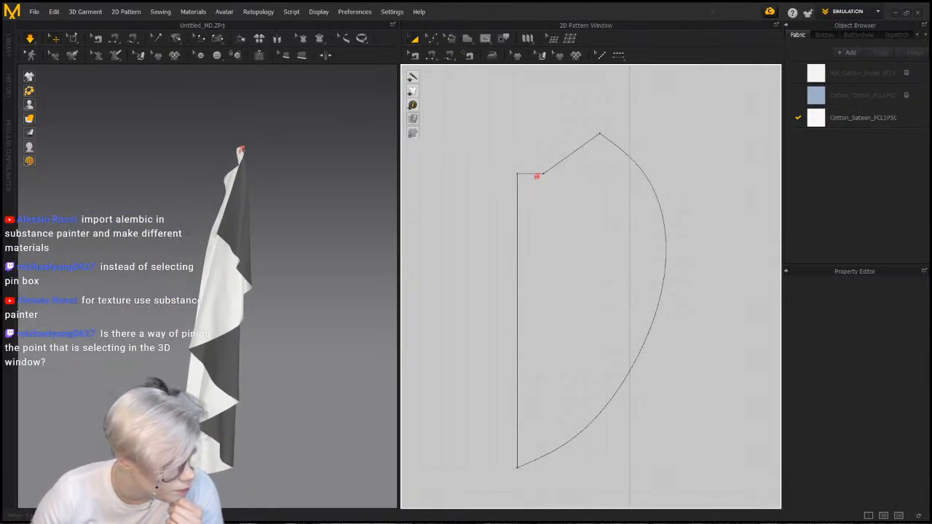
scroll(163, 155, up, 2)
middle_drag(195, 210, 156, 333)
right_drag(155, 333, 186, 321)
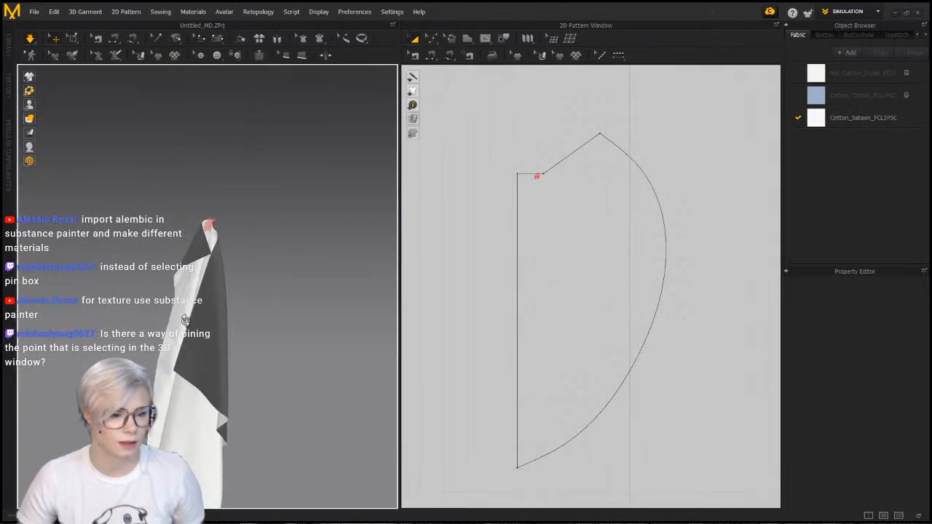
click(392, 12)
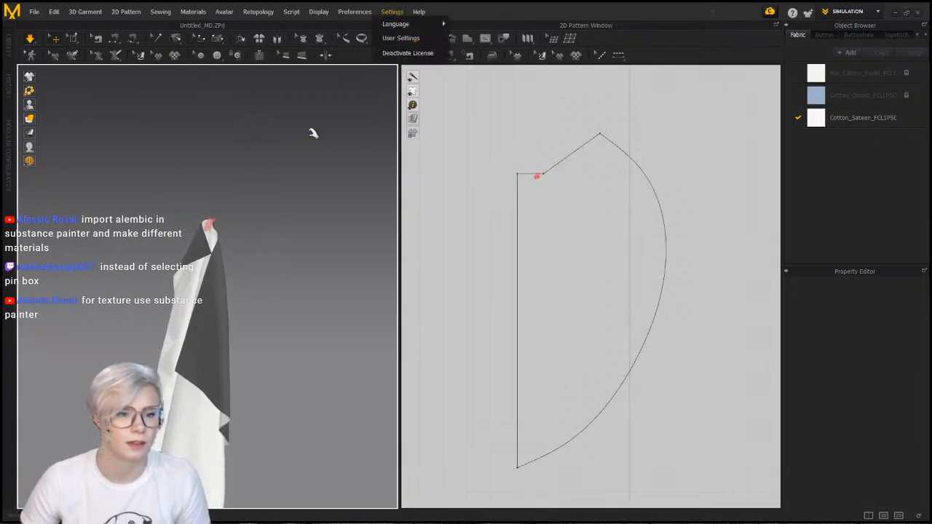
click(314, 134)
Stop the simulation and pin a single mesh point in 3D just below the tail's short top edge, beside the existing pinned area
scroll(517, 210, up, 3)
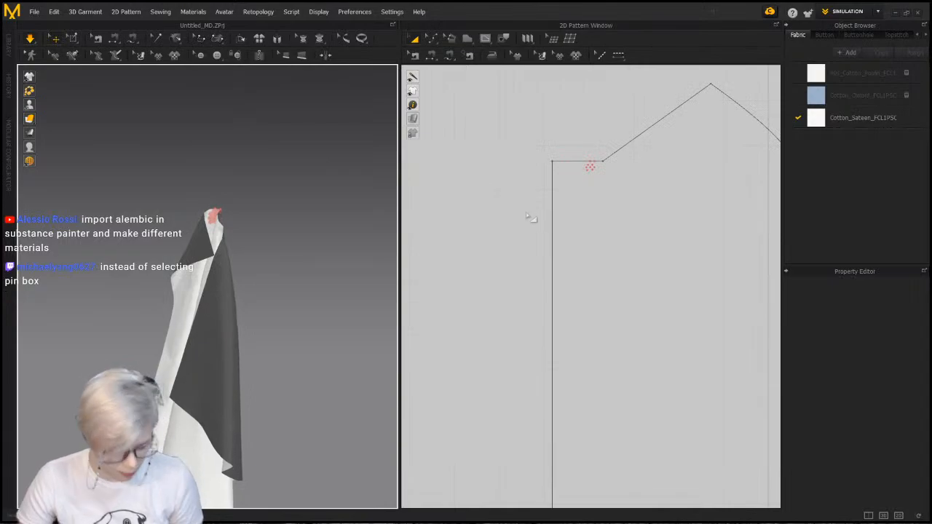
click(608, 182)
scroll(605, 181, up, 2)
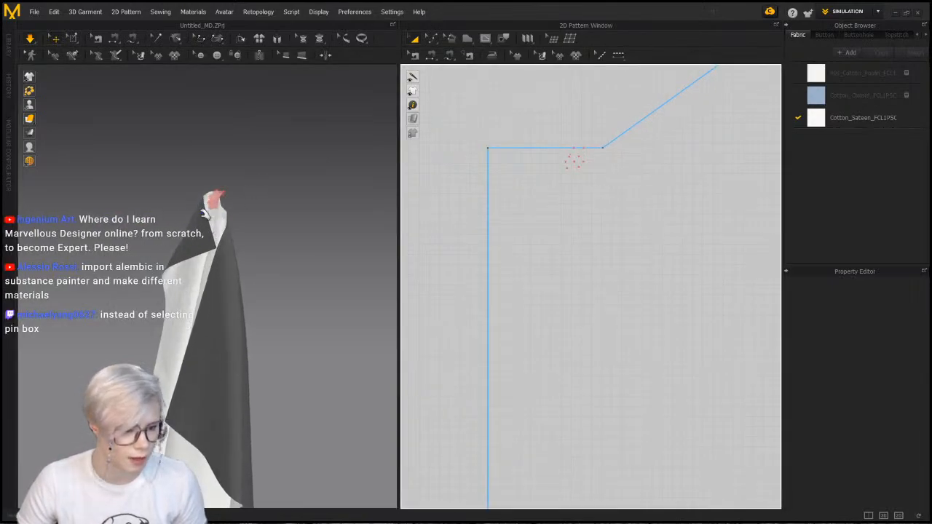
click(205, 248)
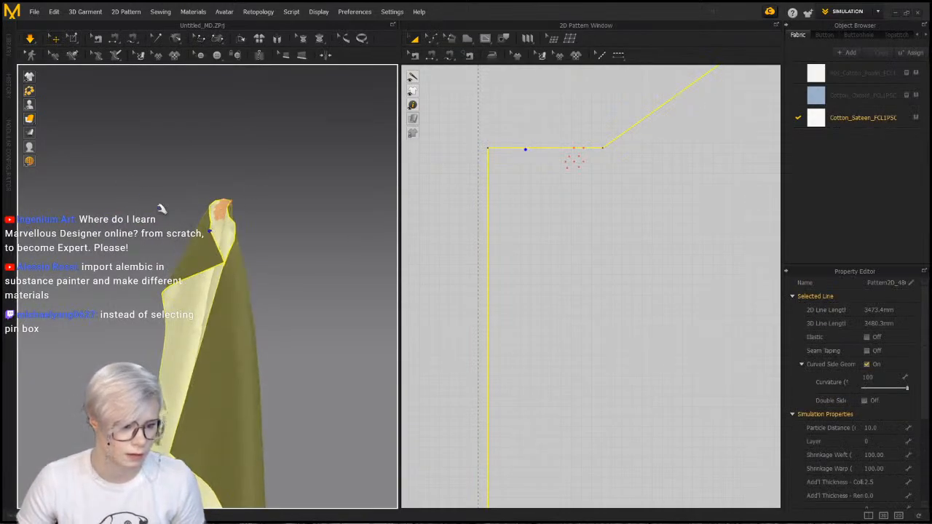
drag(161, 209, 173, 224)
key(space)
click(212, 255)
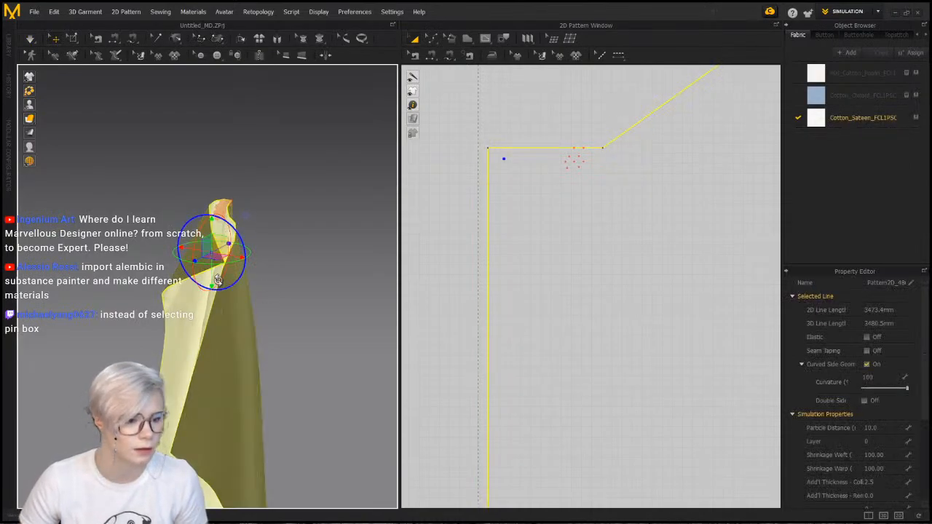
key(space)
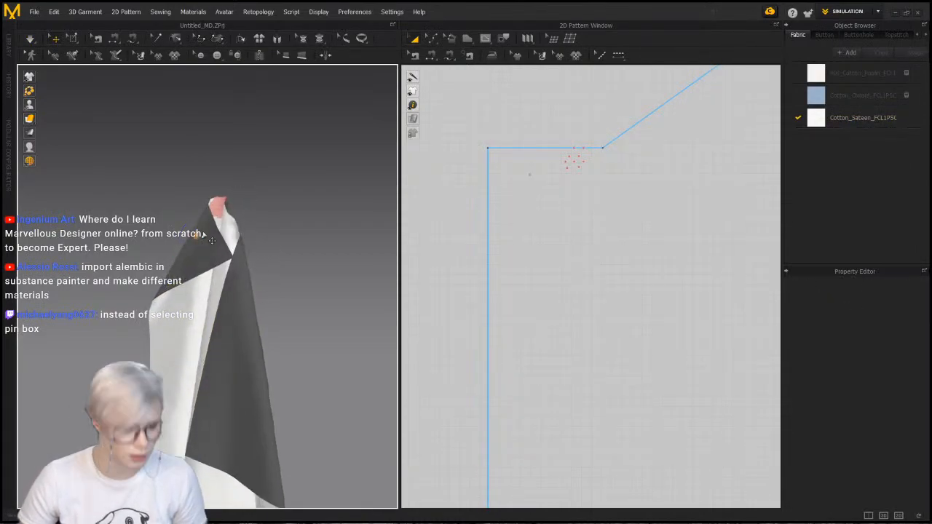
click(202, 241)
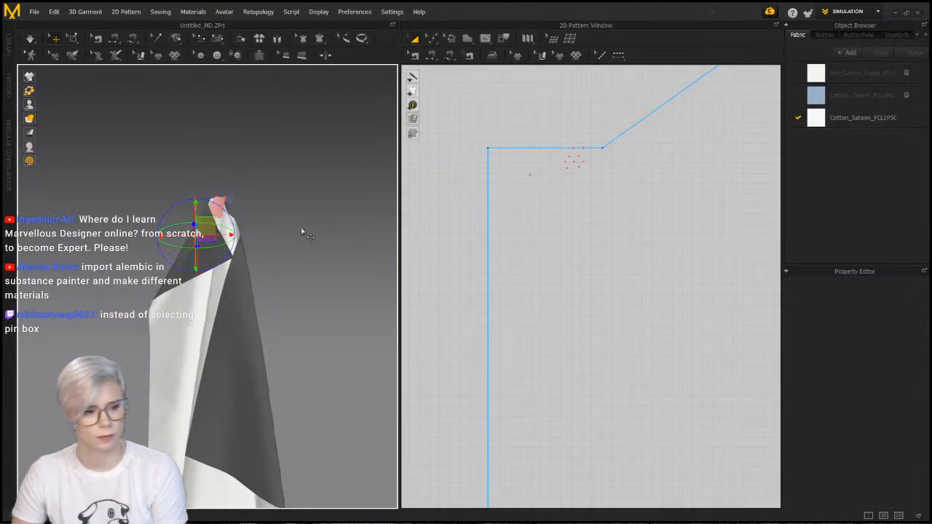
Simulate the pinned valance tail and delete its whole pattern
key(Delete)
right_drag(229, 229, 373, 208)
key(space)
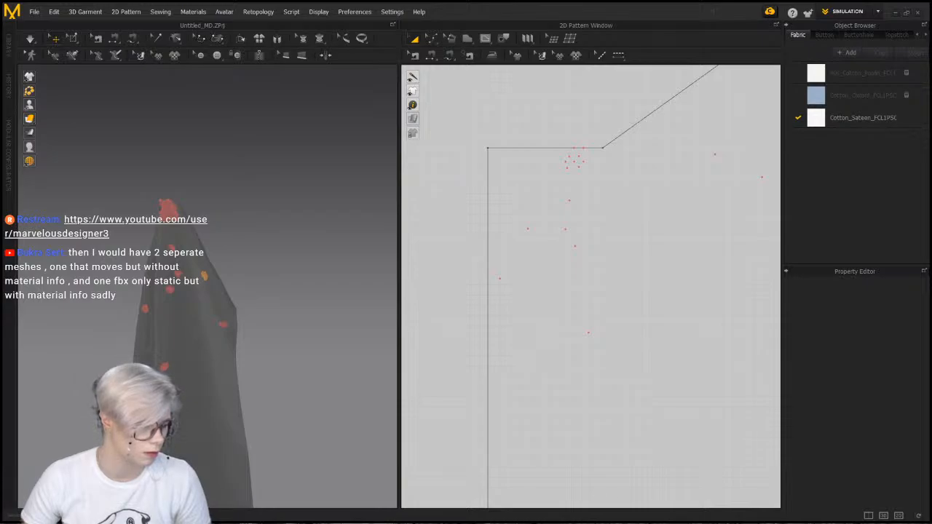
scroll(183, 405, down, 4)
middle_drag(181, 402, 150, 332)
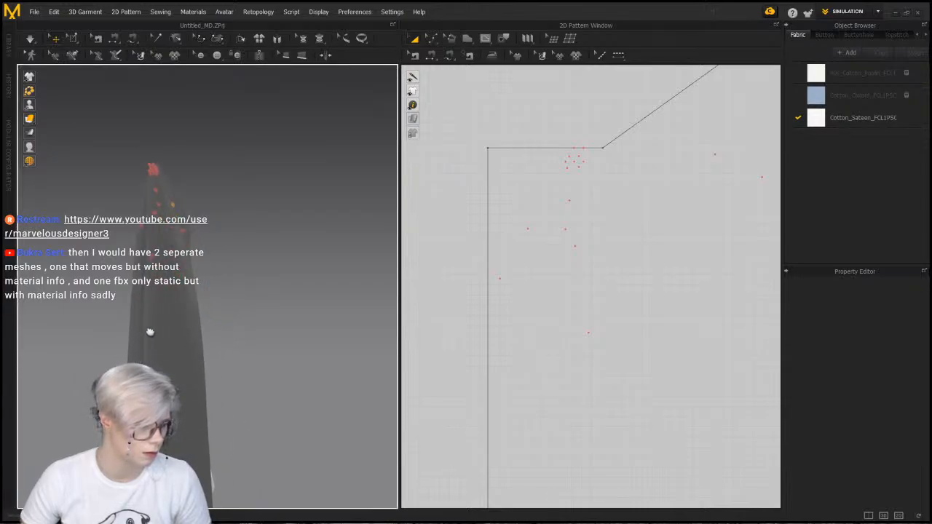
scroll(487, 298, down, 6)
middle_drag(522, 287, 530, 195)
click(522, 220)
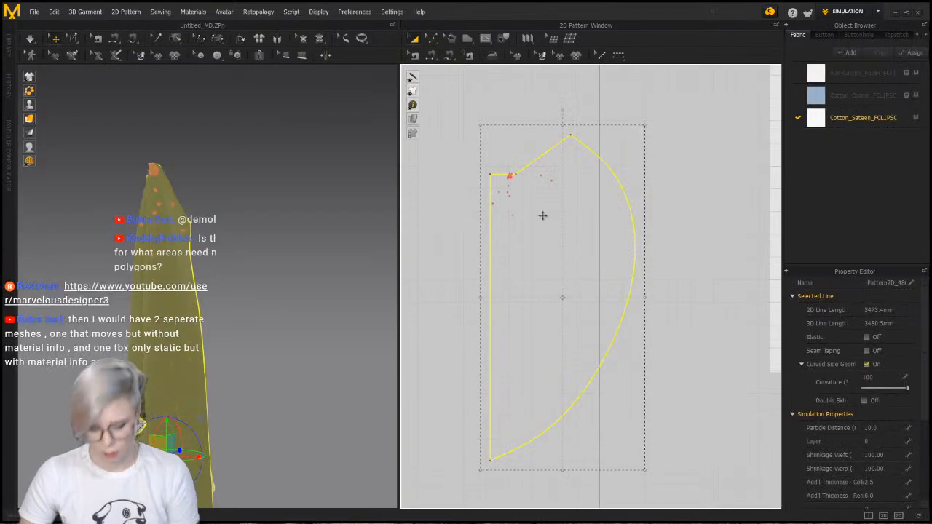
key(Delete)
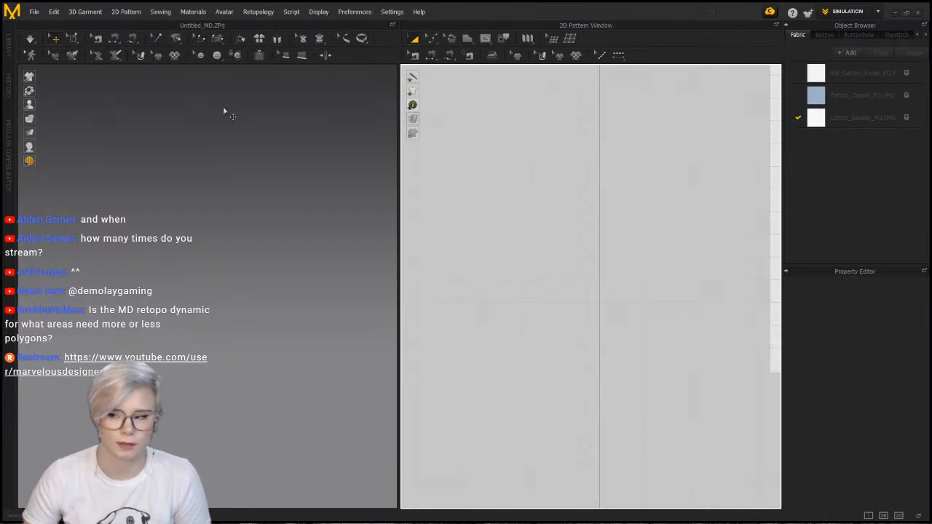
Try adding rhinestone.obj to the scene as an avatar at the default mm scale, and remove it again
click(33, 12)
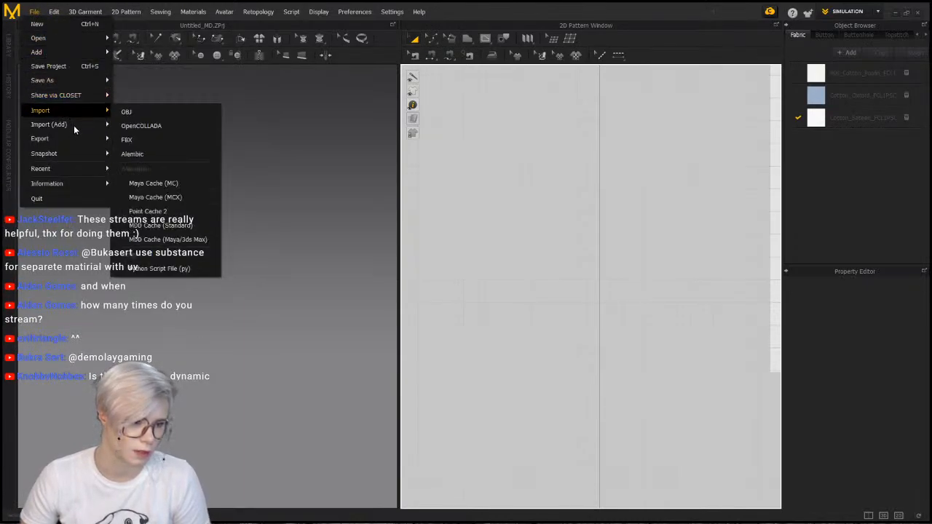
mouse_move(74, 125)
click(132, 126)
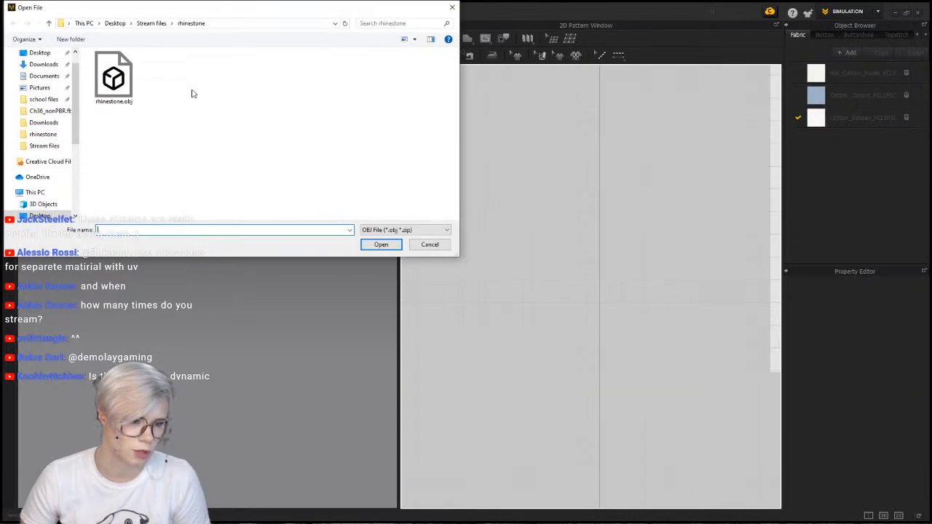
click(113, 77)
click(378, 244)
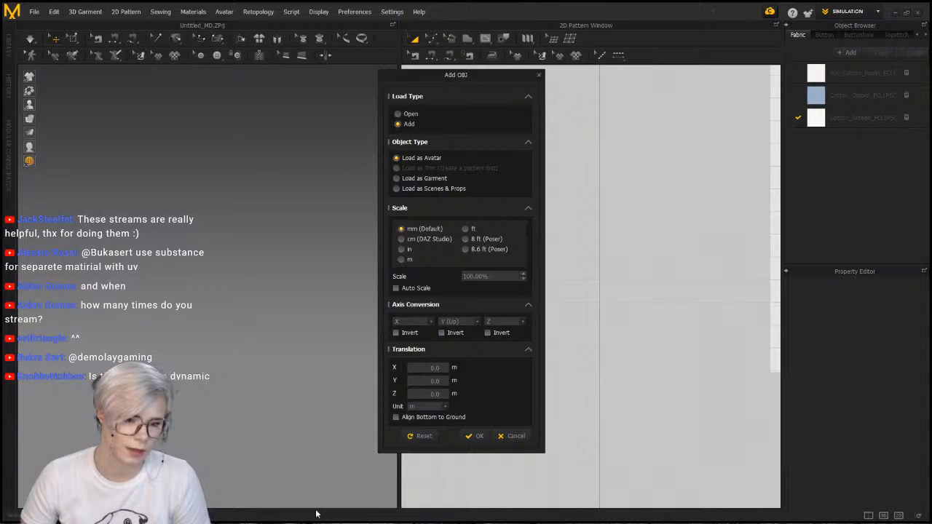
click(474, 437)
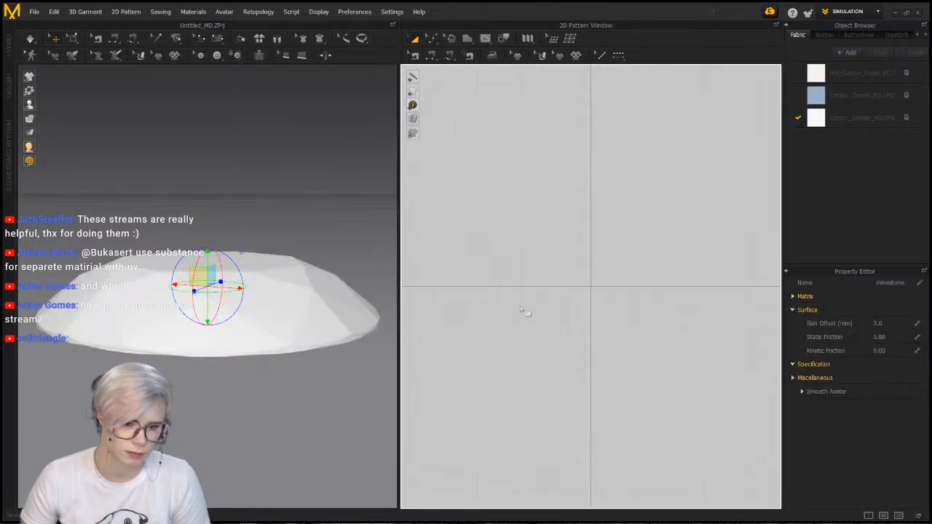
scroll(343, 337, down, 5)
right_drag(262, 369, 217, 292)
key(Delete)
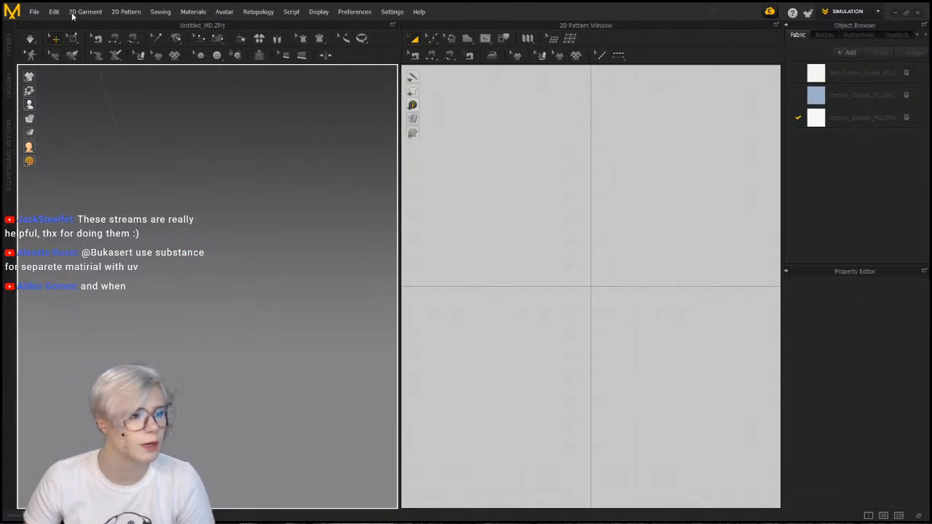
Add the rhinestone OBJ file to the empty scene, loaded as an avatar at the default mm scale
click(33, 12)
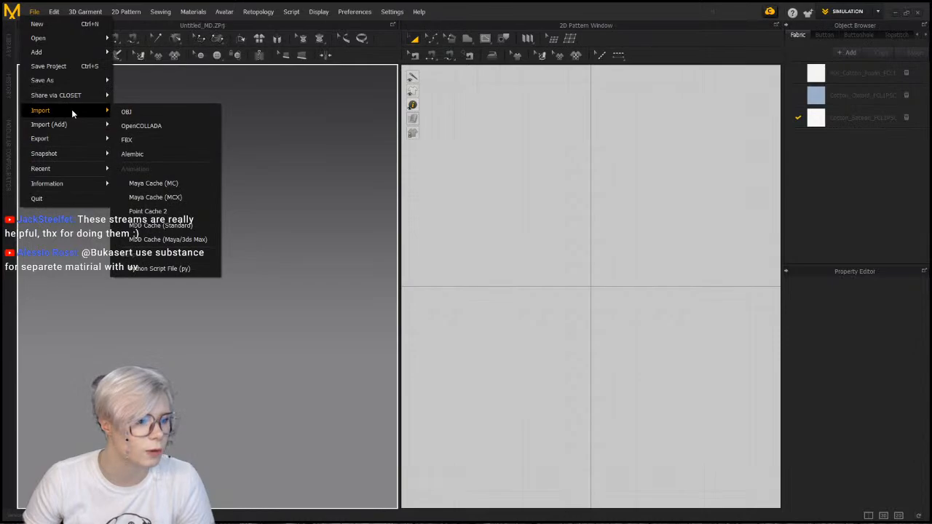
mouse_move(74, 126)
click(136, 125)
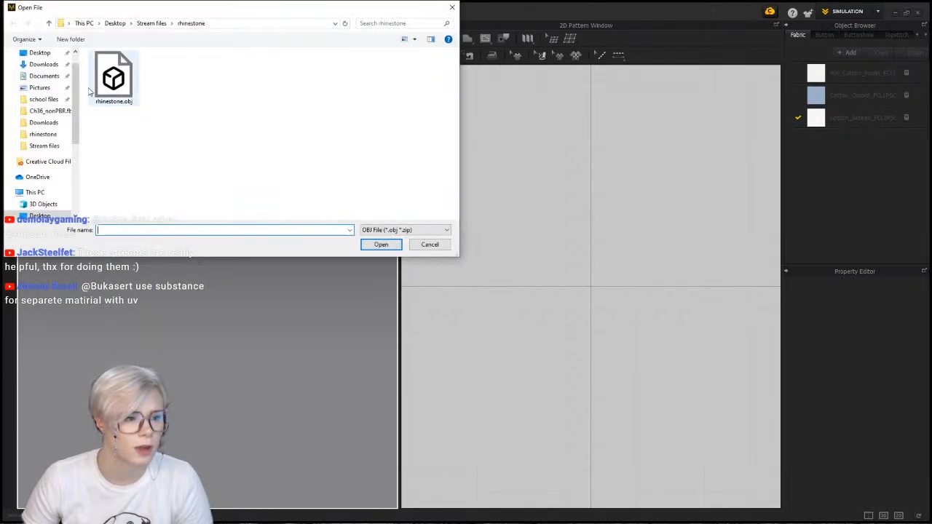
click(380, 245)
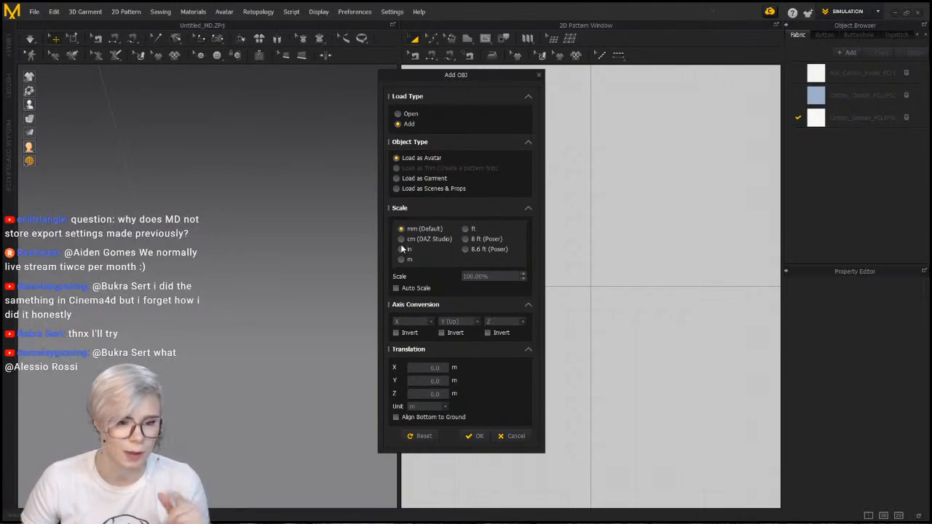
click(473, 436)
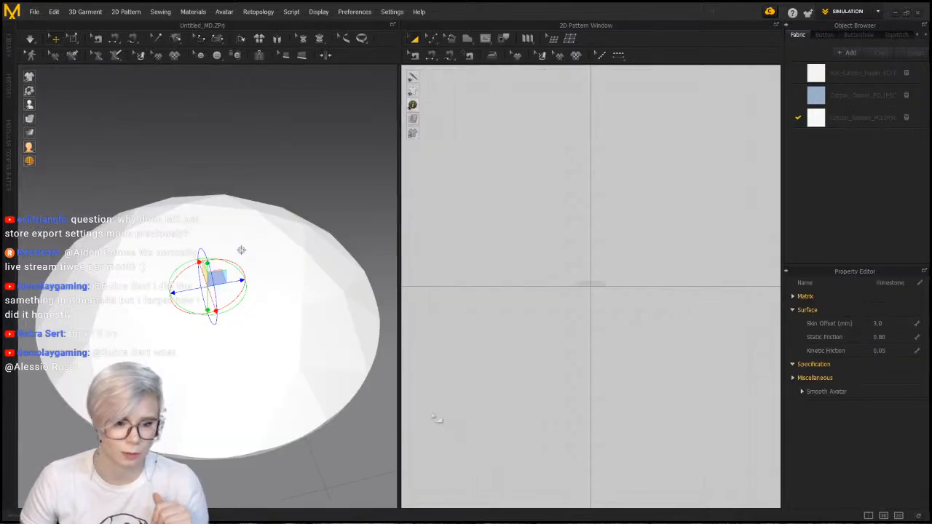
Draw a long, narrow rectangle pattern above the rhinestone's silhouette, with a total outline of about 1153 mm
scroll(332, 368, down, 5)
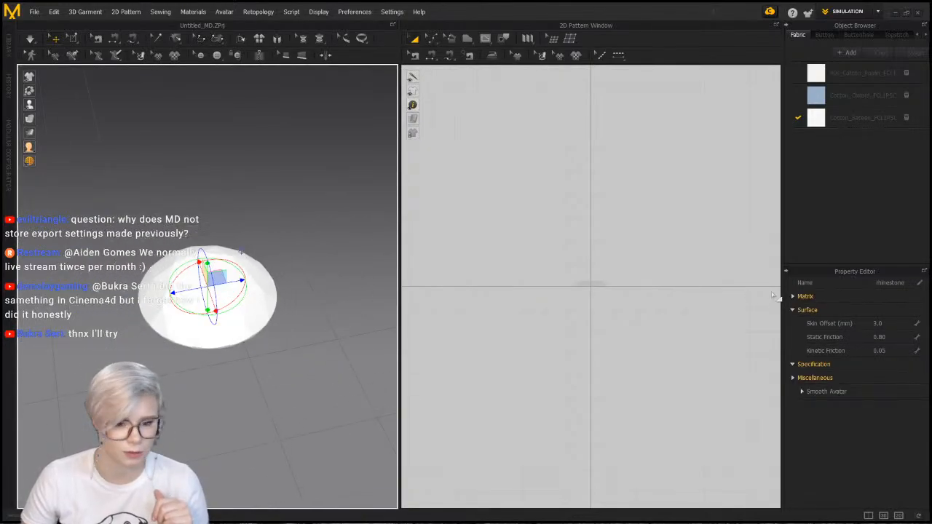
scroll(222, 302, down, 4)
right_drag(227, 307, 151, 320)
scroll(165, 324, up, 3)
scroll(175, 321, down, 1)
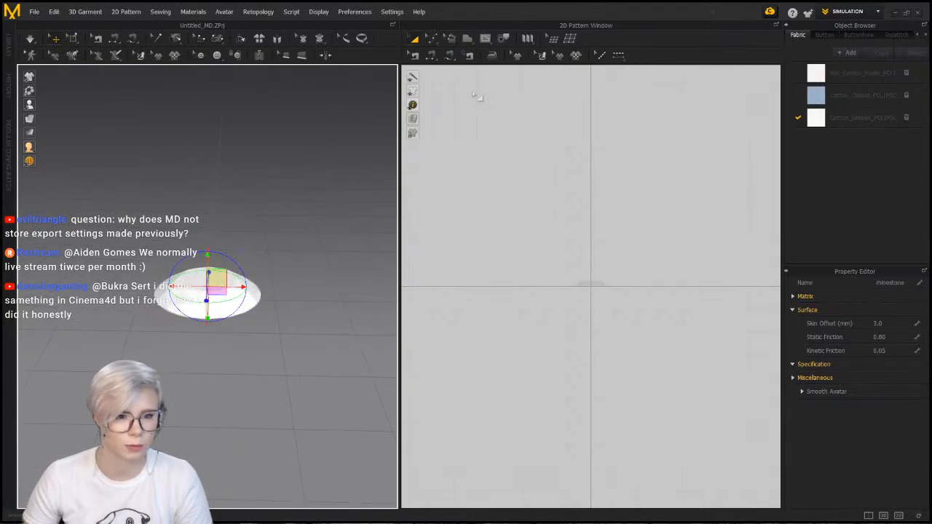
click(467, 39)
click(485, 67)
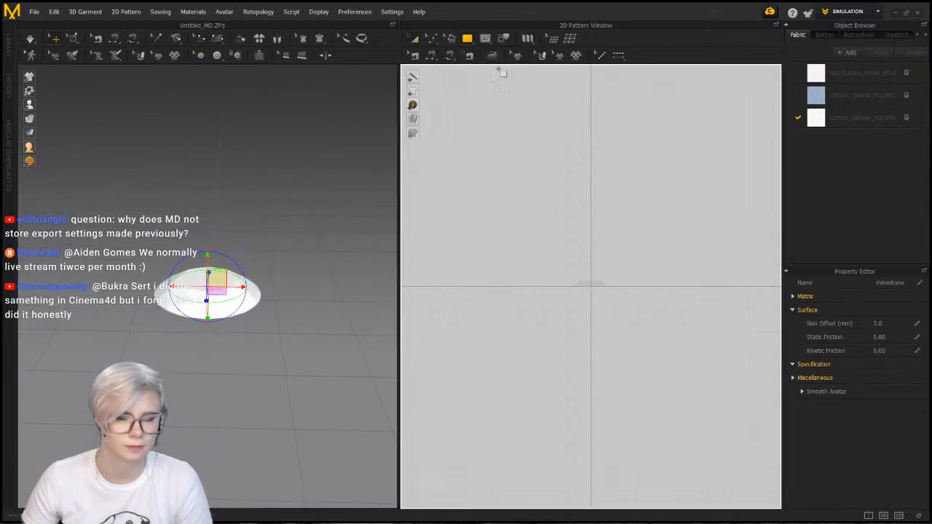
drag(544, 231, 647, 260)
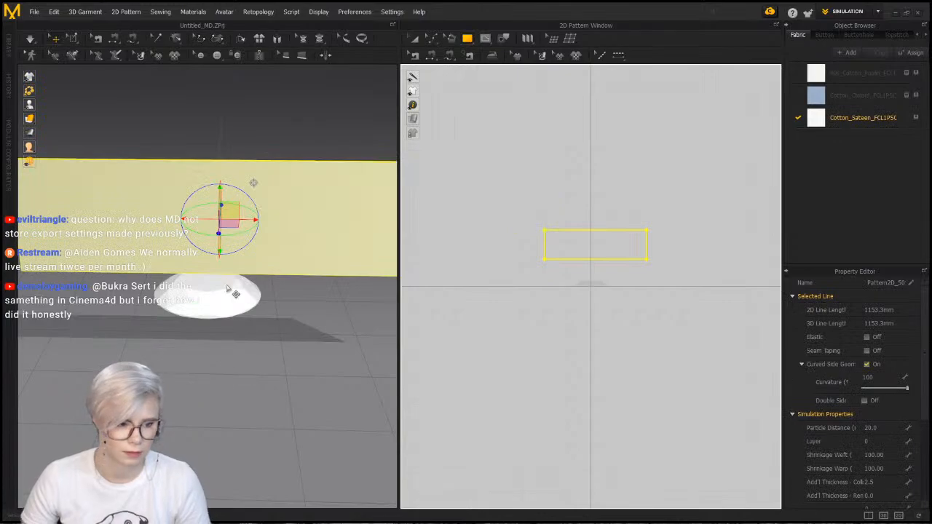
Move the fabric strip in 3D so that it stands over the rhinestone
click(243, 290)
right_drag(234, 285, 287, 249)
drag(235, 253, 257, 144)
right_drag(257, 144, 211, 211)
click(210, 210)
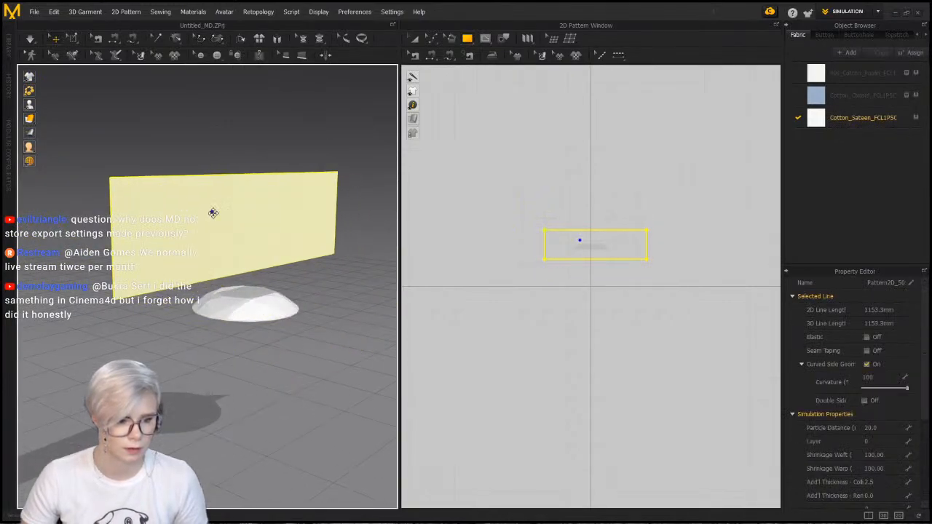
click(221, 212)
drag(248, 193, 284, 265)
Simulate the strip, pull it across the top of the rhinestone so both ends hang down, and stop the simulation
key(space)
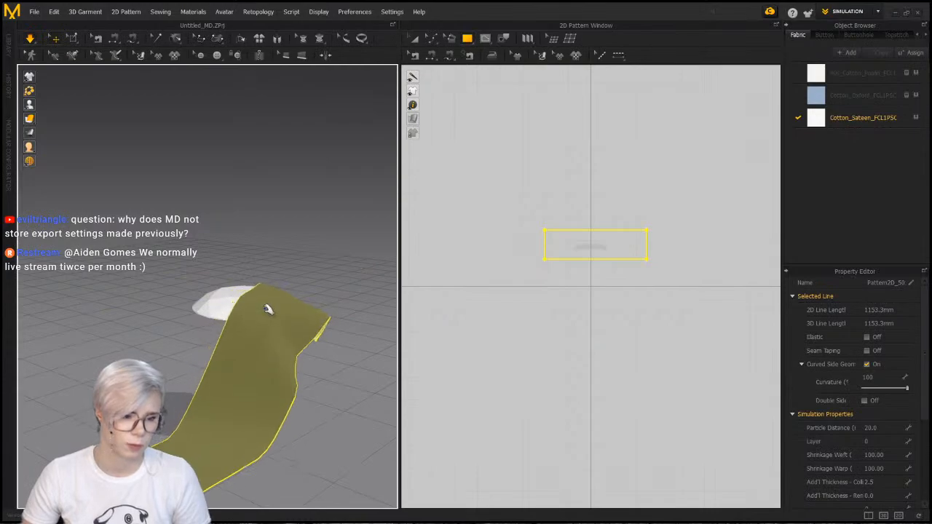
drag(268, 308, 386, 145)
click(282, 297)
drag(365, 306, 162, 365)
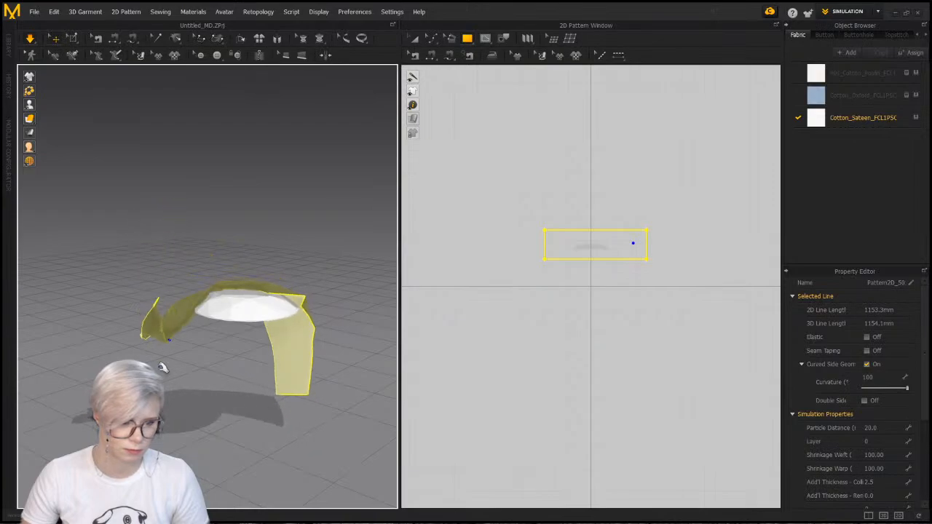
key(space)
Turn on the Smooth option under Smooth Avatar for the rhinestone
click(255, 311)
scroll(889, 424, down, 2)
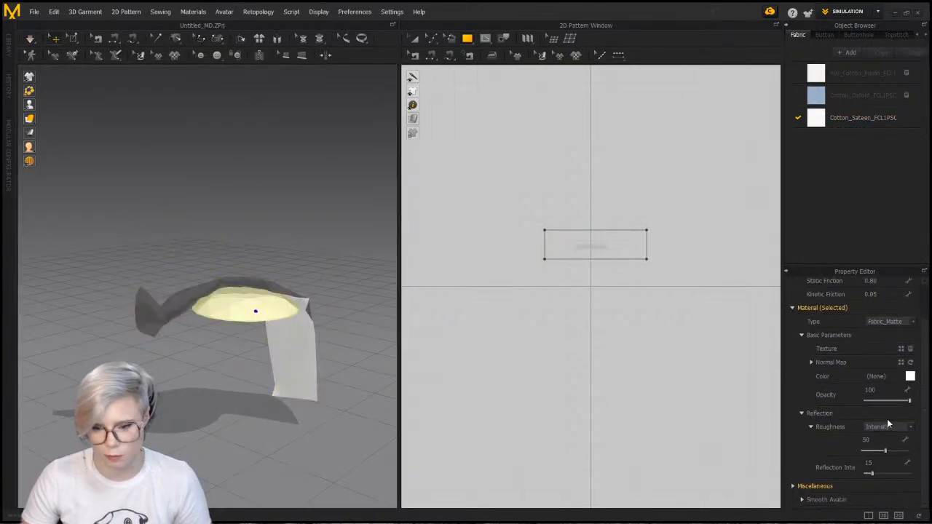
click(802, 500)
scroll(845, 498, down, 2)
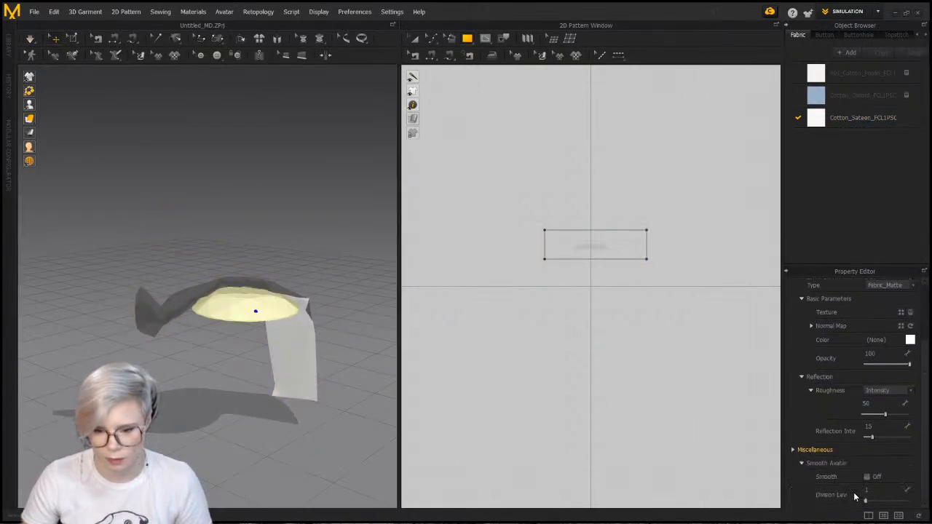
click(865, 477)
click(209, 252)
Restart the simulation and pull the draped strip over the smoothed rhinestone
mouse_move(210, 251)
right_down()
mouse_move(177, 276)
mouse_move(311, 273)
mouse_move(208, 244)
right_up()
key(space)
drag(207, 244, 155, 289)
Set the rhinestone's material type to Metal
click(154, 289)
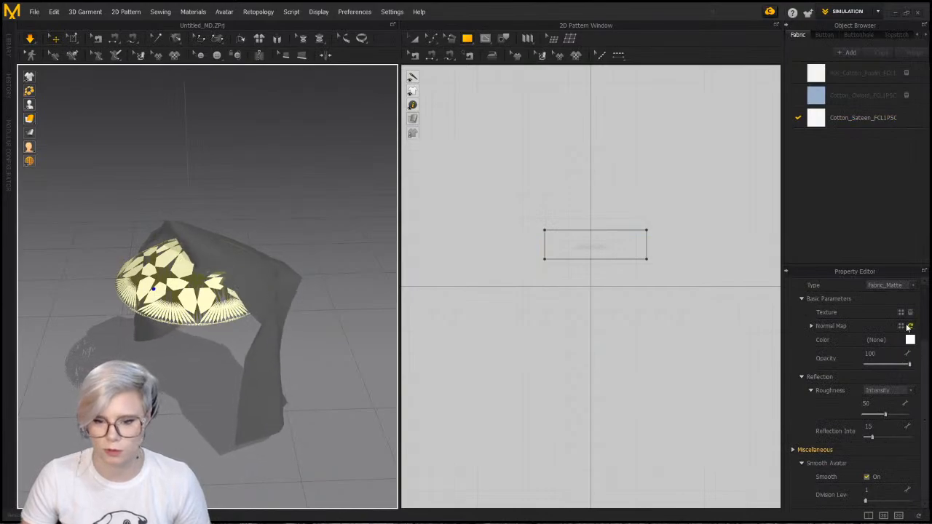
click(886, 284)
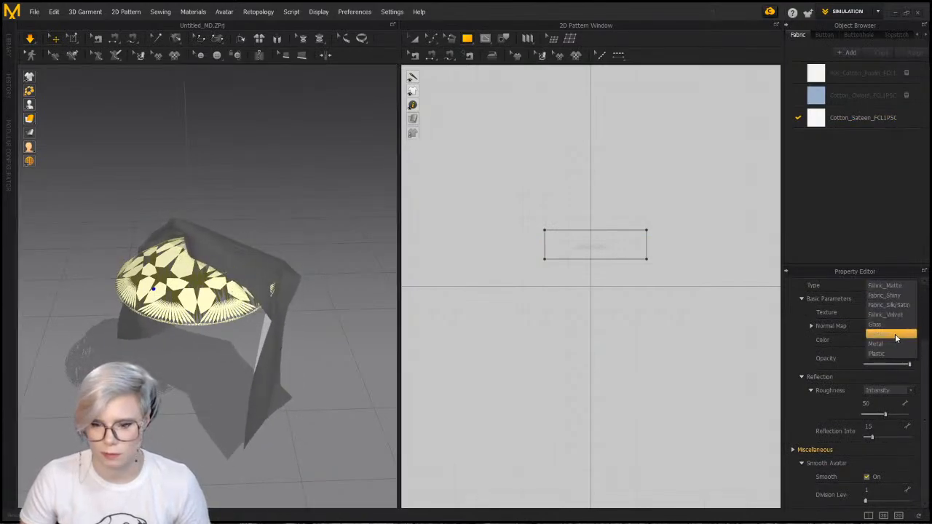
click(886, 351)
click(219, 229)
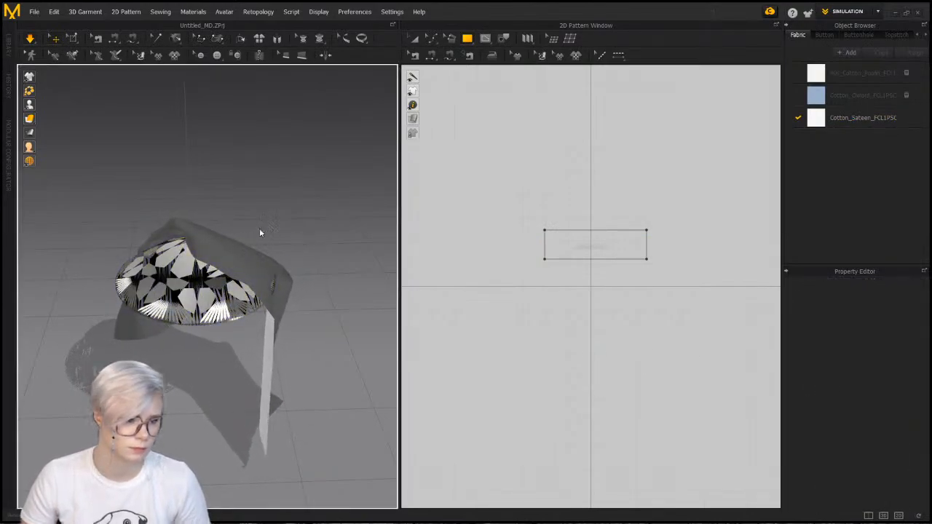
Pull the fabric strip off the metal rhinestone and let it drop to the ground during simulation
click(243, 309)
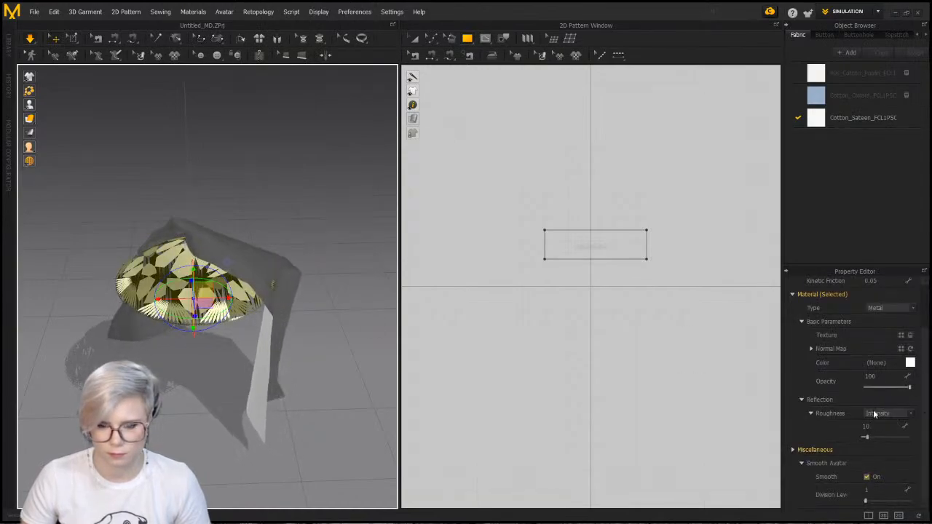
click(285, 235)
drag(262, 279, 263, 305)
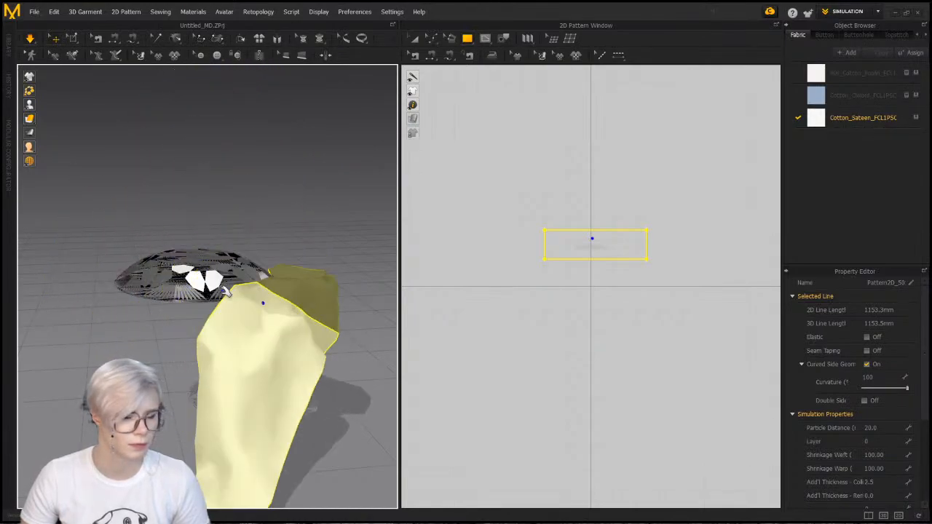
click(222, 290)
click(324, 387)
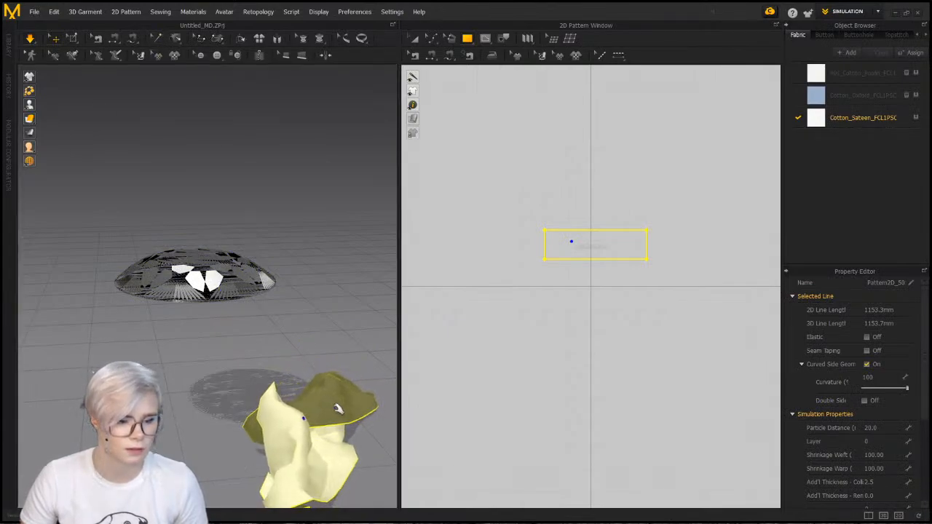
Pull the fallen strip back up against the rhinestone several times while the simulation runs
click(177, 39)
click(330, 413)
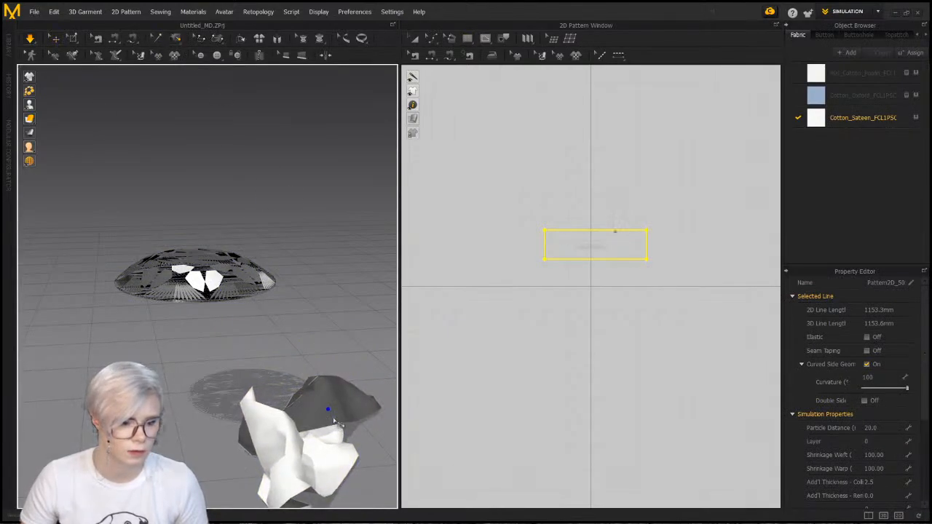
right_drag(313, 313, 339, 400)
key(q)
key(2)
right_drag(225, 312, 175, 331)
scroll(231, 329, up, 3)
scroll(271, 367, up, 2)
drag(308, 324, 267, 254)
right_drag(258, 251, 201, 233)
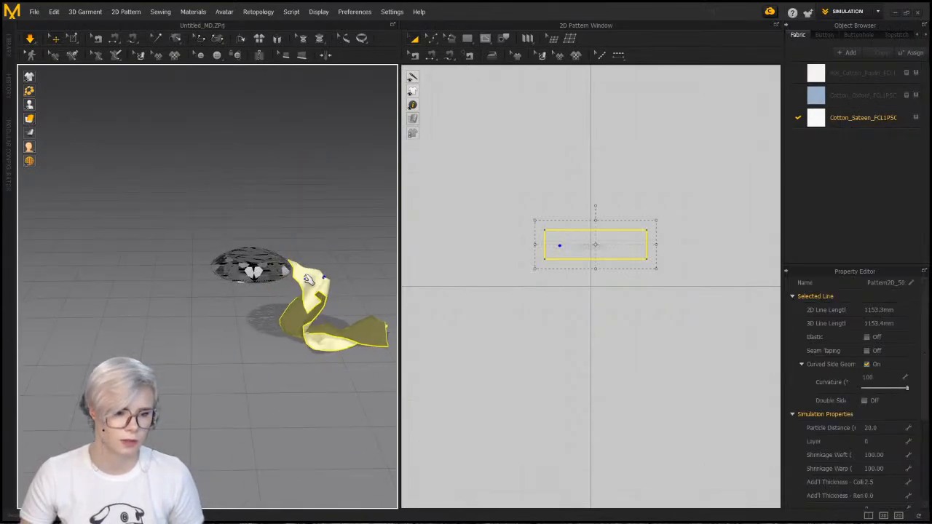
drag(308, 279, 279, 248)
right_drag(280, 247, 298, 268)
drag(327, 279, 296, 287)
Delete the fabric strip and the rhinestone to empty the scene
key(Delete)
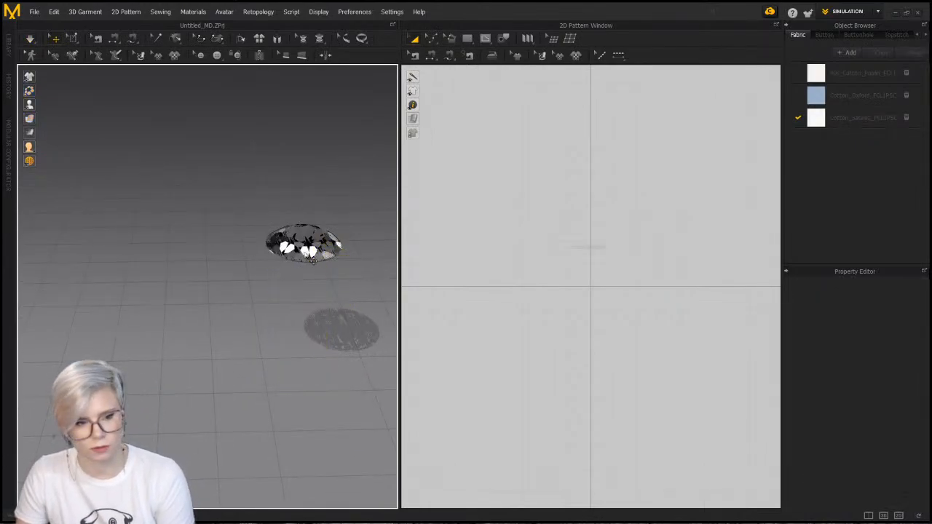
click(335, 249)
key(Delete)
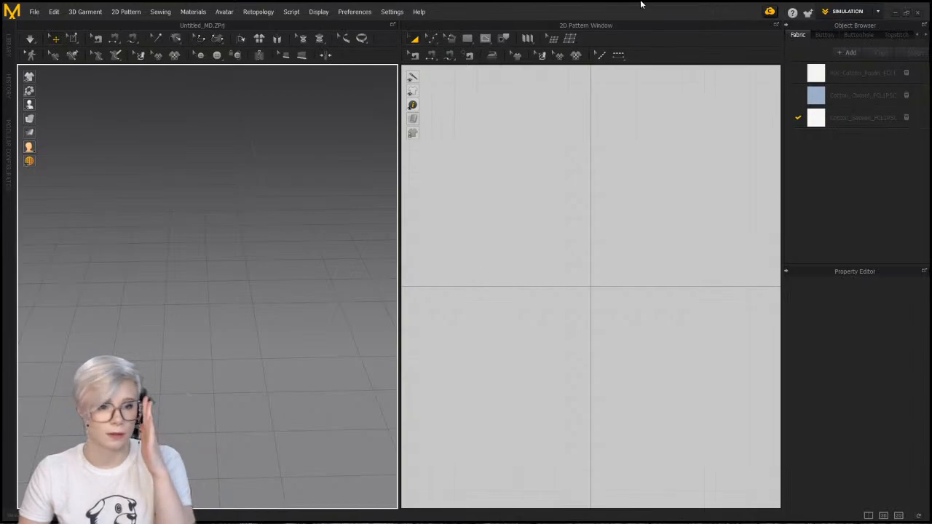
Draw a new rectangle pattern with a total outline of about 802 mm in the empty 2D workspace
click(461, 38)
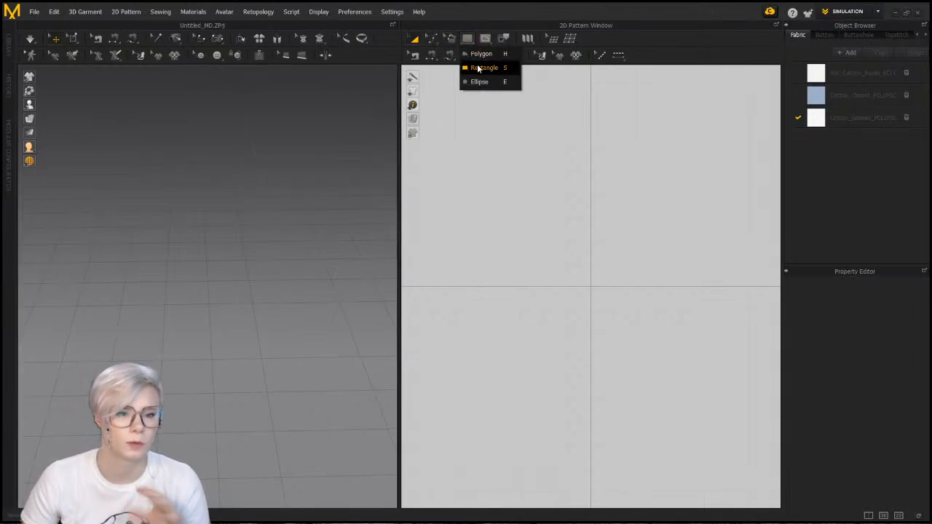
click(479, 67)
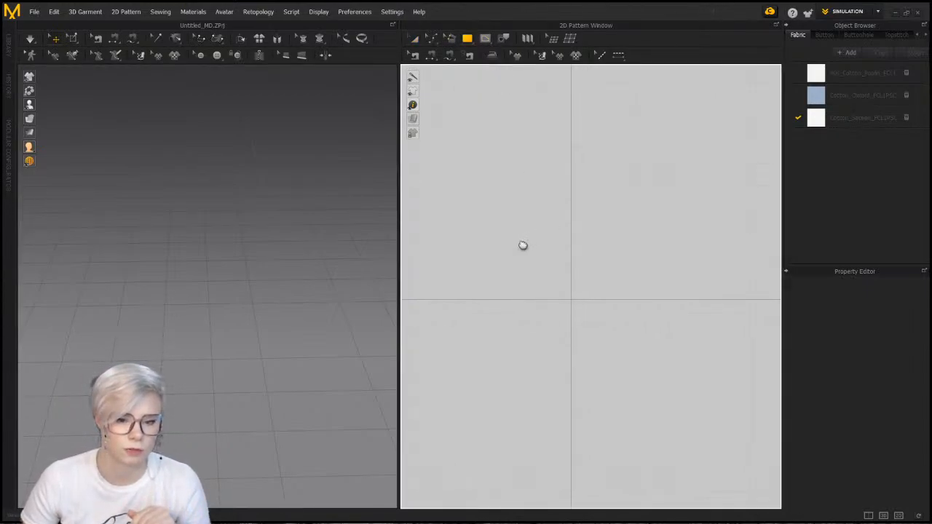
drag(587, 220, 665, 262)
right_drag(330, 236, 143, 174)
right_drag(127, 267, 101, 284)
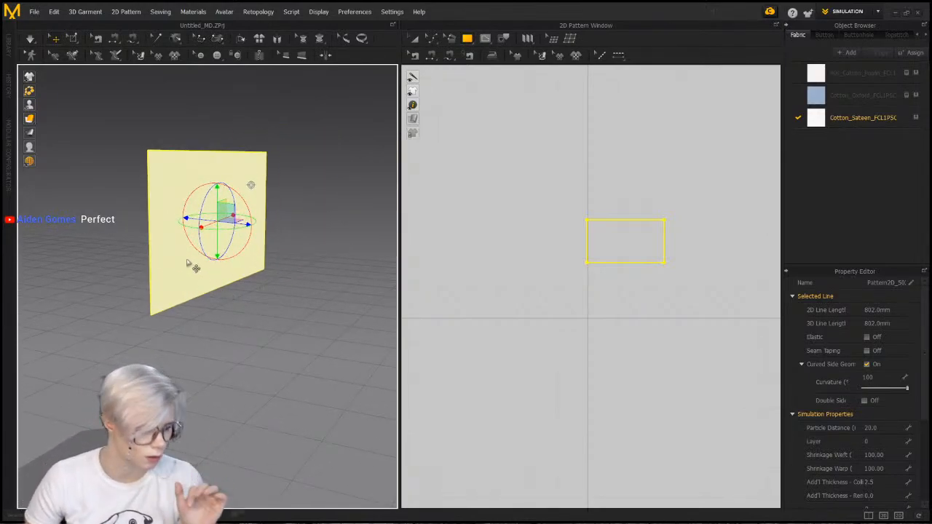
Set the fabric rectangle's pressure to 10 in its simulation properties
scroll(217, 248, up, 1)
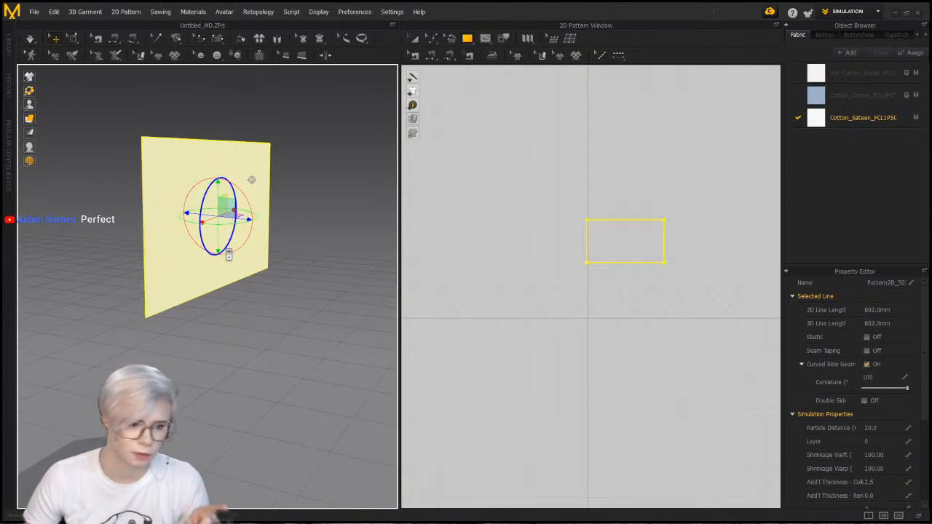
scroll(216, 248, down, 1)
scroll(216, 249, up, 1)
scroll(258, 268, up, 1)
scroll(885, 388, down, 4)
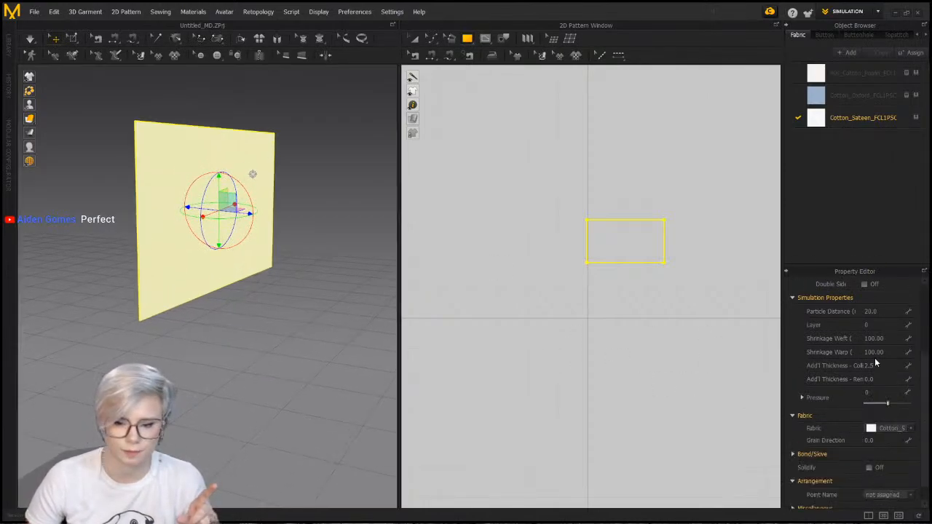
click(869, 358)
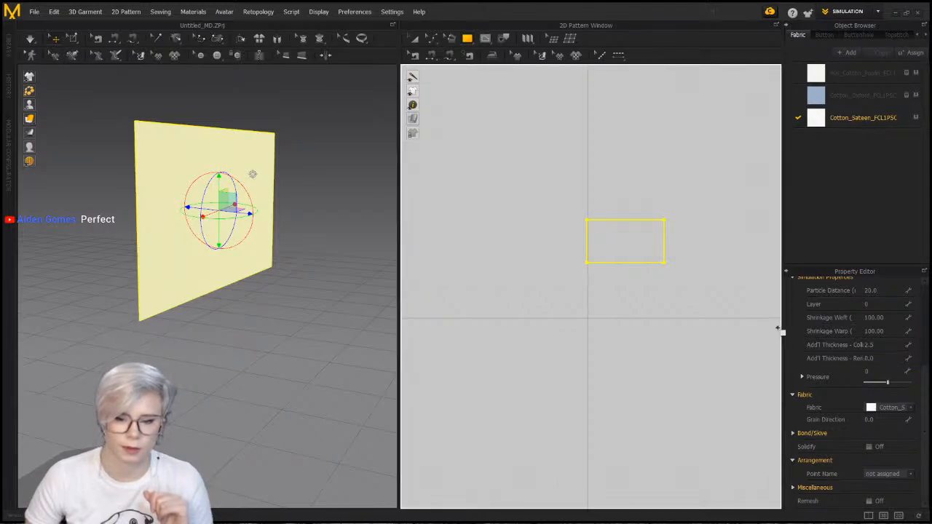
key(space)
drag(787, 331, 763, 331)
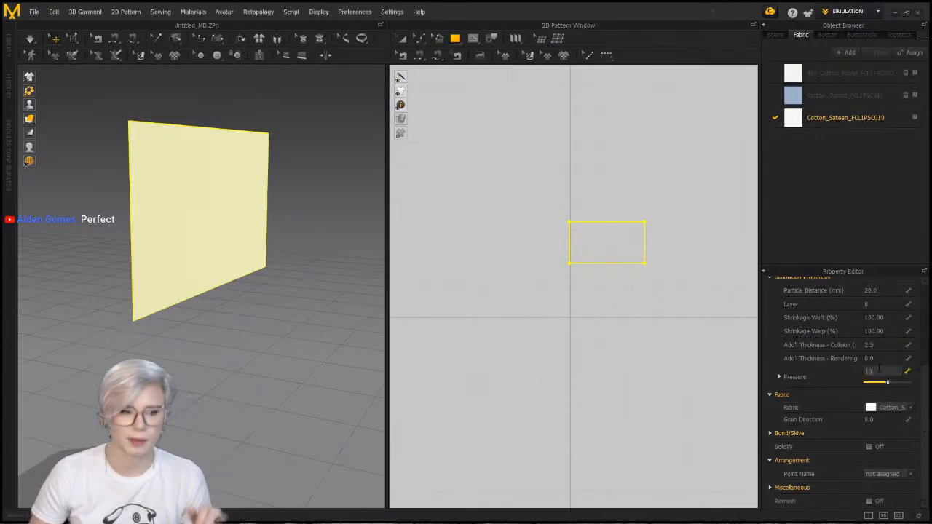
key(Return)
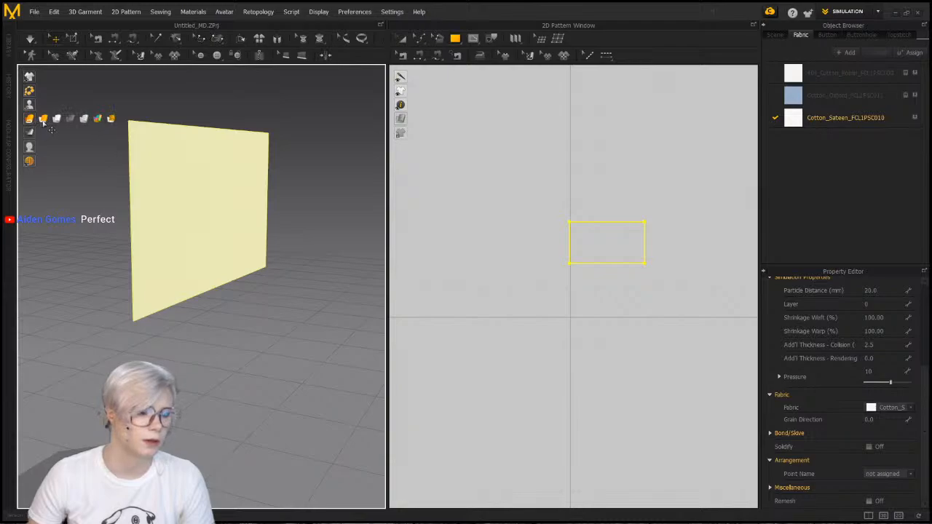
Change the 3D garment surface display to show fabric thickness, and reselect the rectangle in the 3D scene
click(41, 121)
right_drag(156, 132, 179, 157)
scroll(179, 159, up, 2)
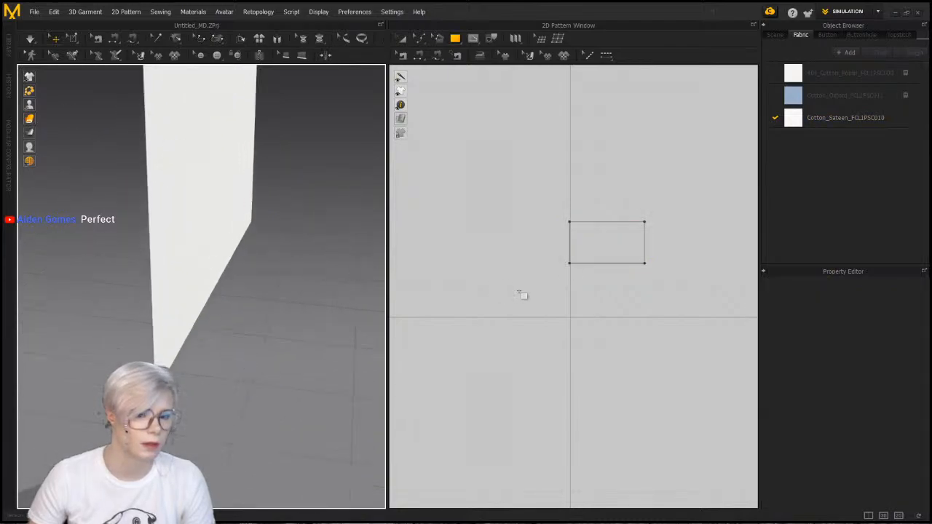
click(154, 180)
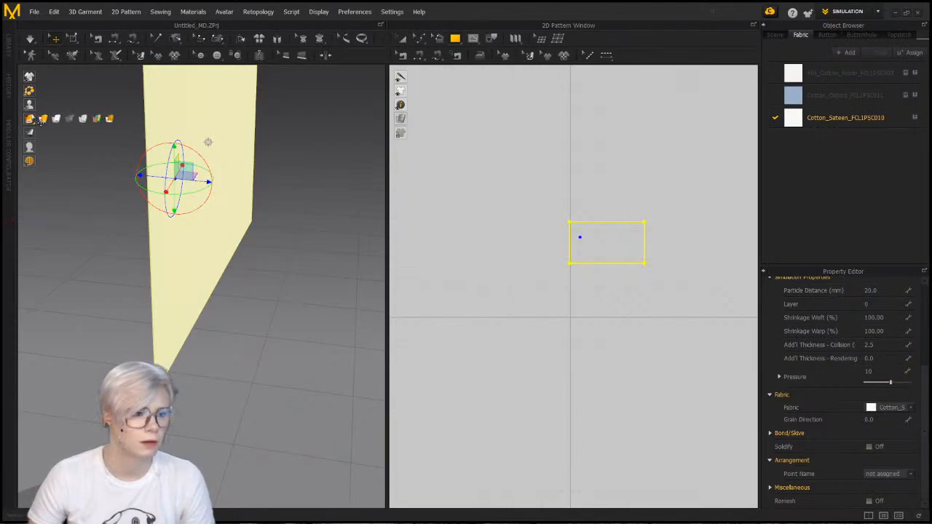
right_drag(349, 231, 326, 210)
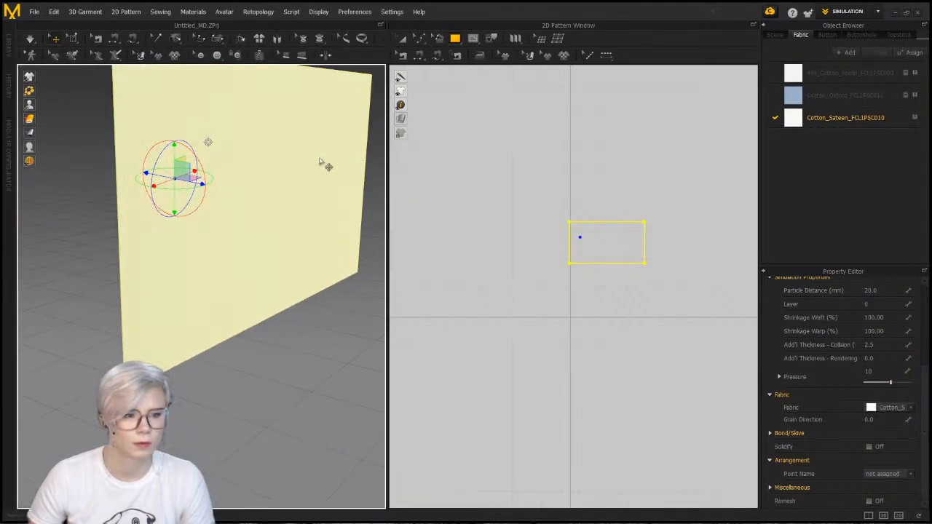
right_drag(320, 162, 237, 302)
Simulate the pressurised rectangle briefly, then stop and reposition it in the 3D scene
key(space)
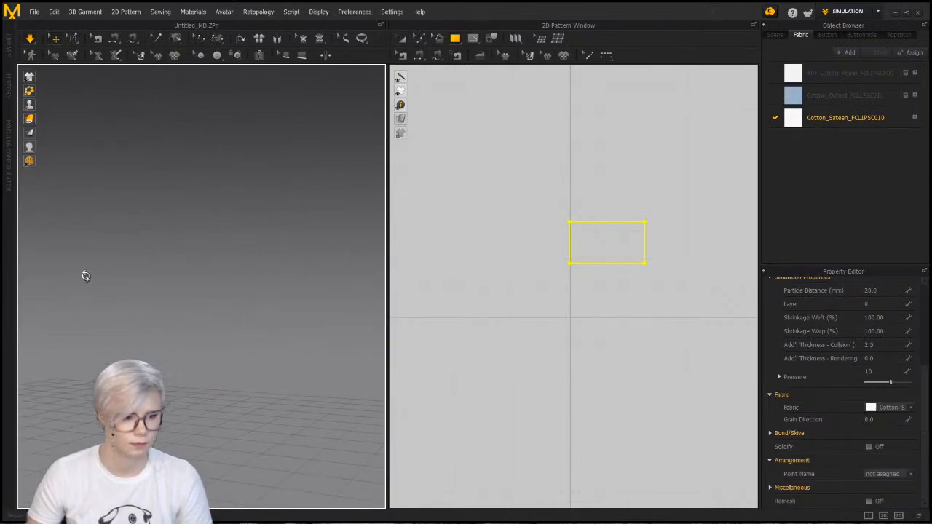
right_drag(253, 418, 374, 348)
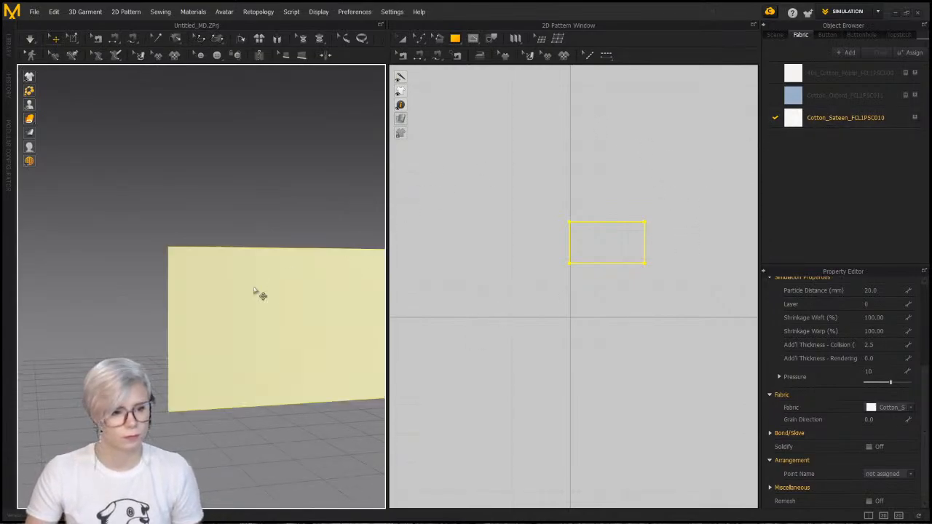
drag(252, 283, 240, 249)
right_drag(241, 249, 246, 290)
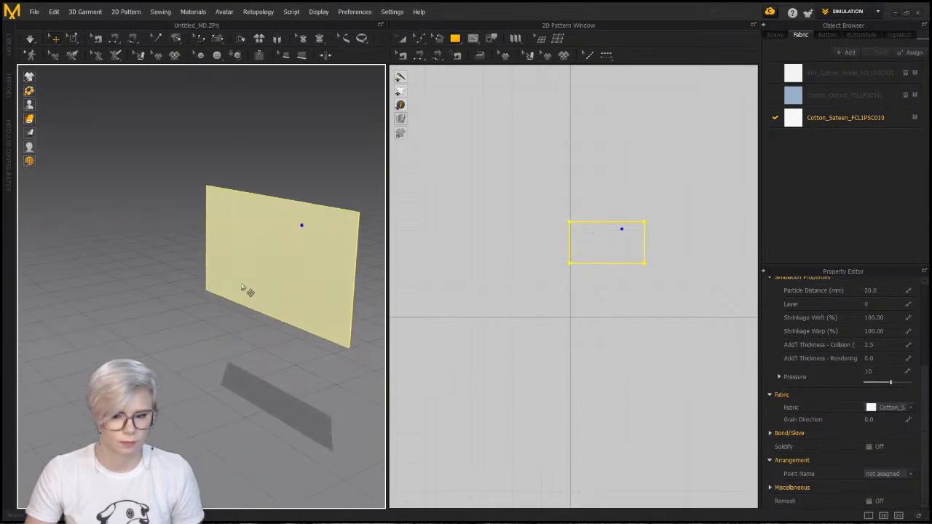
Re-enter 10 as the selected rectangle's pressure value
double_click(871, 371)
text(1)
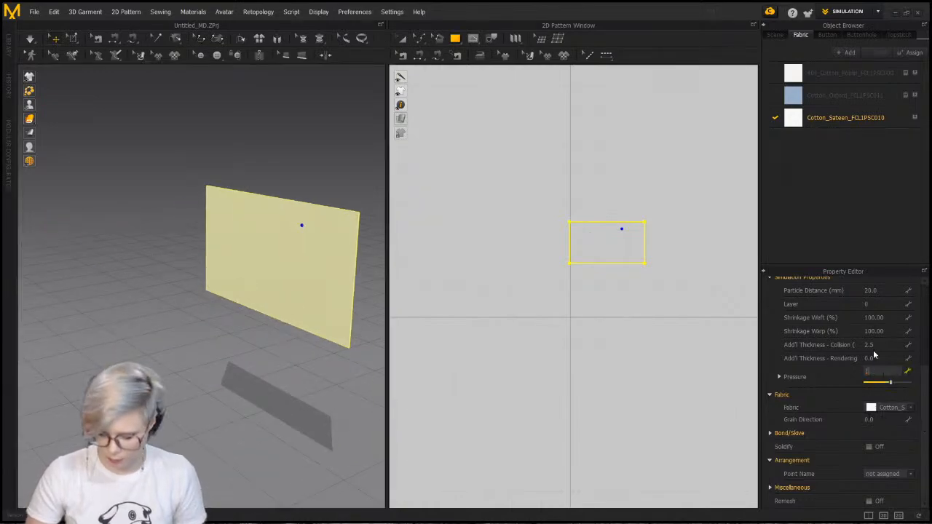
text(0)
key(Return)
click(883, 373)
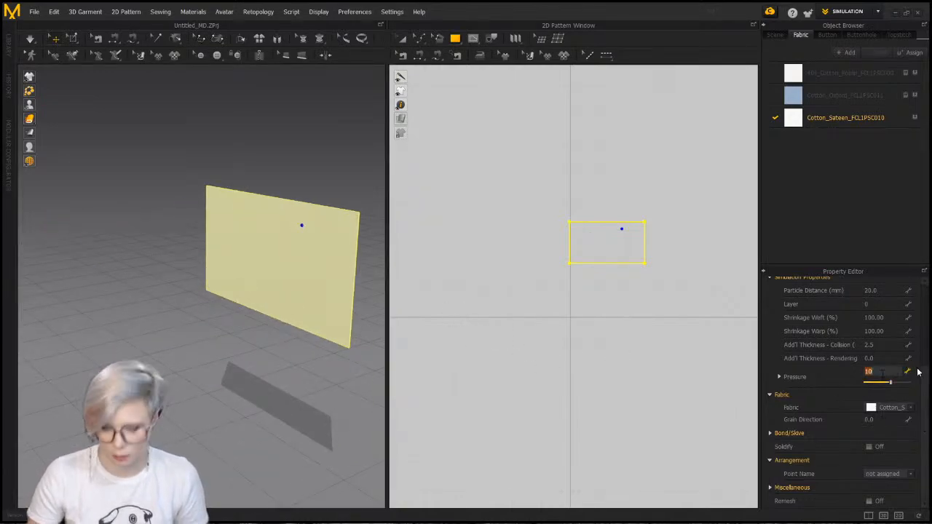
text(1)
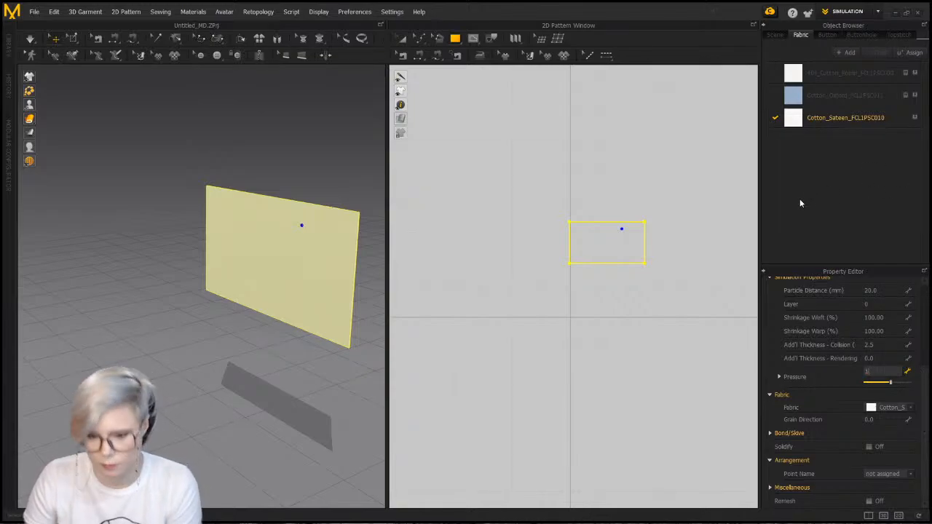
text(0)
Set the rectangle's additional rendering thickness to 10 and its pressure to 0
click(877, 358)
text(10)
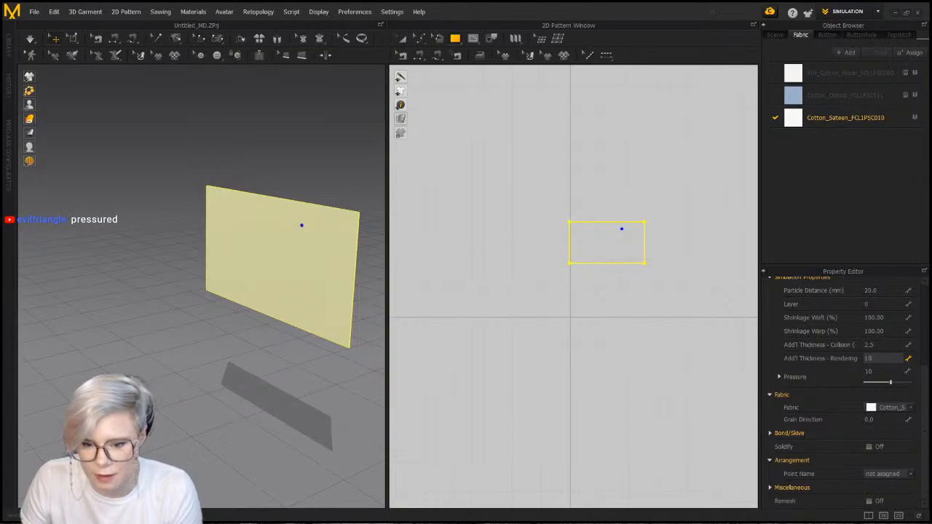
key(Return)
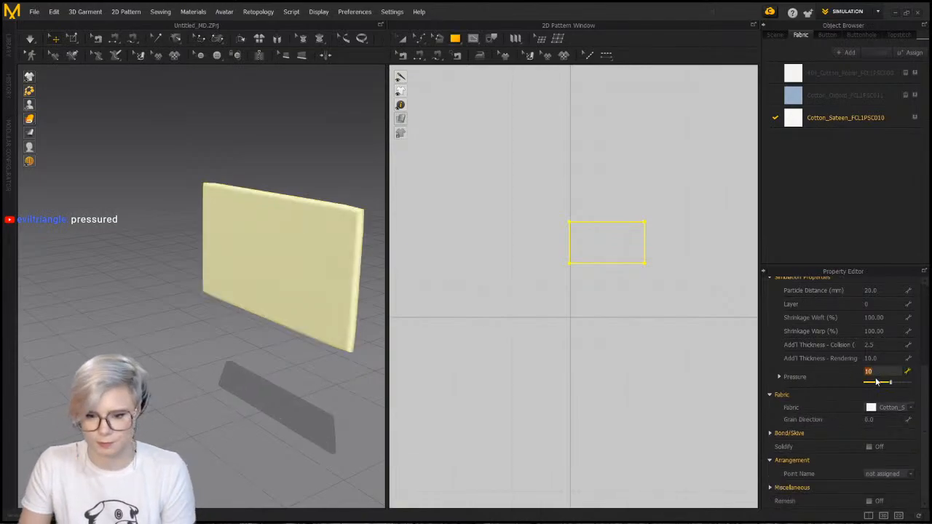
text(0)
Turn off Curved Side Geometry for the thick fabric rectangle and view its edges from several angles
right_drag(152, 342, 227, 320)
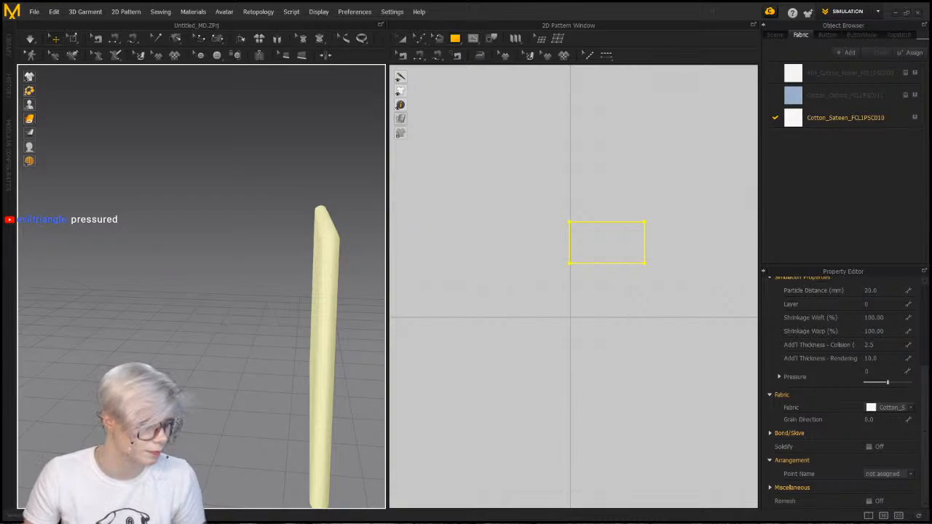
right_drag(198, 361, 110, 237)
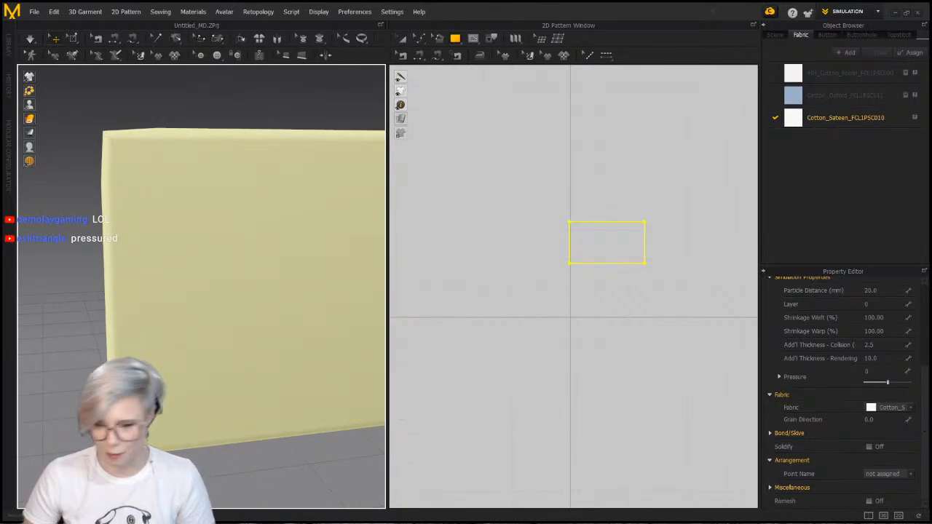
right_drag(289, 256, 306, 292)
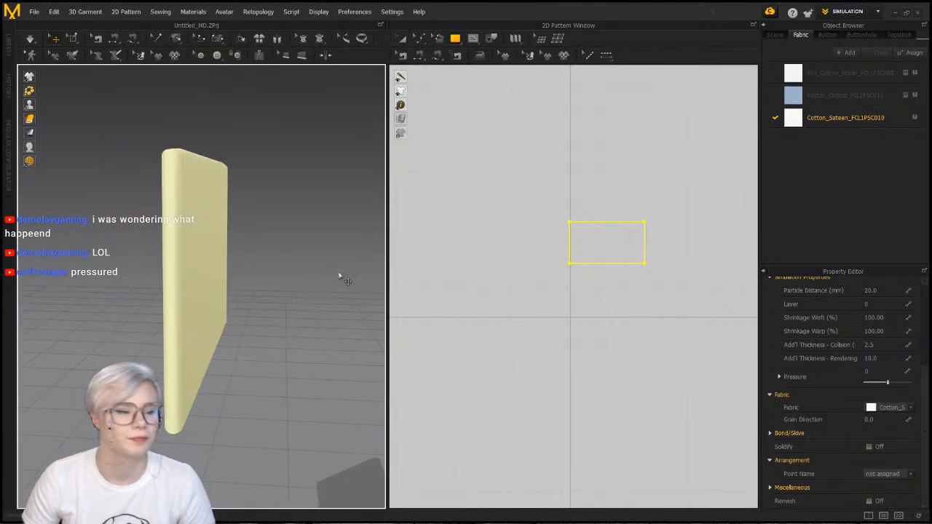
scroll(889, 407, up, 2)
scroll(856, 360, up, 1)
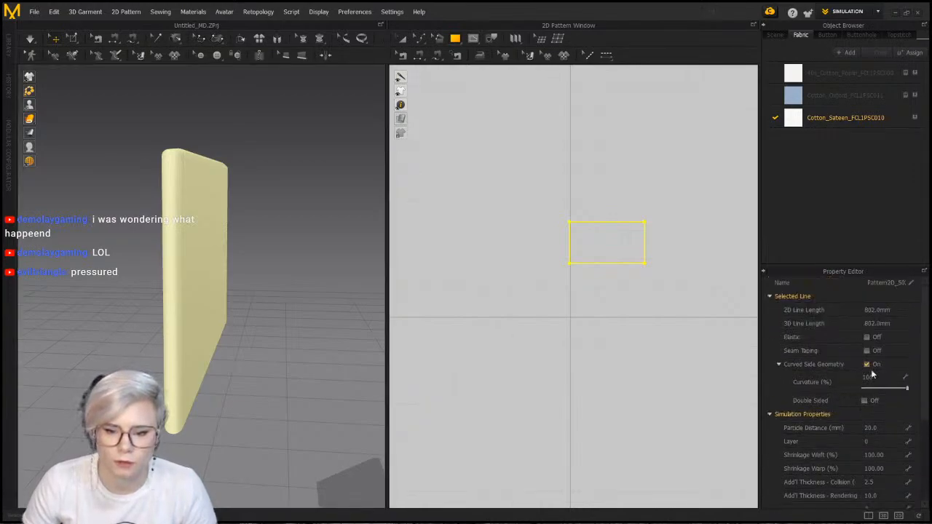
click(867, 364)
mouse_move(323, 281)
right_down()
mouse_move(246, 279)
mouse_move(221, 299)
mouse_move(326, 292)
mouse_move(246, 264)
mouse_move(324, 293)
mouse_move(340, 273)
mouse_move(308, 272)
right_up()
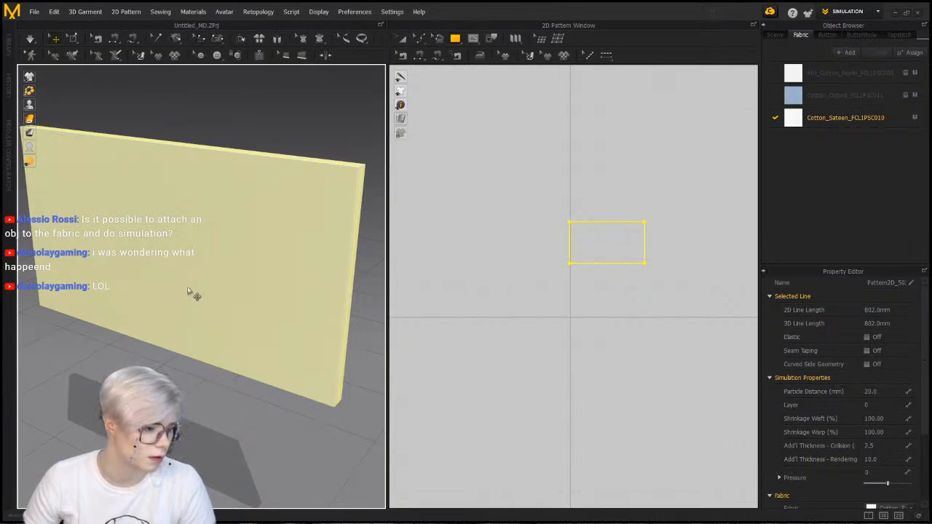
Box-select a band of mesh along the upper edge of the fabric rectangle
scroll(180, 227, up, 1)
right_drag(179, 227, 220, 212)
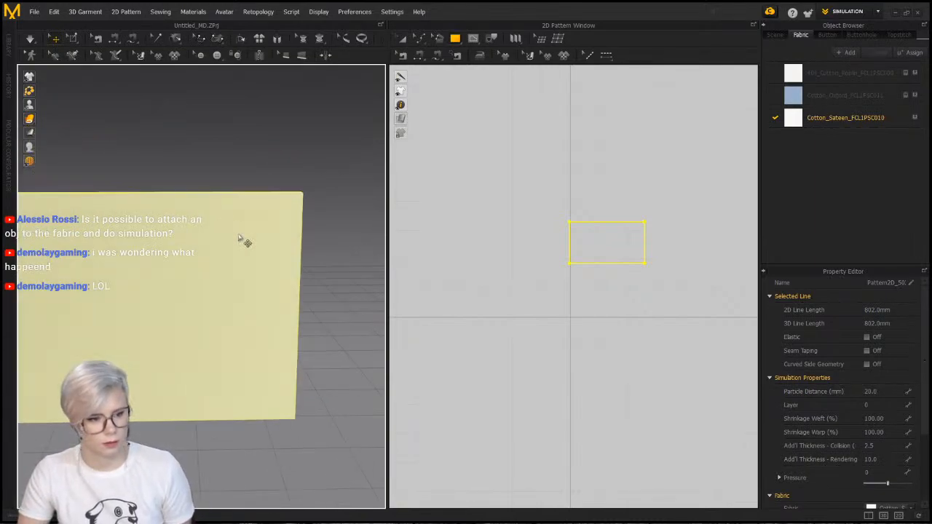
middle_drag(239, 234, 352, 246)
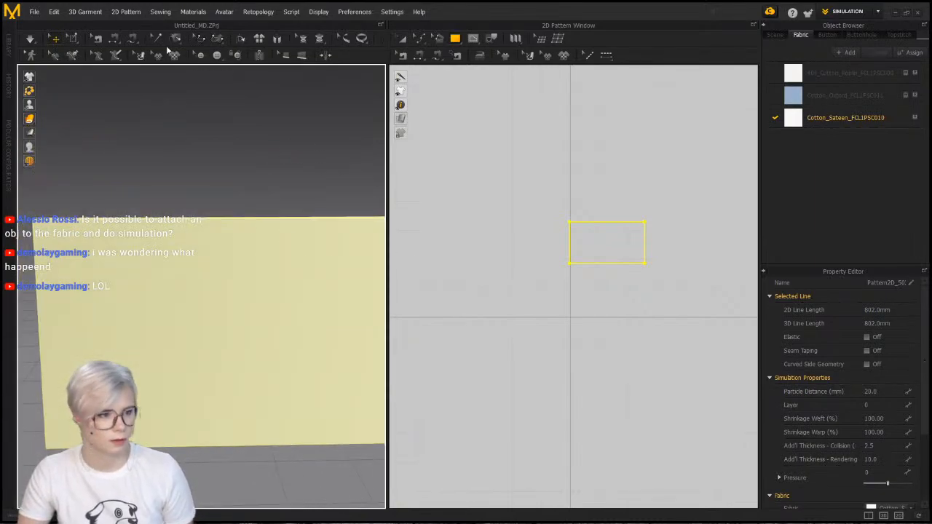
click(73, 38)
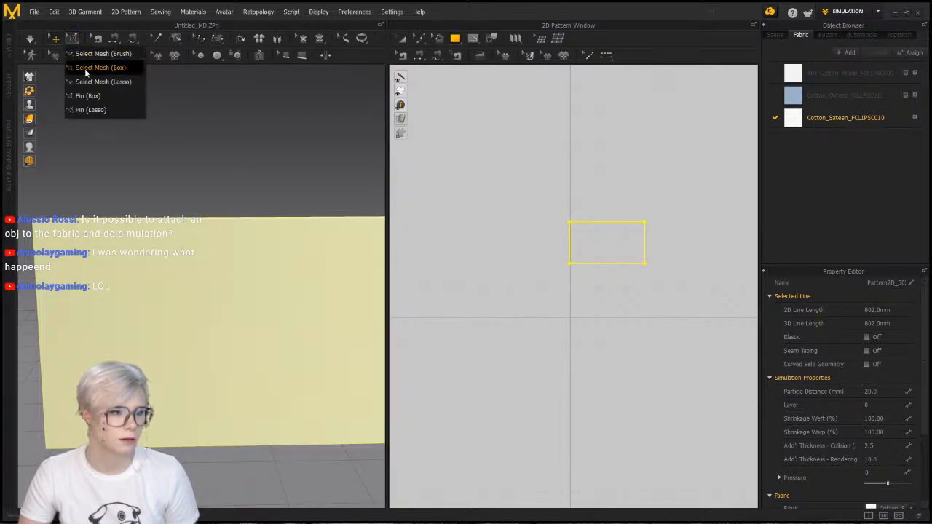
click(85, 68)
drag(44, 209, 410, 276)
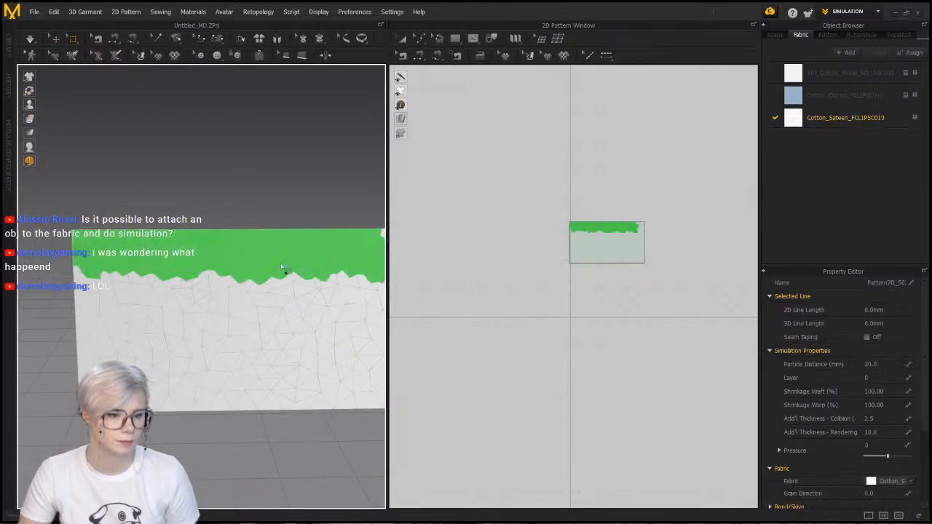
Import an OBJ file with the Open load type as a trim, using the mm (Default) scale
middle_drag(264, 242, 265, 194)
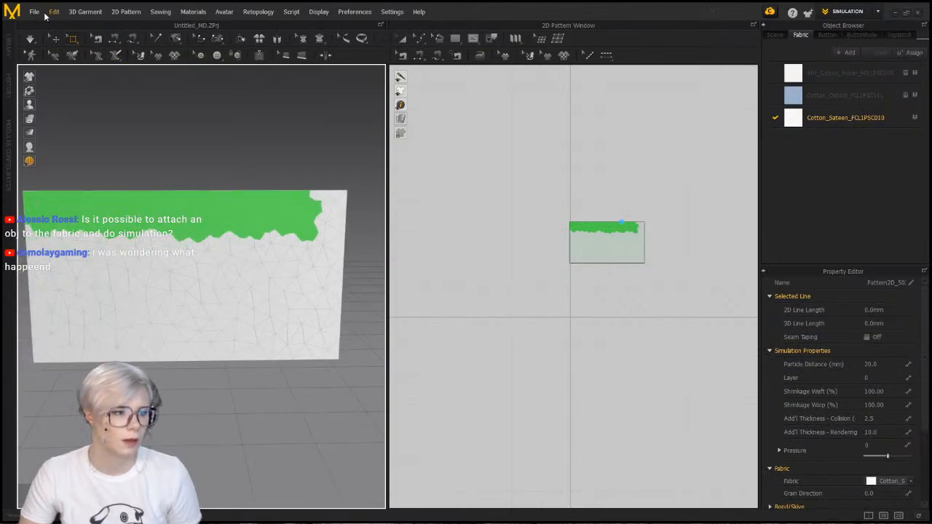
click(34, 11)
mouse_move(62, 126)
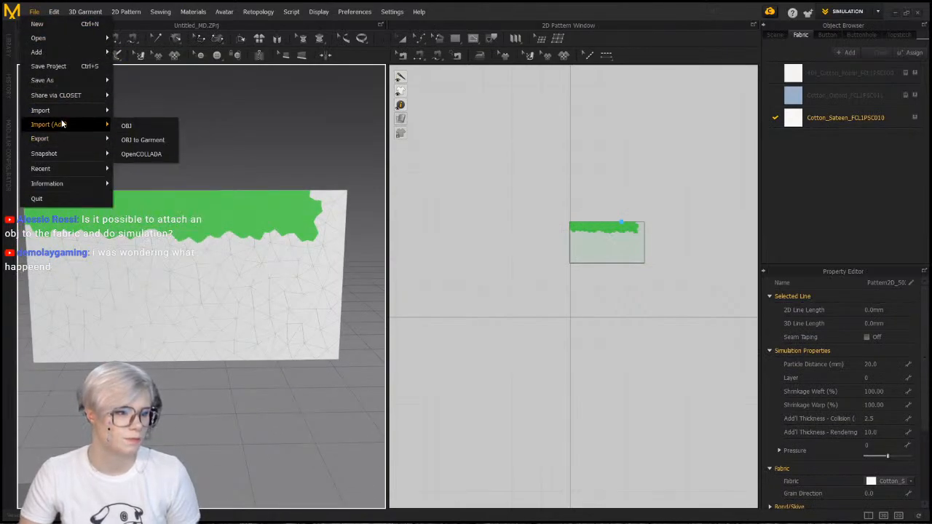
mouse_move(67, 108)
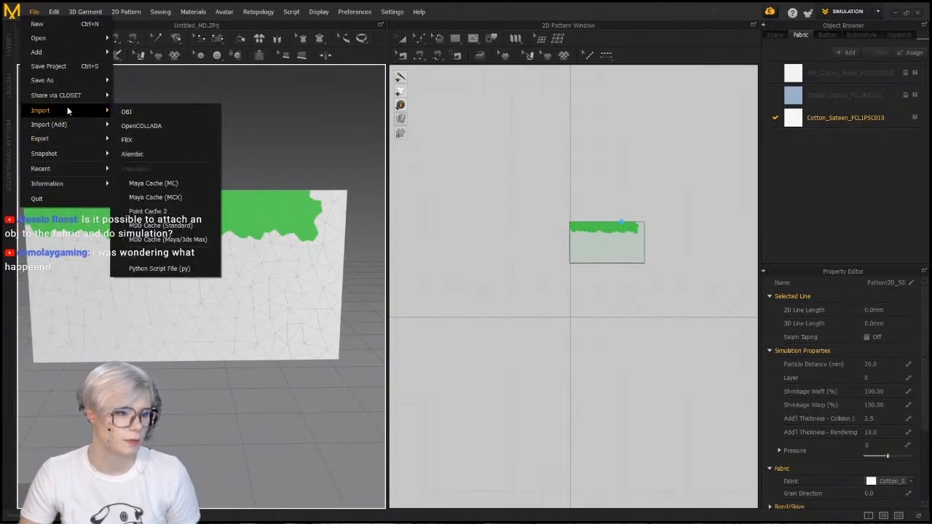
click(137, 115)
click(110, 80)
click(389, 240)
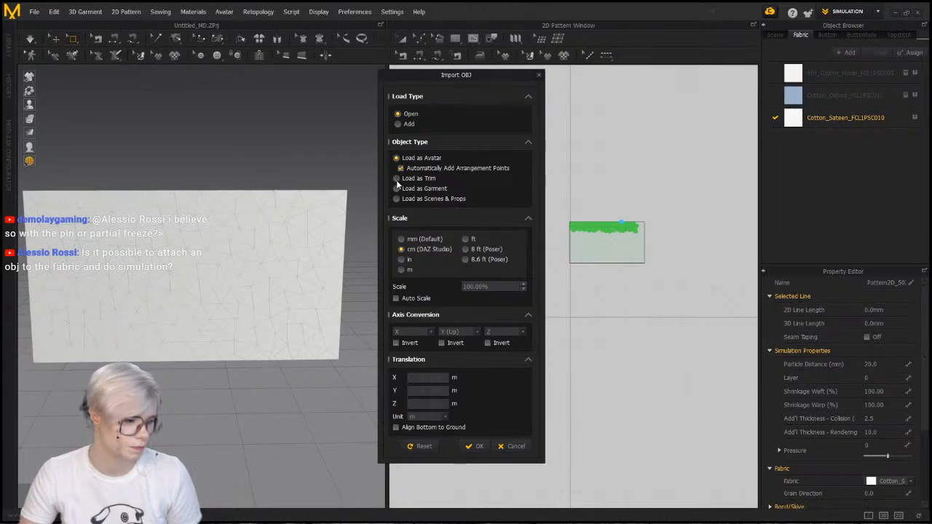
click(403, 179)
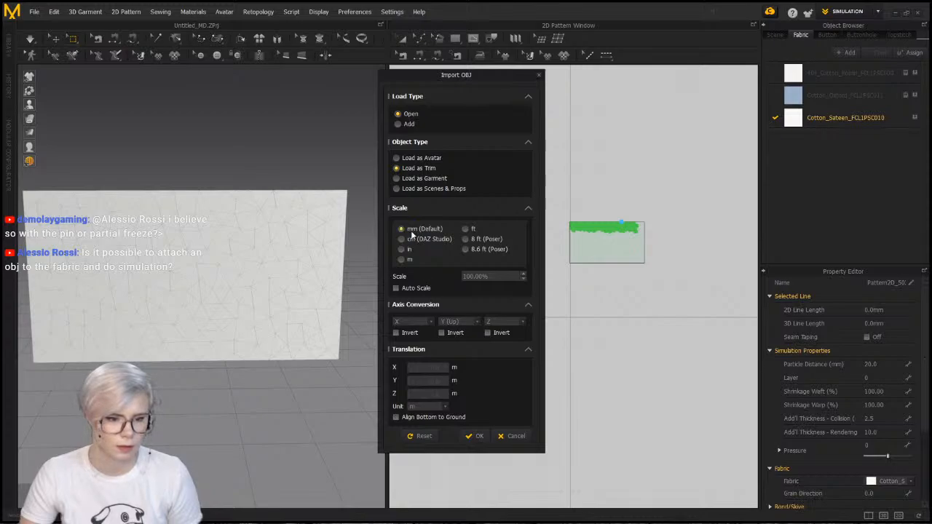
click(475, 435)
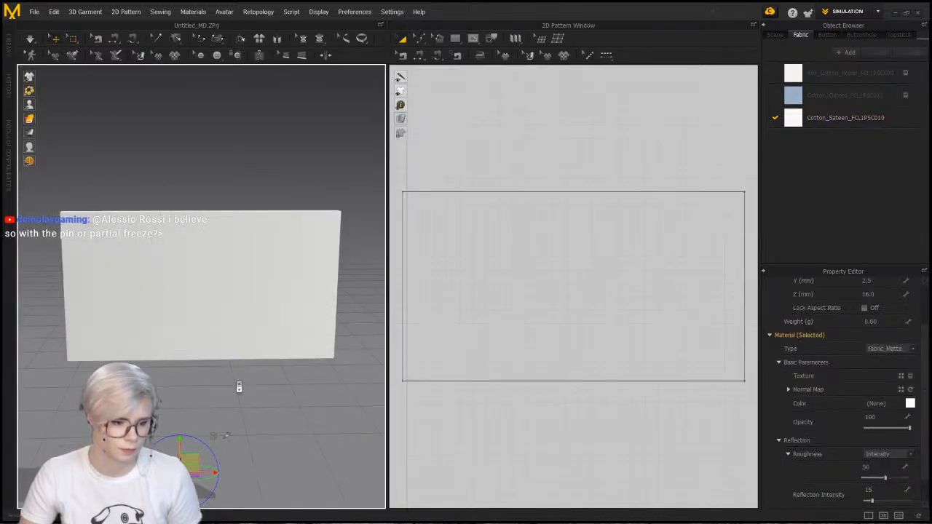
Place the imported trim on the front face of the fabric rectangle and set its material colour to a muted dark red
click(243, 392)
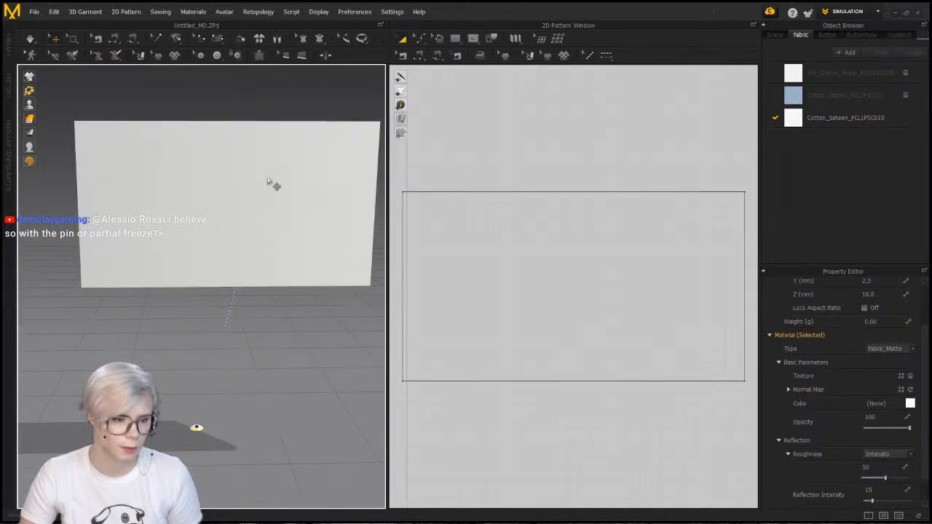
click(273, 191)
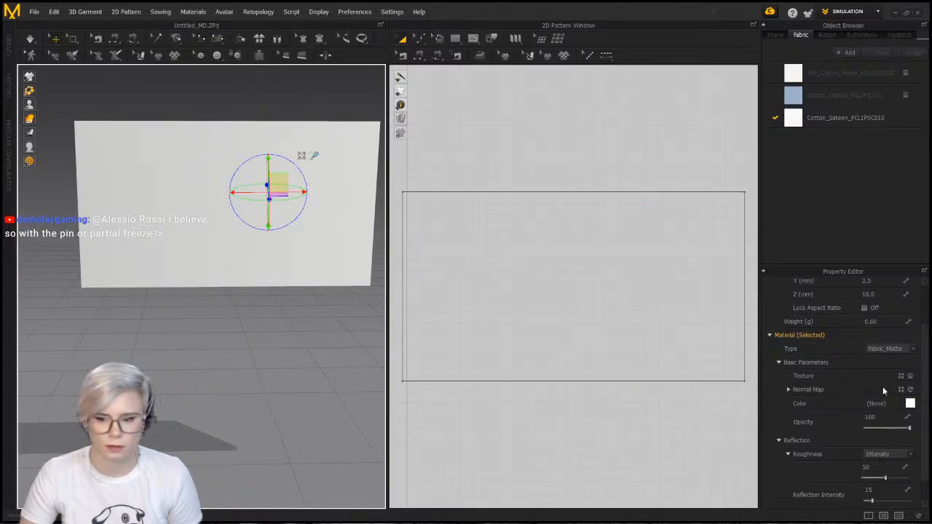
click(908, 406)
click(448, 169)
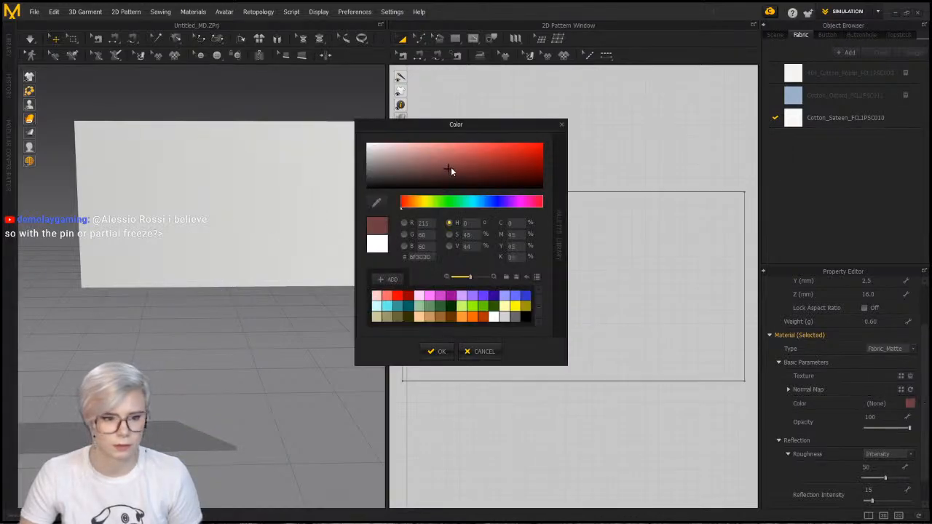
click(436, 351)
Set the fabric rectangle's additional rendering thickness to 0 mm to expose the red trim on its front face
right_drag(350, 277, 373, 264)
click(536, 334)
click(886, 461)
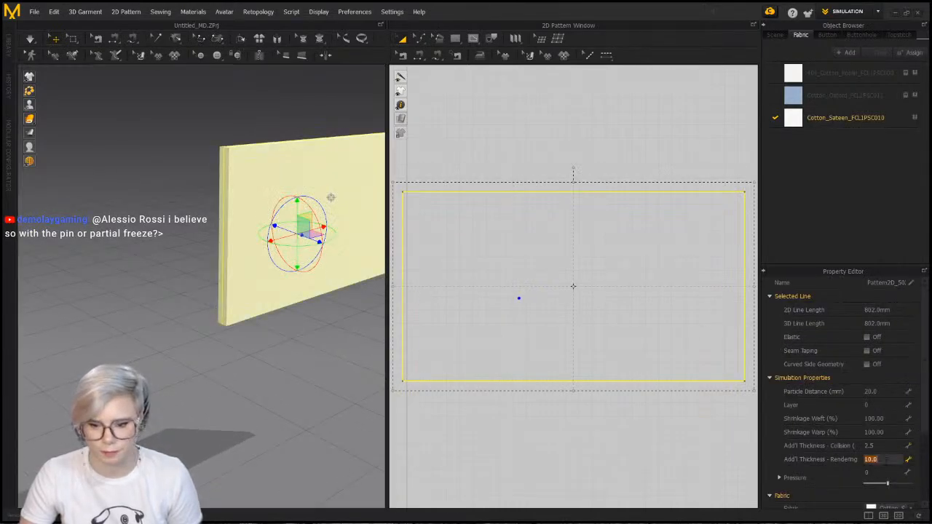
text(0)
key(Return)
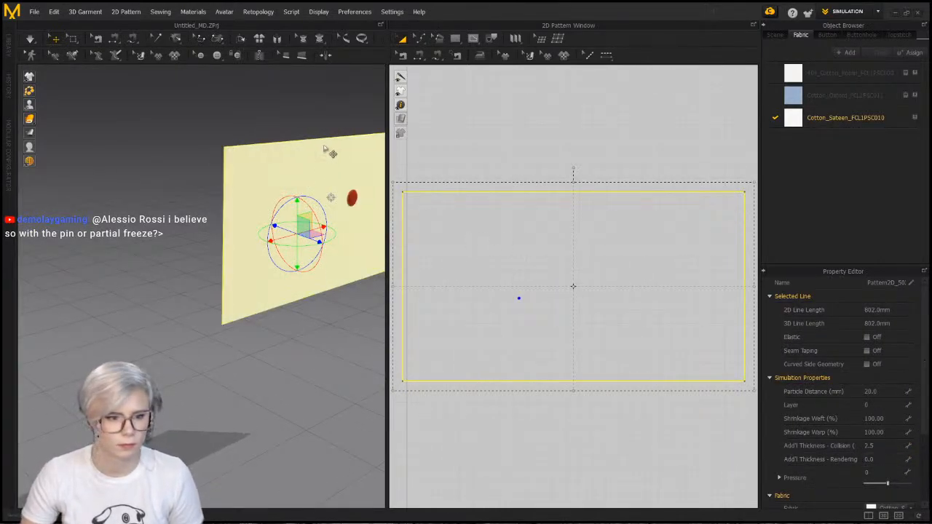
Examine the red trim up close on the fabric rectangle and delete it
right_drag(326, 149, 181, 173)
scroll(224, 174, up, 2)
middle_drag(291, 224, 211, 268)
scroll(212, 268, up, 5)
right_drag(212, 268, 196, 242)
click(230, 87)
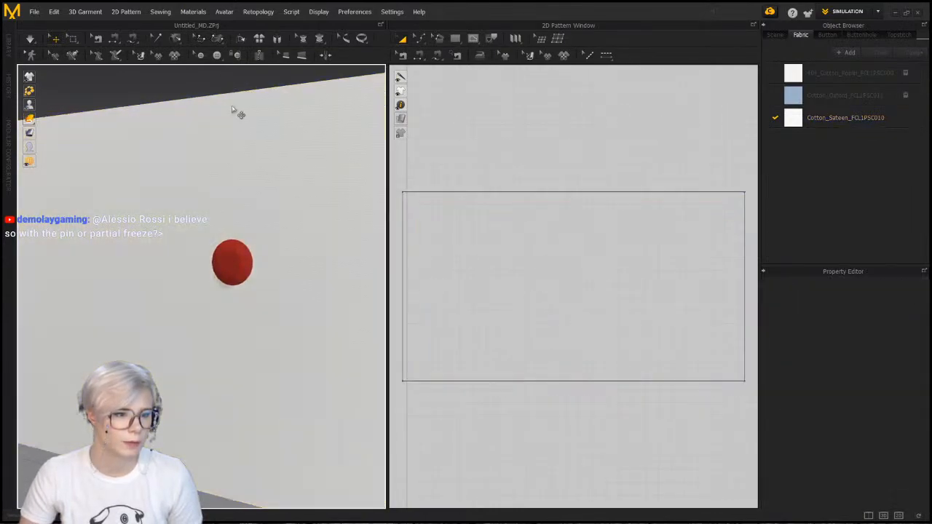
click(225, 263)
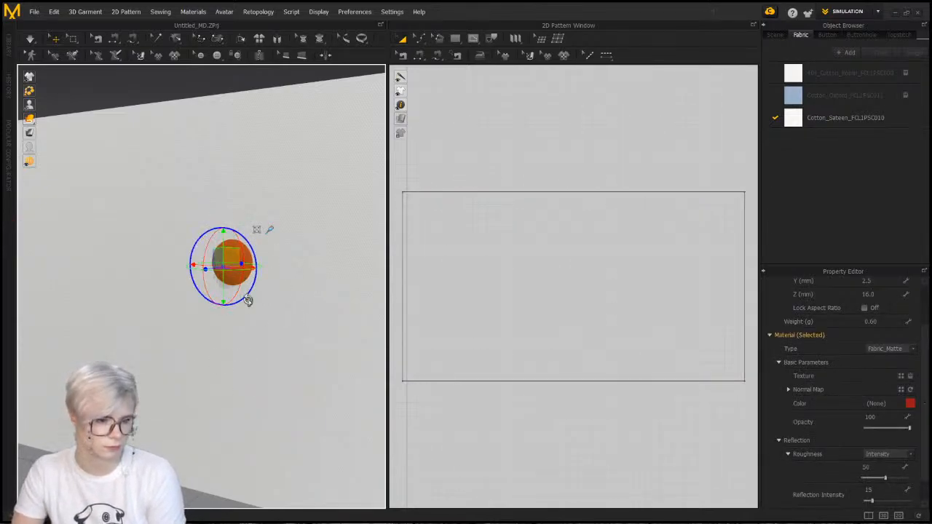
right_drag(201, 318, 245, 307)
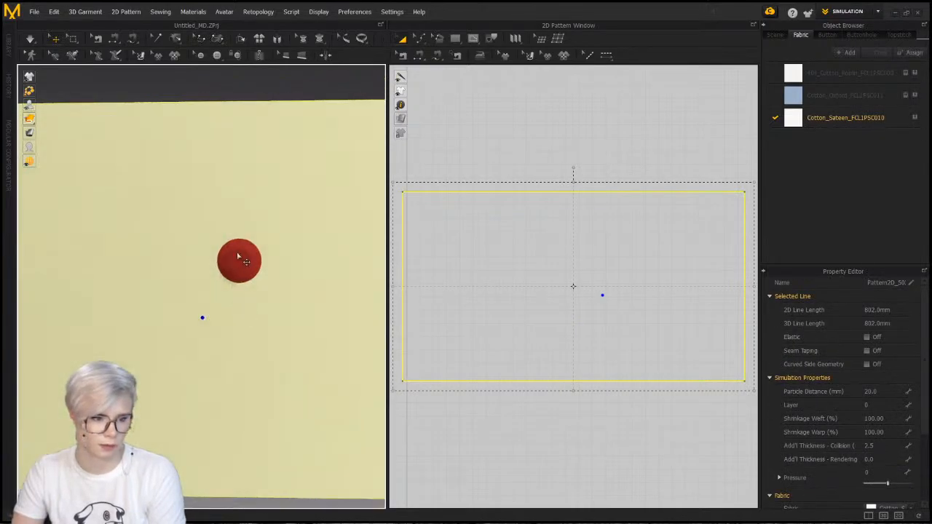
click(237, 254)
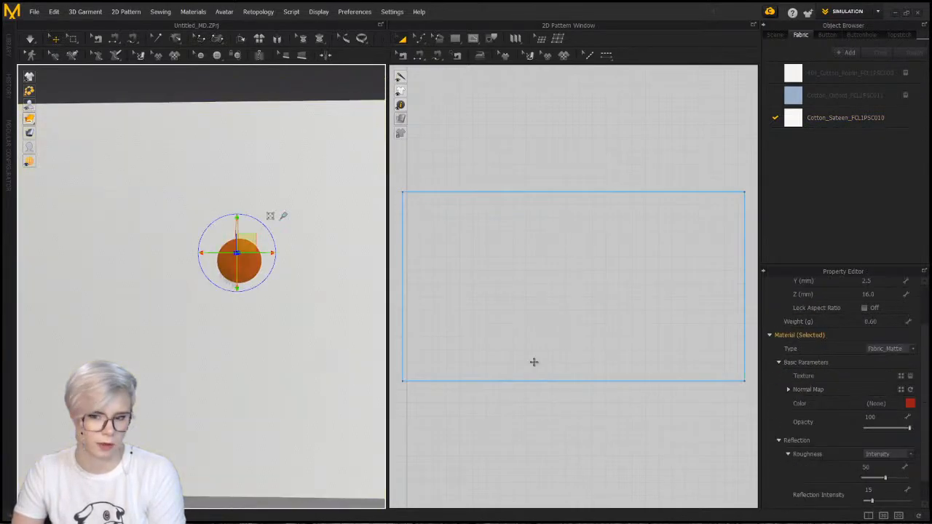
click(828, 35)
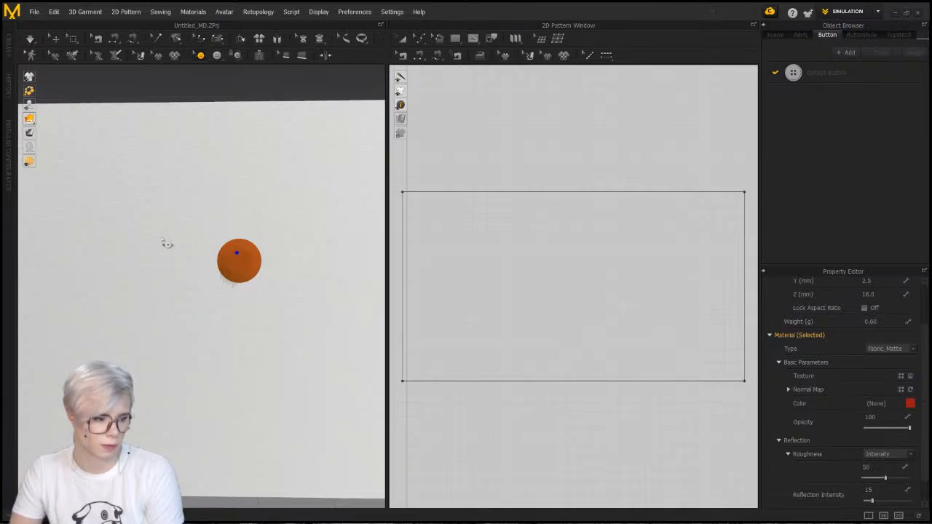
key(Delete)
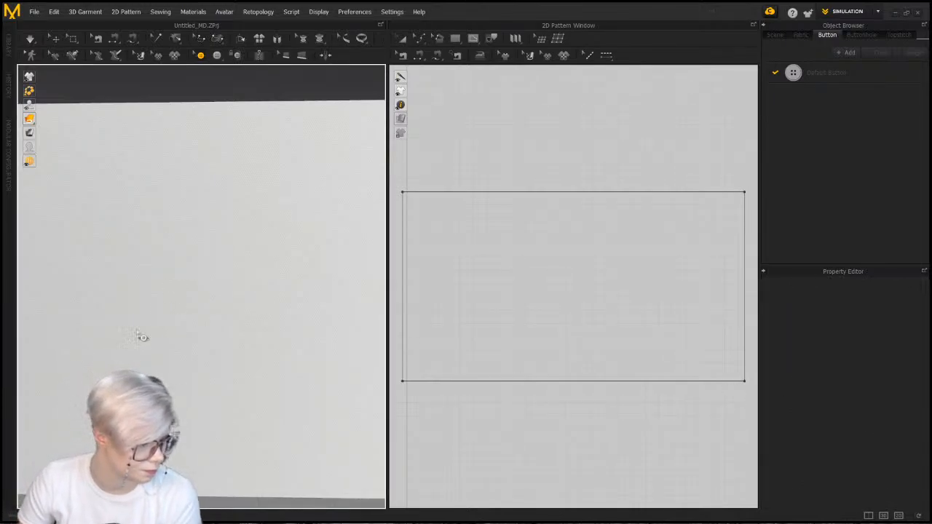
Delete the fabric rectangle pattern to empty the scene
scroll(157, 361, down, 5)
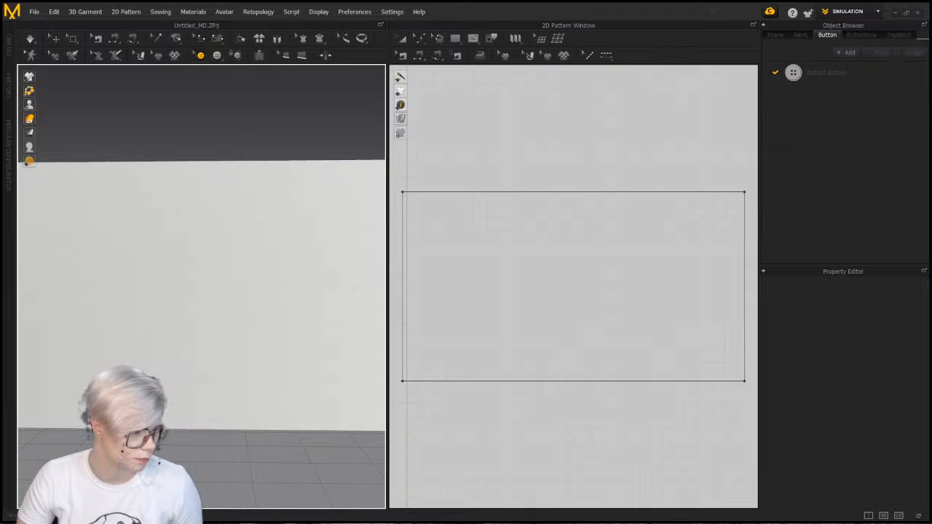
click(150, 274)
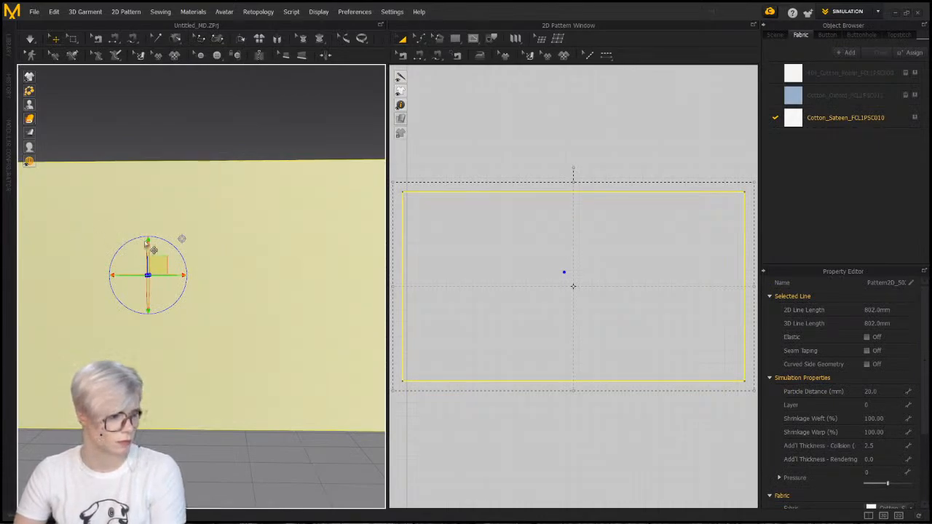
key(Delete)
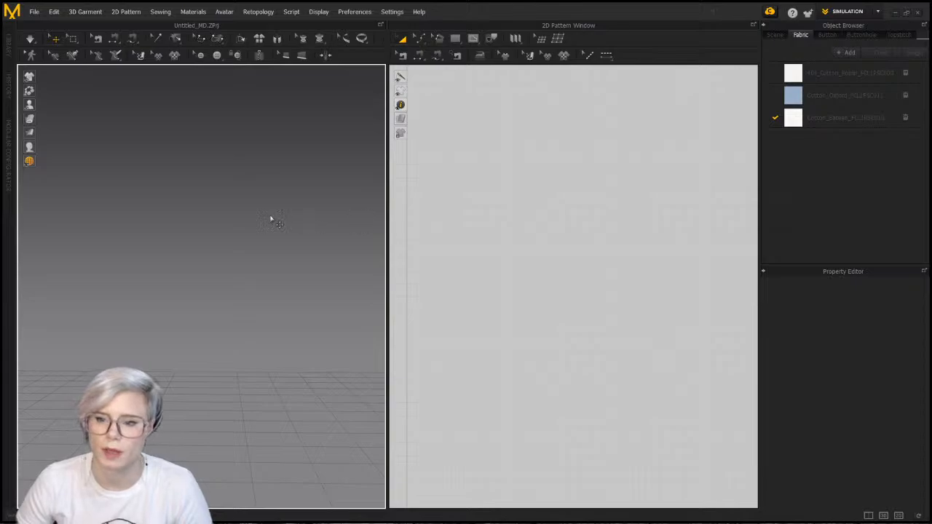
mouse_move(233, 220)
right_down()
mouse_move(172, 238)
mouse_move(217, 225)
right_up()
Open the library's Garment folder and load the T-shirt garment file
click(7, 45)
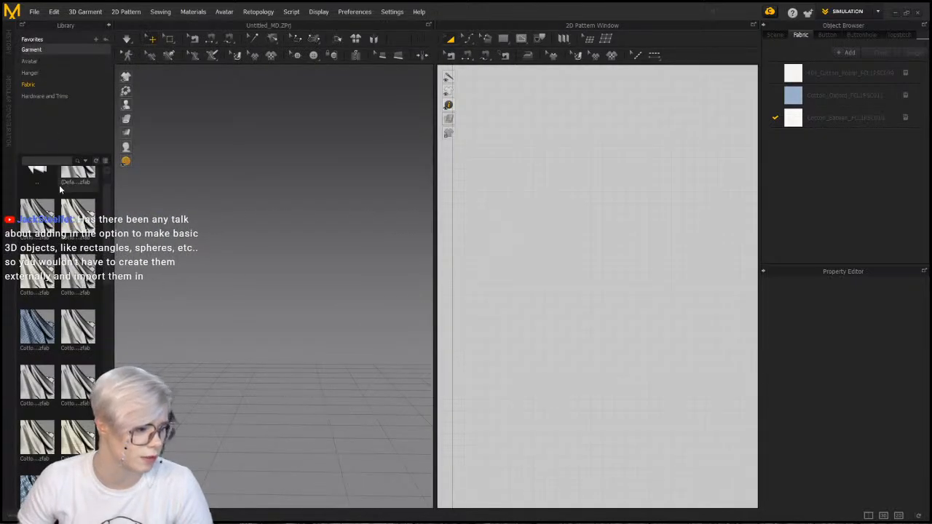
click(44, 49)
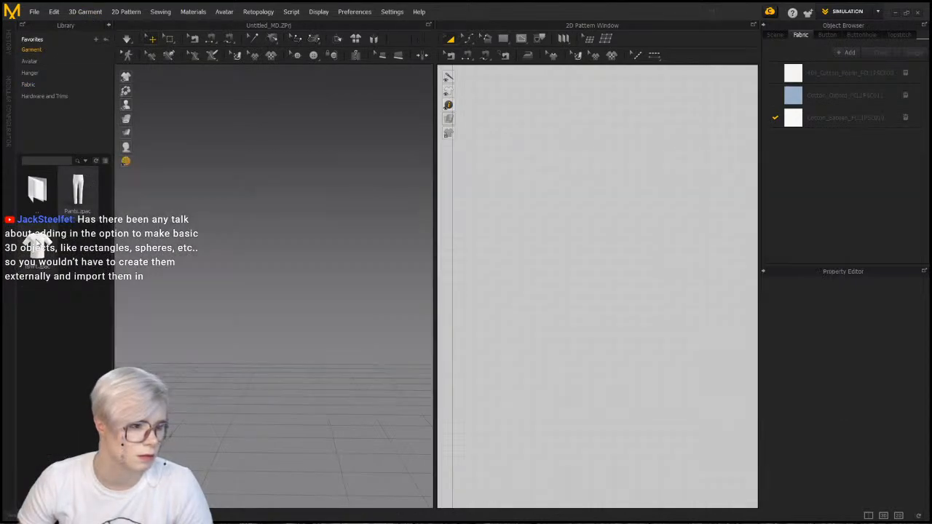
double_click(36, 243)
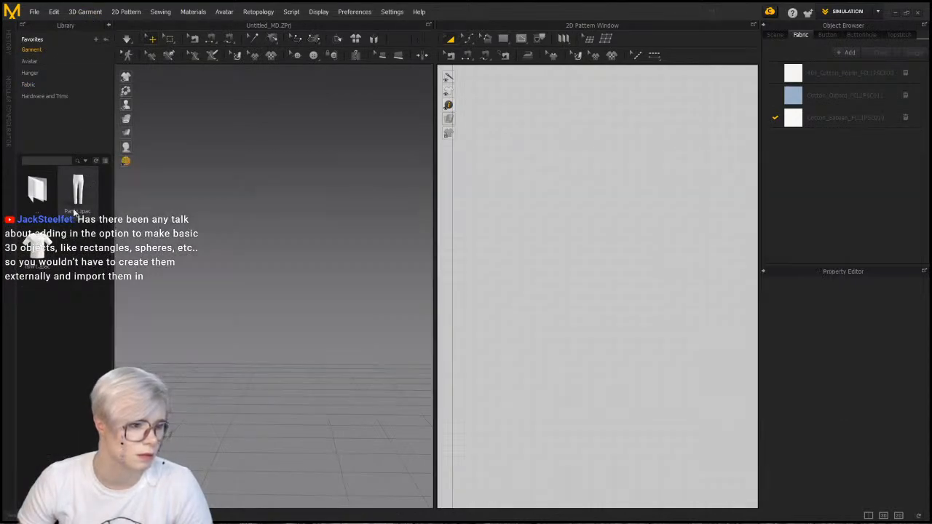
Open the Pants.zpac garment and add the library's T-shirt garment to the same scene
click(469, 299)
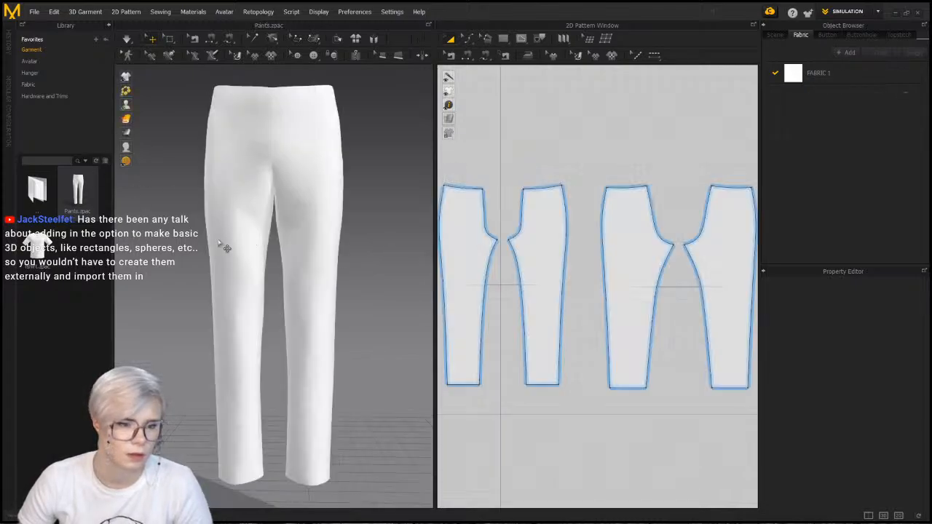
double_click(30, 245)
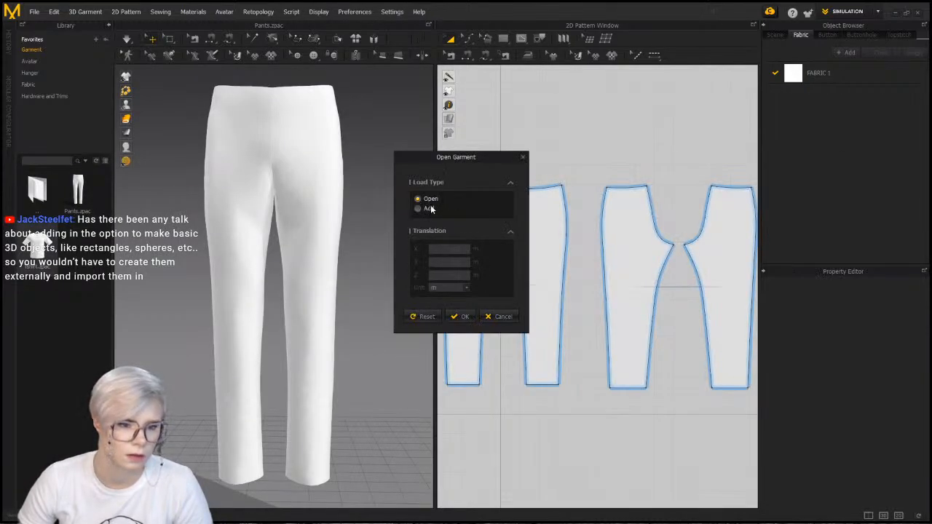
click(475, 317)
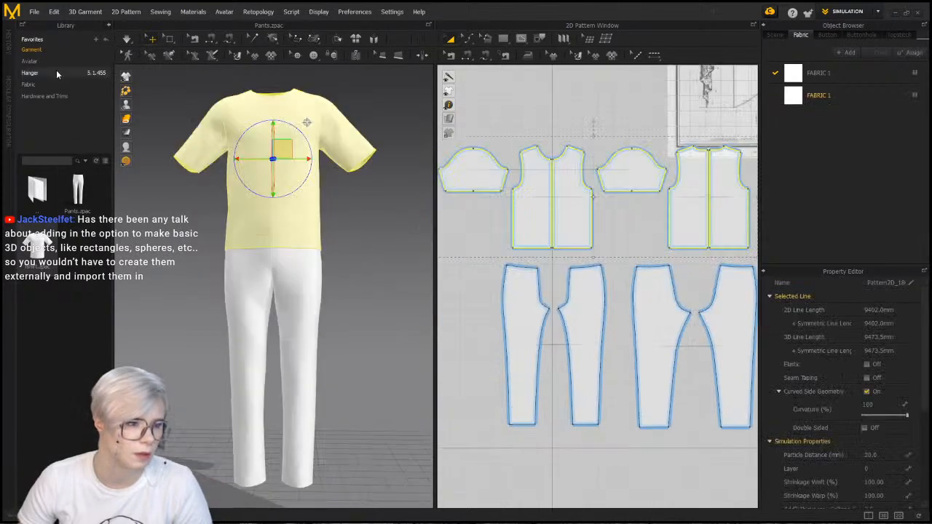
Load the first male MV2 avatar from the library without its pose and size file
click(49, 62)
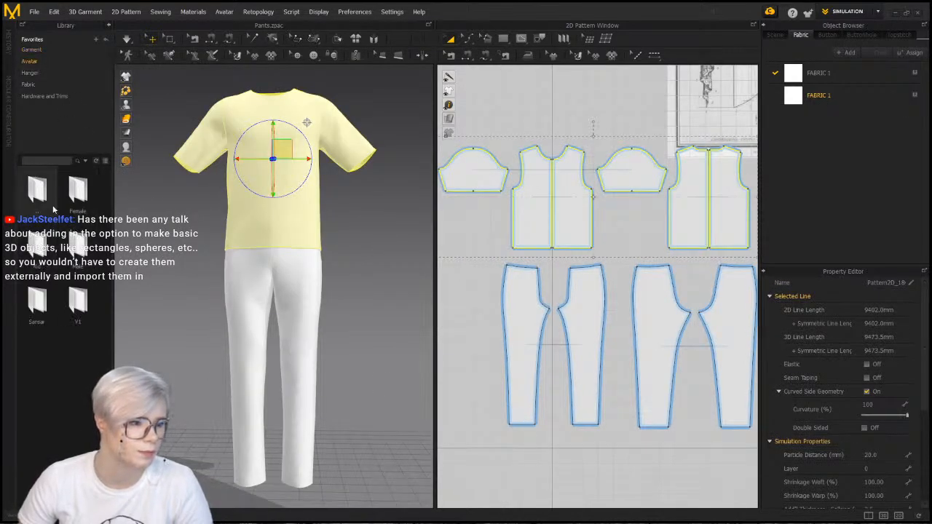
double_click(82, 249)
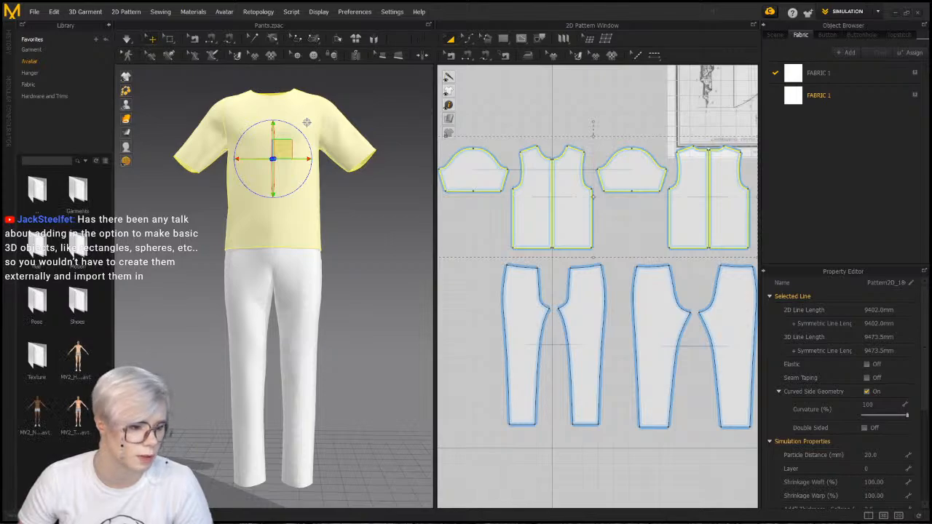
double_click(94, 377)
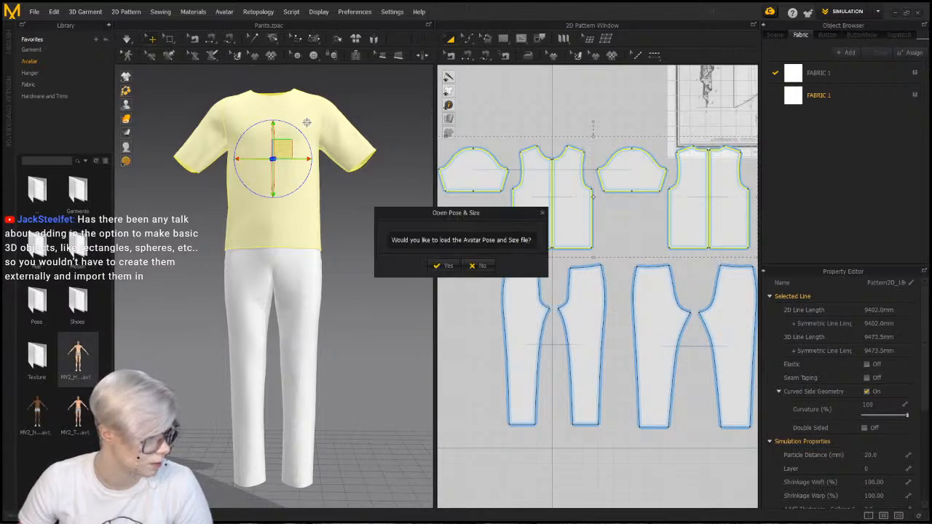
click(481, 267)
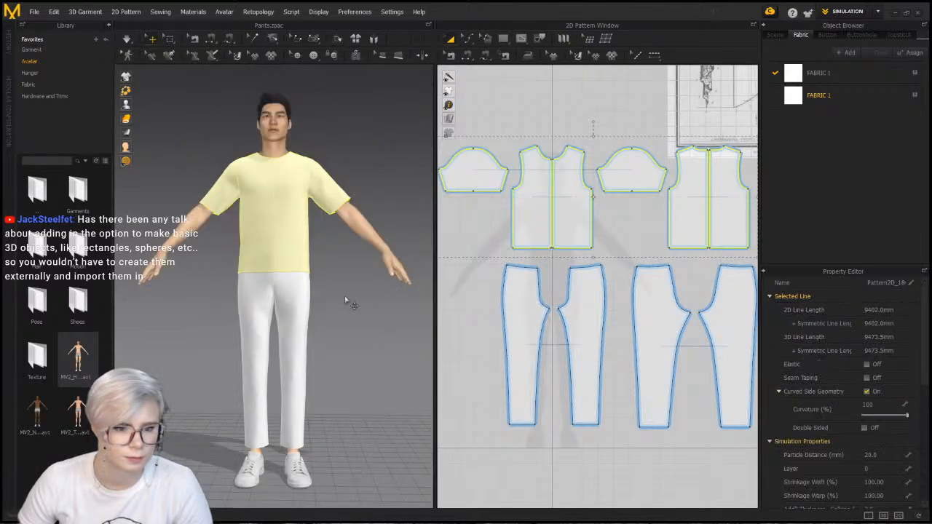
mouse_move(317, 340)
right_down()
mouse_move(218, 343)
mouse_move(325, 346)
right_up()
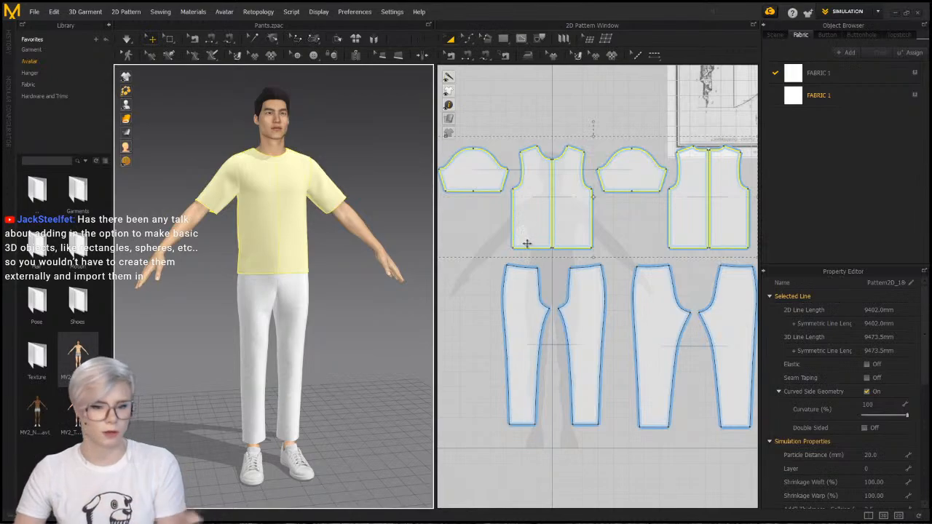
Remove the background image from the 2D pattern window
scroll(593, 272, down, 5)
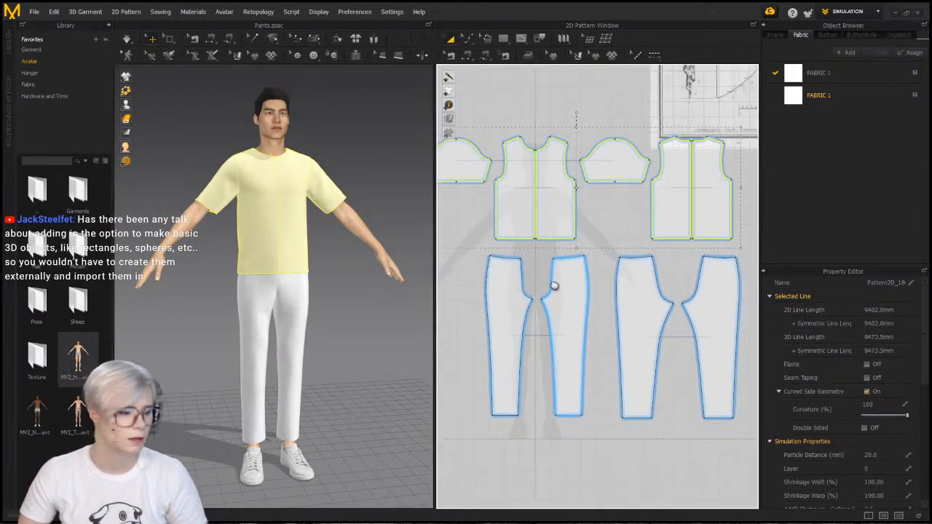
click(716, 410)
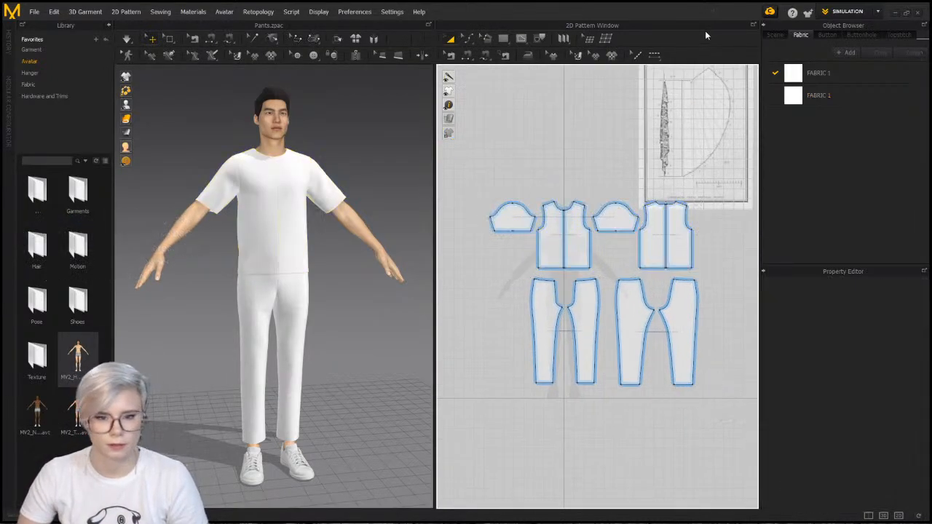
right_click(676, 391)
click(678, 336)
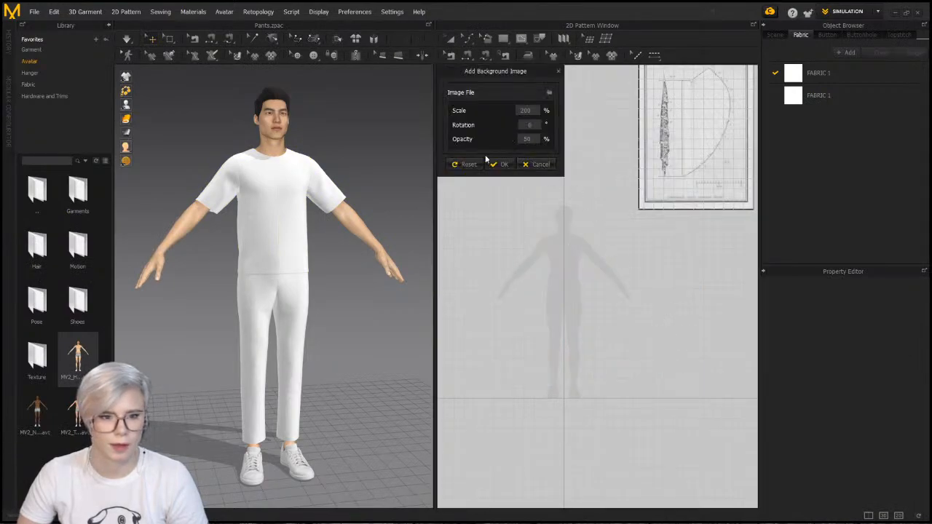
click(530, 165)
scroll(660, 327, down, 2)
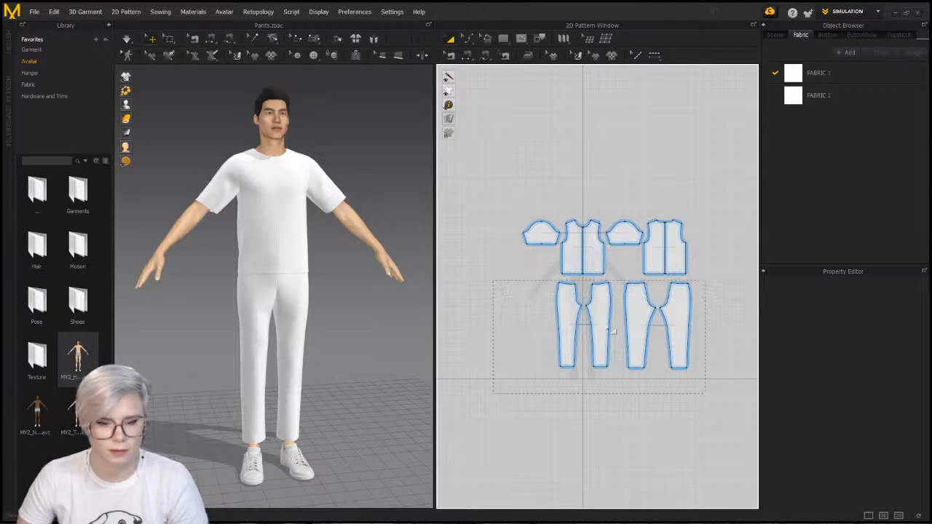
Freeze all of the T-shirt's patterns, including both sleeves
drag(493, 281, 705, 394)
click(501, 179)
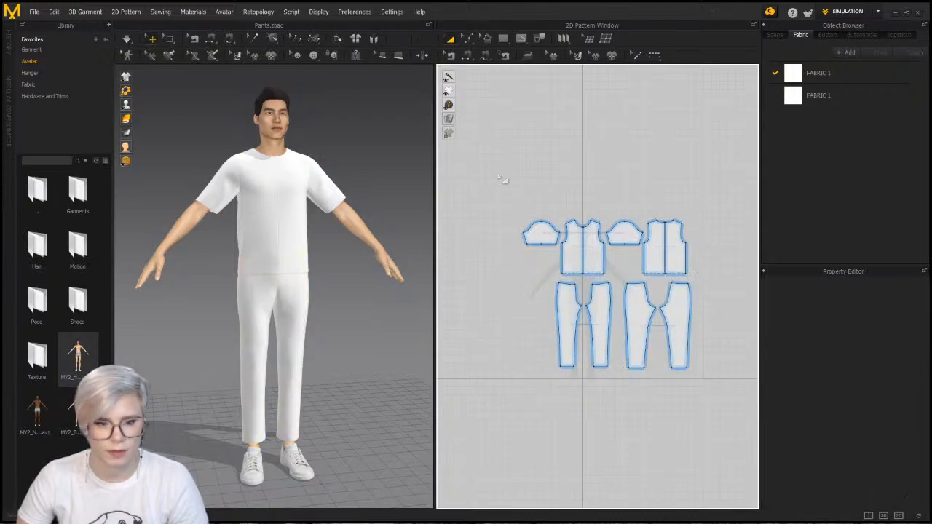
drag(738, 285, 736, 278)
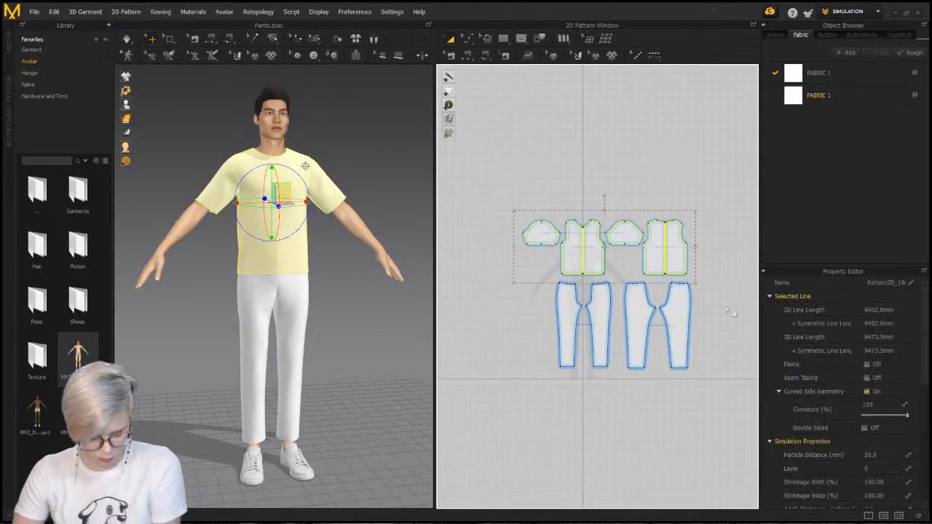
Set the layer of all four pants patterns to 1 and start the simulation
drag(729, 393, 514, 282)
scroll(856, 455, down, 3)
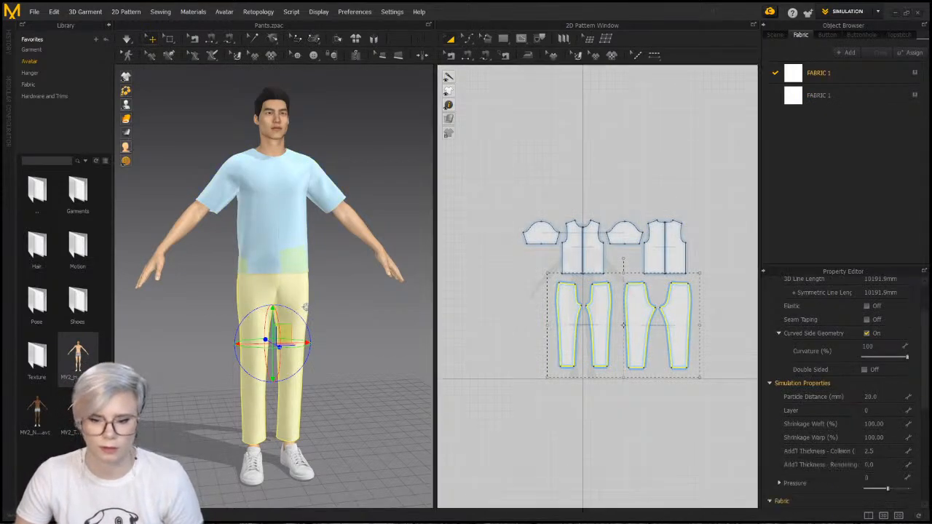
click(884, 412)
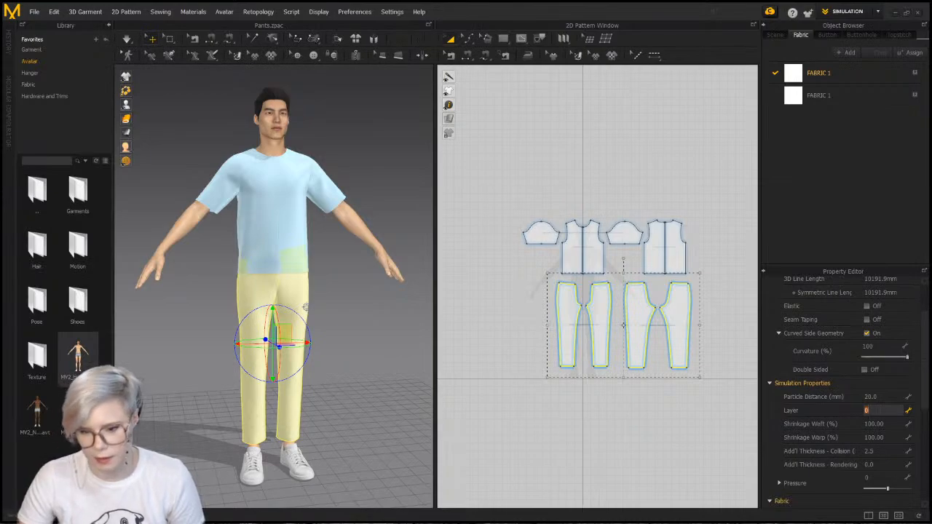
key(Return)
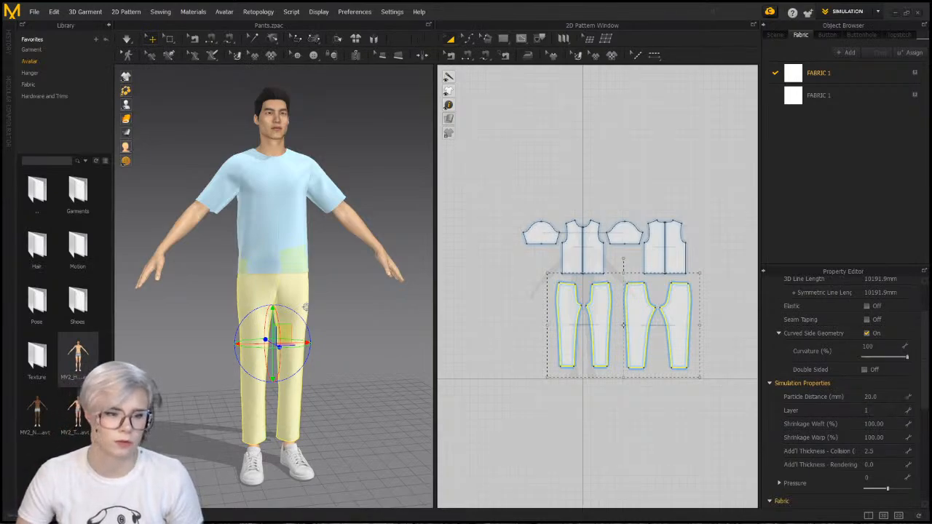
click(517, 196)
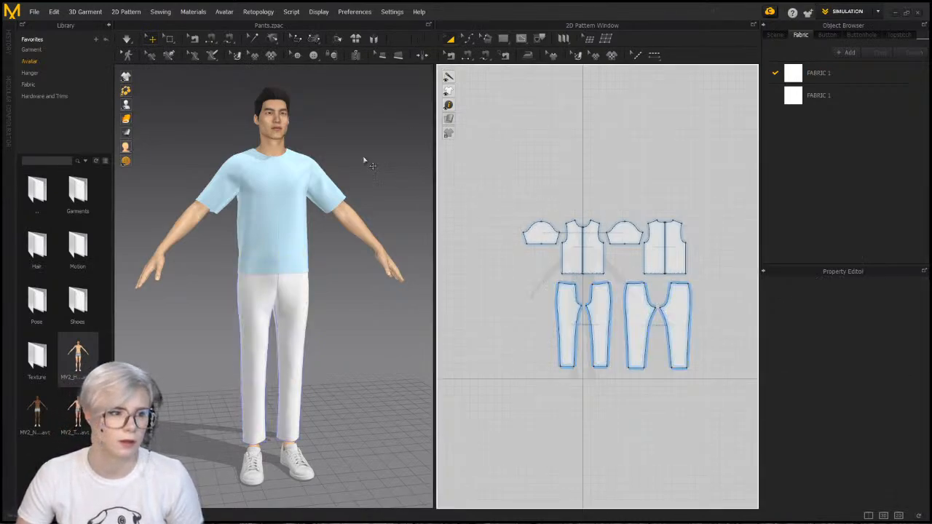
right_drag(274, 172, 242, 245)
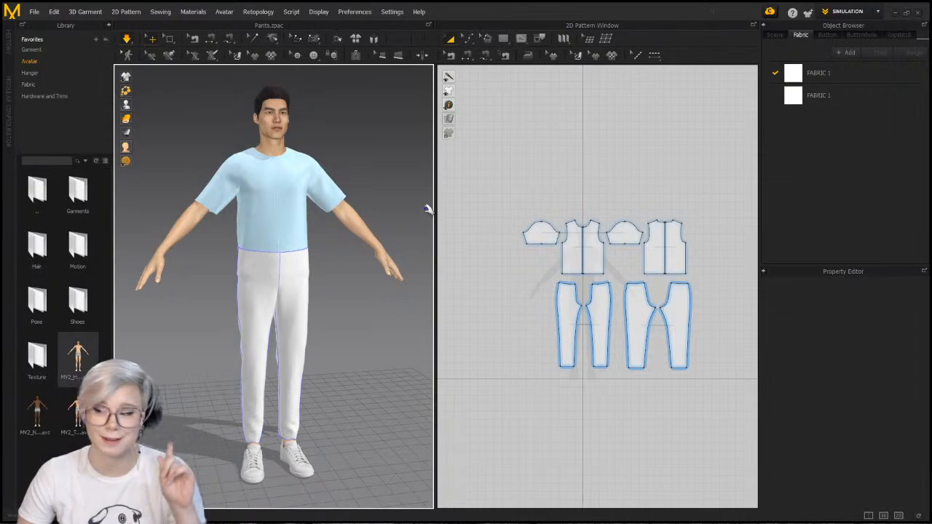
Unfreeze all of the T-shirt's patterns while the simulation runs
drag(495, 208, 558, 233)
drag(758, 280, 757, 280)
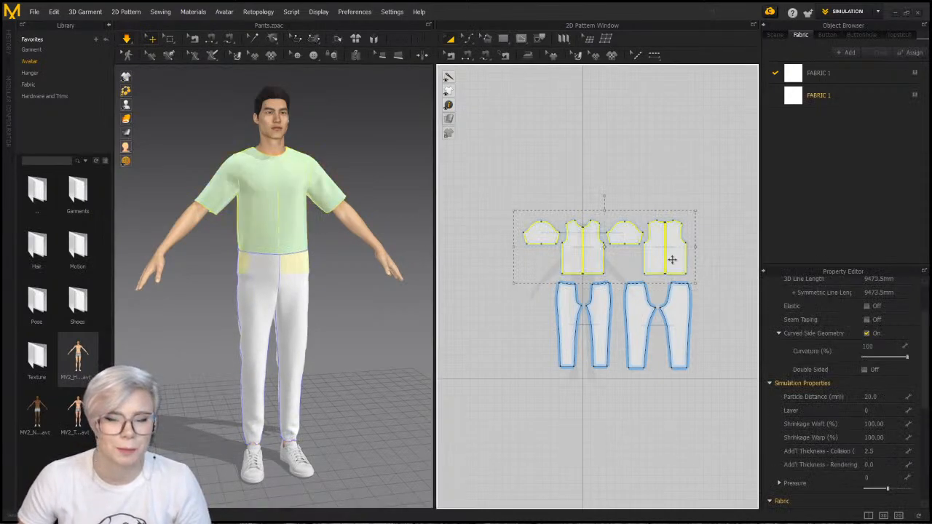
right_click(652, 253)
click(703, 325)
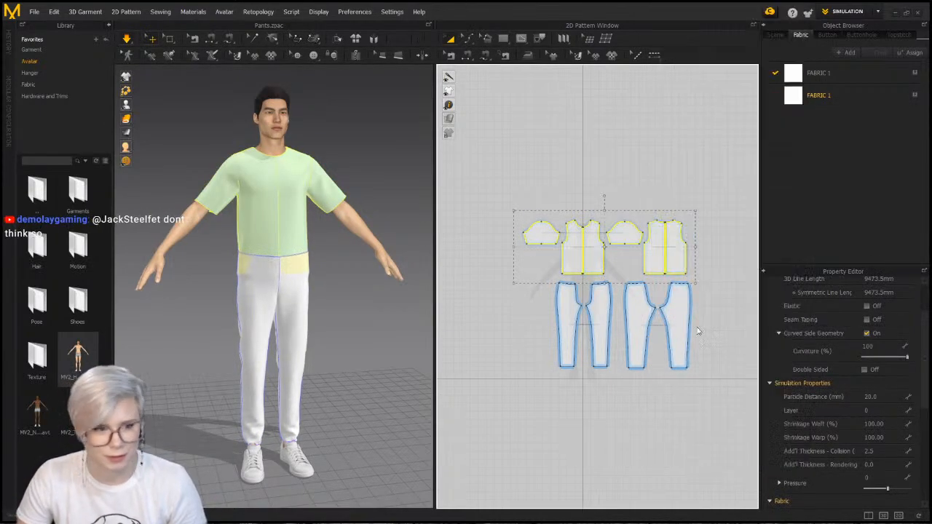
Tug the pants' waistband slightly upward in the running simulation and collapse the library
click(401, 177)
right_drag(372, 255, 311, 265)
mouse_move(309, 262)
mouse_down()
mouse_move(306, 247)
mouse_move(316, 253)
mouse_up()
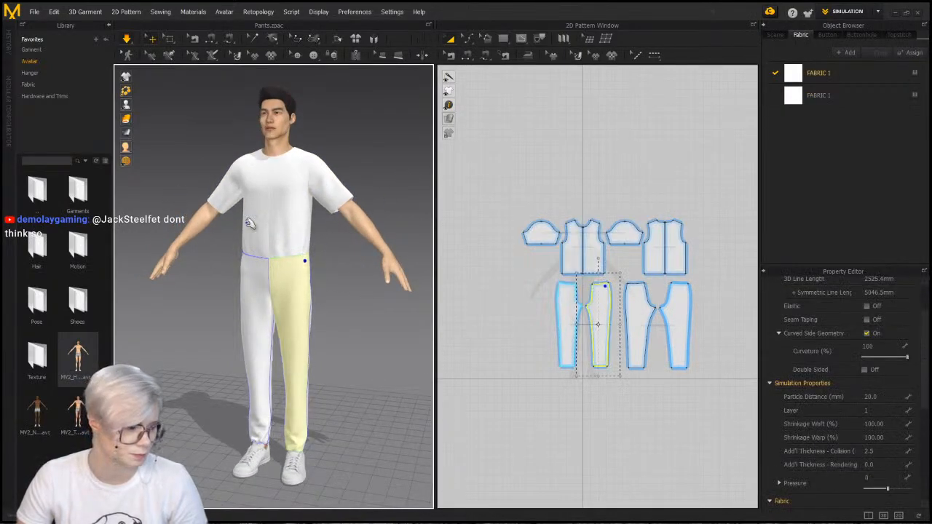
click(108, 26)
click(250, 290)
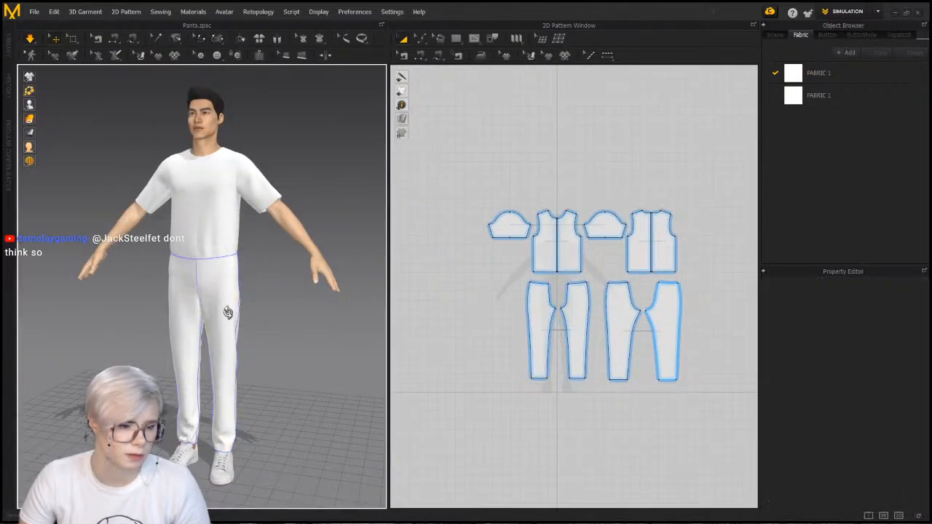
right_drag(233, 317, 165, 308)
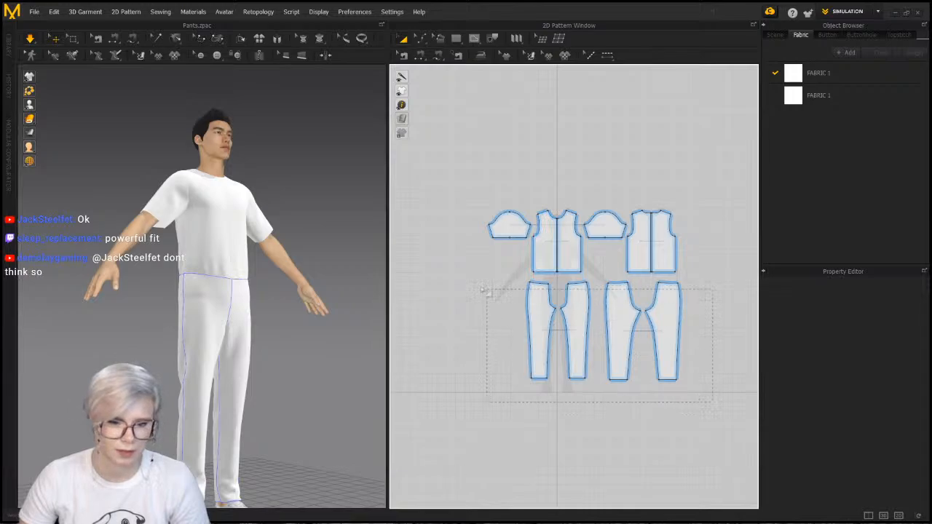
Set the layer of all four pants patterns back to 0
drag(471, 284, 471, 284)
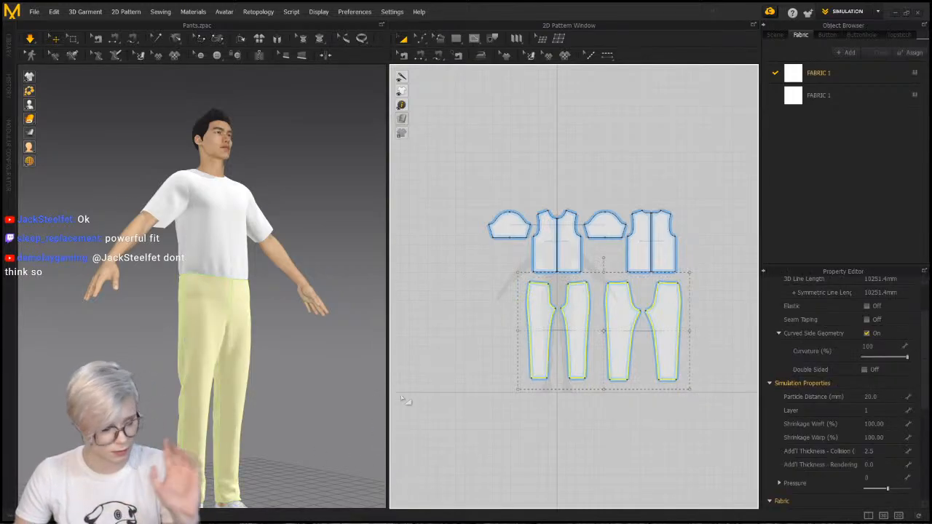
click(868, 410)
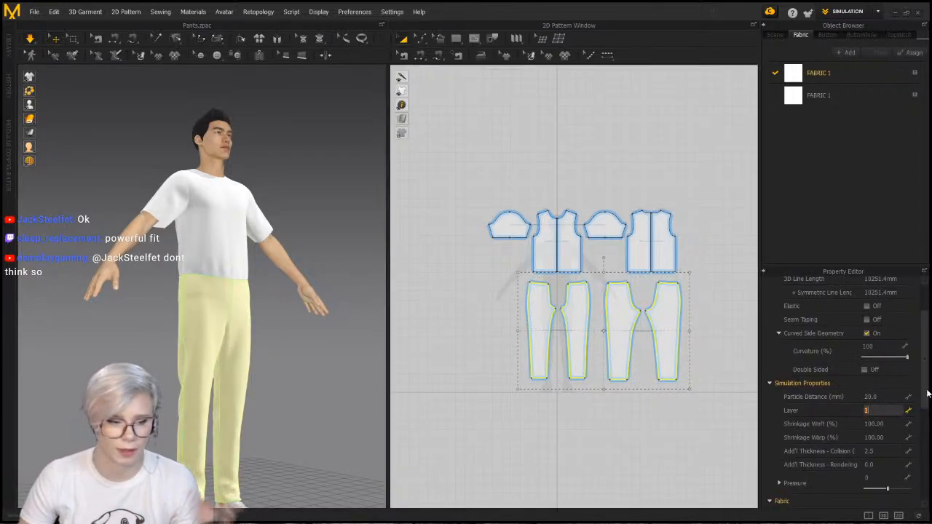
key(Return)
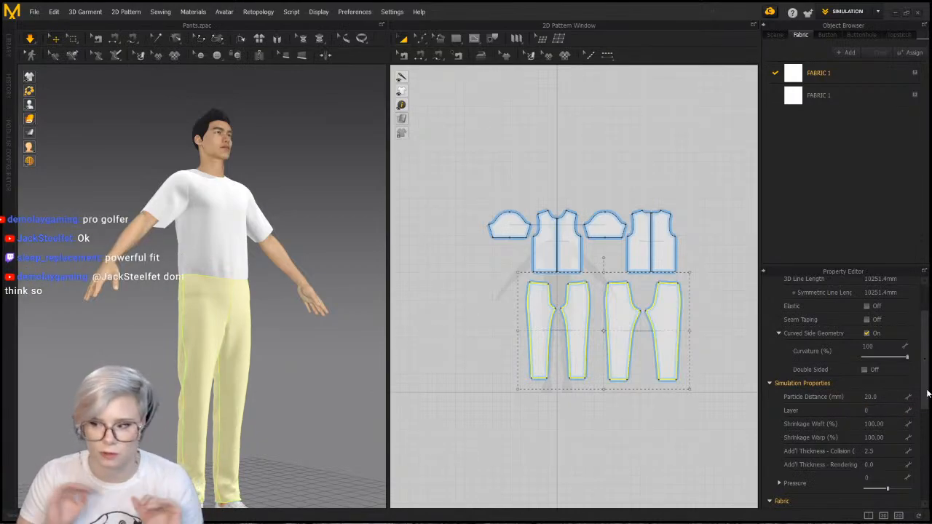
click(500, 120)
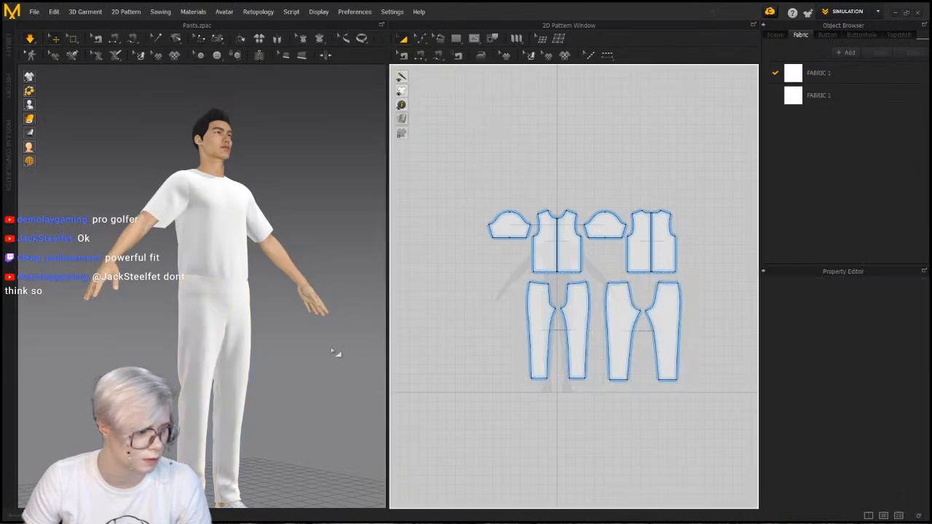
Assign the pants' fabric to the T-shirt's two back panels and one front half
right_drag(269, 394, 214, 406)
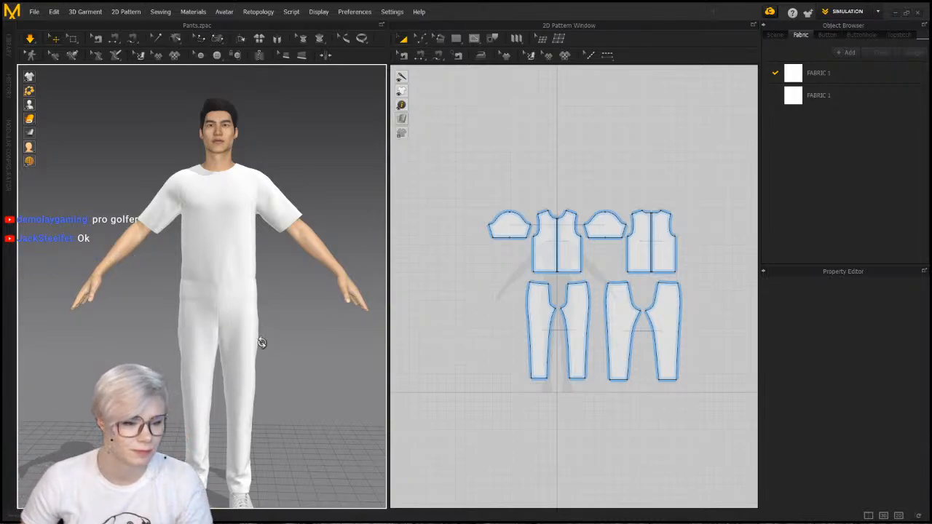
right_drag(262, 343, 208, 243)
click(210, 255)
shift+click(238, 274)
shift+click(273, 274)
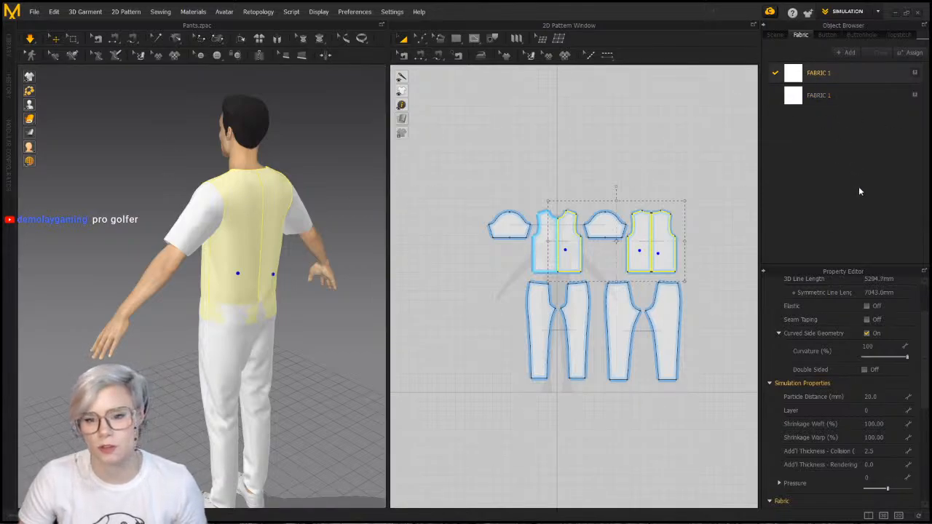
Set the pants fabric's colour to blue, #507ADD
click(806, 107)
click(903, 411)
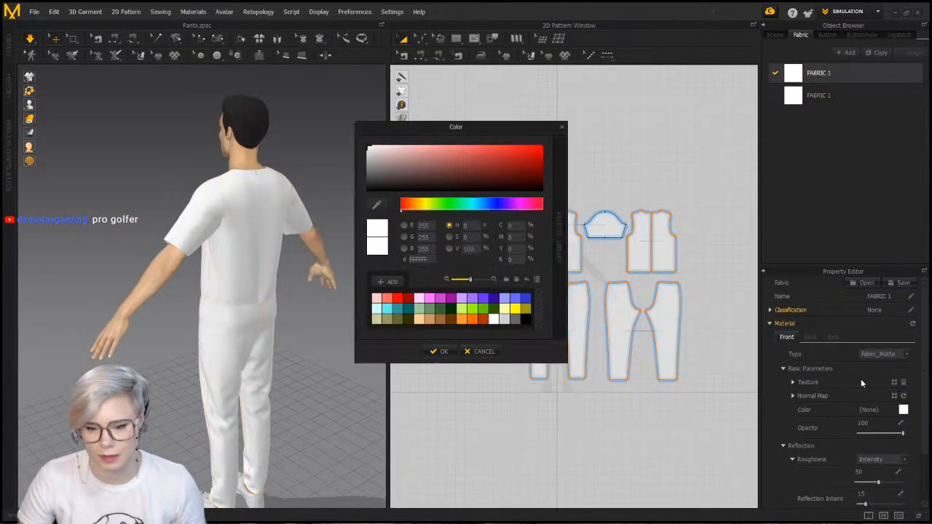
click(462, 177)
click(496, 207)
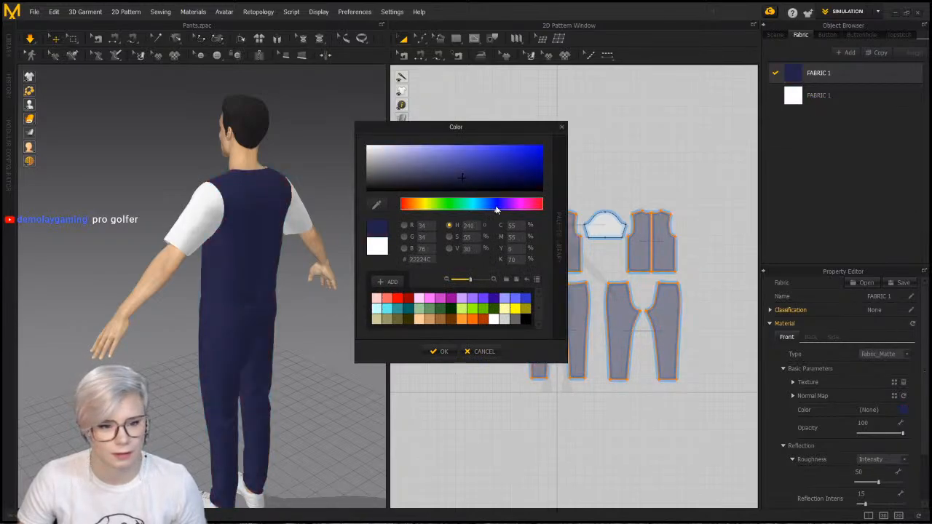
drag(496, 207, 489, 206)
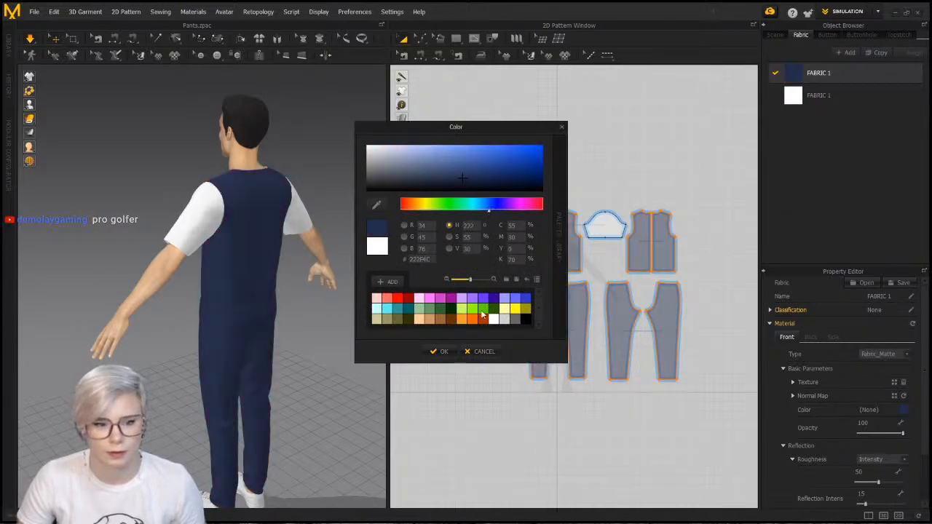
click(493, 154)
click(479, 151)
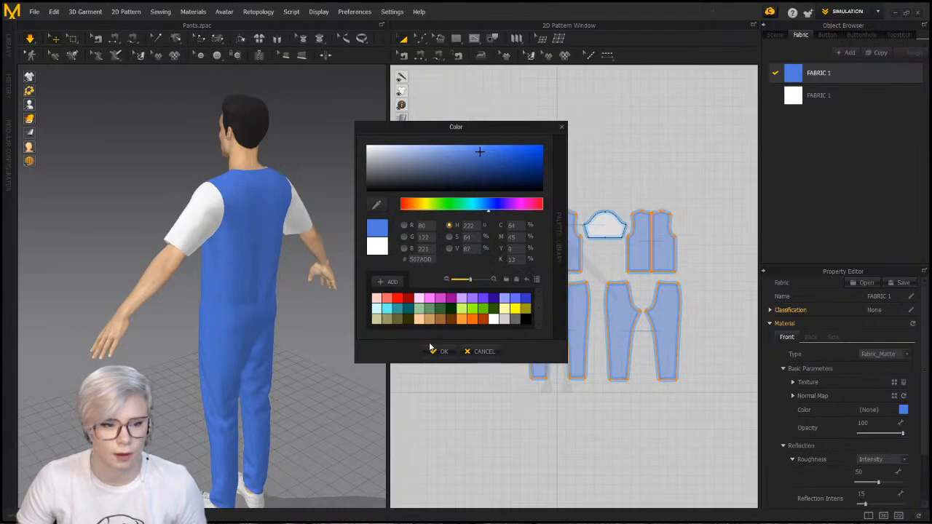
click(432, 350)
click(701, 105)
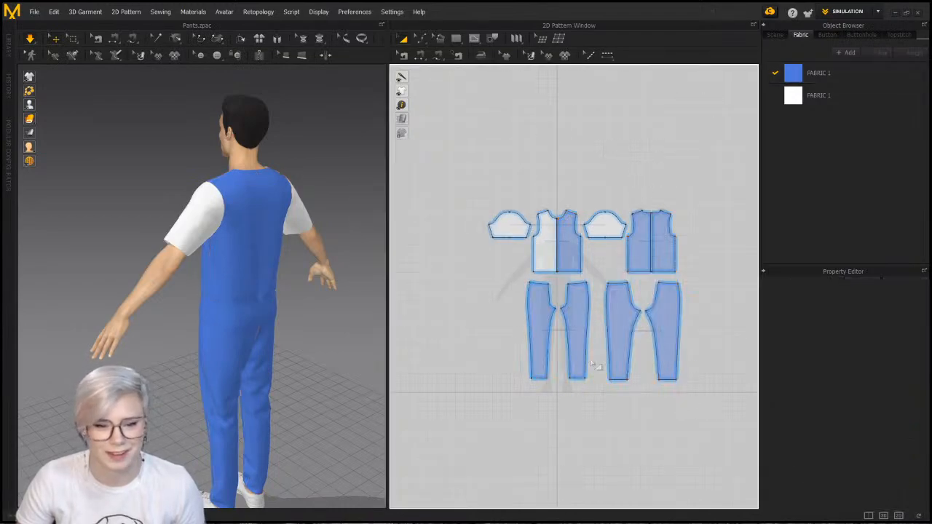
Assign the white fabric to all four pants patterns
drag(461, 283, 460, 282)
drag(798, 95, 228, 306)
right_drag(230, 308, 229, 348)
scroll(279, 292, up, 3)
scroll(293, 299, up, 1)
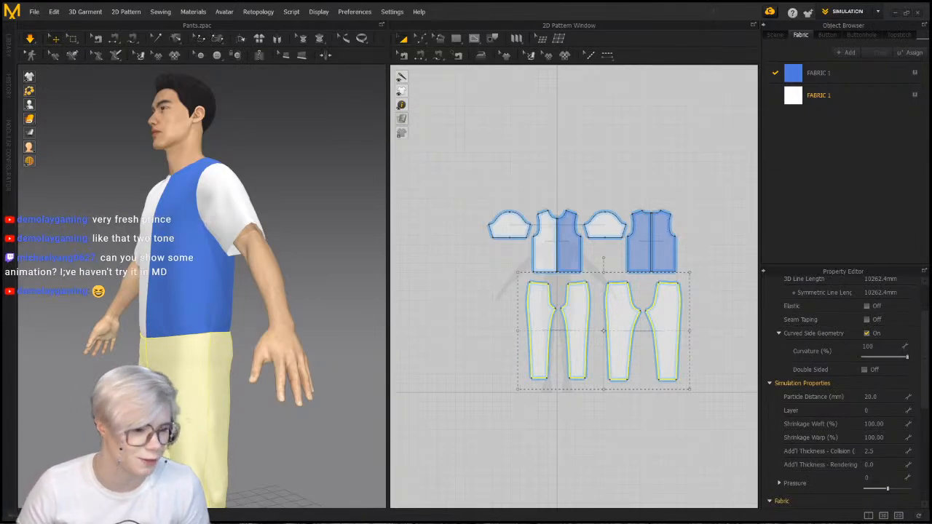
right_drag(268, 150, 266, 130)
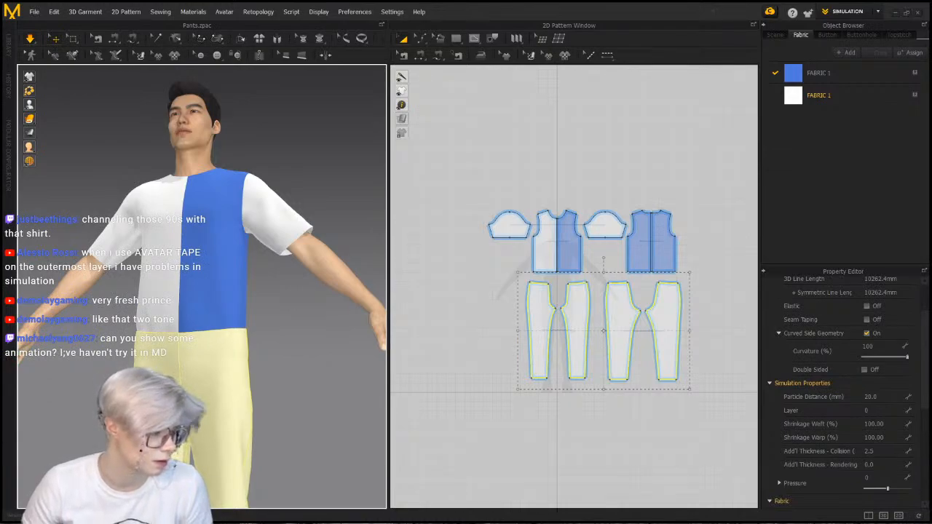
right_drag(208, 330, 333, 333)
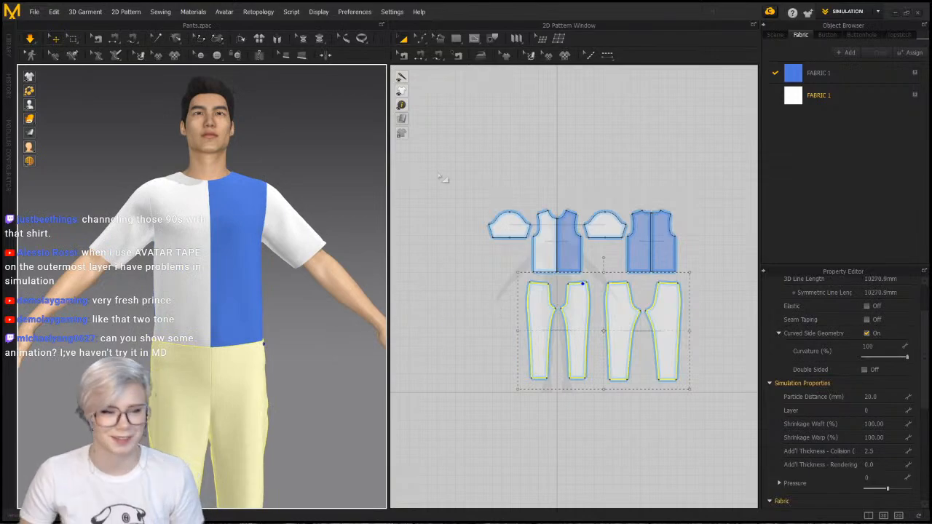
drag(440, 172, 714, 399)
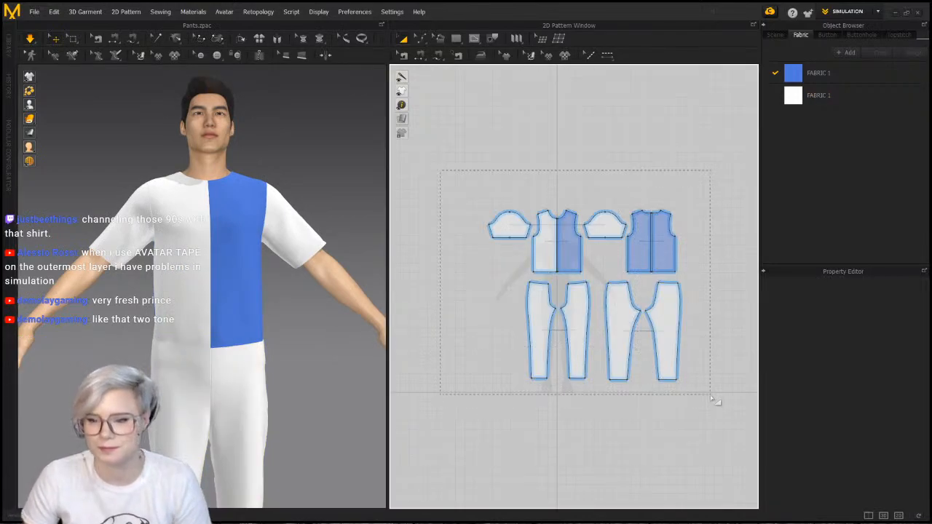
right_click(712, 397)
click(466, 168)
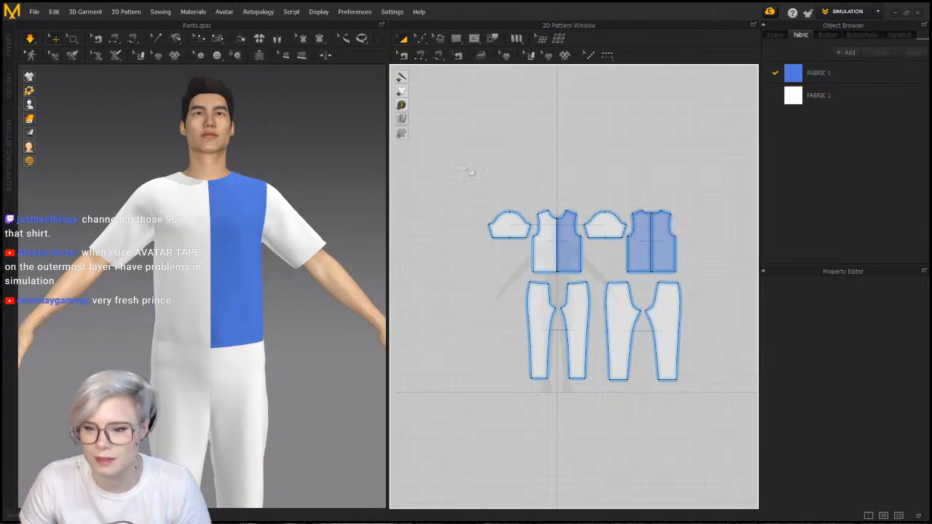
scroll(277, 188, up, 2)
click(293, 192)
right_click(291, 193)
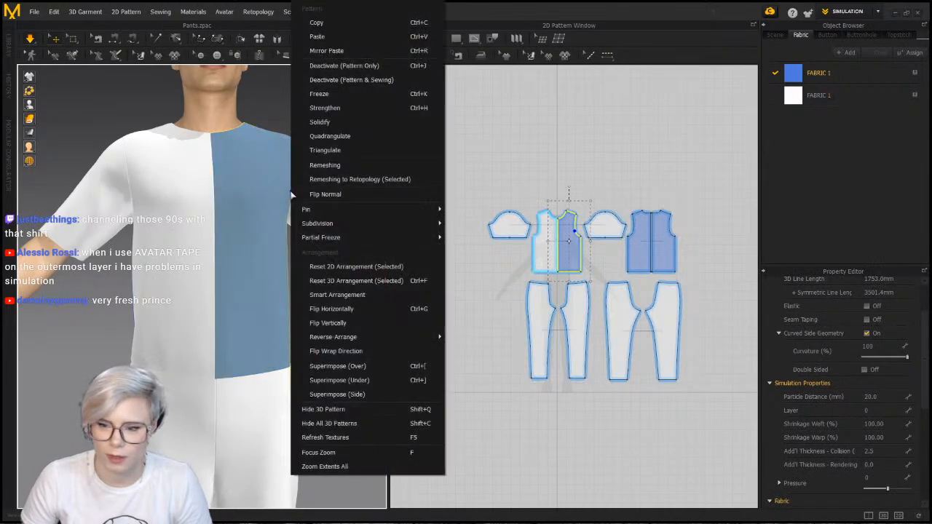
click(144, 117)
scroll(169, 173, down, 2)
Draw a horizontal internal line about 383 mm long across one sleeve pattern, just above its hem, from side edge to side edge
right_drag(151, 192, 250, 221)
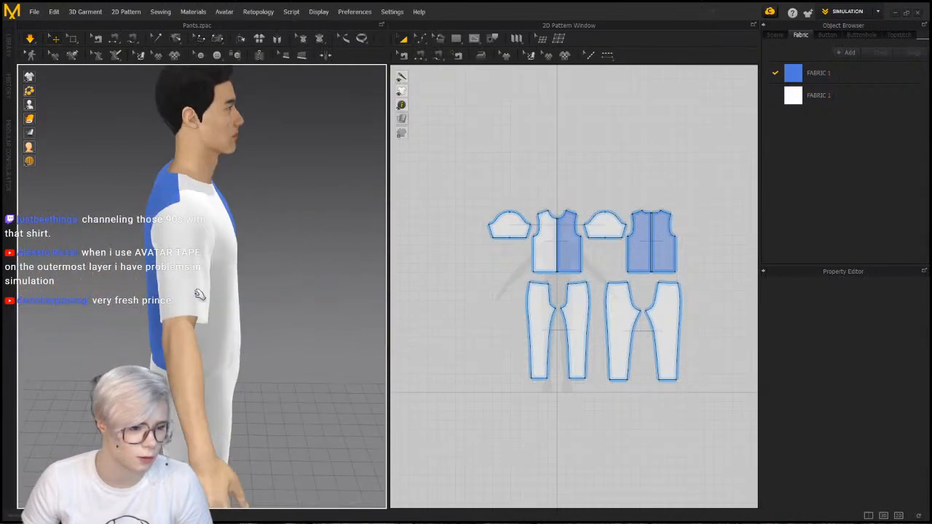
scroll(199, 311, up, 3)
scroll(211, 326, up, 1)
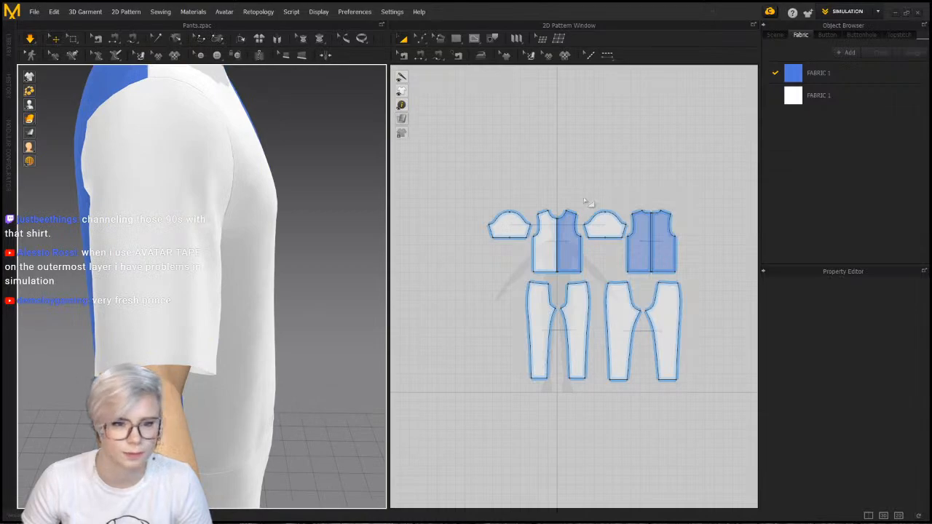
scroll(518, 207, up, 6)
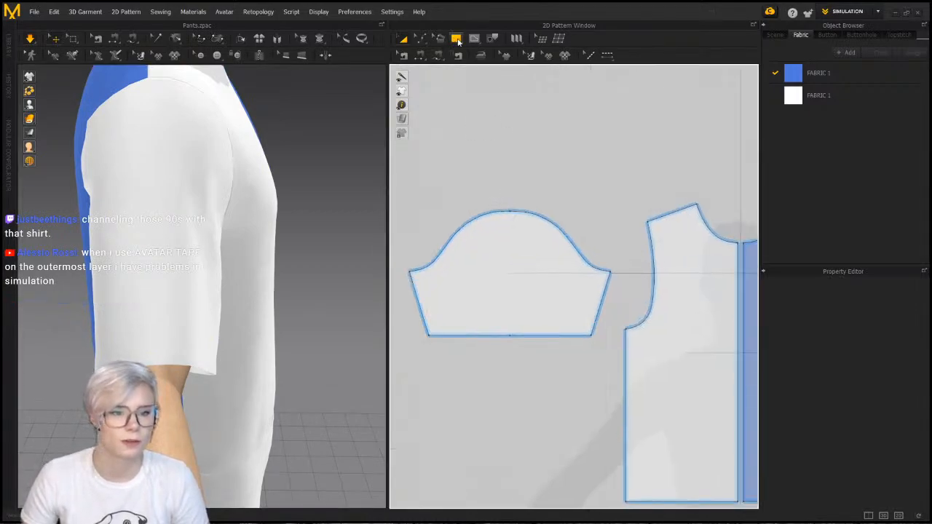
click(478, 41)
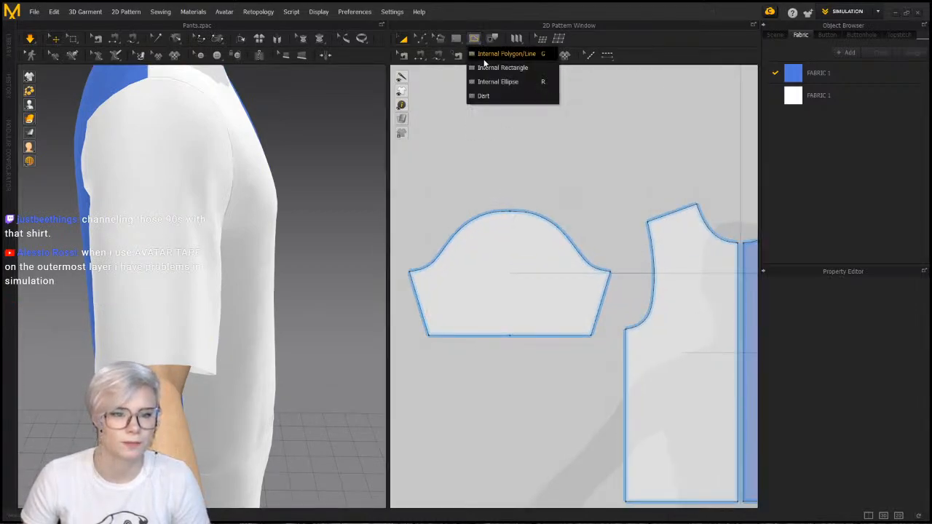
click(484, 55)
click(425, 319)
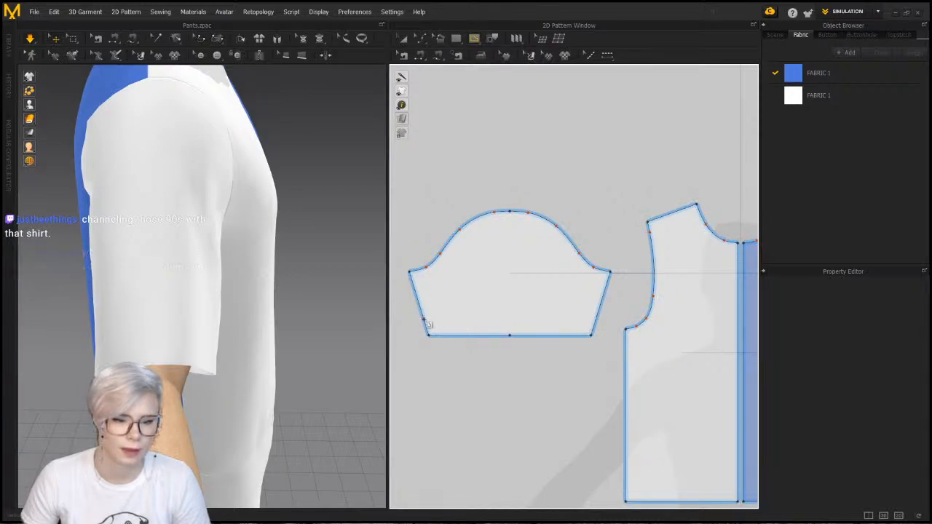
click(596, 319)
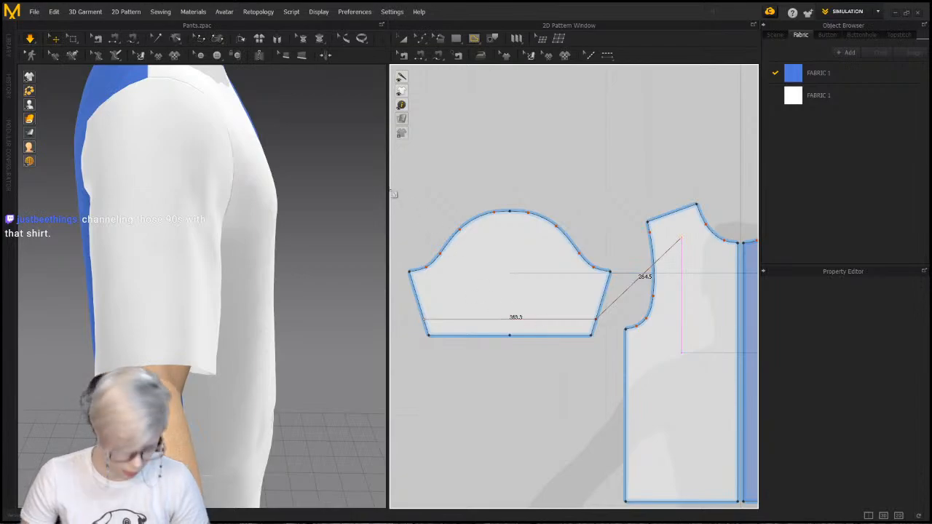
key(Return)
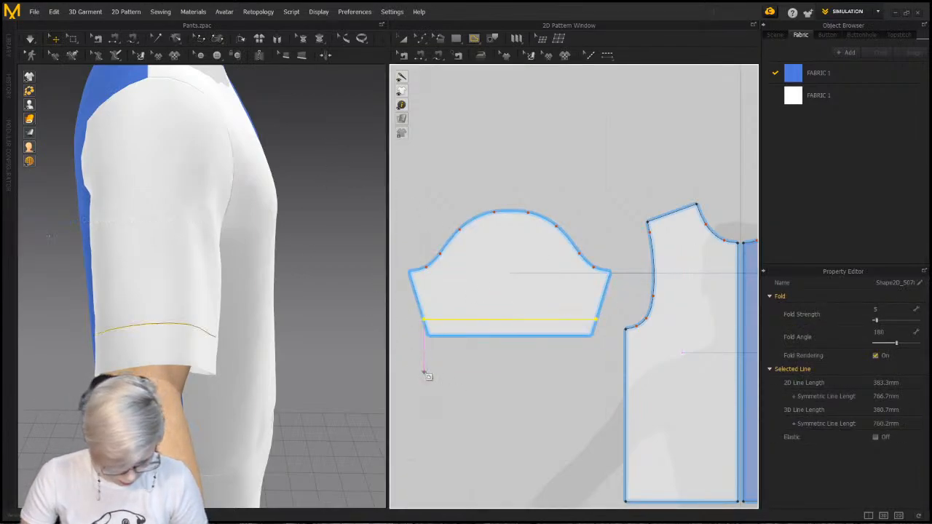
Shorten the sleeve's underarm seam on both side edges so it ends at the internal line instead of the hem
key(n)
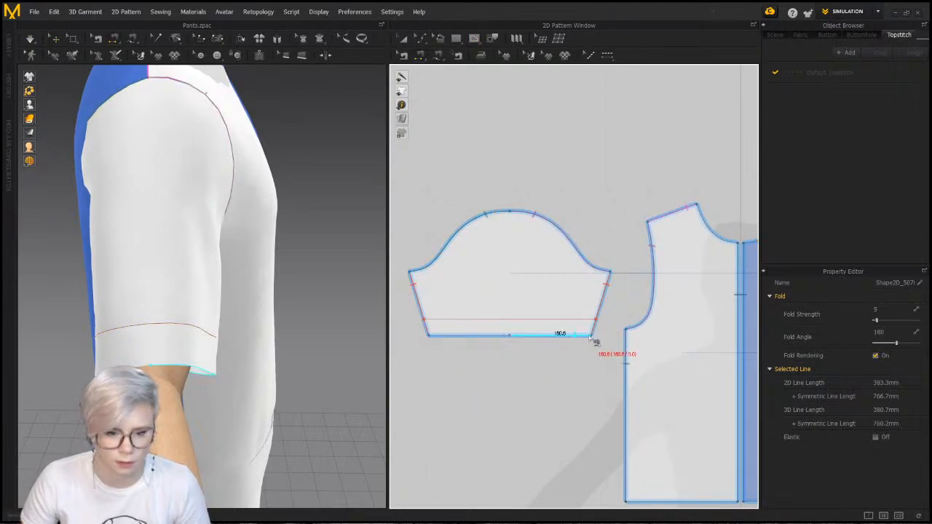
scroll(596, 336, up, 3)
key(b)
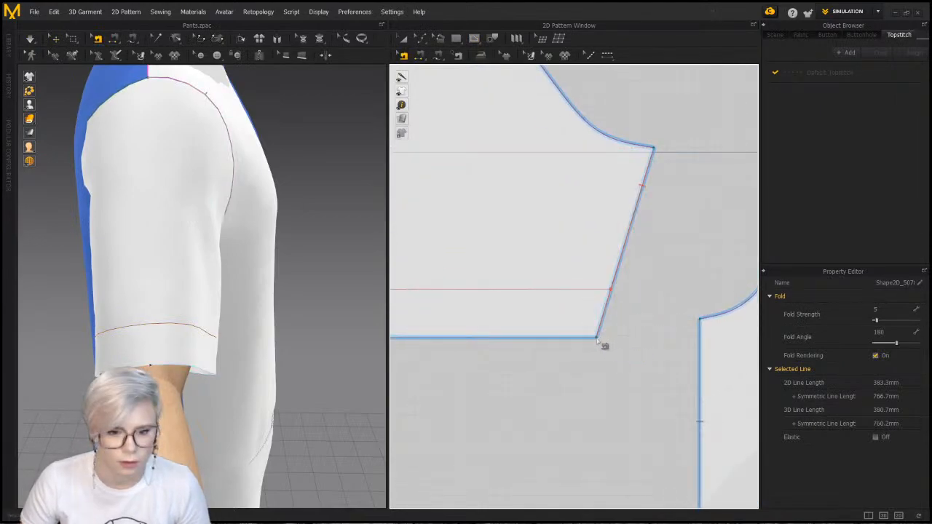
drag(595, 339, 610, 290)
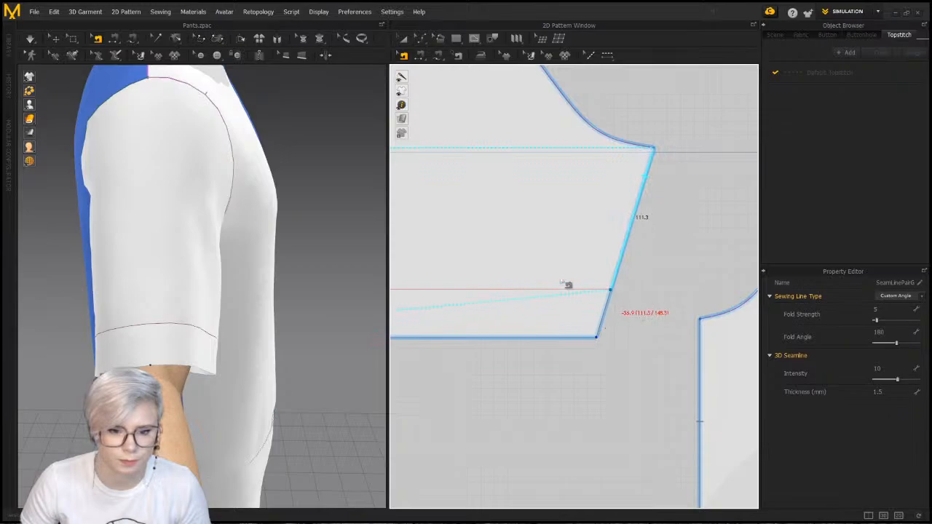
scroll(562, 285, down, 2)
middle_drag(561, 285, 699, 304)
scroll(486, 334, up, 2)
middle_drag(486, 334, 637, 327)
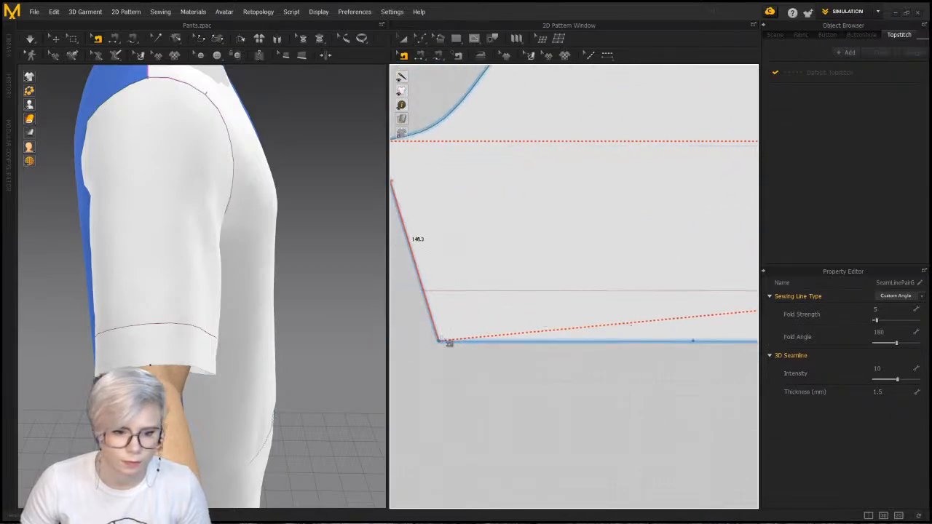
drag(449, 343, 437, 306)
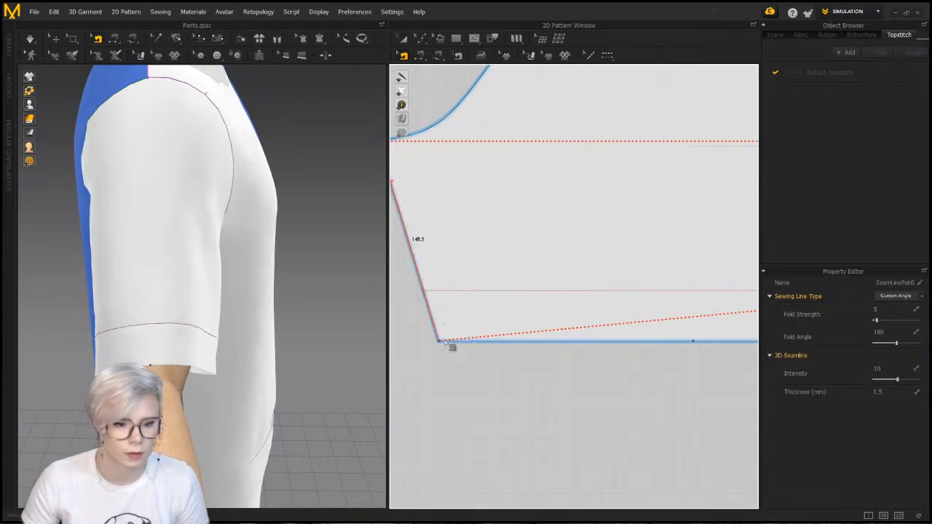
drag(439, 342, 425, 292)
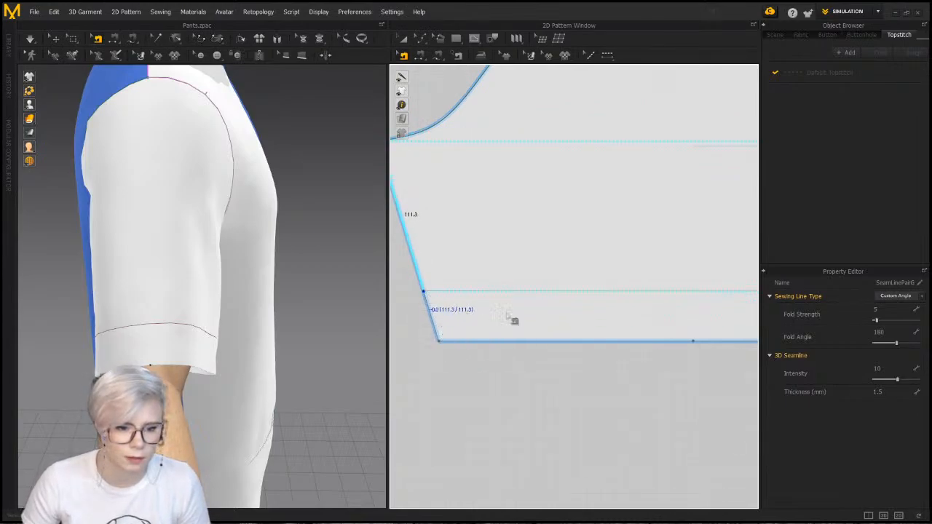
Fine-tune the lower end of the underarm seam on one sleeve edge to a seam length of about 110.5 mm
scroll(717, 333, down, 1)
middle_drag(718, 333, 547, 347)
scroll(552, 350, down, 3)
scroll(589, 343, up, 4)
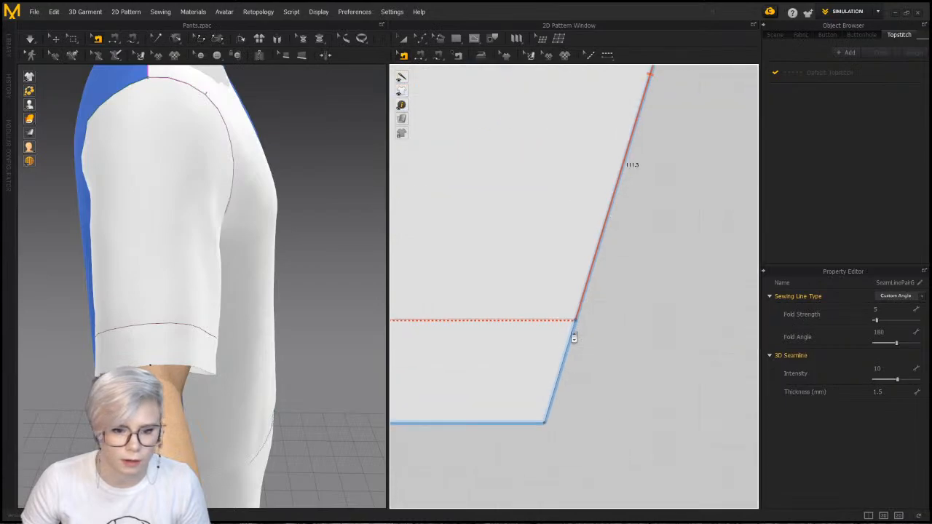
drag(580, 316, 580, 314)
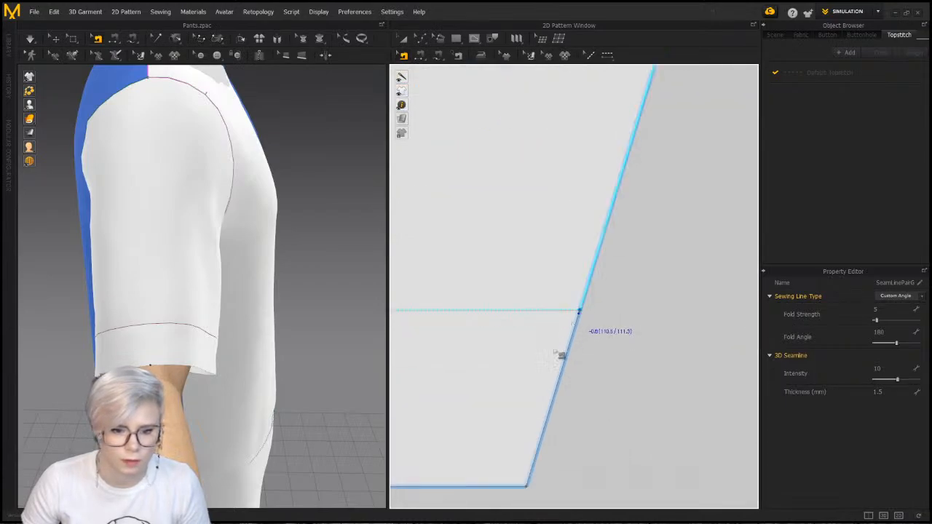
scroll(564, 354, down, 3)
middle_drag(605, 351, 781, 325)
scroll(600, 309, down, 3)
middle_drag(597, 312, 593, 312)
Fold the sleeve hem outward along the internal line with Fold Arrangement, set its fold angle to 360, and simulate the cuff
right_drag(292, 291, 178, 309)
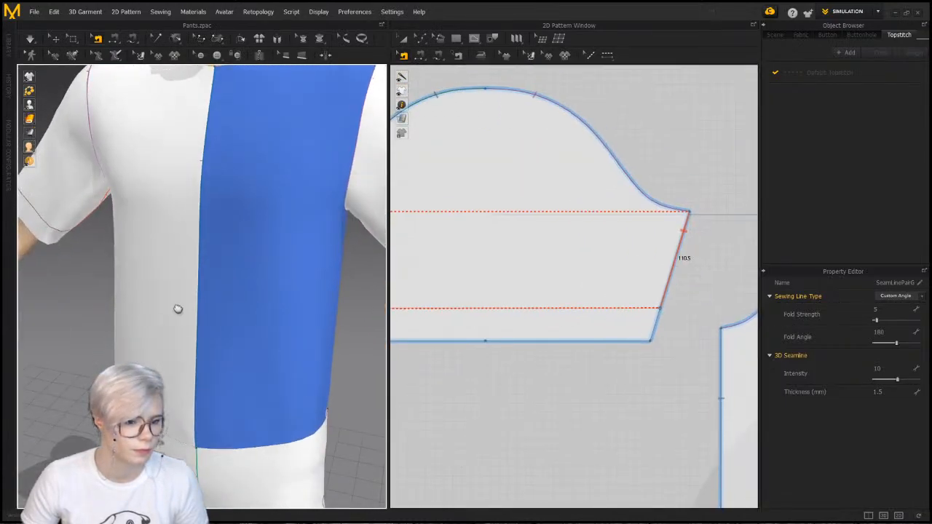
middle_drag(178, 309, 284, 334)
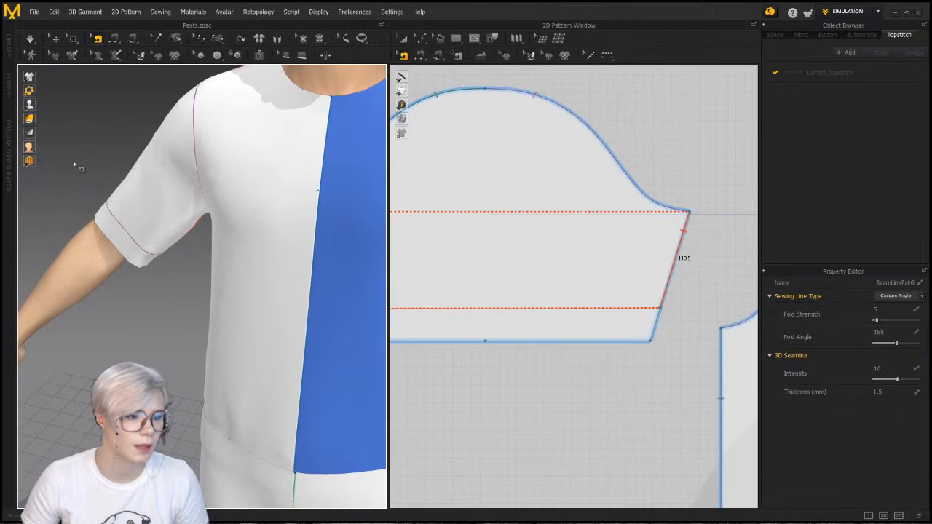
click(241, 39)
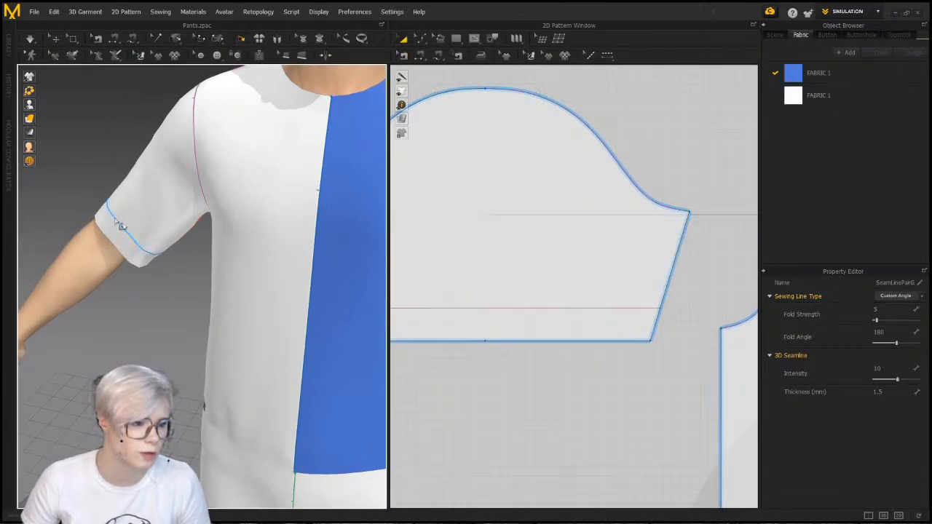
click(120, 226)
right_drag(120, 222, 97, 212)
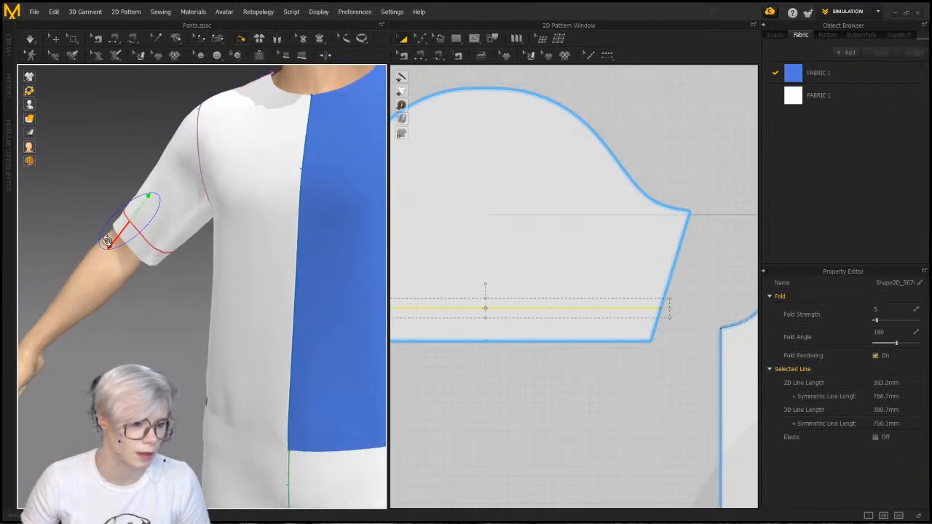
drag(107, 242, 132, 195)
key(space)
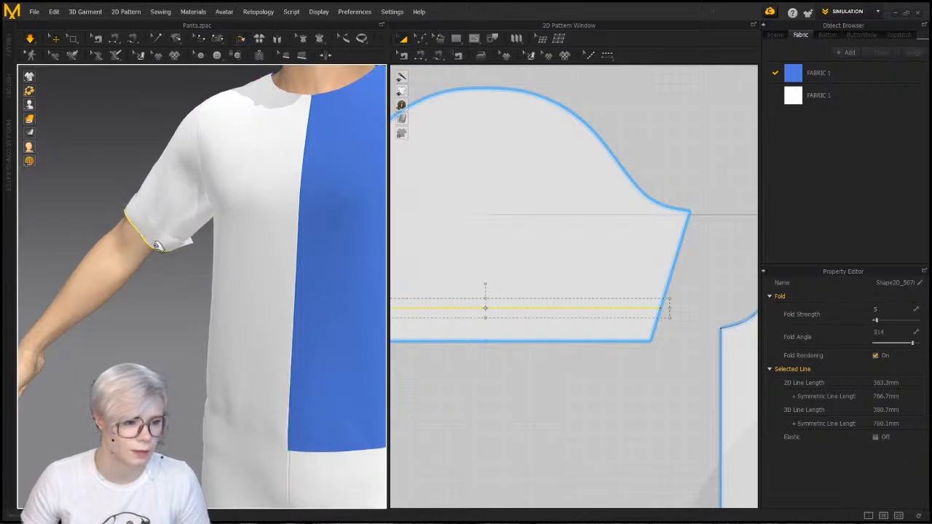
drag(914, 348, 922, 349)
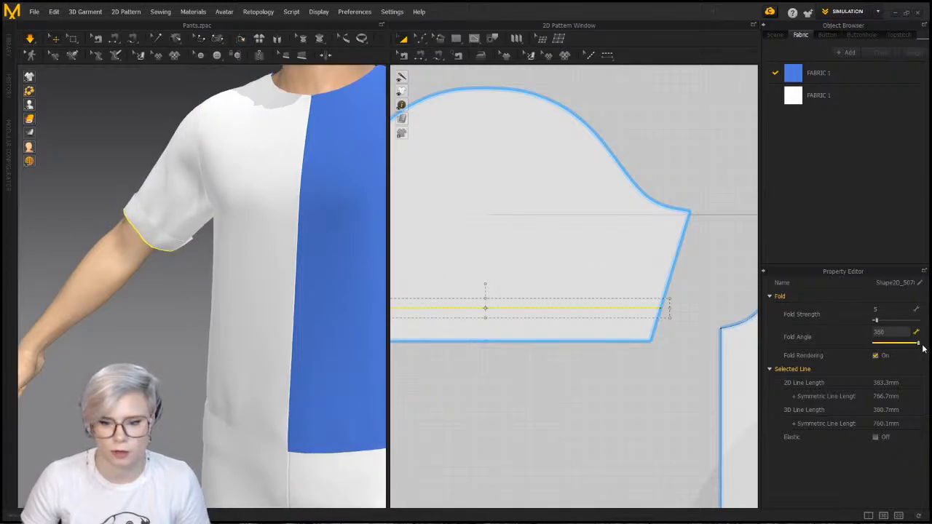
key(space)
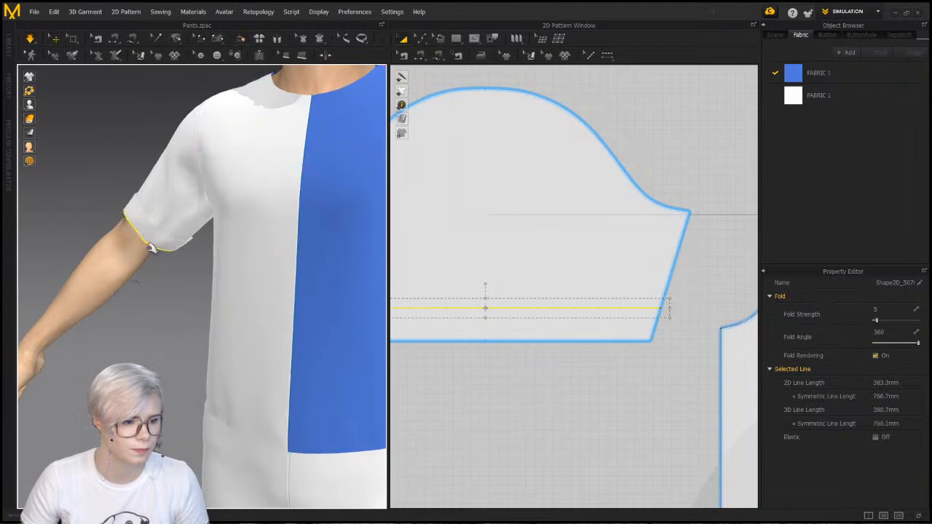
Sew the folded cuff's two short side edges together between the internal line and the hem, and simulate the garment
right_drag(138, 274, 241, 190)
key(n)
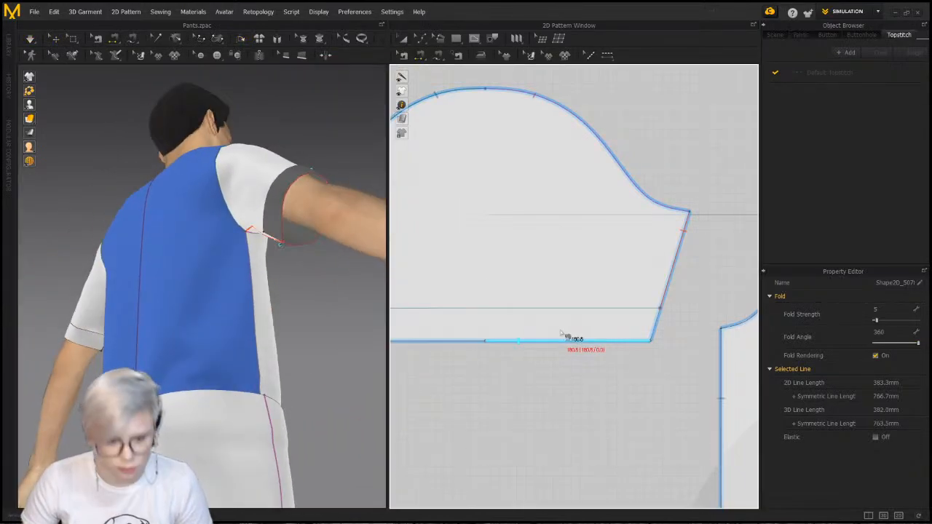
click(665, 346)
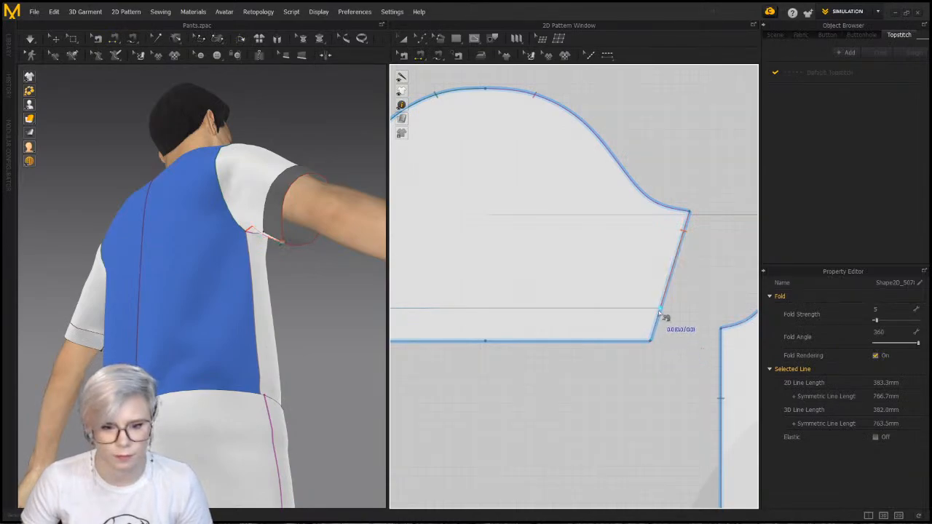
scroll(594, 337, down, 2)
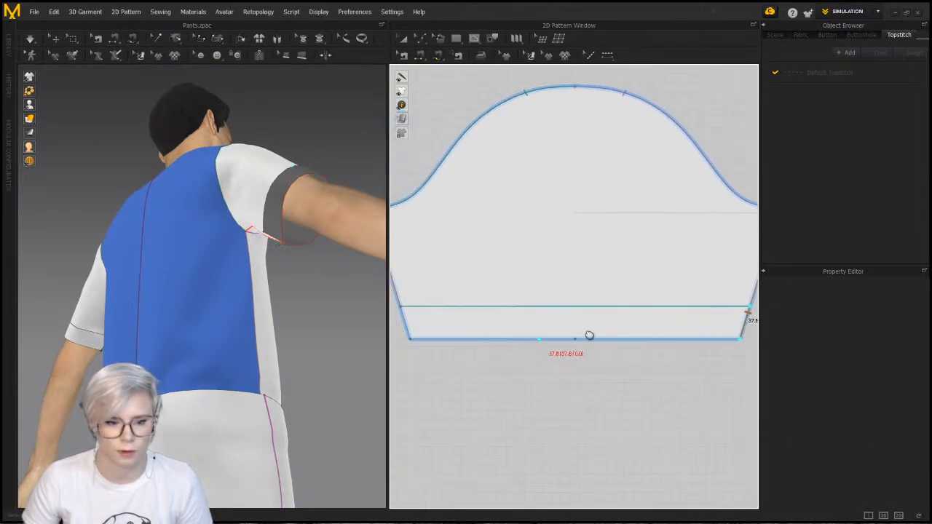
scroll(513, 292, up, 2)
click(504, 292)
click(514, 324)
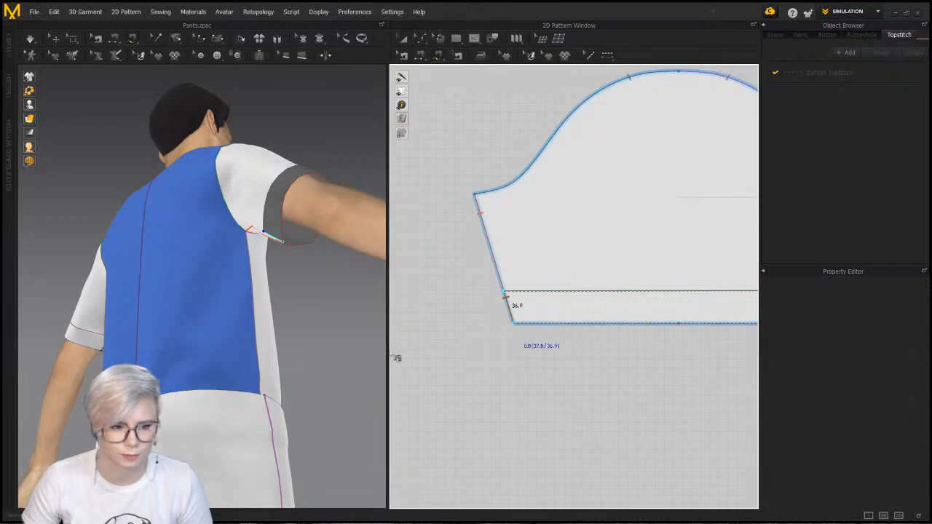
right_drag(271, 294, 108, 264)
key(space)
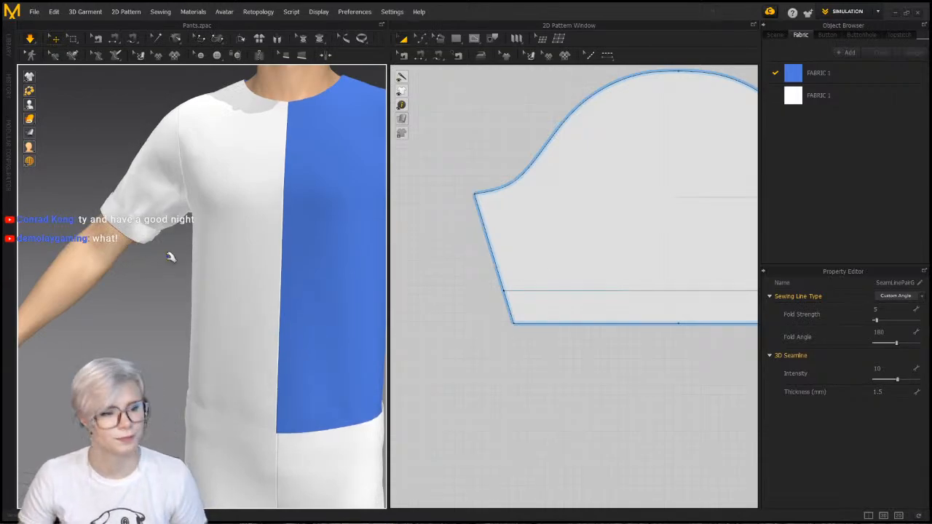
right_drag(170, 256, 104, 362)
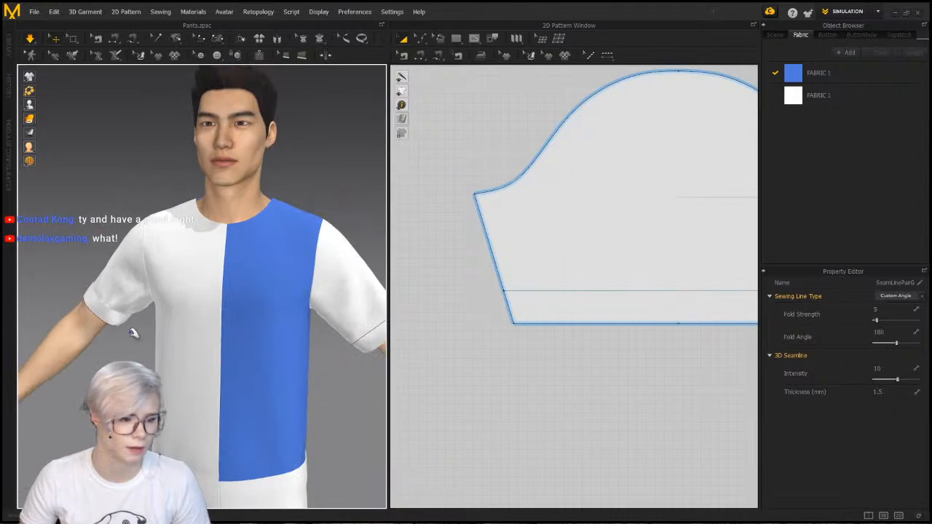
right_drag(133, 333, 74, 305)
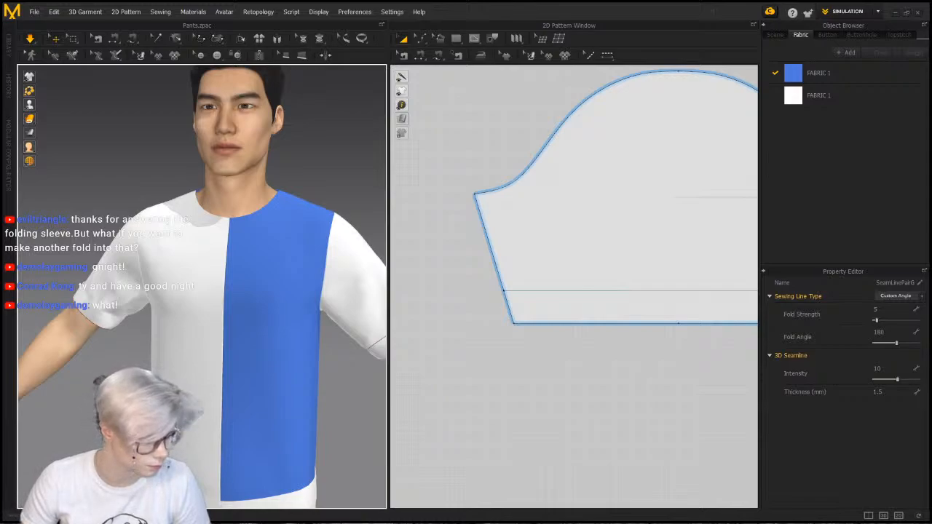
middle_drag(439, 284, 384, 255)
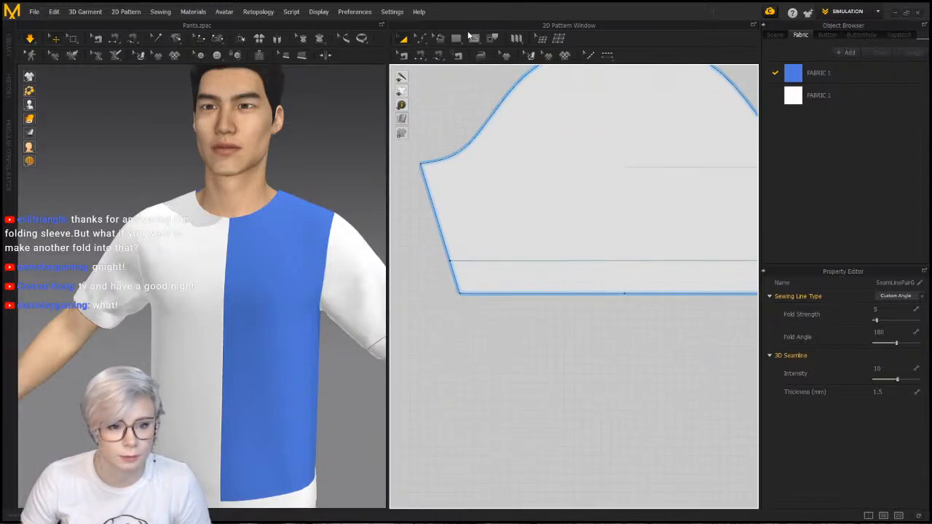
click(473, 37)
middle_drag(500, 188, 473, 196)
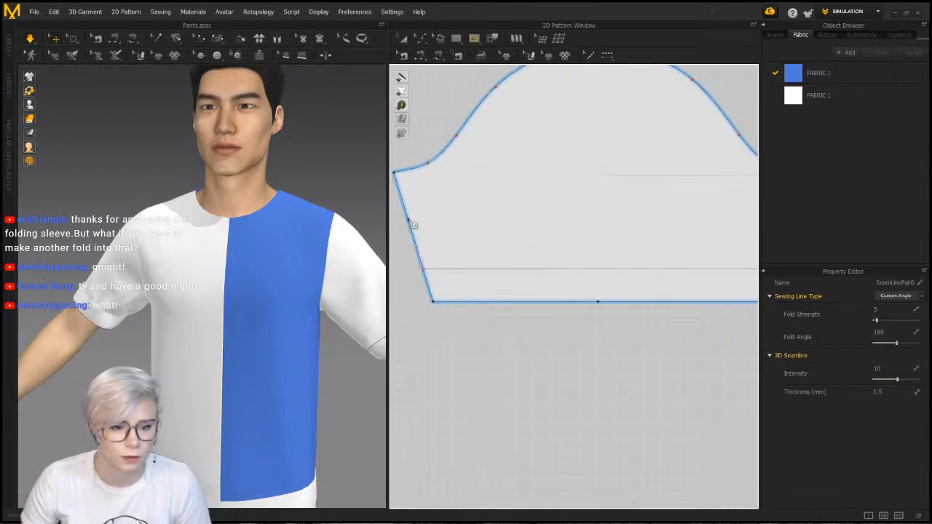
scroll(428, 230, down, 2)
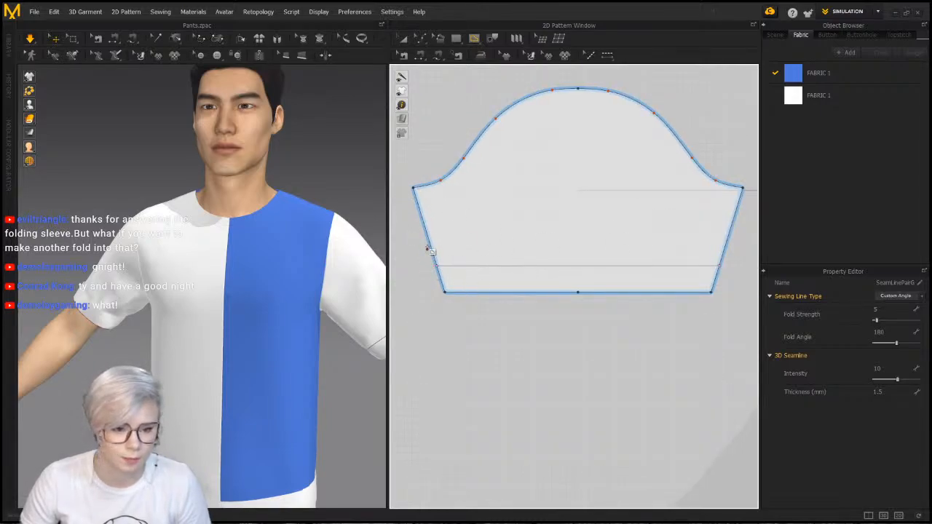
click(427, 235)
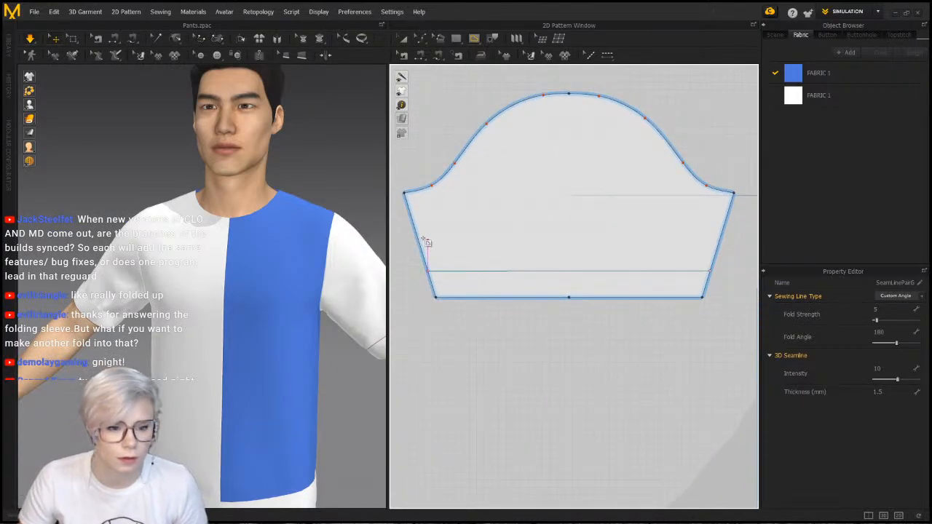
Offset the sleeve's existing fold line by 60 mm toward the sleeve cap as a new internal line
click(422, 39)
click(474, 113)
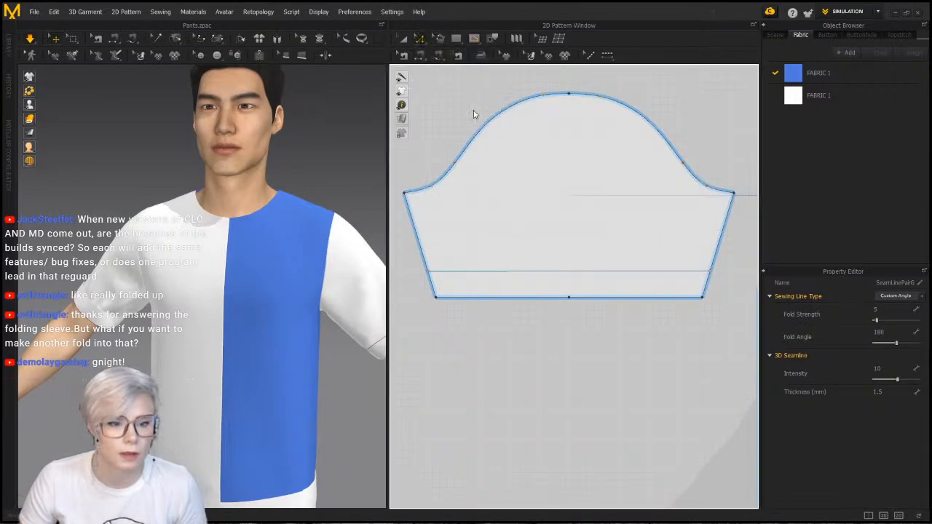
right_click(555, 271)
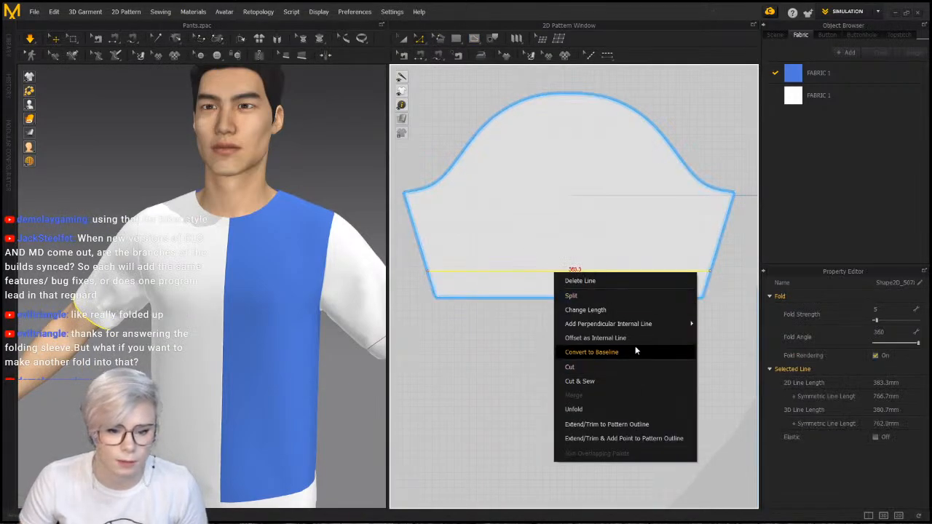
click(624, 339)
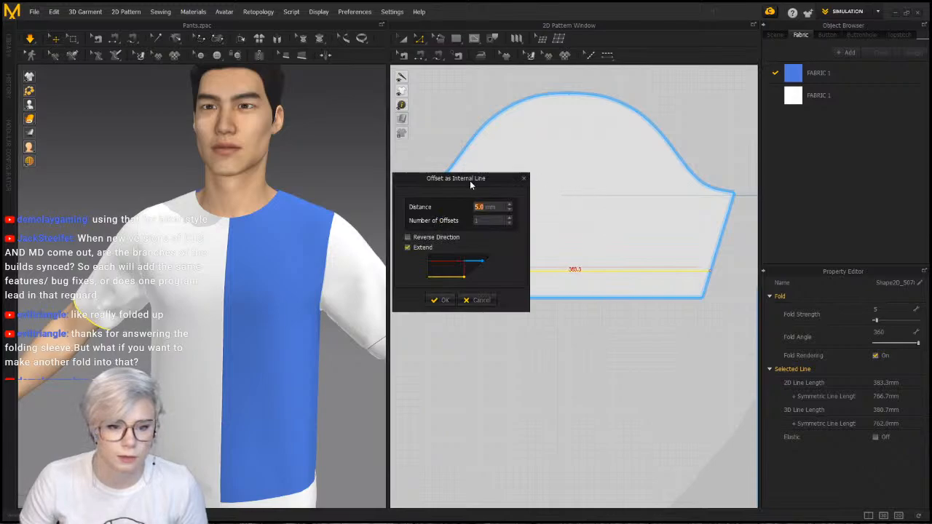
drag(470, 182, 228, 177)
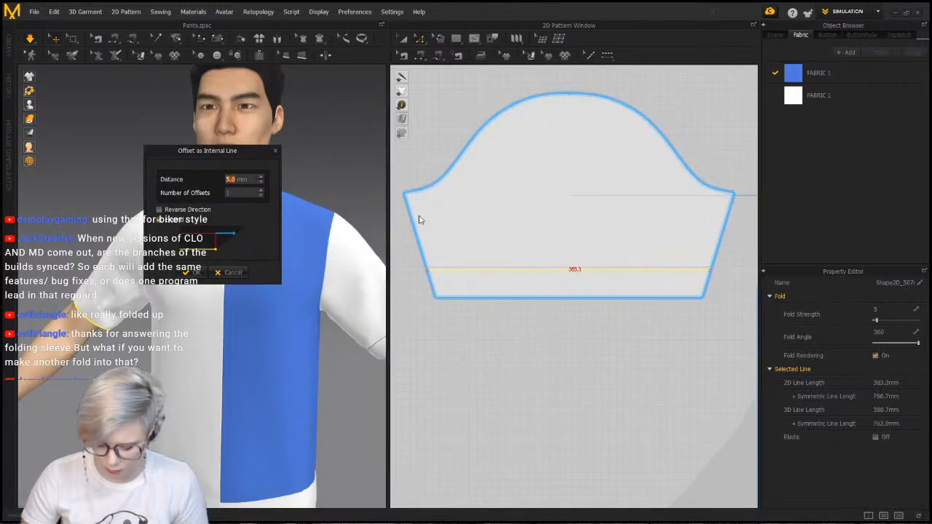
text(60)
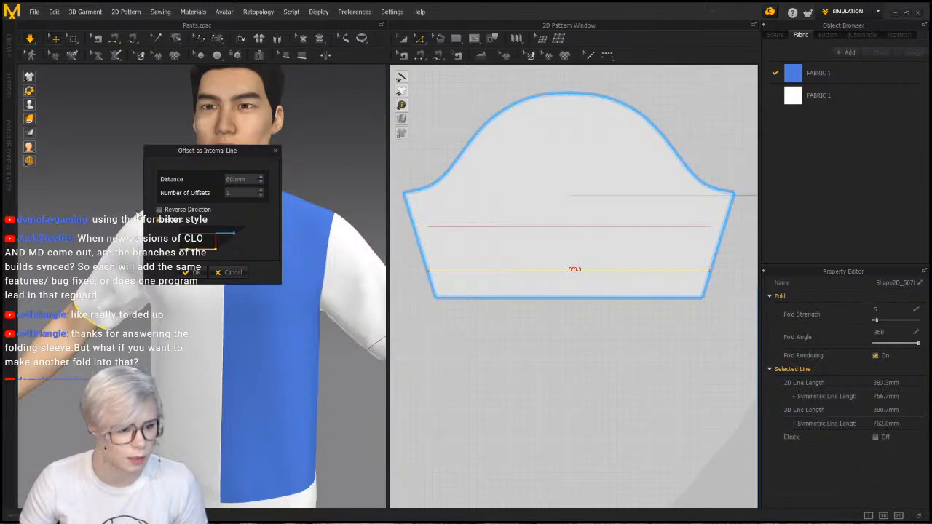
click(192, 272)
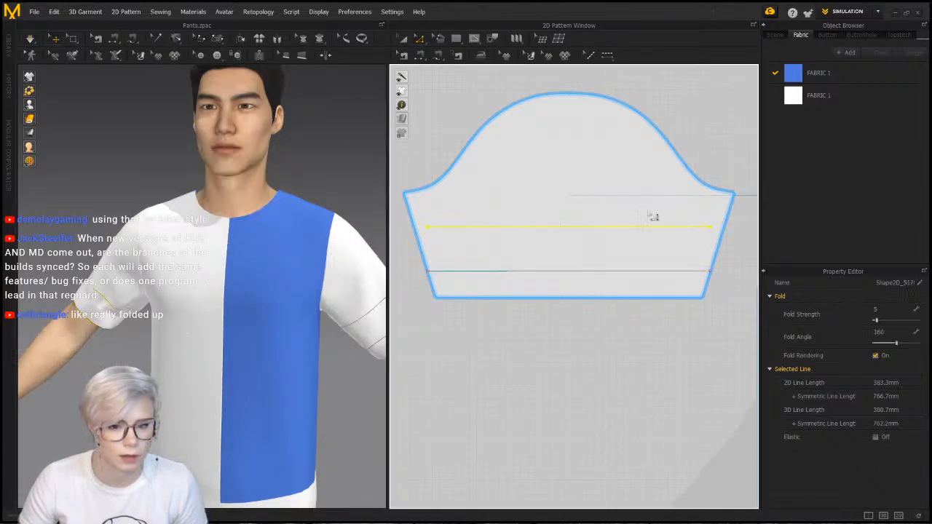
Extend the new internal line to the sleeve's pattern outline, adding points where it meets the side edges
right_click(599, 224)
click(570, 235)
click(569, 226)
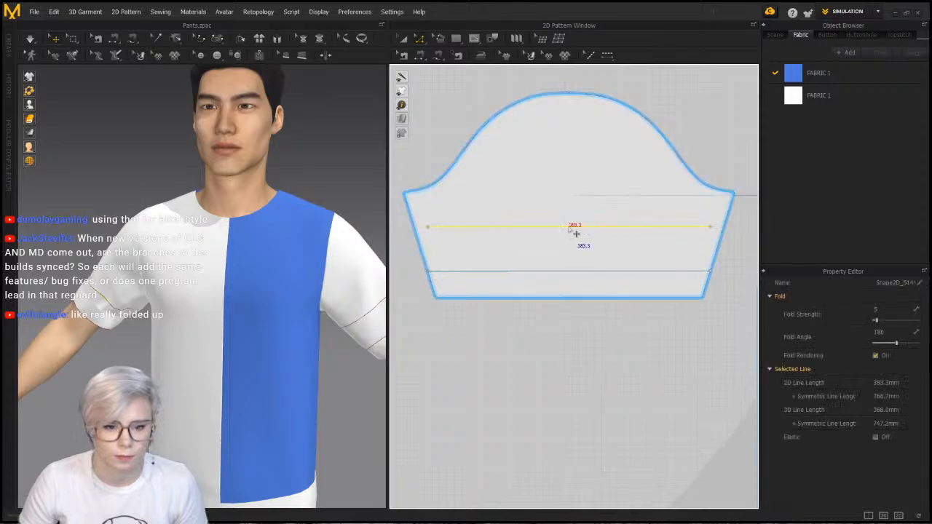
right_click(568, 226)
click(653, 394)
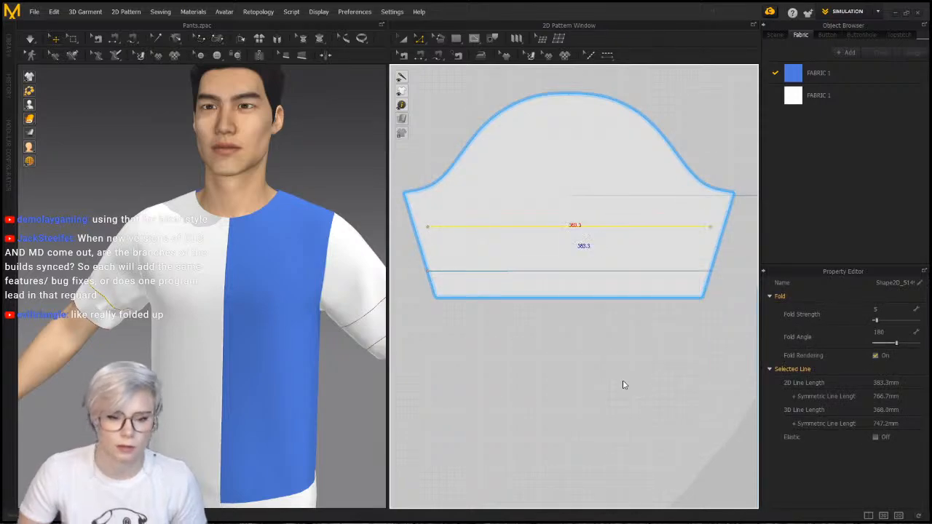
Delete the underarm seam running from the armpit to the lower internal line on the sleeve
click(698, 284)
scroll(713, 231, up, 3)
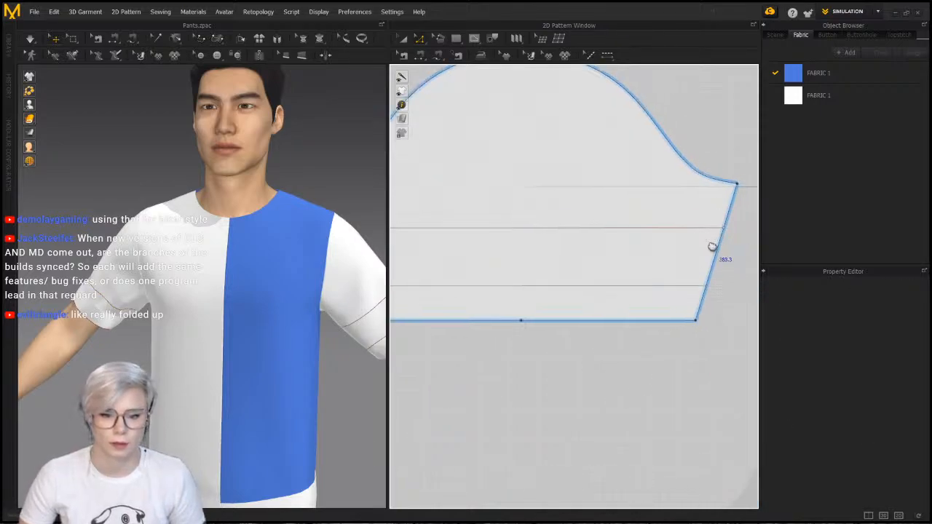
middle_drag(710, 243, 696, 252)
key(m)
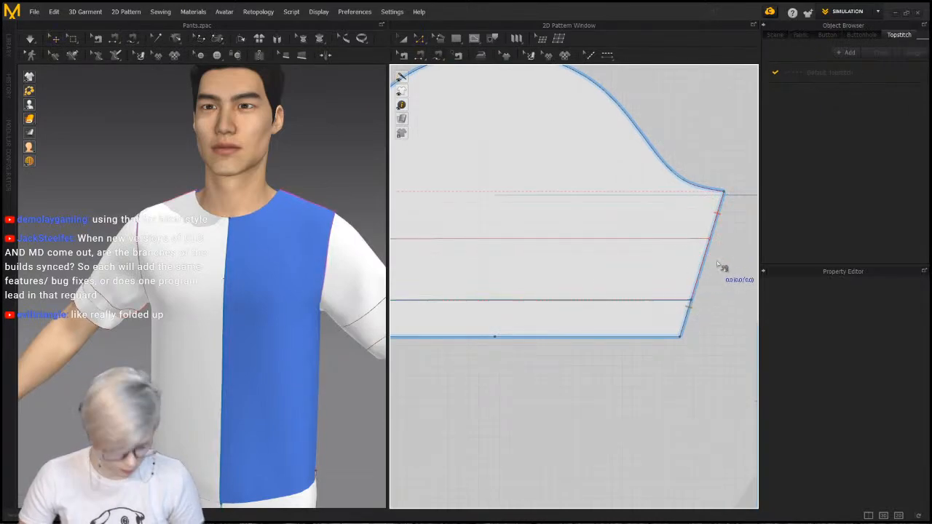
key(a)
key(b)
click(694, 295)
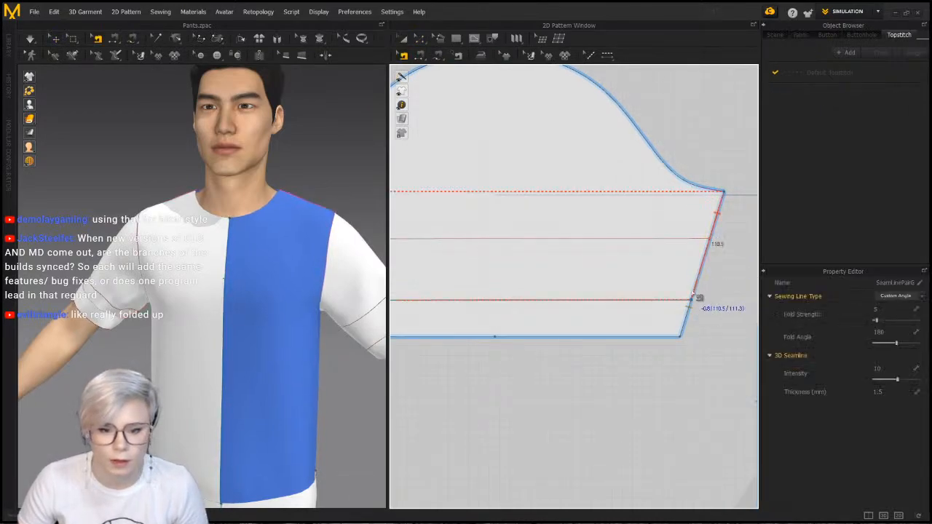
key(Delete)
Sew the sleeve's two side edges together from the armpit down to the upper internal line
key(m)
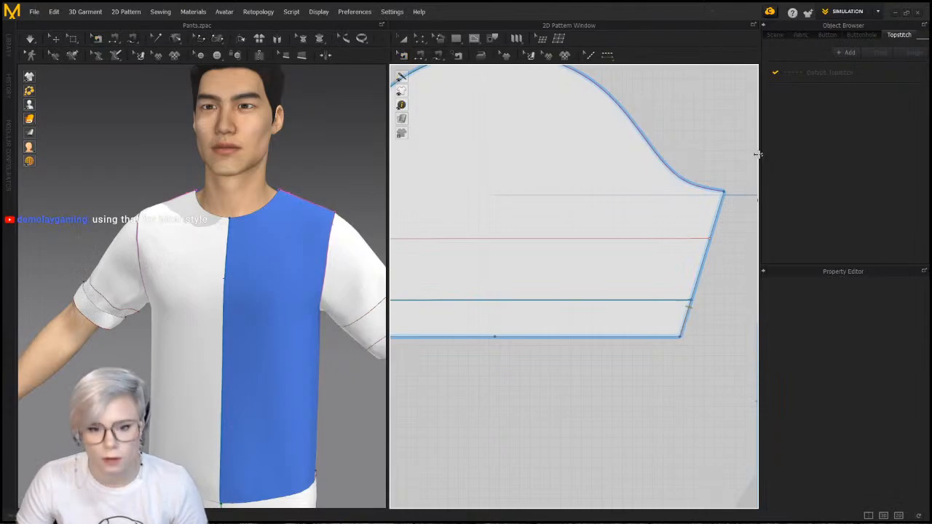
click(723, 199)
click(704, 232)
middle_drag(402, 171, 666, 187)
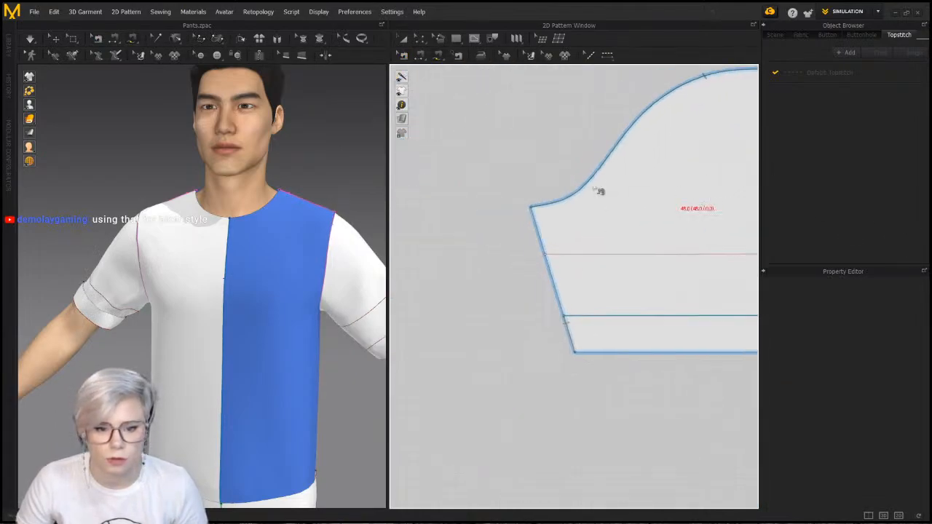
click(532, 208)
click(544, 255)
Examine the remaining seams on the sleeve's side edges and cuff in the pattern and on the avatar
scroll(562, 289, down, 2)
middle_drag(555, 289, 473, 283)
scroll(494, 319, up, 2)
scroll(285, 318, down, 2)
right_drag(284, 318, 302, 300)
middle_drag(515, 388, 488, 382)
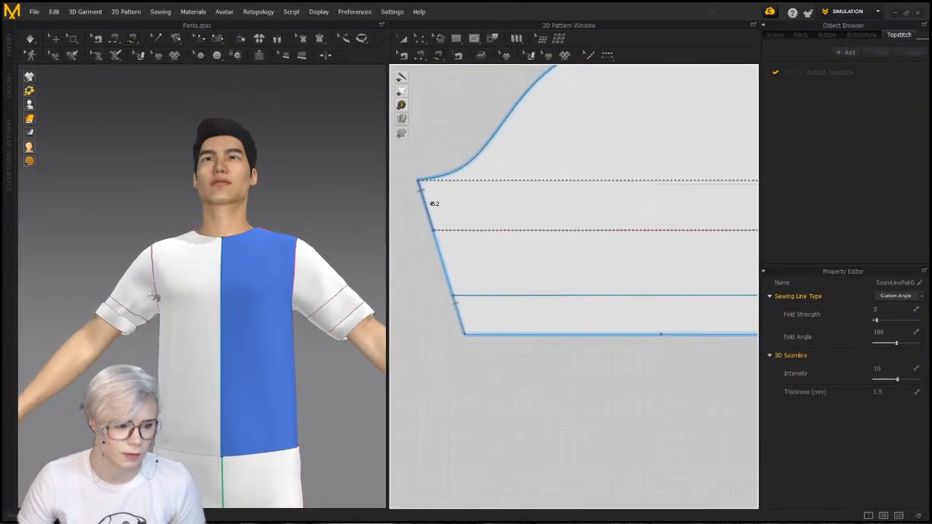
scroll(495, 313, up, 2)
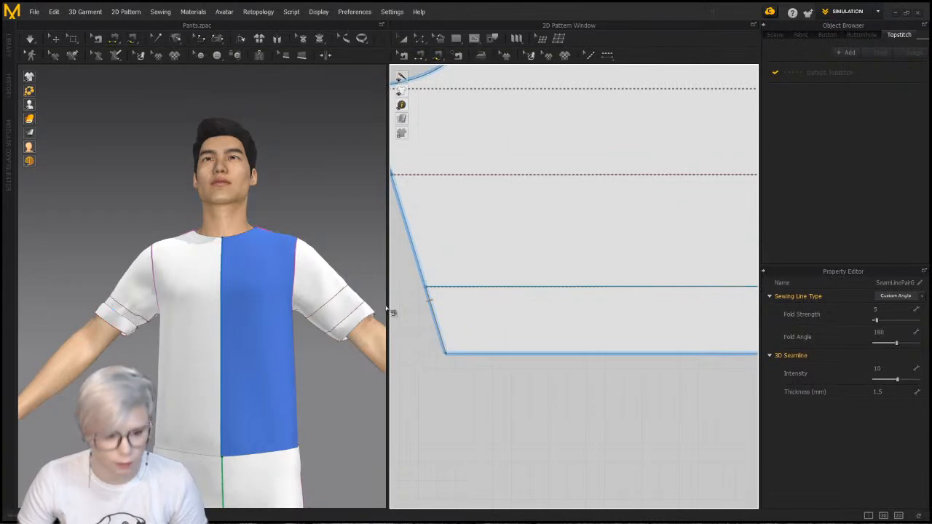
scroll(435, 316, down, 2)
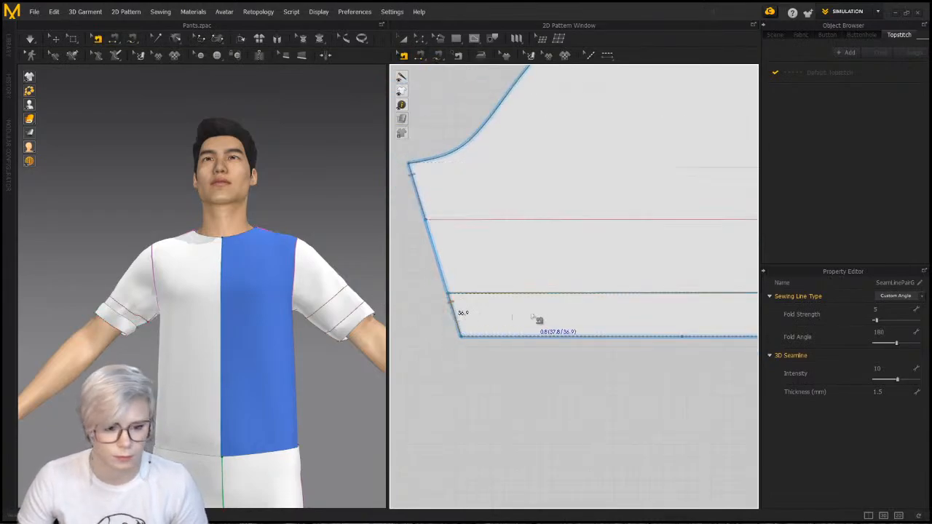
scroll(410, 302, up, 3)
click(406, 331)
scroll(220, 345, up, 3)
Simulate the garment to update the sleeve with its shortened underarm seam
right_drag(220, 345, 256, 341)
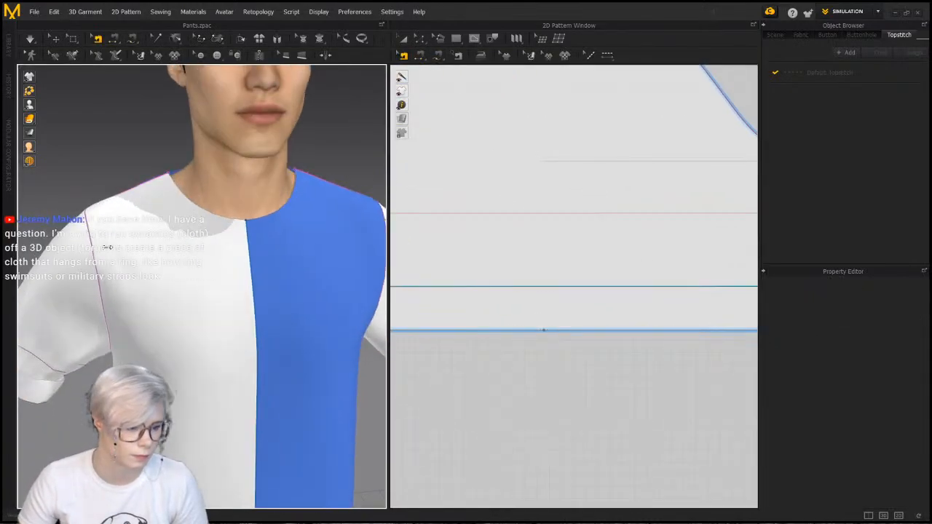
middle_drag(109, 248, 183, 235)
right_drag(182, 235, 108, 248)
scroll(204, 288, down, 2)
key(space)
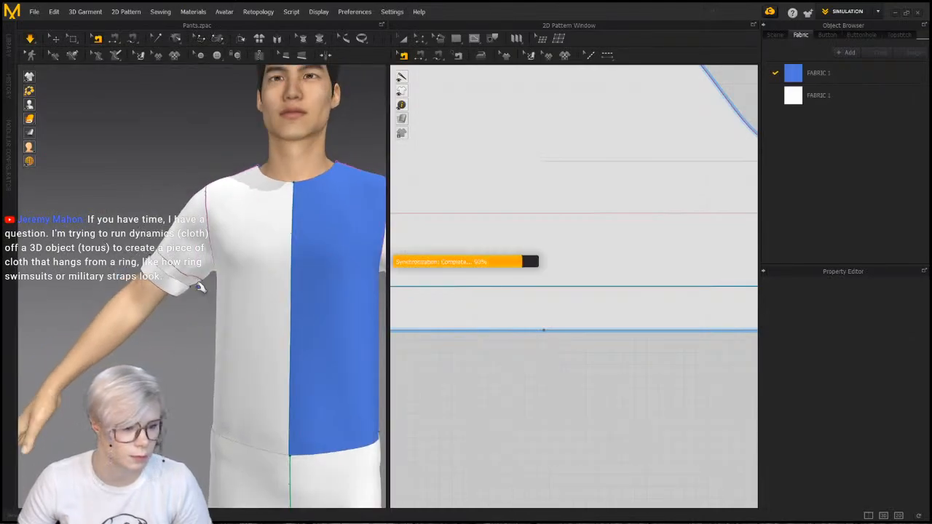
scroll(204, 252, down, 2)
right_drag(183, 248, 195, 263)
scroll(195, 263, up, 3)
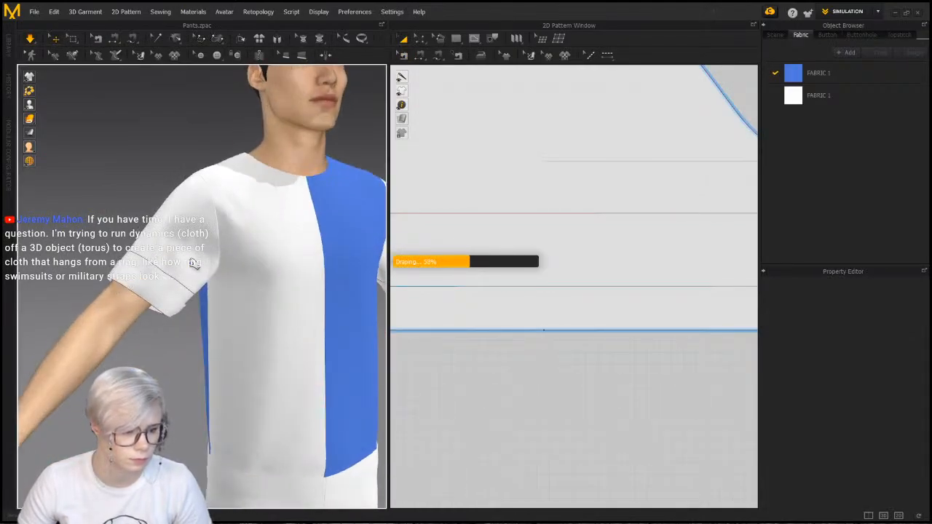
Try to fold the sleeve outward along the upper internal line with Fold Arrangement, and undo the fold
click(252, 40)
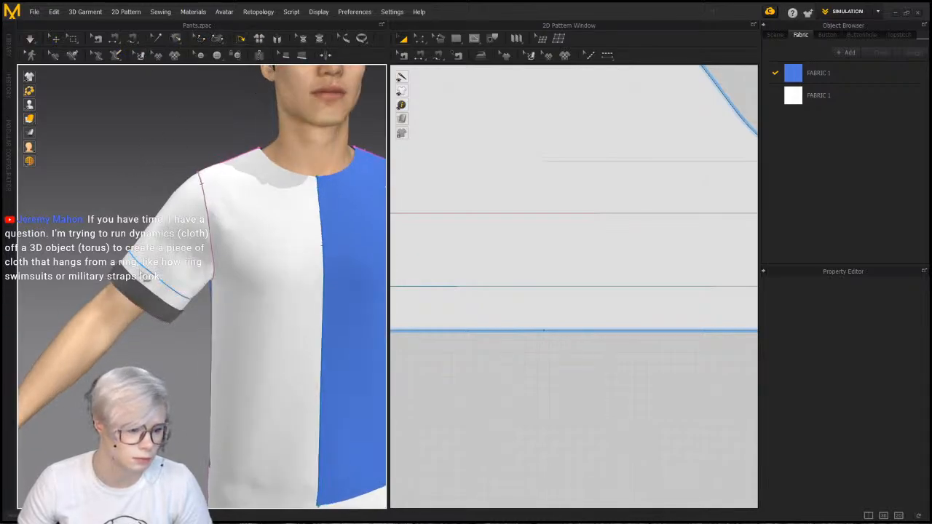
click(143, 269)
right_drag(162, 295, 108, 268)
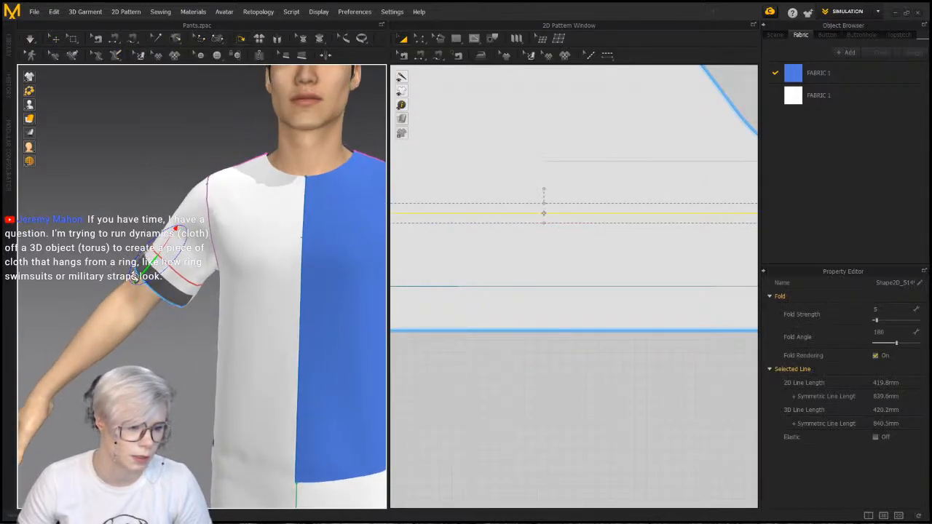
drag(136, 277, 178, 227)
key(space)
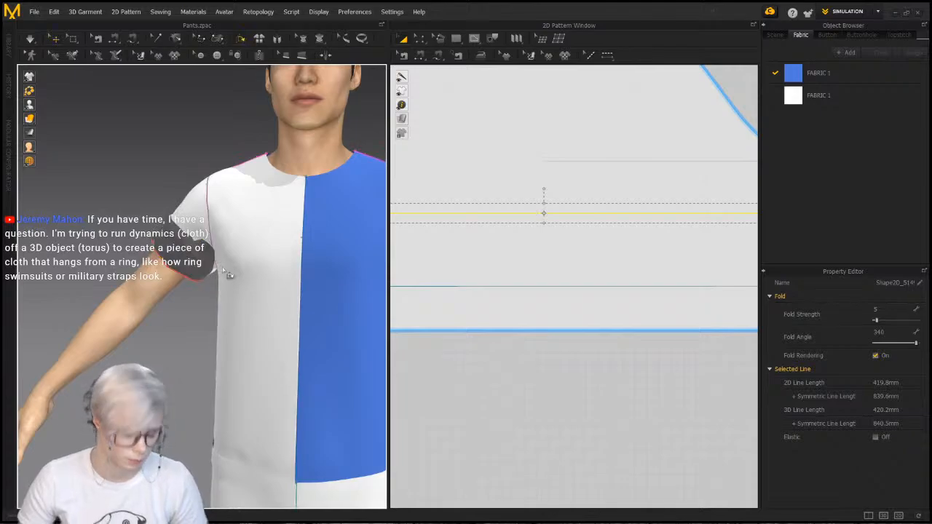
key(space)
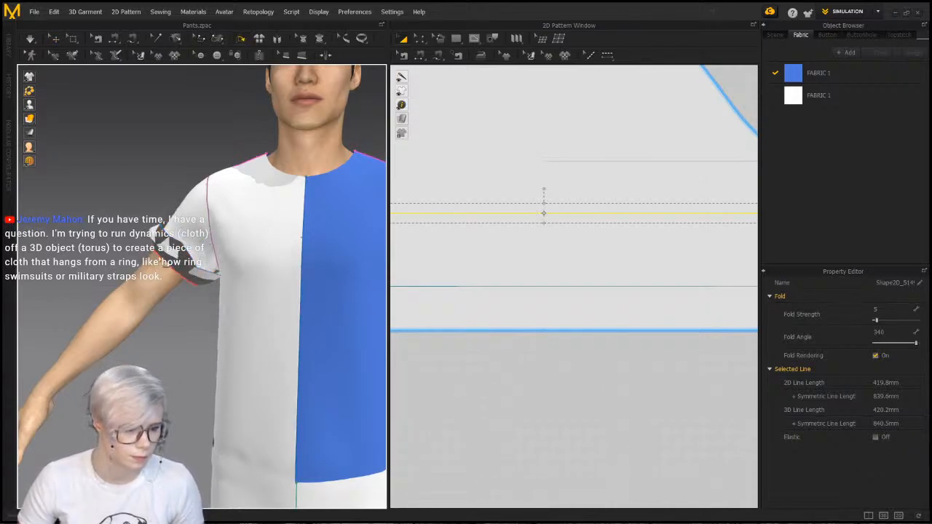
key(ctrl+z)
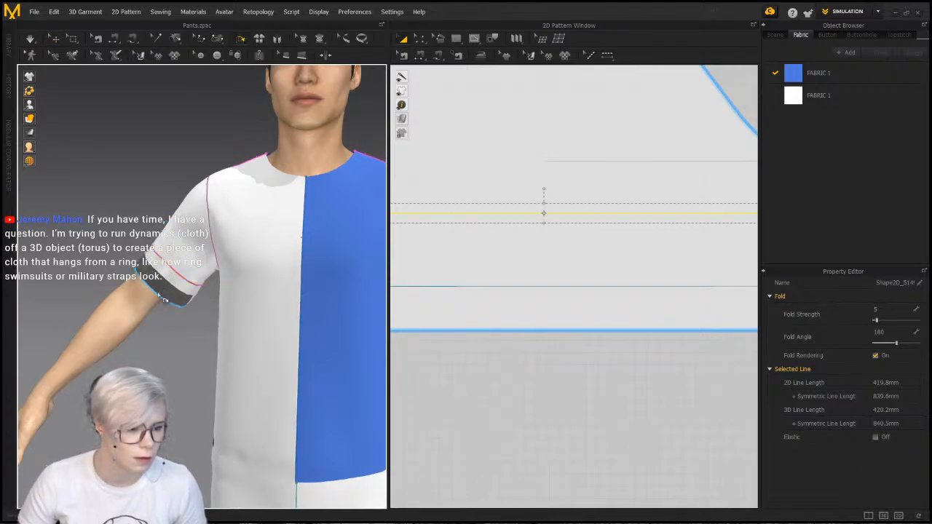
Reduce the fold along the sleeve's lower internal line to an angle of 312 with Fold Arrangement
click(160, 294)
right_drag(162, 287, 132, 283)
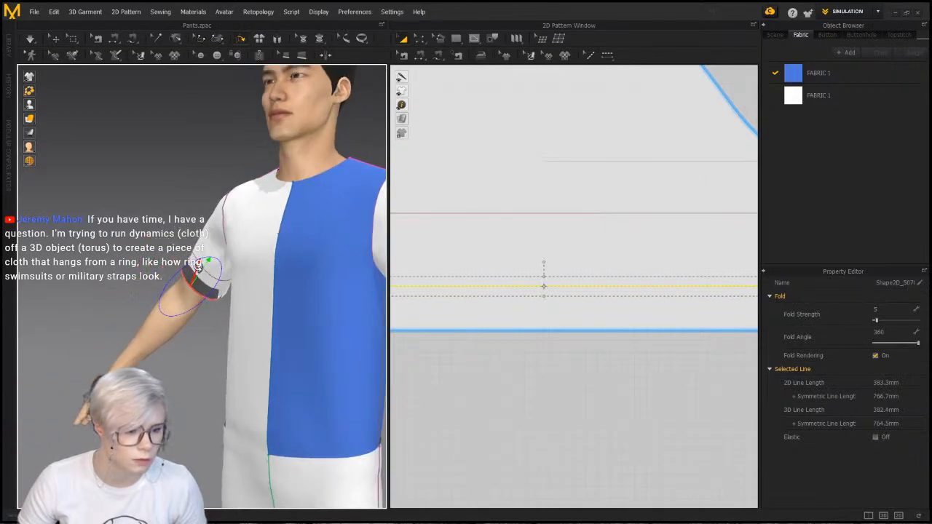
click(176, 189)
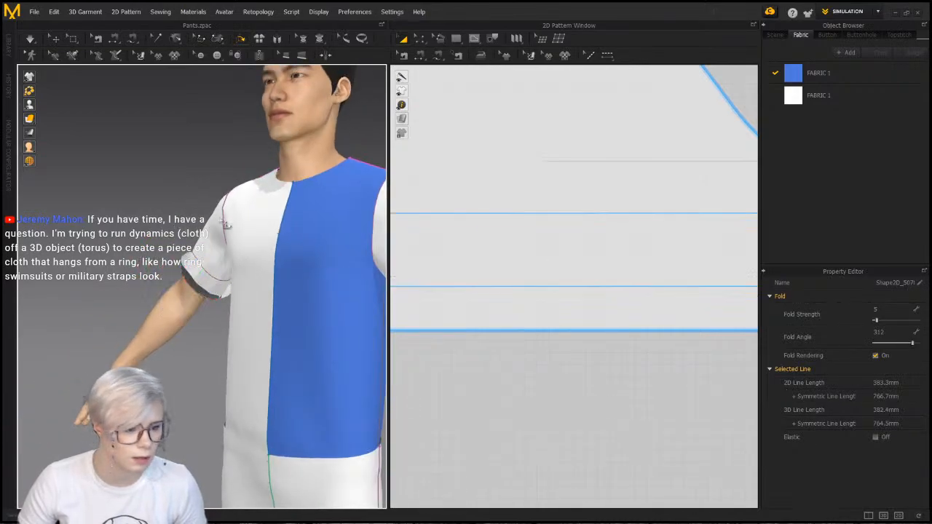
Set the sleeve's additional collision thickness to 4 mm and simulate the garment
click(206, 276)
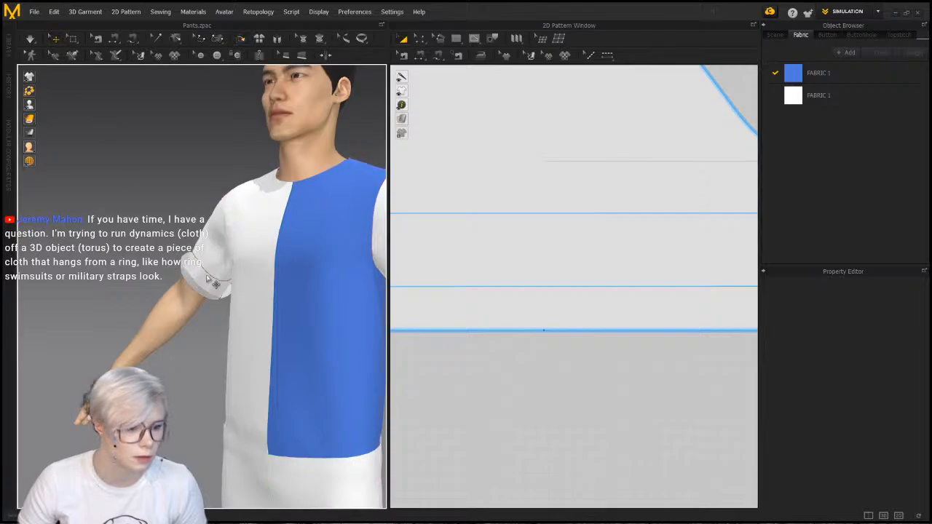
scroll(860, 476, down, 2)
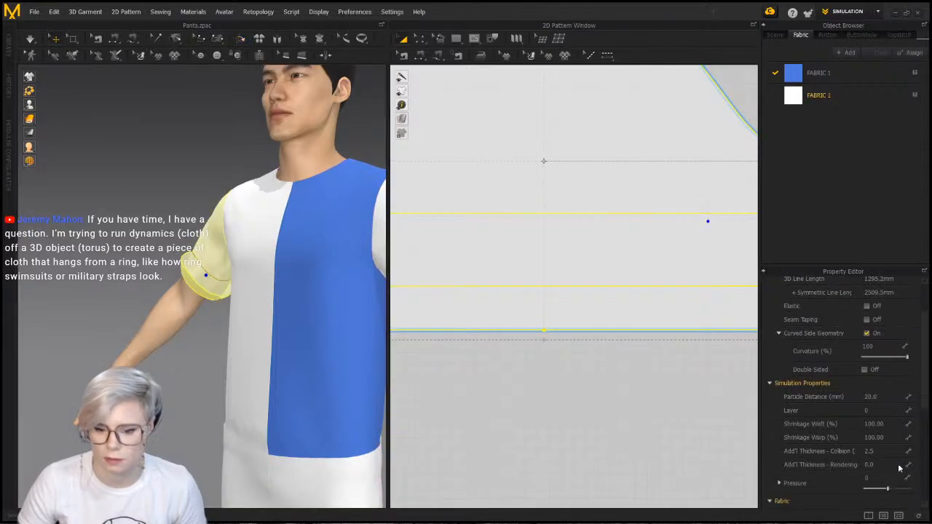
text(4)
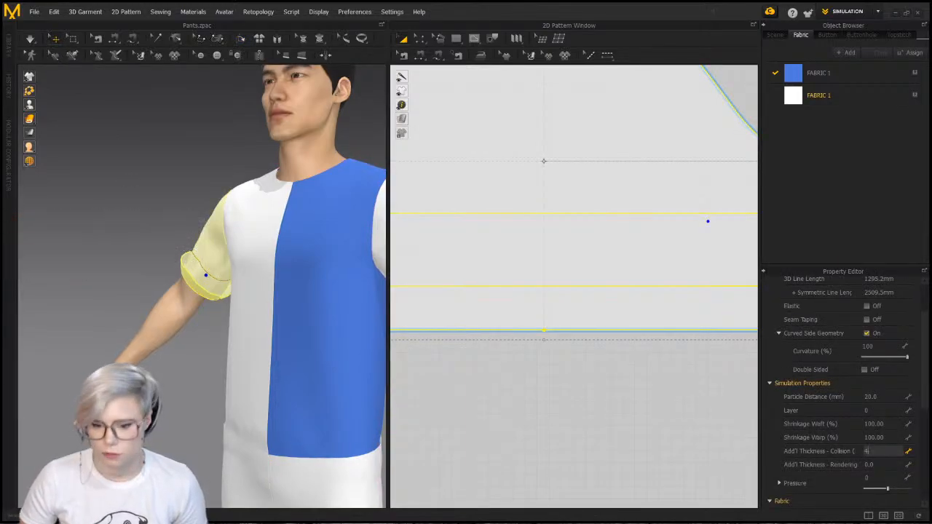
scroll(245, 178, up, 5)
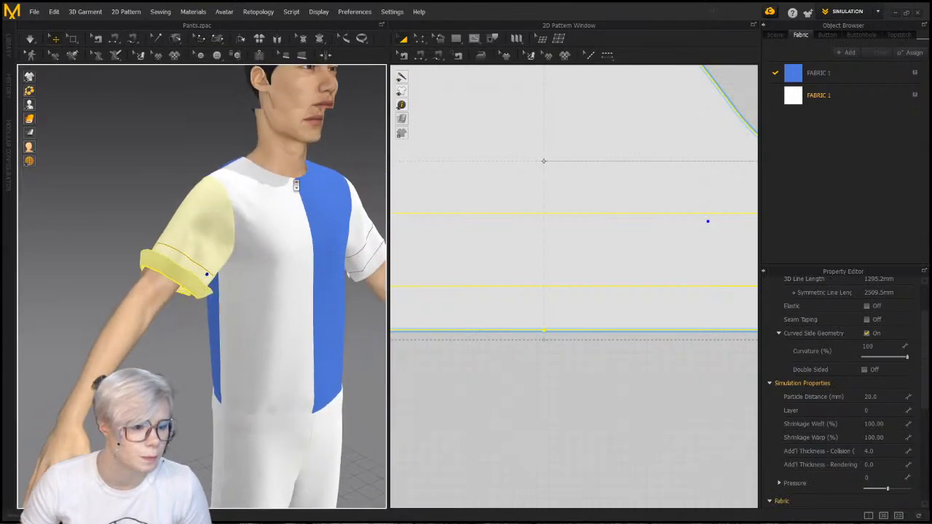
right_drag(246, 182, 233, 162)
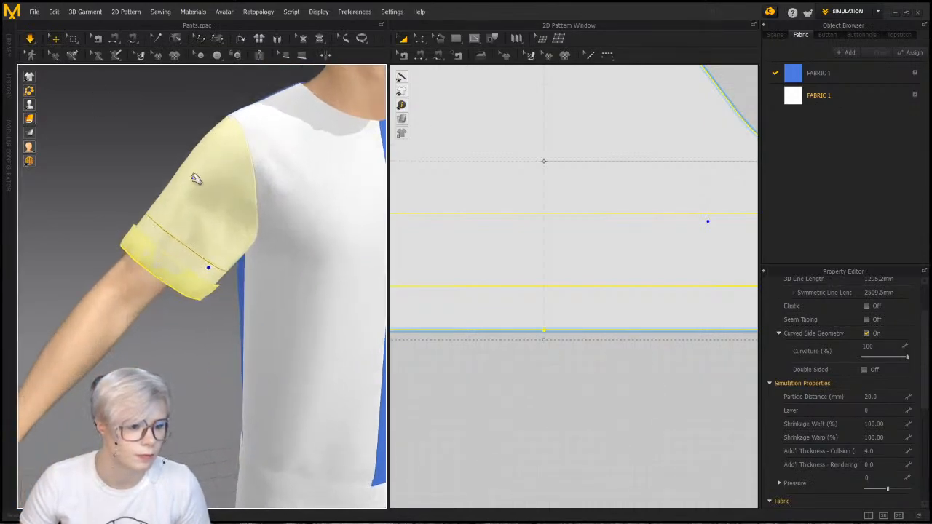
right_drag(176, 218, 191, 248)
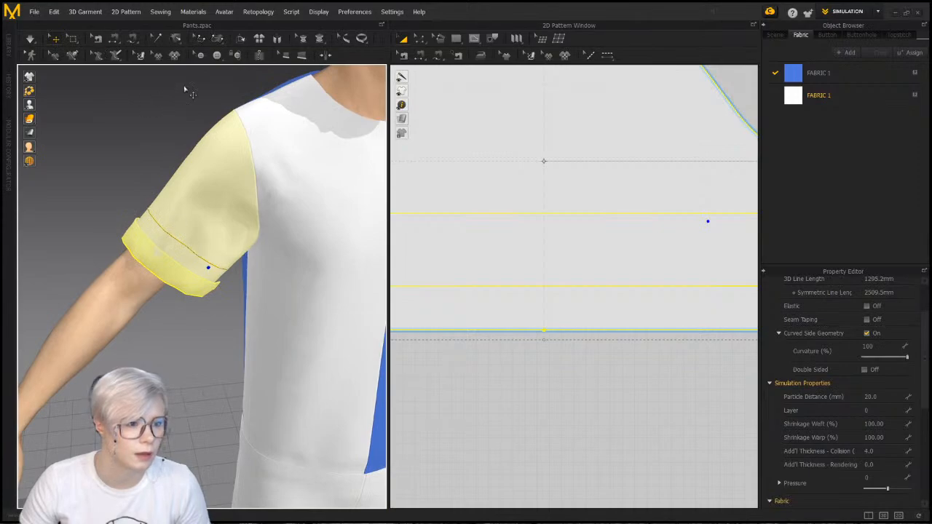
click(166, 230)
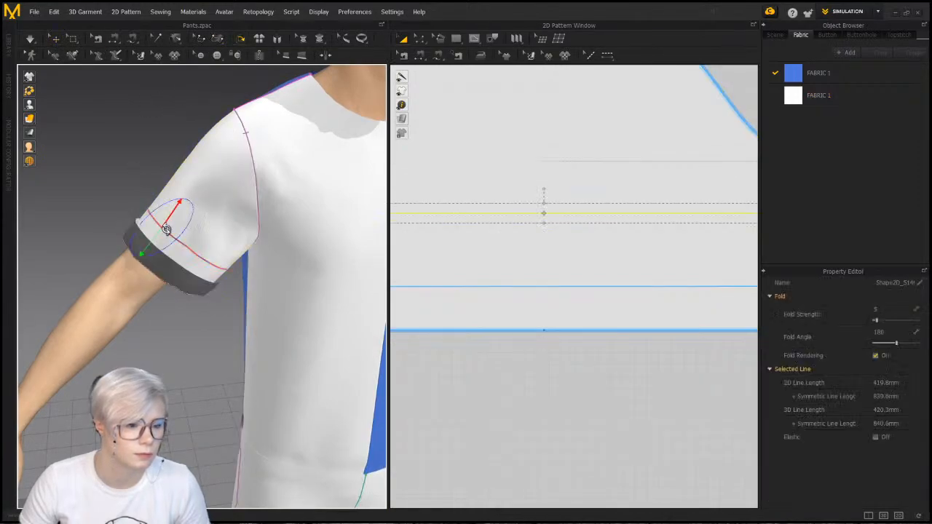
click(128, 115)
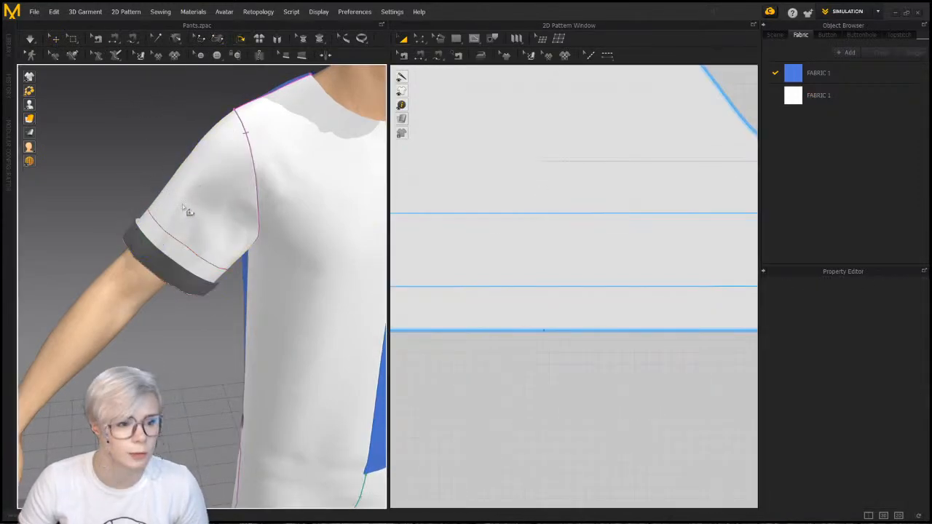
Set the sleeve's particle distance to 10 mm and simulate the garment
click(191, 191)
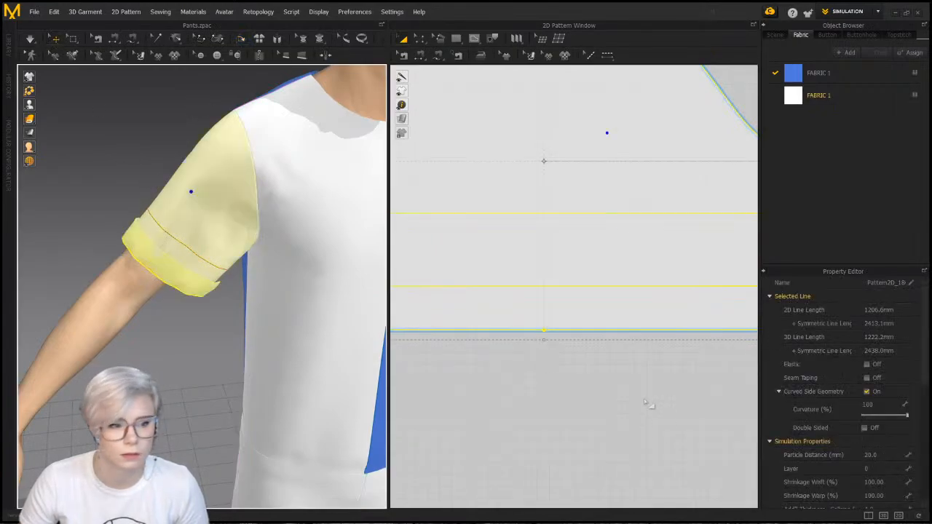
double_click(872, 454)
text(10)
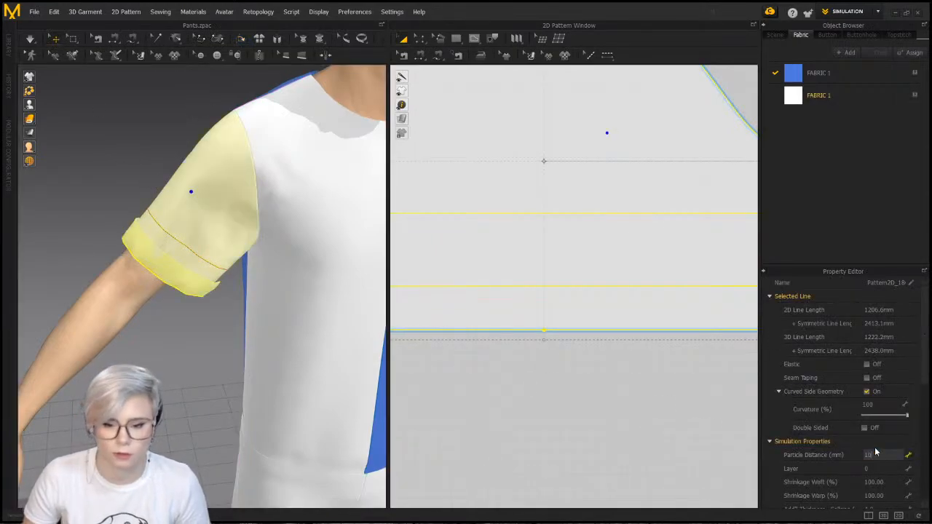
key(Return)
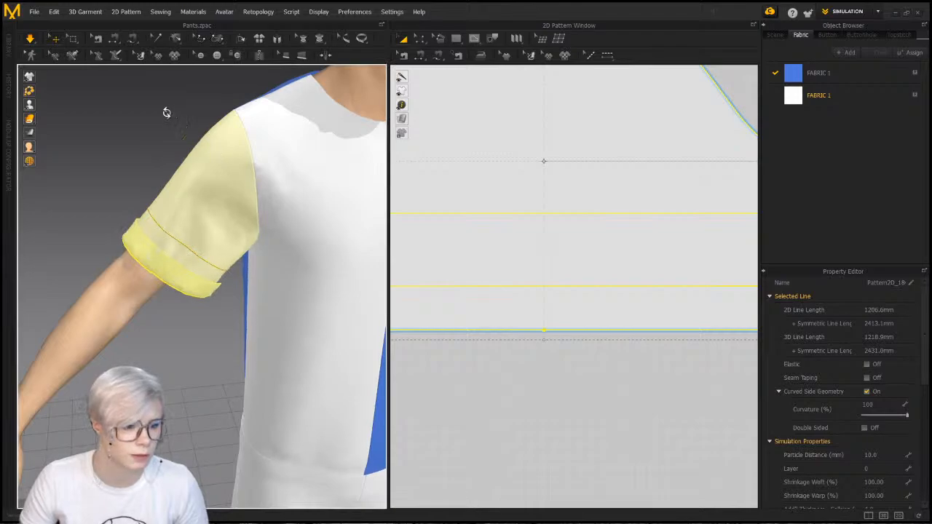
right_drag(167, 110, 157, 107)
click(151, 162)
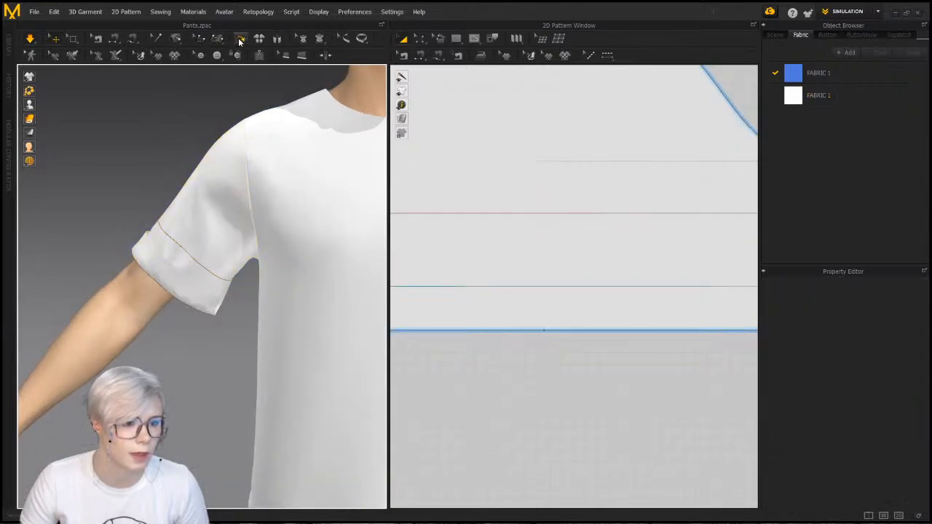
Fold the sleeve outward along its upper internal line to an angle of 319 with Fold Arrangement and simulate the garment
click(240, 40)
click(183, 252)
right_drag(183, 252, 124, 258)
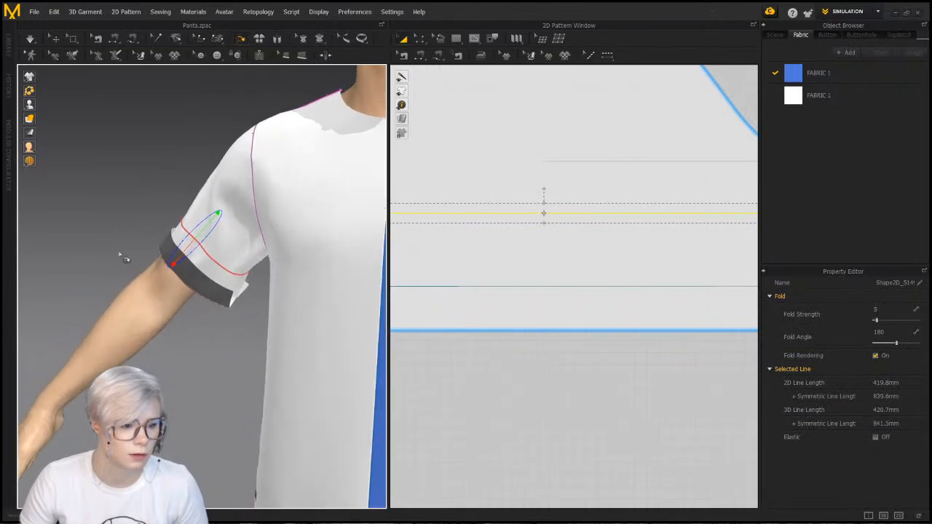
drag(182, 246, 211, 224)
key(space)
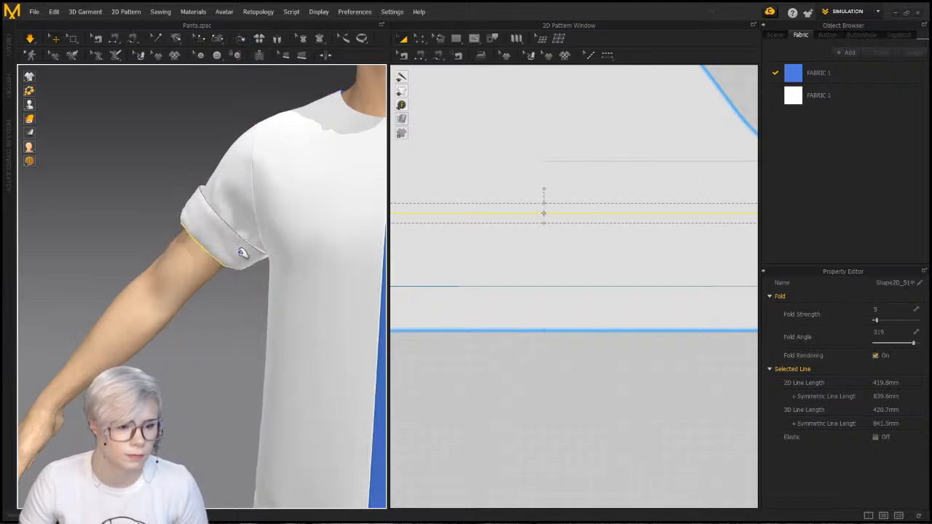
right_drag(242, 253, 226, 244)
Lengthen the sleeve pattern by moving its hem and both internal lines downward together
scroll(517, 255, down, 3)
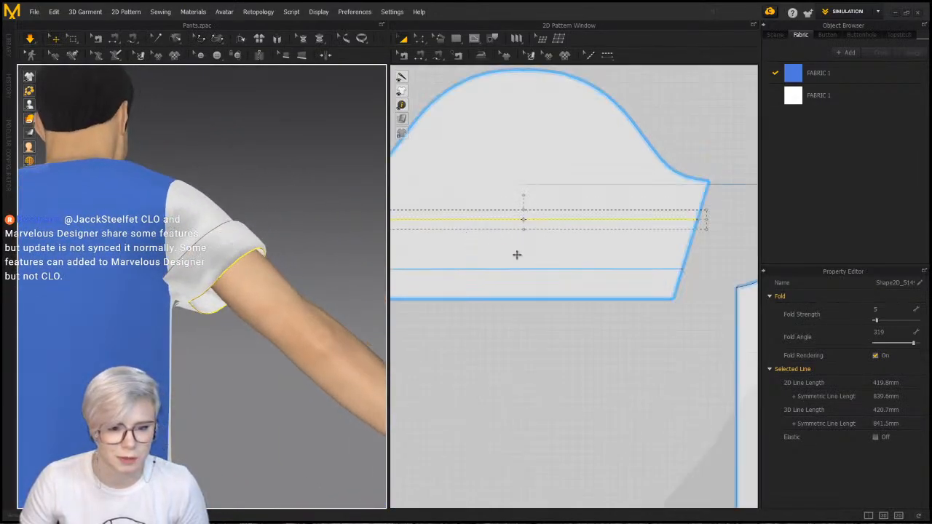
scroll(517, 255, down, 2)
key(ctrl+v)
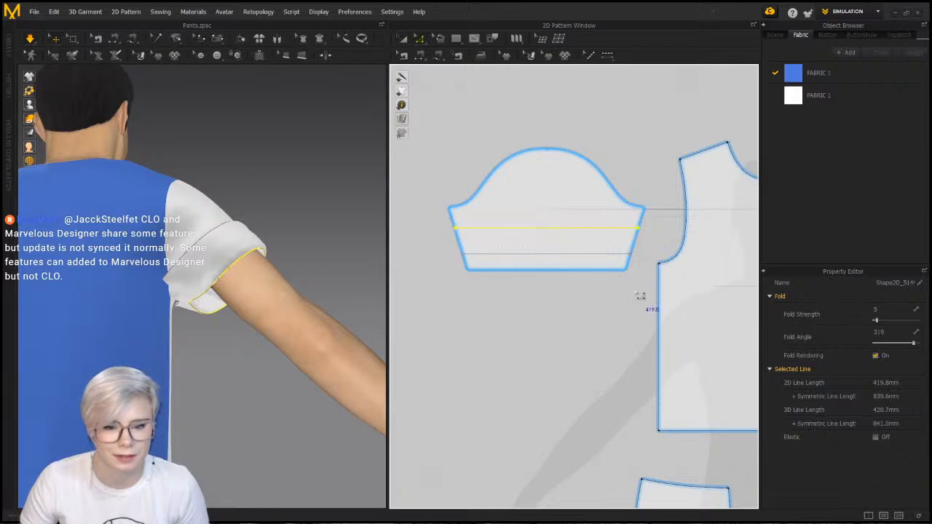
drag(437, 223, 641, 288)
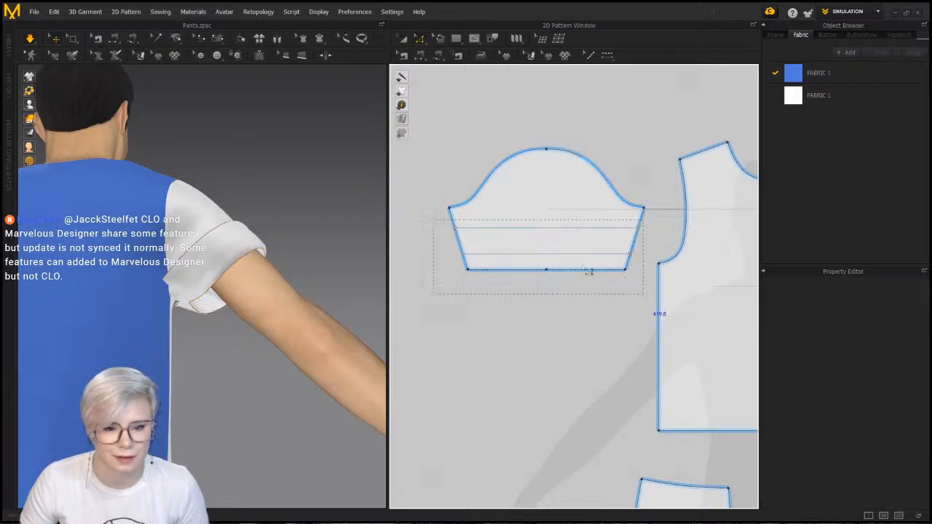
drag(580, 276, 570, 311)
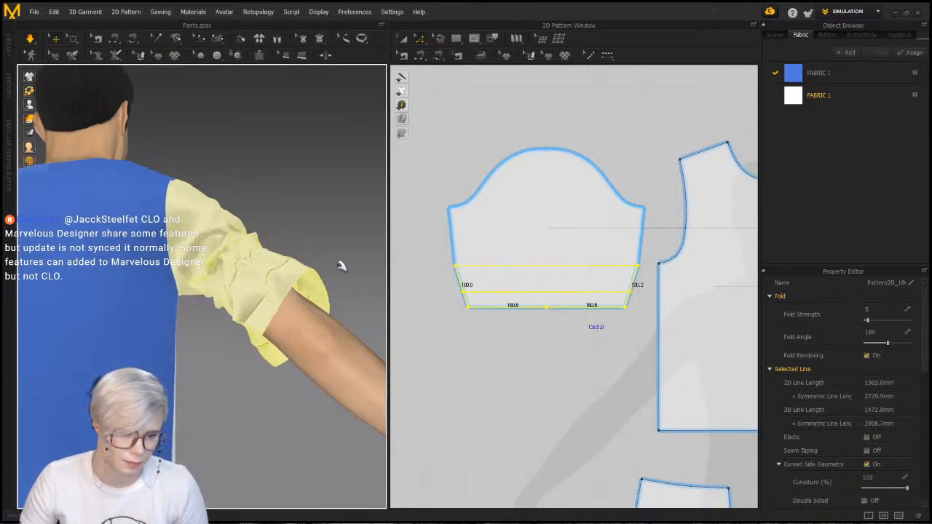
Strengthen the lengthened sleeve while the simulation is running
right_drag(371, 273, 196, 318)
scroll(196, 318, down, 2)
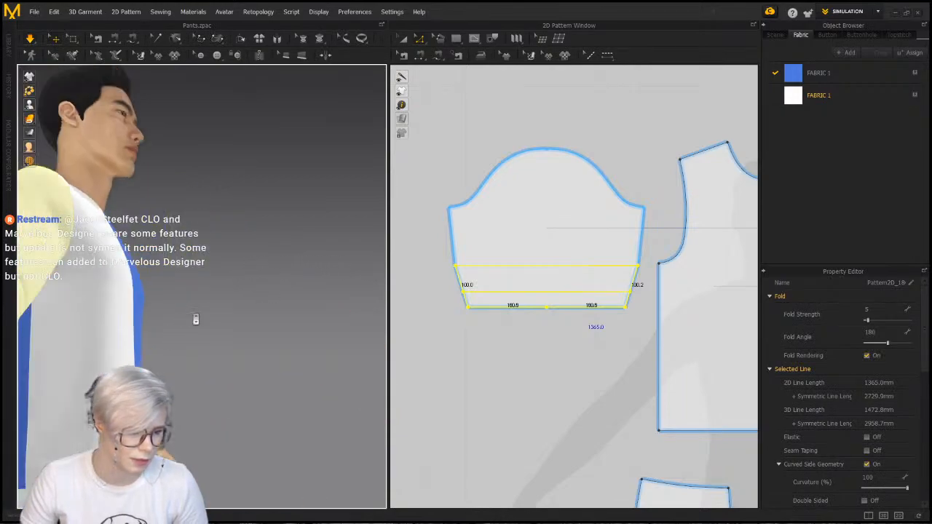
right_drag(323, 316, 247, 326)
click(247, 326)
key(ctrl+h)
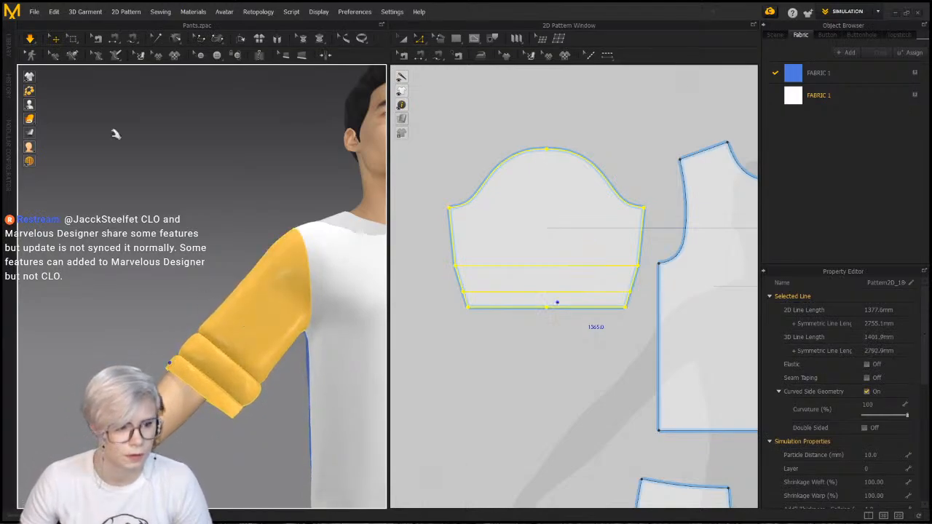
click(292, 152)
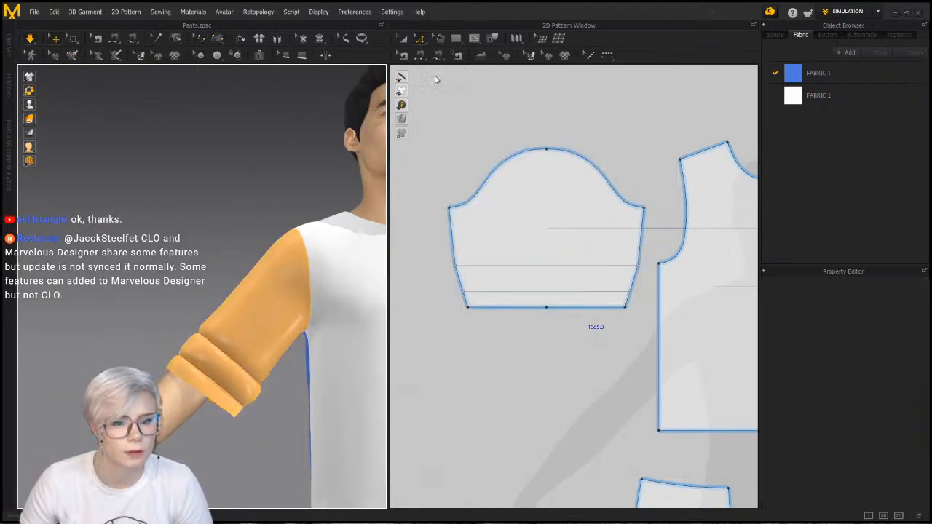
Set the fold angle of the sleeve's lower internal line to 360 and pull the cuff upward during simulation
click(524, 295)
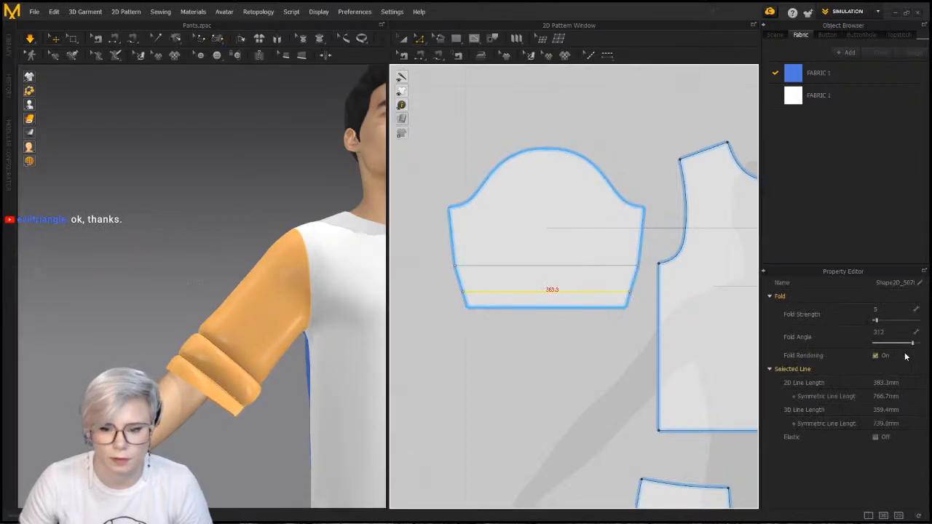
drag(914, 344, 920, 344)
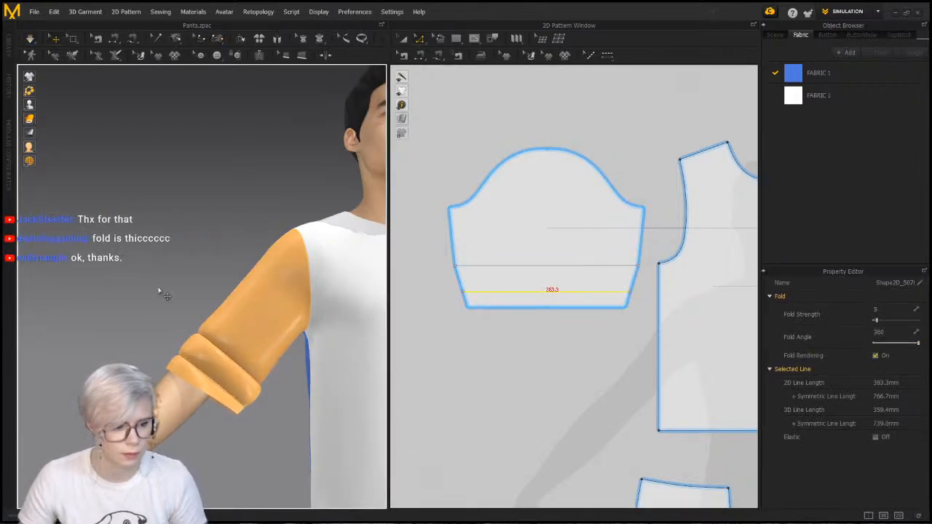
key(space)
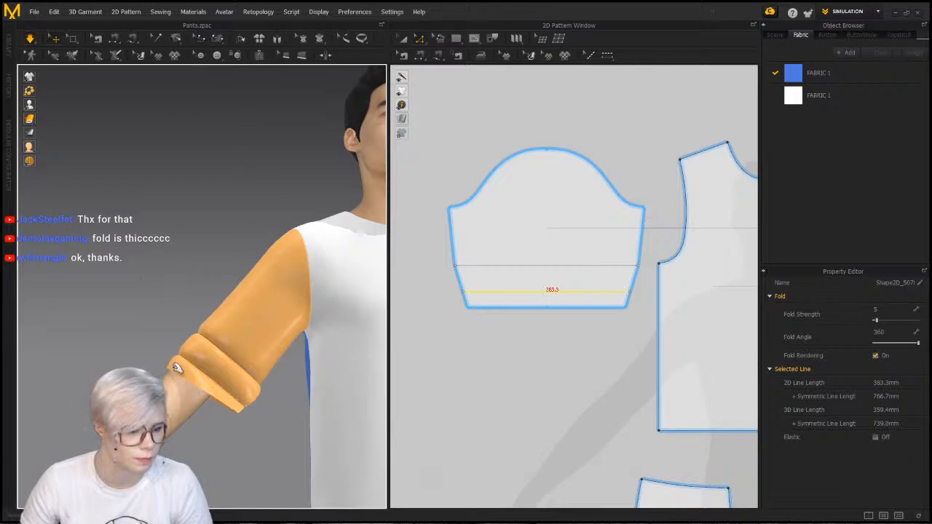
drag(174, 364, 221, 349)
key(space)
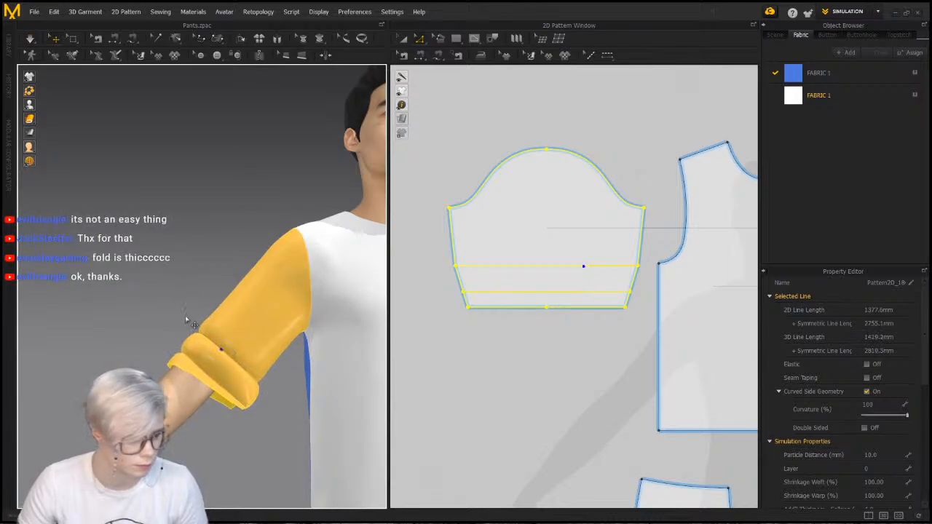
Delete the sleeve's upper internal line and simulate the garment
right_drag(186, 319, 150, 312)
scroll(211, 321, up, 3)
middle_drag(264, 328, 229, 313)
right_drag(229, 313, 235, 334)
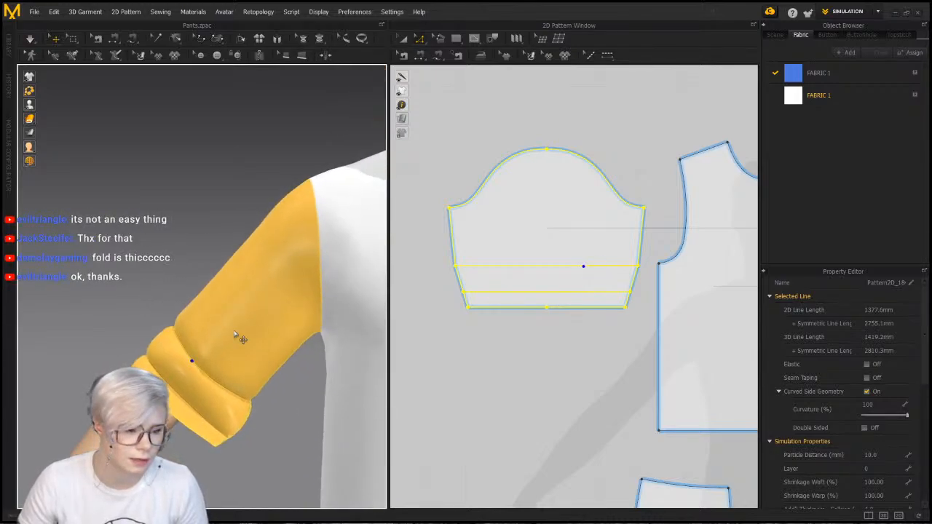
click(484, 266)
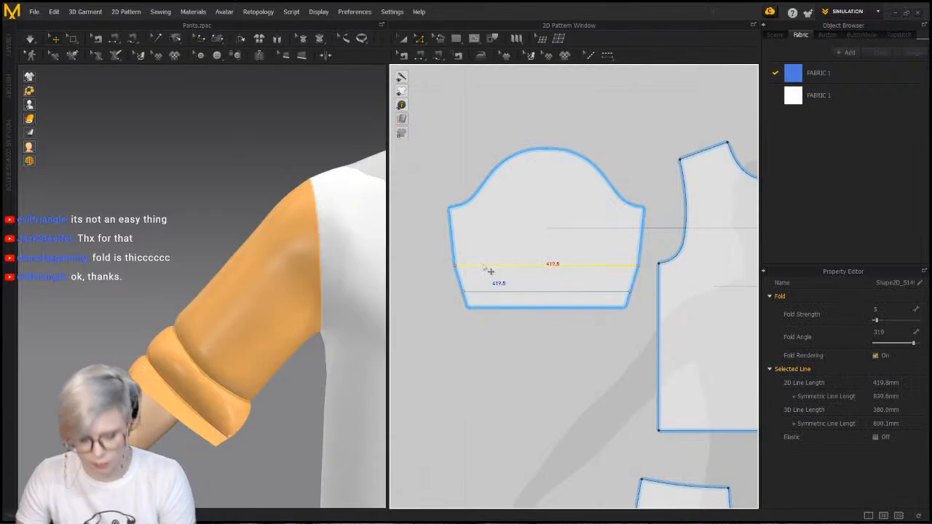
key(Delete)
right_drag(191, 276, 210, 277)
middle_drag(210, 277, 177, 196)
key(space)
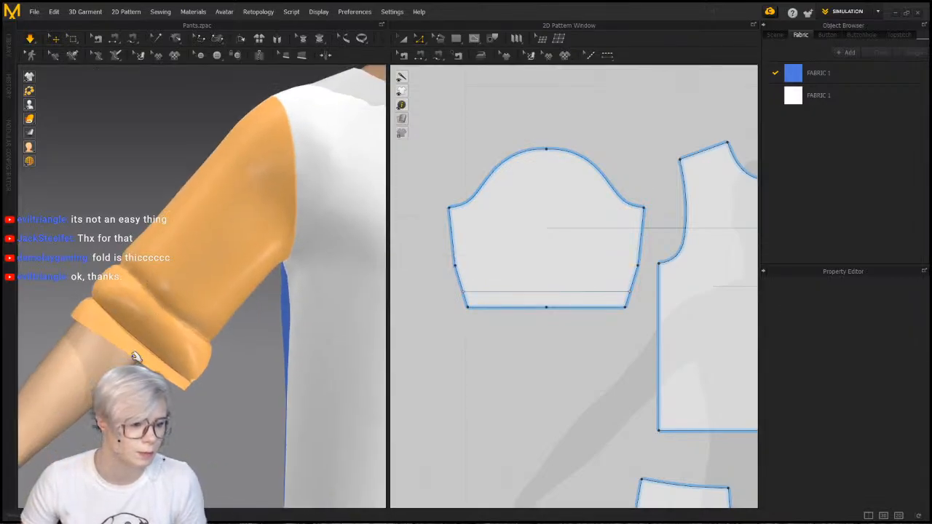
Try to fold the hem along the sleeve's remaining internal line to an angle of 26 with Fold Arrangement, and undo the fold
click(242, 38)
click(103, 316)
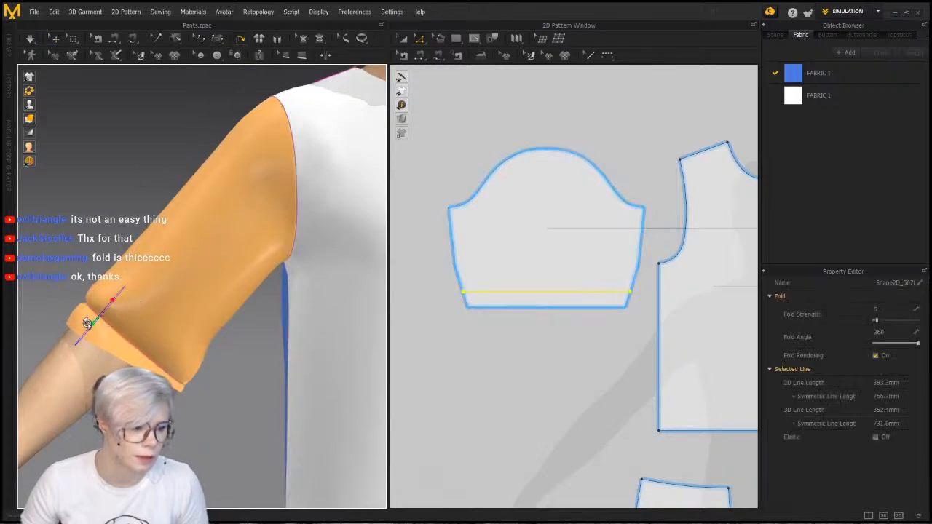
scroll(104, 327, down, 4)
right_drag(103, 327, 63, 304)
middle_drag(63, 303, 88, 286)
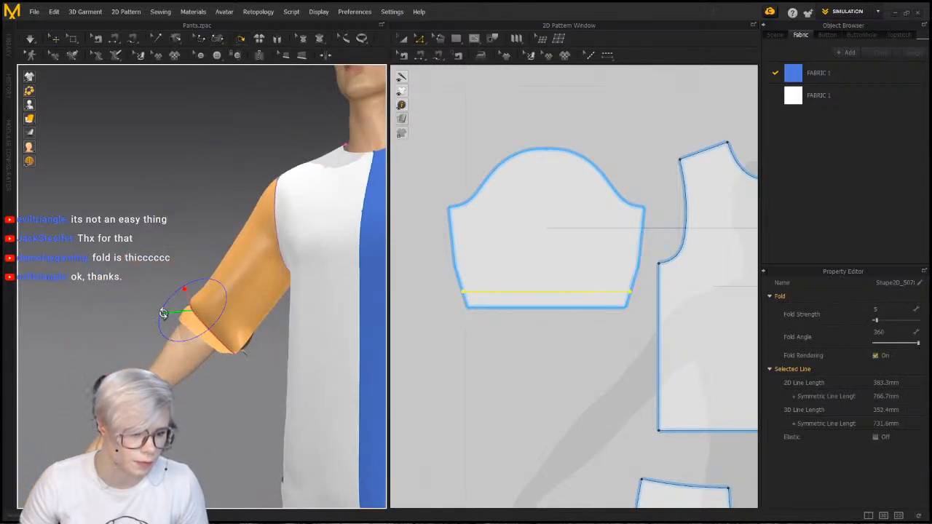
drag(164, 313, 243, 298)
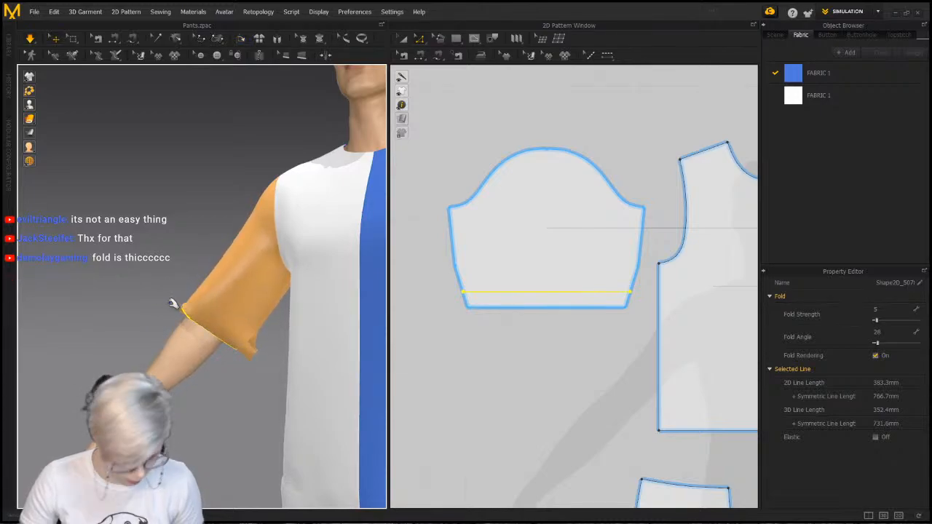
key(ctrl+z)
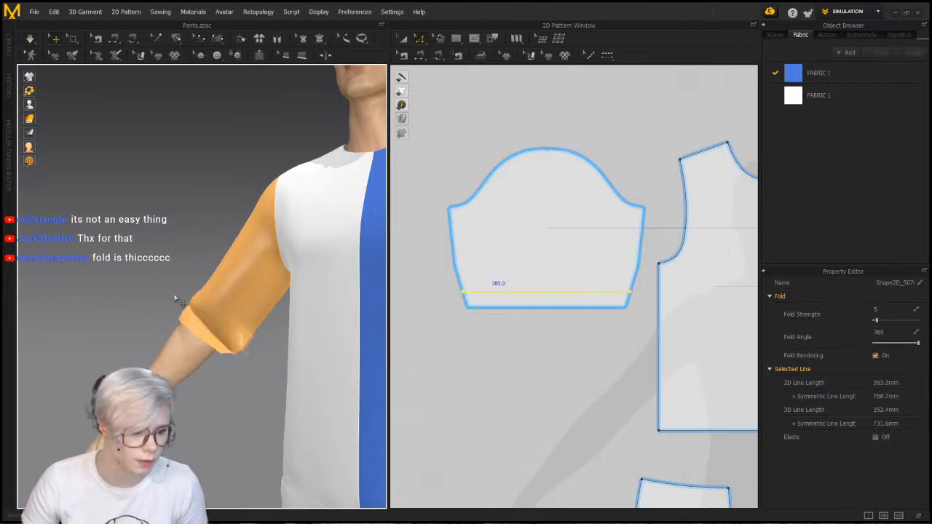
Turn off the sleeve's strengthening during simulation and adjust the fold angle of its remaining internal line
click(207, 320)
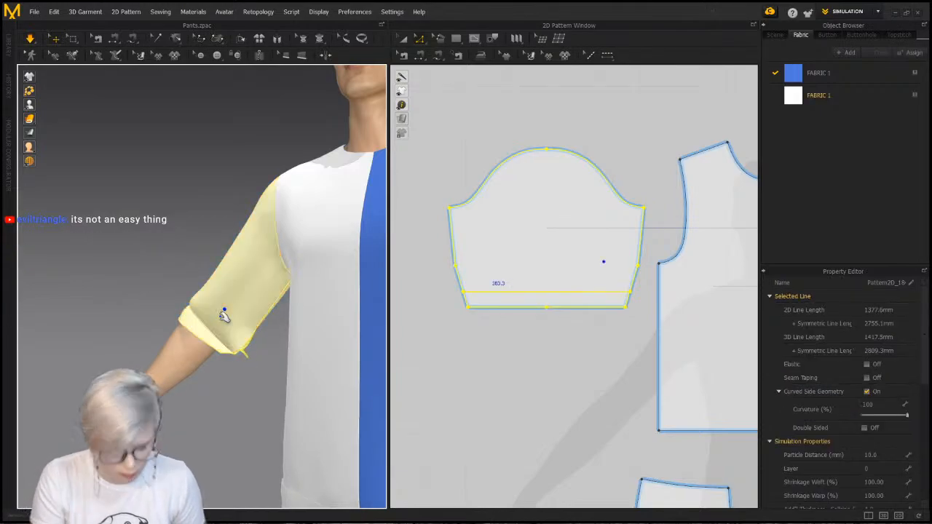
right_drag(187, 311, 239, 309)
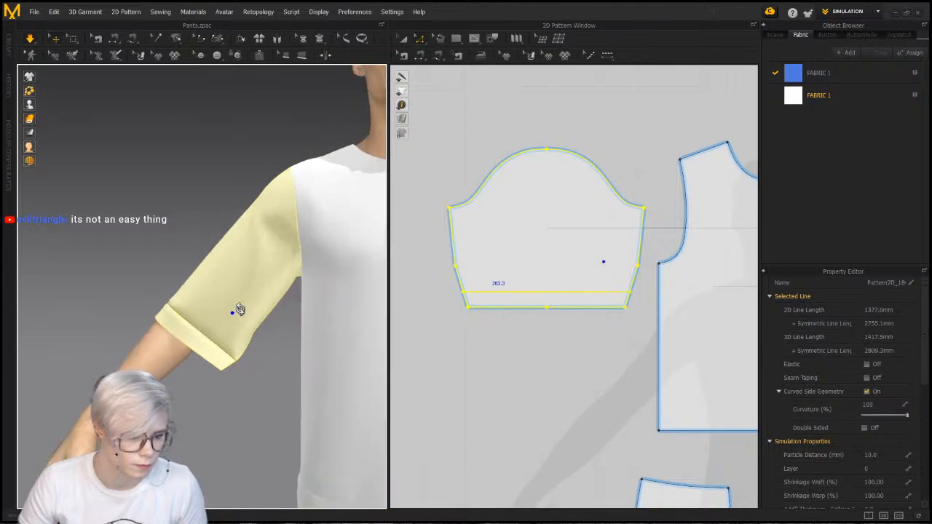
click(466, 386)
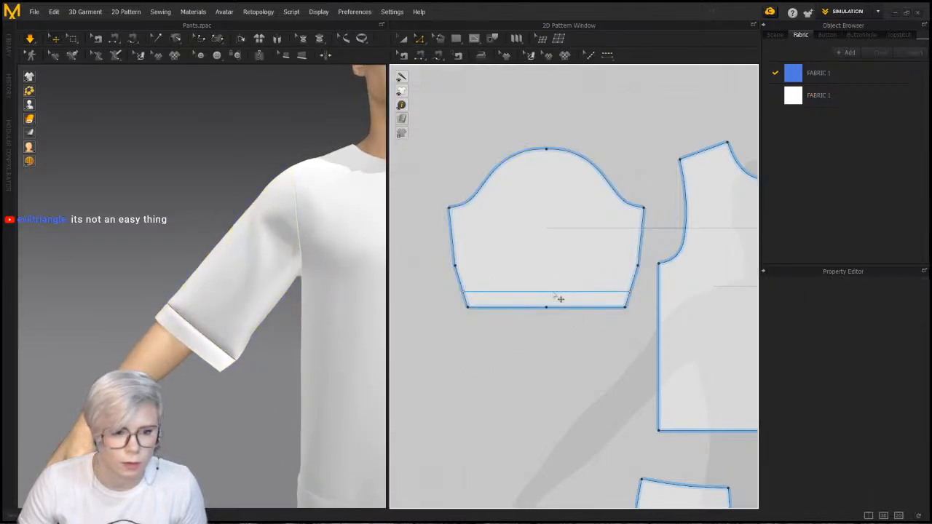
click(556, 294)
mouse_move(922, 342)
mouse_down()
mouse_move(857, 336)
mouse_move(920, 343)
mouse_up()
Pull the outer edge of the folded cuff during simulation and strengthen the sleeve again
click(164, 318)
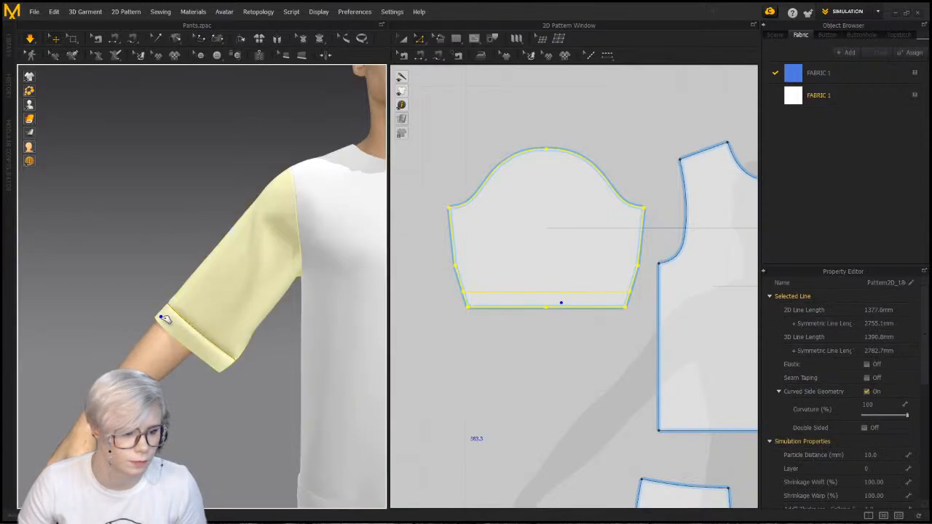
drag(158, 313, 156, 309)
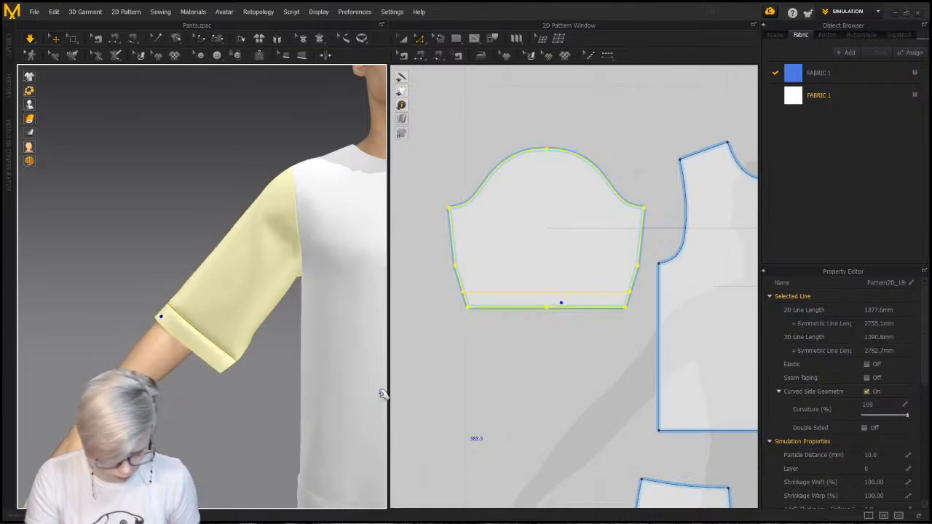
key(ctrl+h)
scroll(167, 262, up, 3)
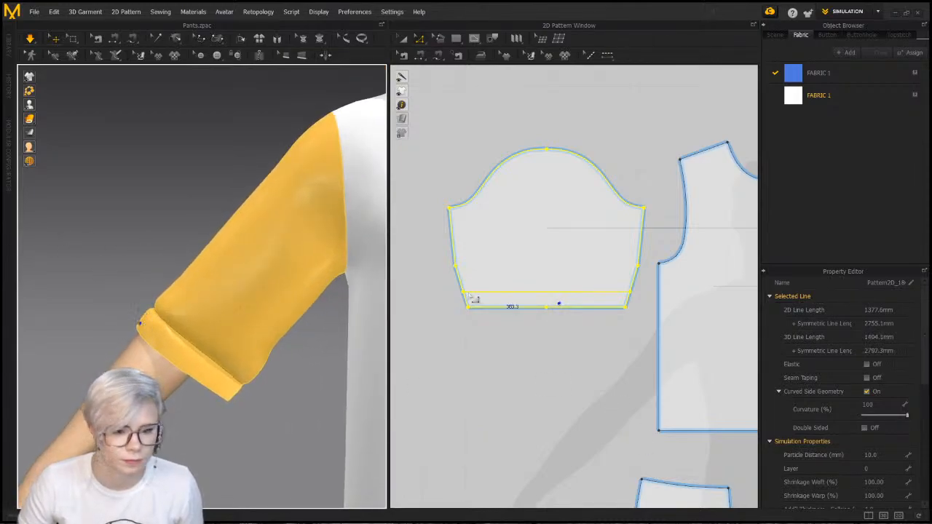
Deepen the cuff by moving both halves of the sleeve pattern's hem edge slightly downward
click(547, 330)
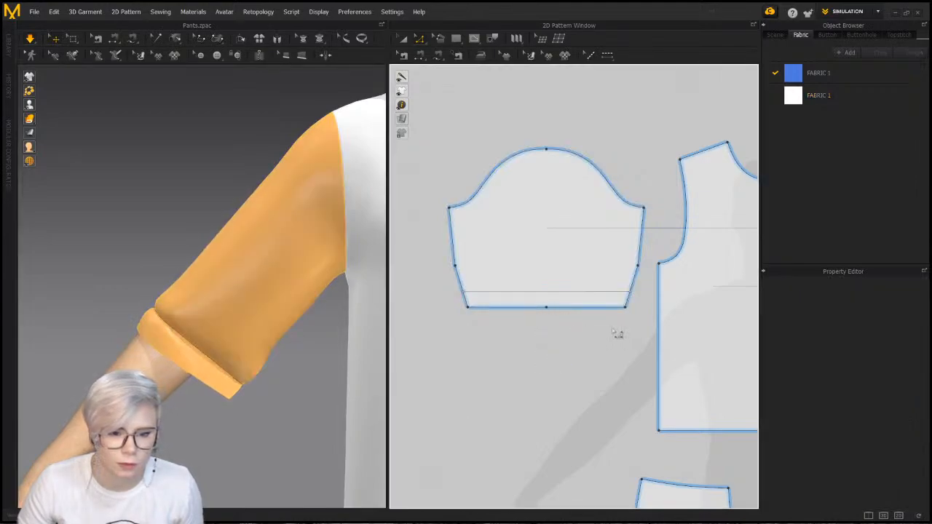
click(567, 308)
shift+drag(527, 307, 537, 327)
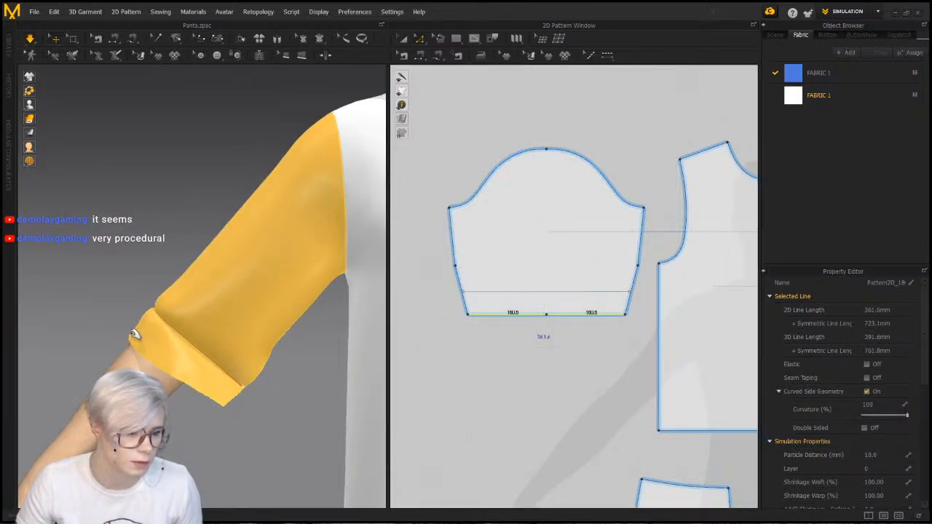
Pull the folded cuff and sleeve fabric into shape around the arm during simulation
drag(134, 333, 261, 249)
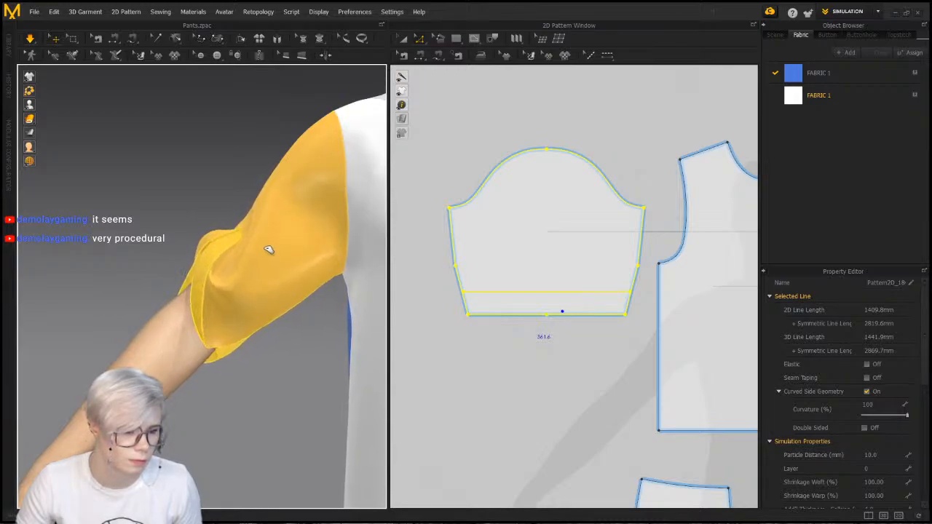
right_drag(255, 308, 175, 322)
middle_drag(175, 323, 262, 311)
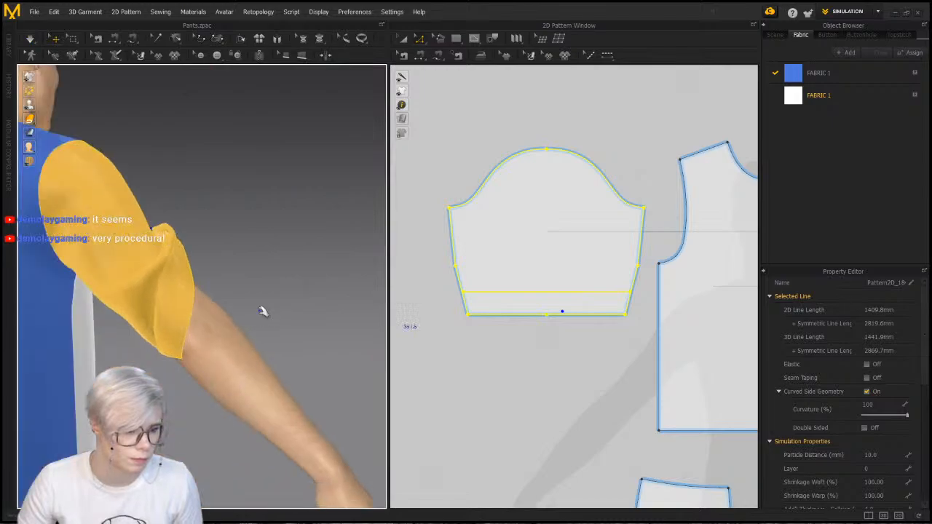
drag(199, 284, 178, 305)
right_drag(178, 305, 183, 318)
drag(200, 296, 195, 325)
right_drag(196, 326, 155, 321)
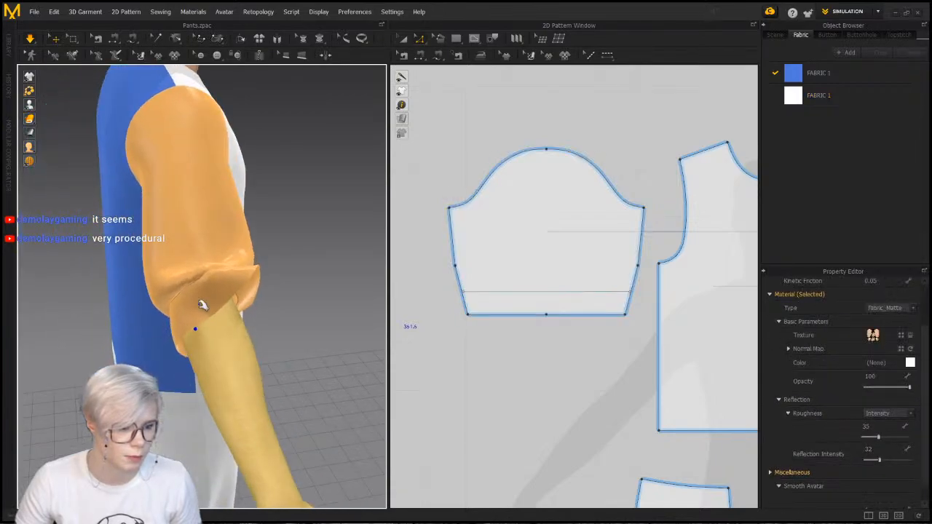
mouse_move(199, 314)
mouse_down()
mouse_move(196, 325)
mouse_move(216, 308)
mouse_move(205, 307)
mouse_up()
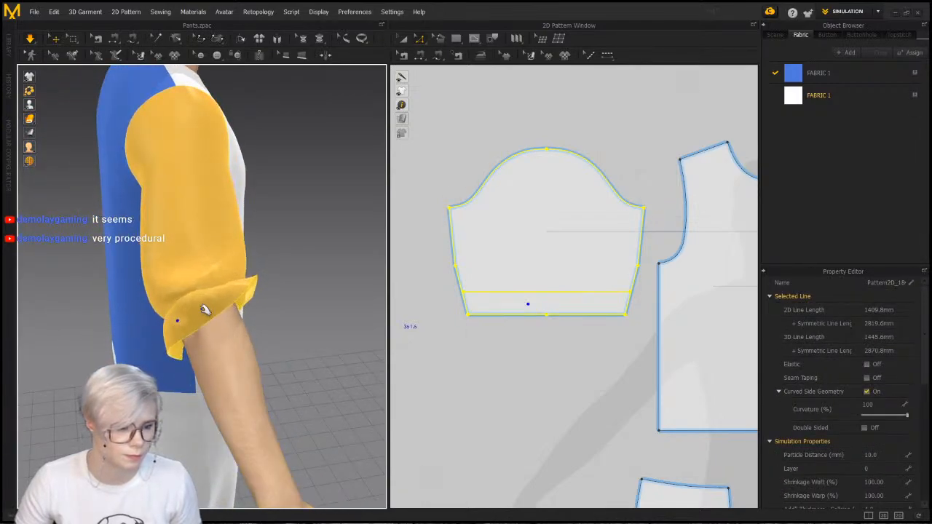
Replace the sleeve's internal fold line with a new one about 388 mm long straight across above the hem, and simulate
click(554, 293)
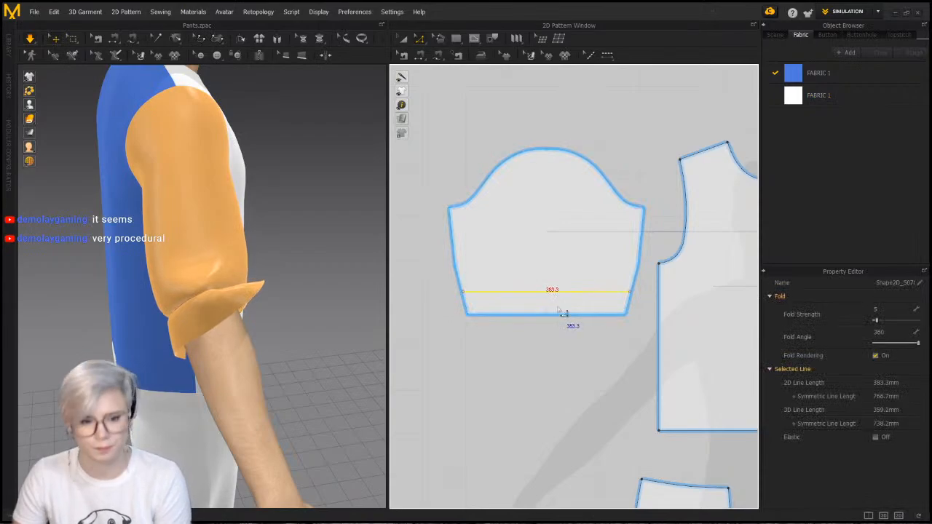
key(Delete)
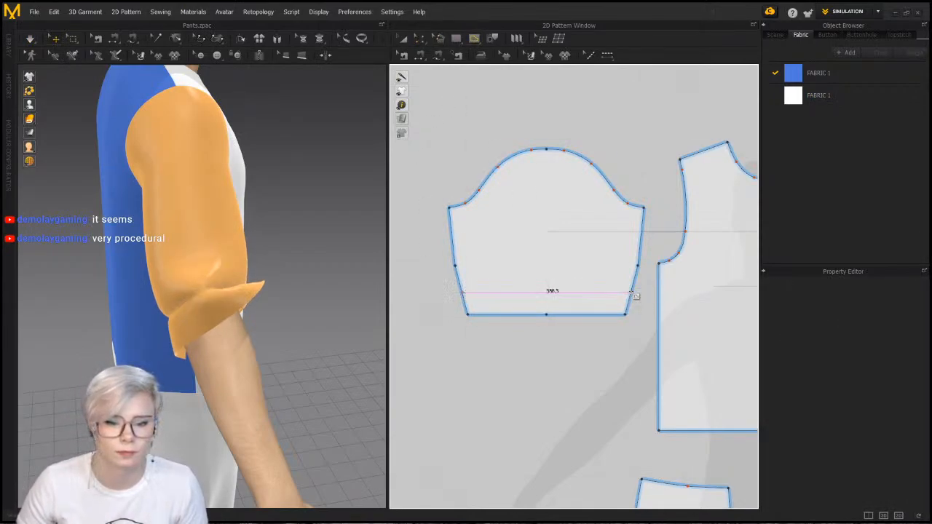
key(Return)
key(space)
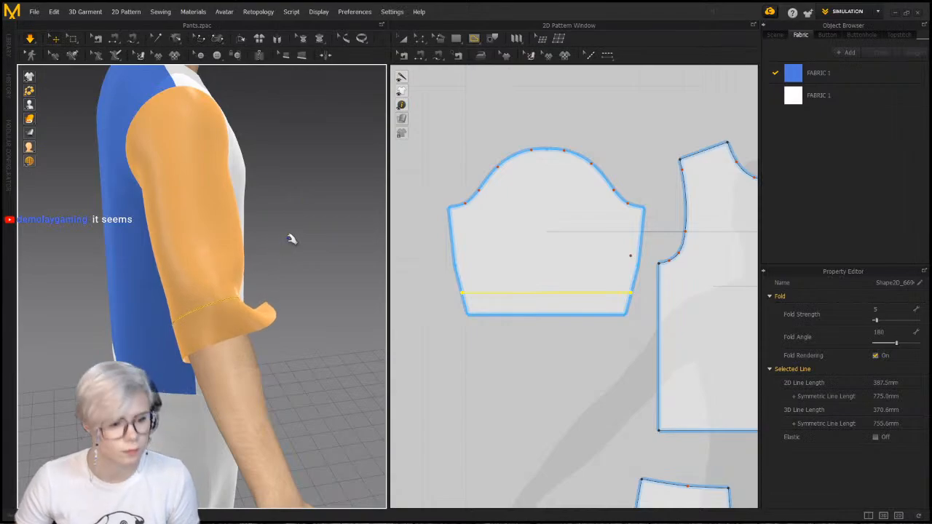
Fold the hem outward along the sleeve's new internal line to an angle of 317 with Fold Arrangement, and simulate
click(209, 252)
right_drag(285, 231, 200, 202)
click(195, 214)
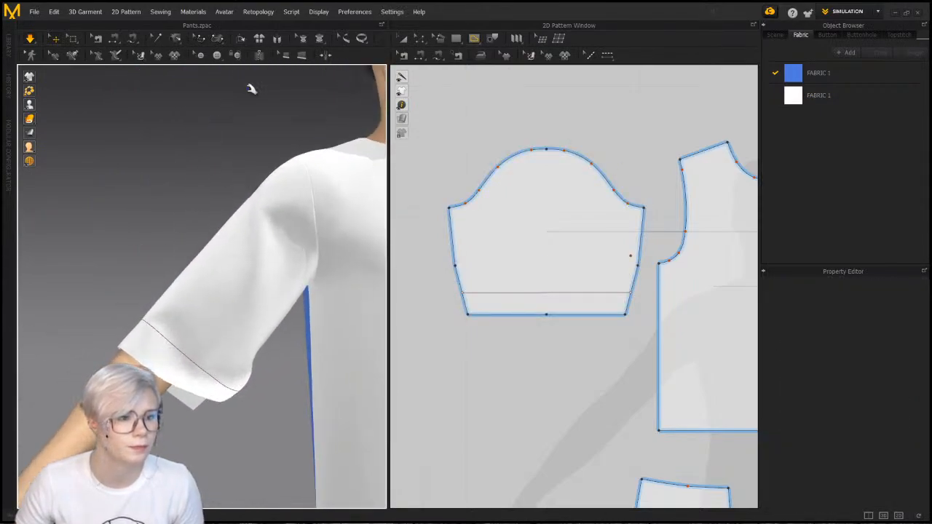
key(space)
click(152, 327)
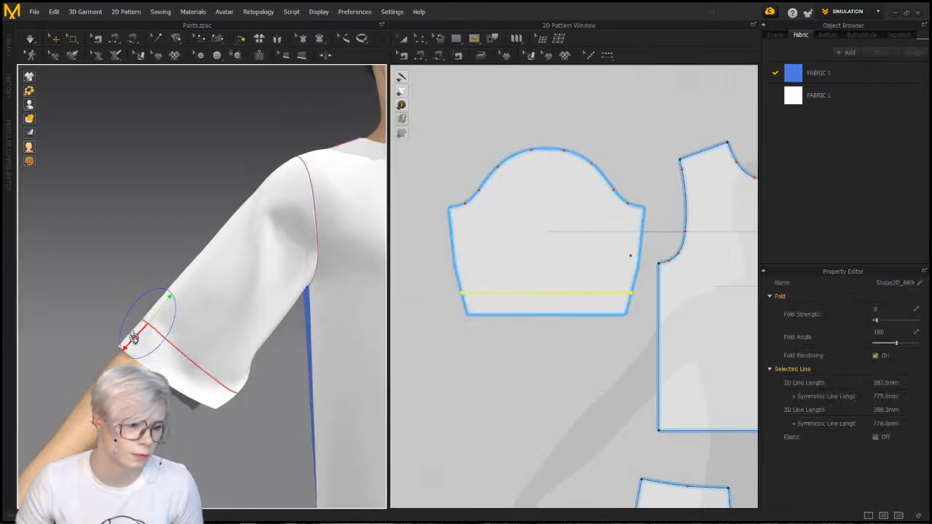
drag(135, 338, 168, 298)
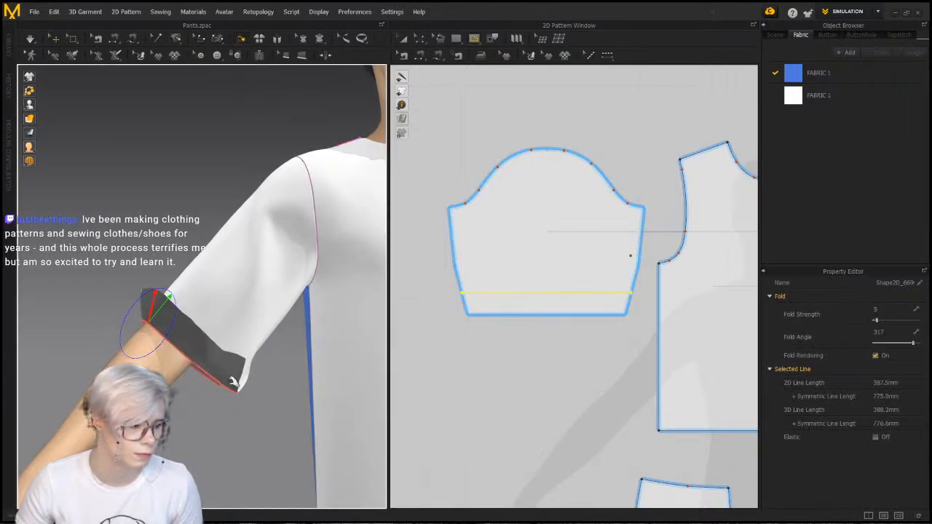
key(space)
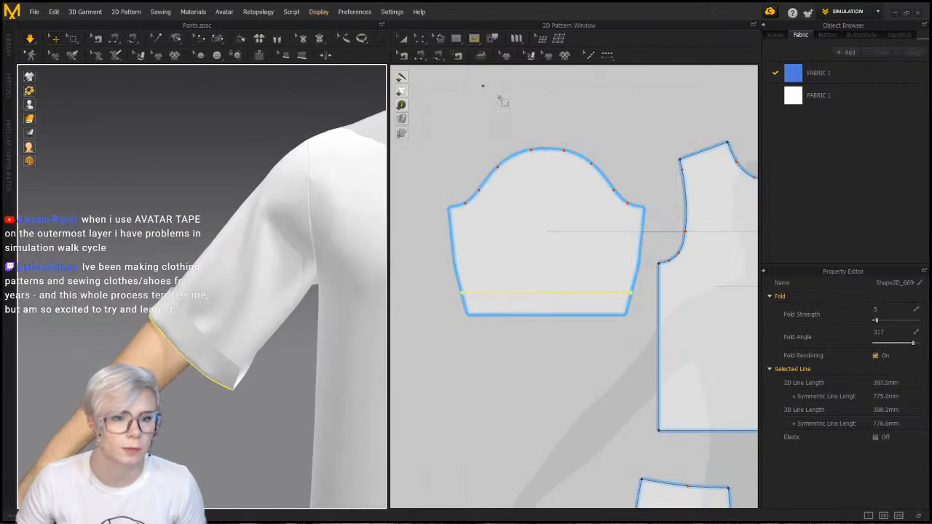
Draw a second internal line about 420 mm long across the sleeve pattern, above the first fold line
middle_drag(494, 154, 486, 151)
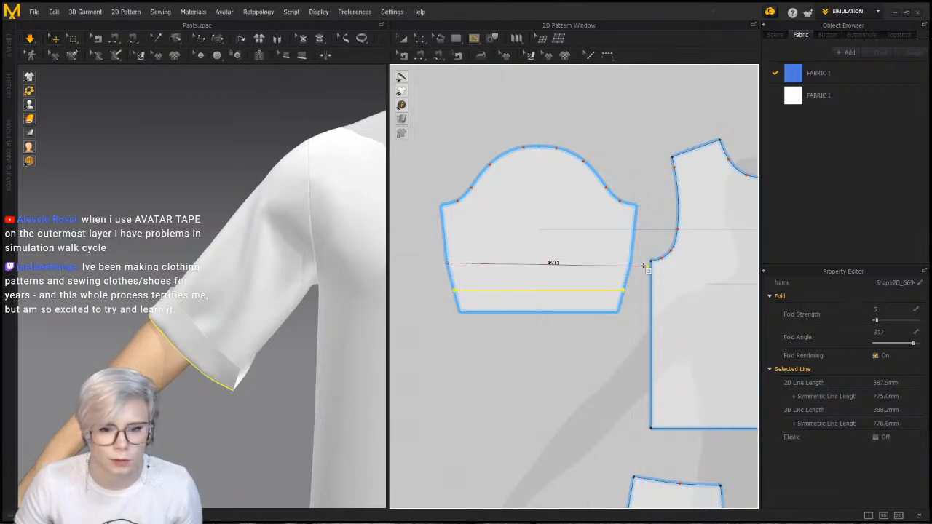
click(546, 260)
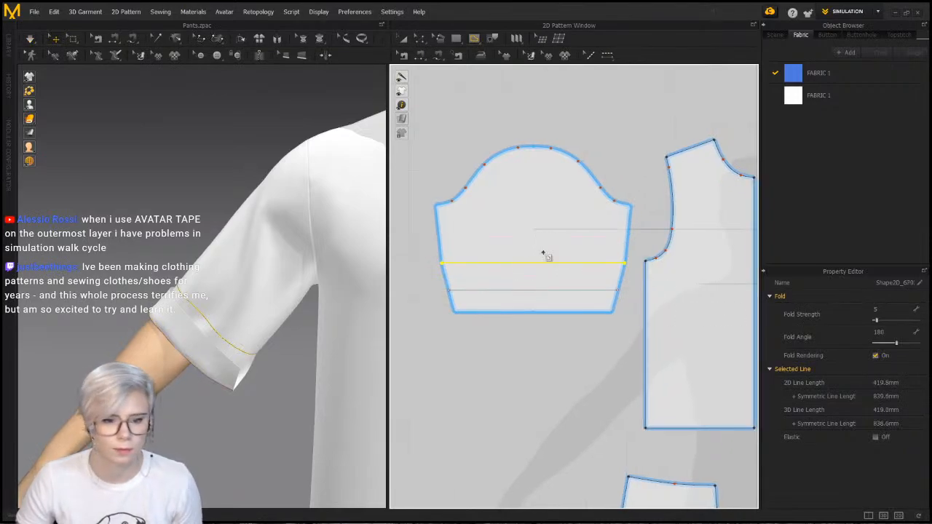
right_drag(218, 313, 193, 259)
click(153, 271)
click(155, 137)
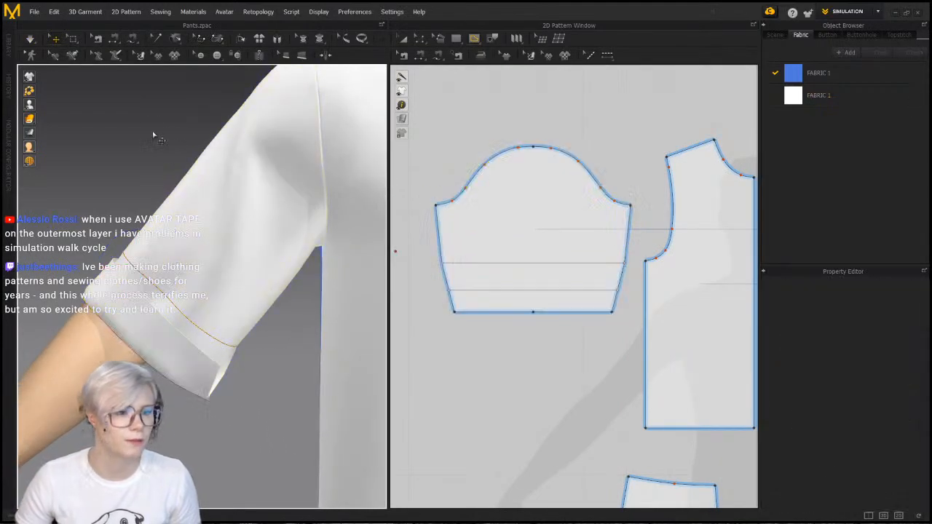
Try to fold the cuff along the upper internal line to an angle of 322 with Fold Arrangement, and undo the fold
click(135, 271)
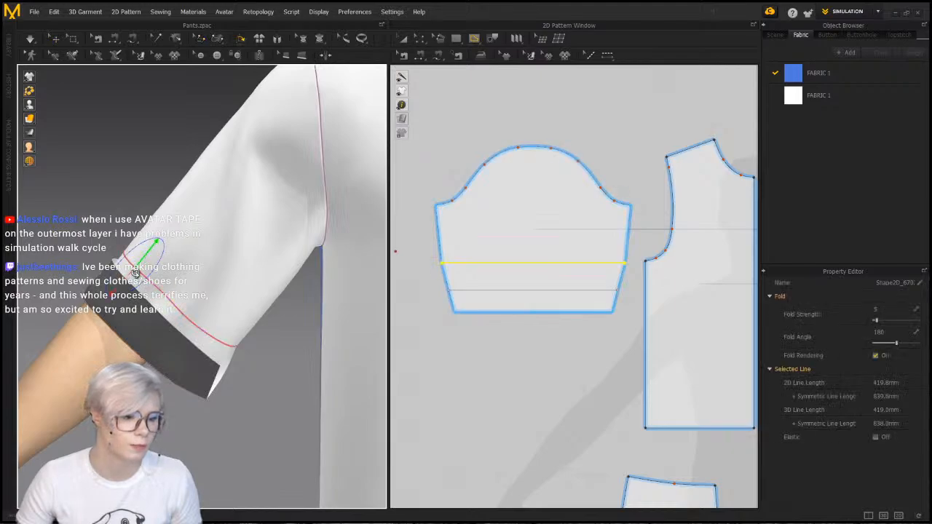
drag(120, 285, 138, 254)
key(space)
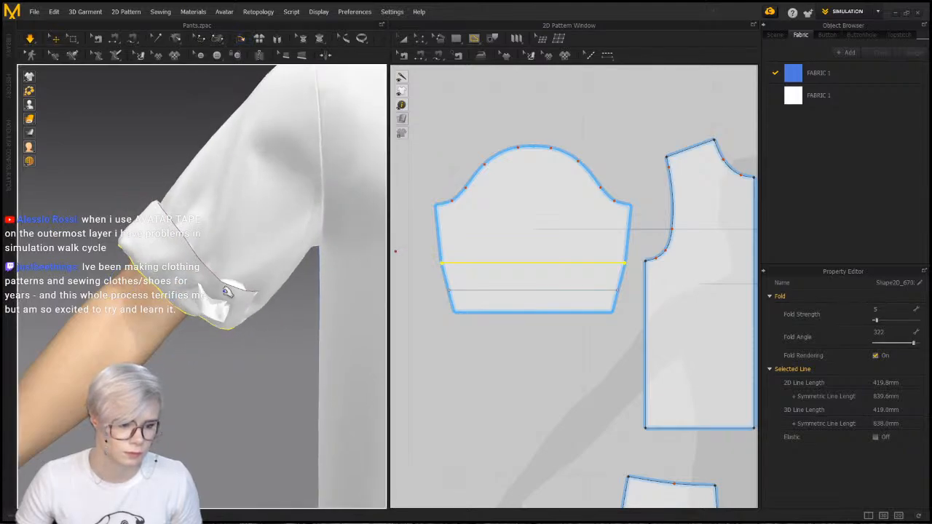
click(267, 309)
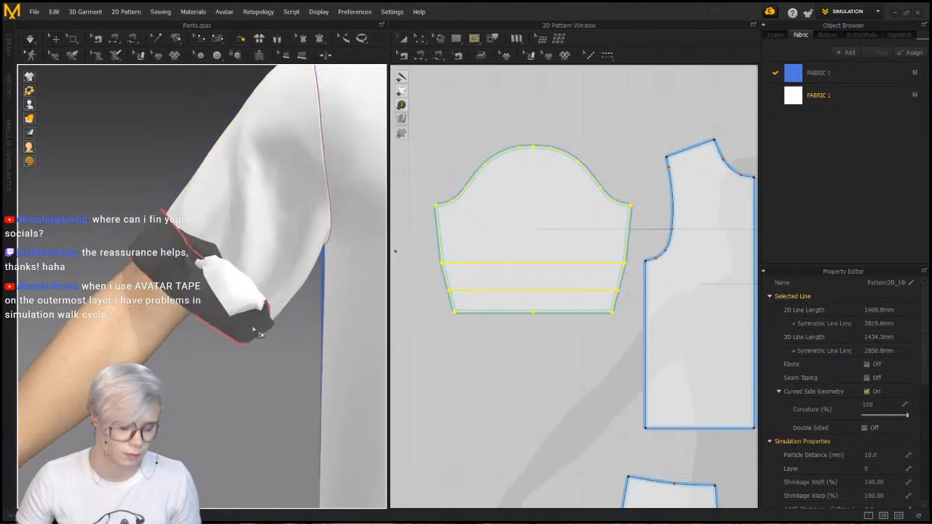
click(248, 350)
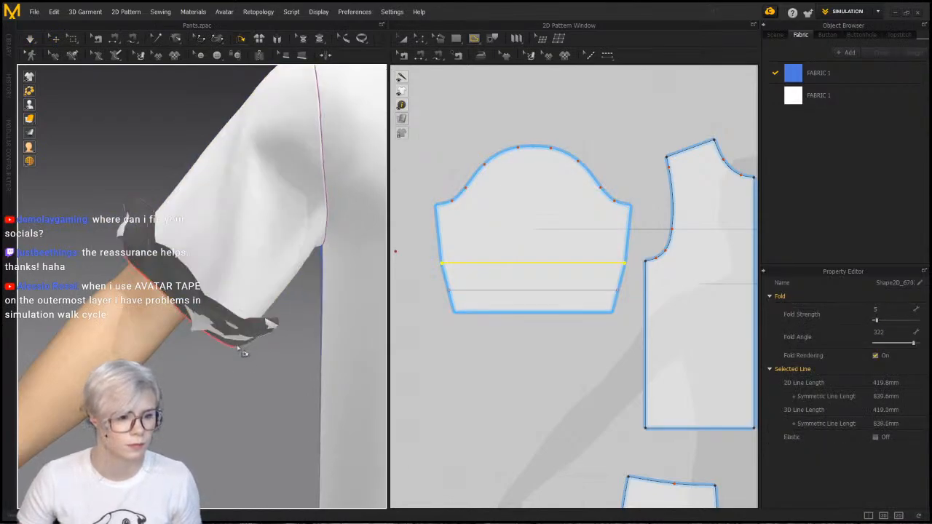
key(ctrl+z)
Fold the cuff up along the upper internal line to an angle of 298 with Fold Arrangement, and simulate
click(83, 240)
click(133, 267)
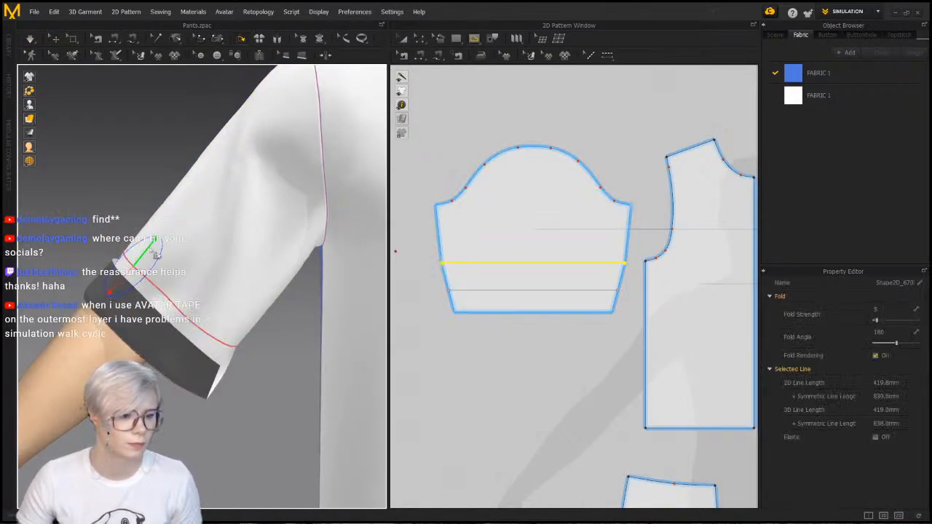
click(125, 246)
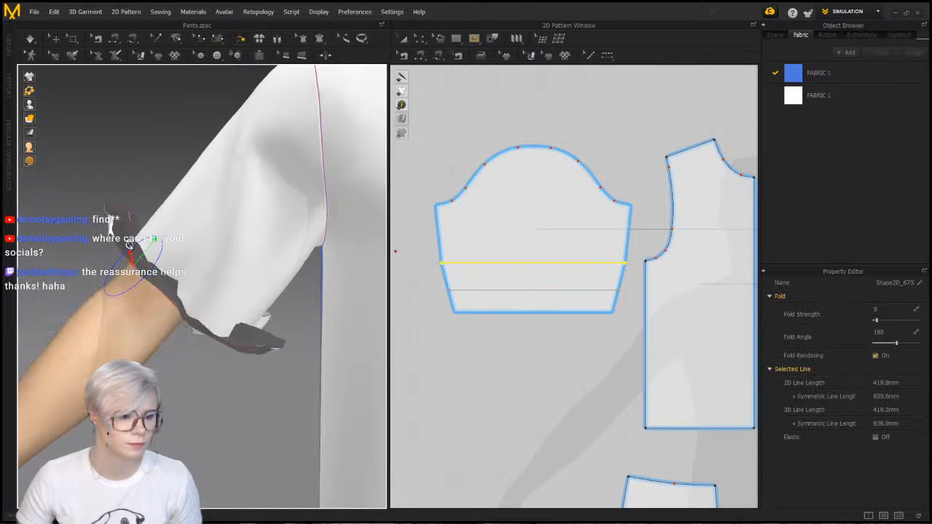
key(space)
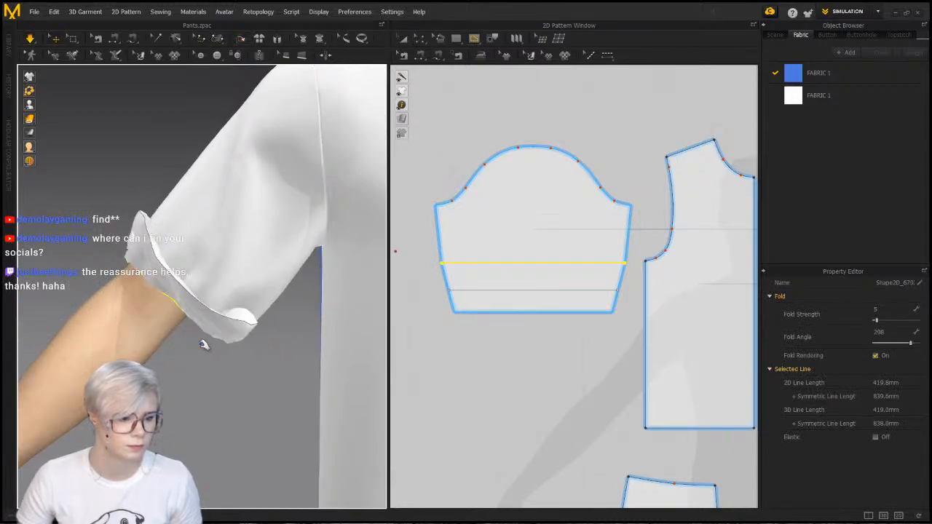
Pull the edge of the double-folded cuff straight during simulation, working from the front round to the underarm side
drag(239, 292, 252, 309)
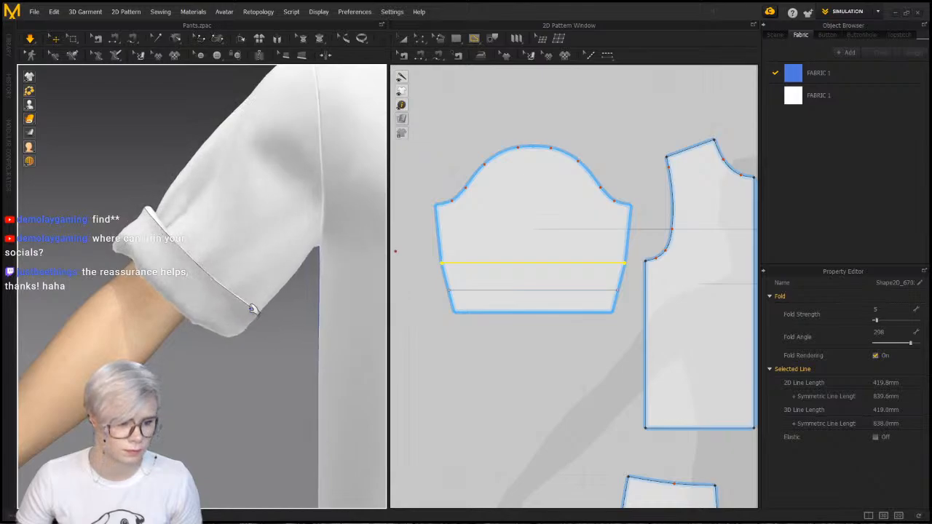
click(147, 261)
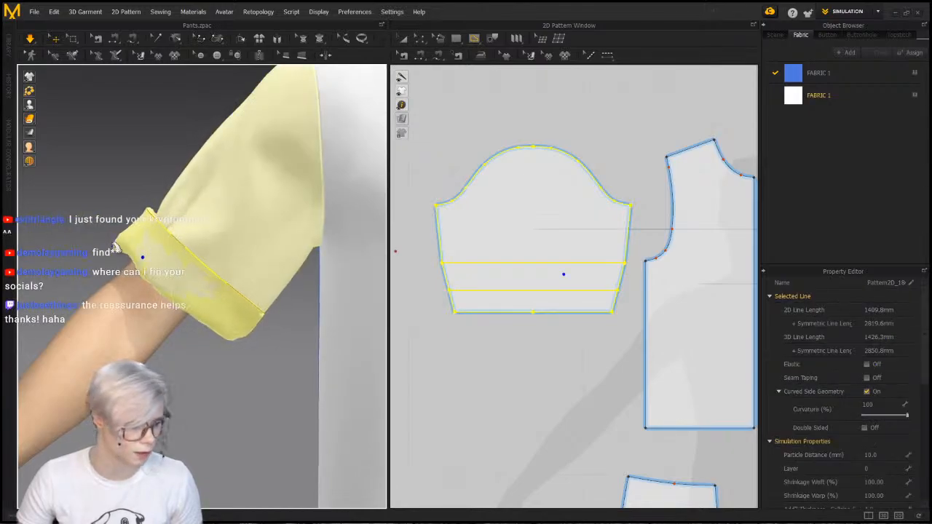
right_drag(204, 271, 207, 292)
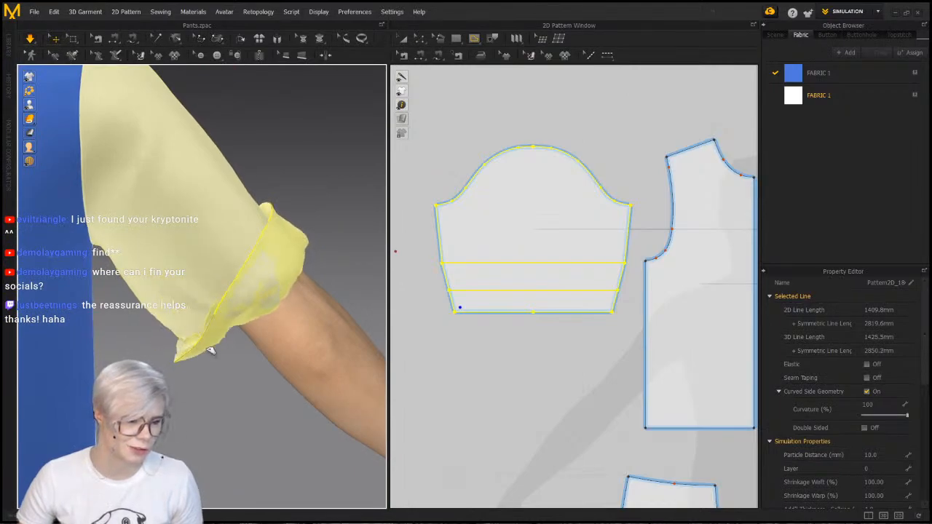
right_drag(211, 351, 208, 319)
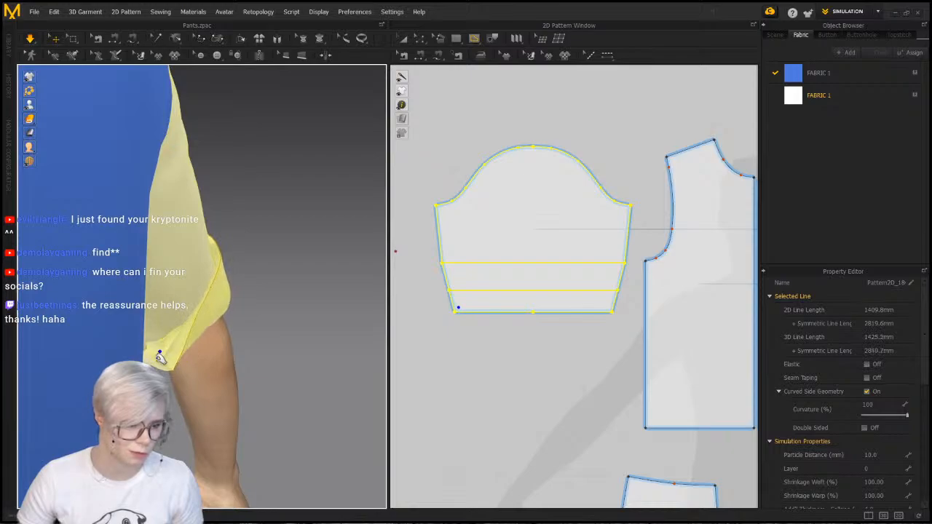
Sew the two 51.2 mm side edges at the bottom of the sleeve together with Free Sewing, and simulate
click(541, 364)
click(464, 298)
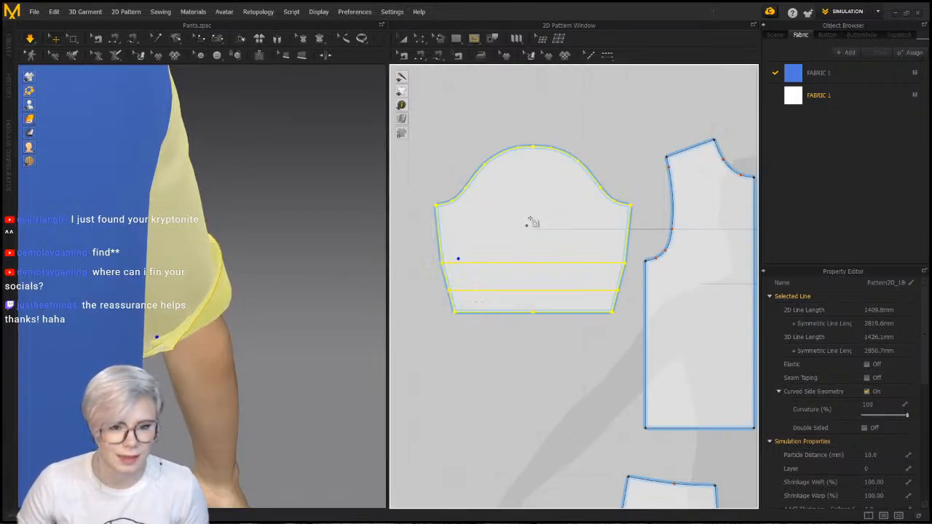
key(m)
click(619, 310)
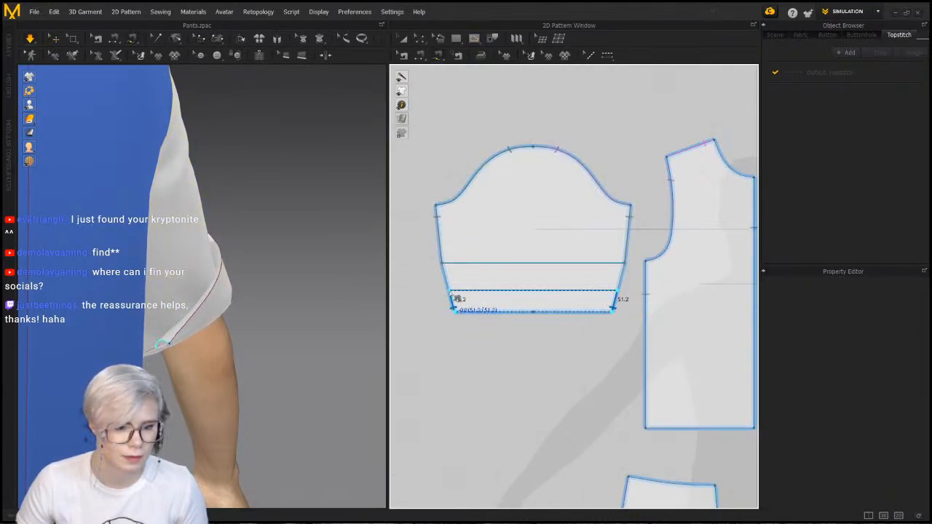
key(space)
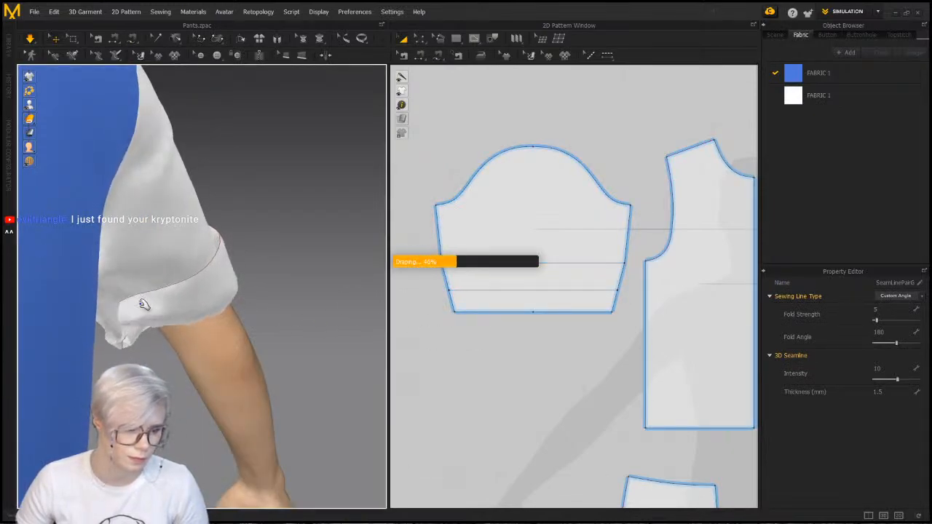
Pull the underarm side of the sewn cuff into shape during simulation and check the cuff from the side and front
right_drag(119, 321, 125, 309)
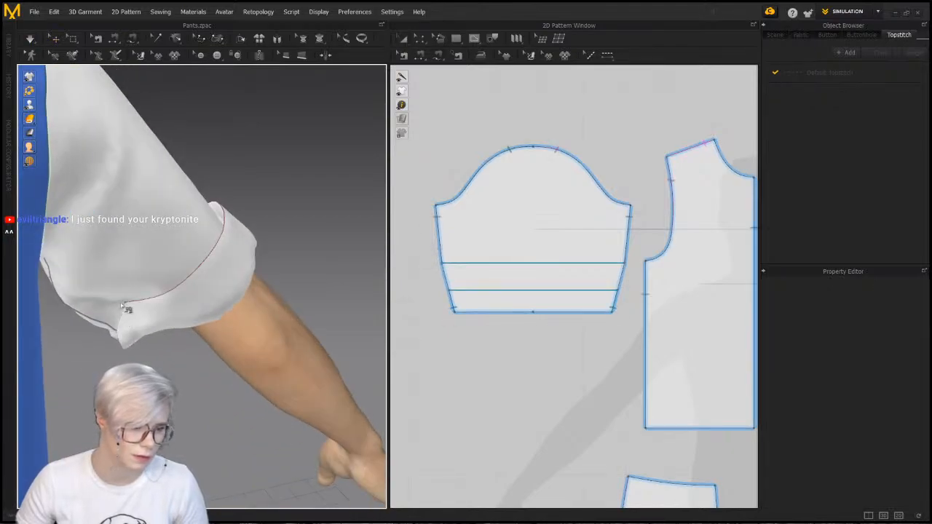
key(q)
click(112, 313)
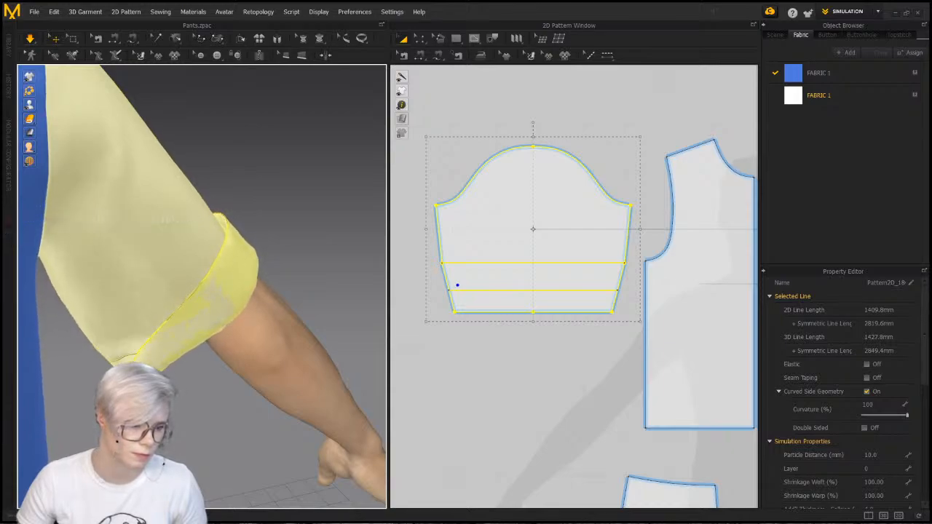
key(m)
right_drag(179, 318, 93, 287)
scroll(98, 287, down, 3)
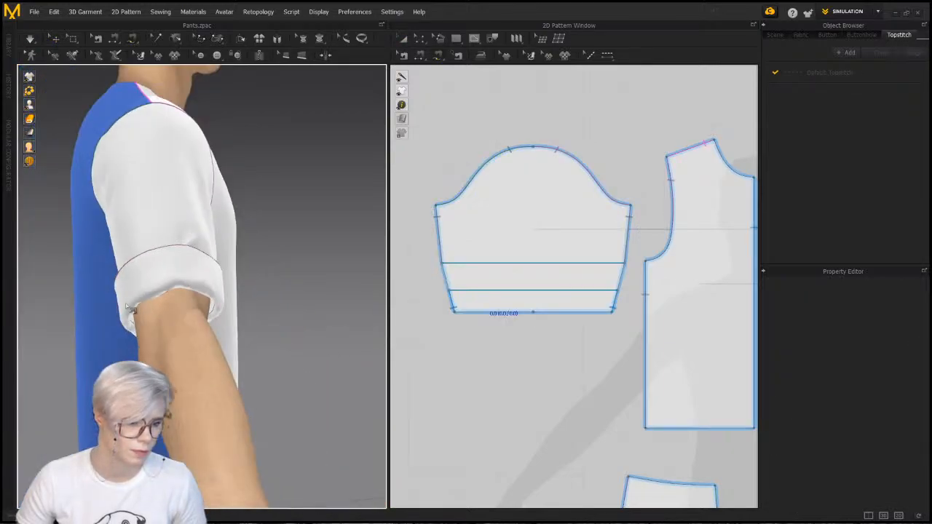
right_drag(164, 302, 68, 314)
scroll(158, 313, down, 1)
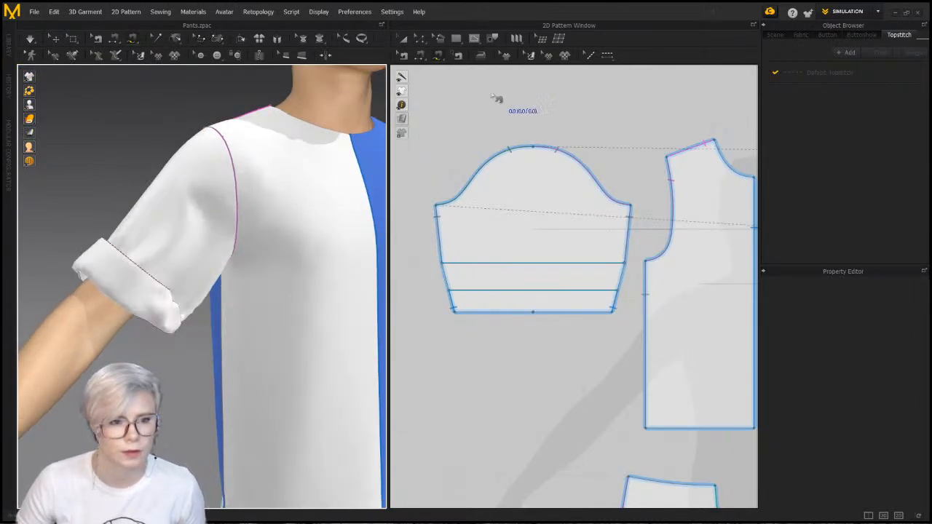
Resume the simulation and pull the underarm corner of the cuff down from the front
click(420, 38)
right_drag(325, 192, 268, 195)
scroll(268, 195, down, 1)
right_drag(199, 231, 201, 231)
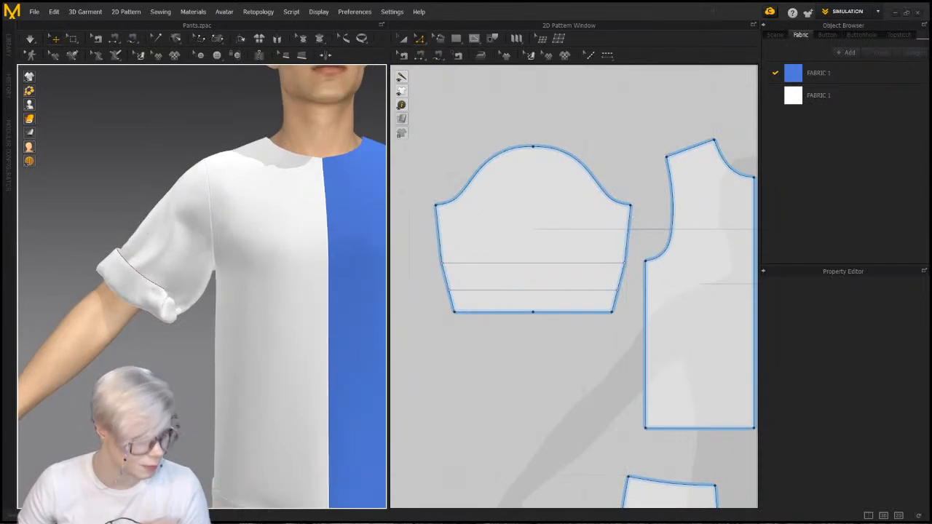
key(space)
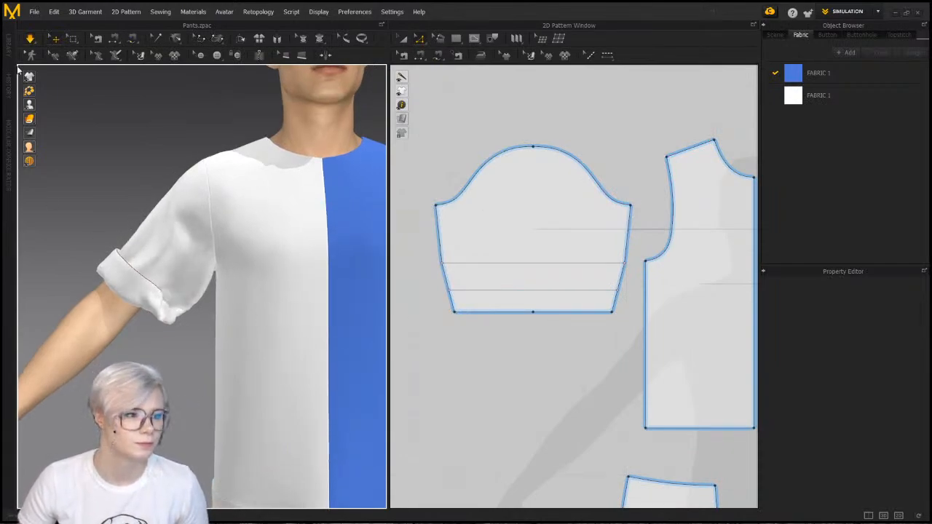
drag(182, 313, 186, 341)
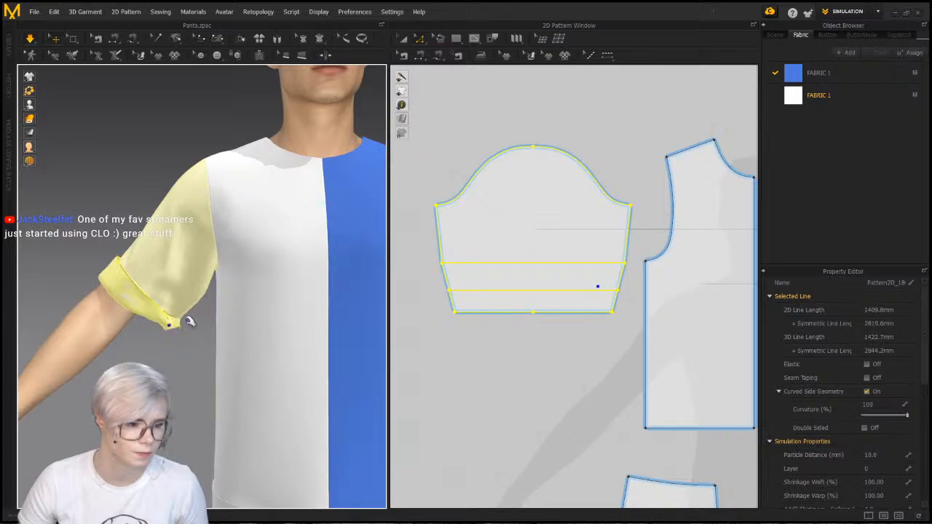
Stop the simulation and examine the sewn cuff from below, from the front and from the side
right_drag(188, 321, 182, 284)
scroll(169, 320, up, 3)
key(space)
scroll(191, 304, down, 3)
scroll(183, 284, down, 2)
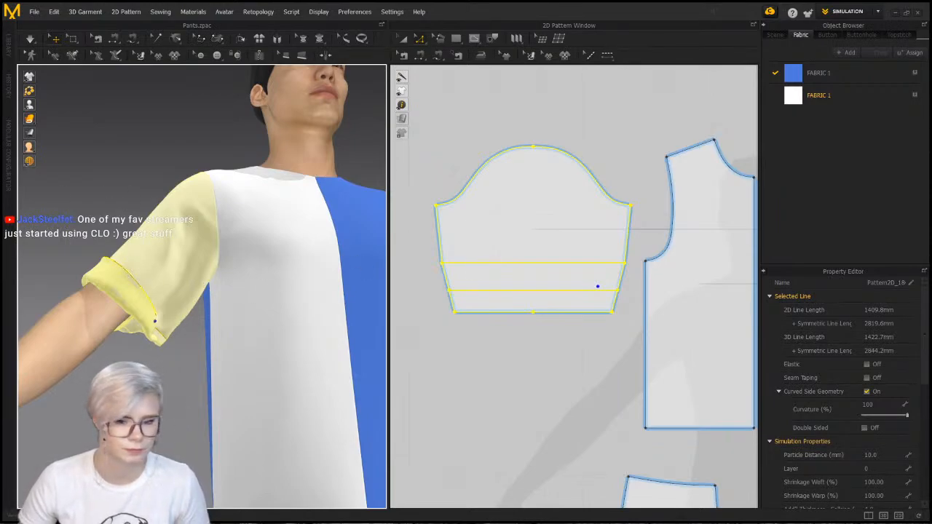
right_drag(134, 253, 142, 276)
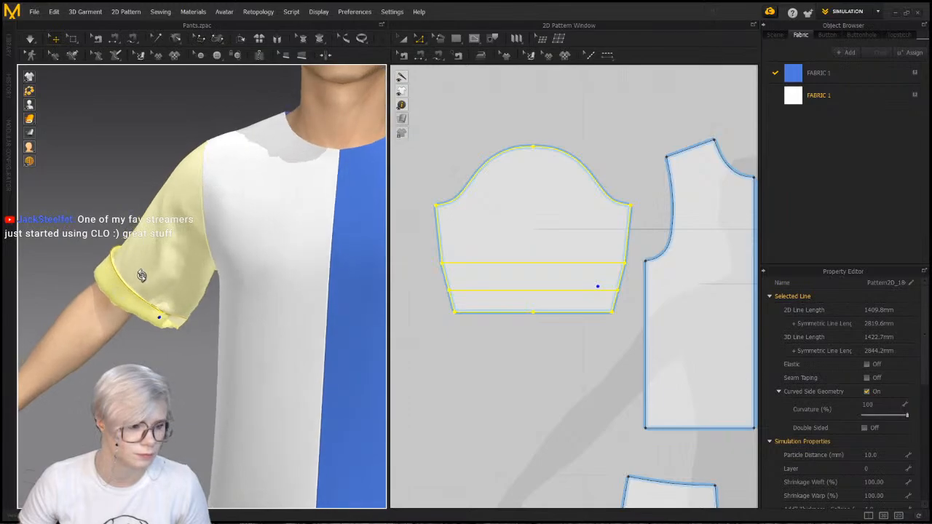
right_drag(131, 315, 175, 279)
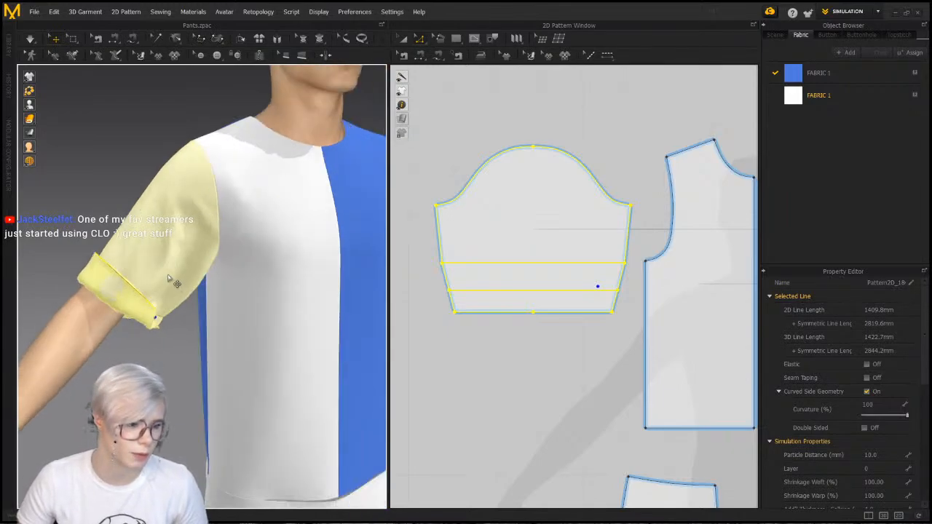
Narrow the sleeve pattern at its upper fold line to about 345 mm by moving both end points inward
click(420, 40)
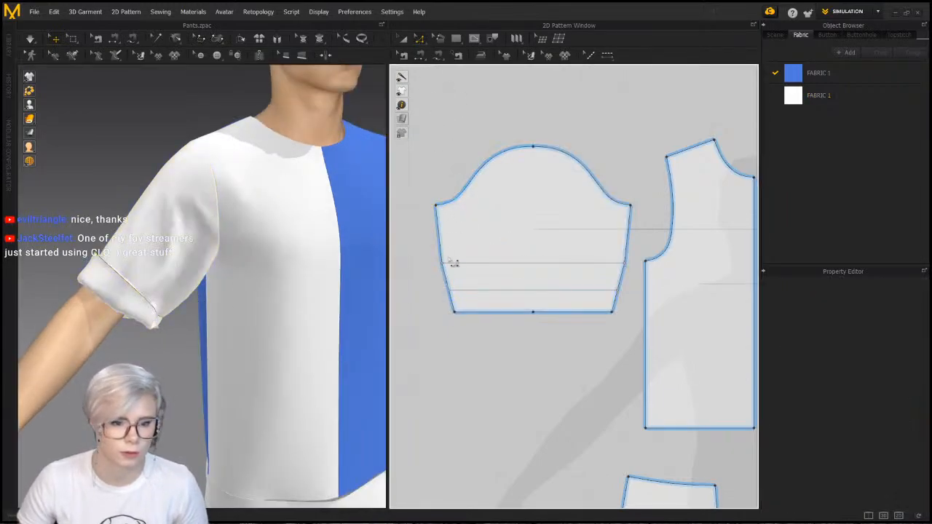
drag(459, 277, 447, 269)
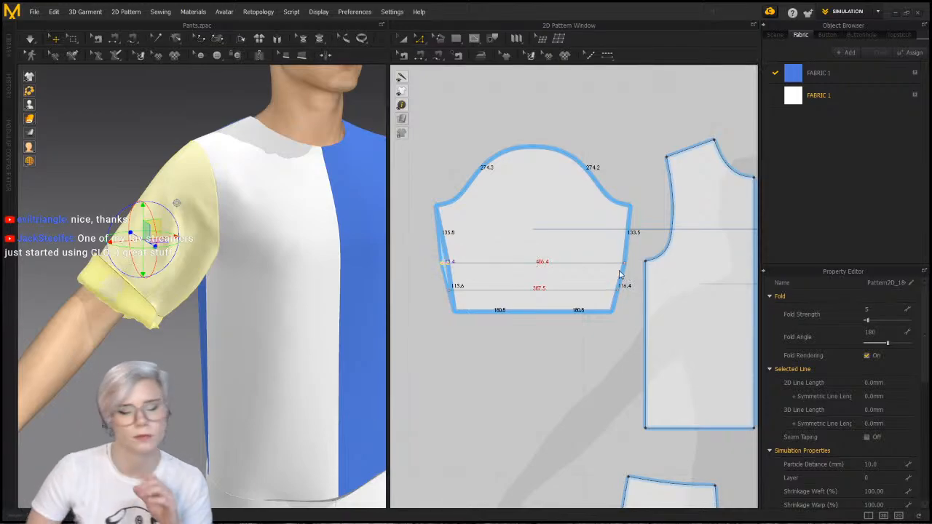
key(z)
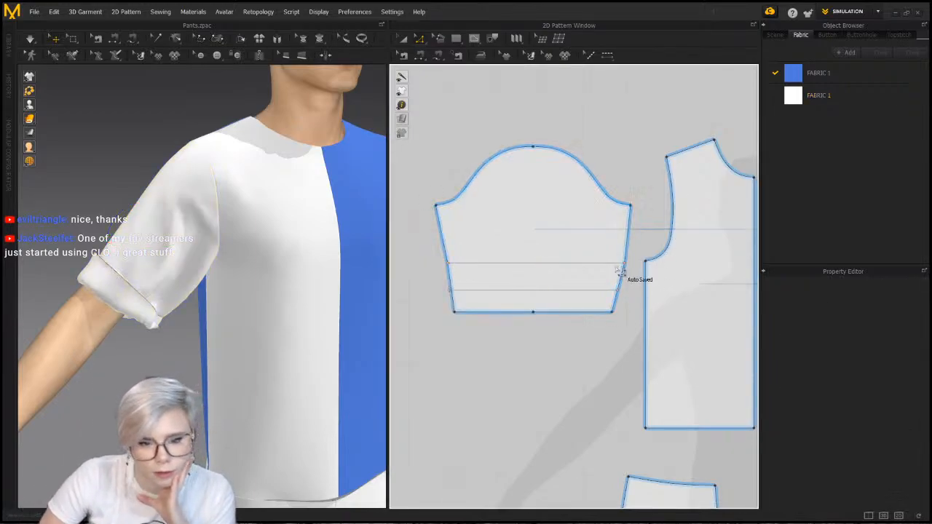
click(625, 264)
click(628, 268)
drag(624, 265, 619, 269)
click(452, 267)
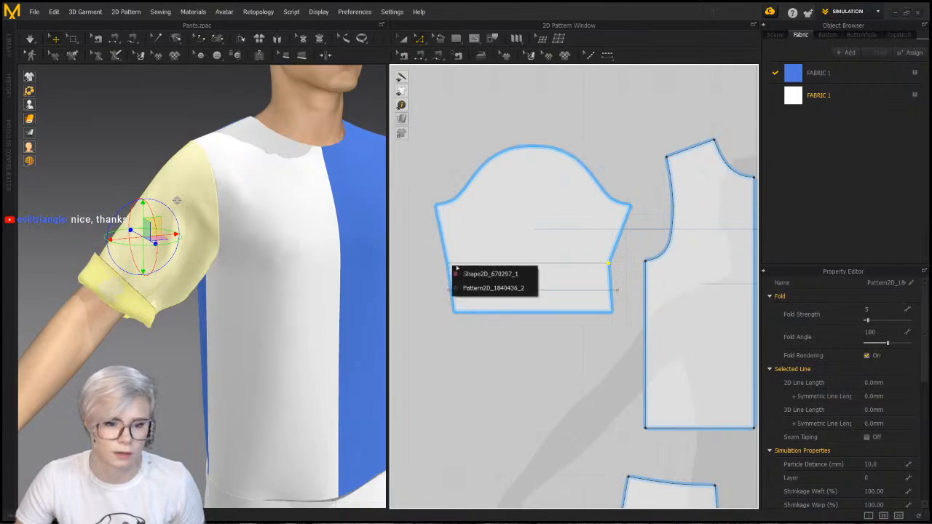
click(472, 274)
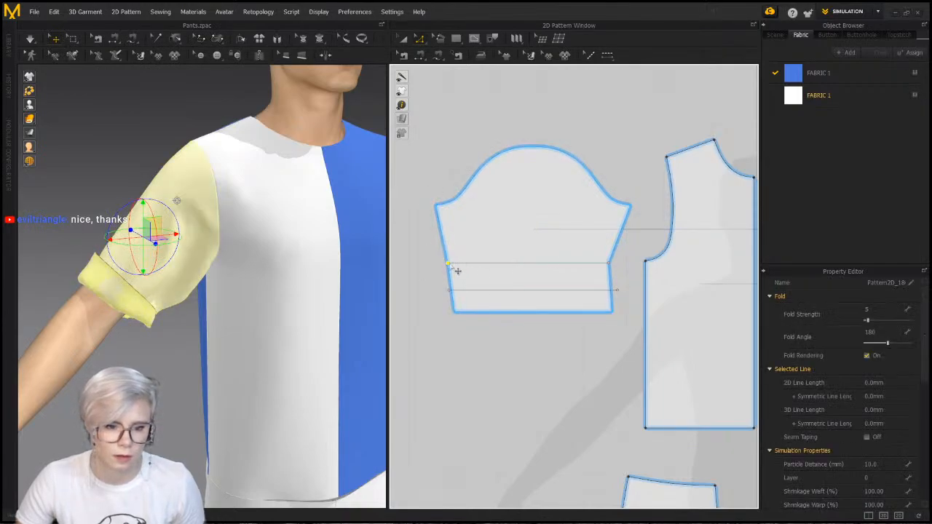
drag(452, 266, 458, 264)
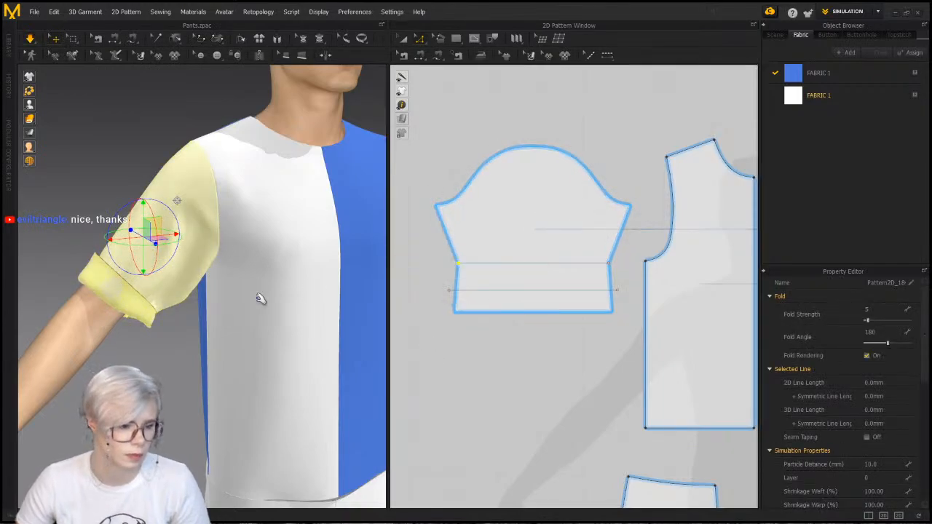
Pull the underarm corner of the narrowed cuff into shape during simulation and show the sleeve's seam lines
click(164, 337)
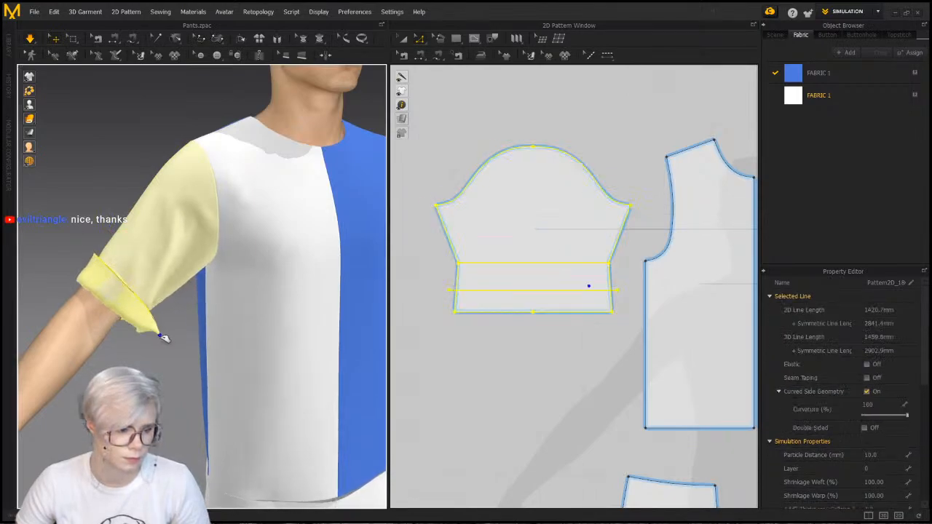
key(n)
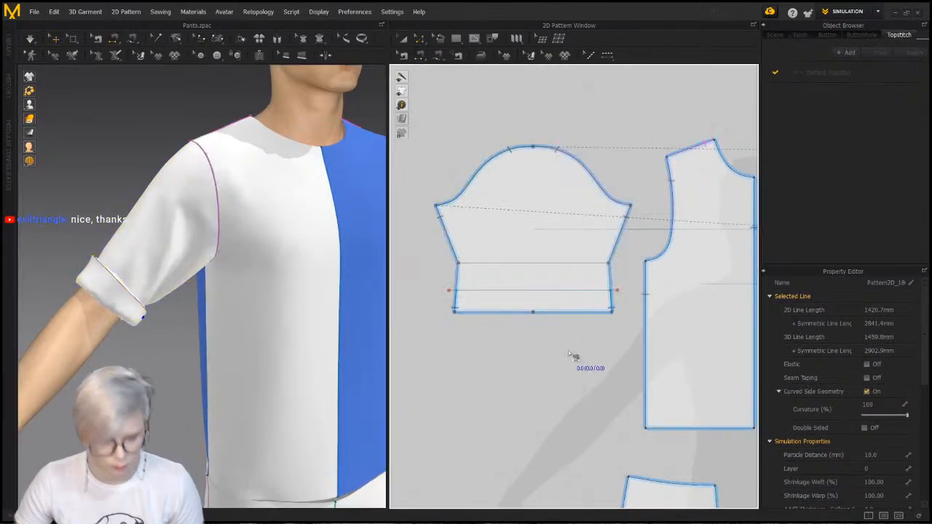
click(618, 309)
key(space)
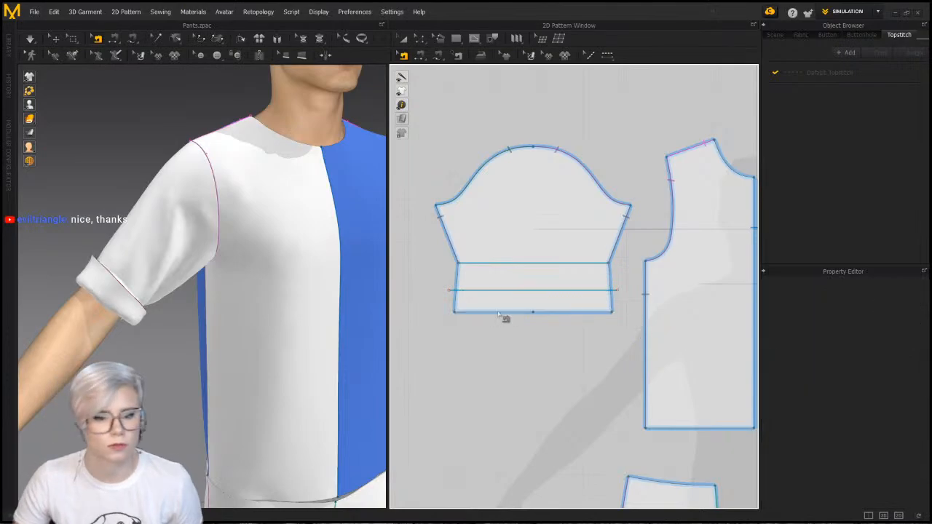
Turn to the opposite sleeve and flatten its crumpled cuff so both fold lines lie unfolded around the arm
right_drag(170, 309, 193, 325)
key(space)
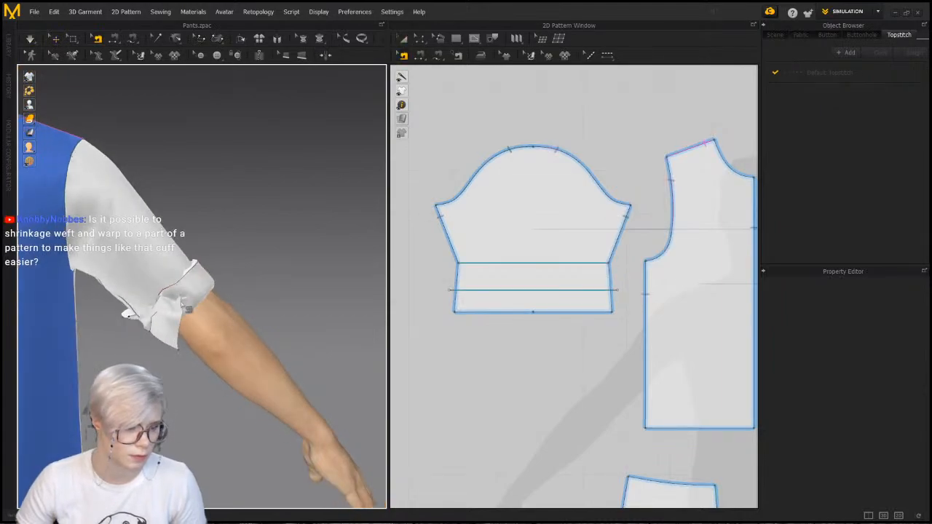
key(q)
click(200, 291)
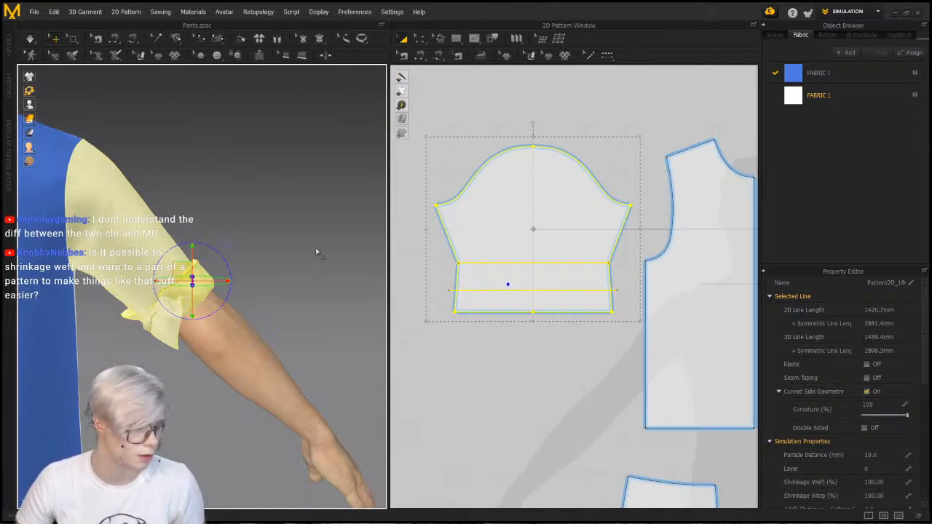
click(289, 258)
right_drag(288, 257, 233, 327)
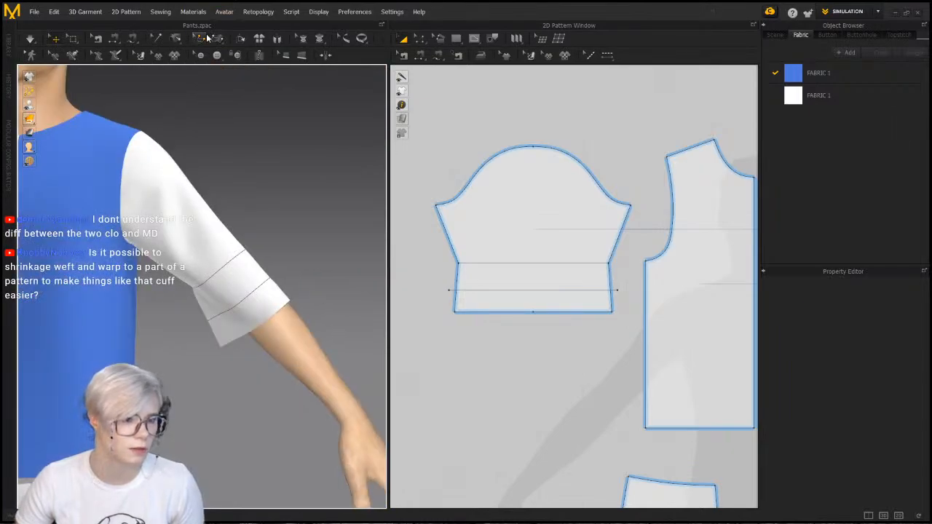
Fold the opposite sleeve's hem outward along the lower fold line with Fold Arrangement
click(271, 291)
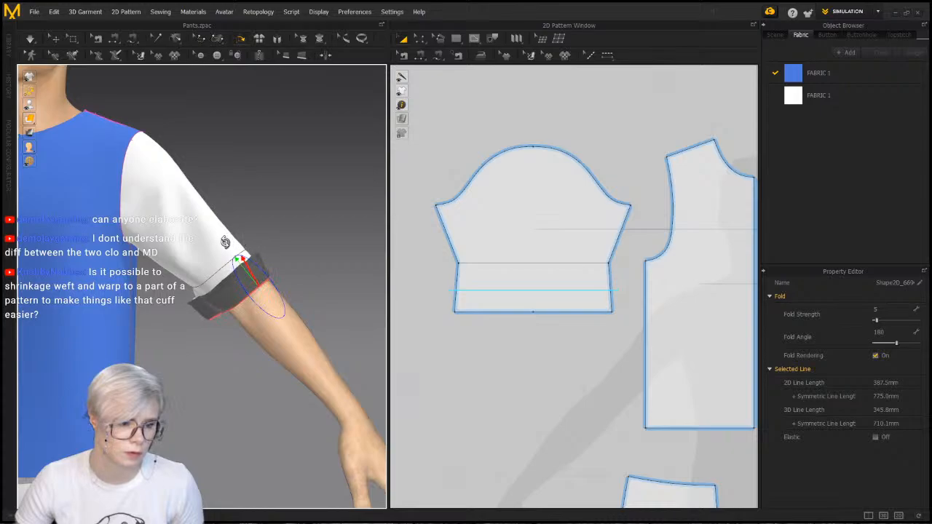
drag(201, 237, 203, 239)
click(156, 210)
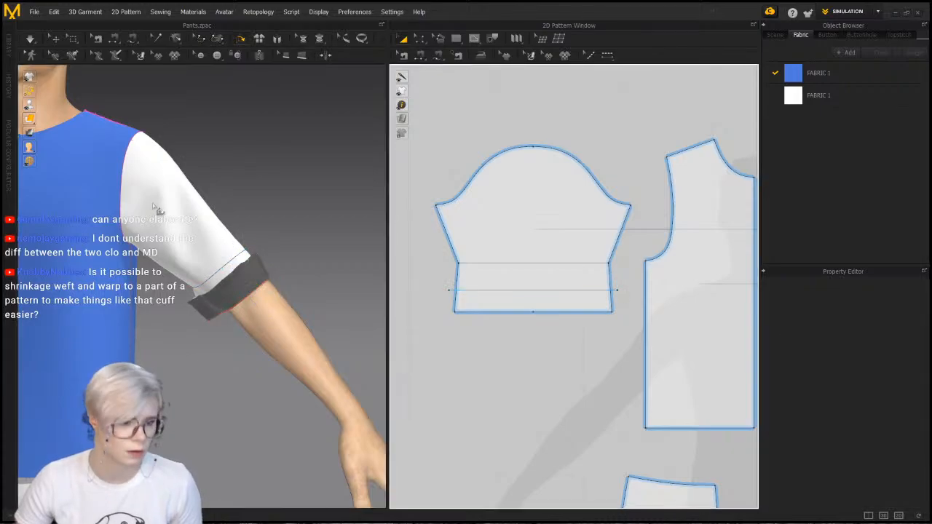
click(56, 38)
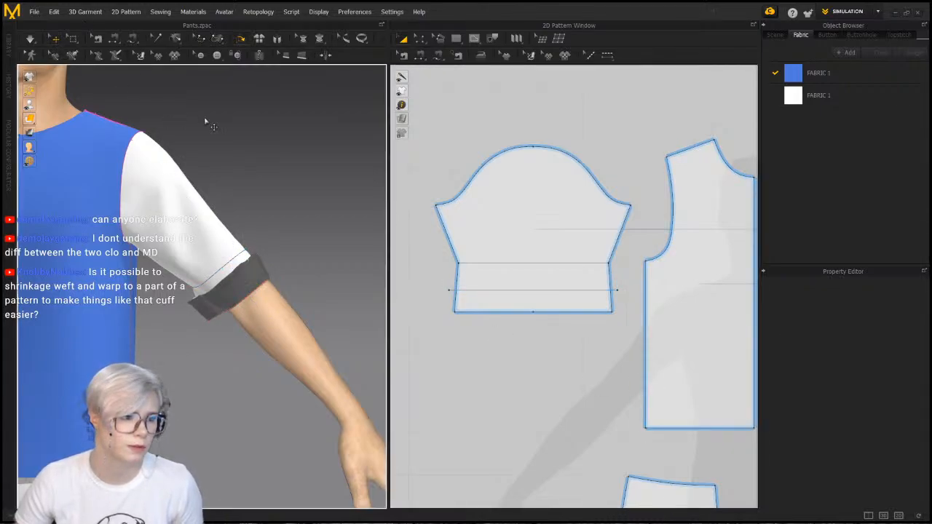
click(166, 191)
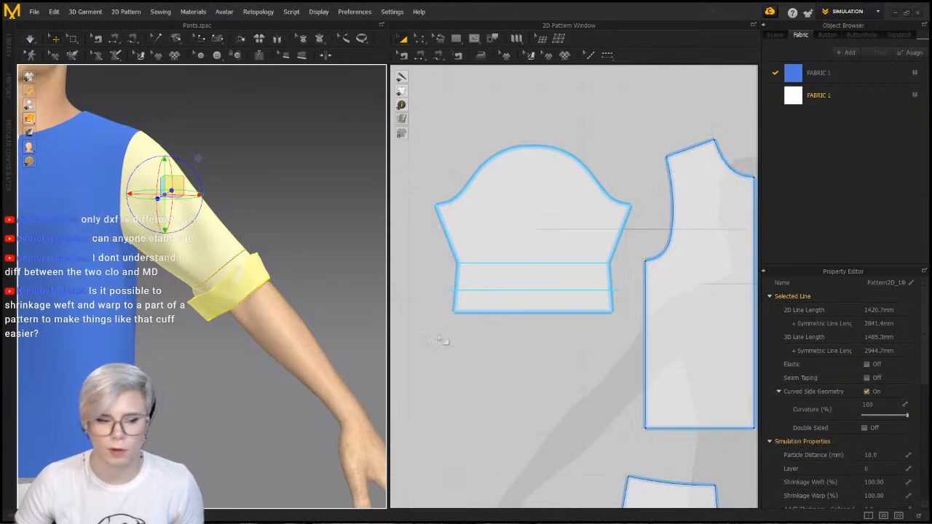
click(263, 234)
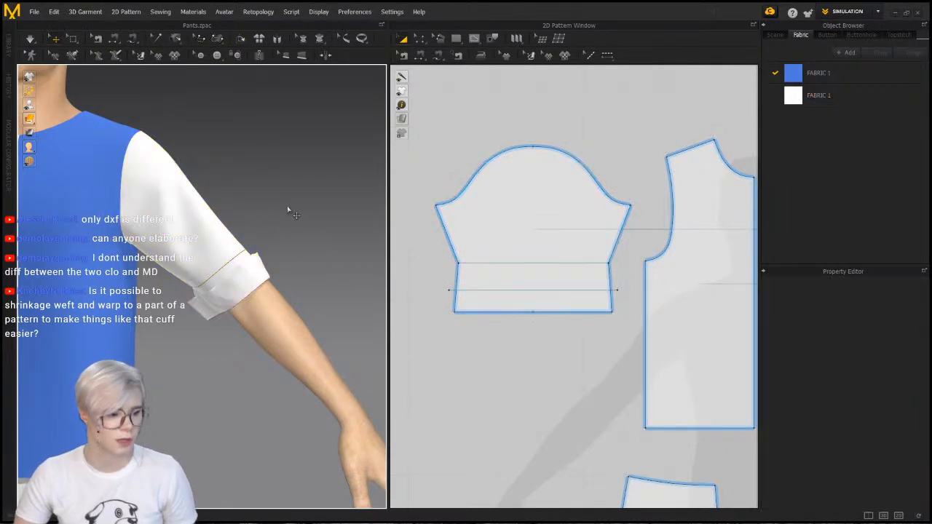
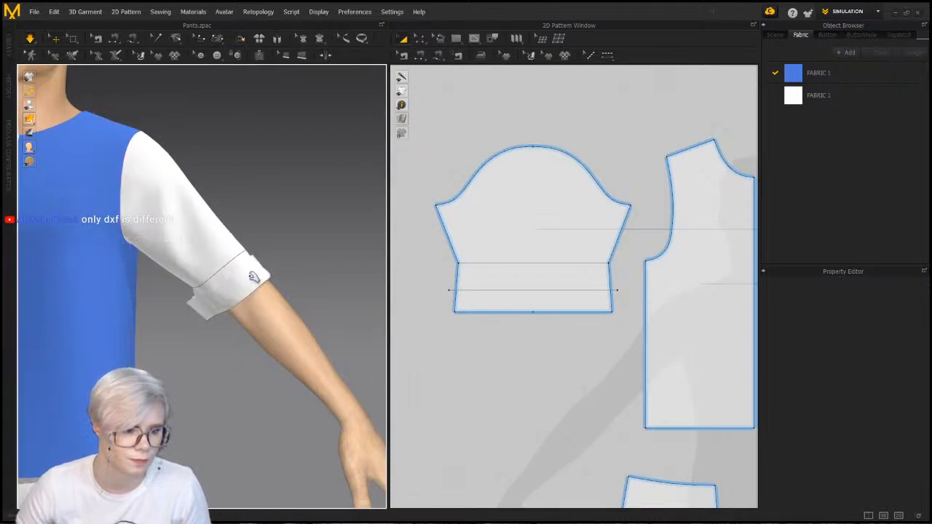
Try to turn the opposite sleeve's cuff up along the upper fold line to a 327° fold angle, and simulate
click(242, 39)
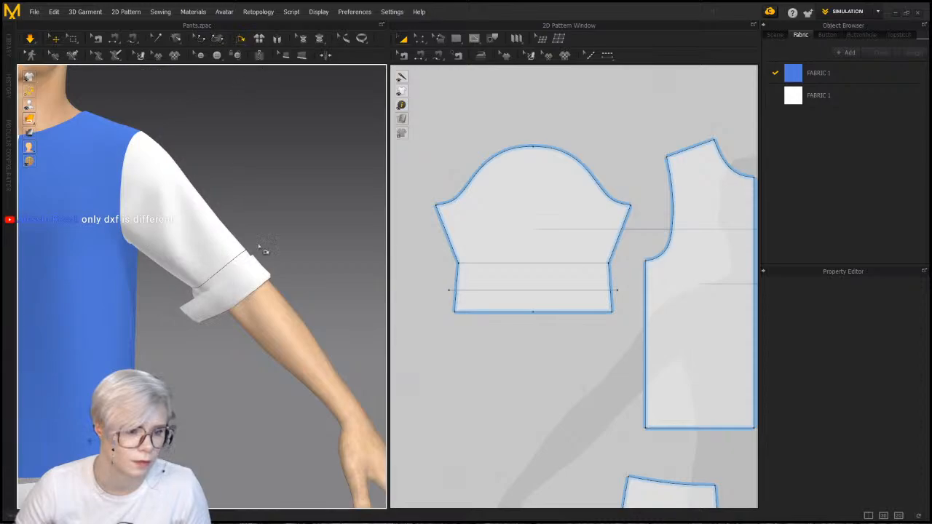
click(242, 262)
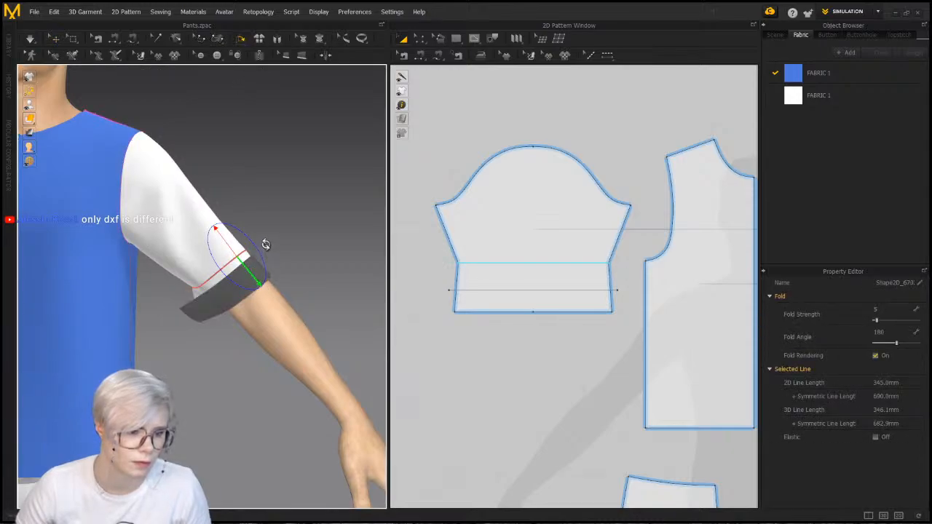
drag(266, 245, 227, 217)
key(space)
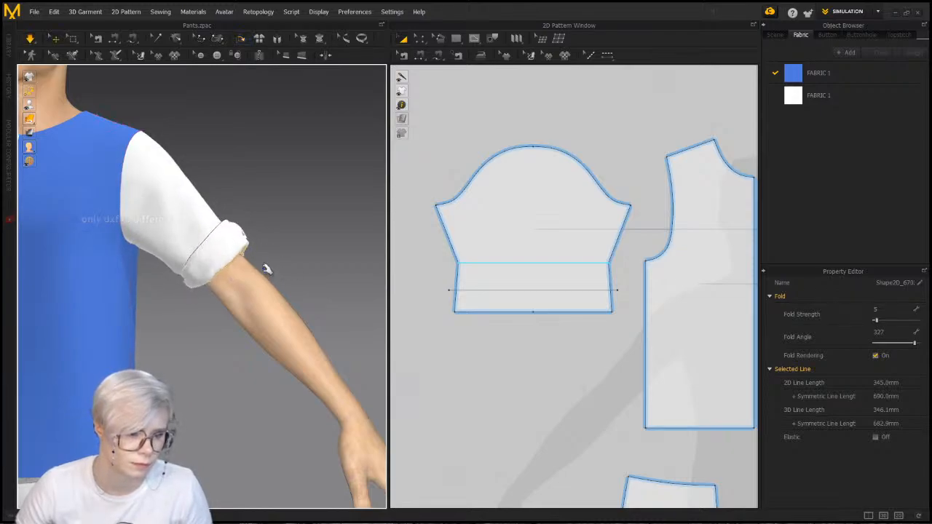
Pull at the turned-up cuff during simulation, check it from the back, and undo the upper fold
click(227, 239)
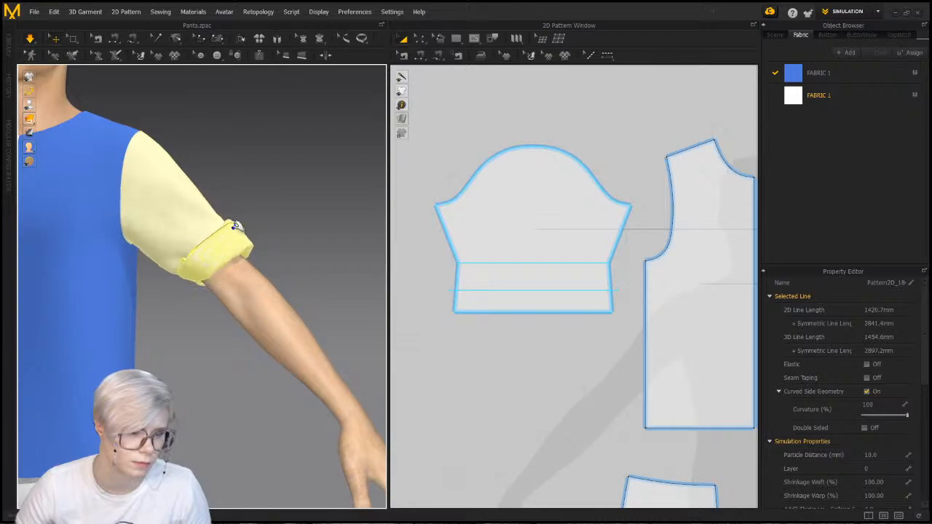
right_drag(266, 223, 209, 268)
click(197, 274)
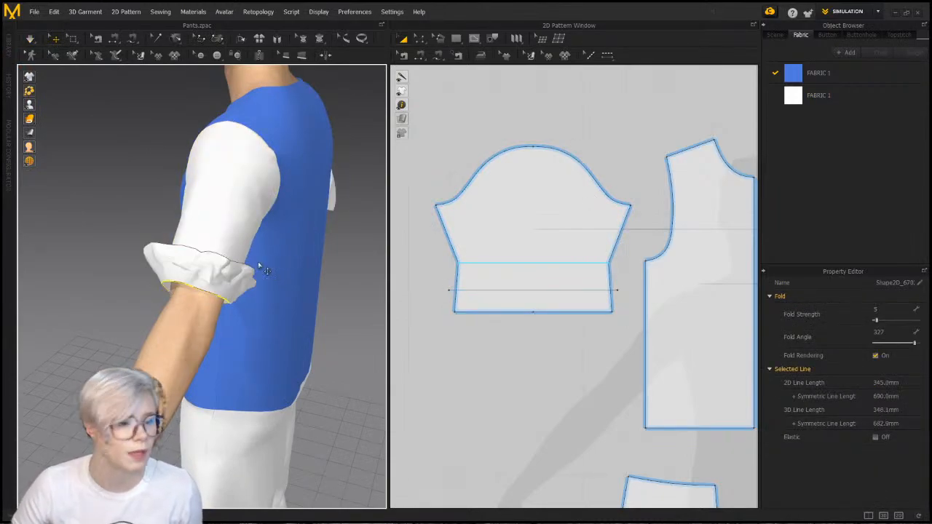
key(ctrl+z)
Fold the cuff up along the upper fold line to a 295° fold angle with Fold Arrangement, and simulate
right_drag(249, 284, 228, 277)
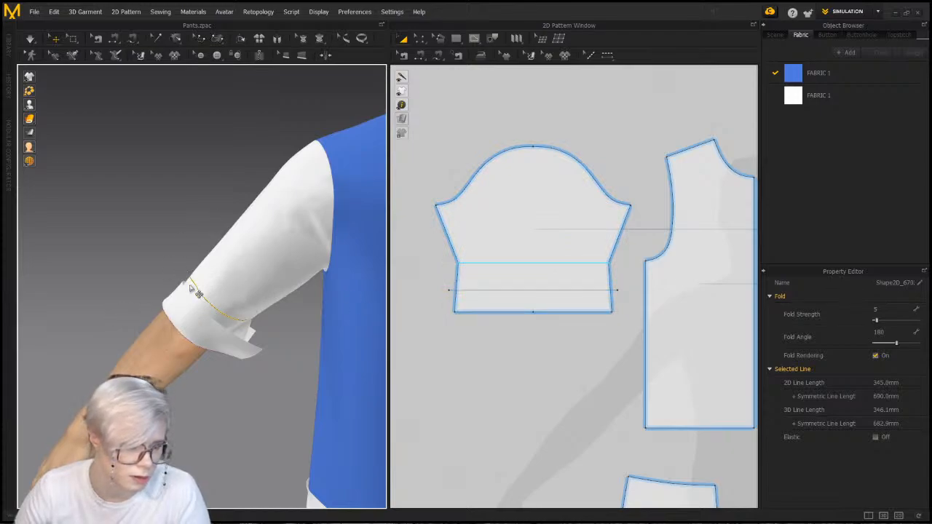
click(256, 55)
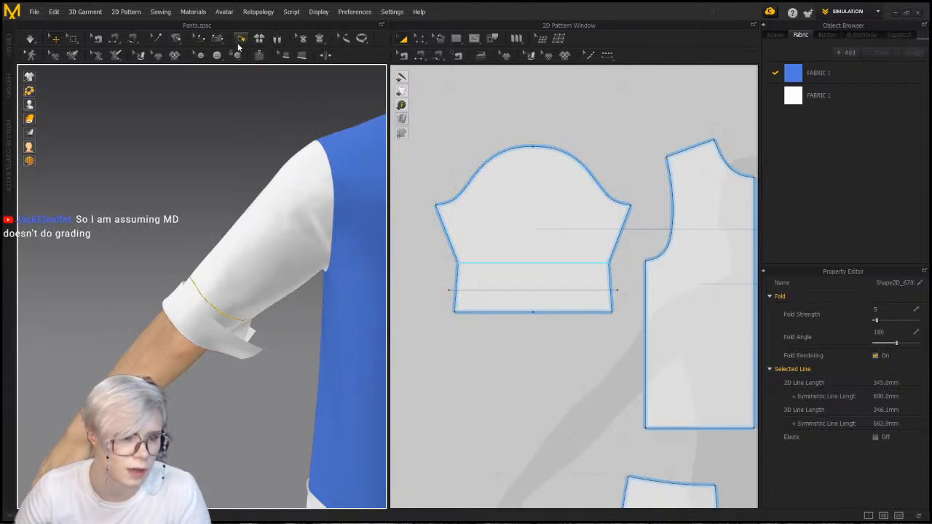
click(189, 301)
drag(178, 291, 130, 362)
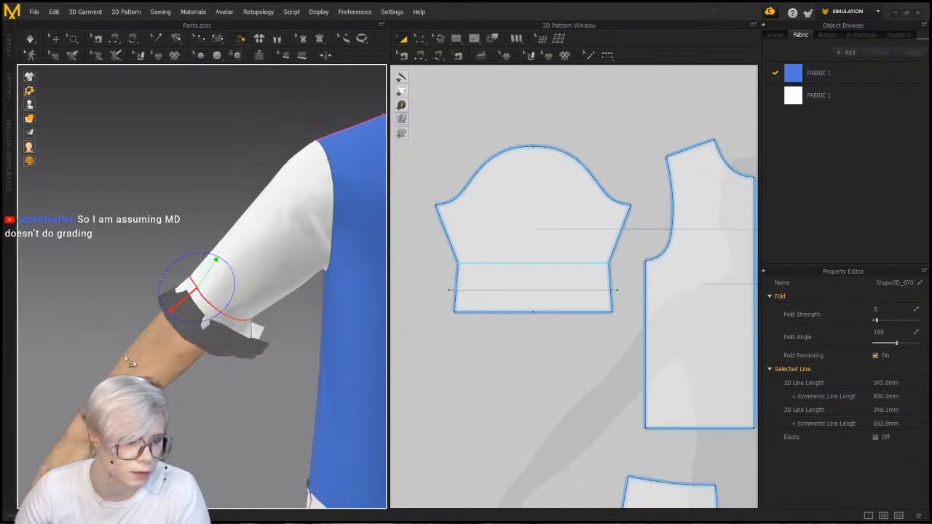
click(188, 323)
drag(181, 321, 188, 268)
click(150, 260)
click(205, 304)
key(space)
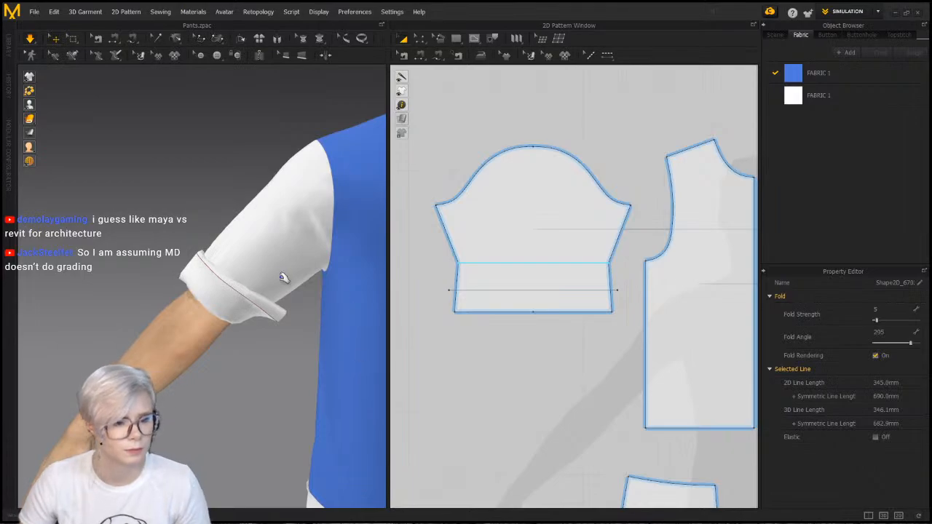
Pull at the turned-up cuff from the back and the front during simulation, stop simulating, and undo the last change
right_drag(282, 276, 237, 280)
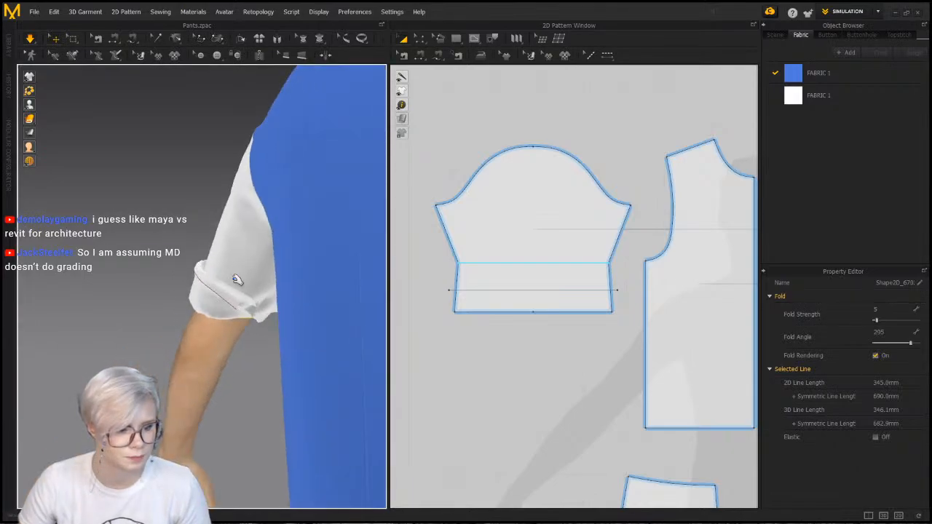
click(255, 311)
right_drag(255, 312, 263, 312)
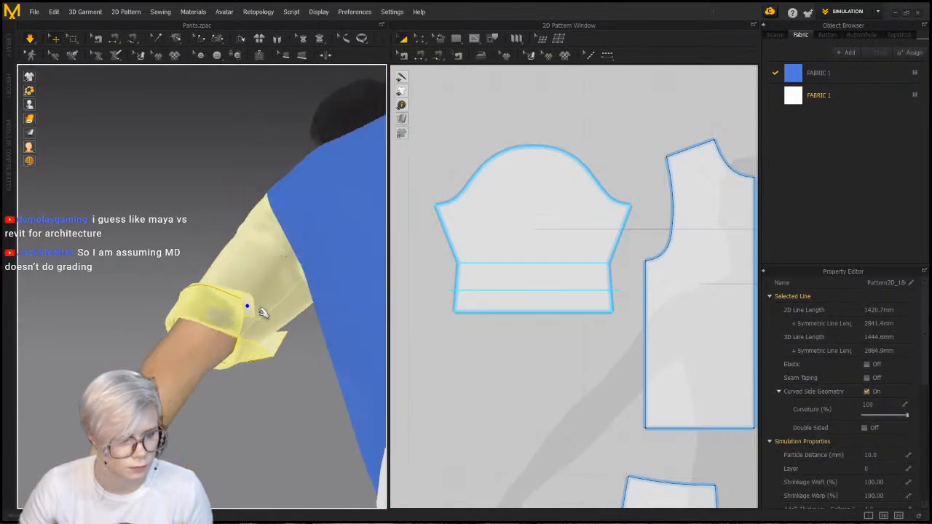
drag(246, 319, 258, 363)
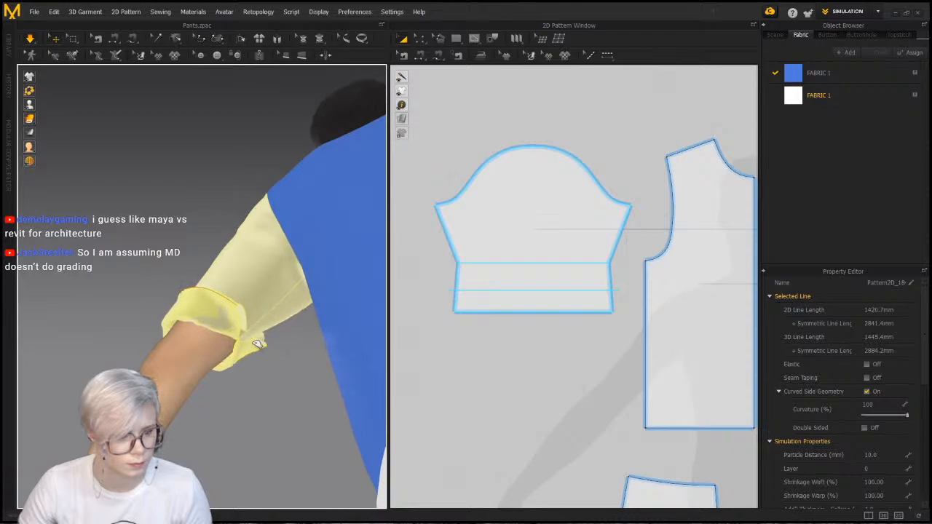
right_drag(266, 348, 149, 317)
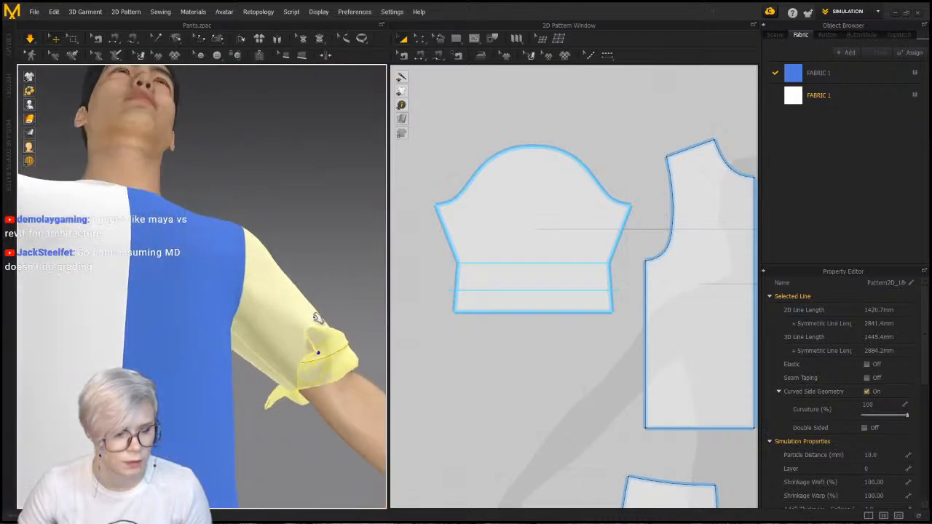
drag(316, 319, 335, 358)
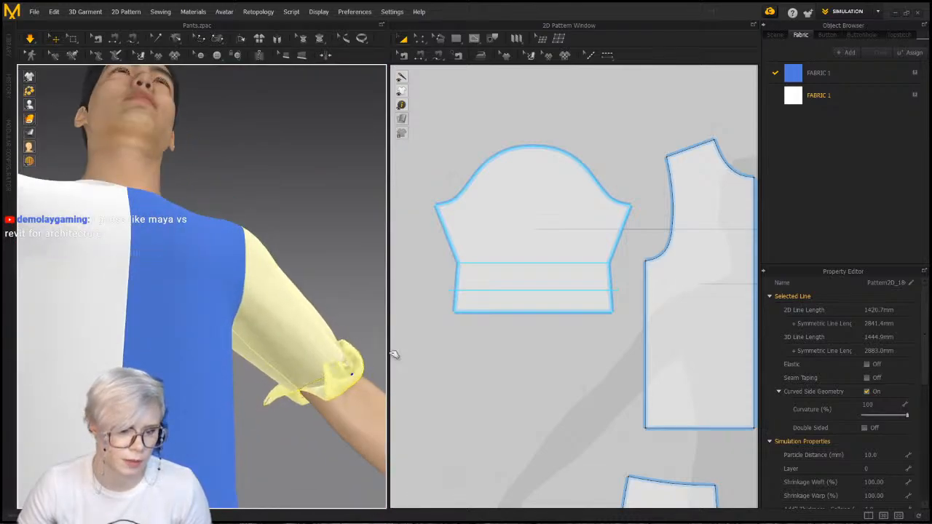
mouse_move(320, 356)
mouse_down()
mouse_move(335, 378)
mouse_move(317, 364)
mouse_up()
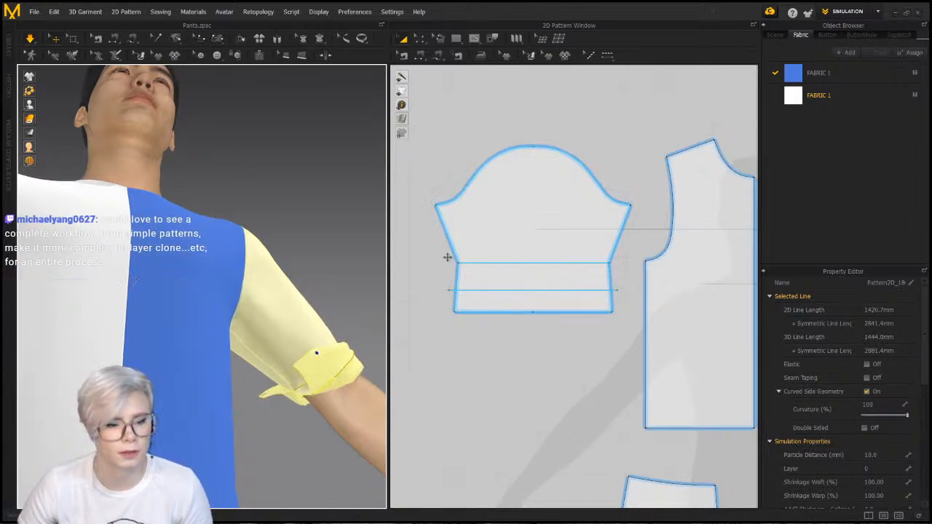
right_drag(336, 324, 316, 352)
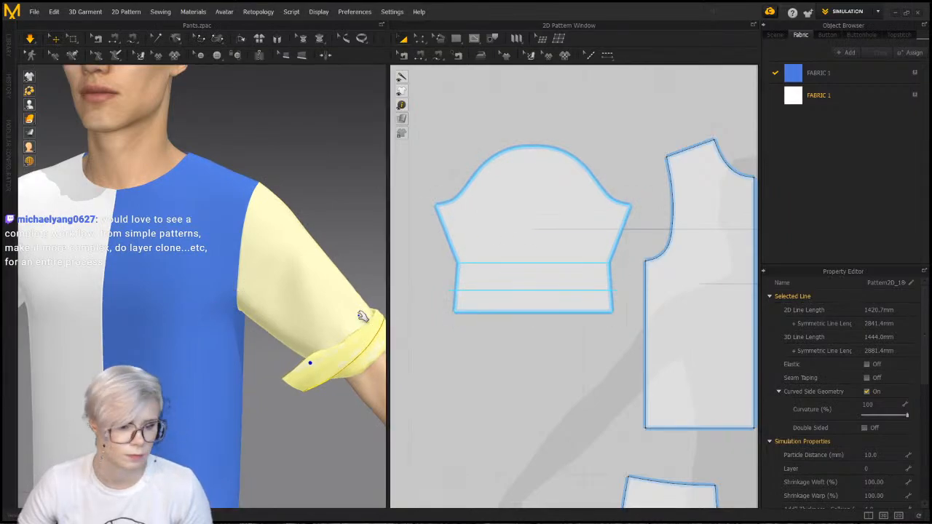
right_drag(363, 316, 250, 325)
click(489, 305)
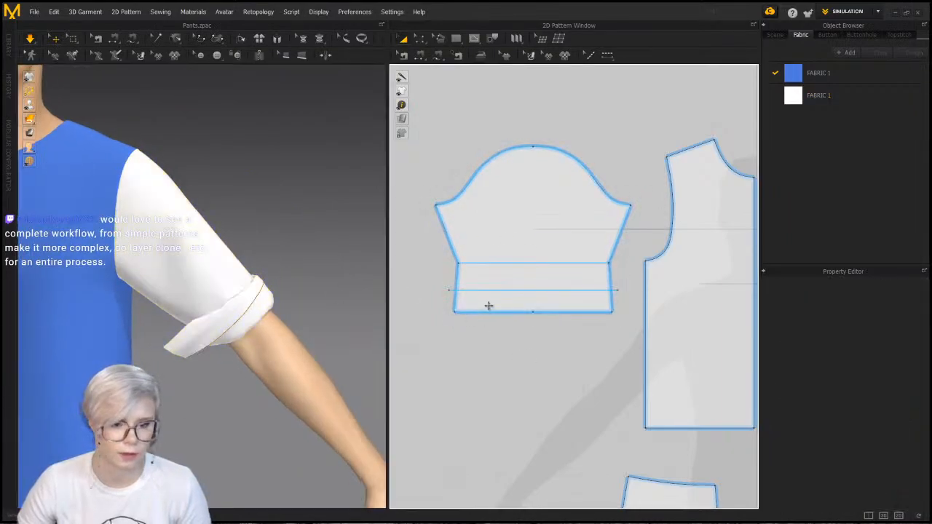
key(ctrl+z)
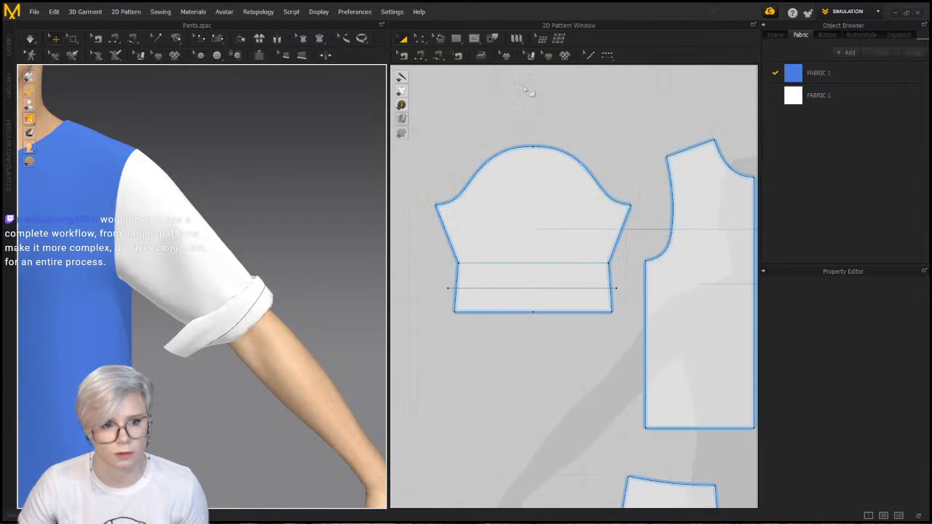
Cut and sew the sleeve pattern along both cuff fold lines with Cut & Sew
click(525, 288)
shift+click(531, 262)
right_click(530, 262)
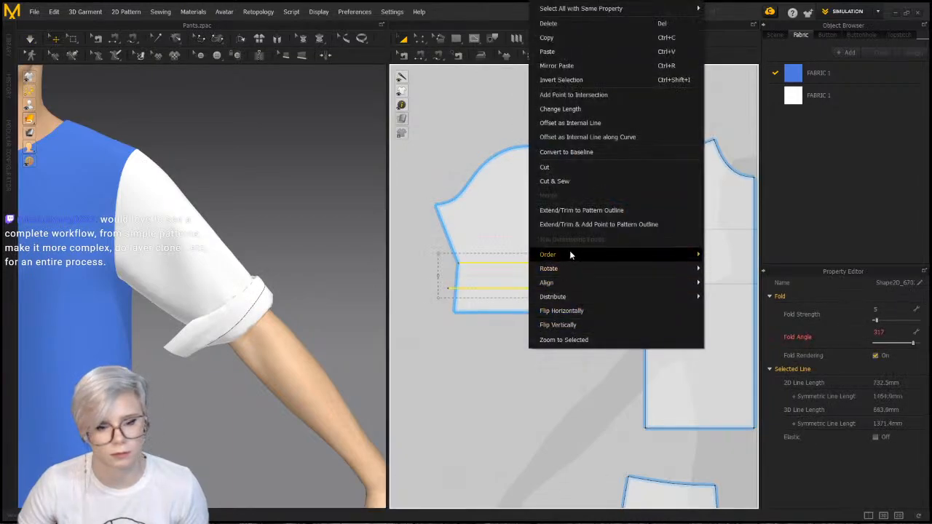
click(580, 180)
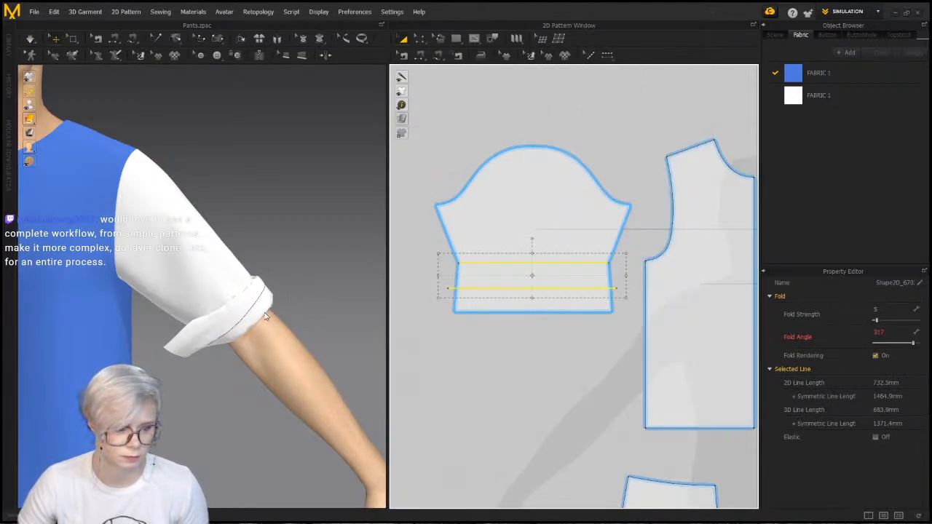
Move the middle cuff strip away from the sleeve, down along the forearm, and deactivate it
drag(269, 308, 382, 353)
mouse_move(308, 303)
right_down()
mouse_move(242, 330)
mouse_move(295, 299)
right_up()
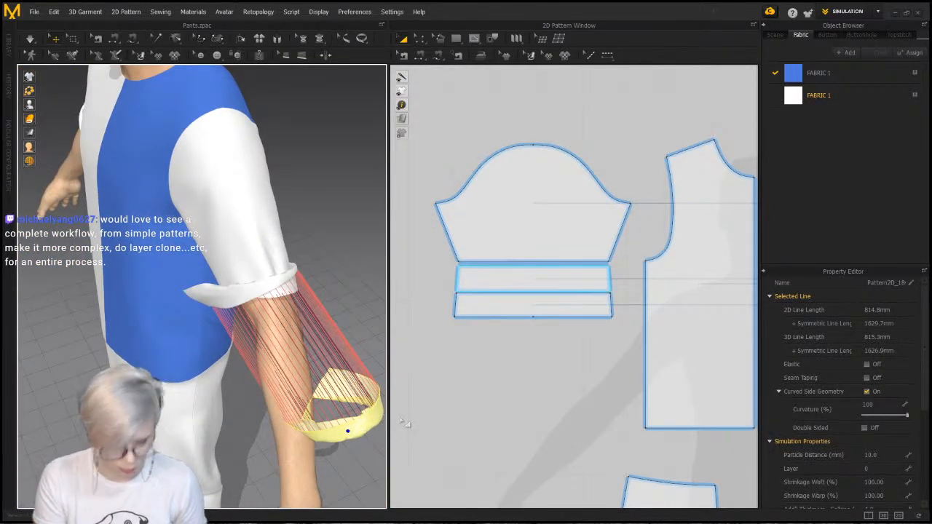
key(shift+q)
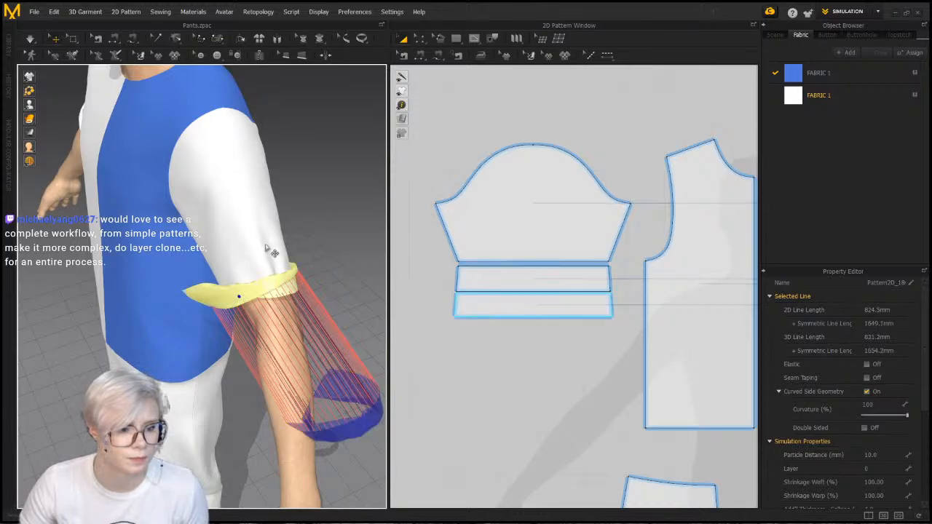
click(261, 241)
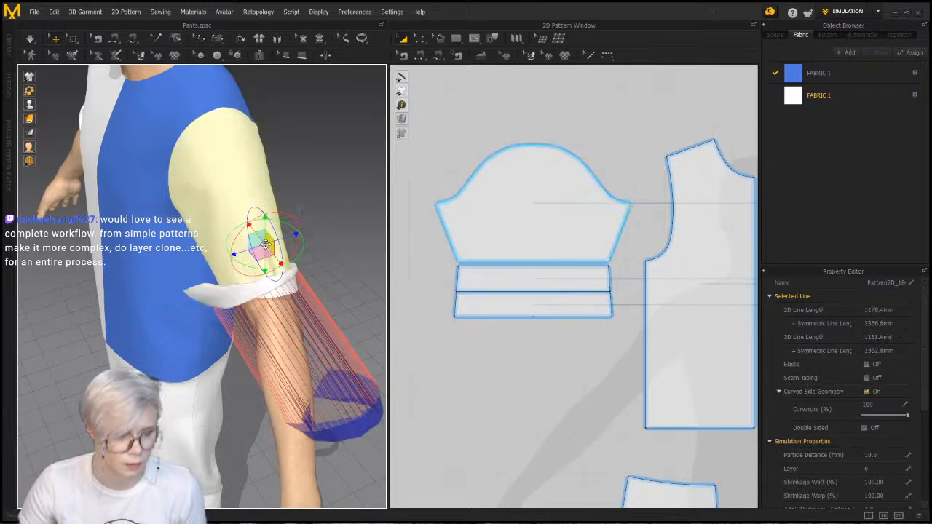
click(278, 290)
key(n)
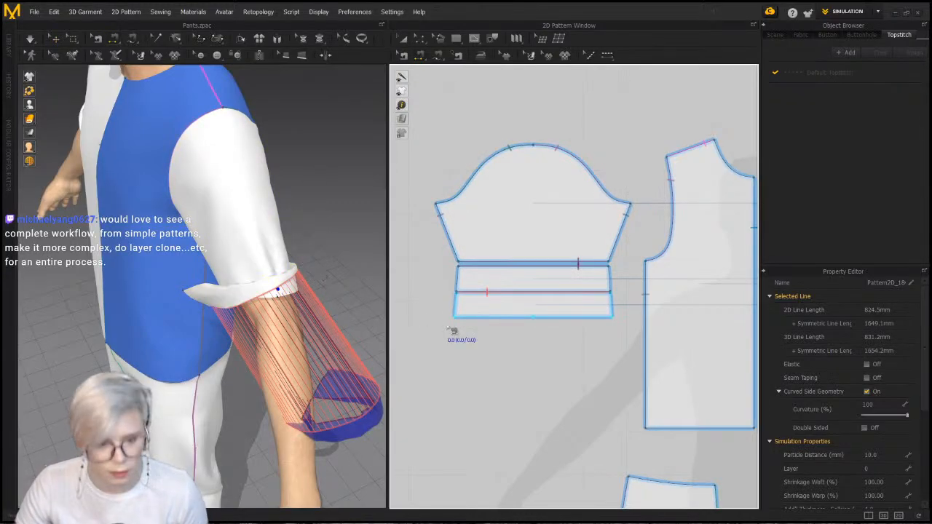
click(554, 318)
click(175, 55)
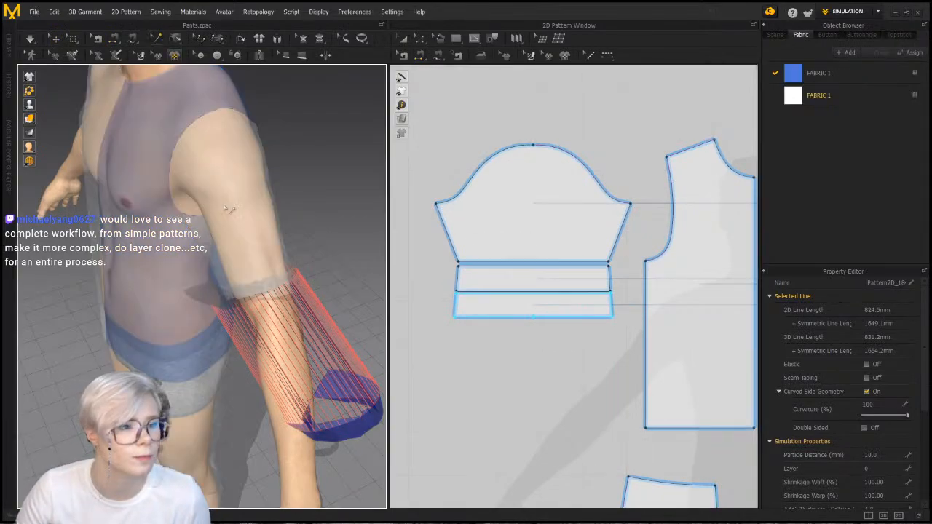
Tack the outer cuff strip to the sleeve, try simulating it, and undo the simulation
click(175, 38)
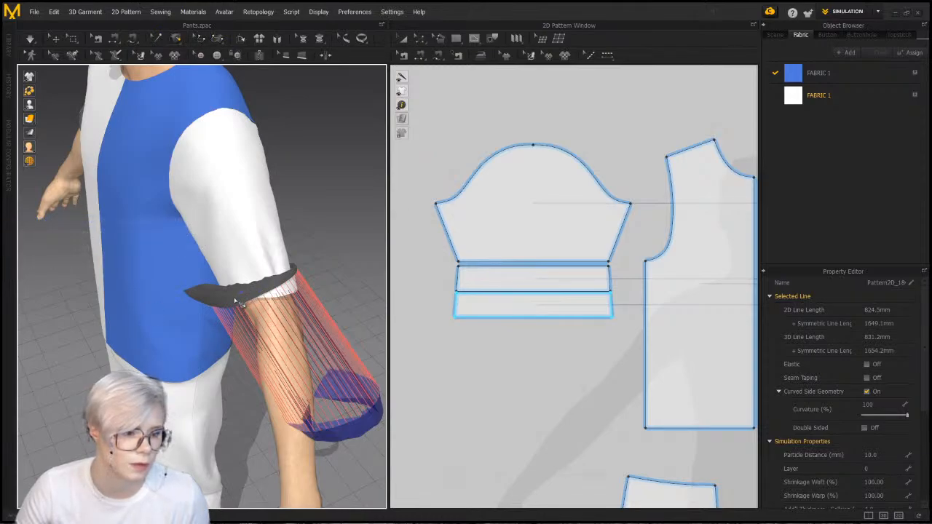
key(space)
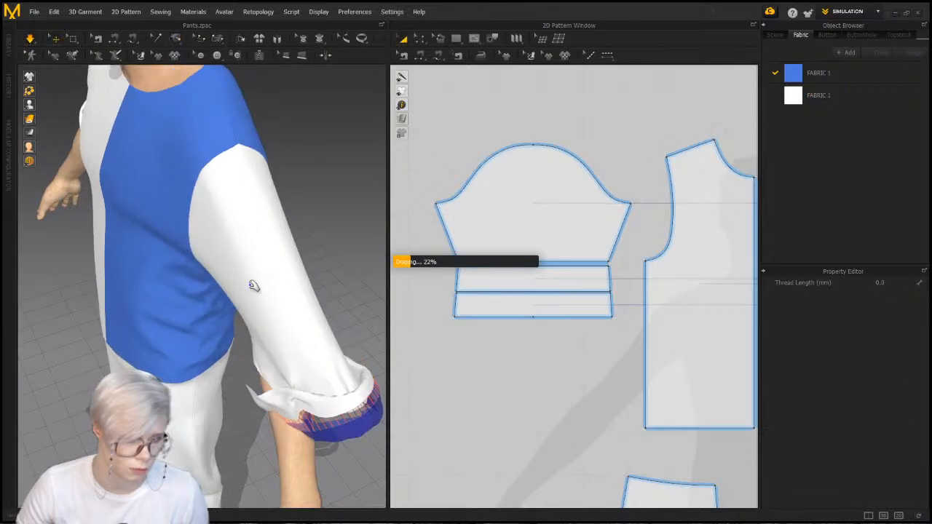
key(space)
key(ctrl+z)
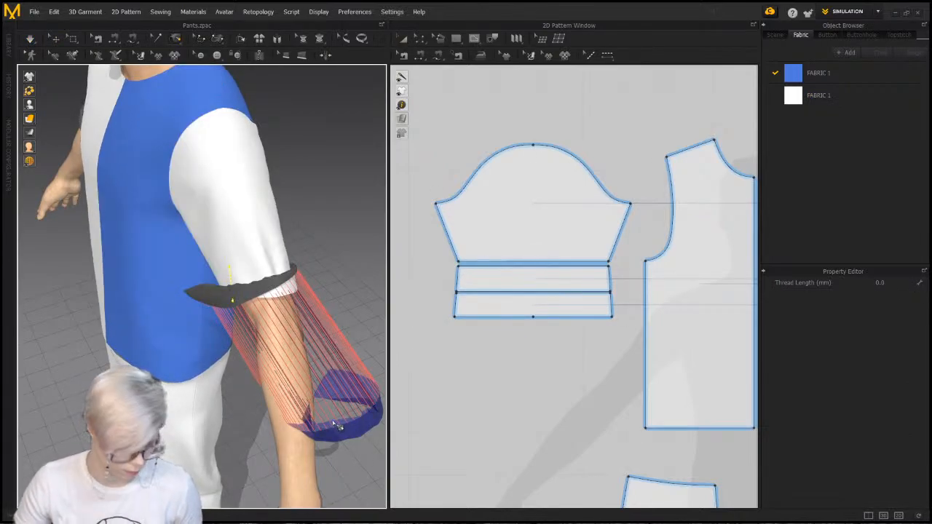
Reactivate the middle cuff strip and deactivate it together with its sewing
key(q)
right_drag(362, 437, 348, 424)
click(348, 423)
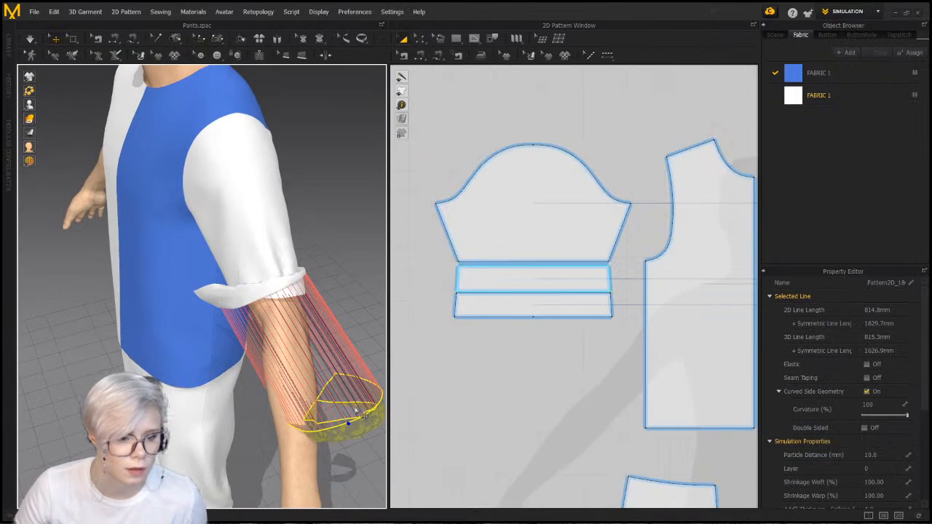
right_click(367, 434)
right_click(335, 440)
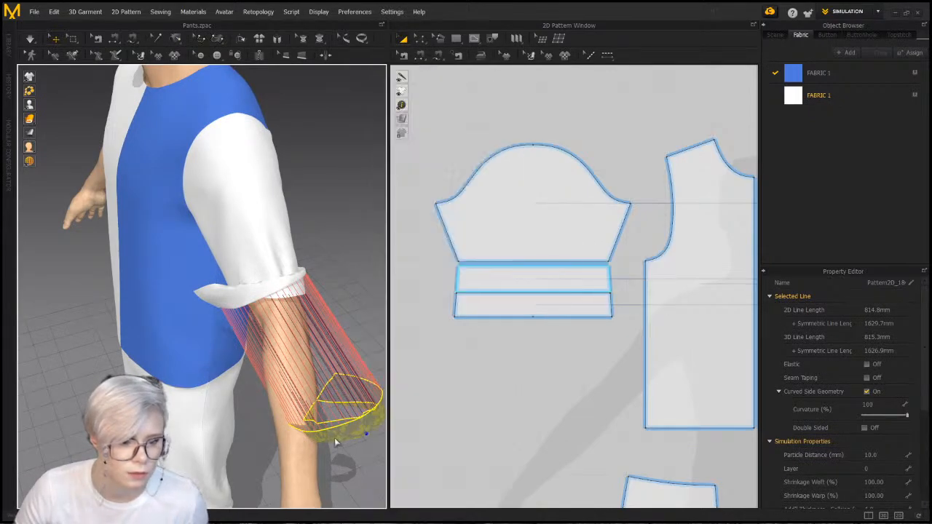
right_click(334, 437)
click(396, 75)
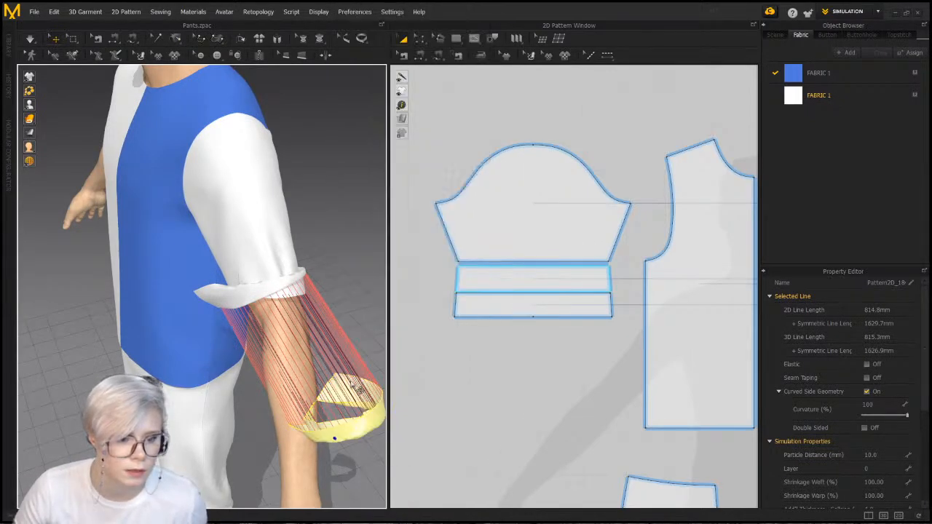
right_click(339, 441)
click(422, 66)
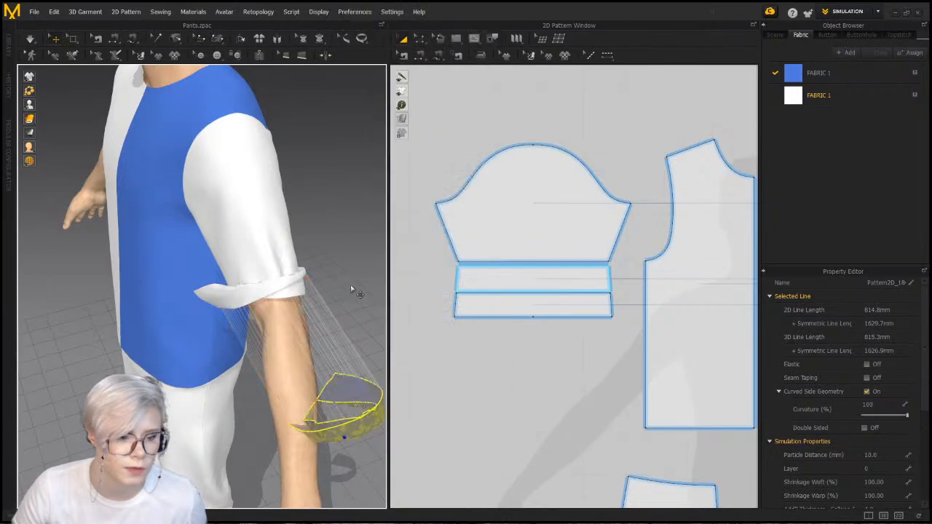
Simulate the outer cuff strip around the sleeve with the middle strip deactivated, and check it from the back
right_drag(350, 287, 305, 268)
key(space)
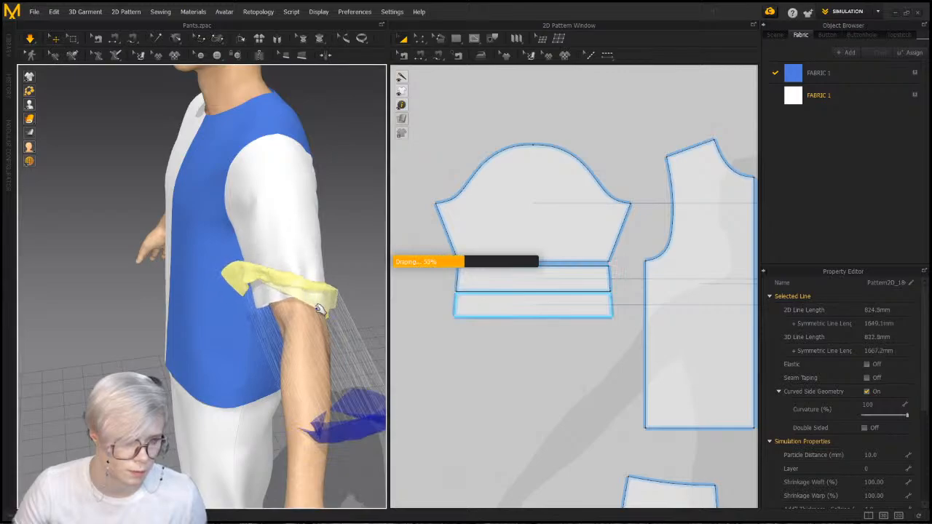
right_drag(319, 309, 281, 312)
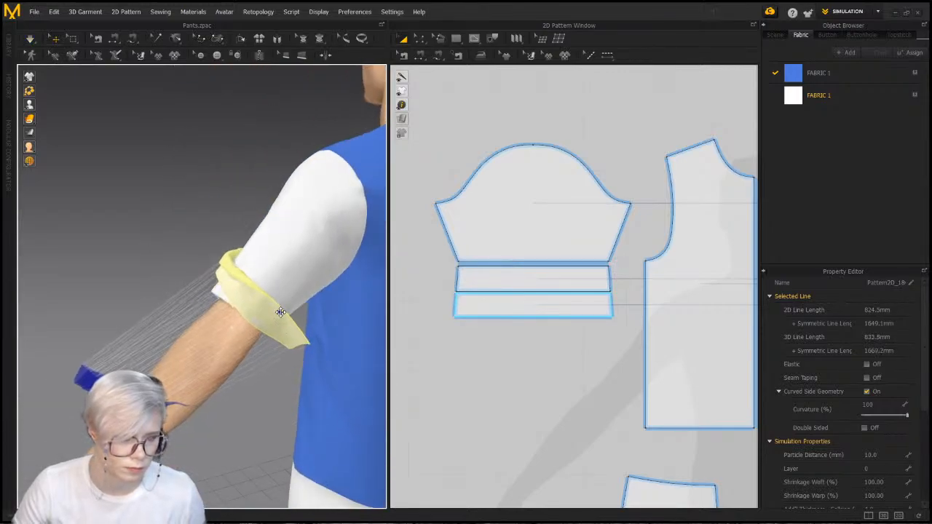
key(space)
key(n)
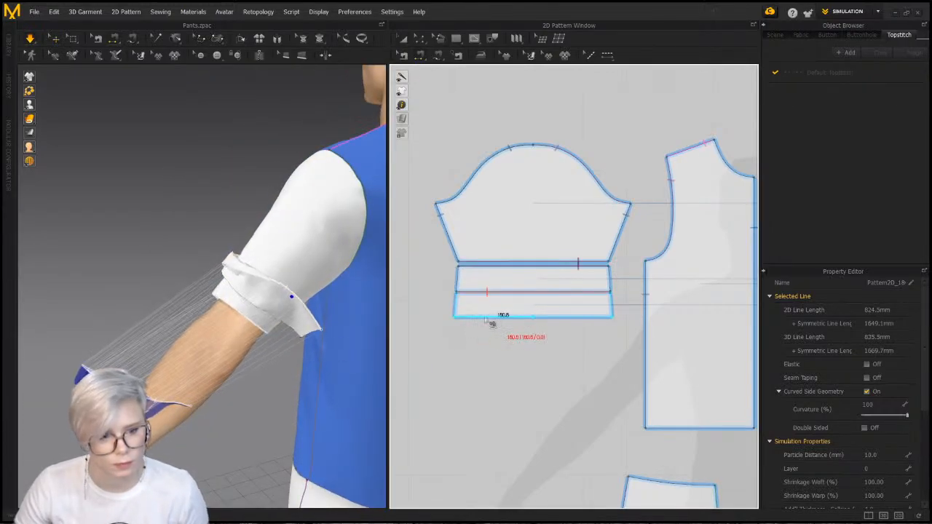
click(485, 319)
key(space)
right_drag(240, 274, 228, 275)
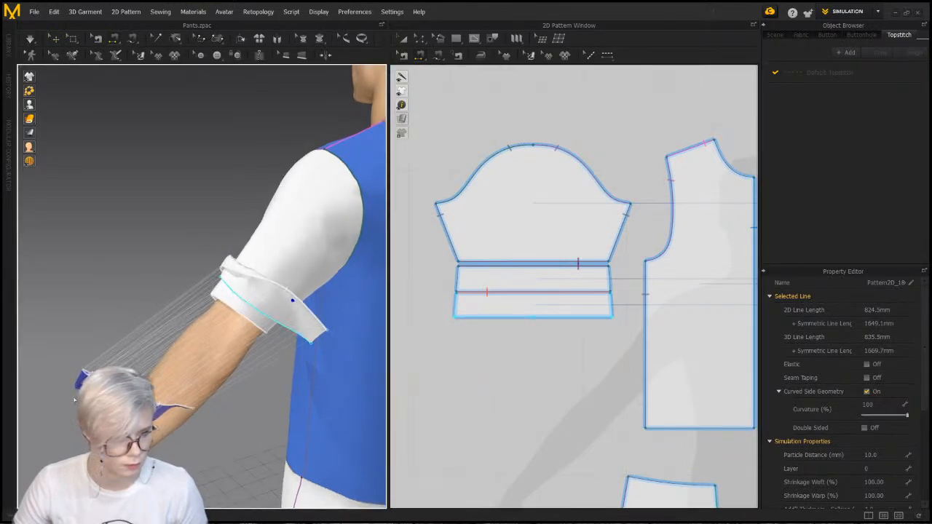
key(a)
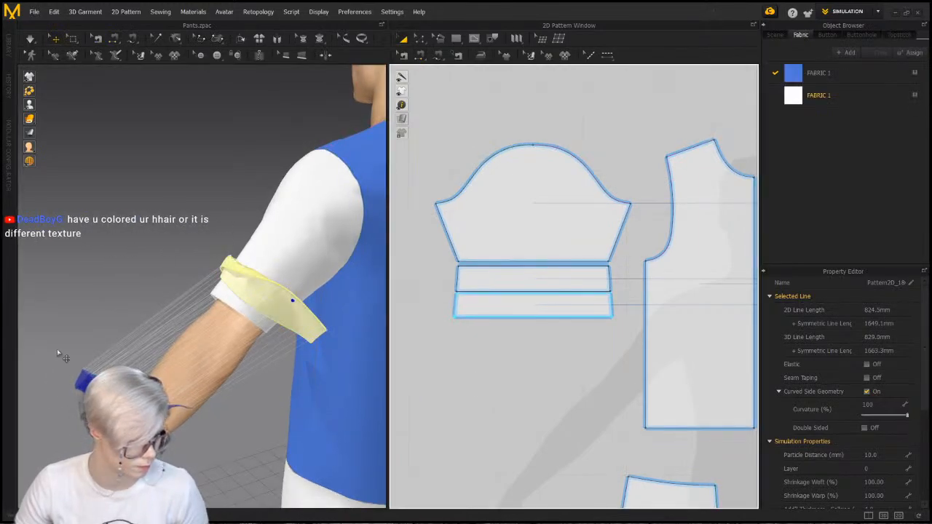
Move the deactivated middle cuff strip outward, clear of the forearm
click(61, 341)
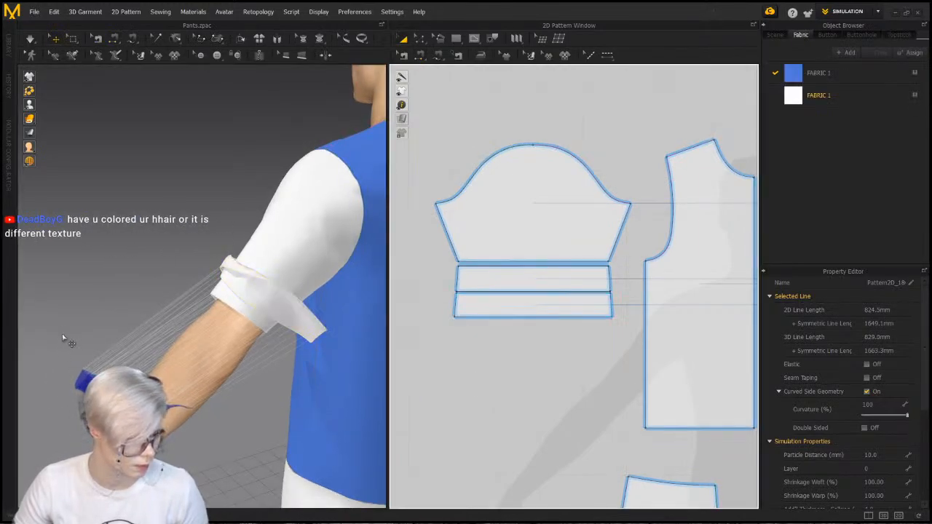
click(100, 347)
right_drag(100, 347, 344, 327)
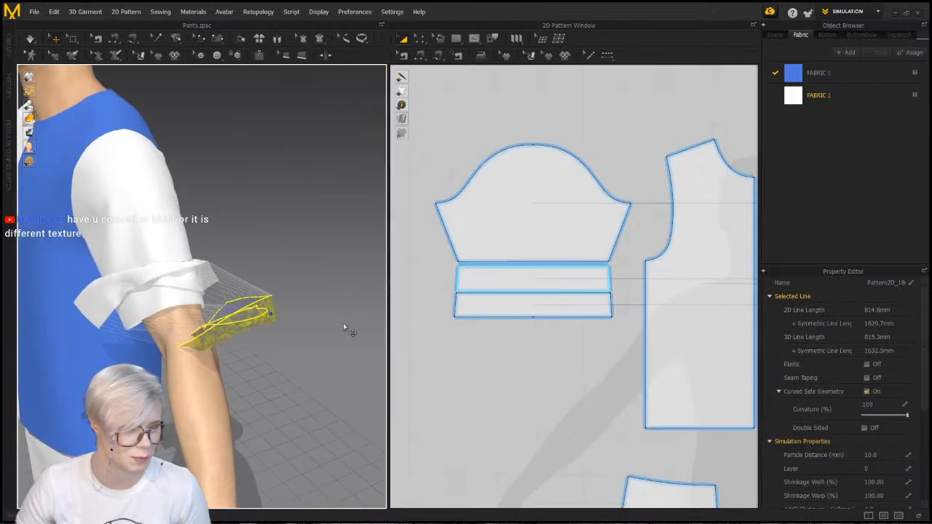
scroll(343, 327, up, 1)
drag(234, 332, 210, 338)
right_click(210, 338)
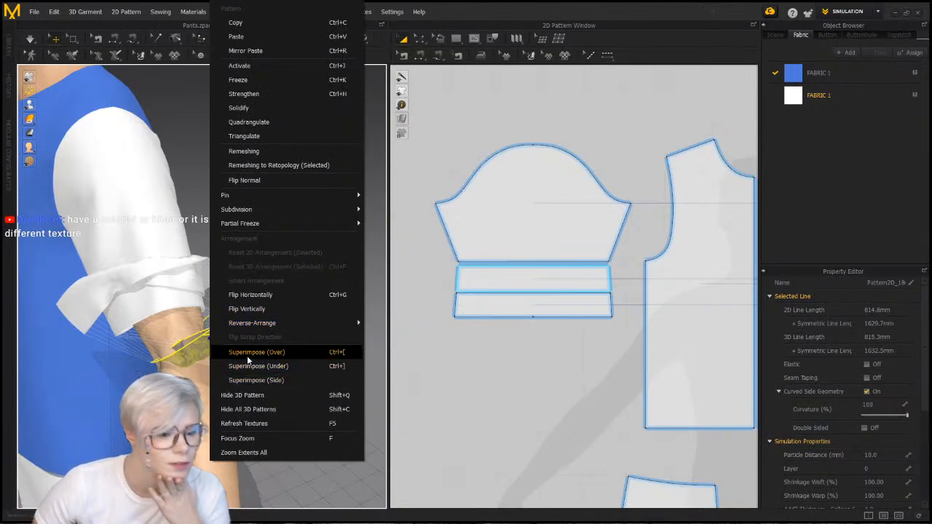
click(265, 80)
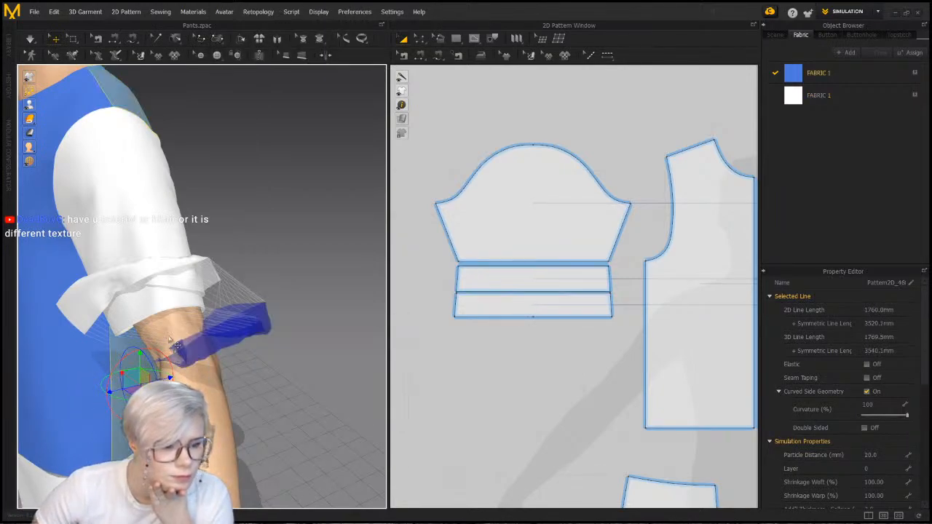
click(239, 336)
Try Superimpose (Side) on the middle cuff strip, and reactivate the strip
right_click(290, 344)
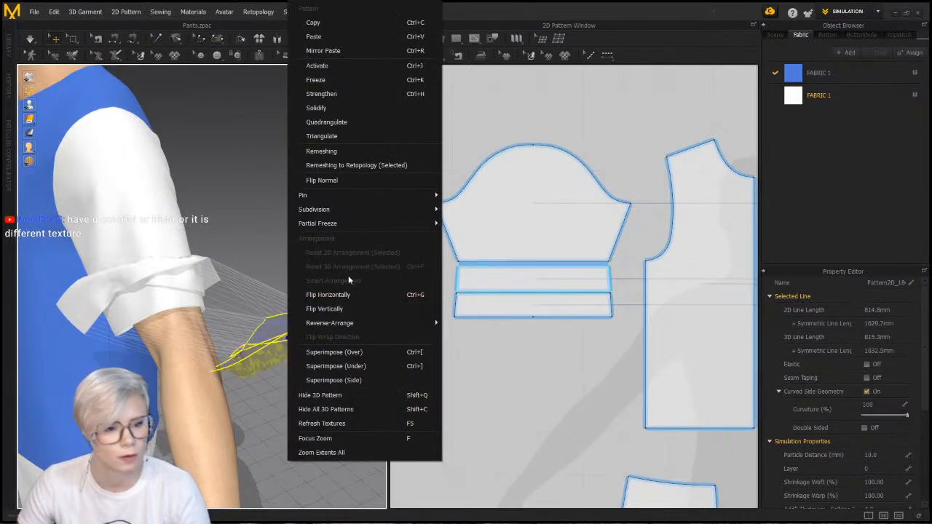
click(350, 380)
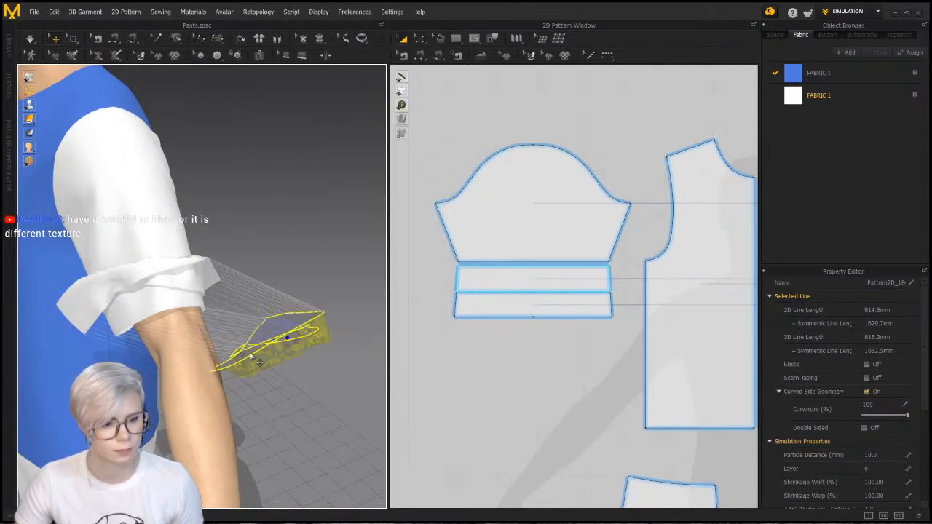
right_click(251, 356)
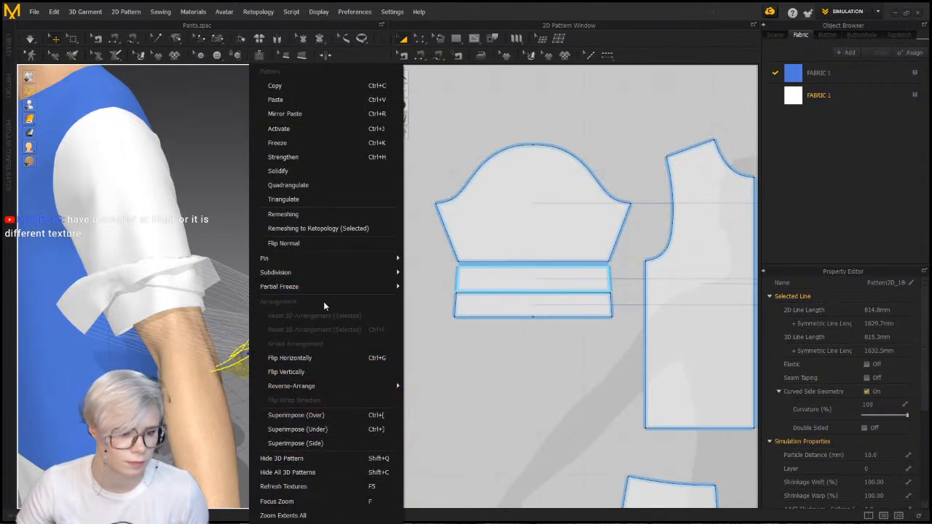
click(238, 220)
right_click(275, 353)
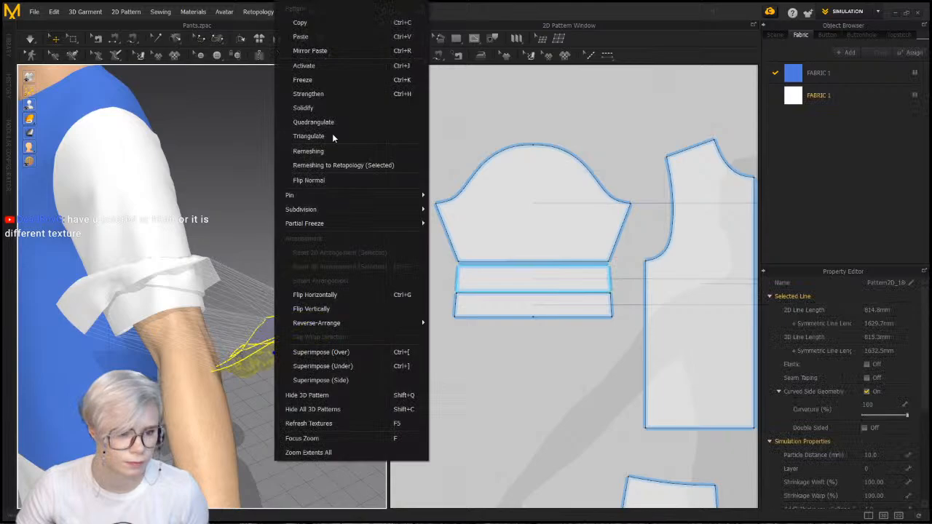
click(345, 67)
right_click(299, 335)
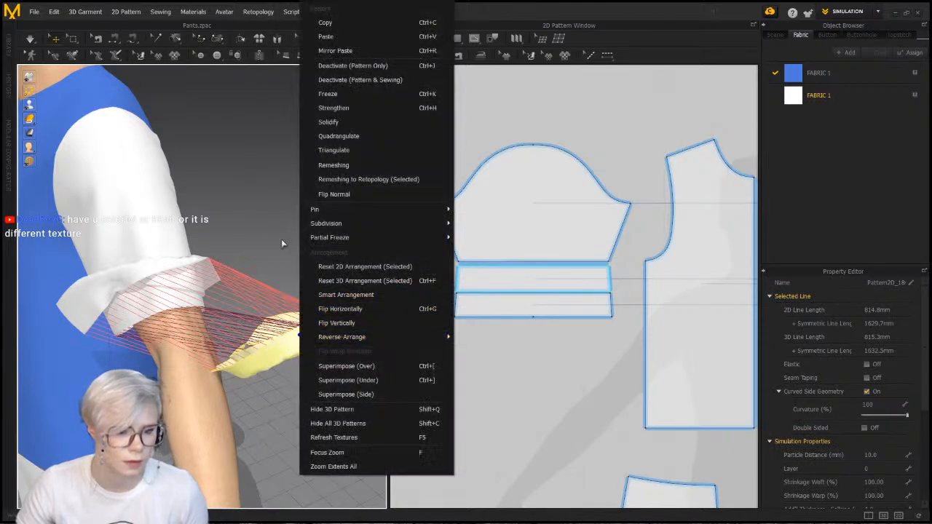
click(578, 380)
drag(616, 335, 435, 262)
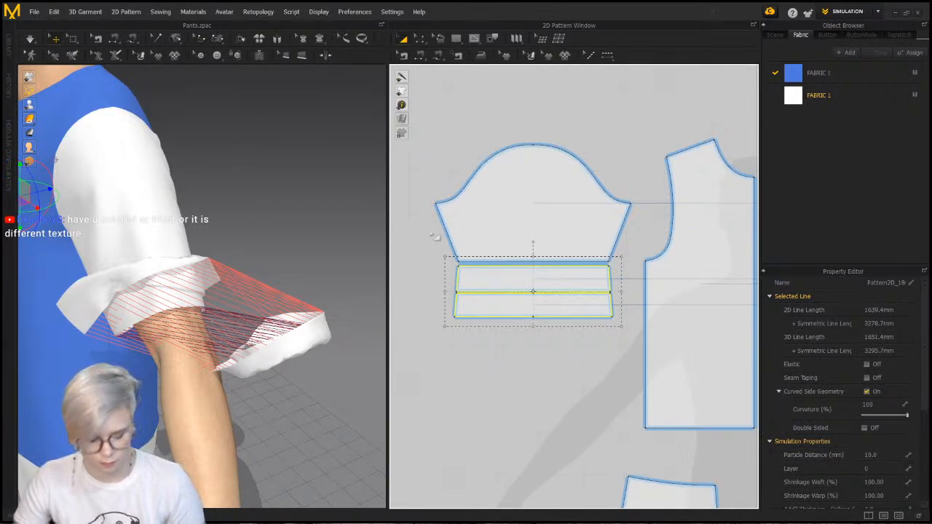
key(Delete)
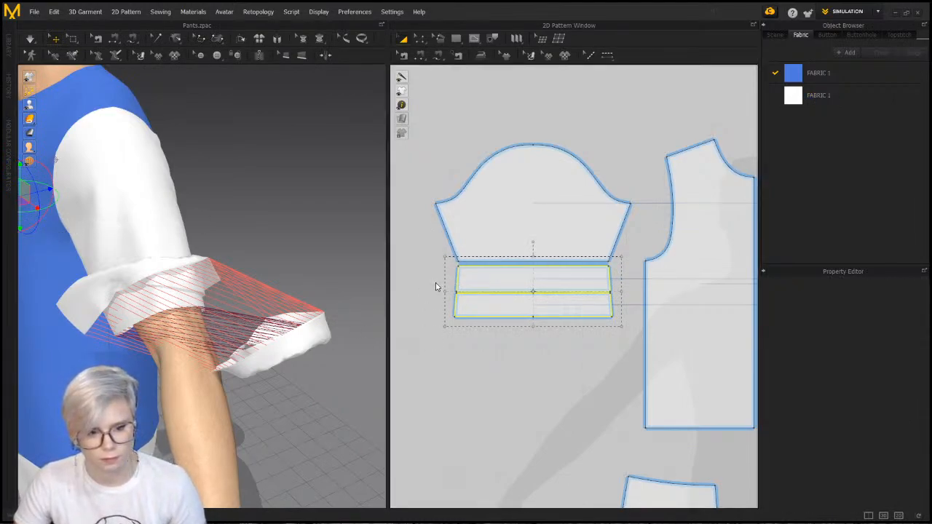
key(ctrl+z)
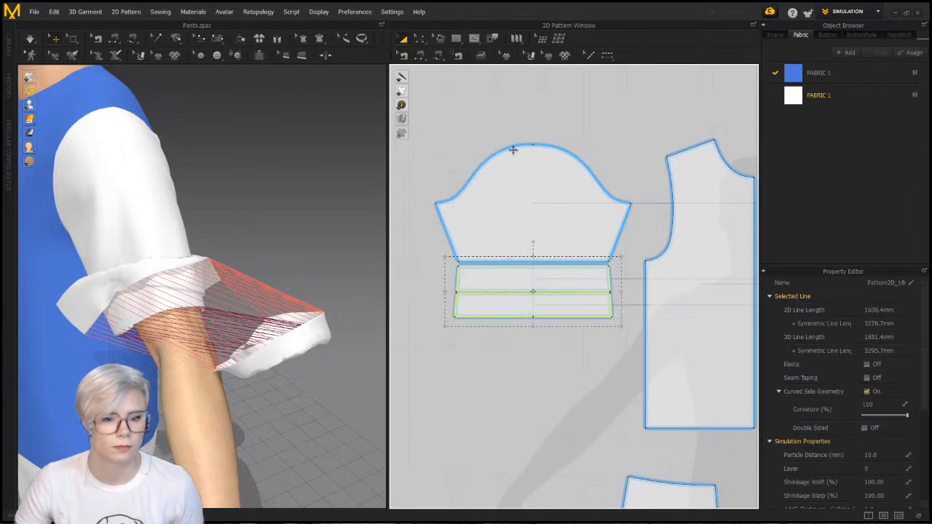
Delete the existing sewing from the two cuff strips and the sleeve hem
click(518, 92)
key(b)
drag(592, 336, 437, 241)
key(Delete)
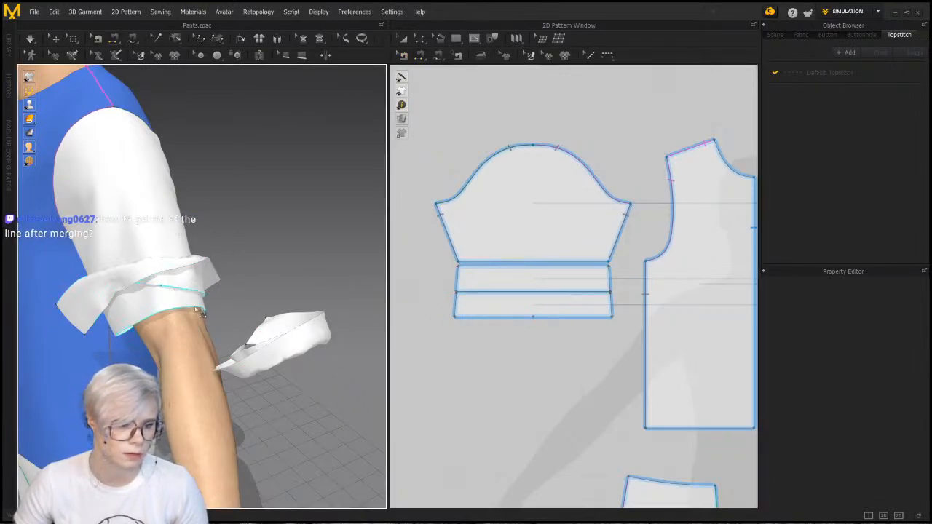
Sew the full lower edge of the outer cuff strip to the sleeve hem with Free Sewing
click(209, 347)
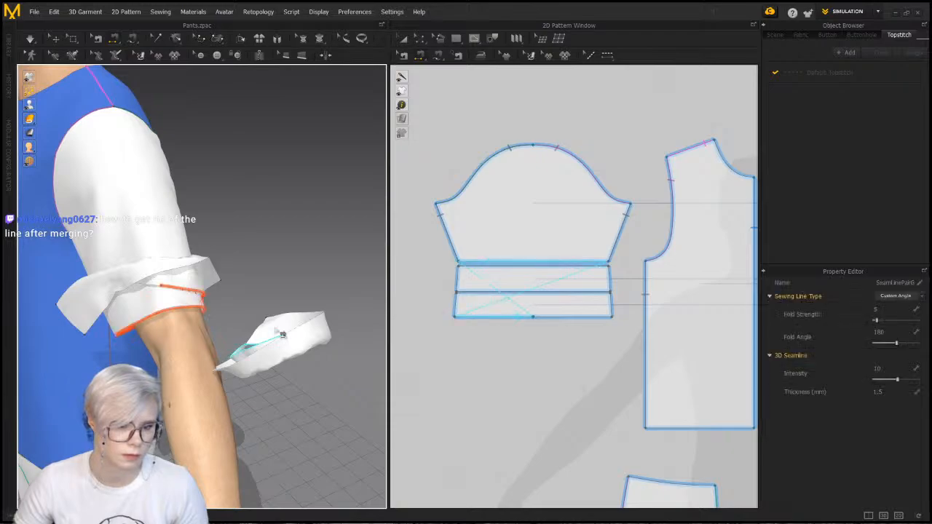
click(567, 321)
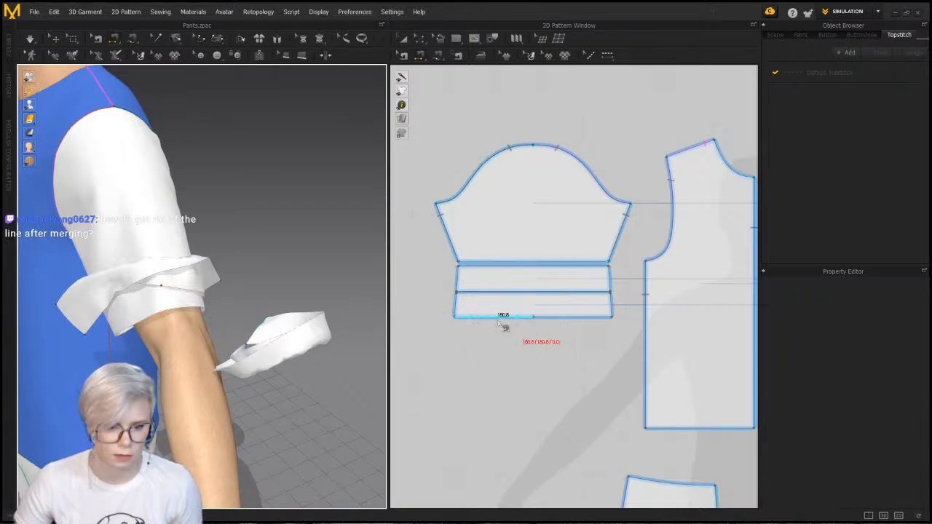
key(m)
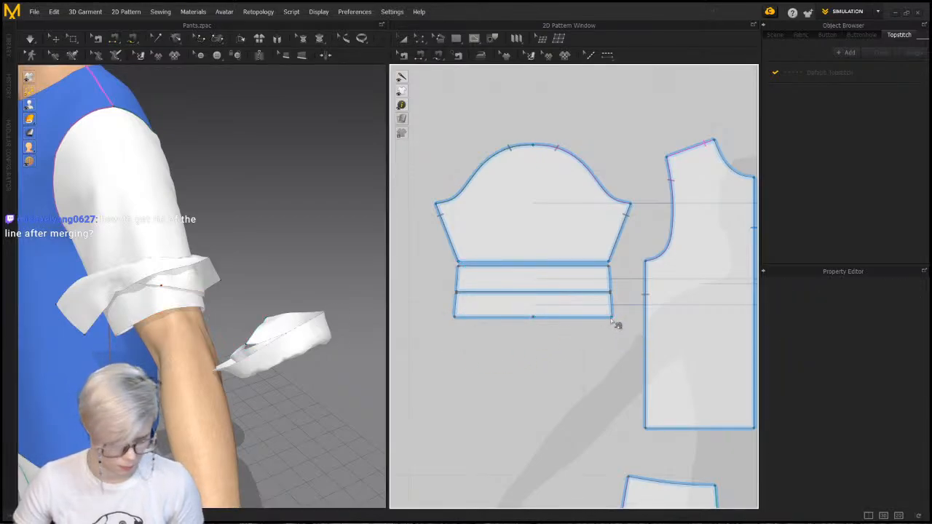
click(614, 321)
click(456, 316)
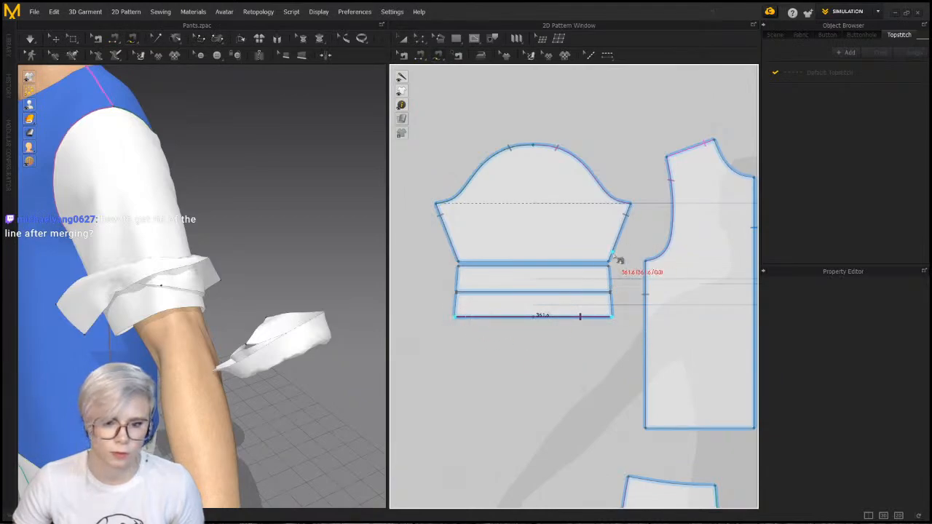
click(611, 261)
click(457, 261)
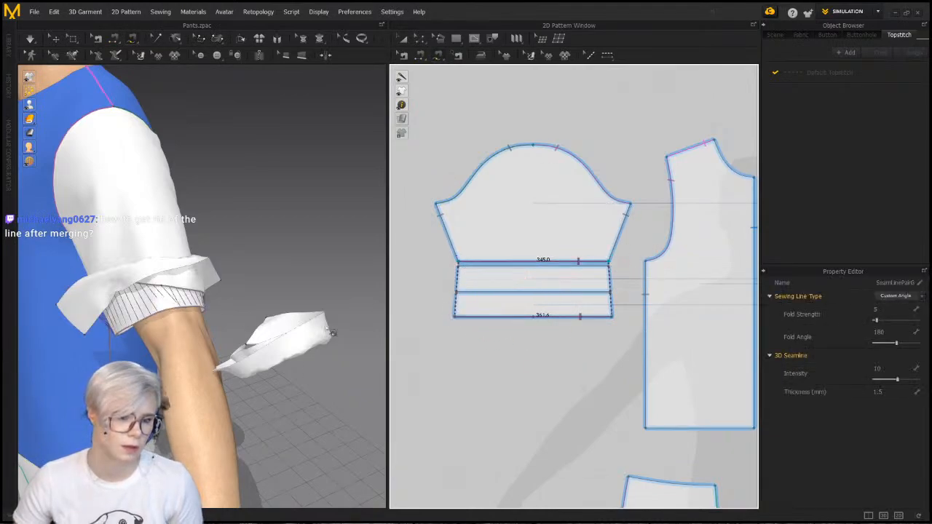
Simulate the outer cuff strip onto the sleeve, inspect the arm closely, and pull at the strip's loose corner
key(space)
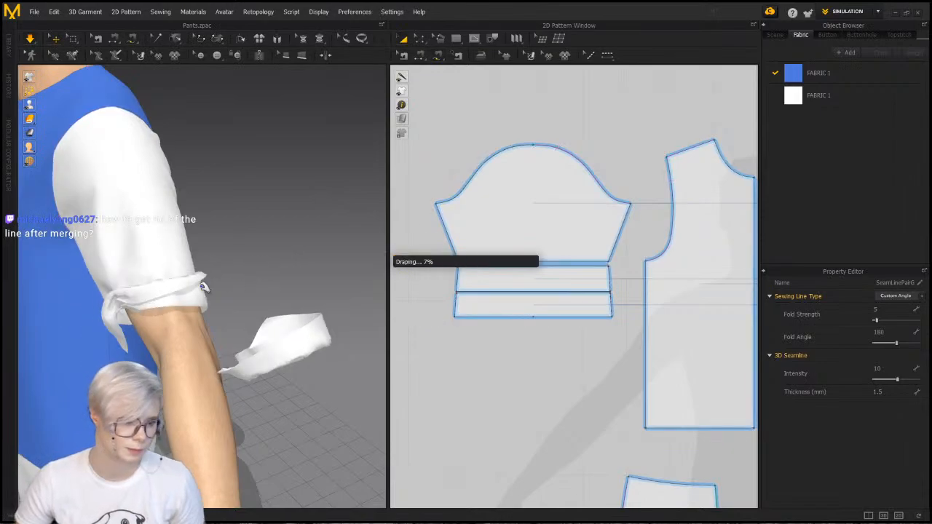
key(space)
right_drag(180, 323, 220, 318)
scroll(198, 301, up, 4)
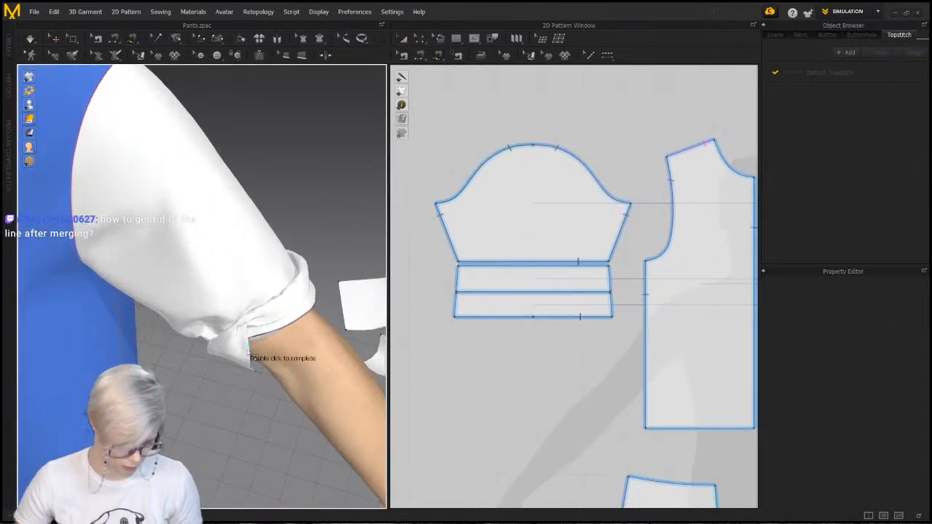
key(a)
click(257, 356)
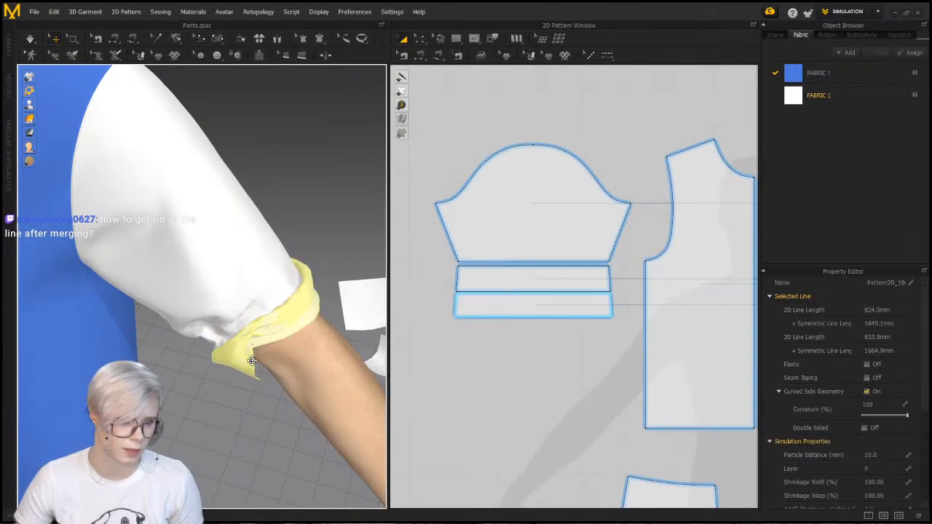
drag(254, 354, 178, 431)
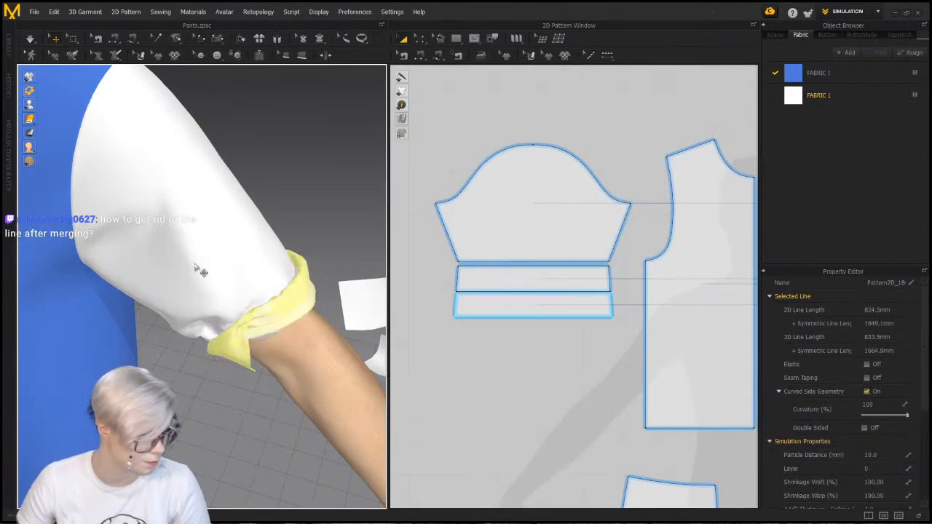
scroll(532, 260, up, 2)
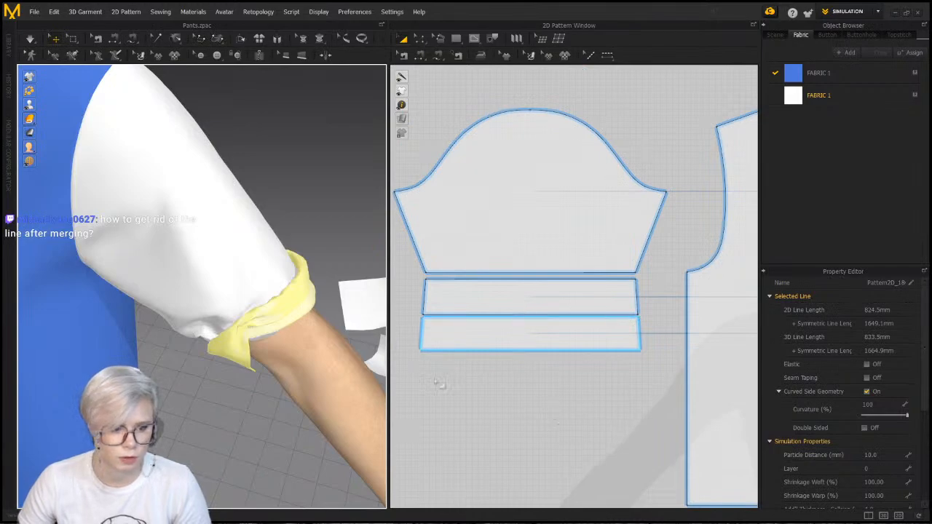
scroll(276, 286, down, 3)
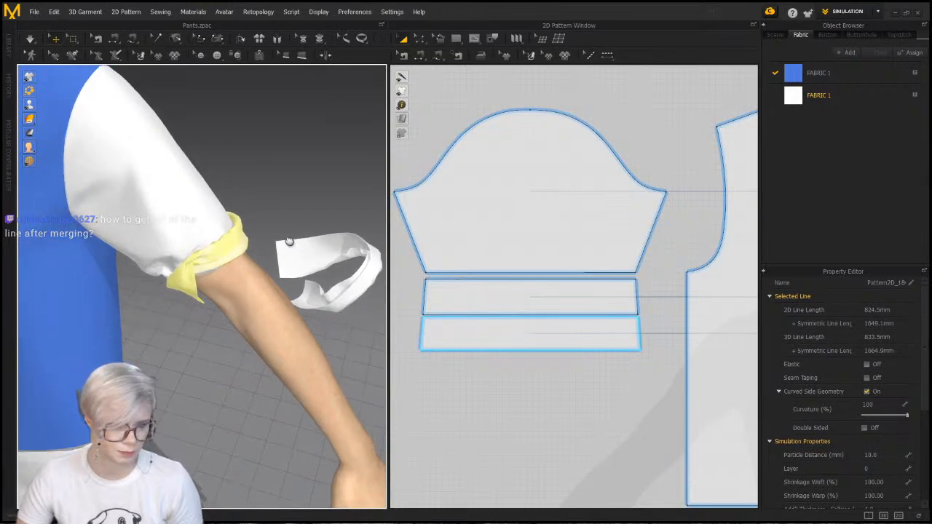
click(311, 260)
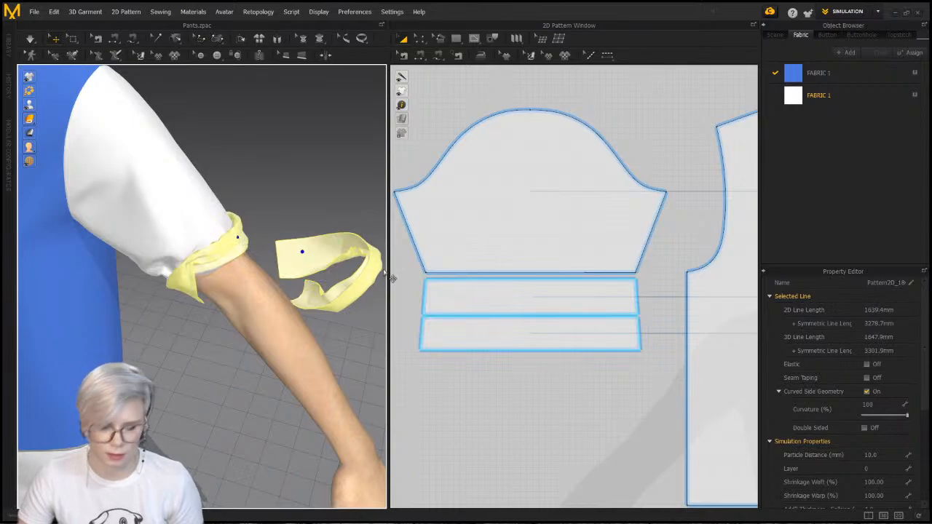
click(413, 235)
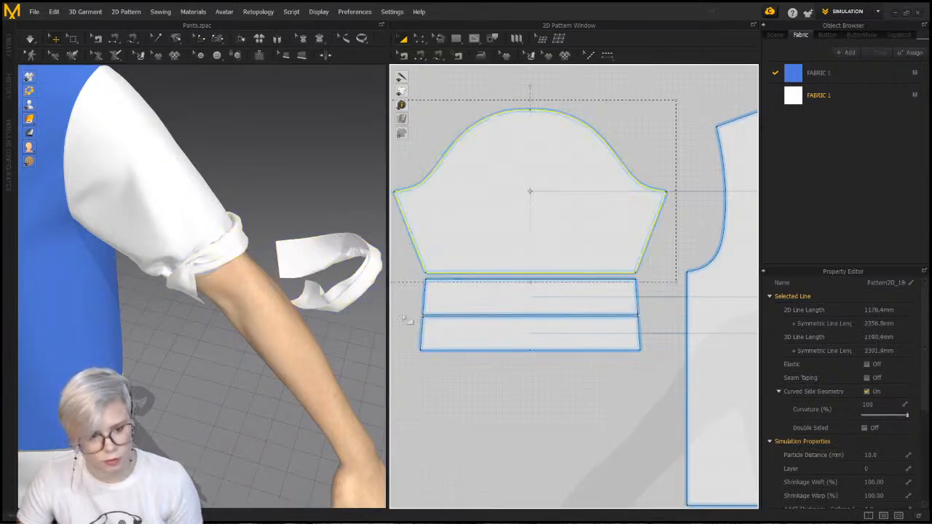
middle_drag(276, 241, 248, 242)
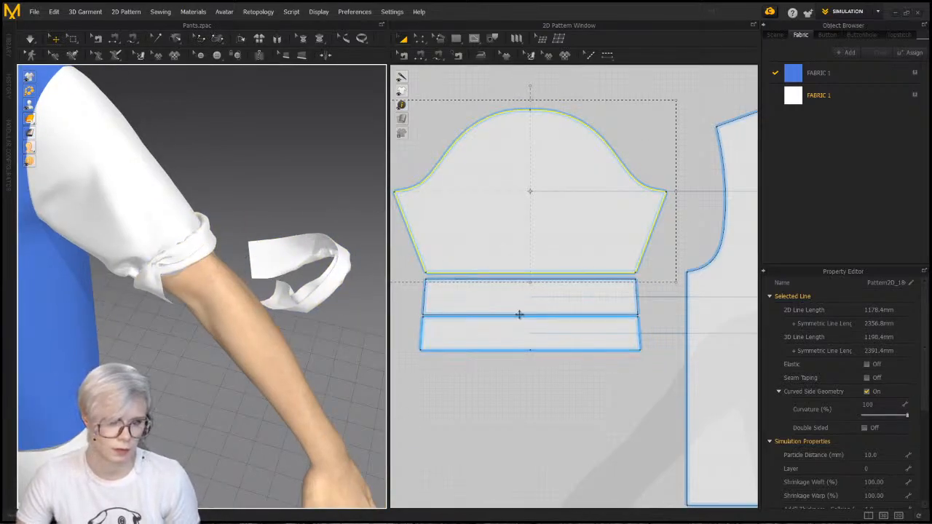
click(499, 423)
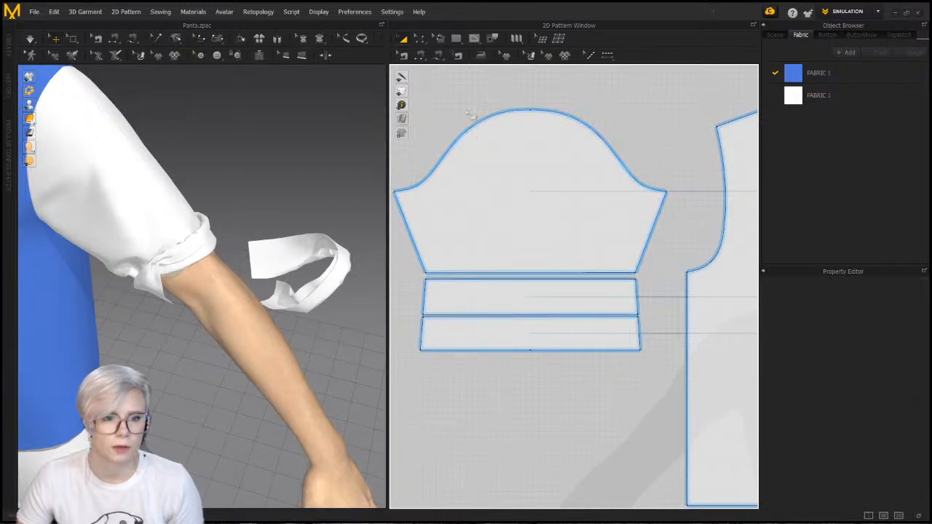
Merge the sleeve's hem line with the upper edge of the middle cuff strip
key(b)
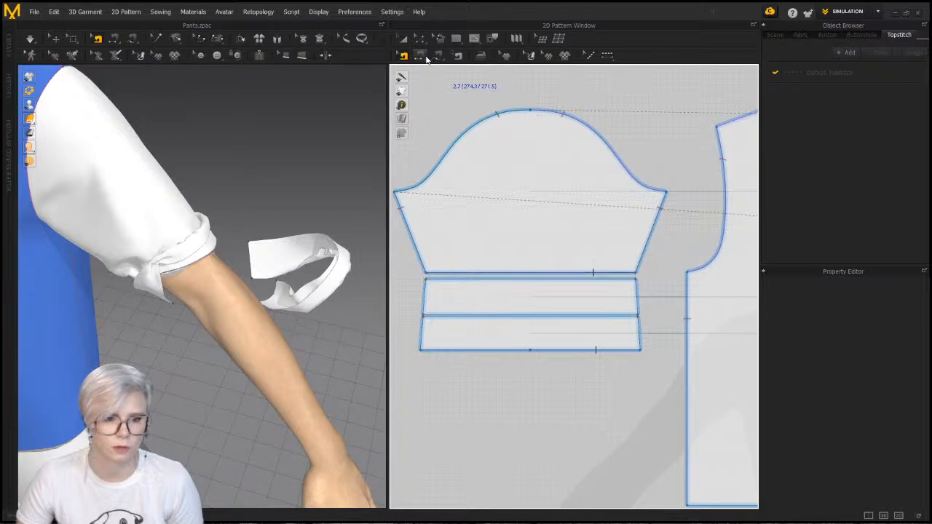
click(420, 40)
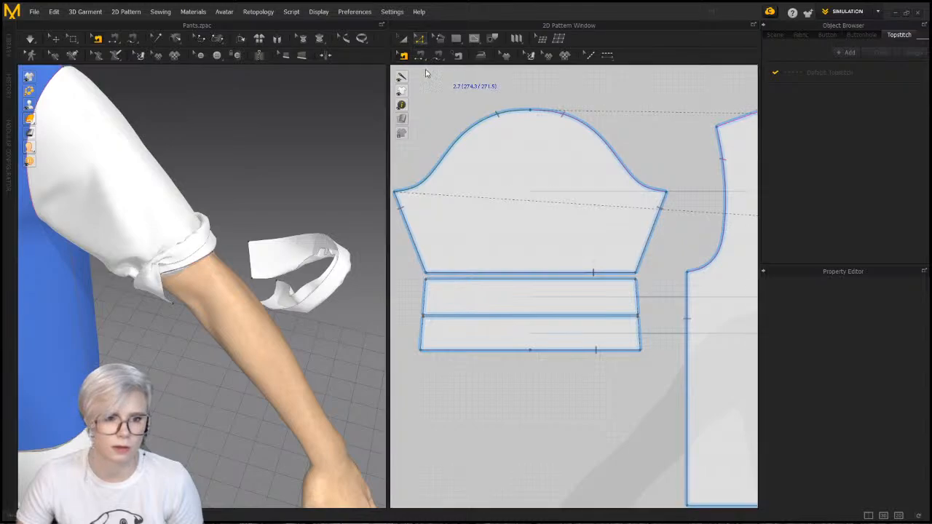
click(513, 276)
right_click(503, 277)
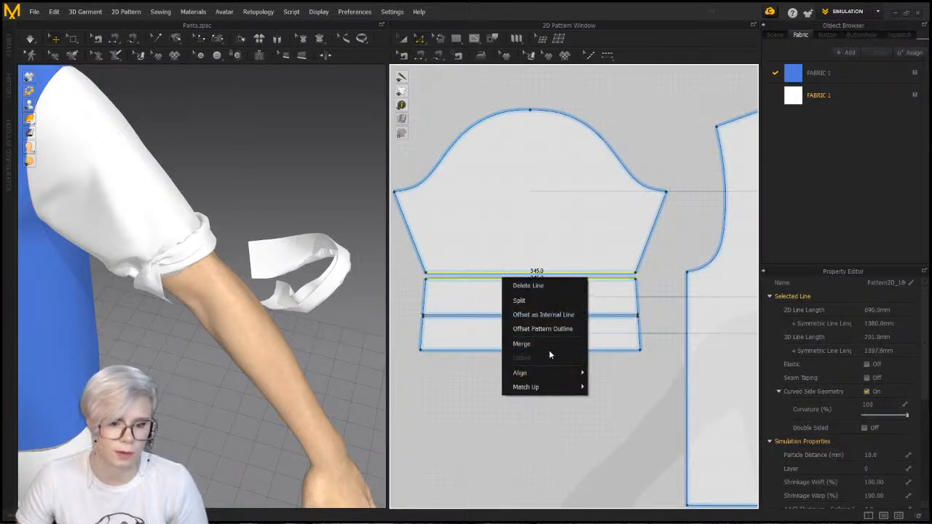
click(543, 345)
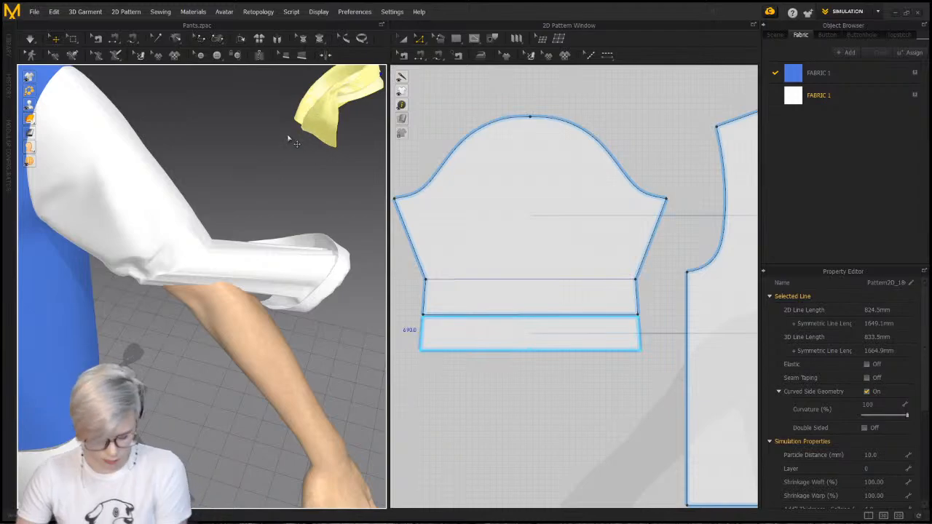
Simulate the merged sleeve and pull its crumpled lower end into shape around the arm
key(space)
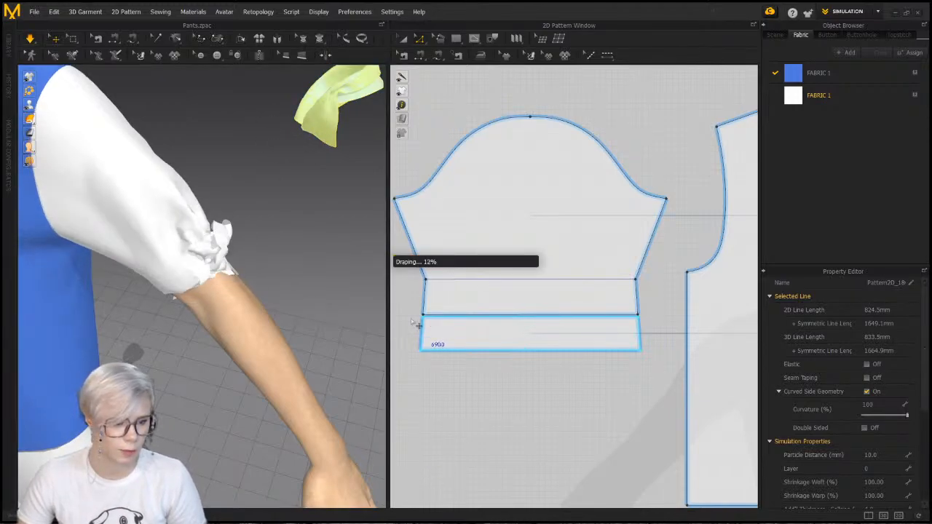
drag(214, 247, 75, 348)
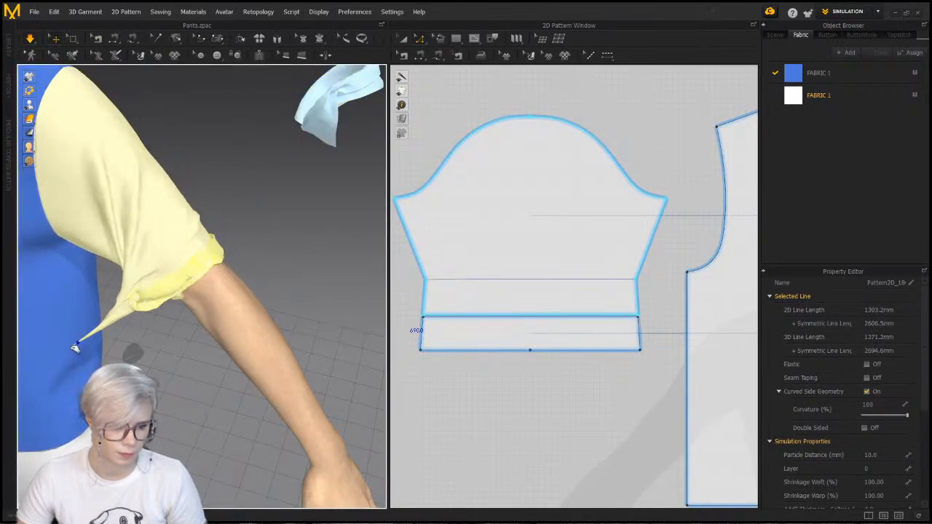
drag(184, 295, 15, 323)
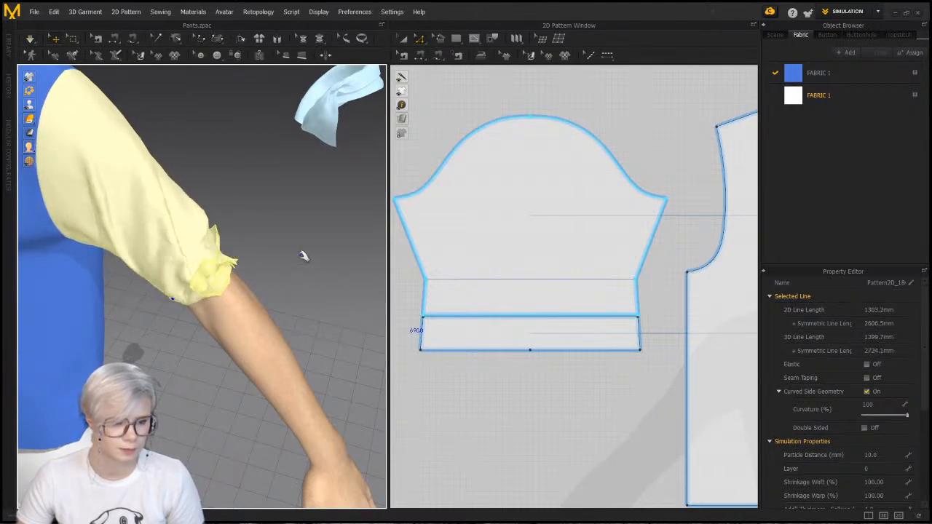
key(space)
Examine the Trace options for the internal line left at the former hem of the merged sleeve
scroll(630, 301, up, 3)
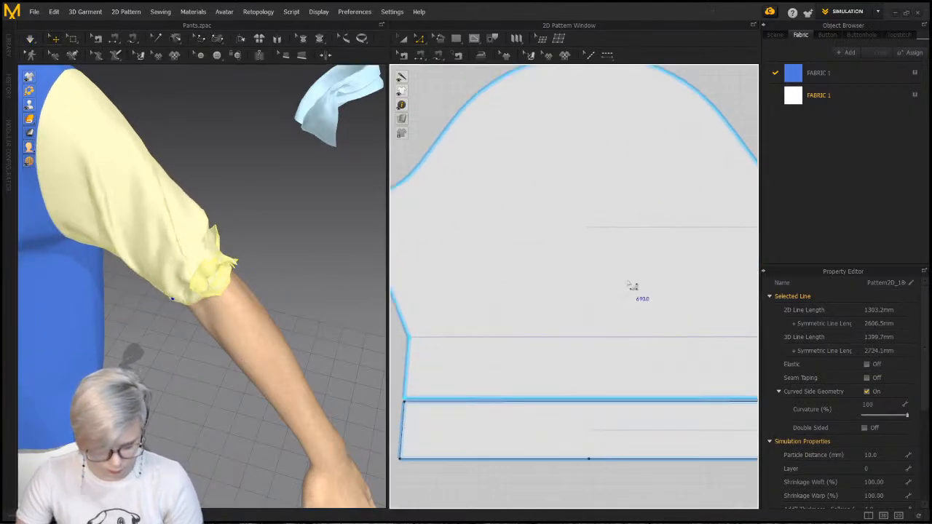
scroll(644, 300, down, 3)
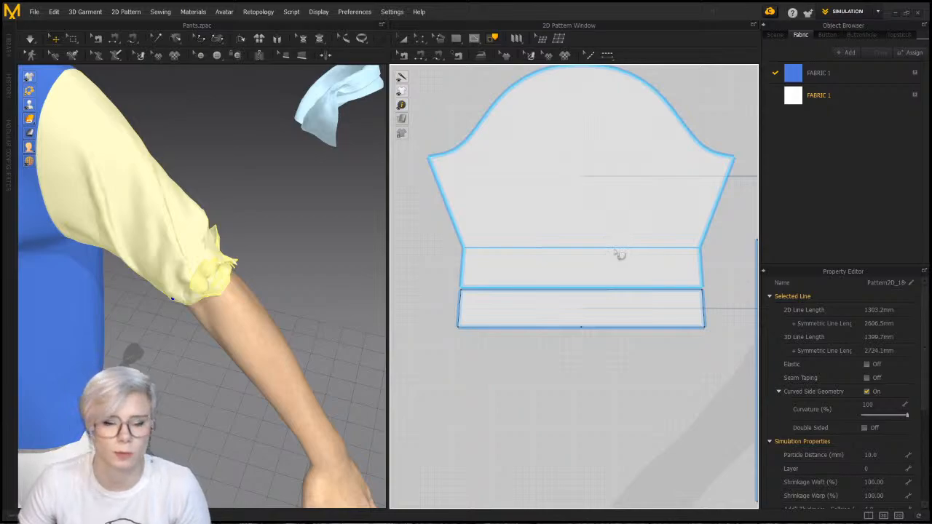
click(400, 320)
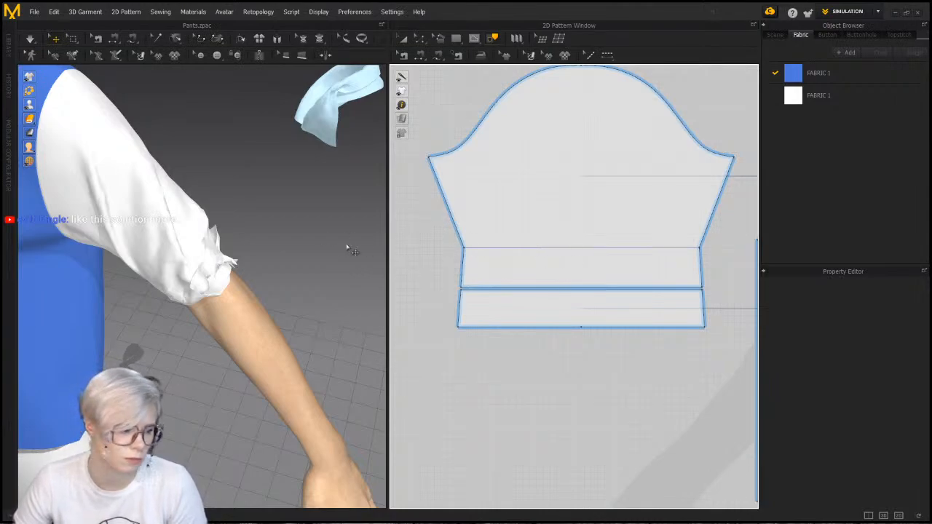
scroll(535, 258, up, 2)
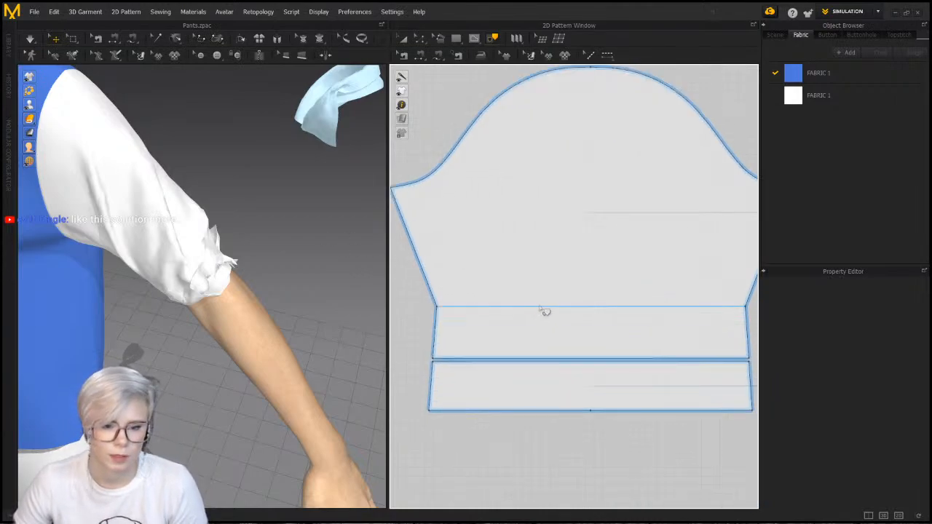
right_click(545, 311)
click(482, 284)
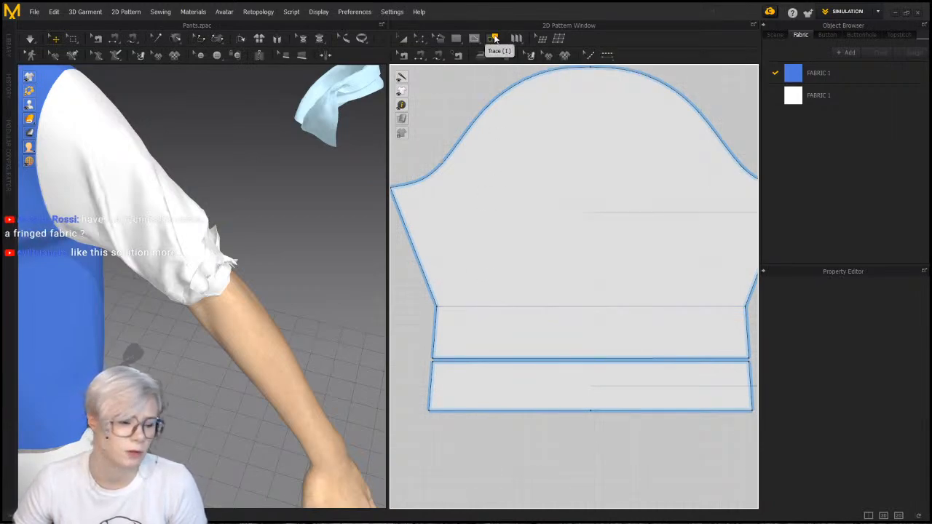
click(494, 38)
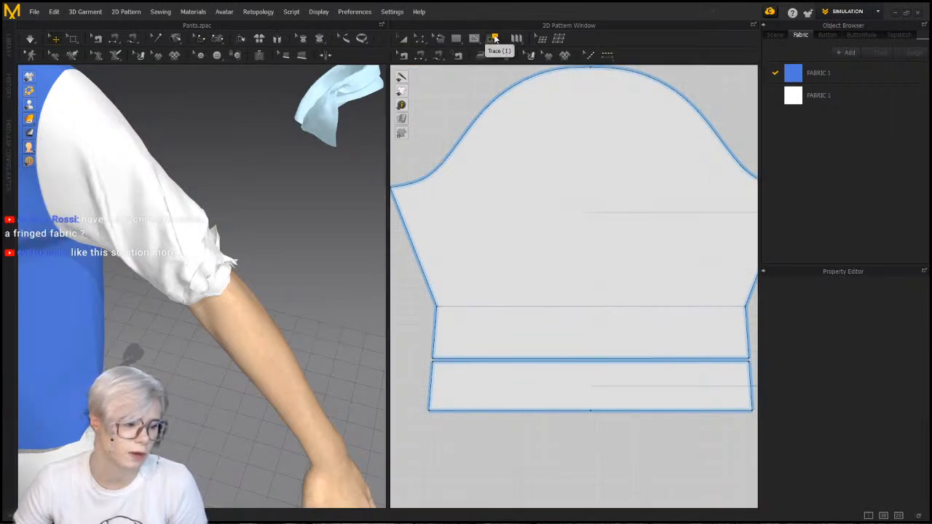
right_click(547, 308)
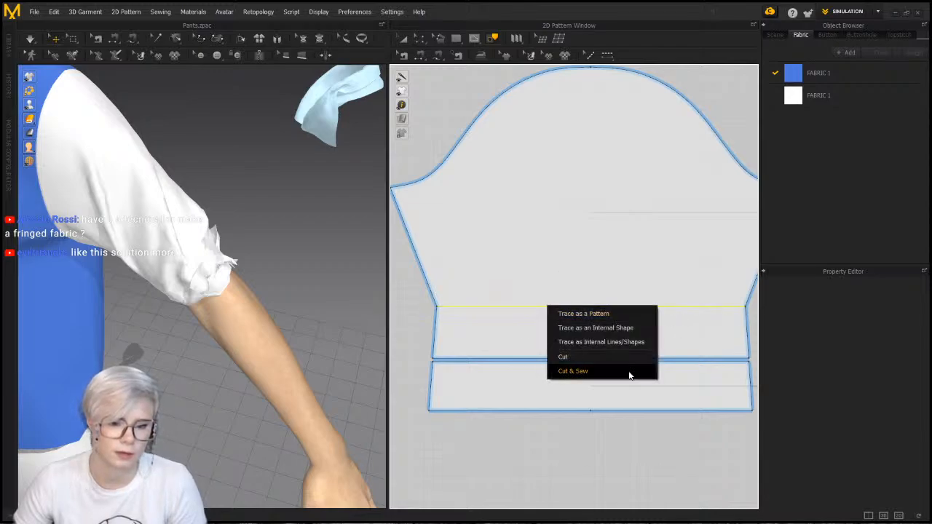
click(626, 327)
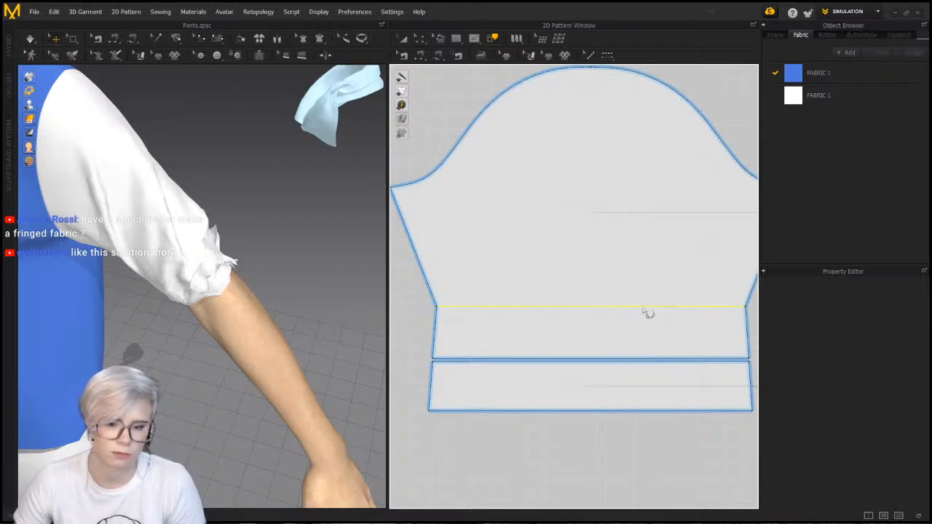
Delete the internal line left inside the sleeve pattern where the cuff strip was merged
right_click(648, 311)
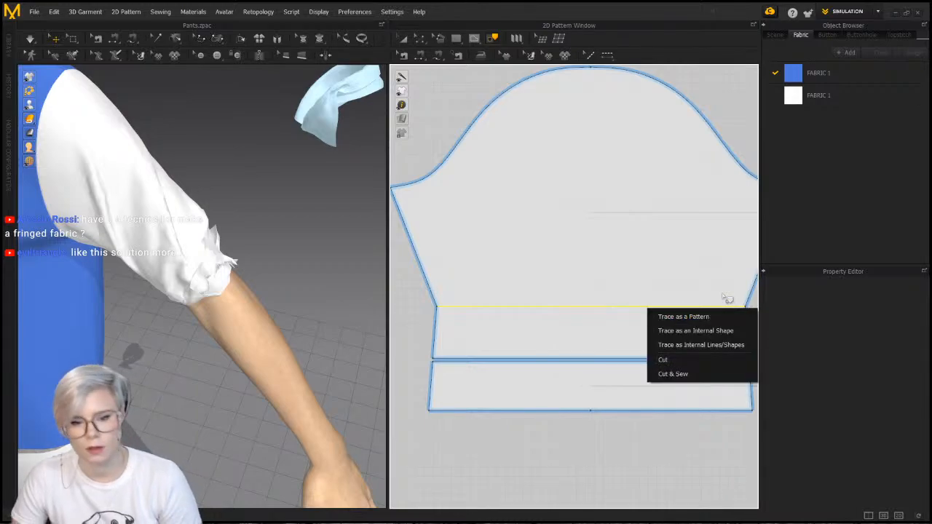
click(660, 289)
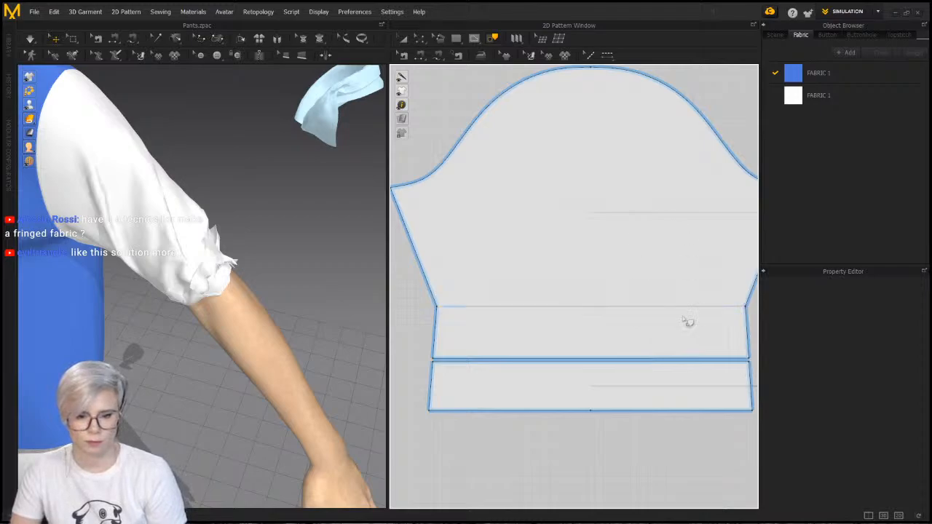
click(719, 264)
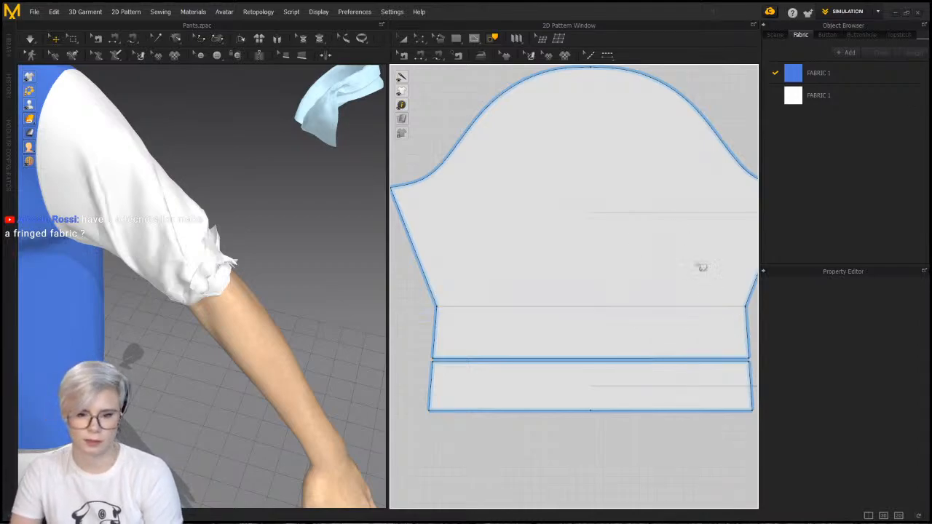
click(688, 309)
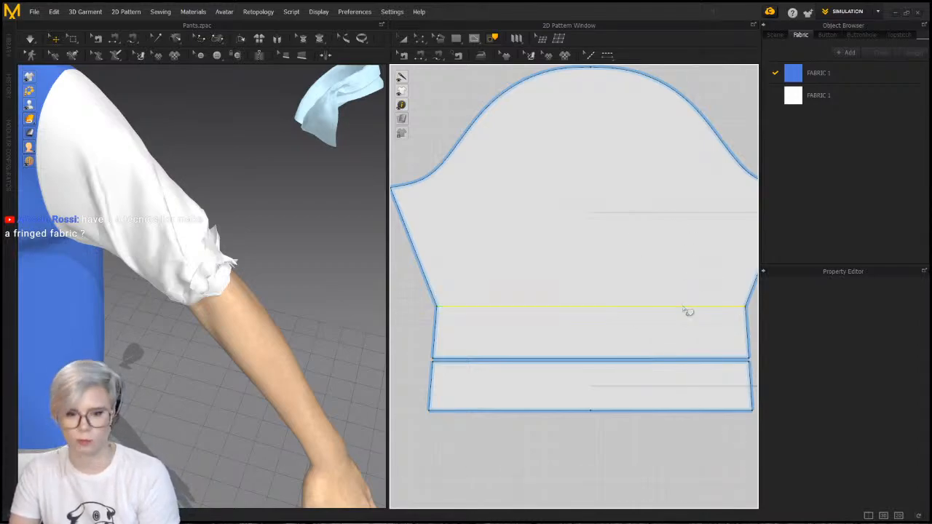
key(Delete)
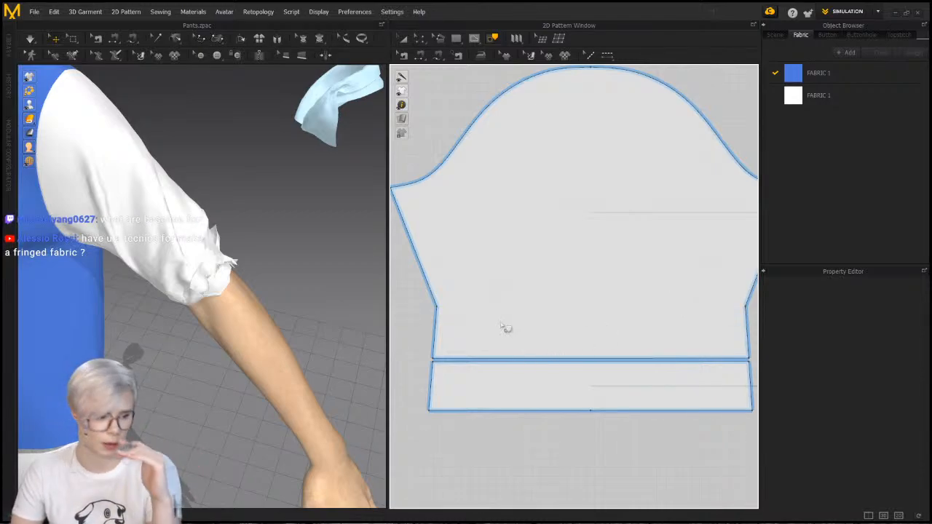
Look over the merged sleeve pattern and the neighbouring bodice and pants patterns
scroll(673, 359, down, 5)
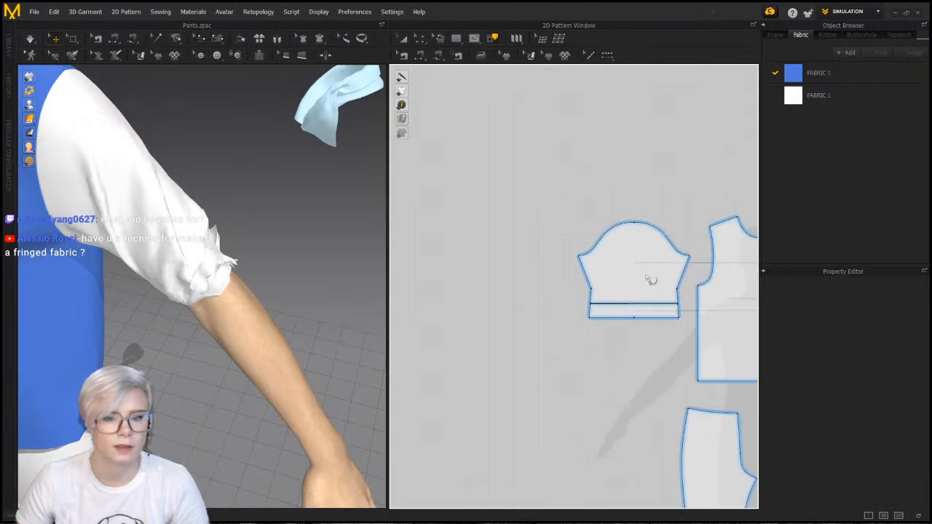
middle_drag(558, 276, 493, 304)
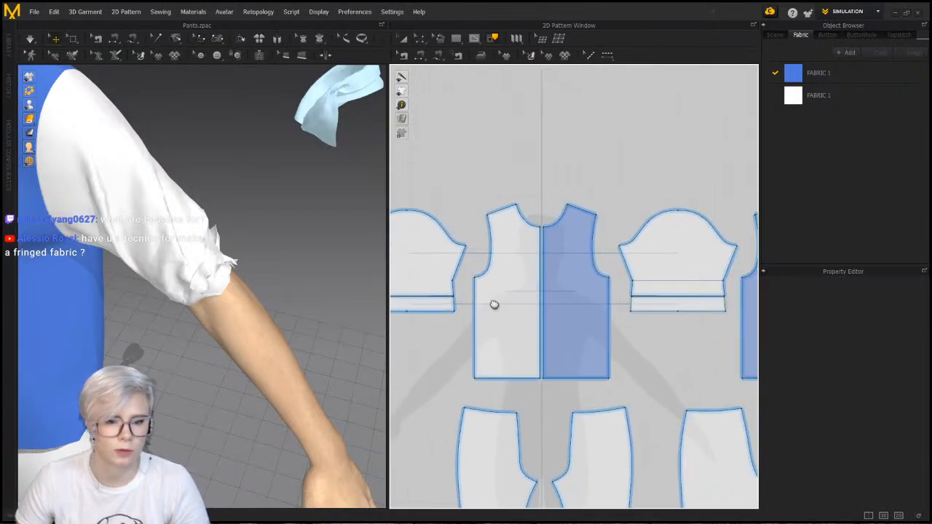
scroll(495, 303, up, 3)
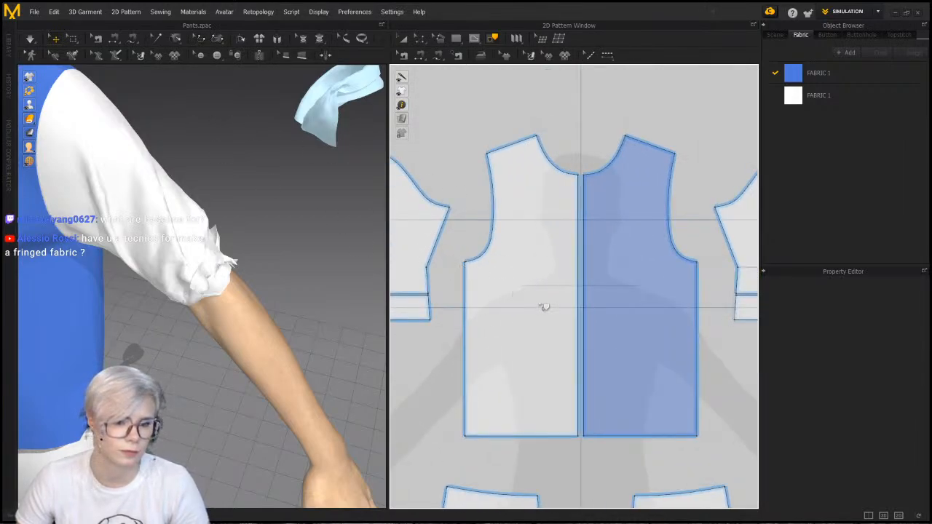
scroll(545, 306, down, 4)
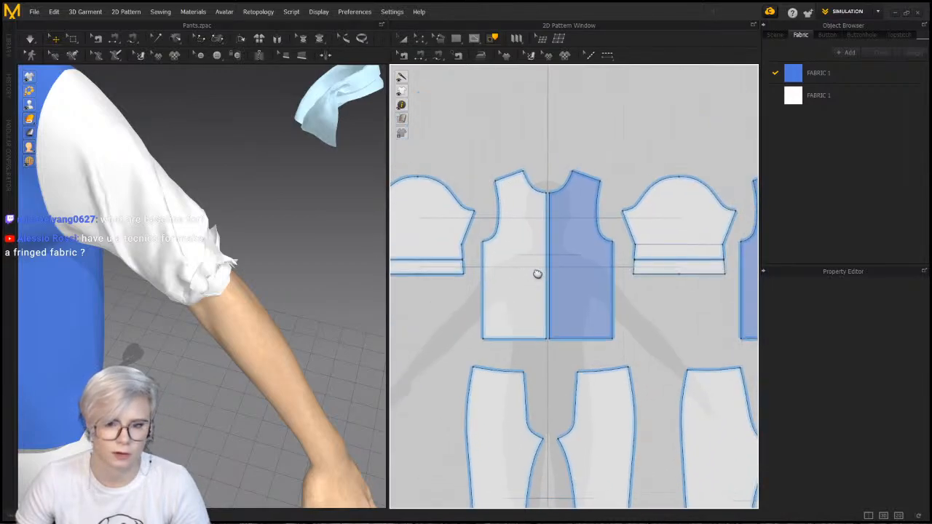
scroll(533, 242, up, 3)
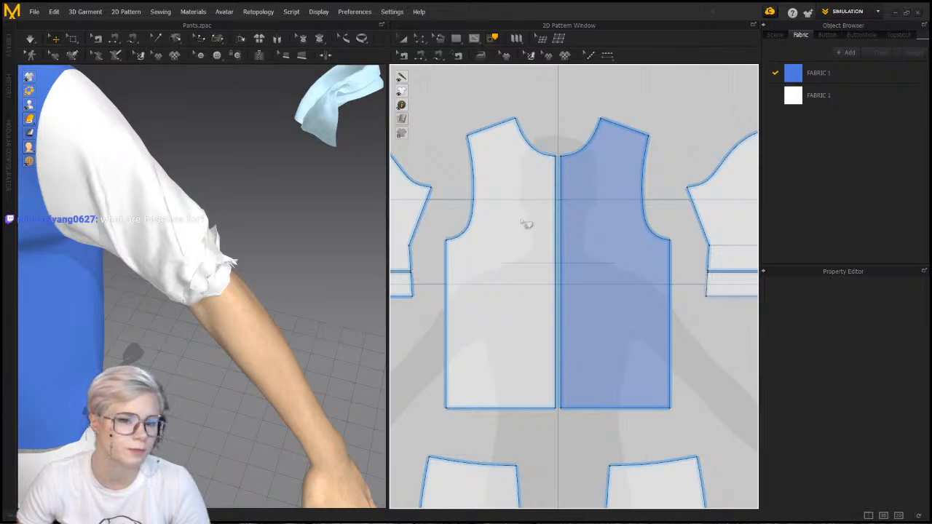
scroll(522, 221, down, 2)
middle_drag(603, 257, 627, 271)
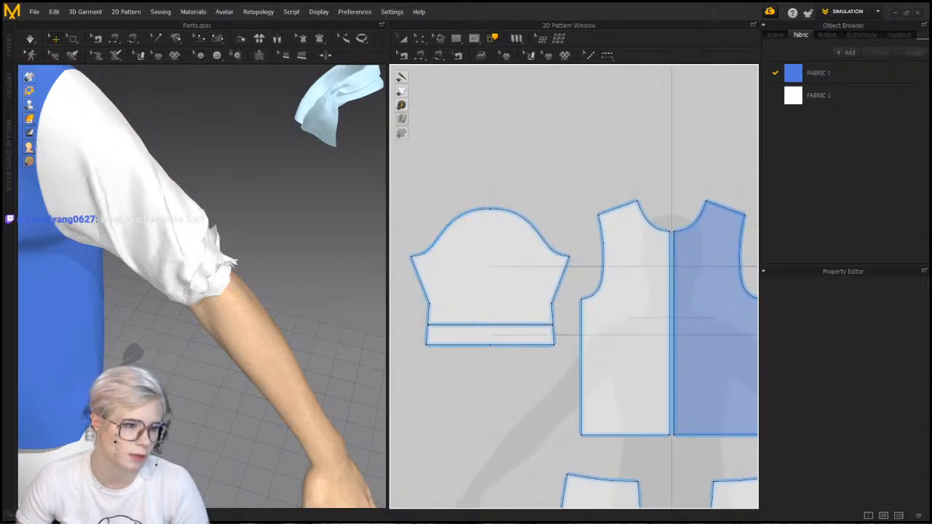
middle_drag(641, 322, 739, 296)
scroll(578, 297, down, 1)
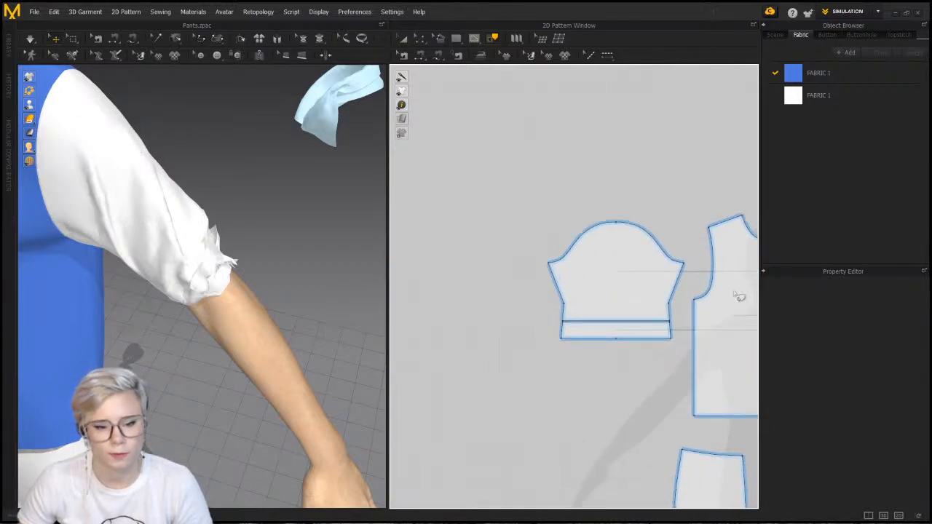
scroll(703, 287, up, 2)
scroll(659, 233, down, 1)
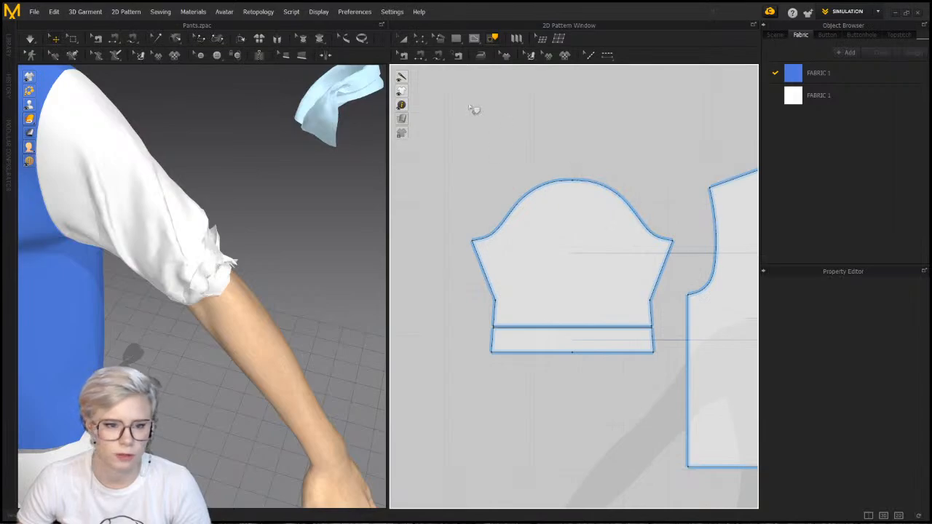
scroll(636, 214, down, 1)
middle_drag(637, 214, 564, 223)
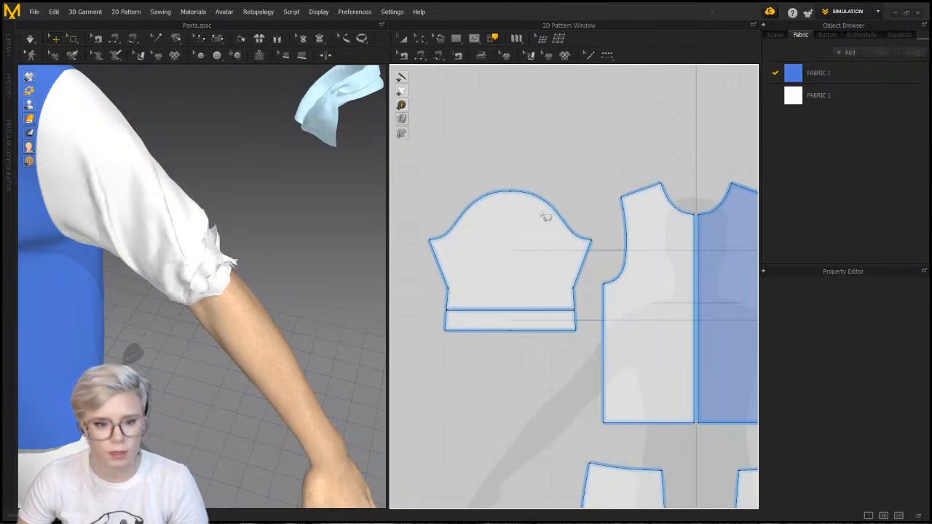
Merge the sleeve cap with the bodice along their armhole seam and inspect the shoulder in 3D
key(b)
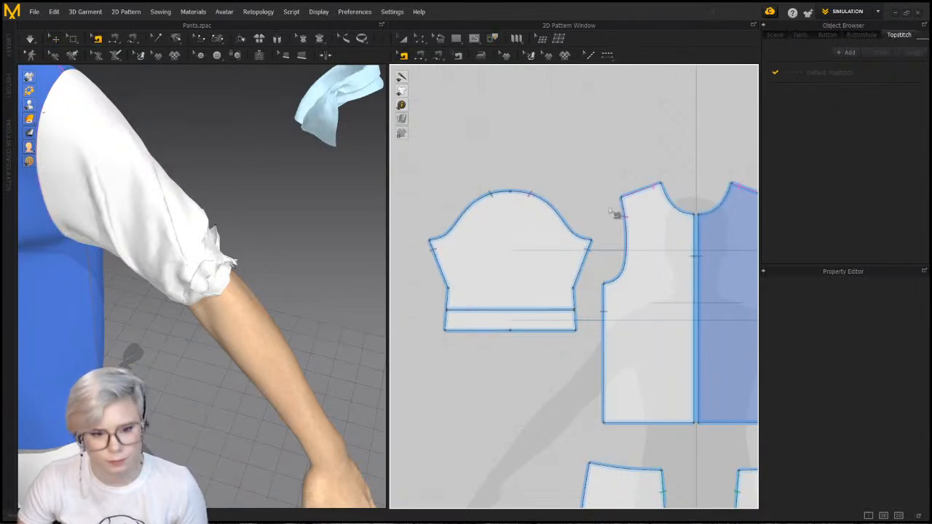
click(559, 213)
right_click(557, 210)
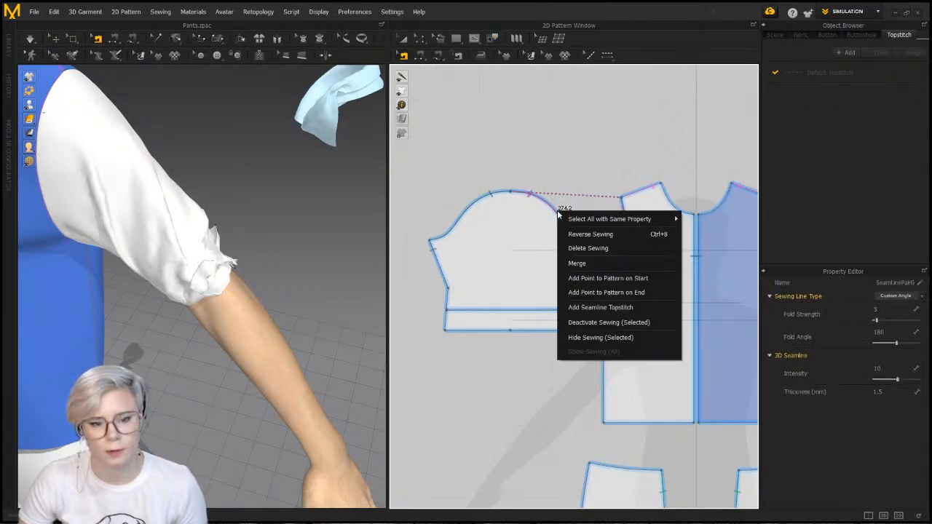
click(634, 265)
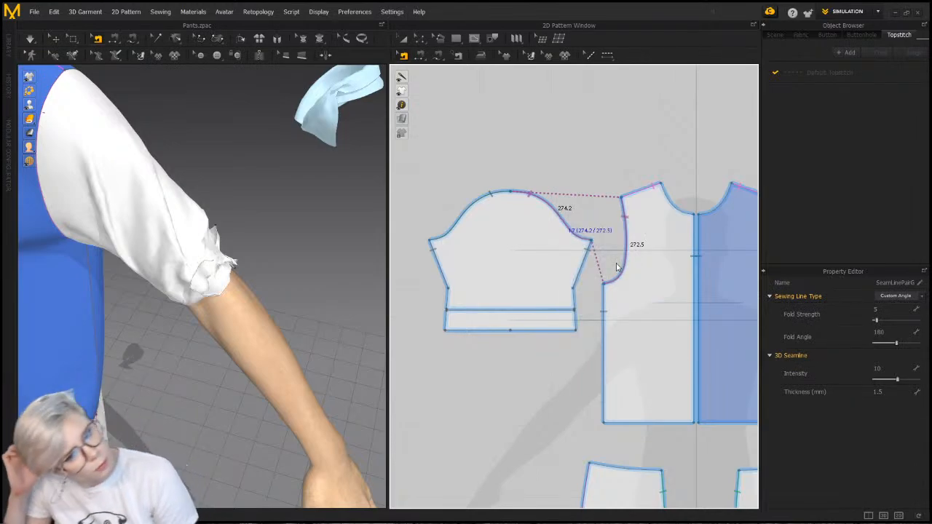
click(616, 267)
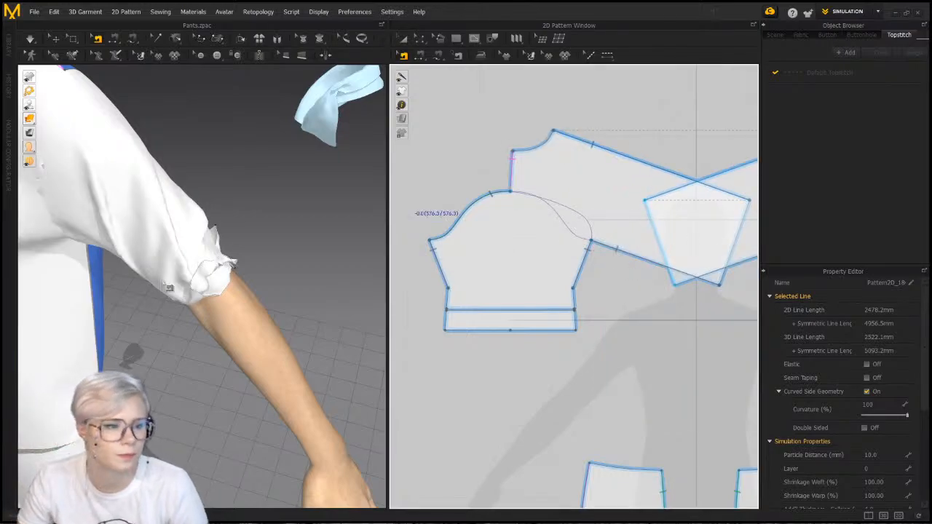
middle_drag(170, 287, 317, 294)
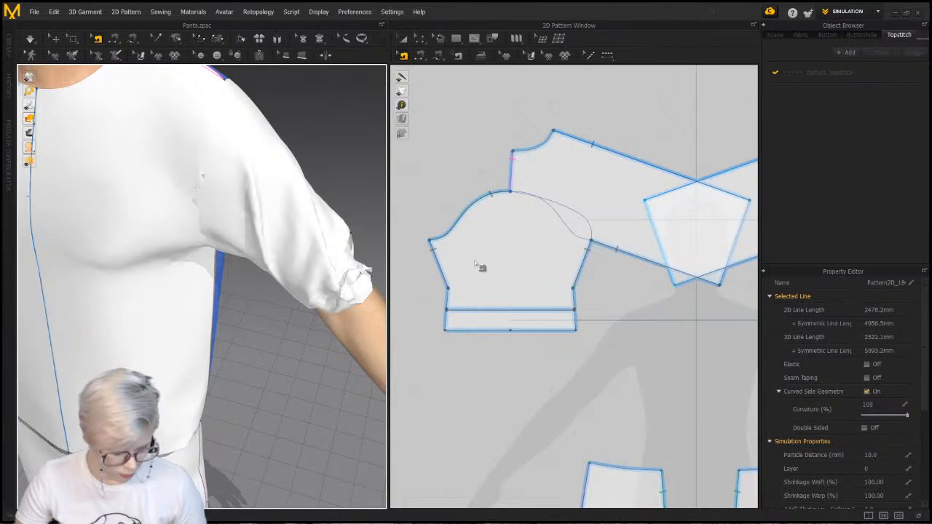
Delete the merged bodice and sleeve pattern along with all remaining garment patterns
click(620, 189)
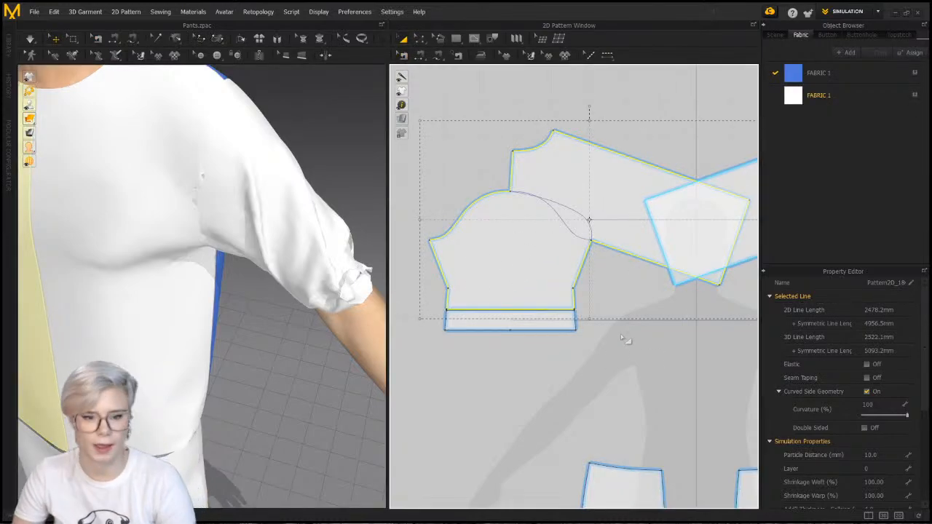
key(Delete)
scroll(604, 301, down, 2)
scroll(605, 302, down, 2)
key(ctrl+a)
key(Delete)
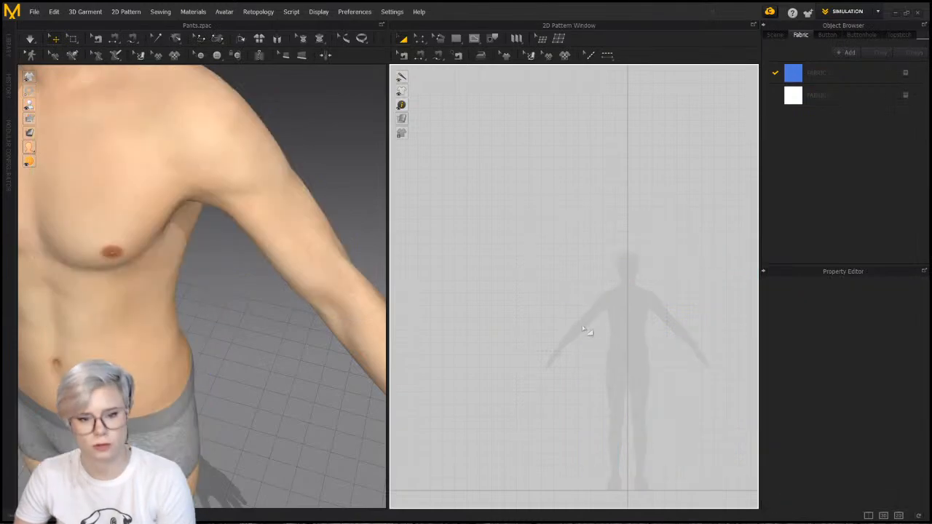
Load the T-shirt garment from the library without saving the current file and without loading its avatar pose and size
click(9, 45)
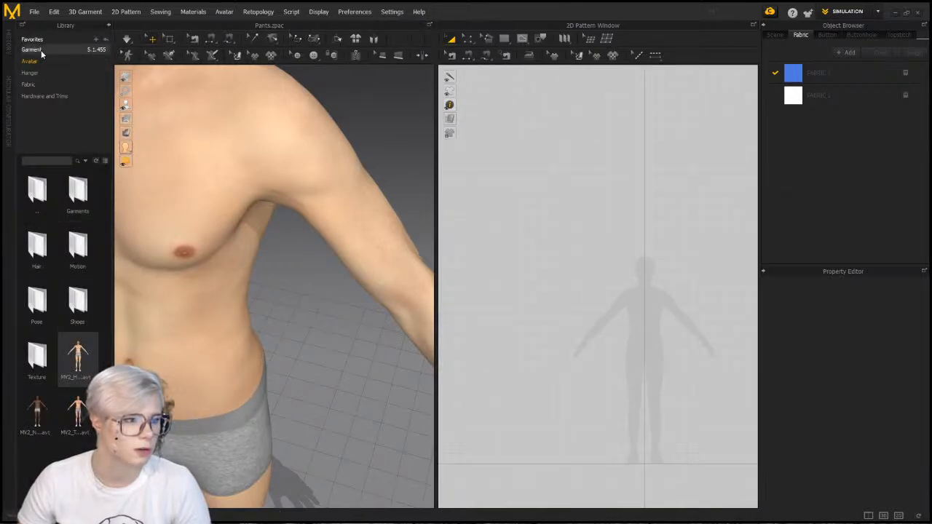
click(41, 49)
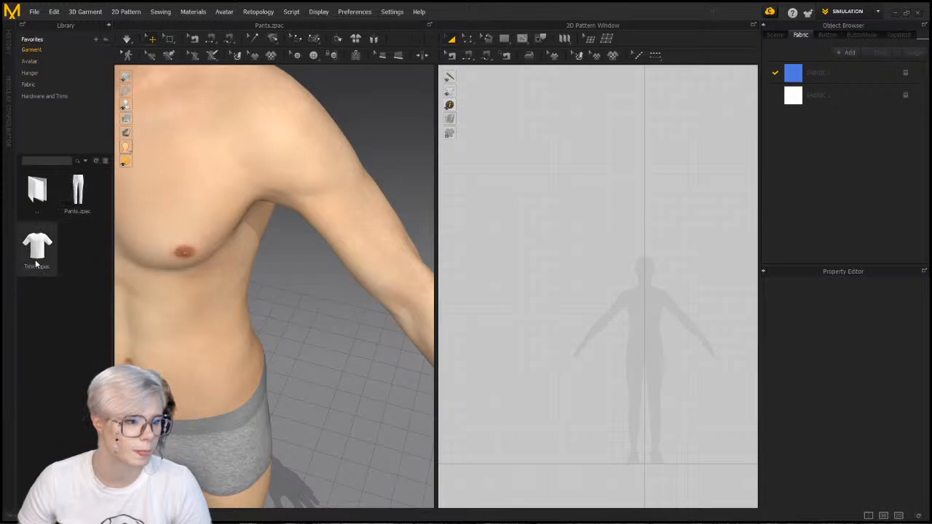
double_click(36, 262)
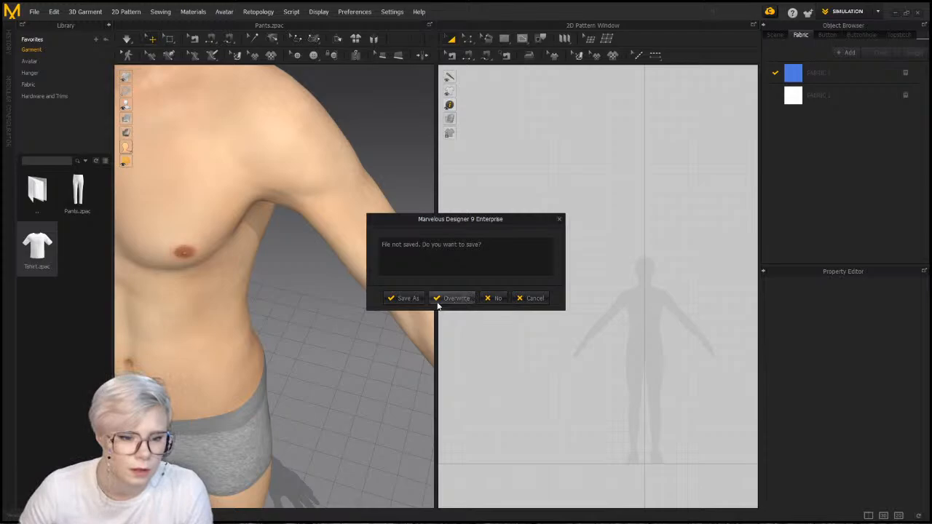
click(490, 298)
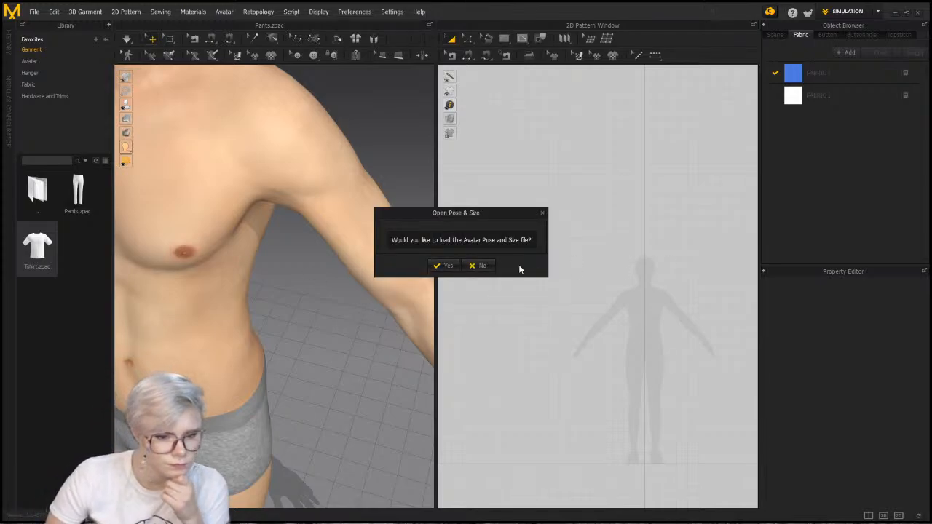
click(479, 265)
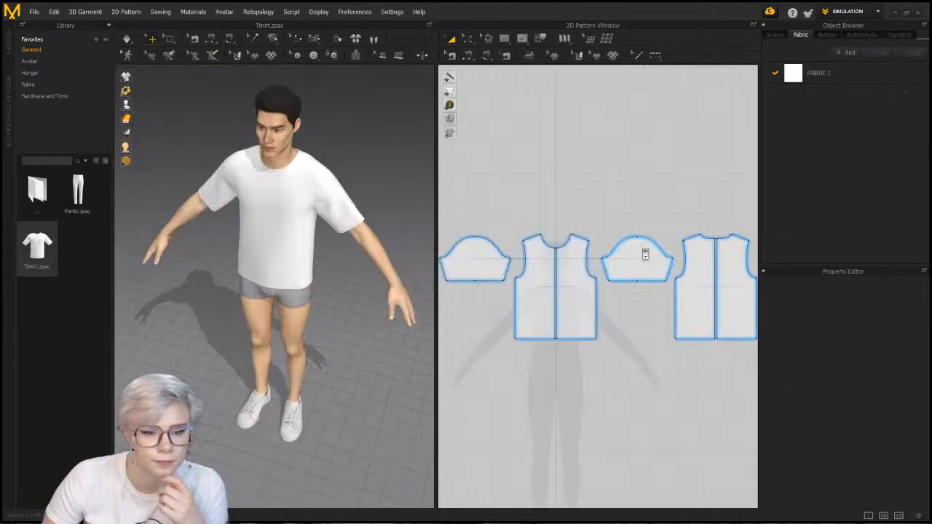
scroll(645, 254, down, 4)
scroll(623, 261, up, 1)
scroll(628, 263, up, 1)
scroll(631, 264, down, 2)
middle_drag(636, 264, 585, 281)
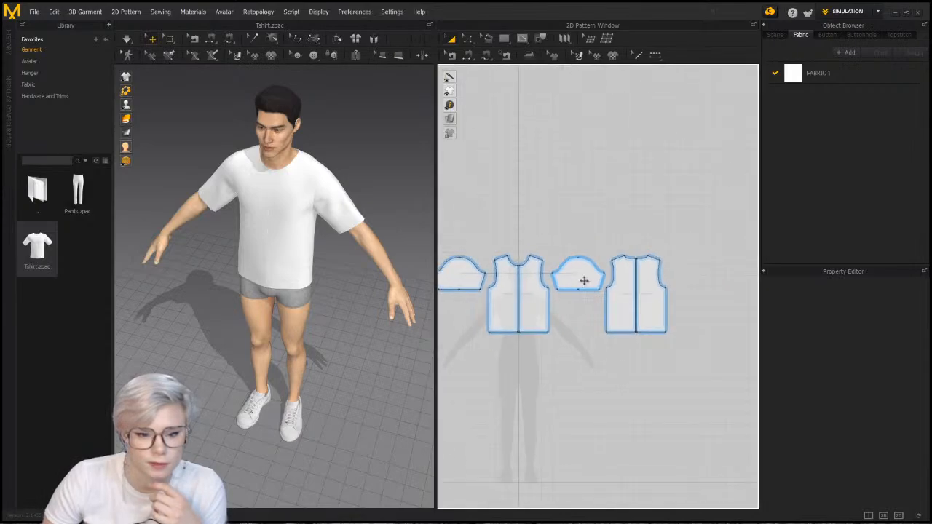
Add a second fabric to the garment and expand its texture and normal map settings
scroll(584, 281, up, 8)
right_click(566, 272)
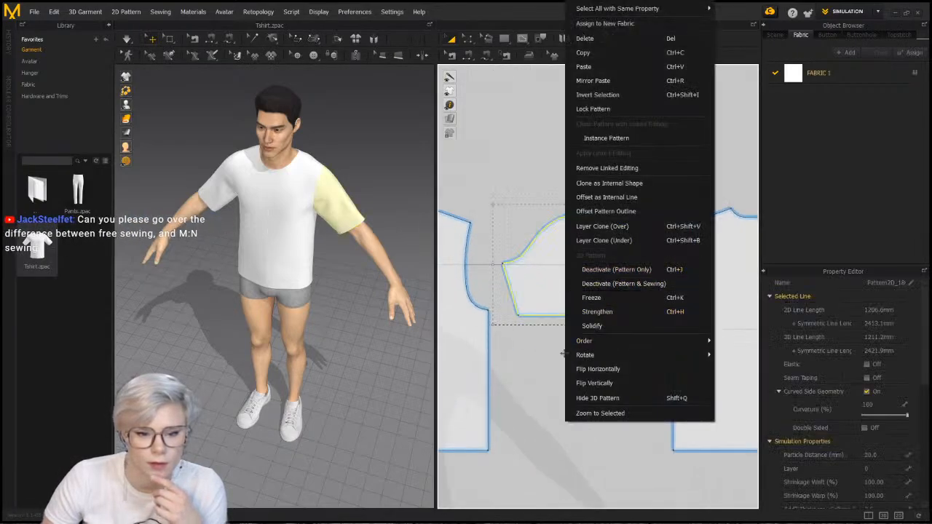
click(737, 138)
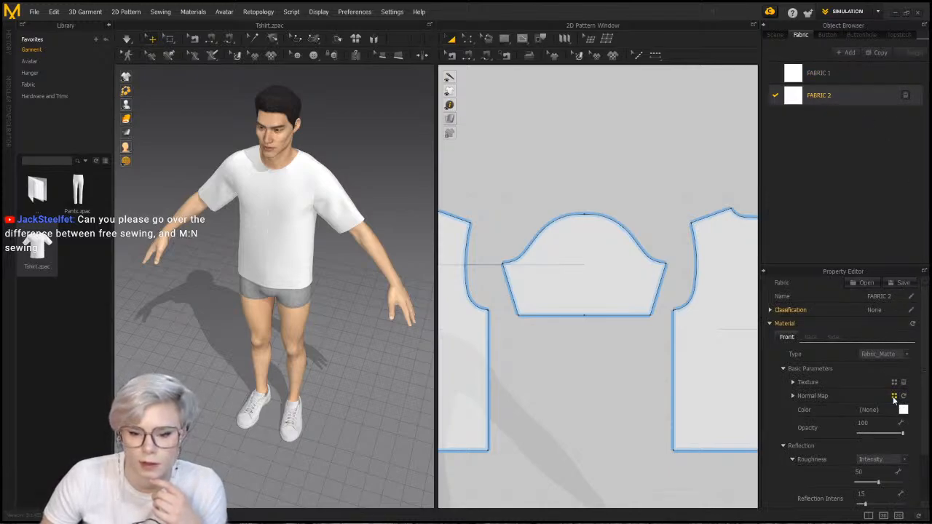
click(793, 382)
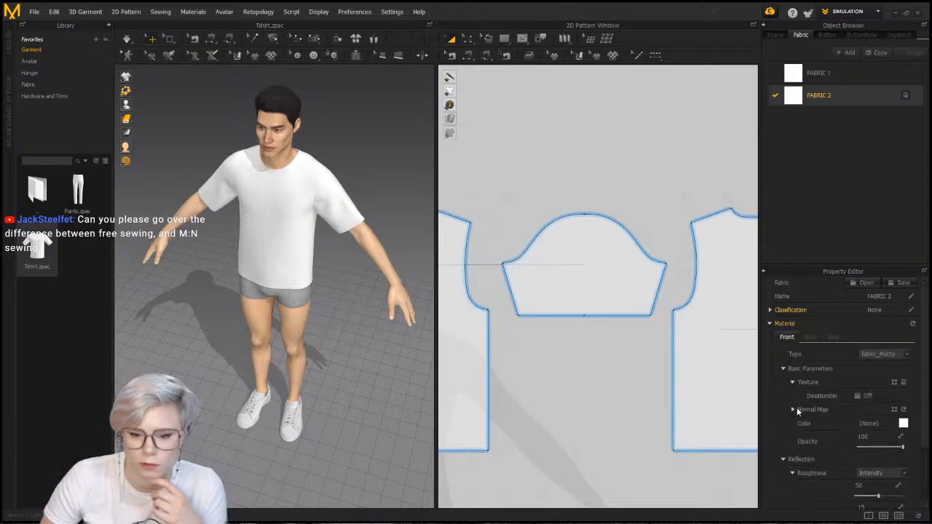
click(794, 409)
click(894, 410)
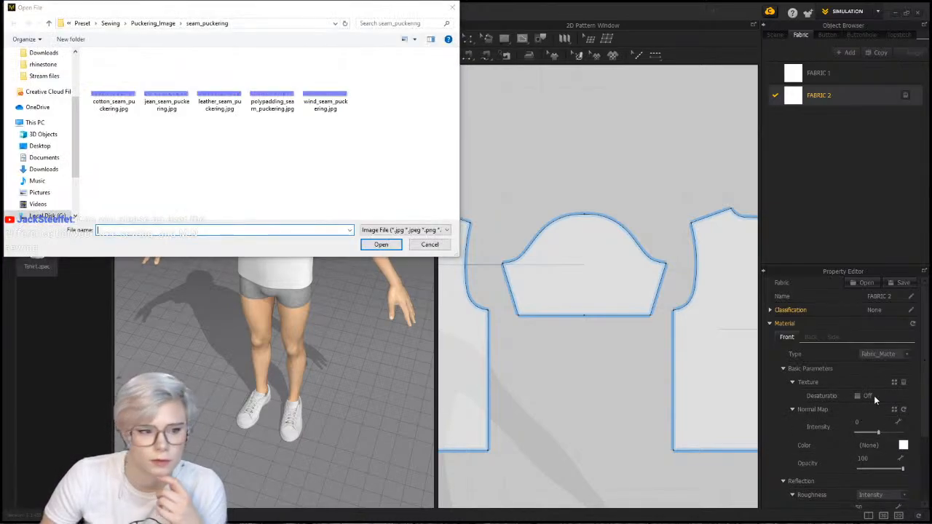
click(454, 10)
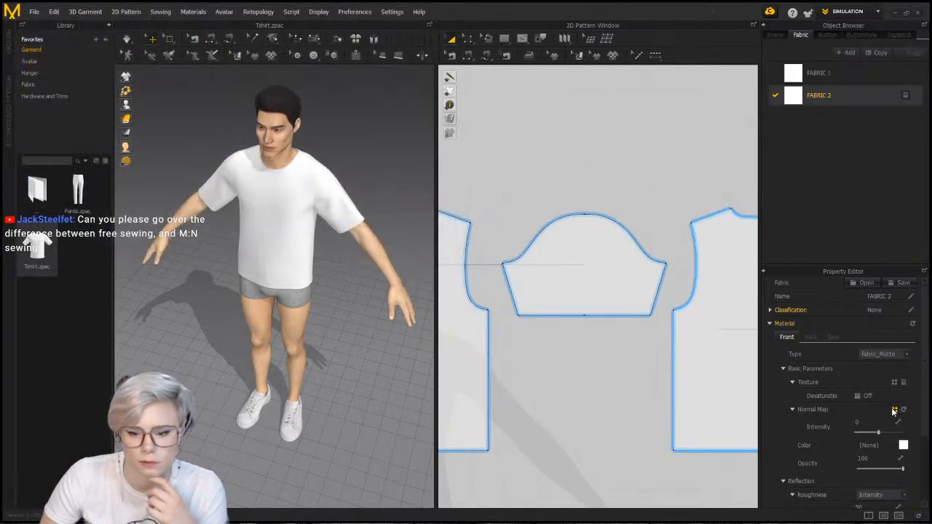
click(894, 410)
click(452, 7)
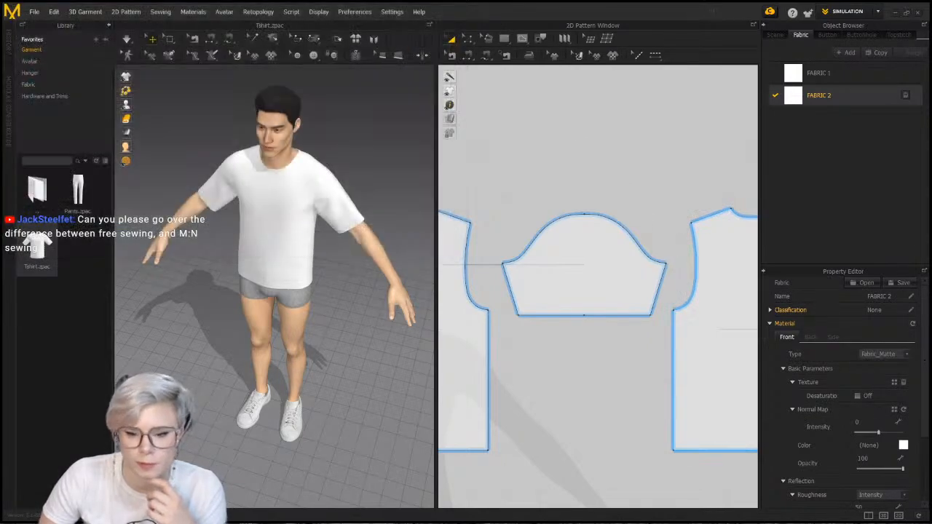
Load pngguru.com.png from the desktop's Stream files folder as the second fabric's texture
click(897, 384)
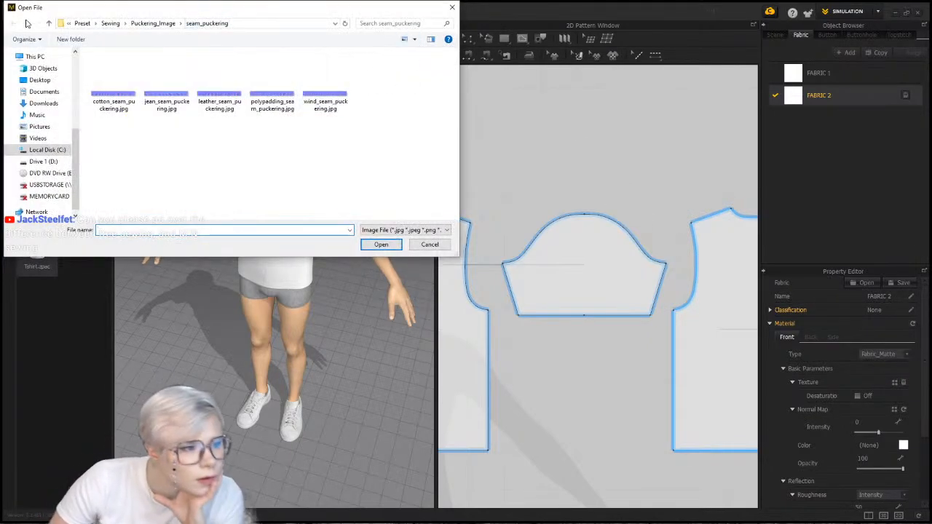
click(40, 80)
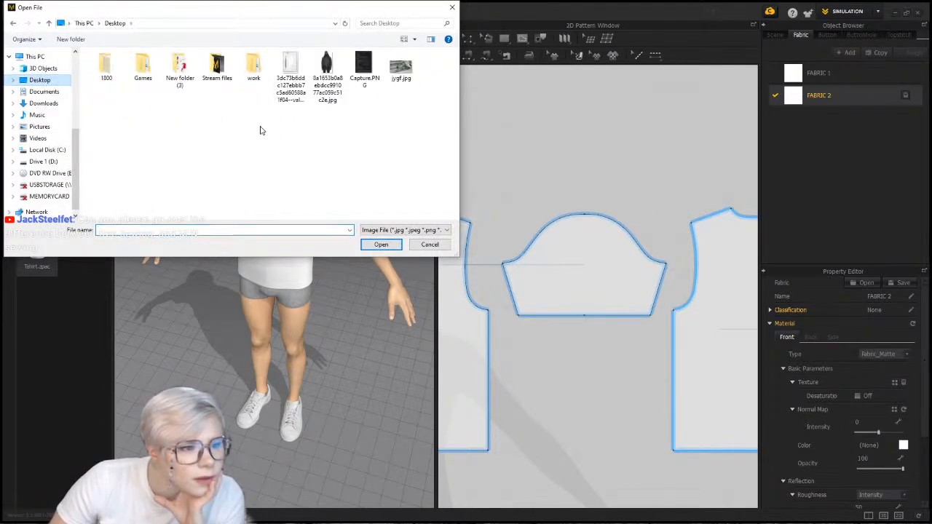
double_click(217, 66)
click(370, 144)
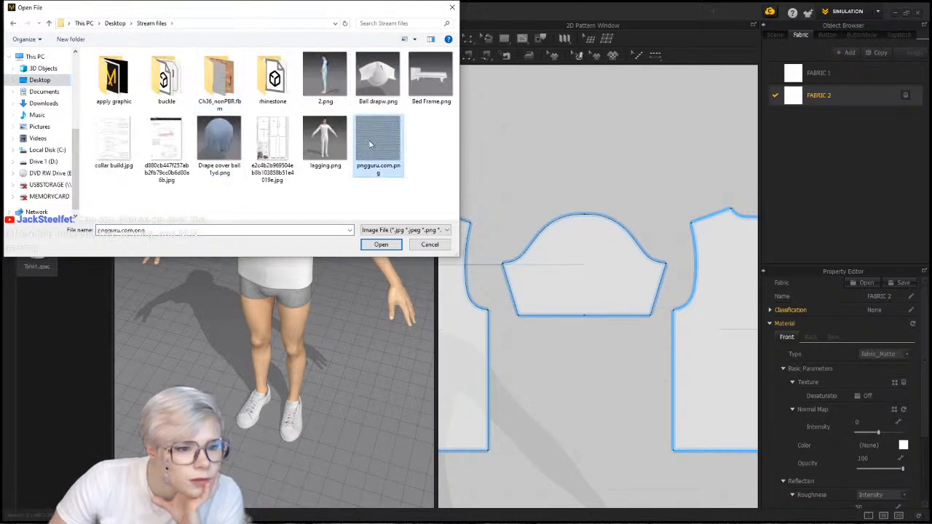
click(386, 245)
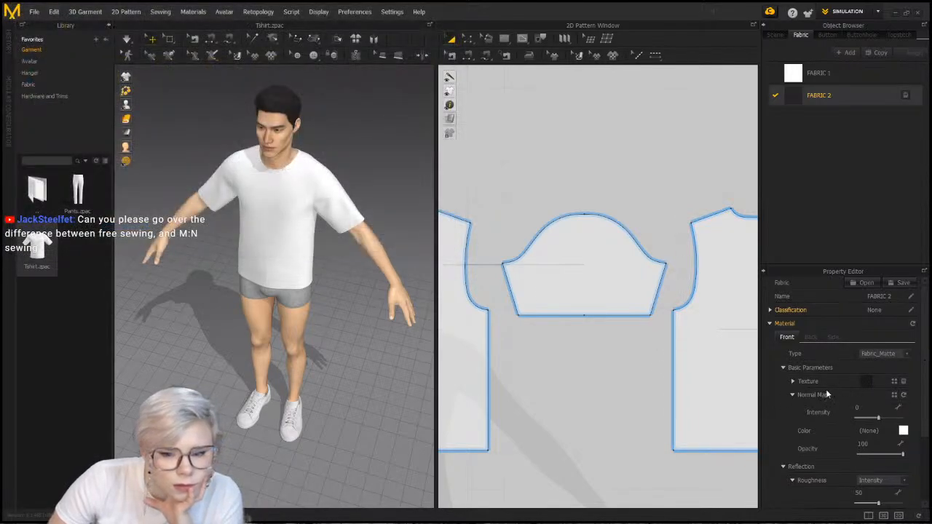
Load the same pngguru.com.png image as the second fabric's normal map
click(895, 395)
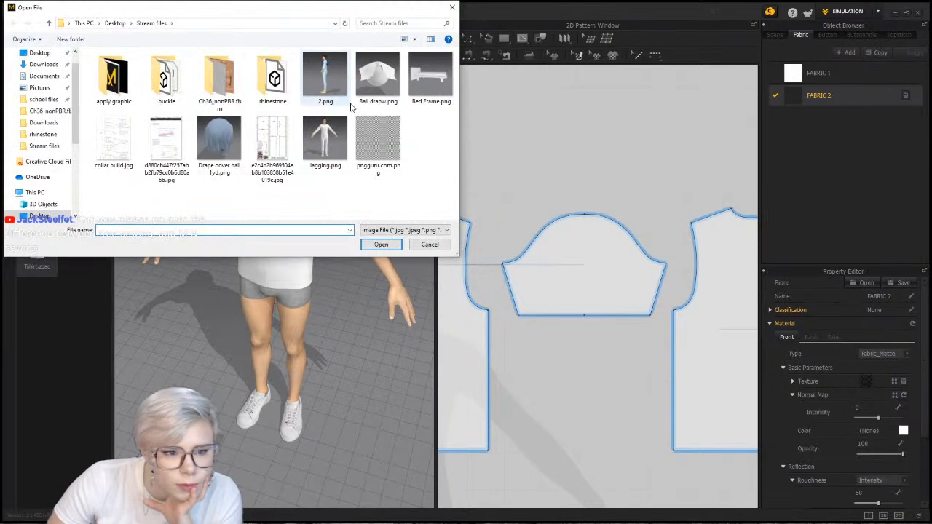
click(373, 130)
click(381, 244)
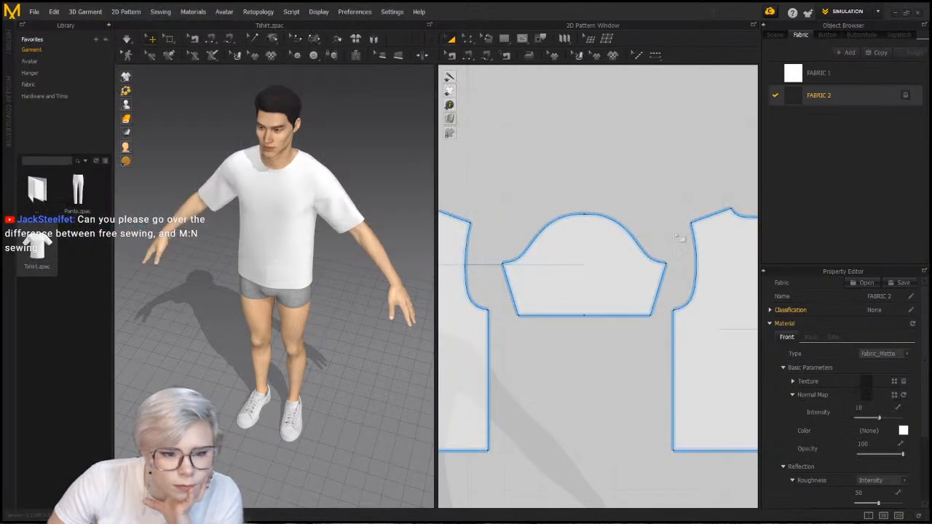
Apply FABRIC 2 to the sleeve pattern beside the front bodice and inspect that sleeve on the avatar in 3D
drag(789, 101, 619, 236)
scroll(339, 219, up, 3)
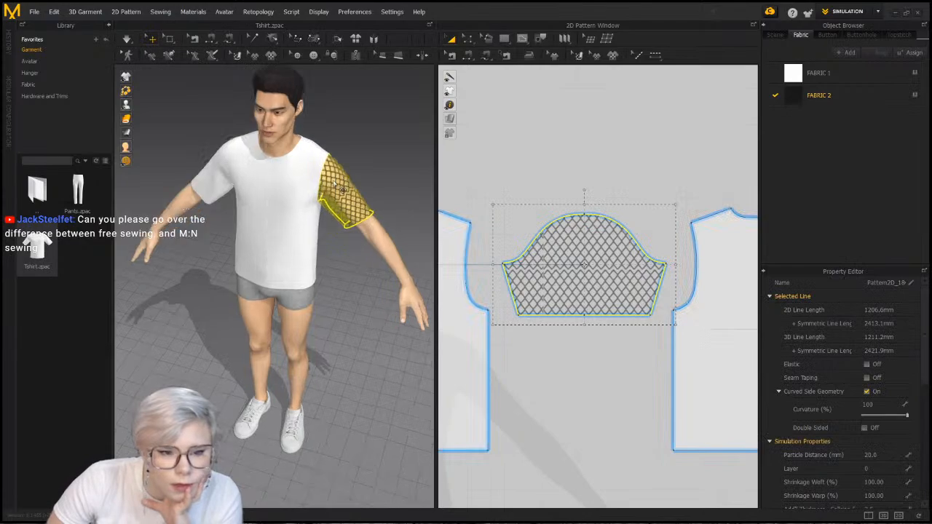
right_drag(339, 219, 298, 280)
click(350, 168)
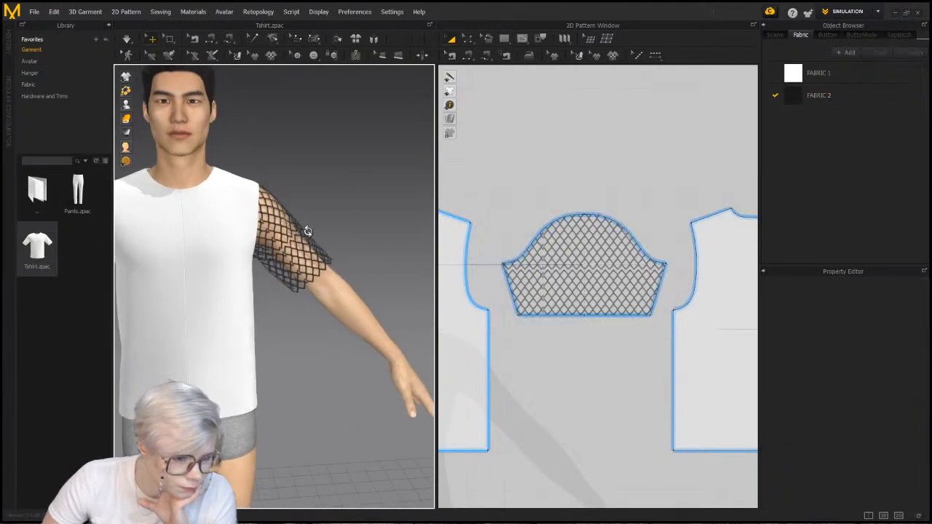
right_drag(304, 229, 237, 224)
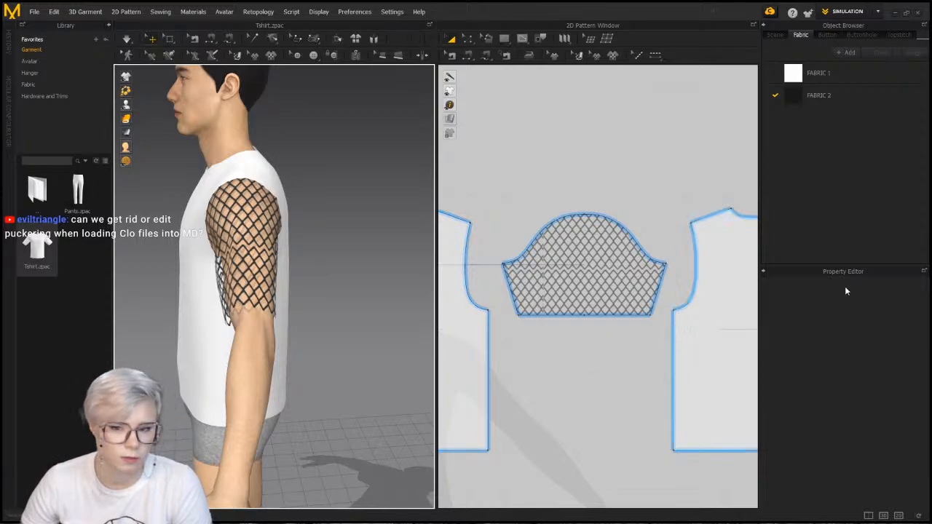
Examine the net-textured sleeve against the plain bodice in both the pattern layout and the 3D view
click(590, 282)
scroll(834, 409, down, 3)
scroll(510, 331, up, 5)
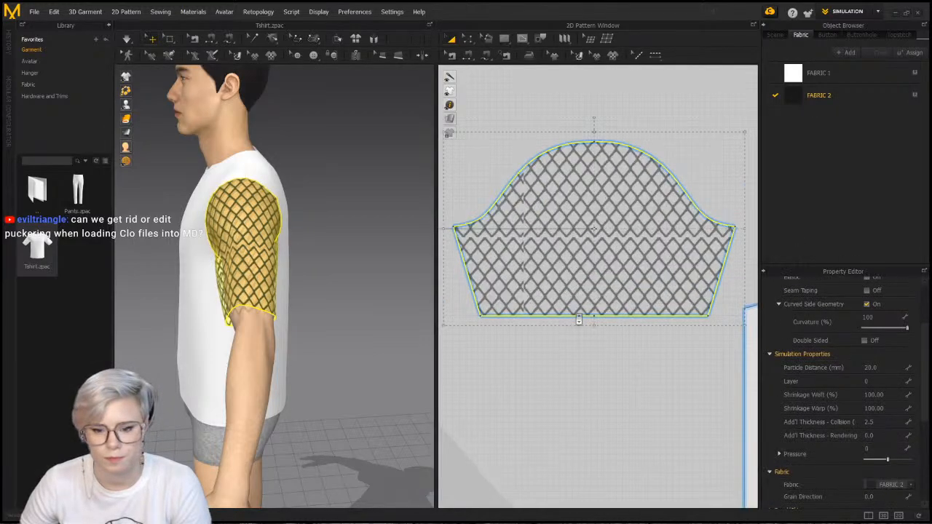
scroll(550, 365, down, 6)
middle_drag(553, 365, 629, 344)
click(541, 323)
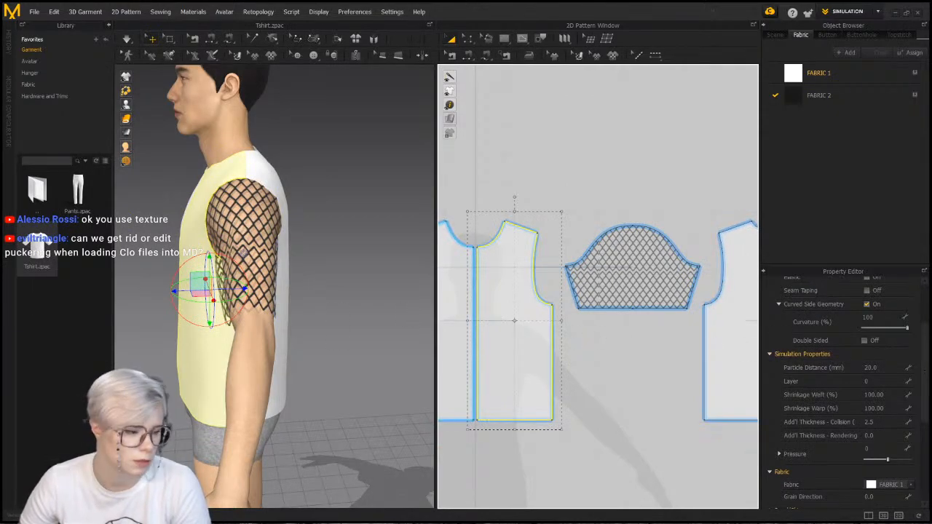
right_drag(228, 252, 327, 254)
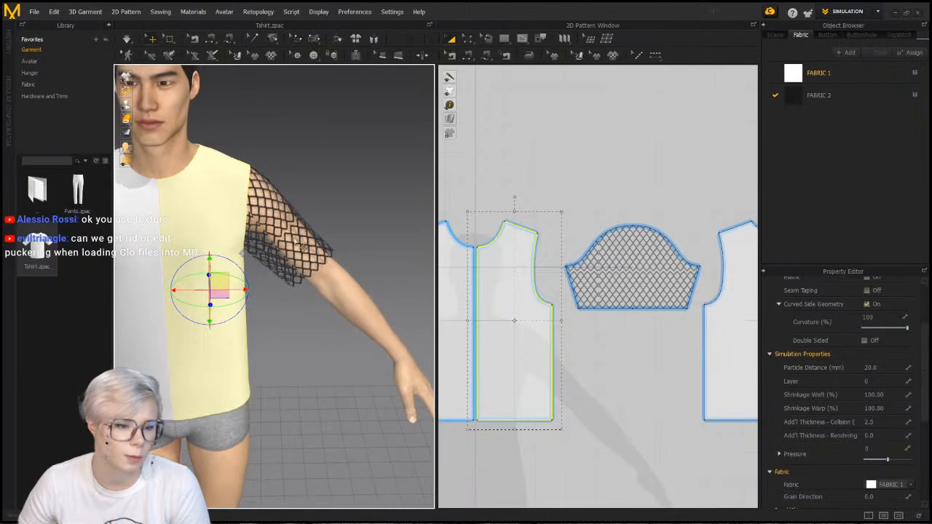
middle_drag(294, 241, 293, 290)
right_drag(295, 290, 265, 280)
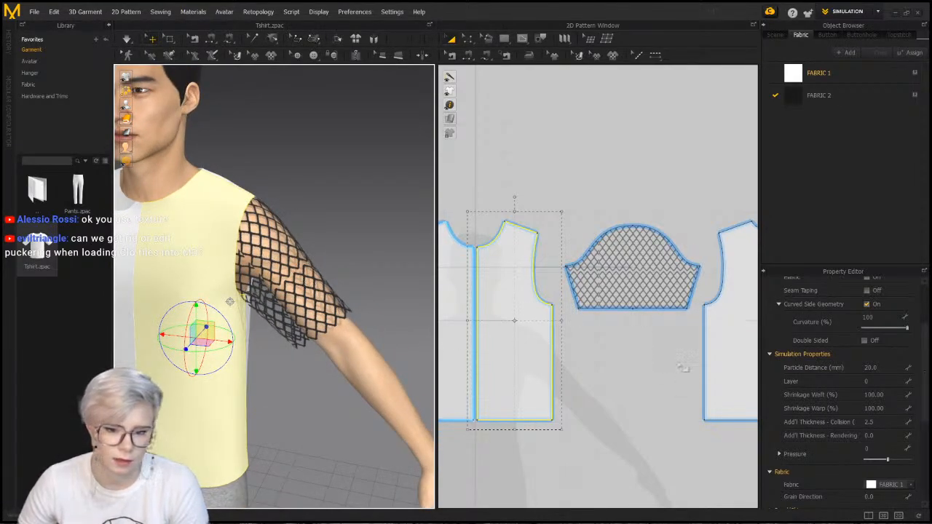
click(819, 95)
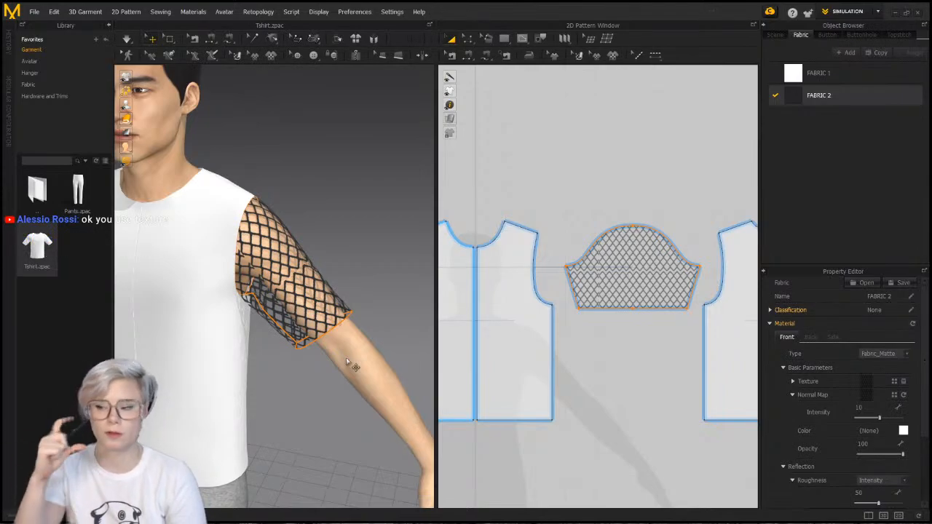
middle_drag(220, 284, 272, 283)
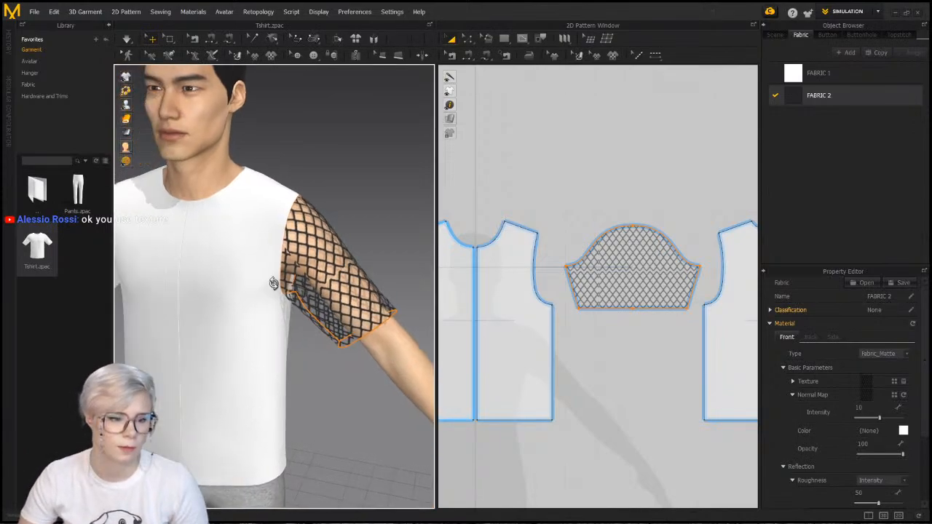
right_drag(272, 283, 408, 269)
Bring the opposite, plain white sleeve pattern into close view and activate point and line editing
click(730, 331)
scroll(670, 328, down, 1)
middle_drag(666, 328, 806, 331)
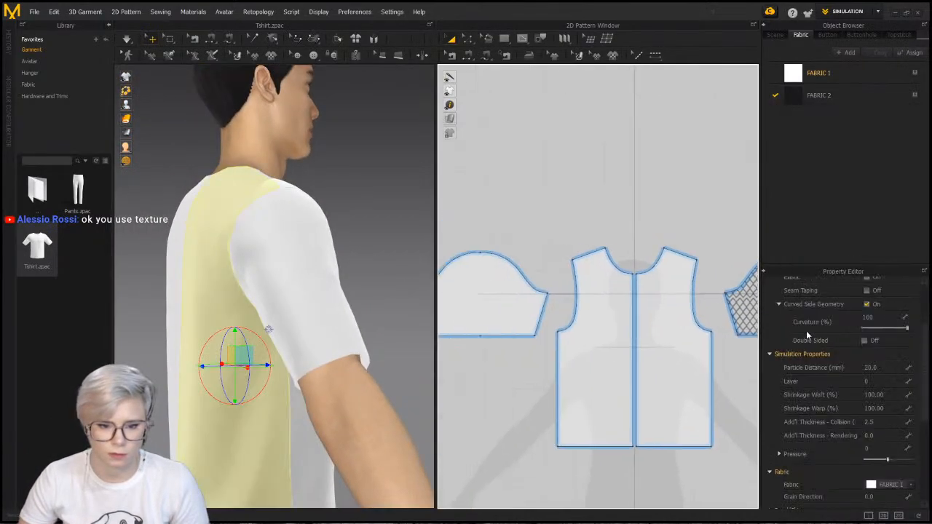
middle_drag(566, 302, 772, 290)
scroll(689, 285, up, 5)
middle_drag(690, 285, 626, 274)
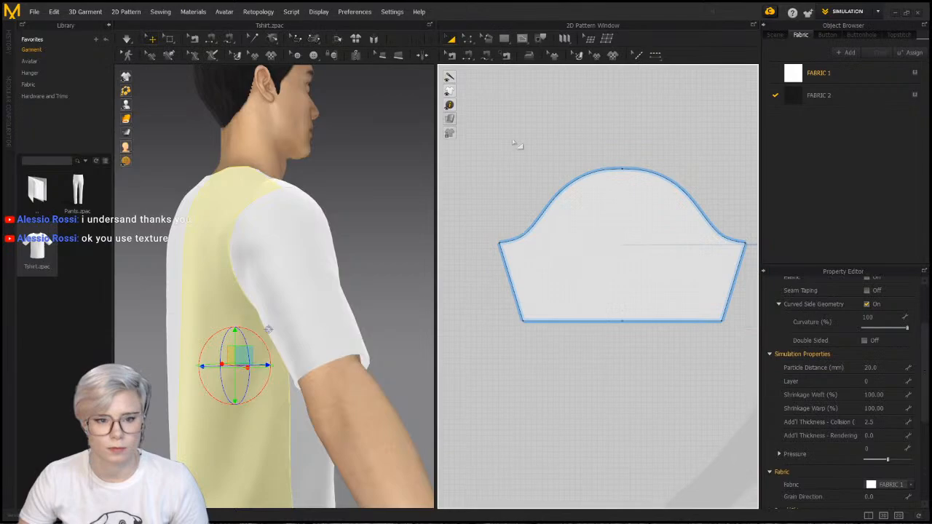
click(473, 43)
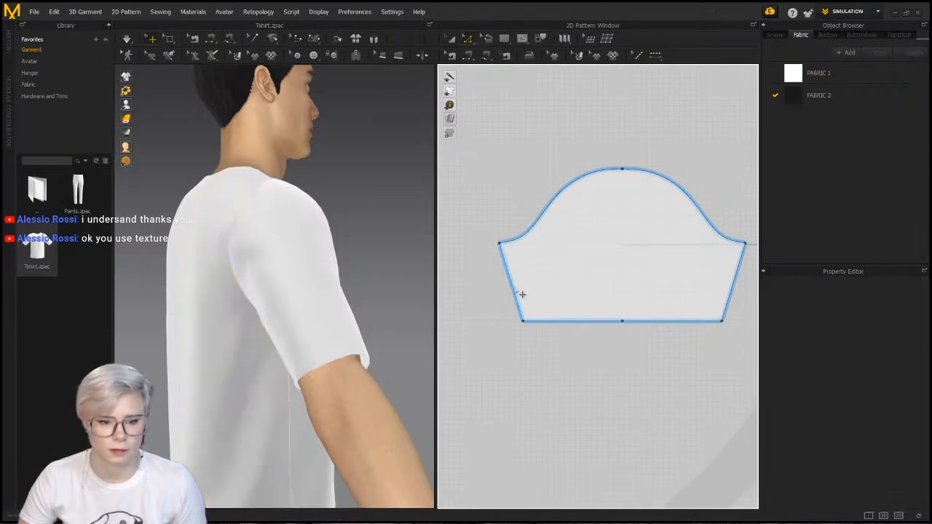
click(517, 294)
shift+click(732, 291)
right_click(732, 291)
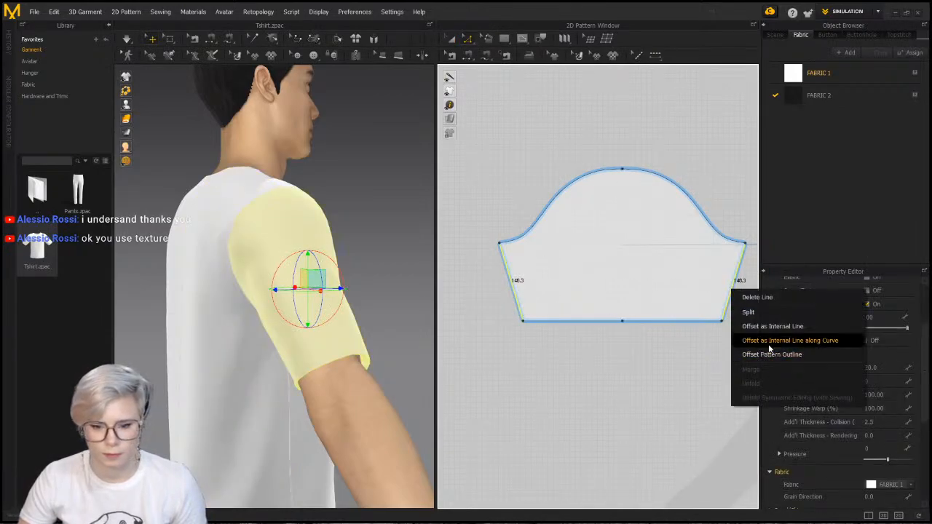
click(617, 386)
Fill the plain sleeve with 33 internal lines by offsetting its two side edges as internal lines along the curve
click(515, 276)
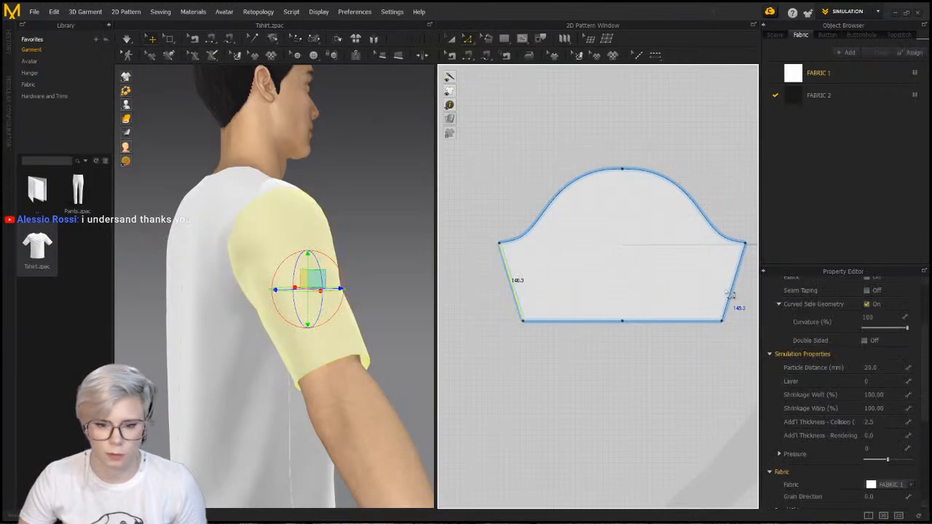
shift+click(732, 291)
right_click(732, 291)
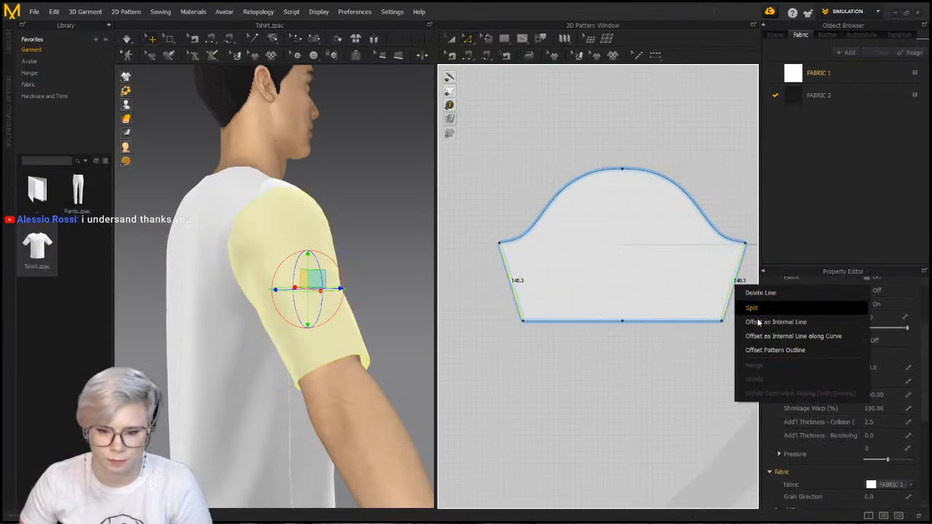
click(793, 335)
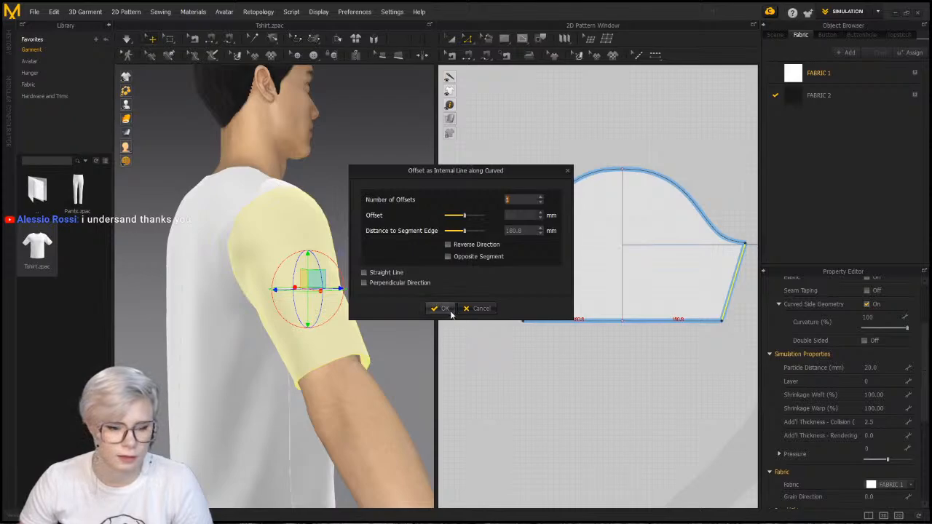
text(7)
click(541, 197)
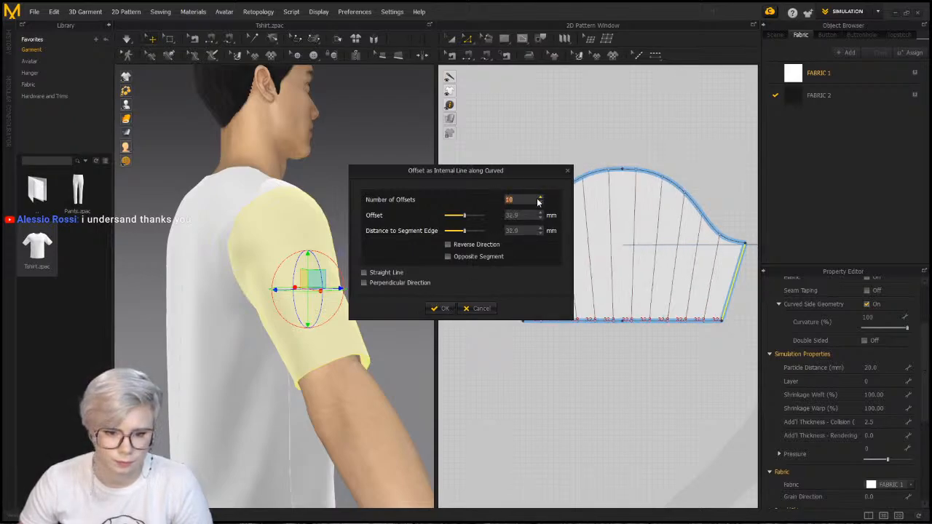
click(541, 197)
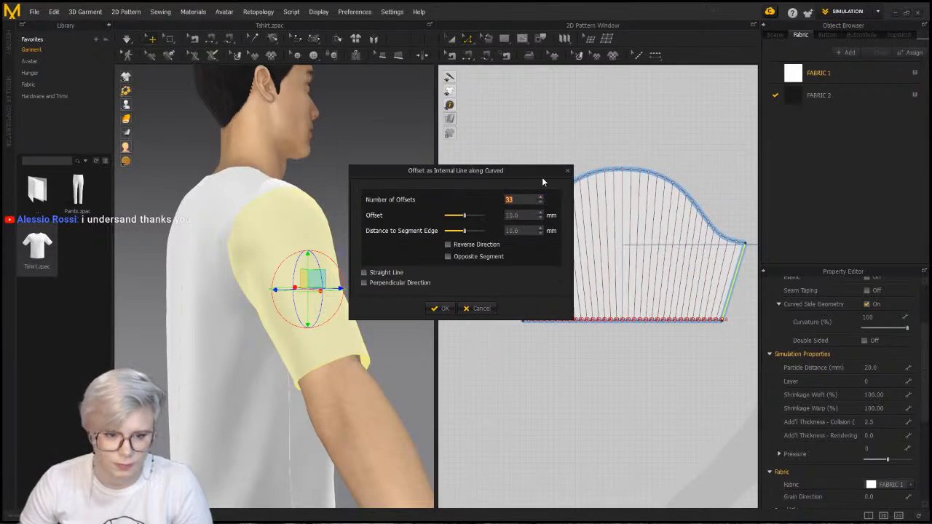
drag(542, 175, 359, 60)
click(264, 192)
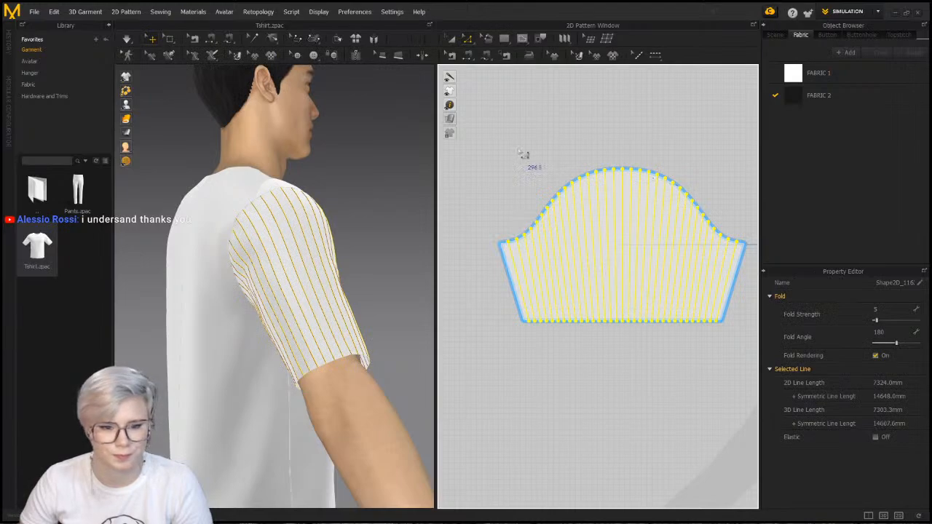
drag(497, 151, 745, 250)
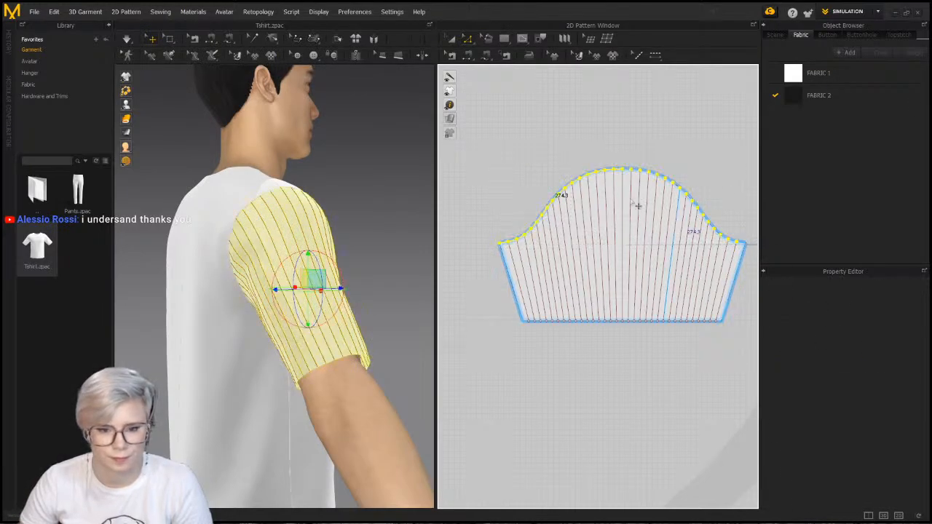
right_click(623, 168)
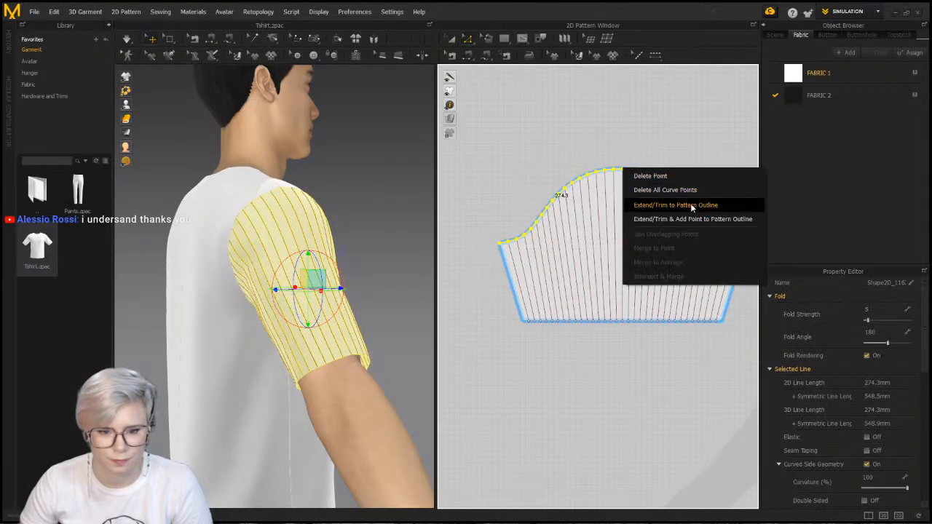
click(622, 165)
Lock all pattern outlines and select the internal lines' upper end points along the sleeve cap
right_click(520, 151)
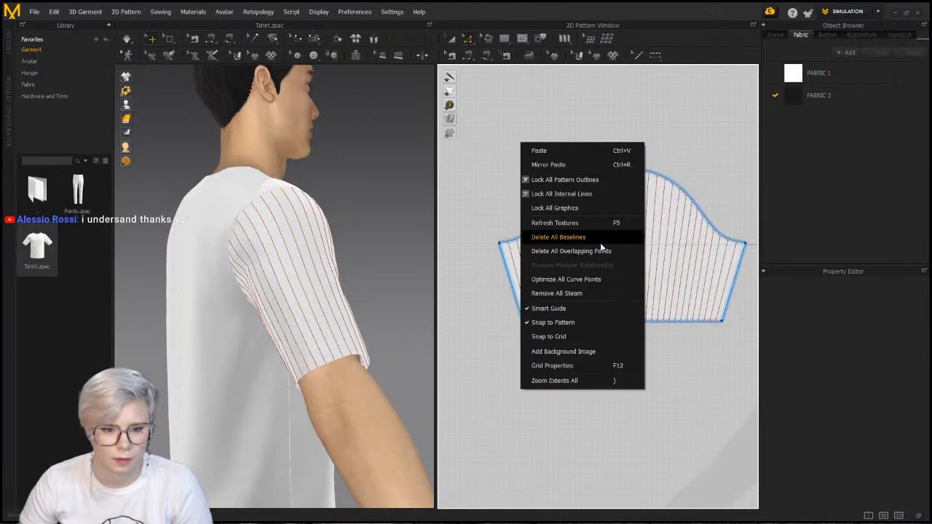
click(583, 178)
drag(494, 156, 749, 257)
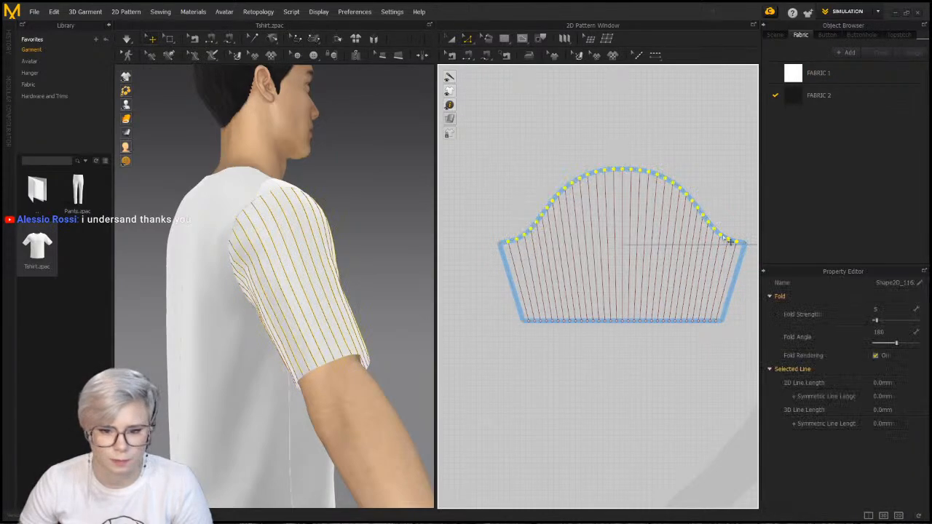
Align the selected upper end points of the sleeve's internal lines to their bottommost point
right_click(719, 235)
mouse_move(767, 348)
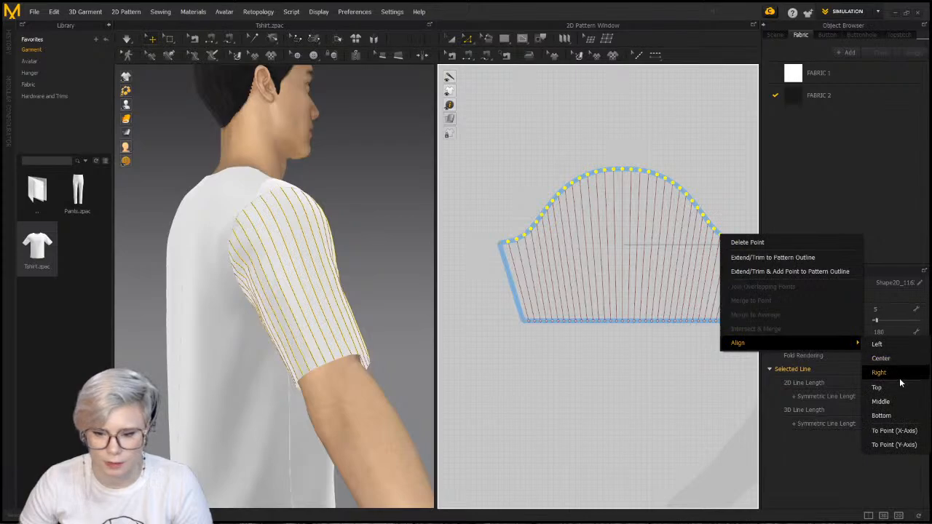
click(880, 415)
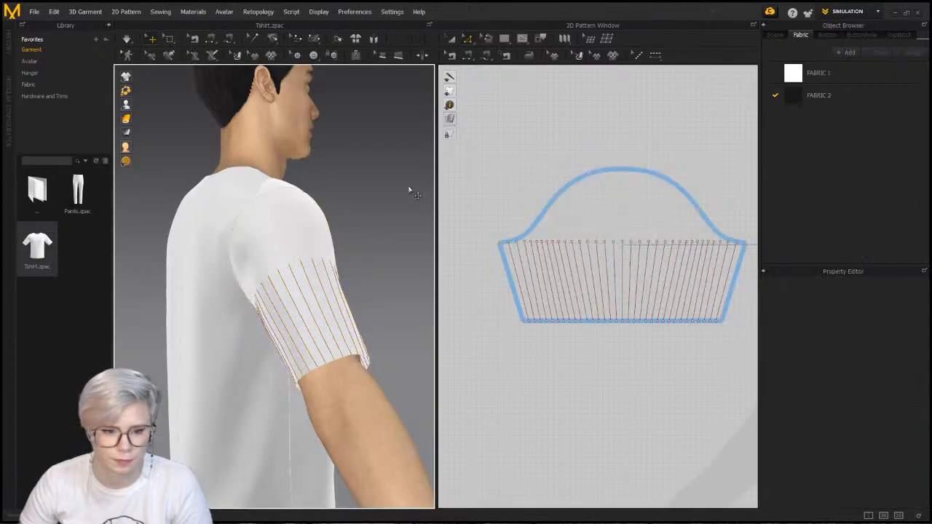
Shorten all the internal lines by moving their aligned upper end points to a row just below the sleeve's underarm corners
click(677, 246)
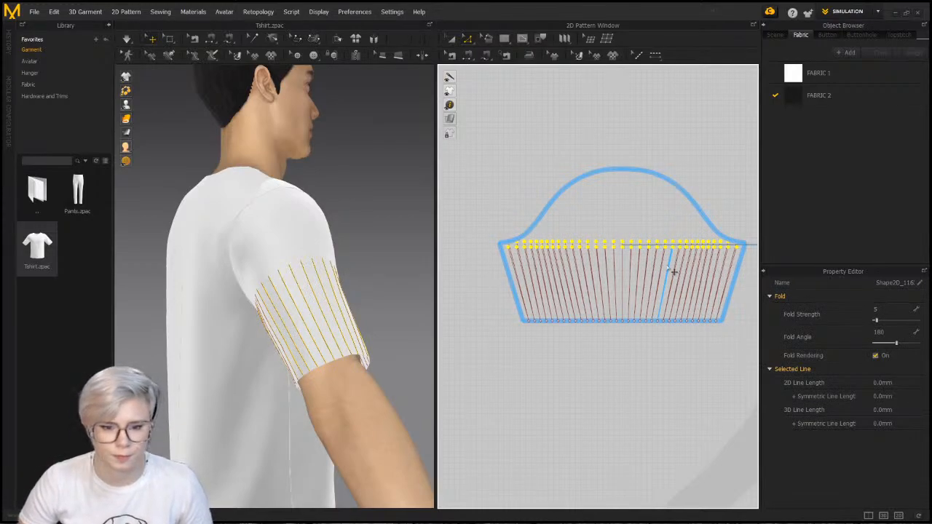
drag(674, 271, 663, 285)
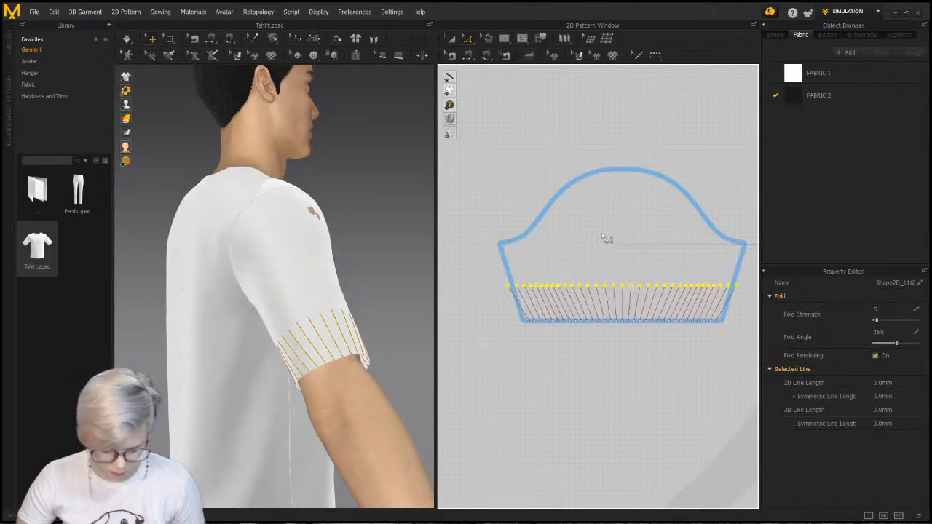
key(Up)
key(Up)
key(Up)
key(Up)
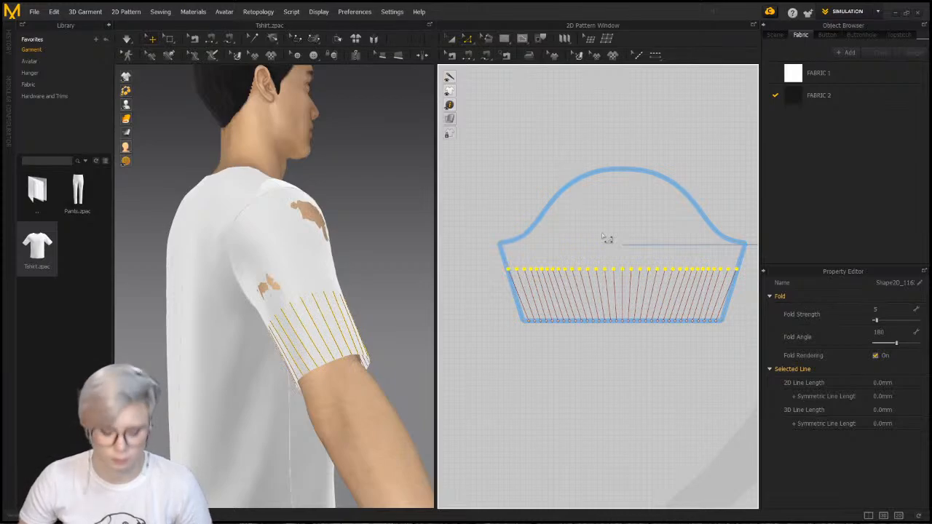
key(Up)
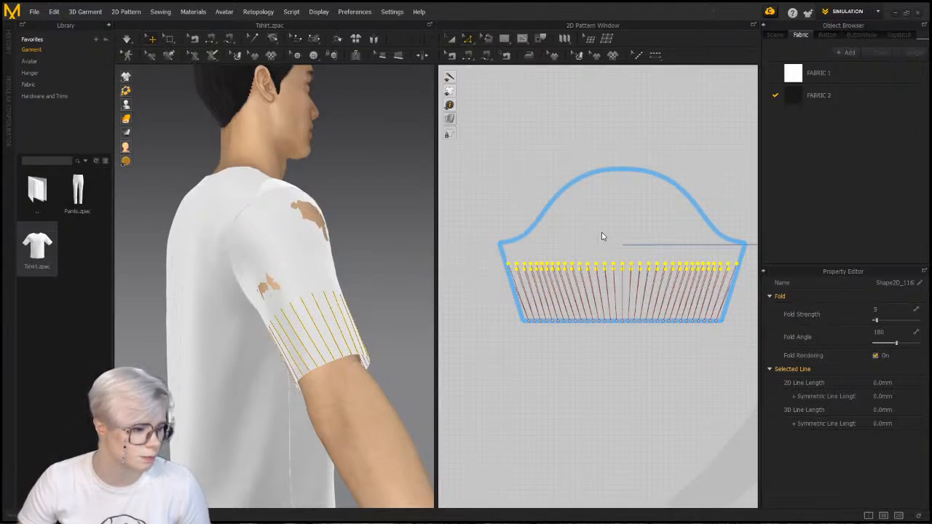
key(Up)
key(Up)
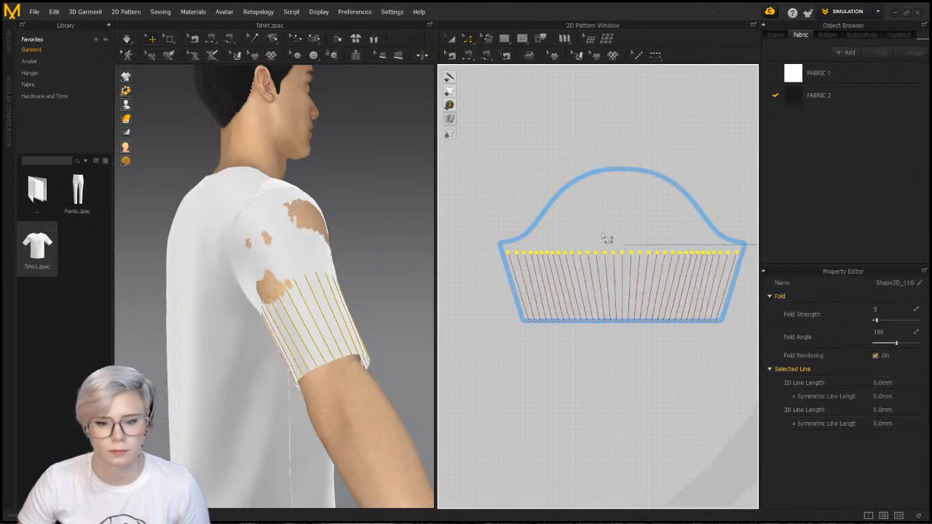
click(469, 165)
Select the whole sleeve pattern and display the 3D garment as mesh, with the lined lower sleeve in close view
scroll(572, 214, down, 2)
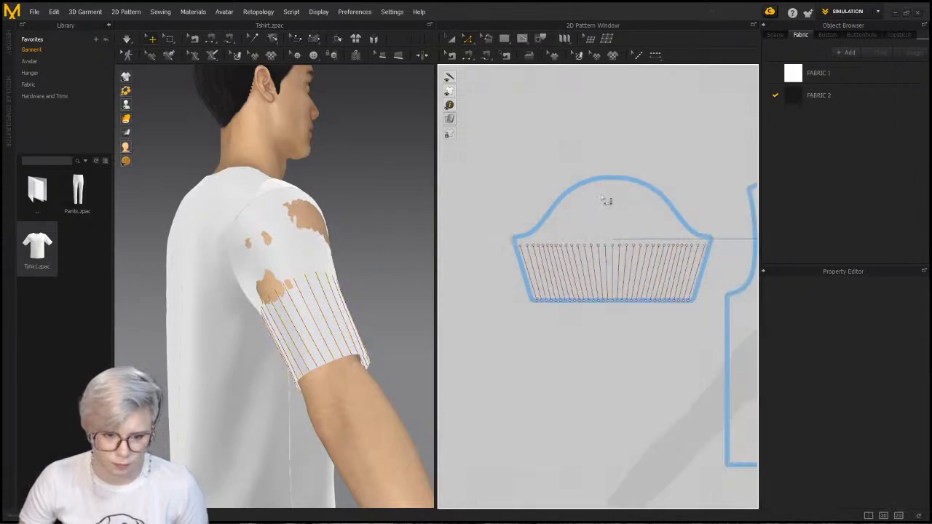
key(a)
click(303, 241)
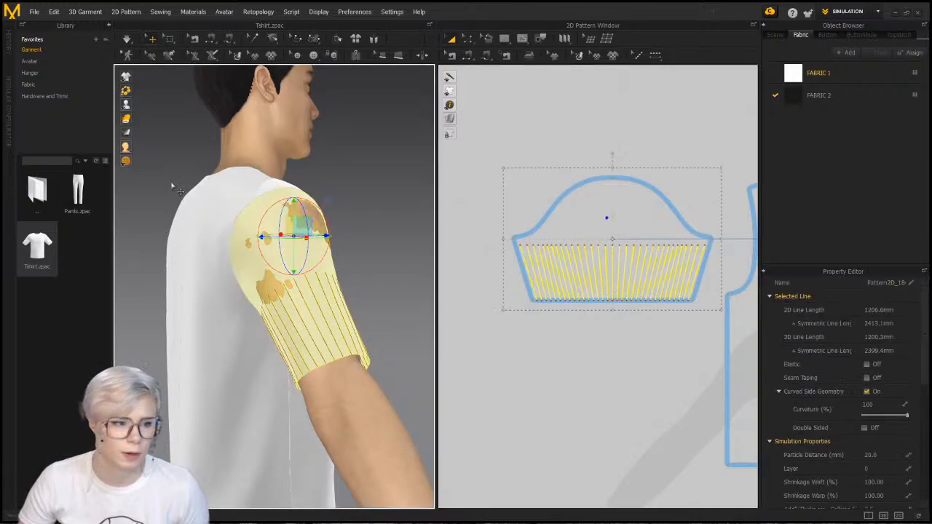
mouse_move(128, 120)
click(182, 120)
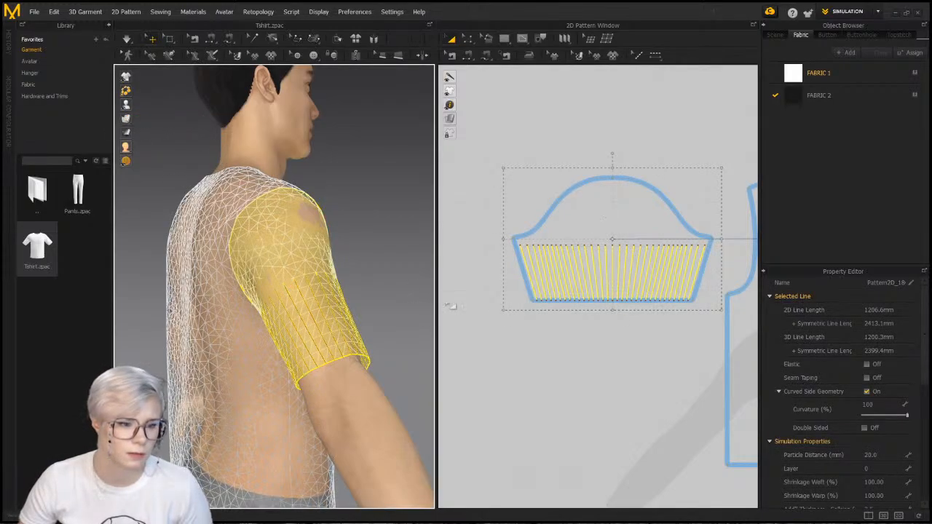
right_drag(408, 295, 319, 347)
scroll(321, 352, up, 4)
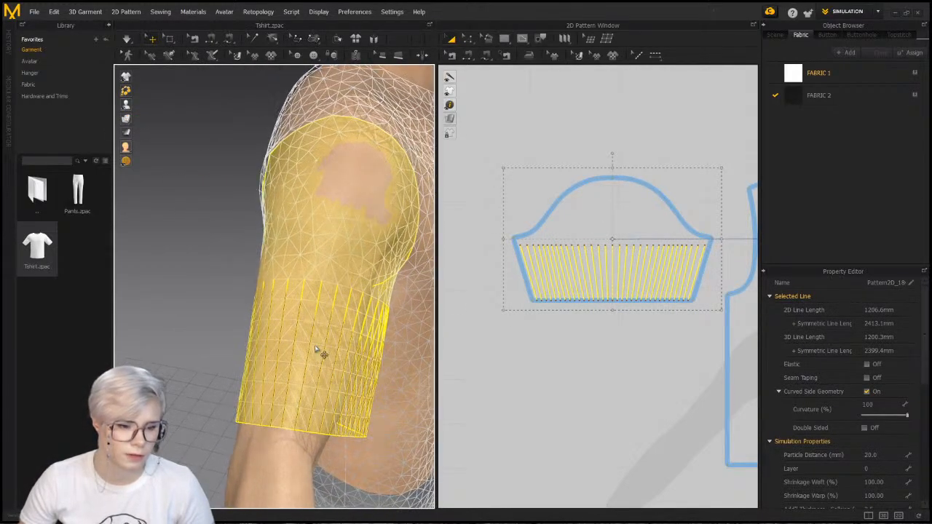
middle_drag(295, 321, 262, 153)
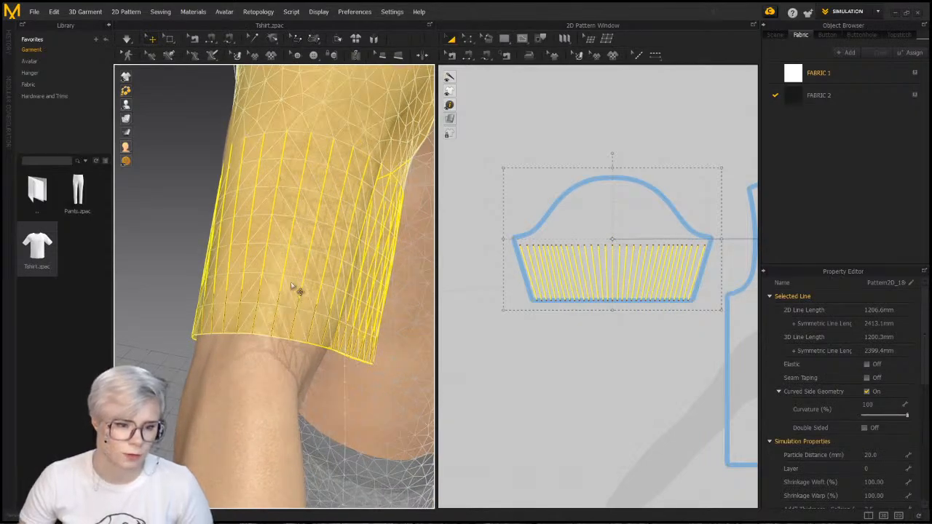
click(108, 26)
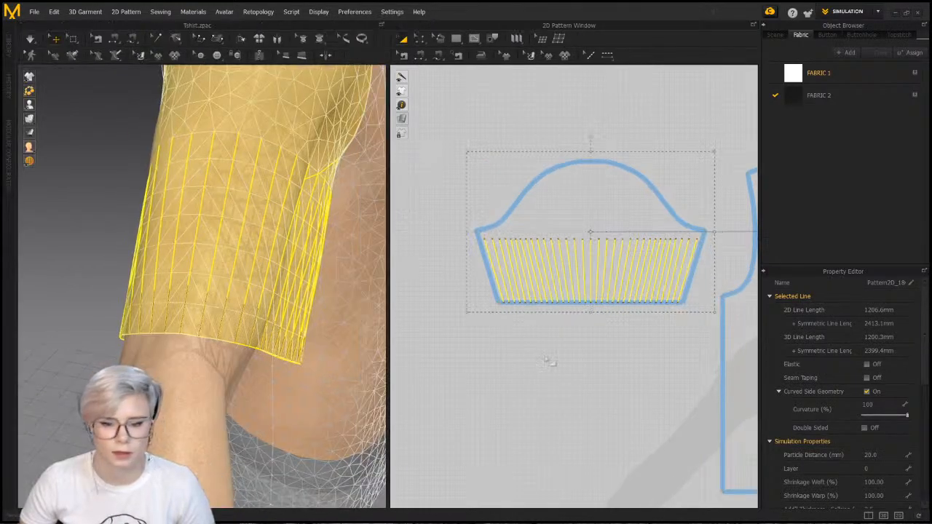
Set the selected sleeve's particle distance to 10 mm and deselect the pattern
double_click(874, 456)
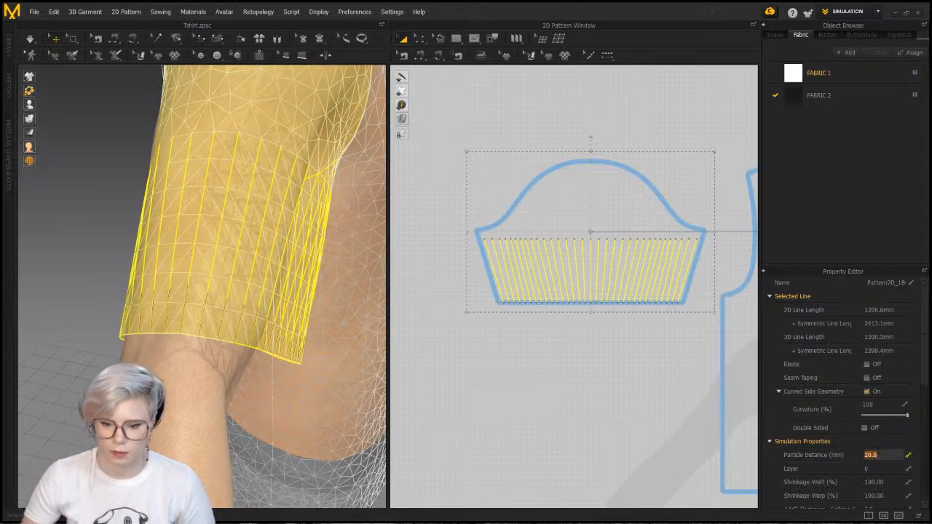
text(10)
key(Return)
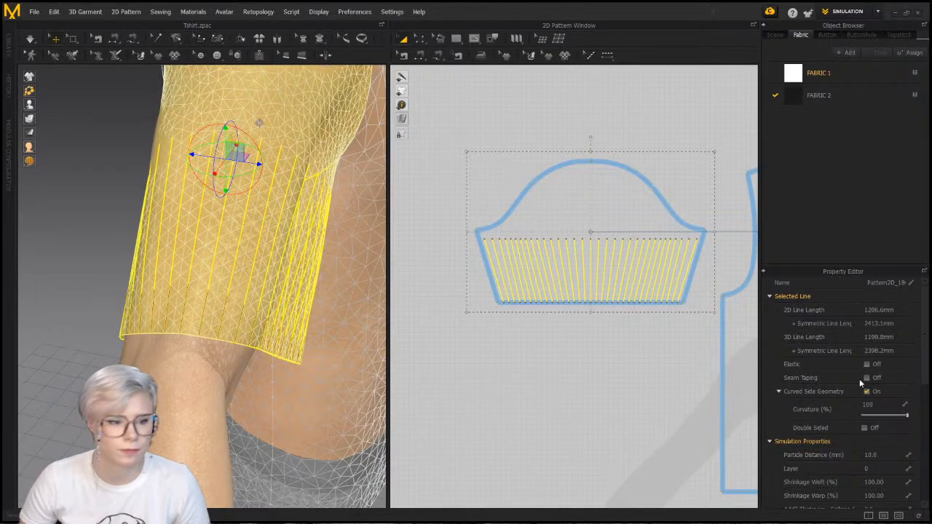
click(679, 413)
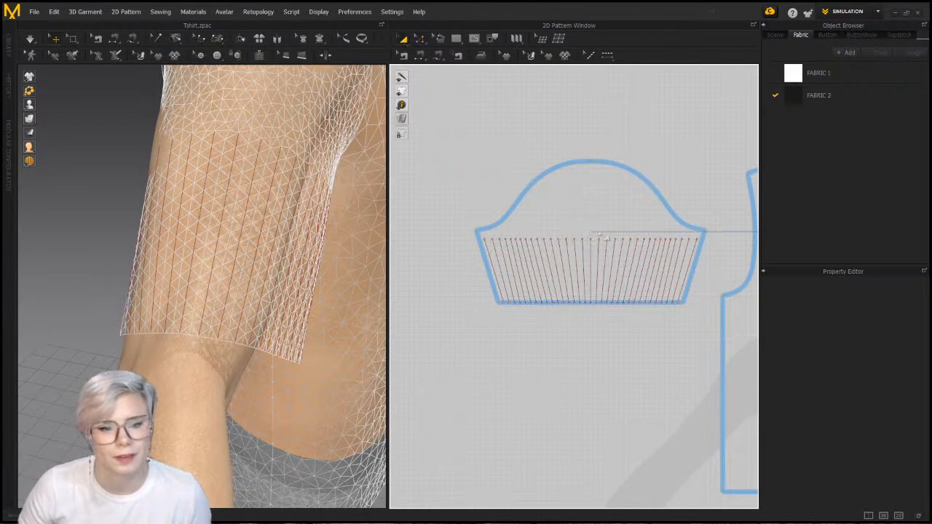
Unlock all pattern outlines in the 2D pattern window so the sleeve pattern can be selected
right_click(448, 115)
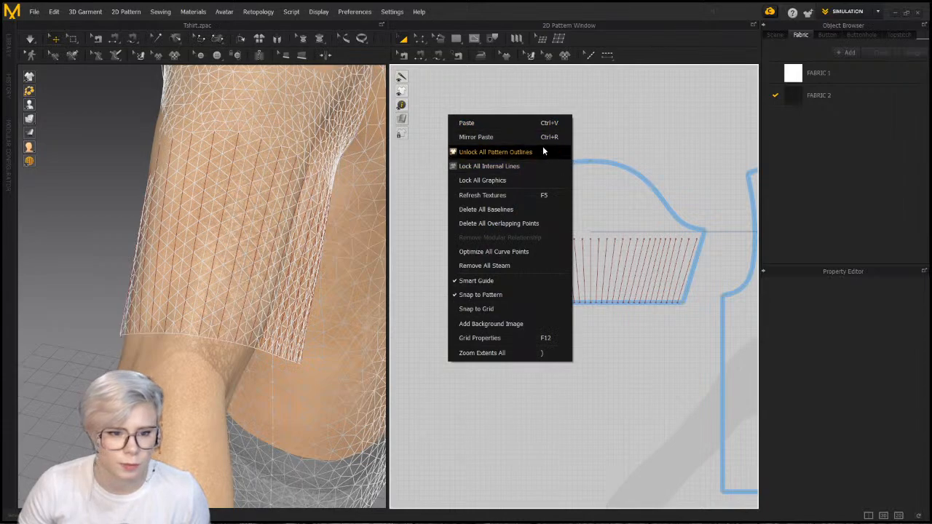
click(543, 149)
click(570, 198)
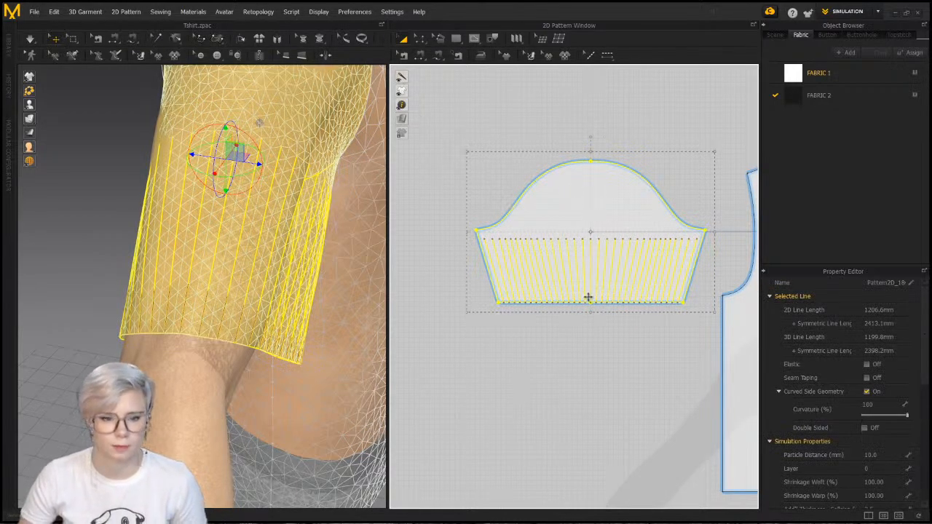
click(593, 340)
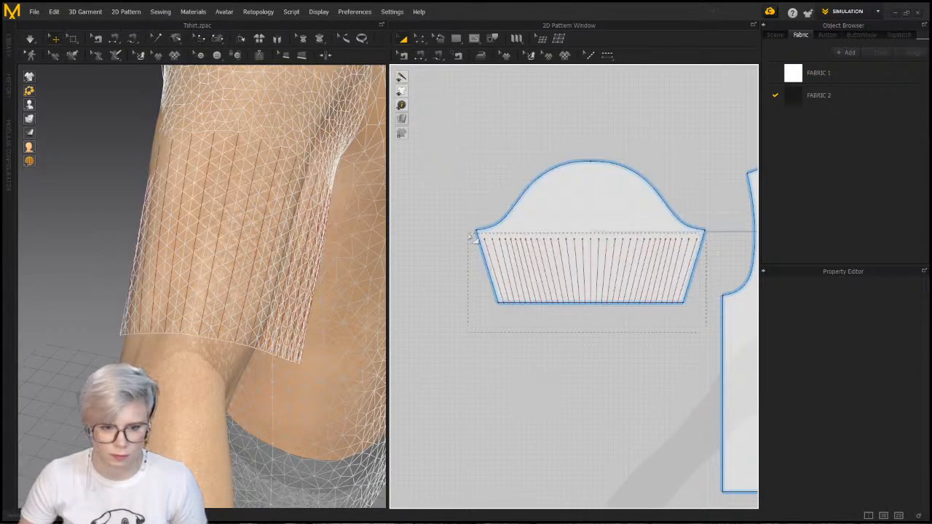
Cut the sleeve pattern along all of its near-vertical internal lines to form separate fringe strips
drag(471, 236, 470, 232)
right_click(597, 262)
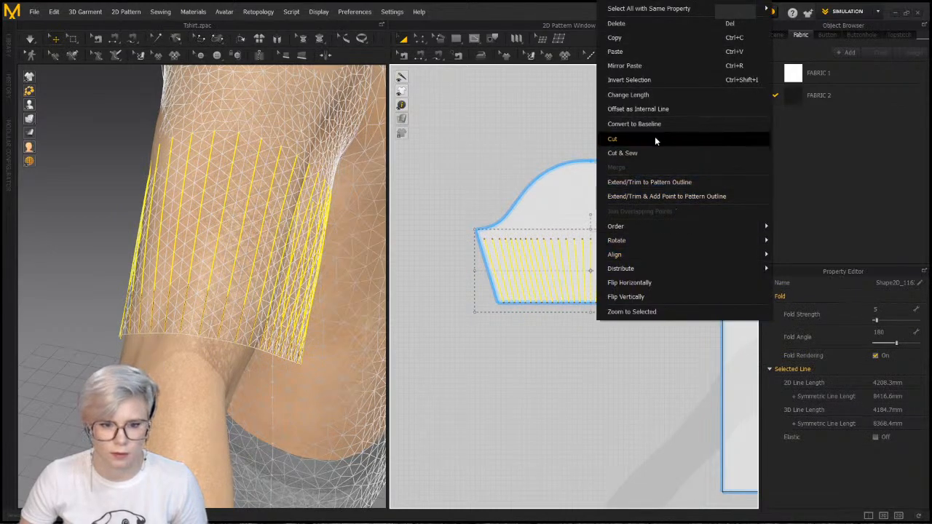
click(655, 138)
click(512, 401)
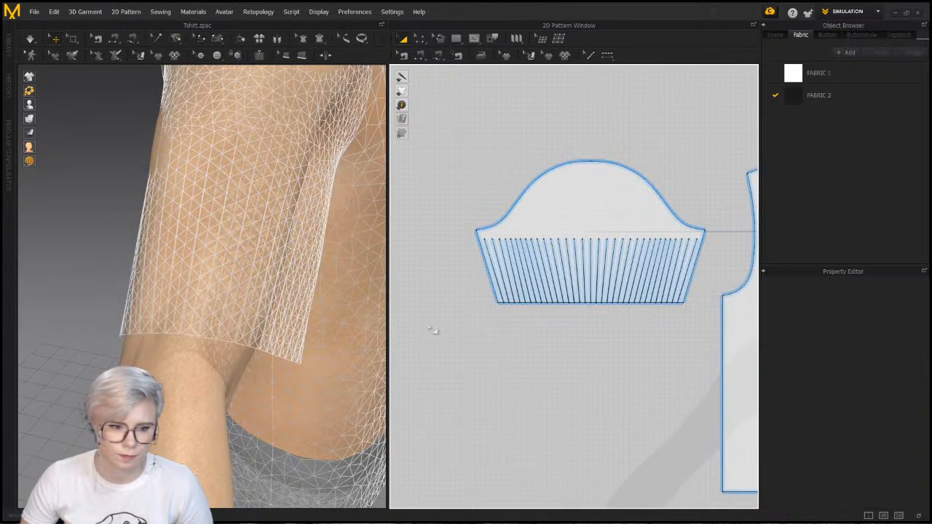
Simulate the cut sleeve and switch the 3D garment display from mesh to a solid fabric surface
key(space)
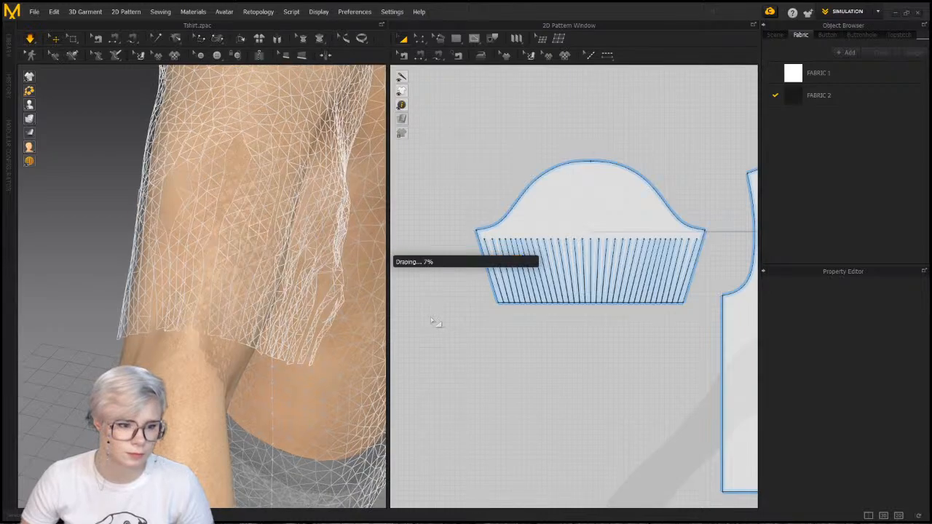
right_drag(170, 279, 201, 183)
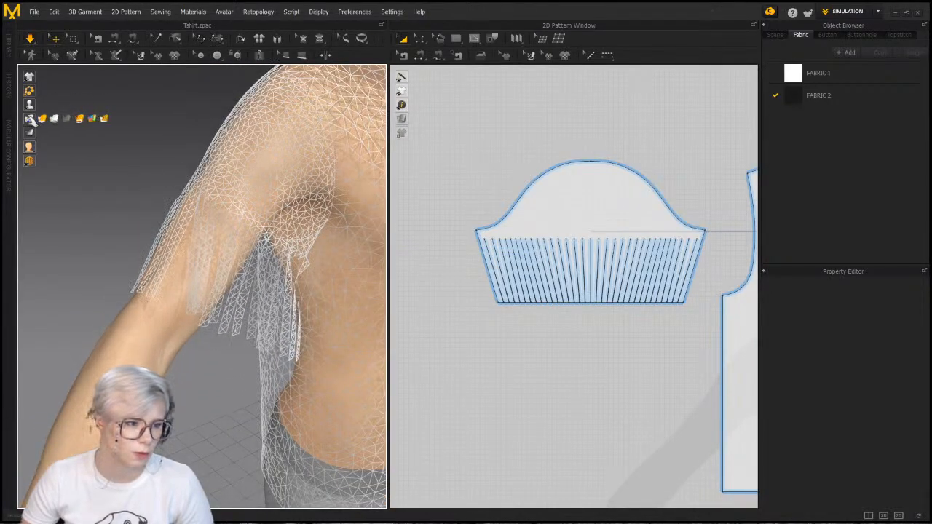
click(46, 119)
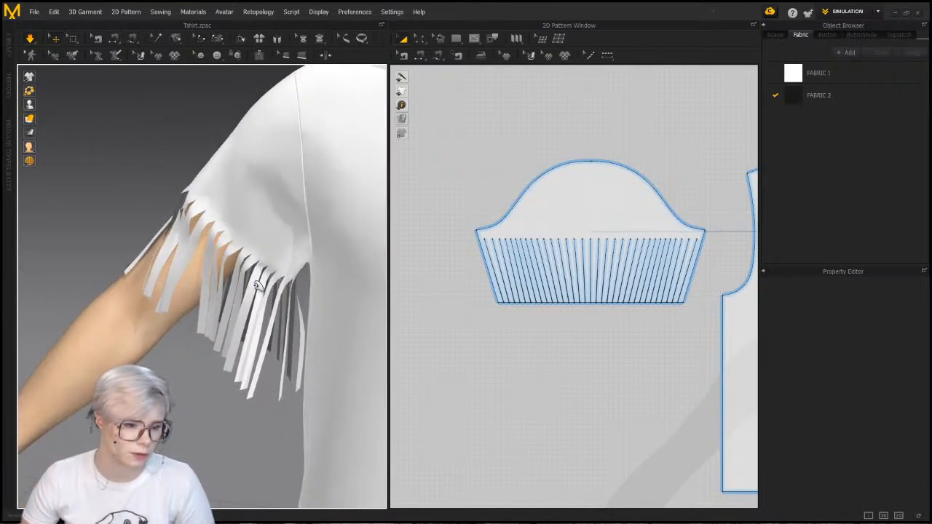
Set the fringed sleeve pattern's particle distance to 5 mm
click(626, 203)
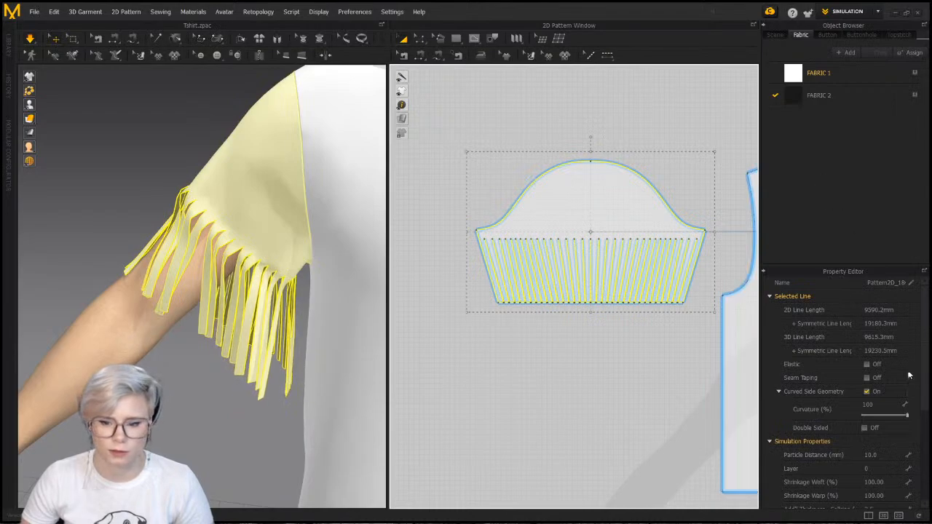
click(883, 456)
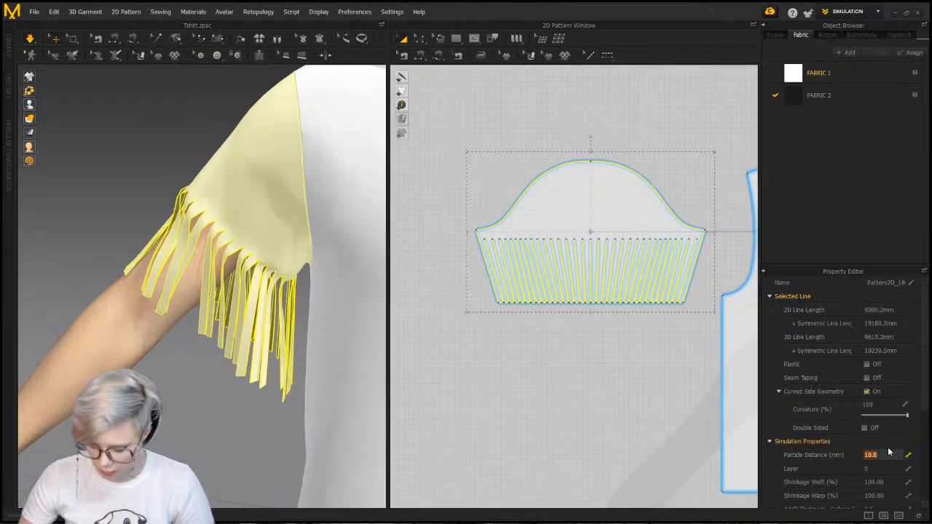
text(5)
key(Return)
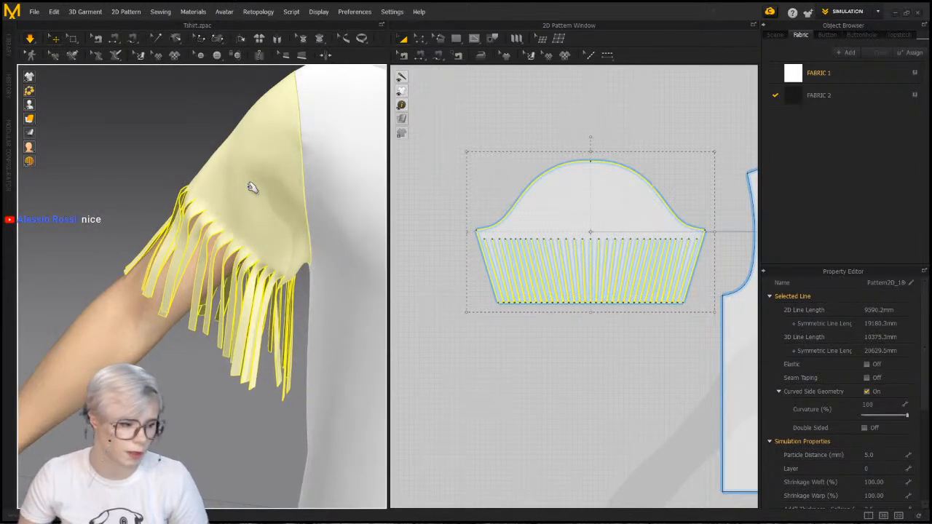
click(184, 112)
key(space)
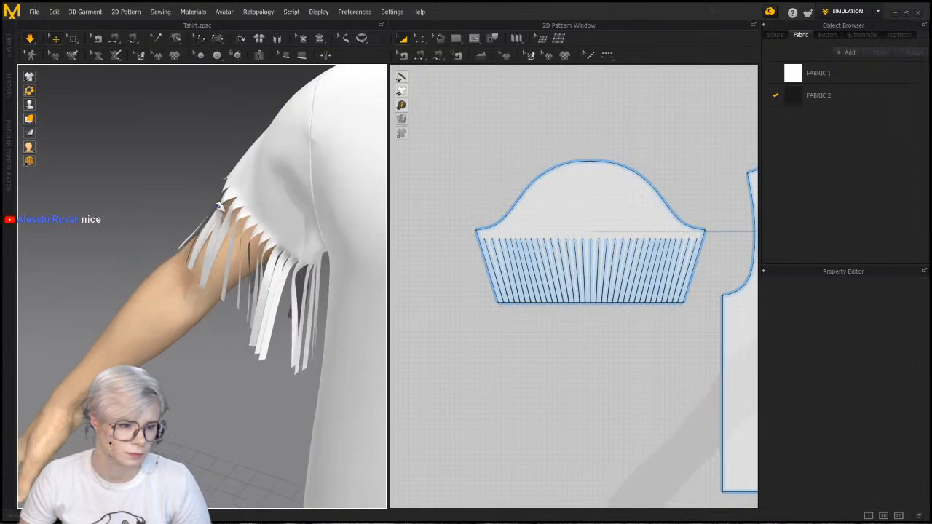
Pull on the sleeve's fringe strips in the running simulation to examine how they swing and drape
click(197, 203)
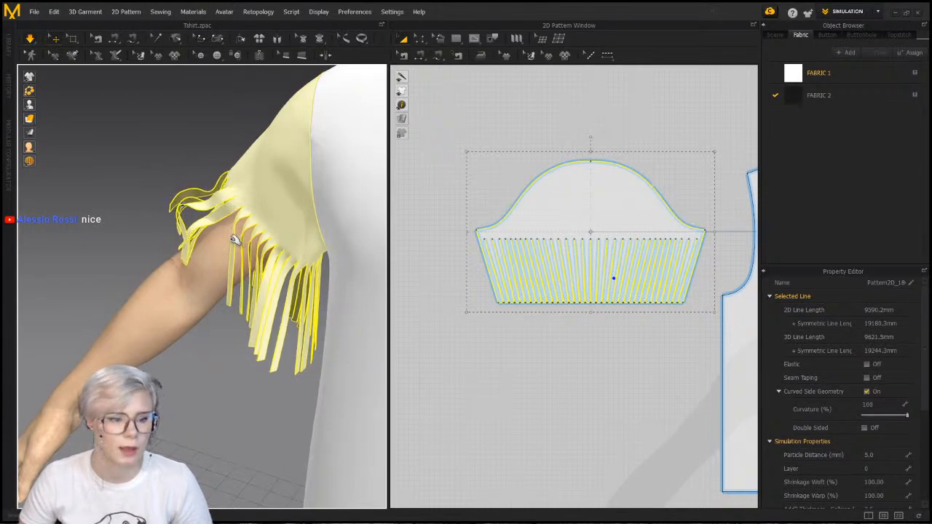
right_drag(244, 263, 291, 284)
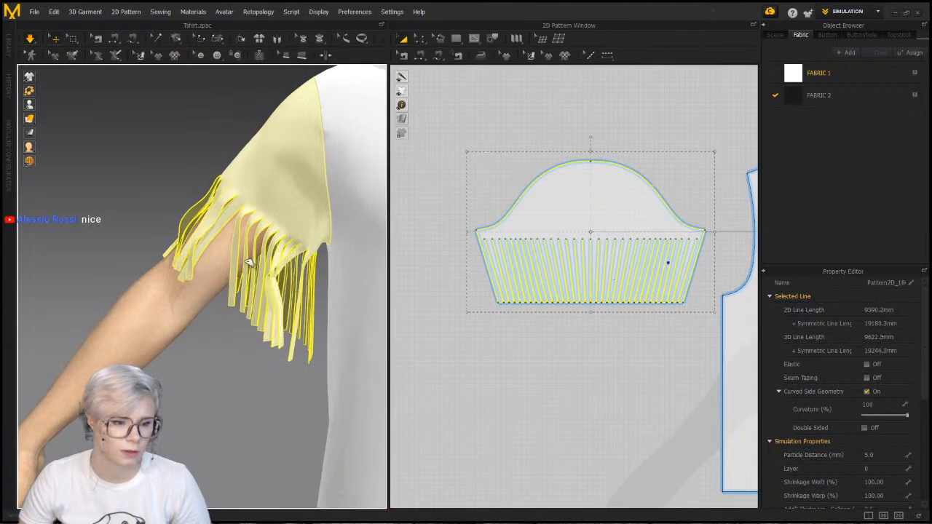
drag(249, 262, 227, 294)
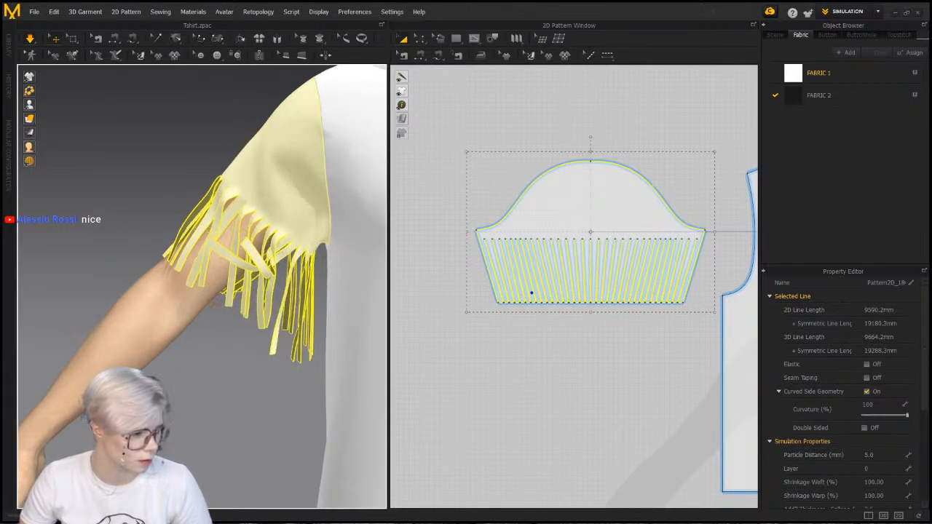
scroll(291, 332, down, 2)
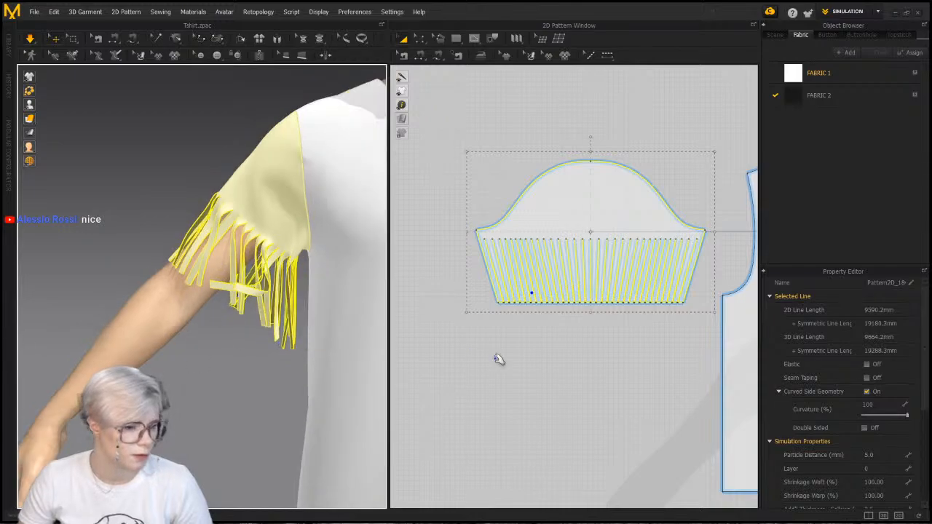
scroll(505, 364, up, 3)
scroll(495, 353, down, 2)
middle_drag(501, 349, 468, 377)
scroll(510, 371, down, 4)
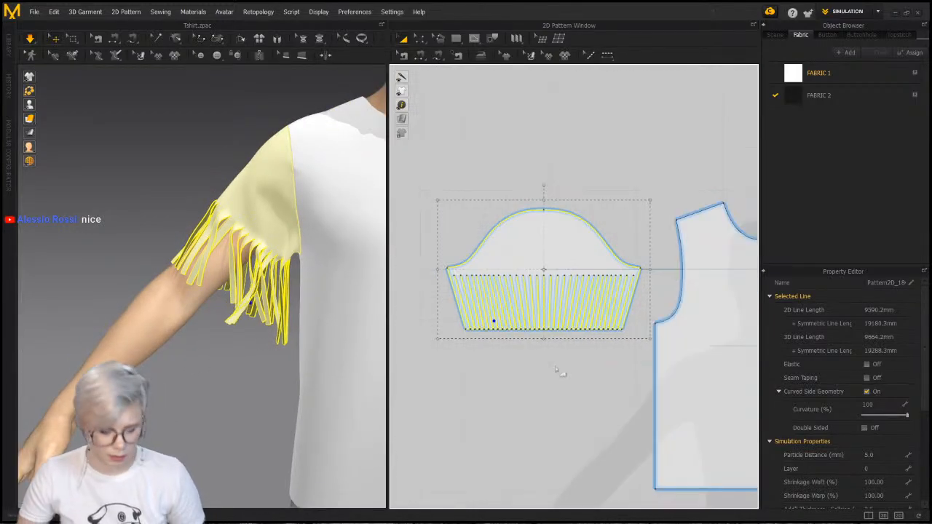
Delete all the T-shirt patterns and the avatar to empty the scene
key(ctrl+a)
key(Delete)
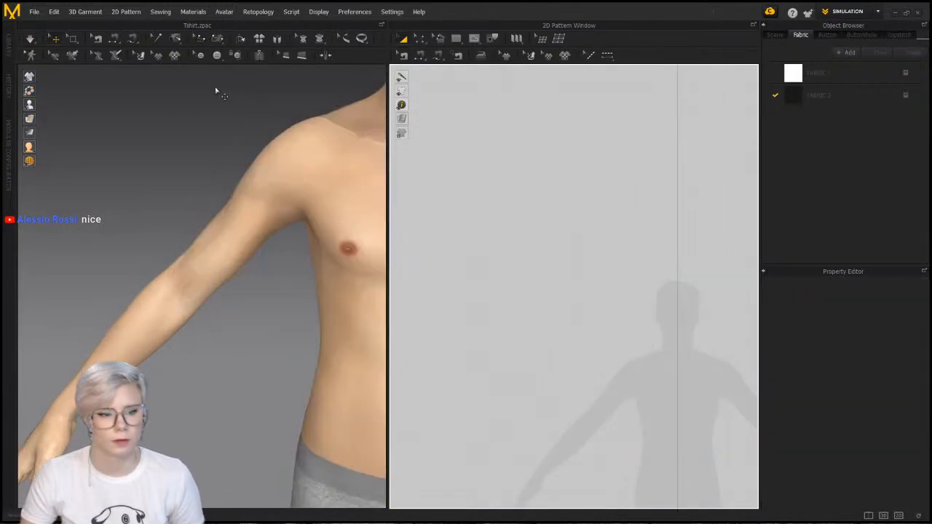
click(267, 157)
key(Delete)
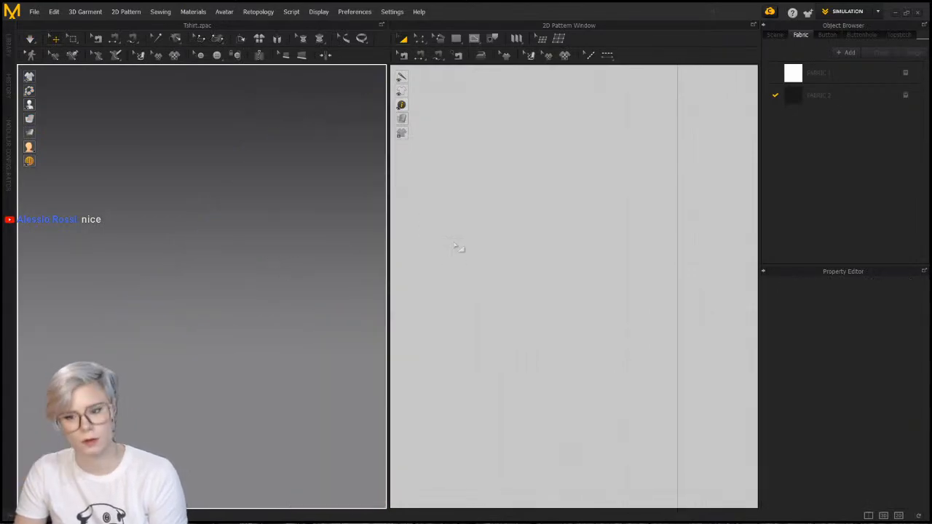
scroll(576, 222, down, 1)
middle_drag(650, 271, 695, 275)
scroll(612, 260, down, 3)
click(455, 38)
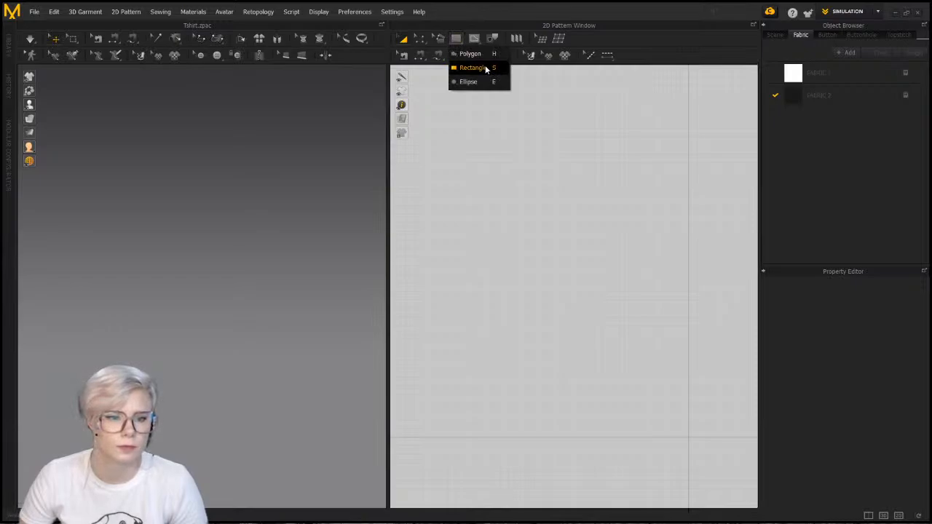
click(485, 68)
drag(475, 161, 721, 200)
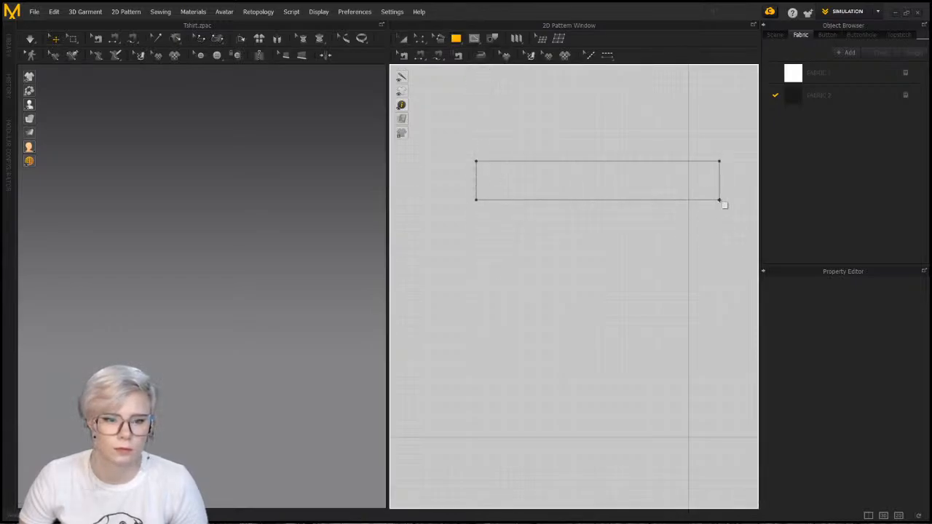
scroll(566, 253, down, 2)
middle_drag(567, 255, 525, 228)
drag(793, 74, 532, 168)
scroll(566, 131, up, 4)
scroll(591, 141, down, 3)
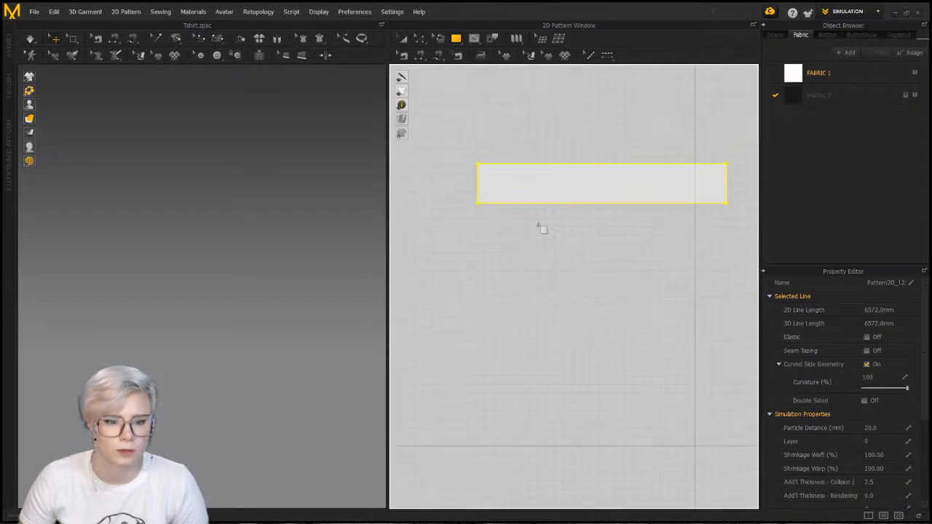
middle_drag(609, 225, 585, 224)
key(Delete)
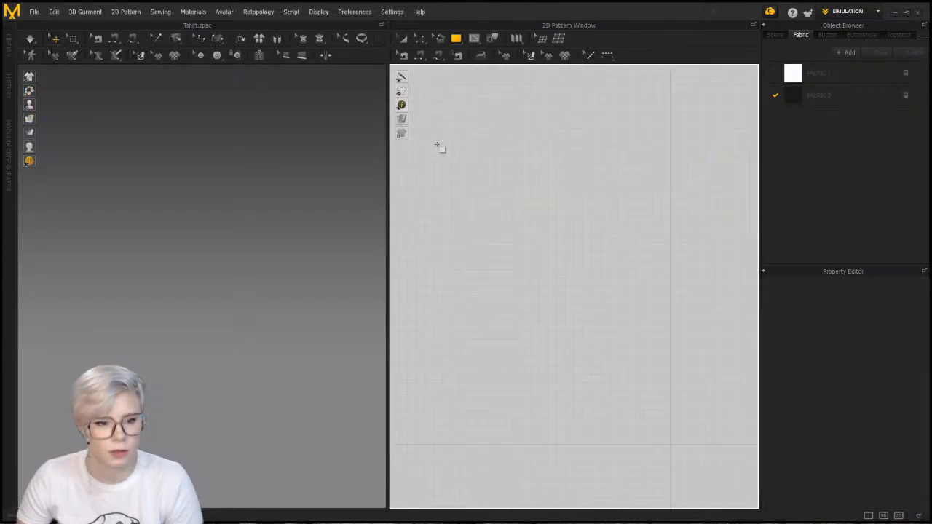
Draw five rectangular patterns: three side by side in an upper row and two longer, narrower ones in a row below
mouse_move(437, 144)
mouse_down()
mouse_move(532, 189)
mouse_move(532, 179)
mouse_move(616, 177)
mouse_up()
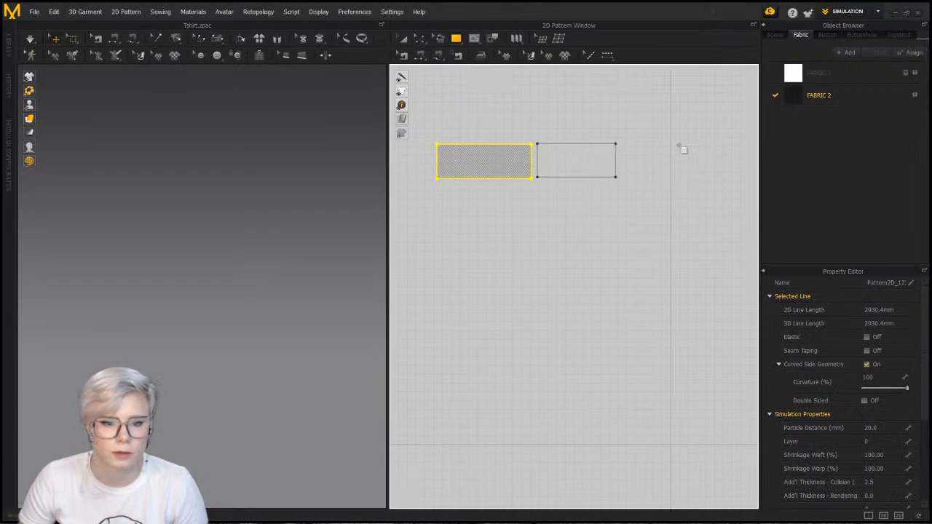
mouse_move(624, 143)
mouse_down()
mouse_move(692, 179)
mouse_move(701, 174)
mouse_up()
drag(433, 195, 702, 216)
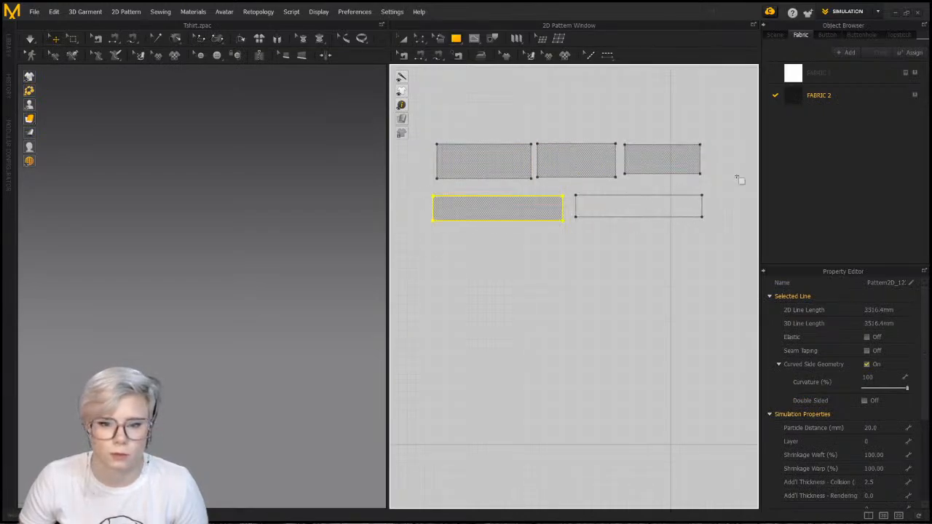
Assign FABRIC 1 to all five rectangles and delete FABRIC 2 from the fabric list
key(ctrl+a)
drag(792, 78, 634, 163)
click(906, 96)
click(633, 82)
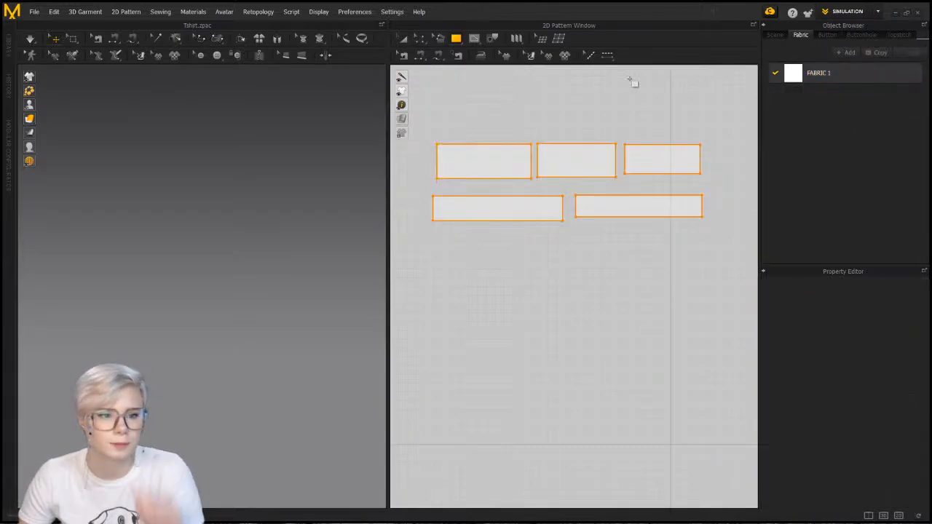
click(484, 97)
key(Escape)
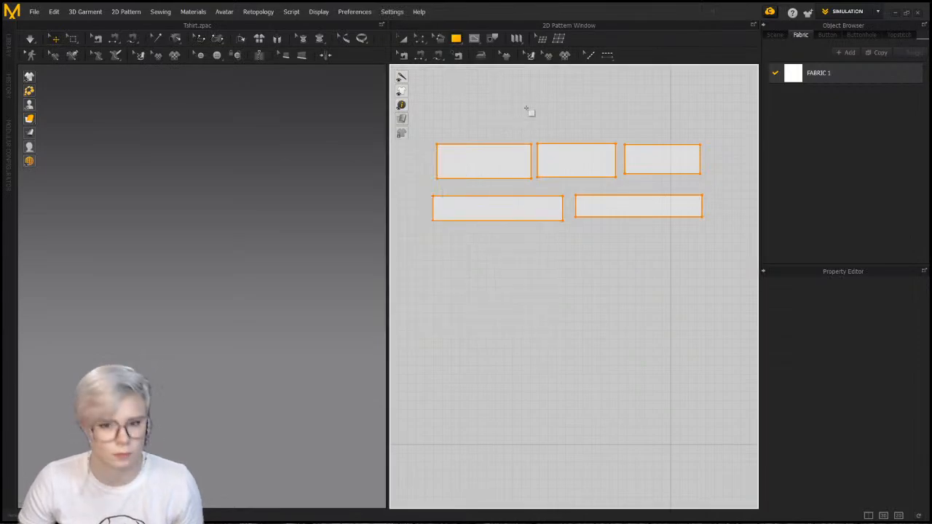
click(441, 77)
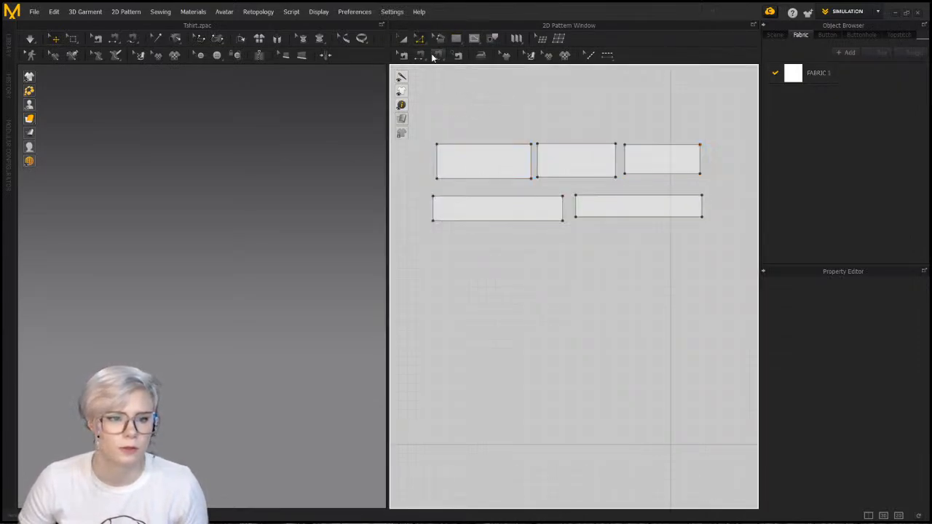
click(437, 55)
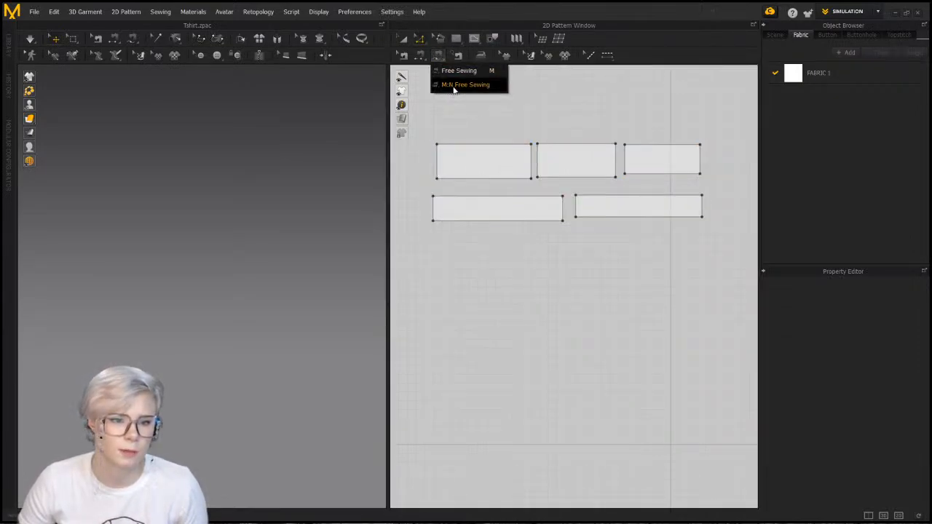
click(453, 86)
click(419, 56)
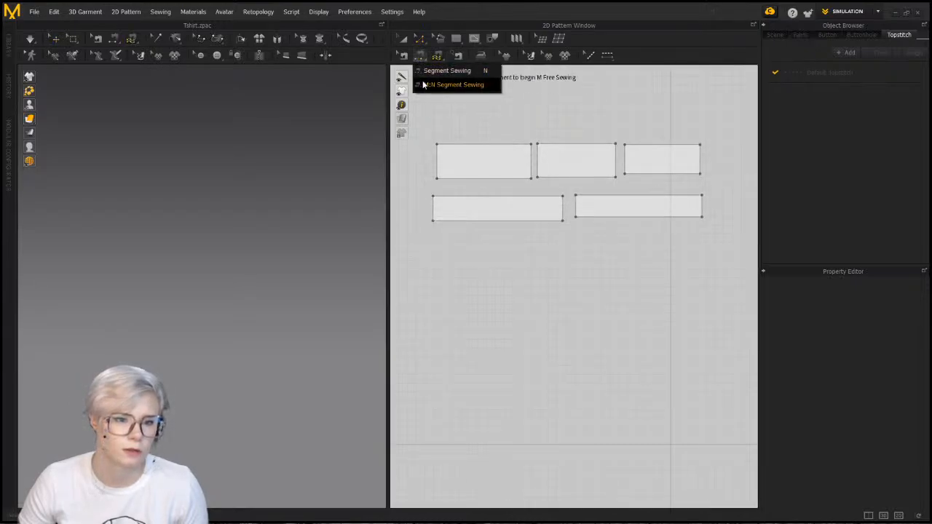
click(427, 86)
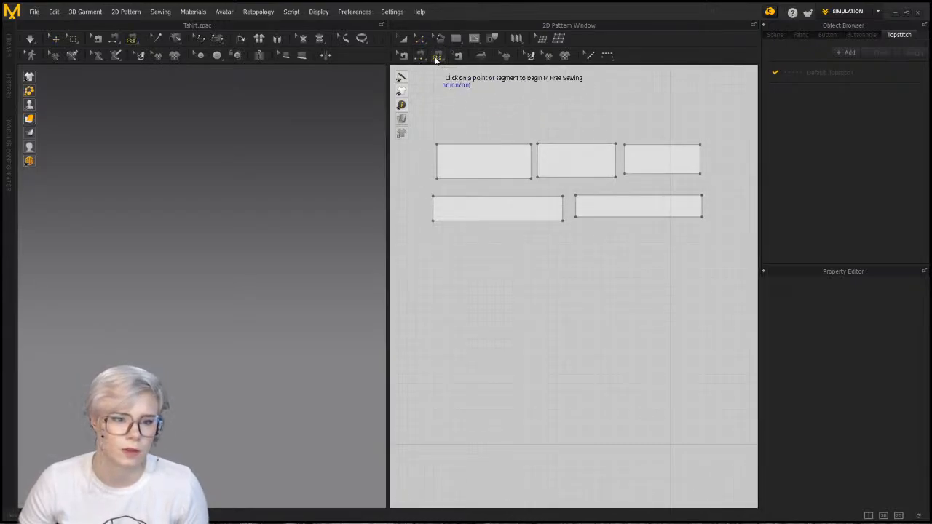
Use Free Sewing to join the first upper rectangle's bottom edge to the bottom edges of the other two upper rectangles
click(437, 56)
click(447, 71)
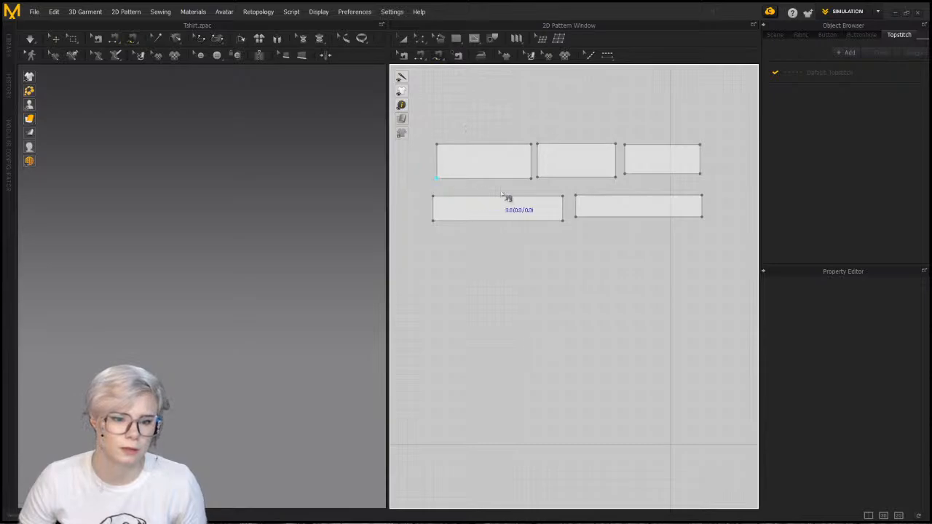
click(534, 184)
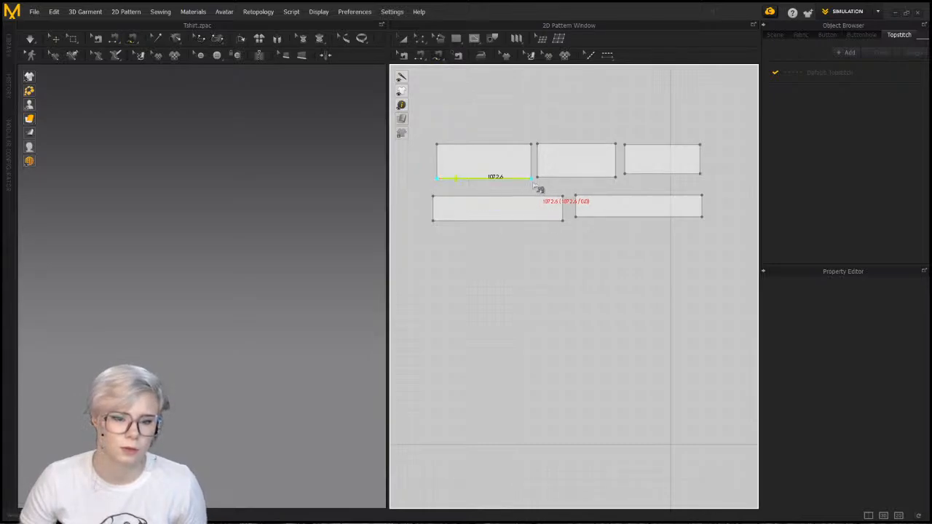
click(543, 182)
click(618, 180)
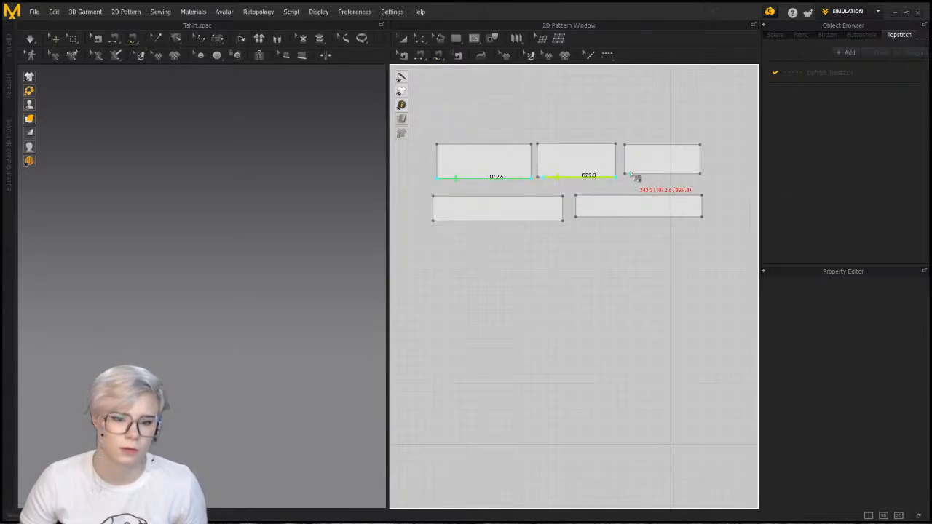
click(626, 174)
click(701, 173)
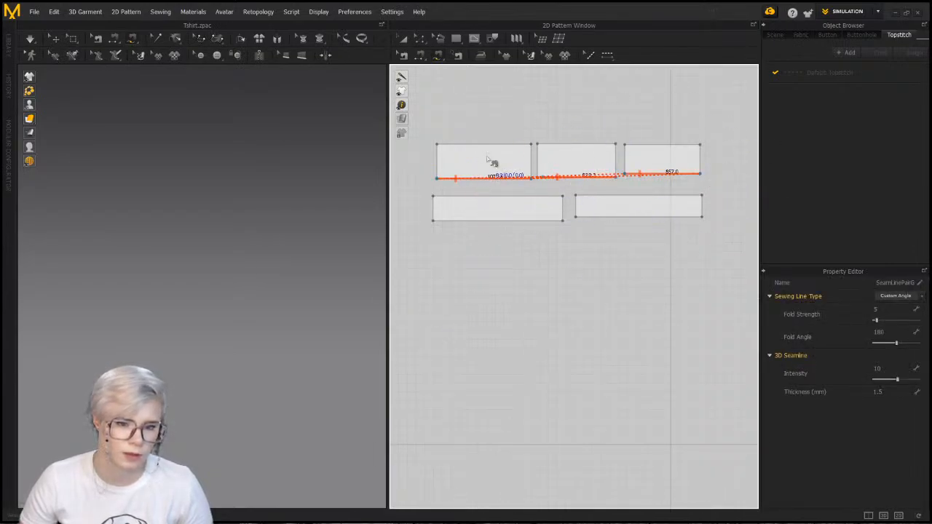
Move the first and middle upper rectangles upward in the 2D pattern layout so the three upper pieces form a descending staircase
key(ctrl+z)
key(a)
drag(522, 174, 499, 121)
drag(594, 174, 588, 141)
key(b)
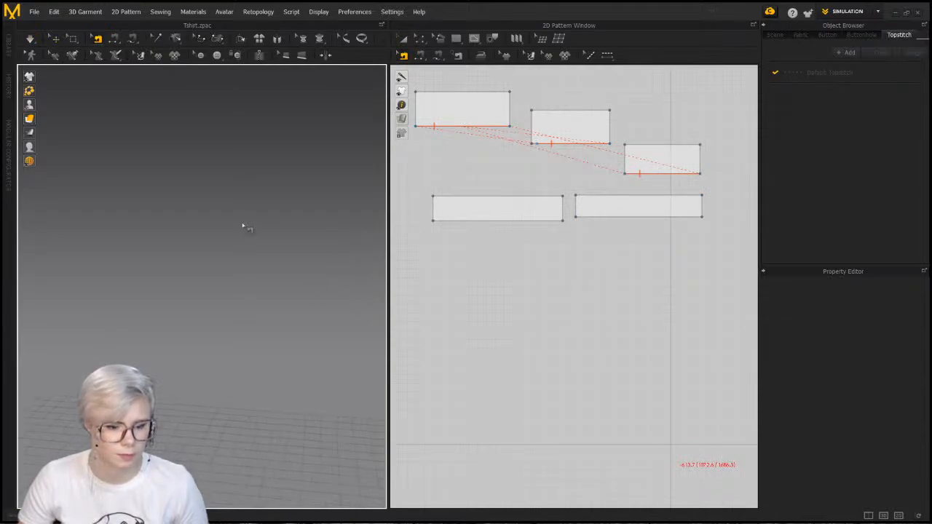
Undo the simulated drape in the 3D view and delete the seam joining the three upper rectangles' bottom edges
key(2)
scroll(303, 265, down, 3)
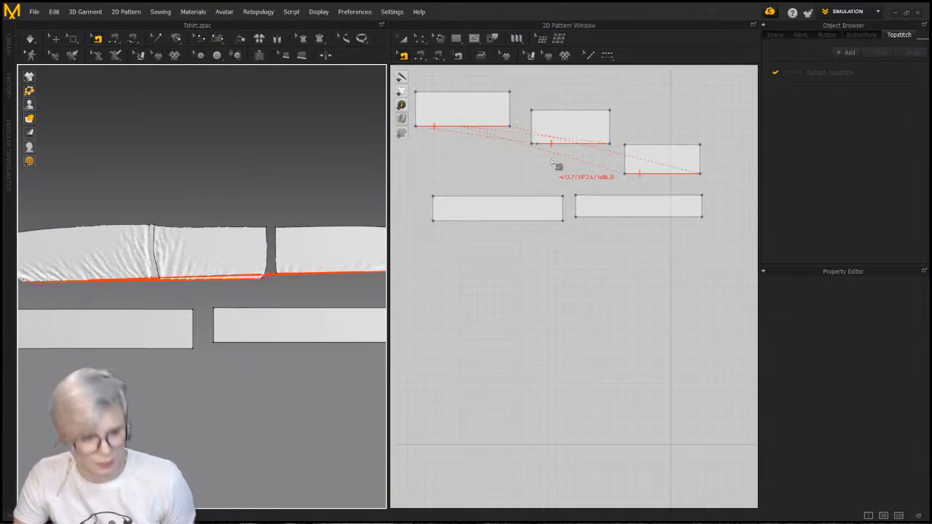
key(ctrl+z)
key(ctrl+z)
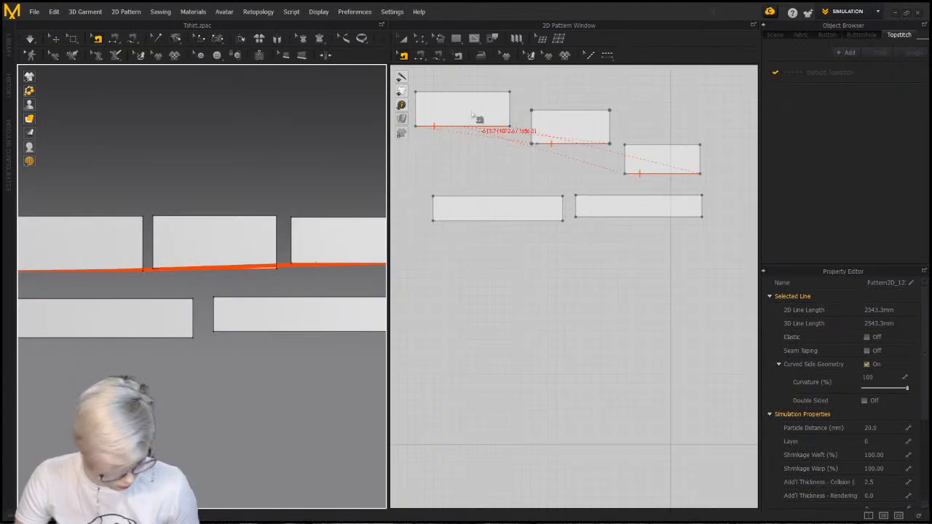
click(504, 127)
key(Delete)
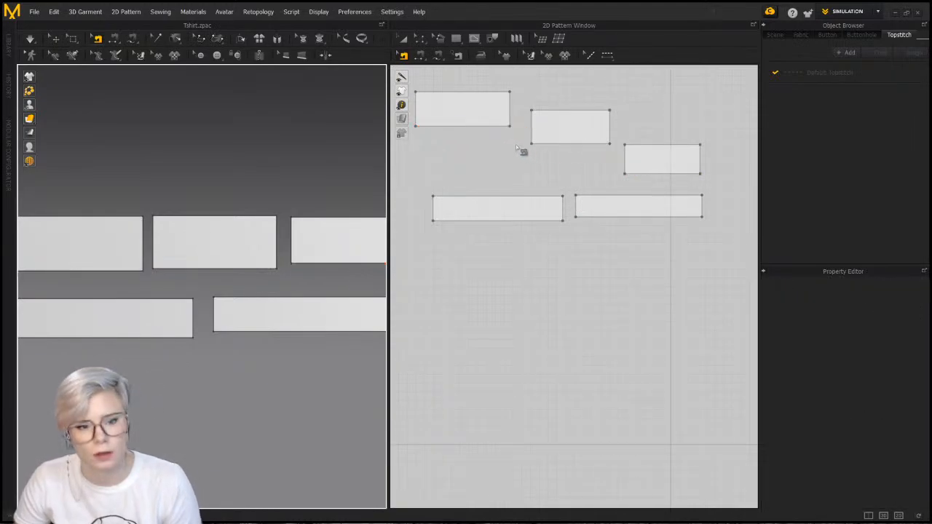
With M:N Free Sewing, define partial stretches along the bottom edges of the three upper rectangles as the M side
click(435, 56)
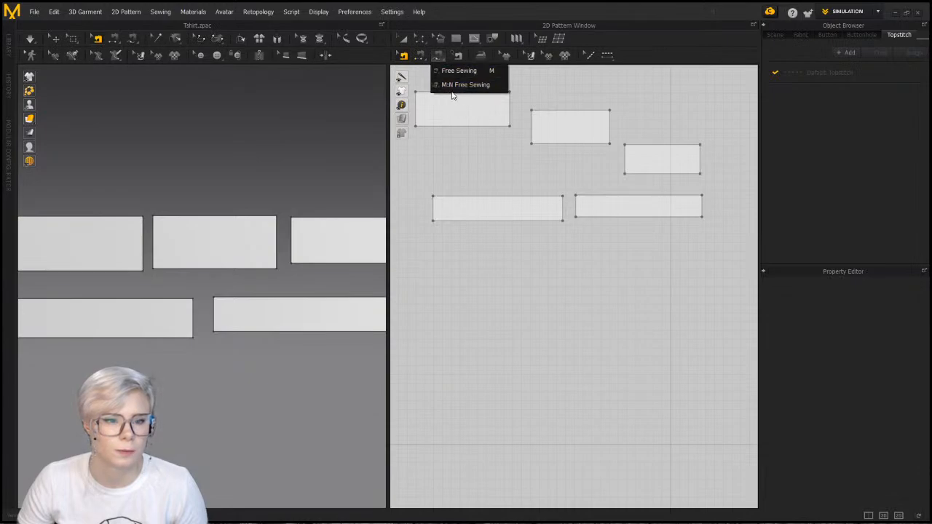
click(458, 81)
click(419, 125)
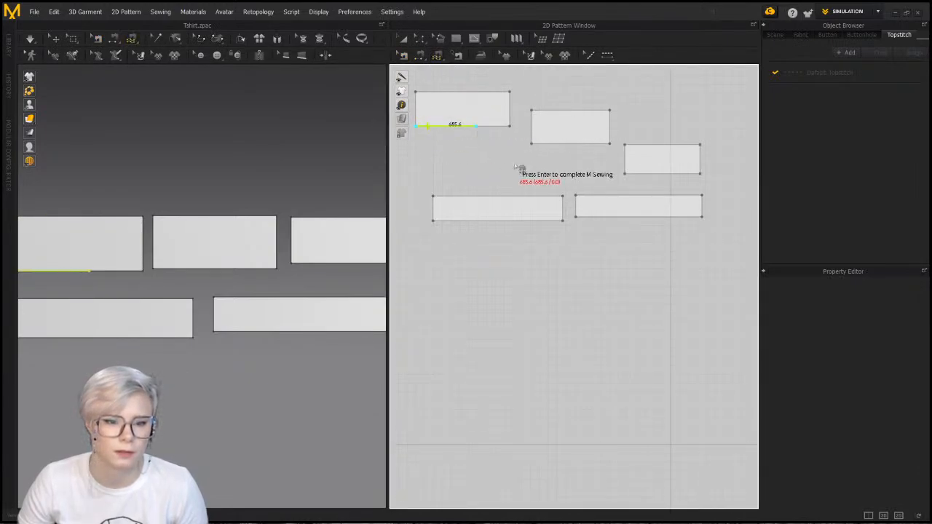
click(533, 143)
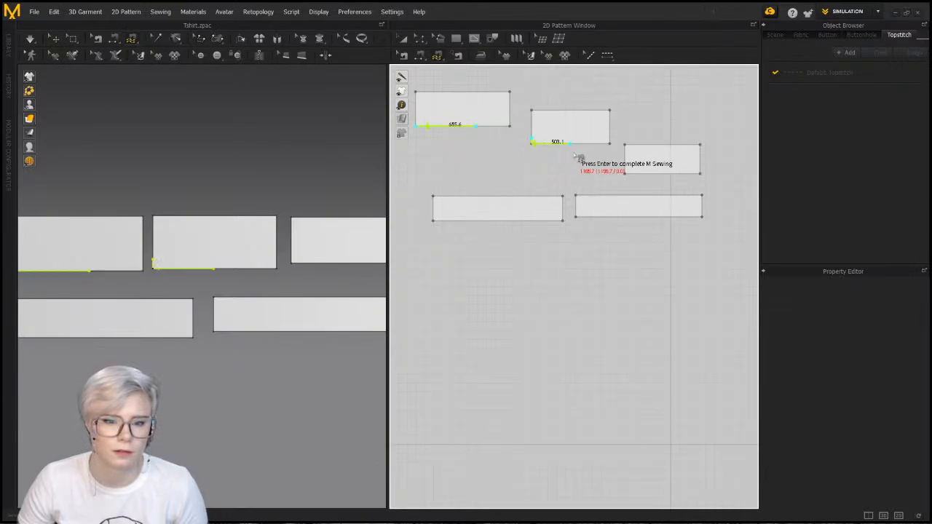
click(628, 175)
click(670, 173)
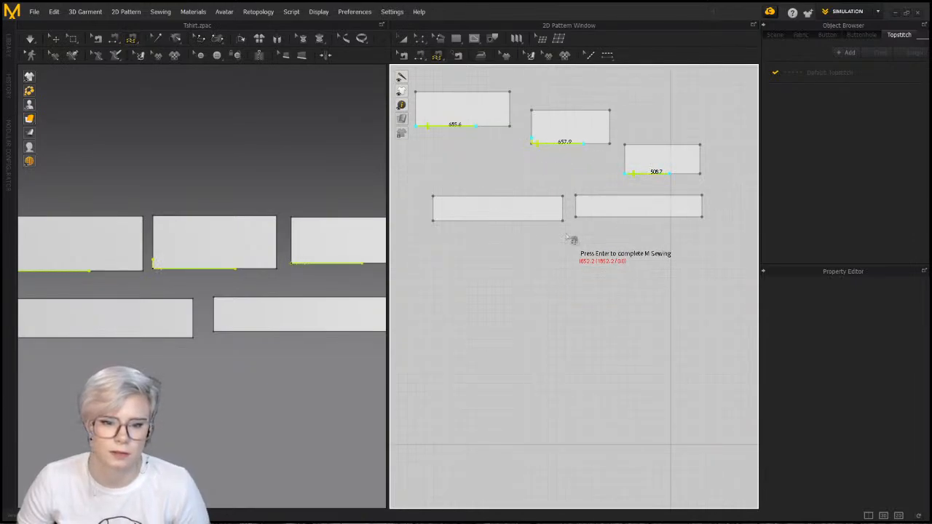
key(Return)
Complete the M:N free seam with partial stretches along the top edges of the two lower rectangles as the N side
click(431, 199)
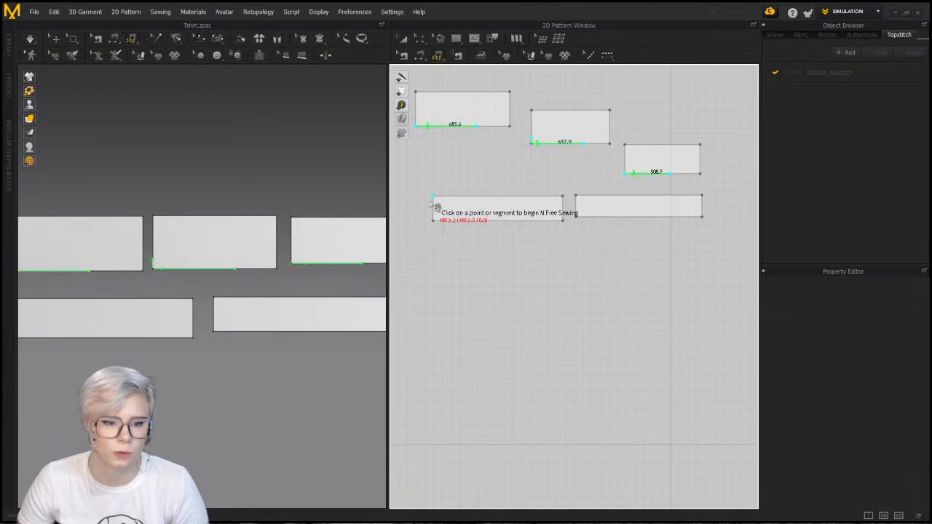
click(520, 208)
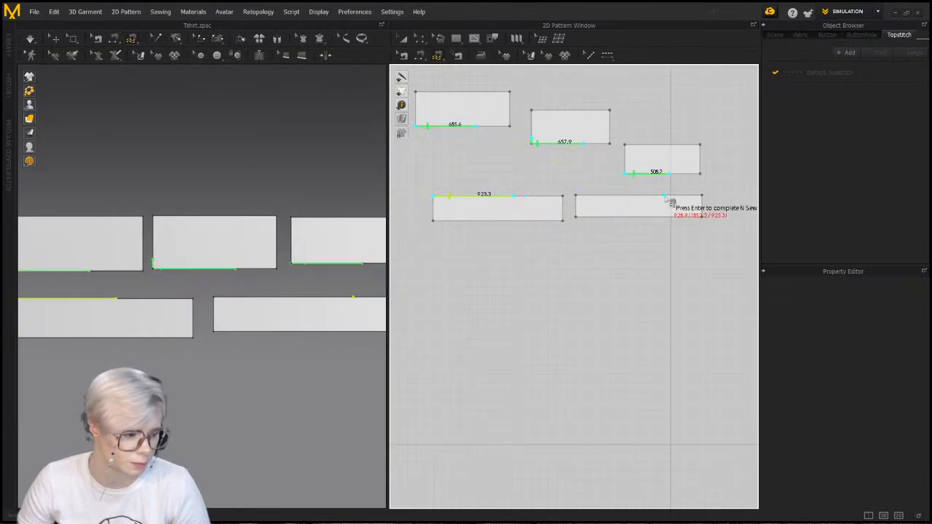
click(586, 201)
click(661, 204)
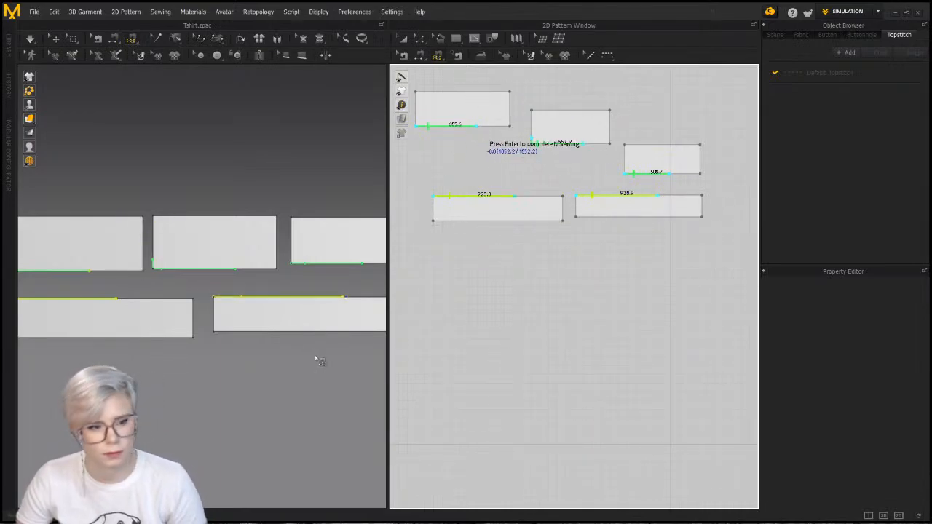
key(Return)
scroll(177, 245, down, 2)
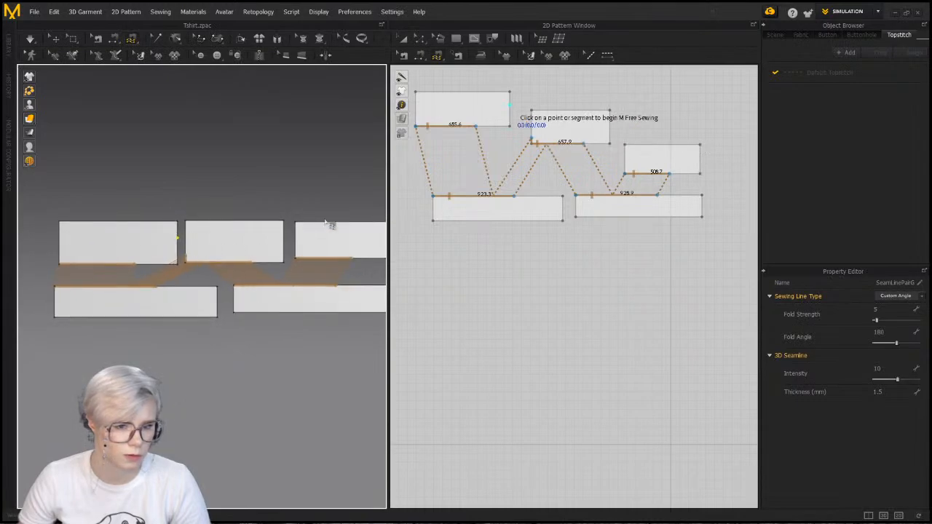
Slide the seam segment on the middle upper rectangle to start at its lower corner, and delete the whole M:N seam
key(b)
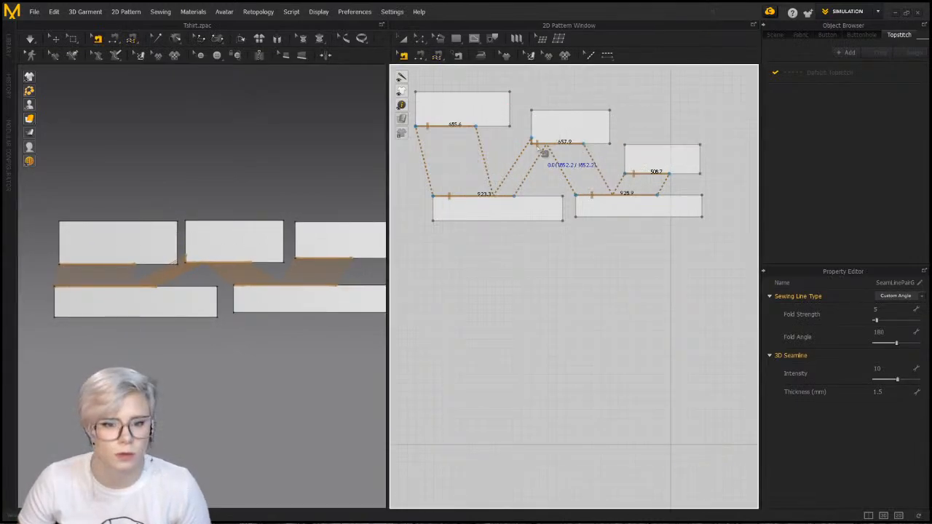
mouse_move(539, 142)
mouse_down()
mouse_move(552, 144)
mouse_move(544, 142)
mouse_up()
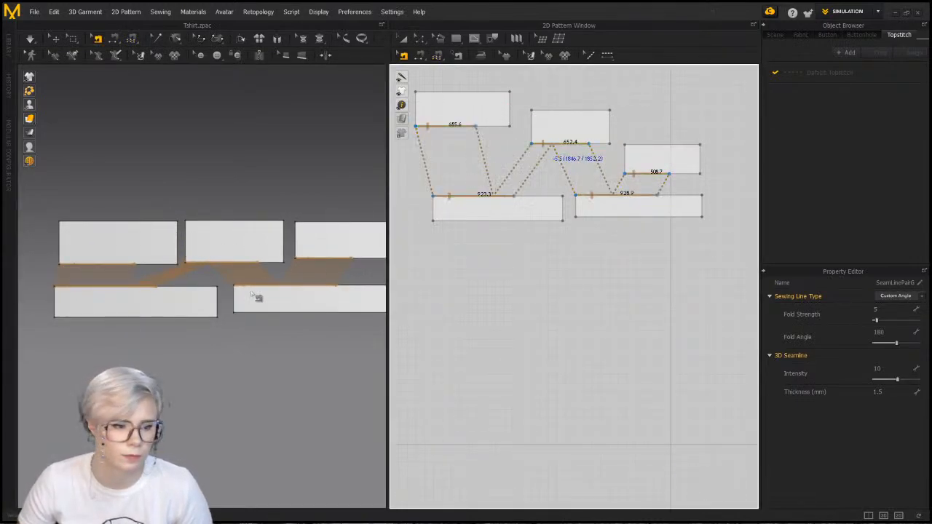
middle_drag(251, 292, 233, 269)
scroll(233, 271, up, 1)
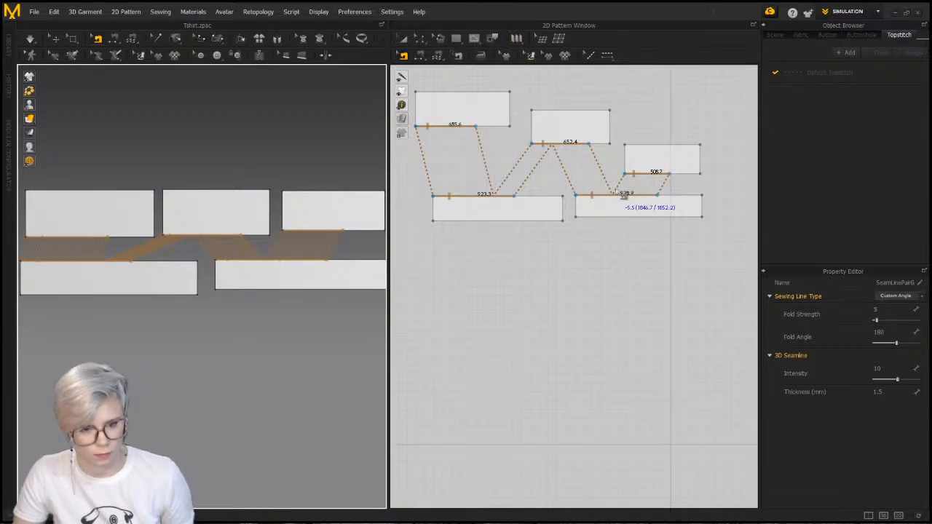
key(Delete)
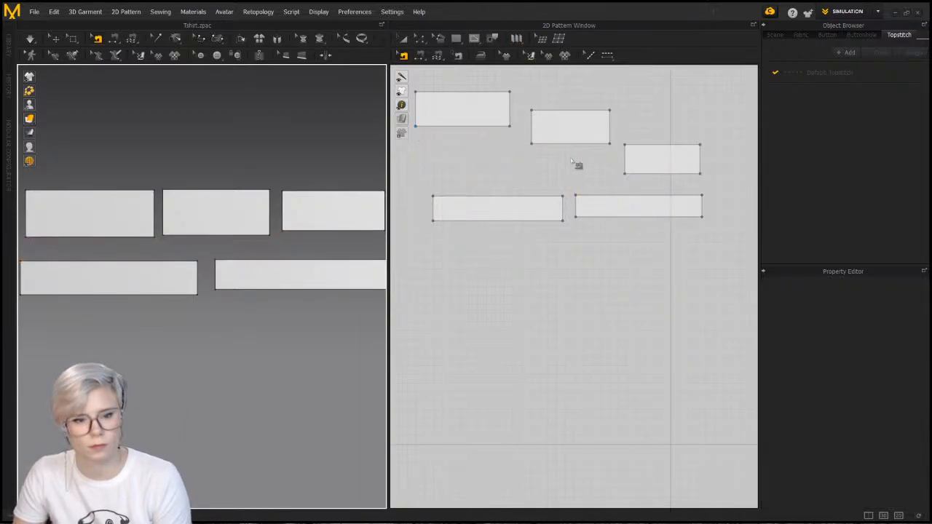
click(458, 57)
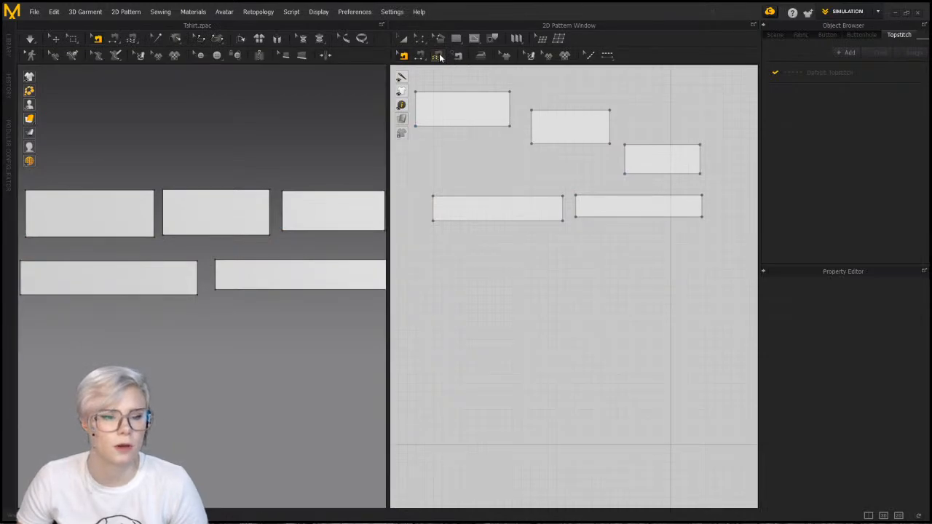
click(419, 131)
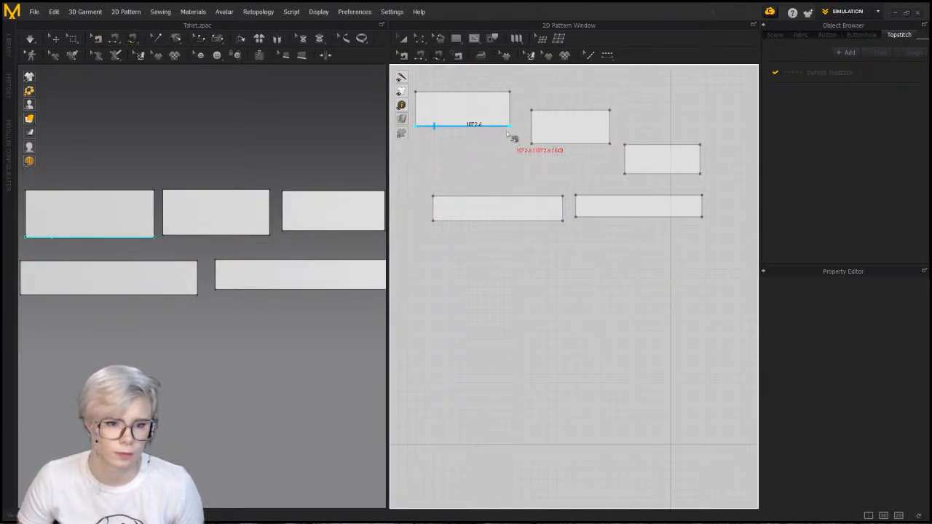
click(508, 133)
key(Return)
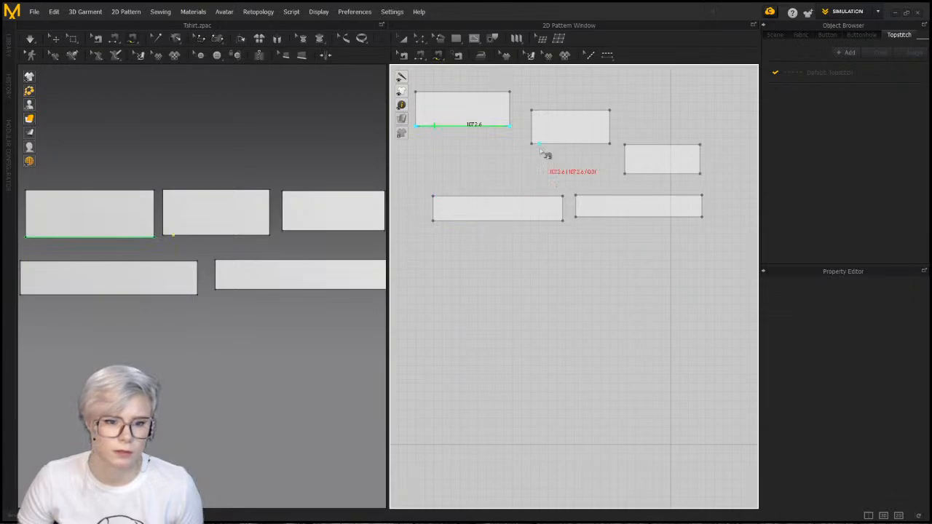
key(Escape)
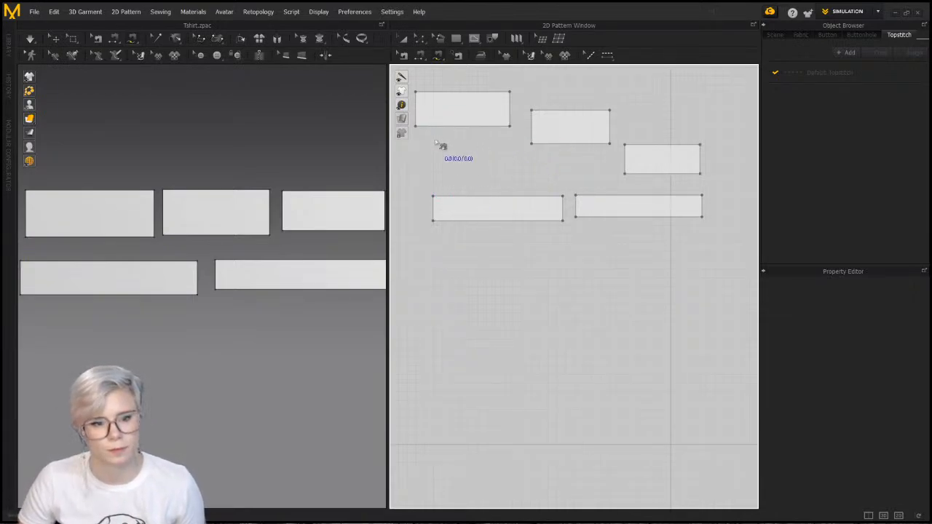
Free-sew most of the first upper rectangle's bottom edge to most of the middle one's bottom edge, and undo that seam
click(416, 126)
click(509, 126)
click(532, 143)
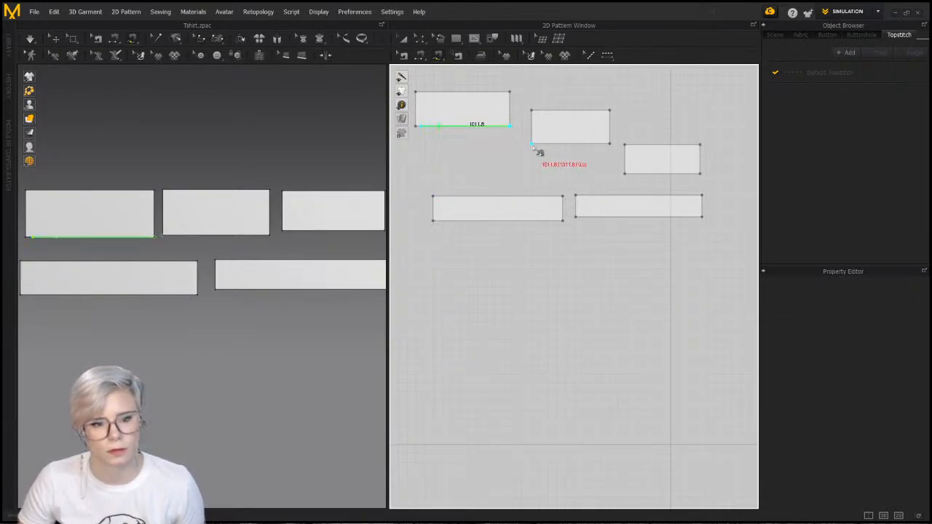
click(602, 148)
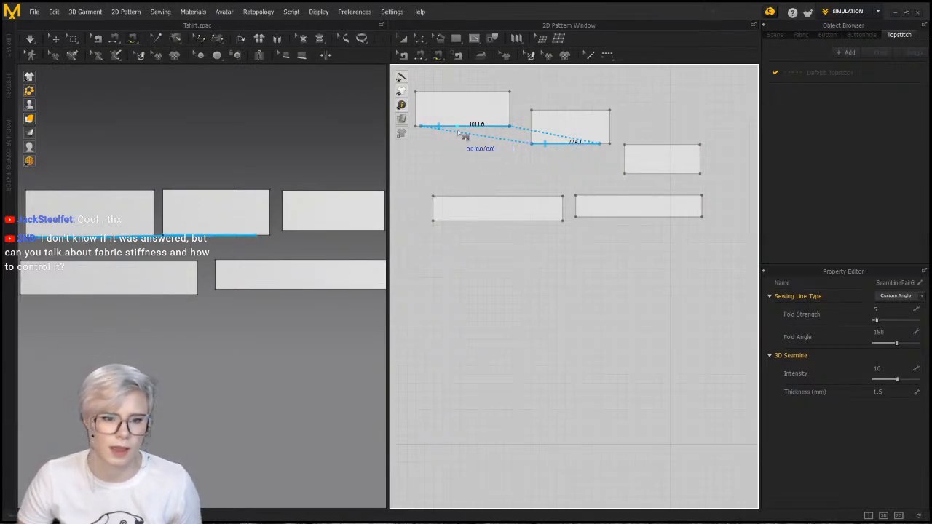
key(ctrl+z)
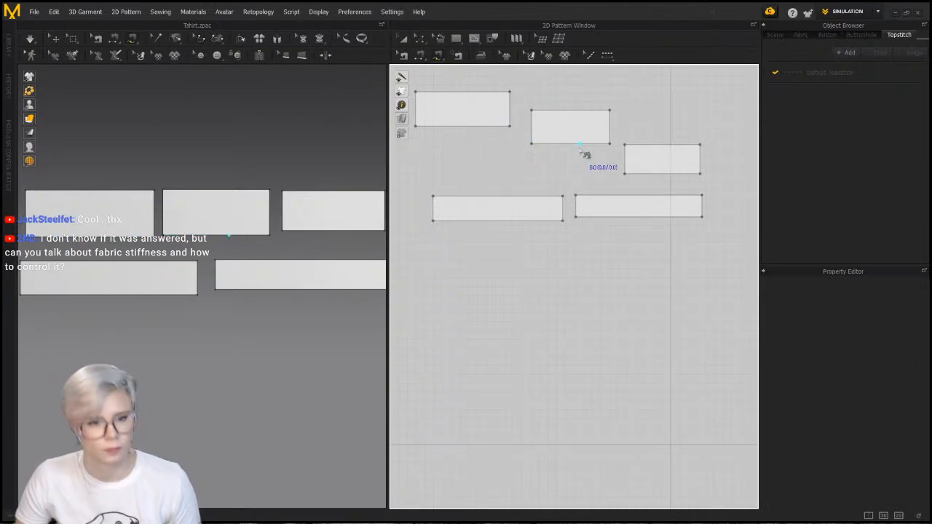
With M:N Segment Sewing, set the full bottom edges of the three upper rectangles as the M side
click(420, 55)
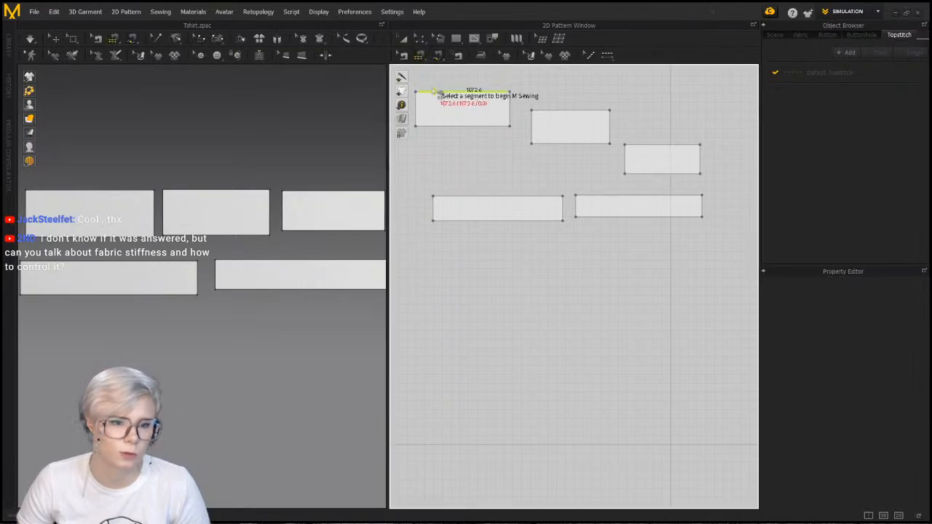
click(450, 134)
click(548, 145)
click(659, 179)
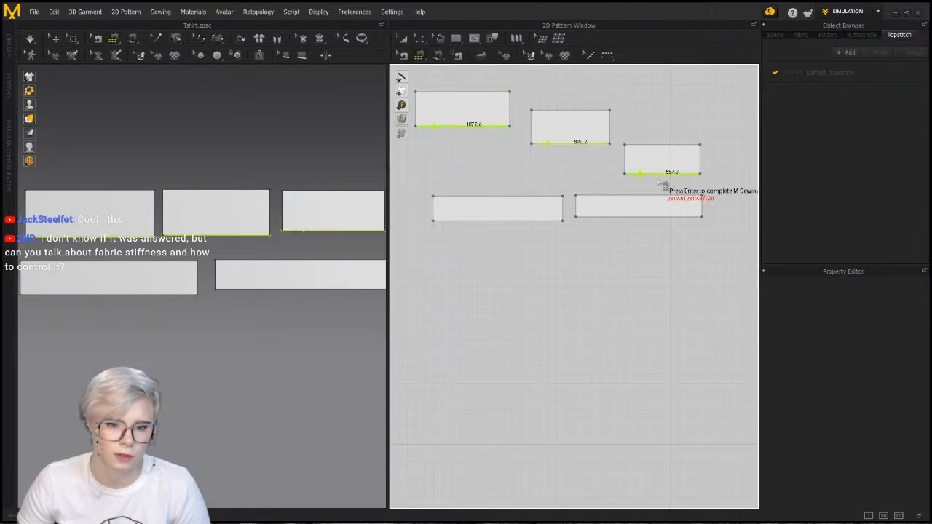
key(Return)
Complete the M:N segment seam with the full top edges of both lower rectangles, and undo that seam
click(477, 203)
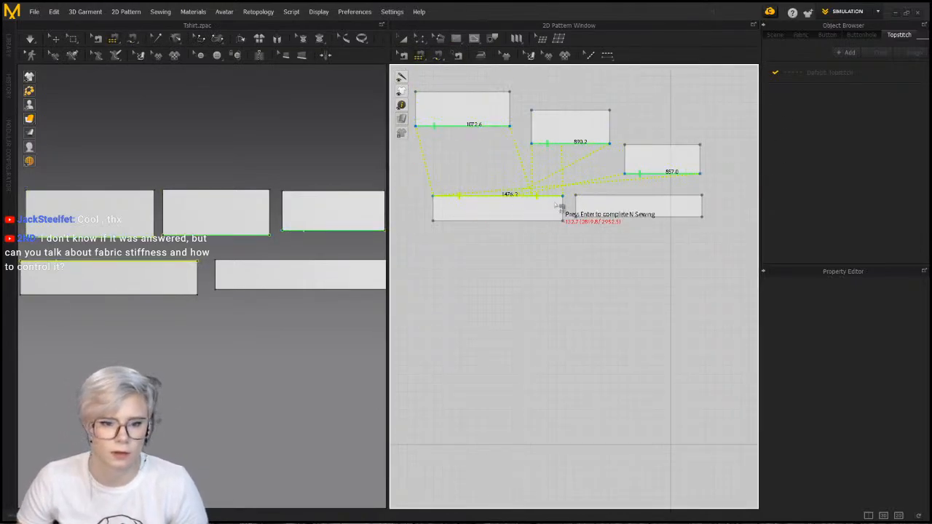
click(591, 211)
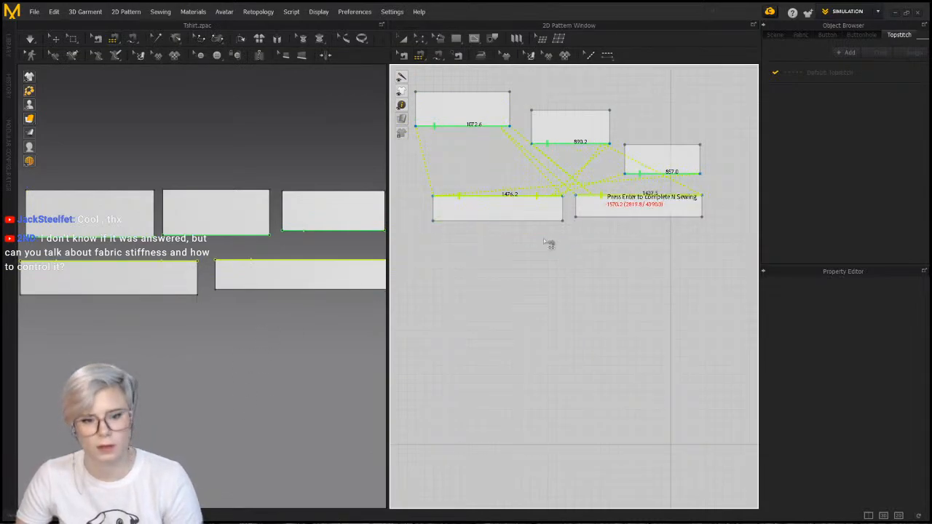
key(Return)
scroll(223, 261, down, 2)
middle_drag(223, 268, 219, 297)
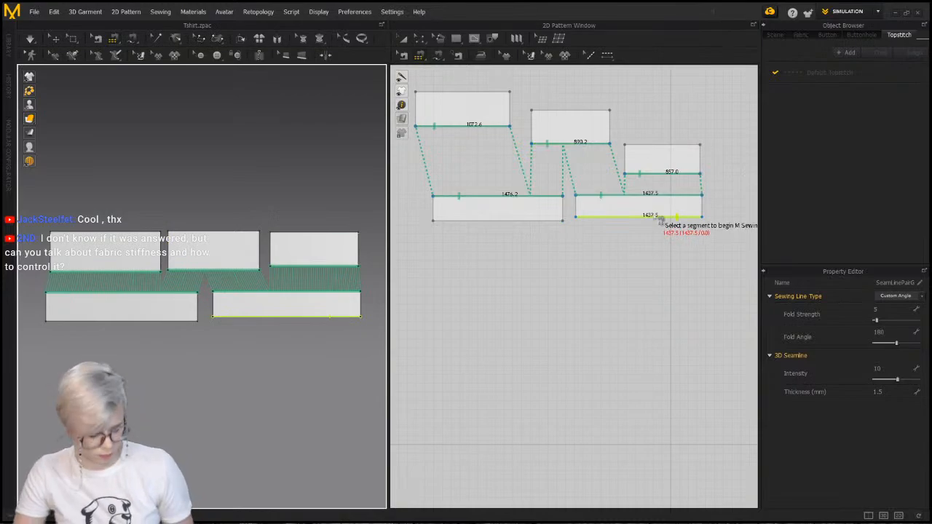
key(ctrl+z)
key(a)
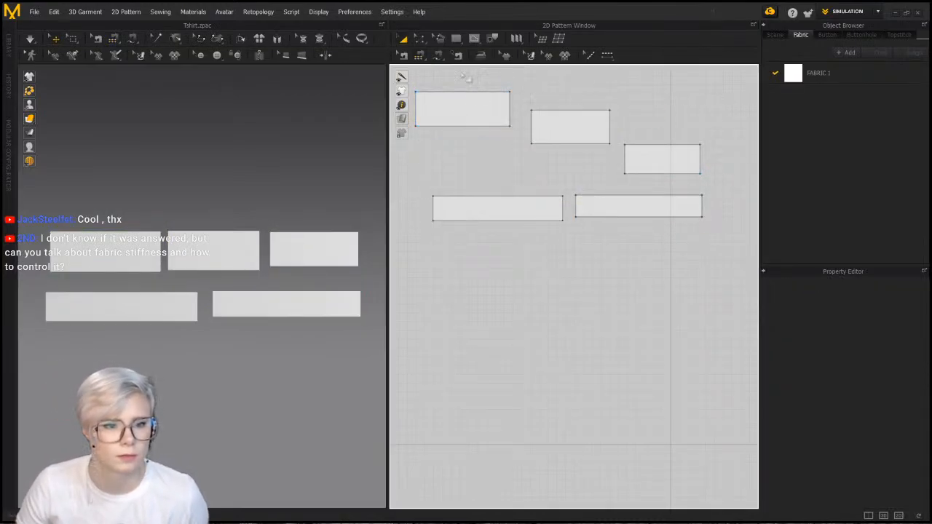
Free-sew a path along one side, the bottom and the other side of the first upper rectangle to matching paths on the other two
click(439, 58)
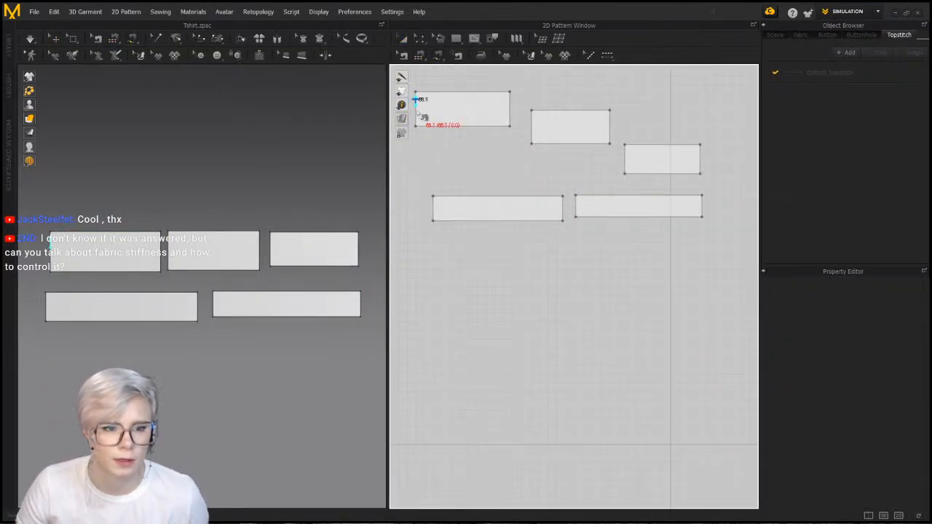
click(528, 128)
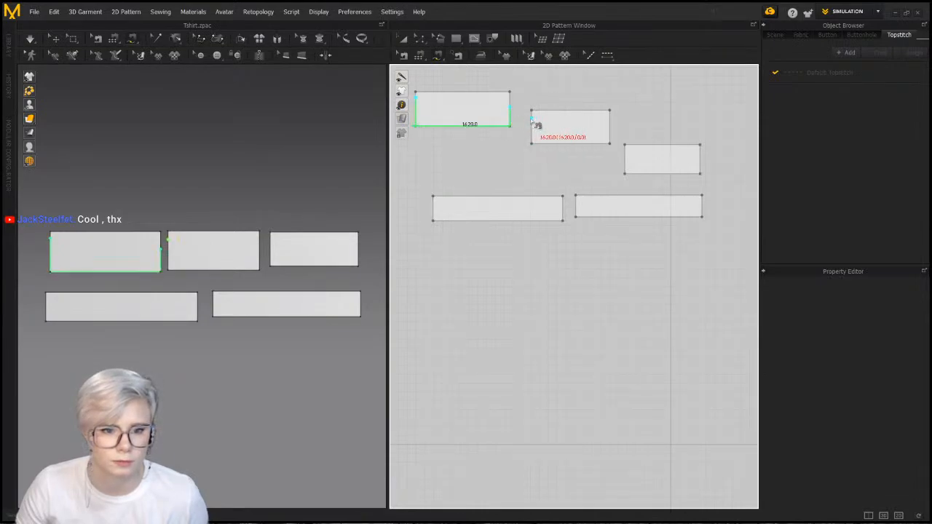
click(610, 144)
click(624, 146)
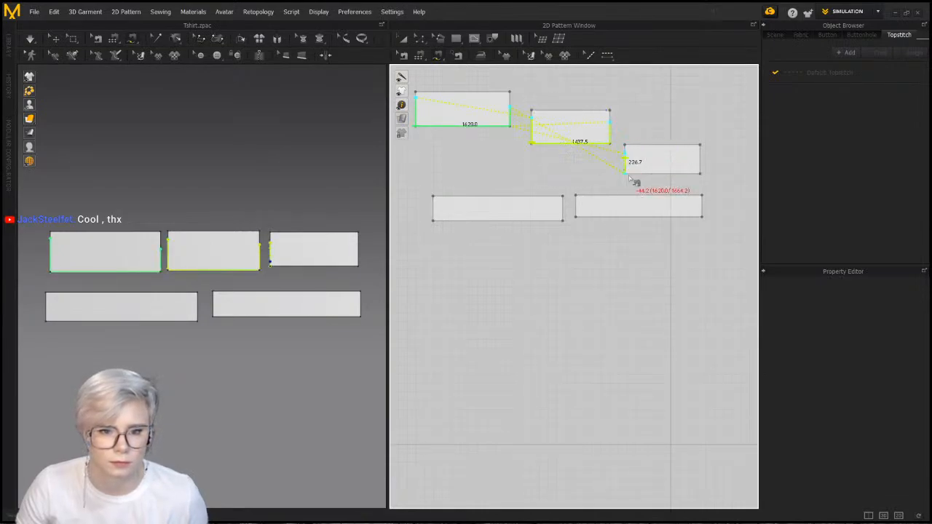
click(703, 160)
key(Return)
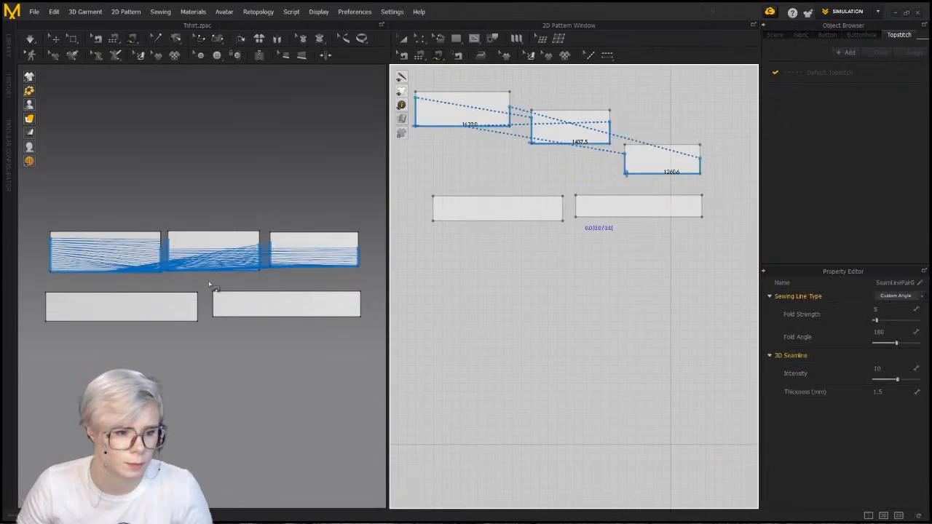
Move the first upper rectangle upward and the middle one below it in the 3D view to spread out the seam connections
key(q)
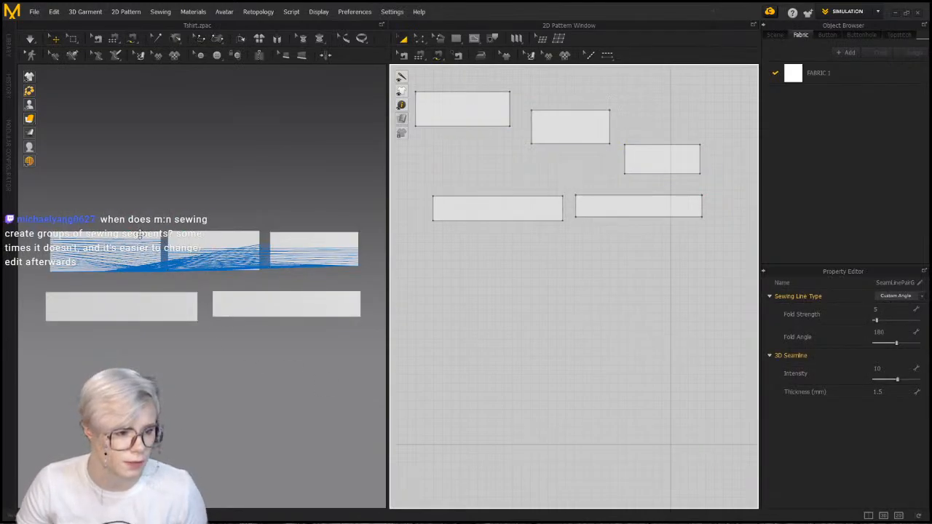
drag(139, 235, 124, 197)
drag(207, 247, 71, 314)
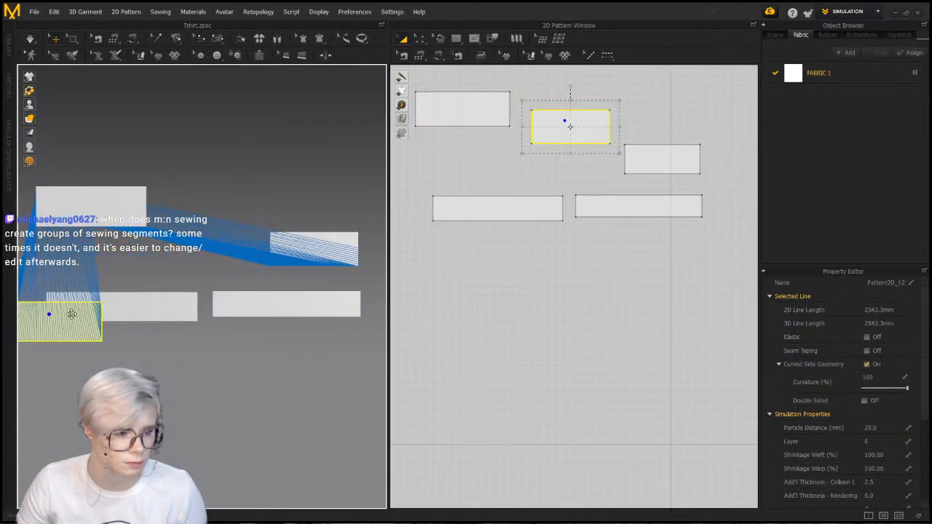
Move the third upper rectangle slightly down toward the other pieces in the 3D view
mouse_move(348, 244)
mouse_down()
mouse_move(356, 254)
mouse_move(334, 253)
mouse_up()
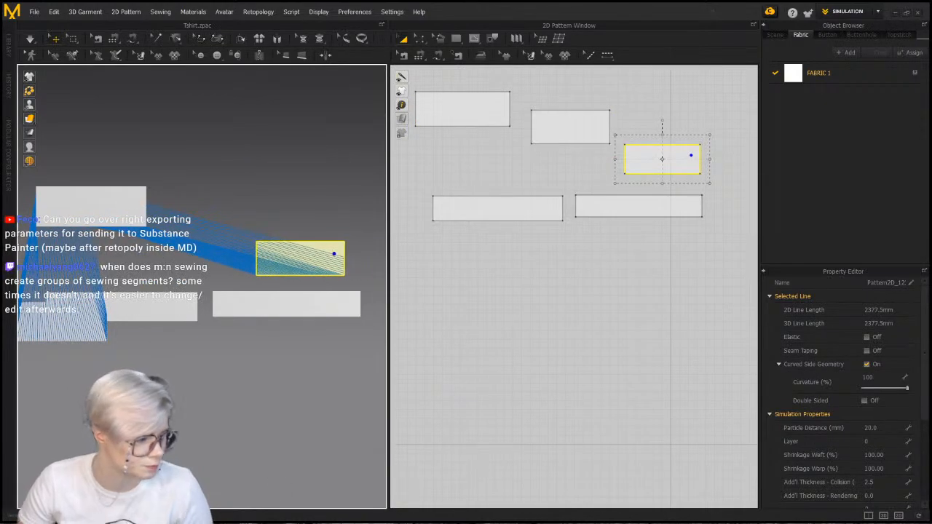
scroll(663, 241, down, 2)
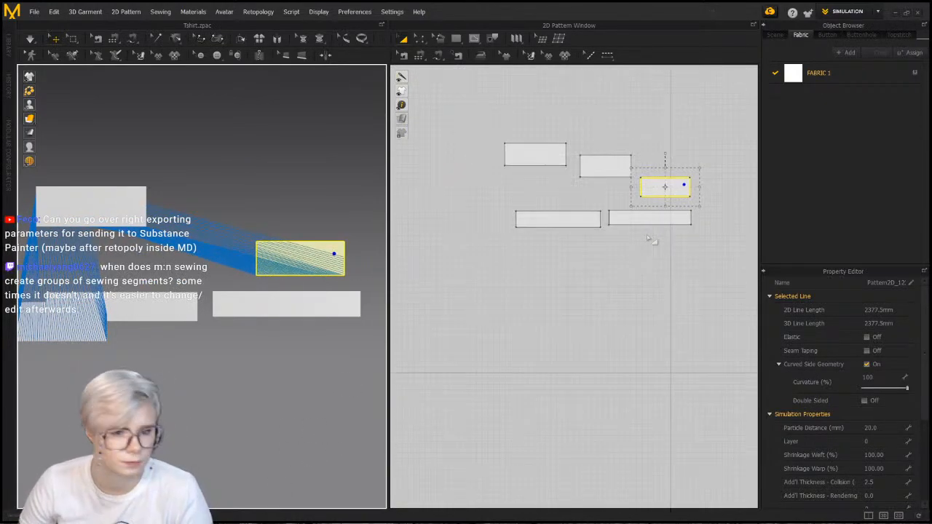
Delete all five rectangles and undo the deletion
drag(489, 104, 741, 290)
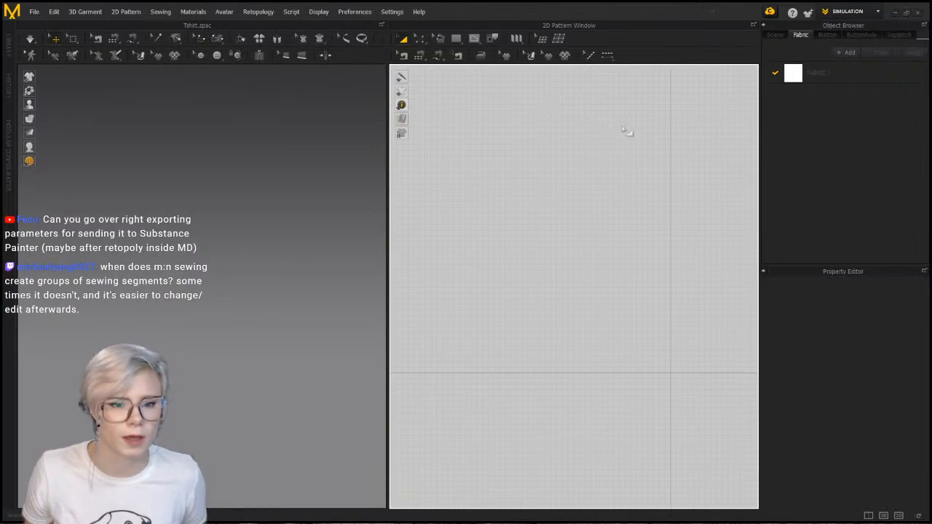
key(ctrl+z)
middle_drag(583, 159, 576, 180)
scroll(573, 179, up, 4)
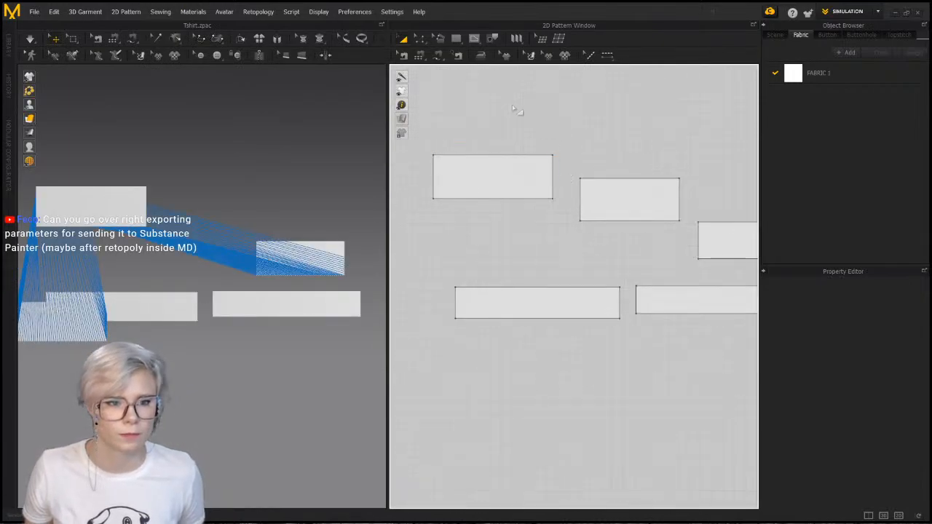
Delete all existing seams from the rectangles while keeping the pattern pieces
click(439, 56)
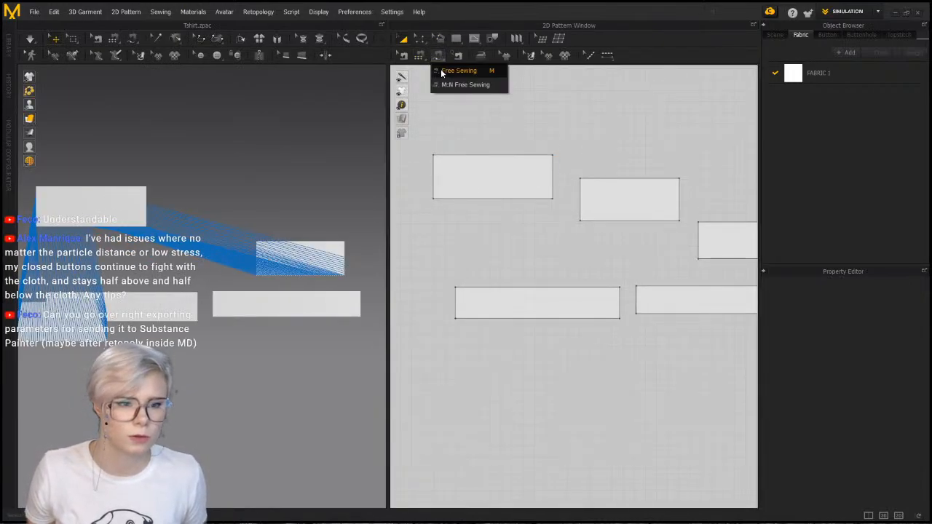
click(447, 85)
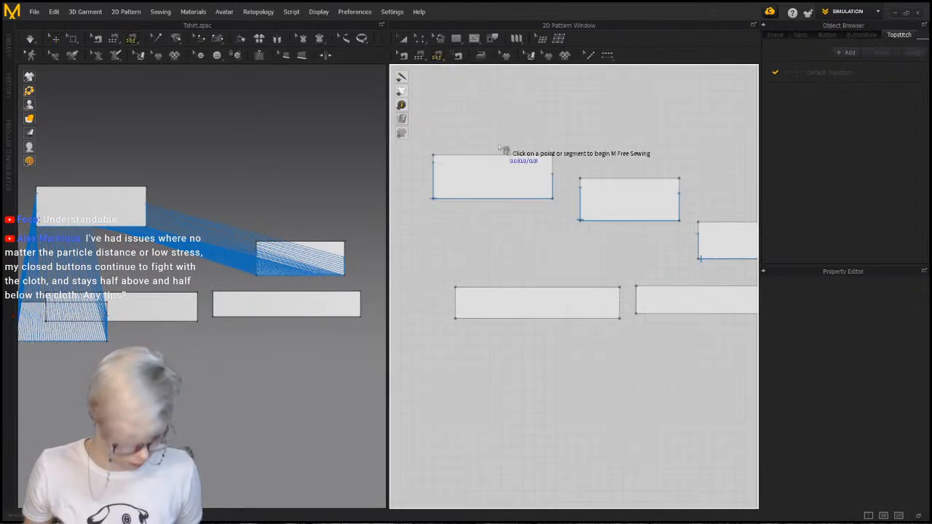
key(b)
key(ctrl+a)
key(Delete)
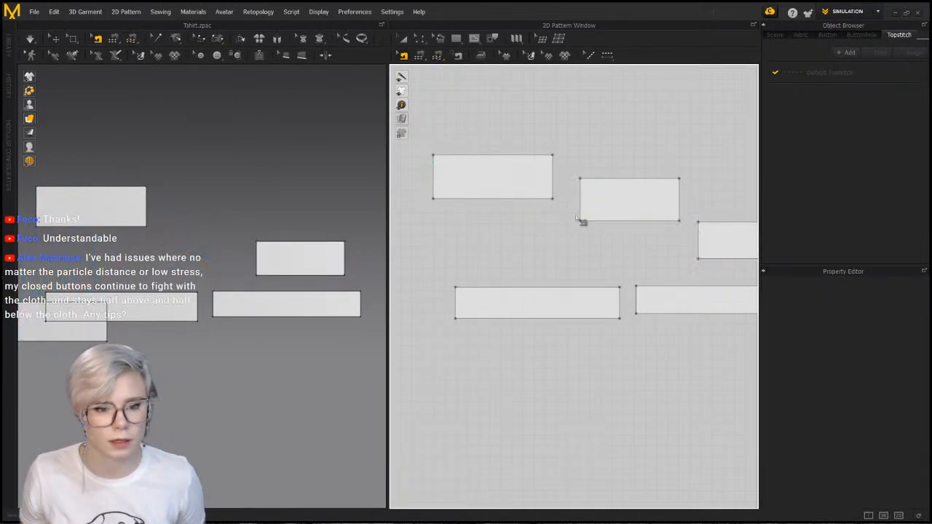
With M:N Free Sewing, set the bottom edges of the three upper rectangles as the M side, about 1019, 890 and 857 mm
right_drag(598, 230, 529, 210)
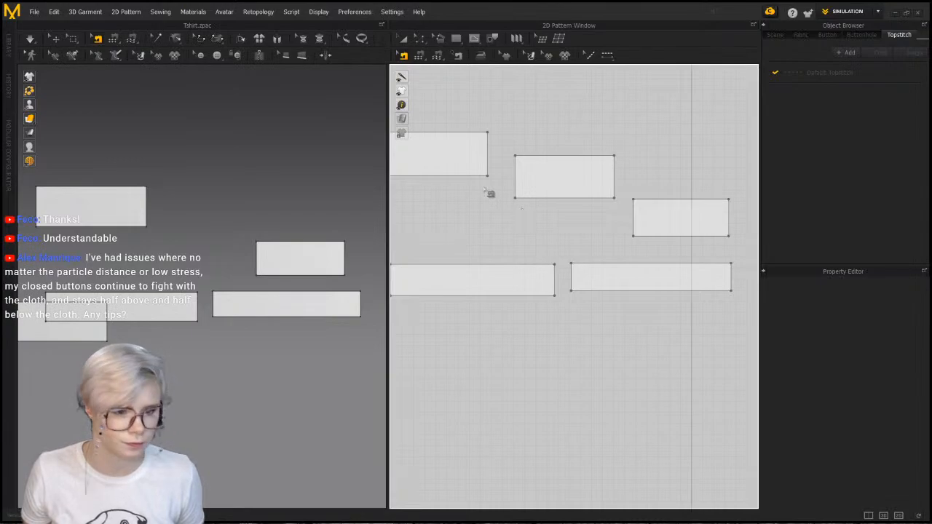
middle_drag(544, 205, 583, 211)
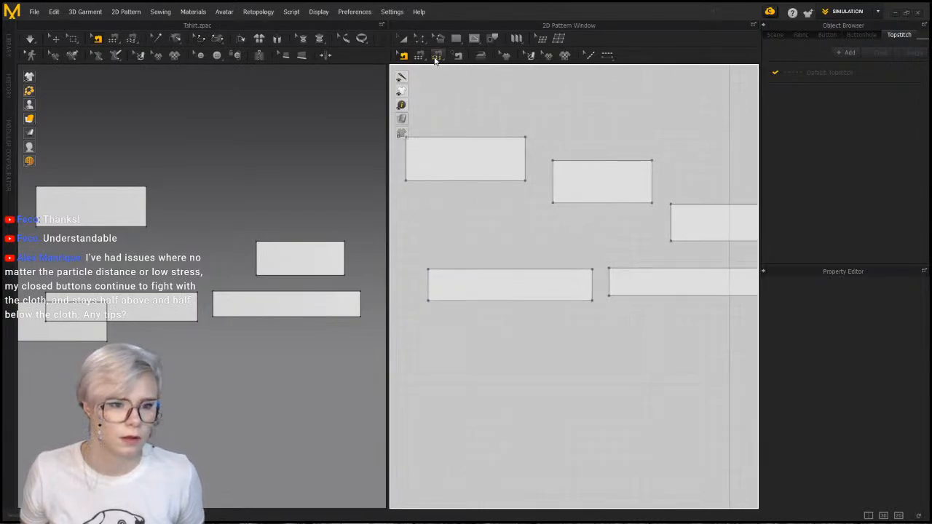
click(435, 60)
click(459, 81)
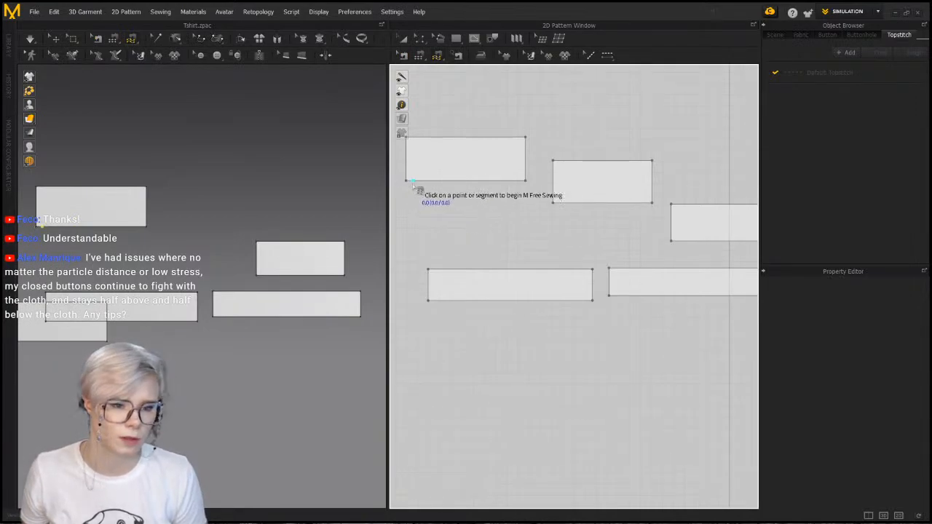
click(522, 181)
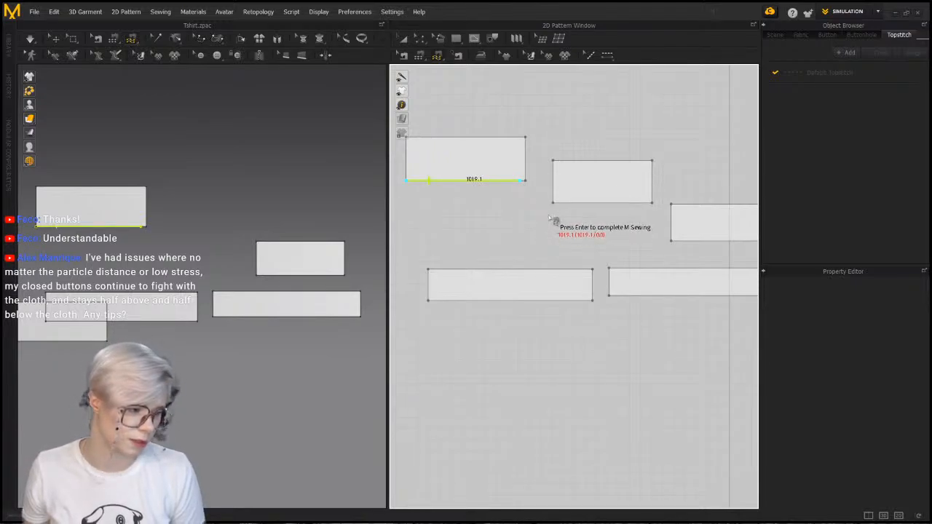
click(652, 203)
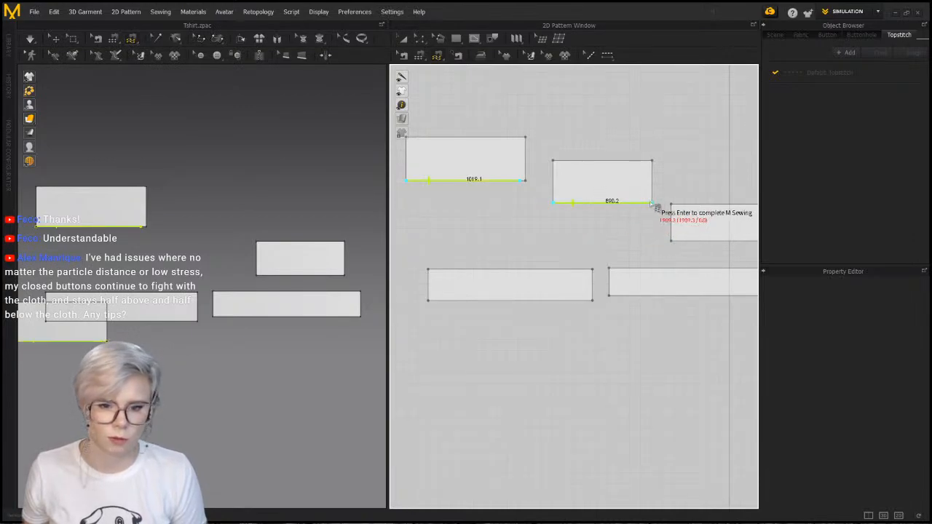
scroll(655, 219, down, 1)
middle_drag(653, 245, 596, 243)
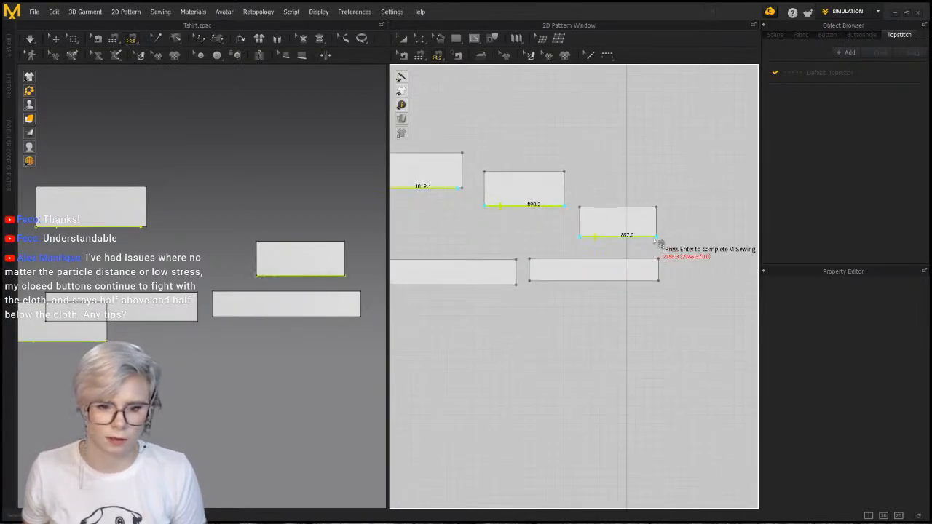
click(605, 236)
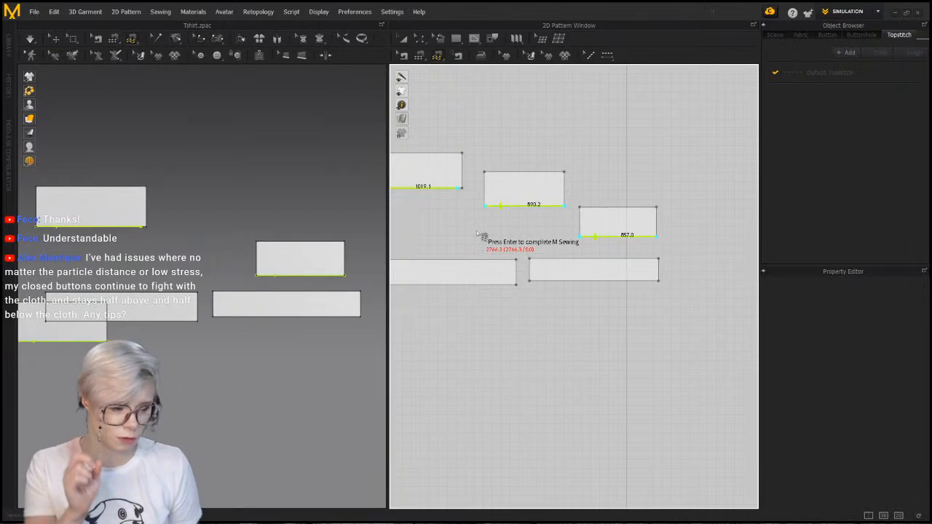
key(Return)
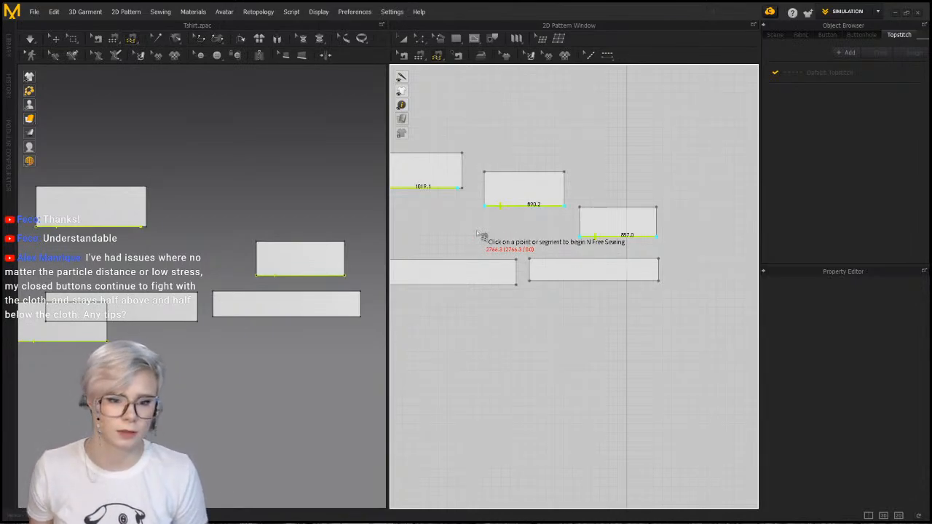
Complete the N side along the lower rectangles' top edges with about 1476 and 1290 mm, and undo the M:N seam
middle_drag(487, 219, 574, 191)
middle_drag(653, 209, 632, 209)
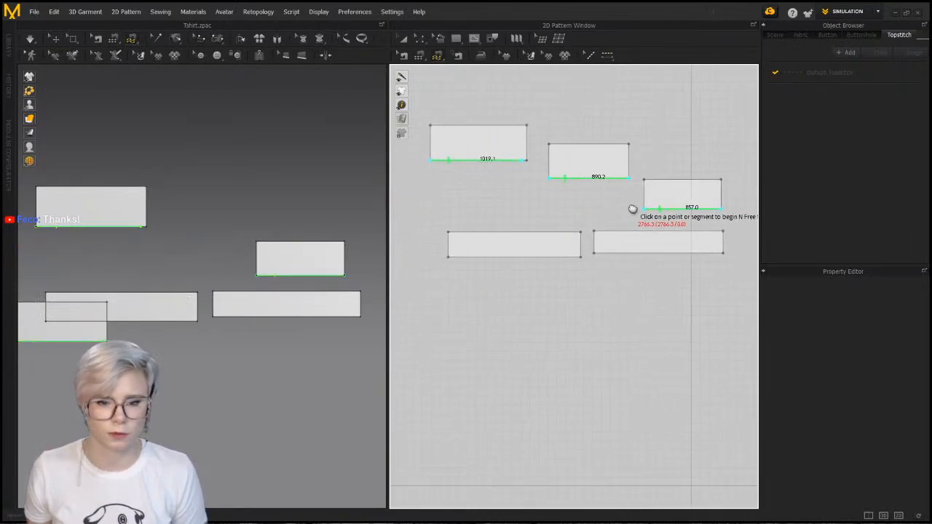
click(448, 232)
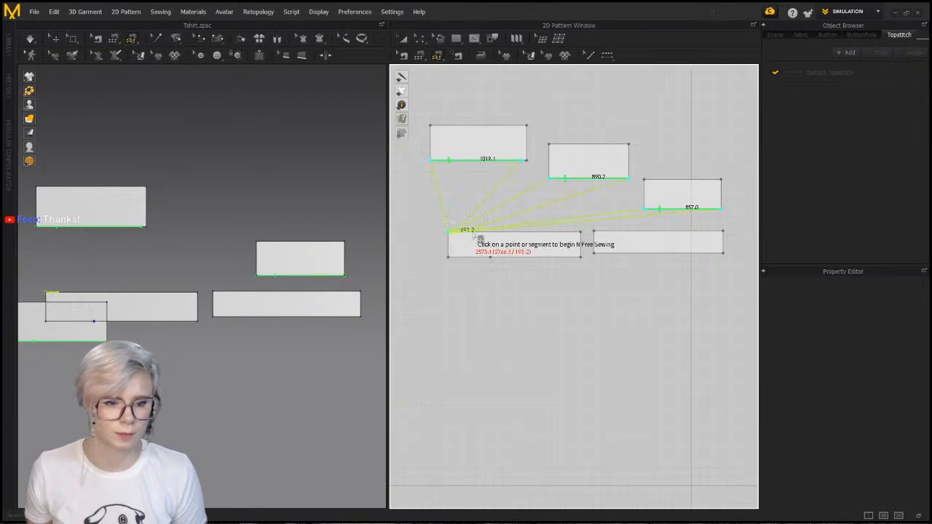
click(591, 233)
scroll(587, 240, up, 2)
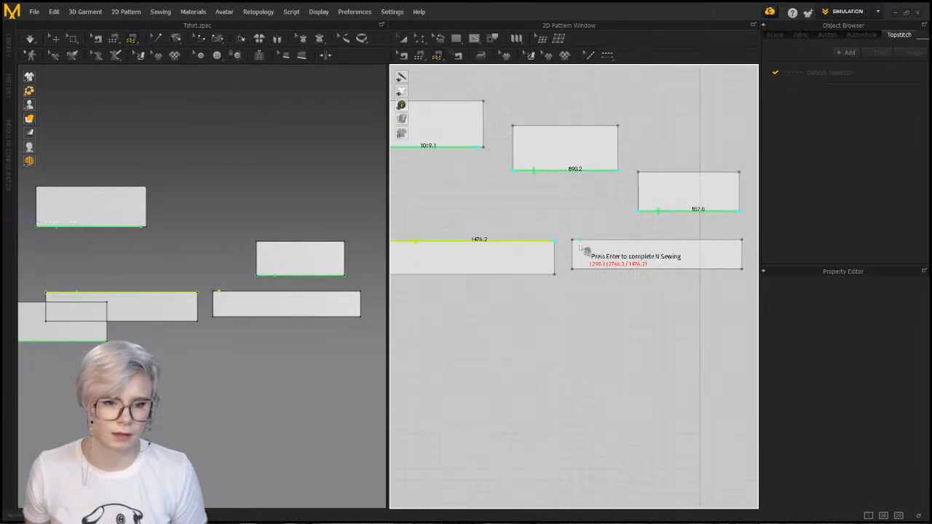
click(574, 241)
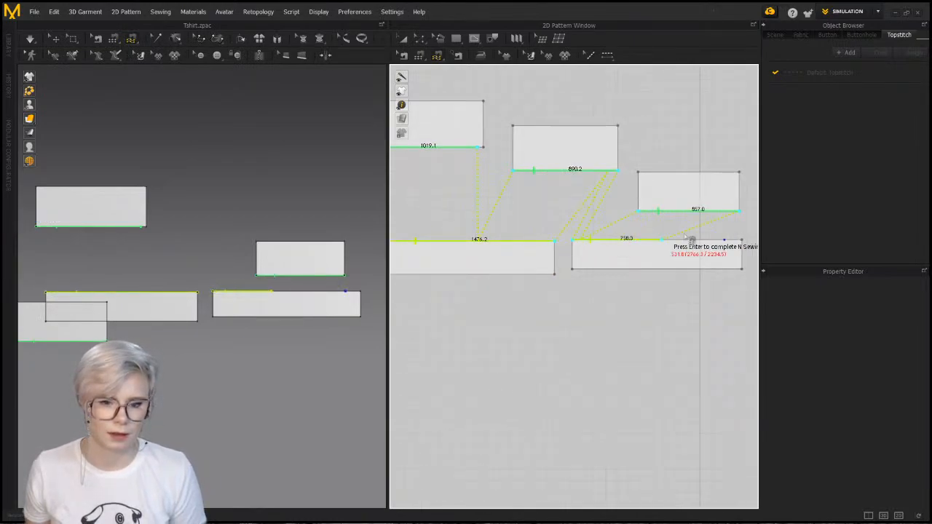
click(727, 241)
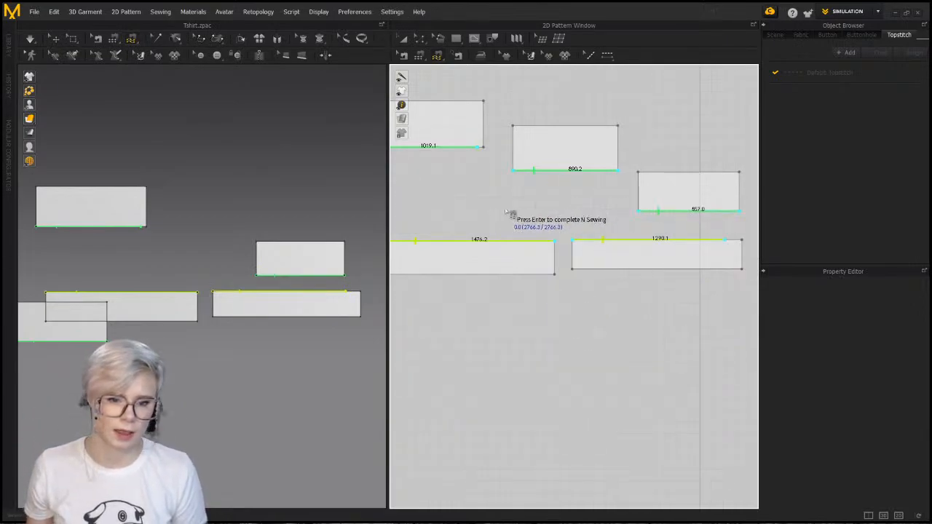
key(Return)
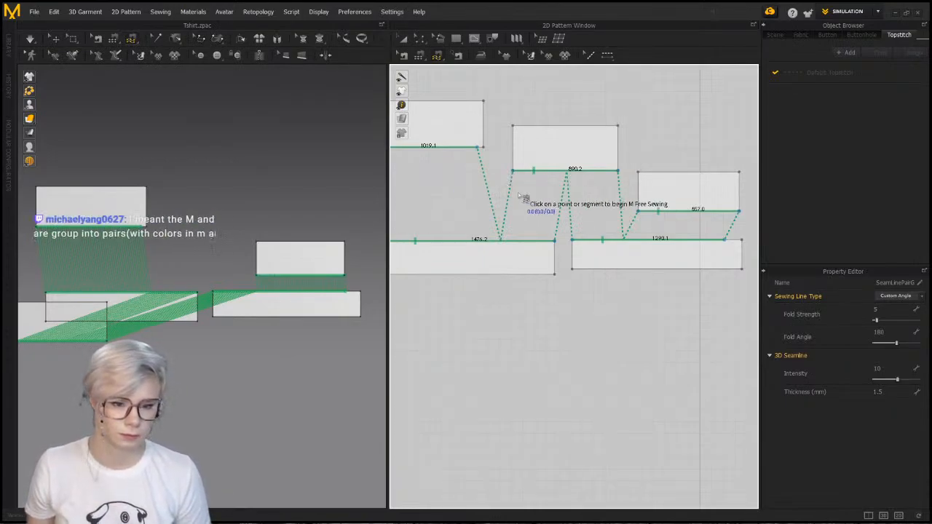
scroll(515, 208, down, 1)
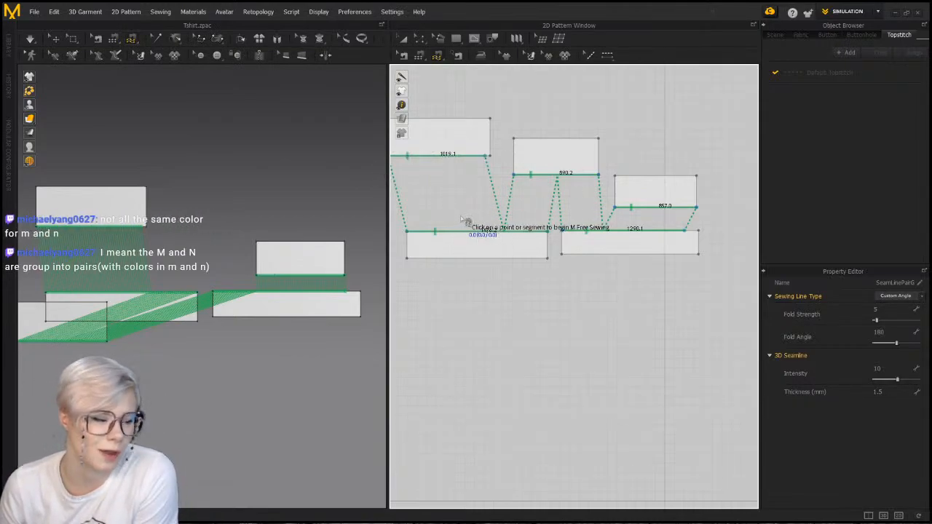
right_drag(460, 216, 490, 250)
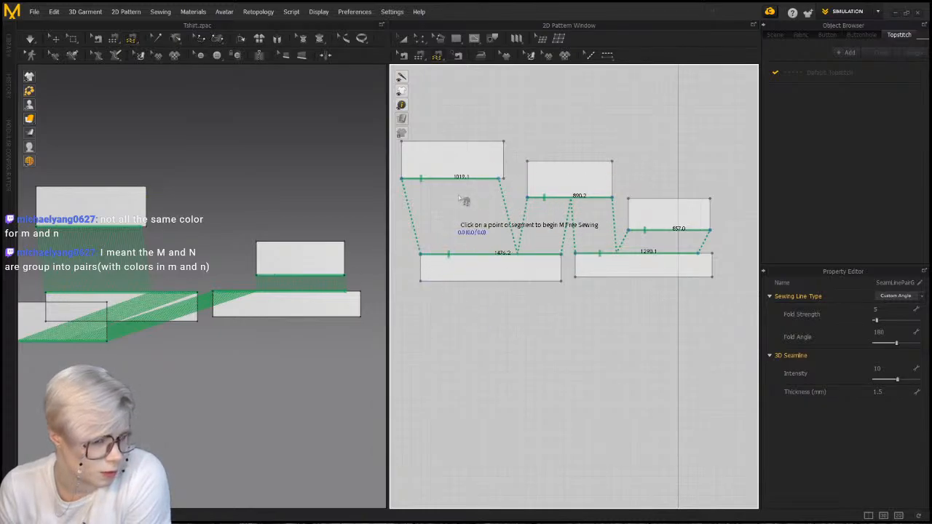
key(ctrl+z)
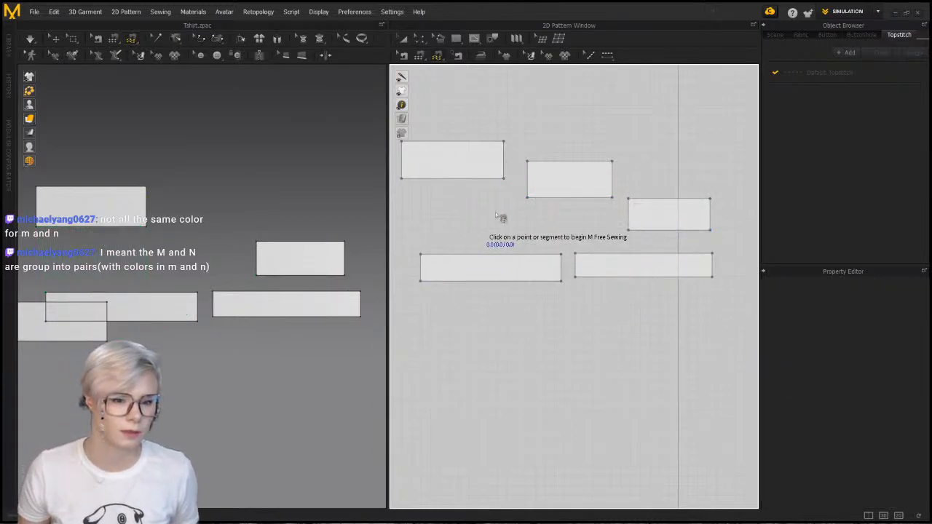
M:N free-sew about 871 mm of the first upper rectangle's bottom edge to an equal length on the first lower rectangle's top edge
click(402, 179)
click(486, 178)
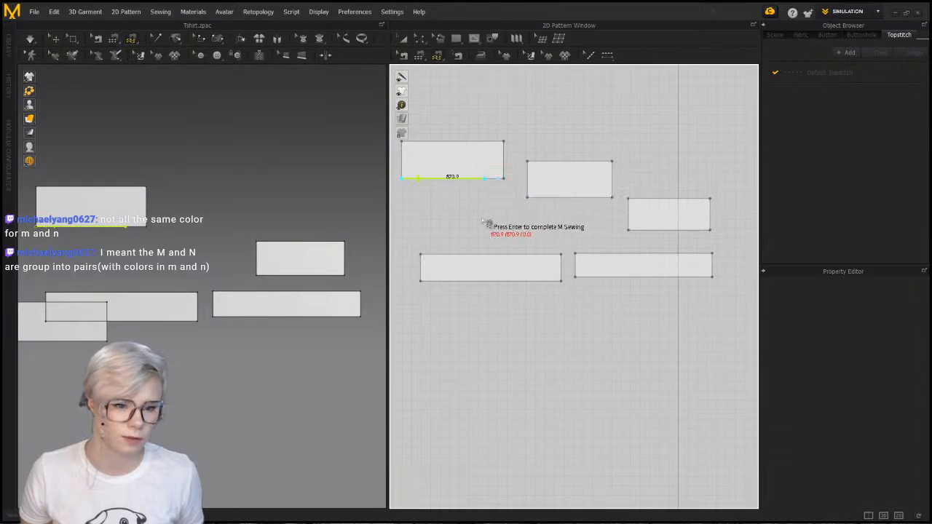
key(Return)
click(421, 254)
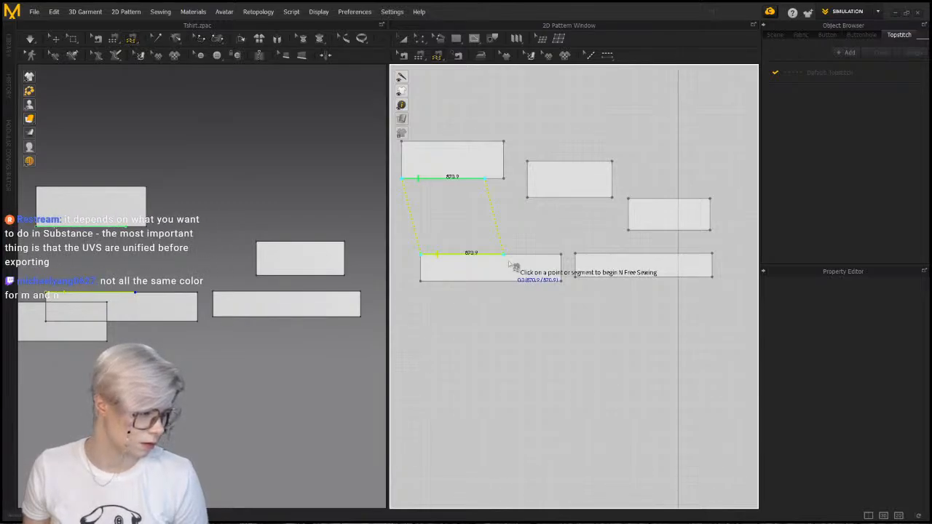
click(514, 269)
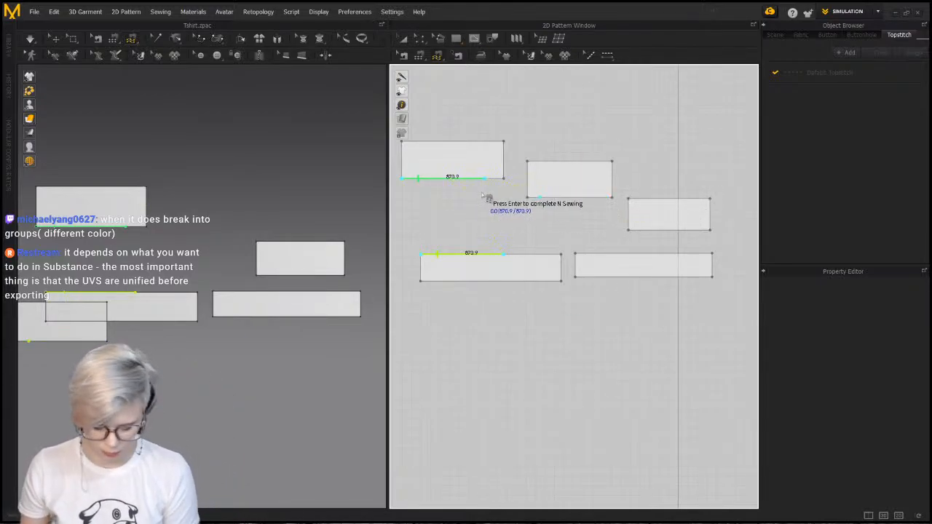
key(Return)
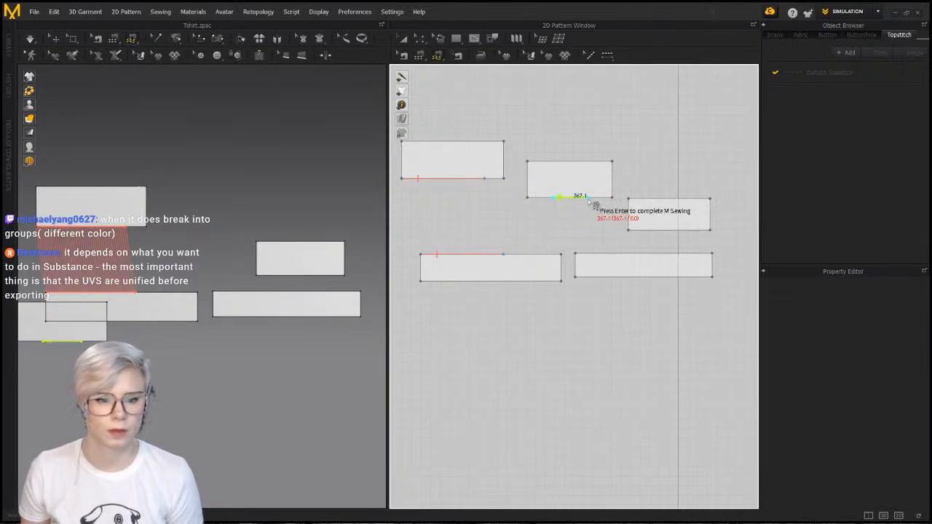
M:N free-sew about 367 mm of the middle upper rectangle's bottom edge to about 306 mm of the second lower rectangle's top edge
click(589, 198)
click(581, 253)
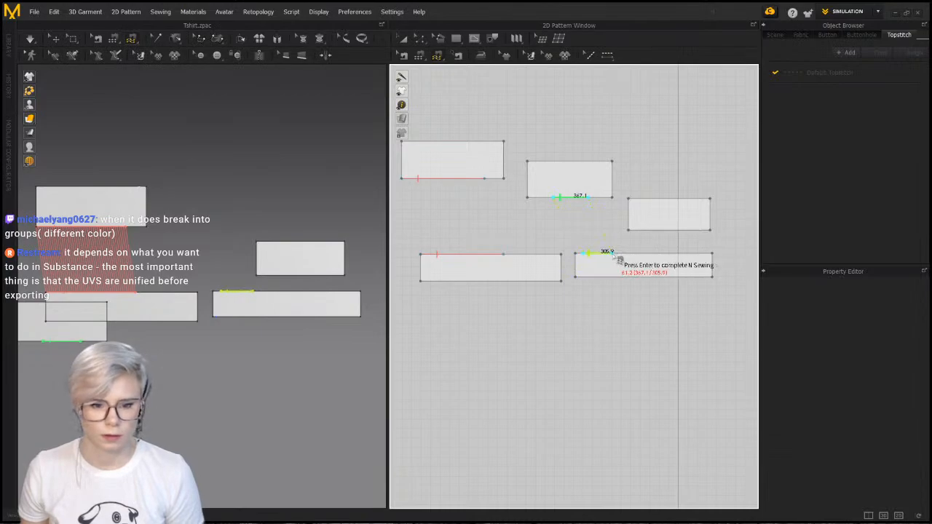
key(Return)
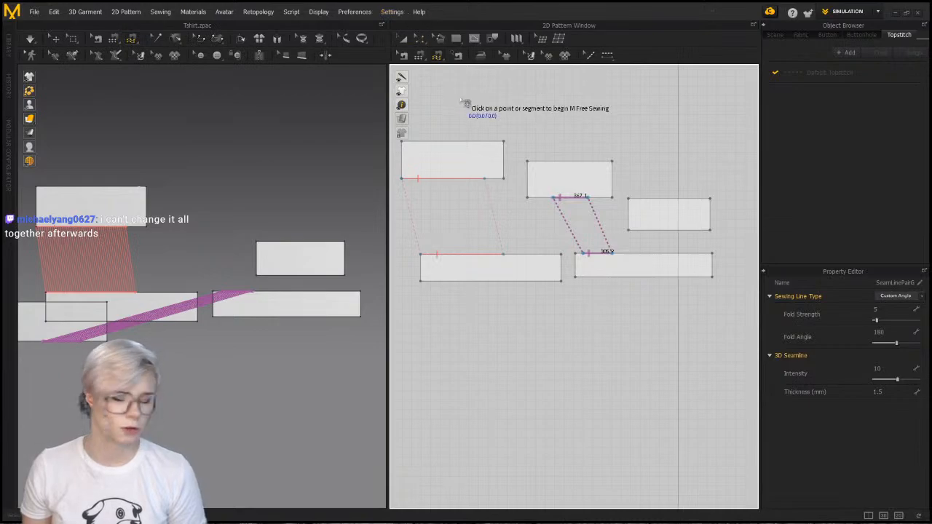
With Edit Sewing, slide the first seam's upper line along its rectangle and around the corner, undo the shift and deselect the seam
click(404, 57)
click(488, 198)
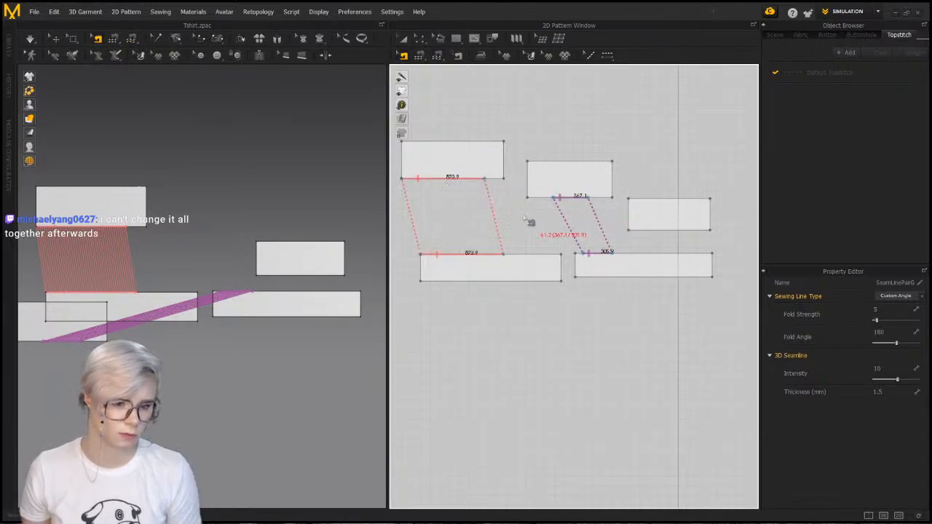
mouse_move(447, 178)
mouse_down()
mouse_move(485, 179)
mouse_move(433, 179)
mouse_up()
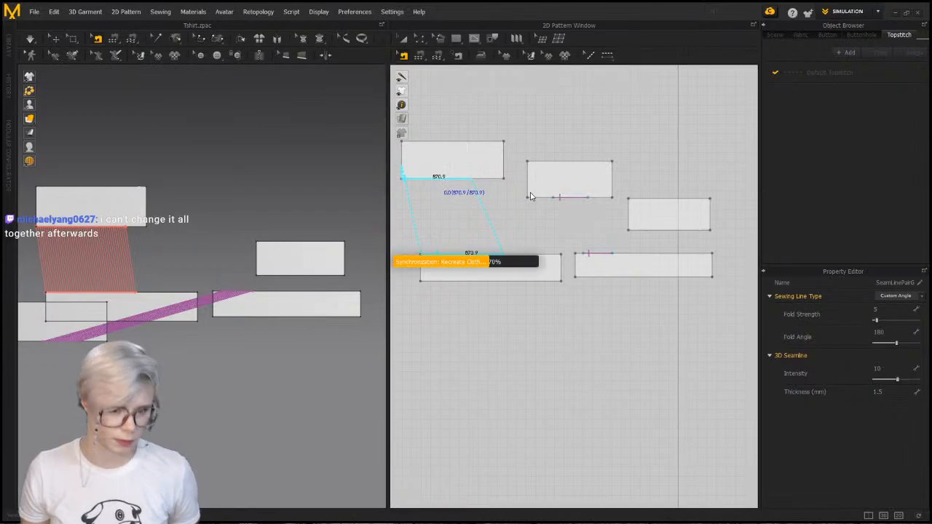
click(456, 179)
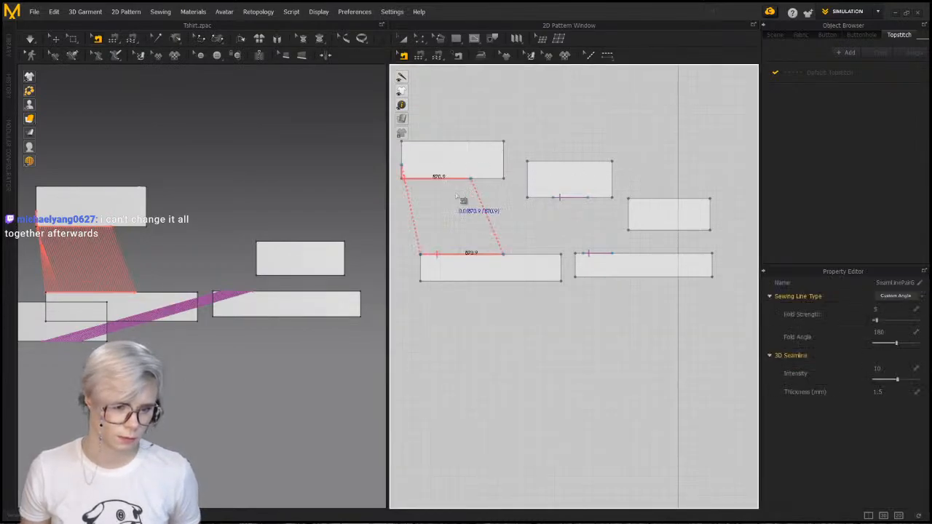
key(ctrl+z)
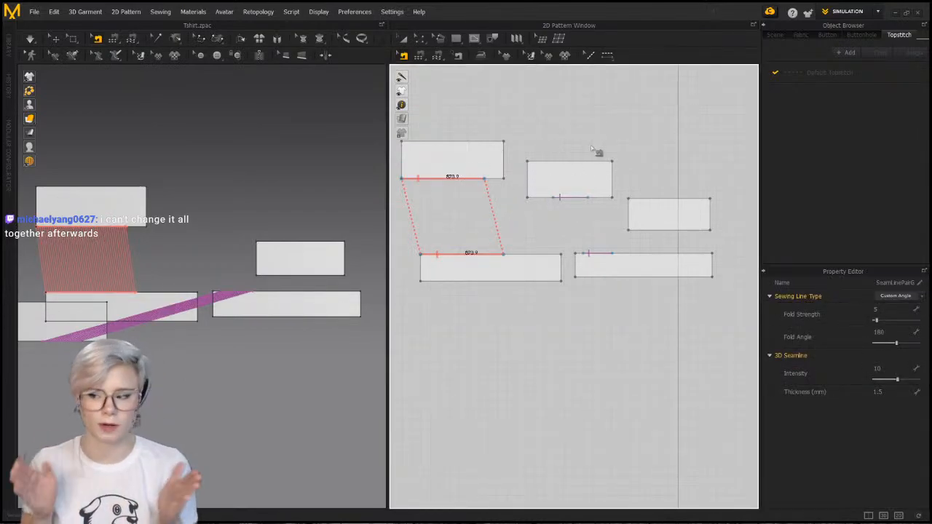
click(555, 96)
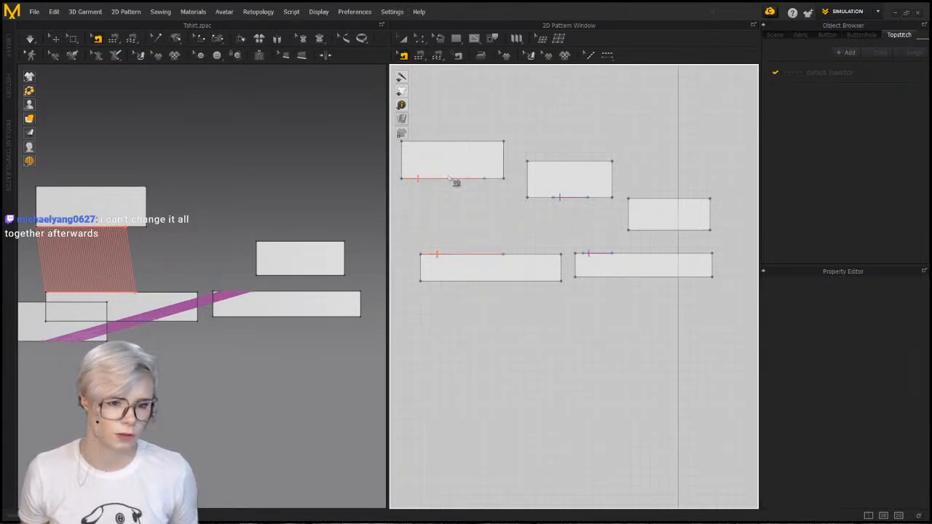
Slide the second seam's upper line along the middle upper rectangle's bottom edge with Edit Sewing and deselect the seam
click(449, 177)
drag(560, 200, 566, 201)
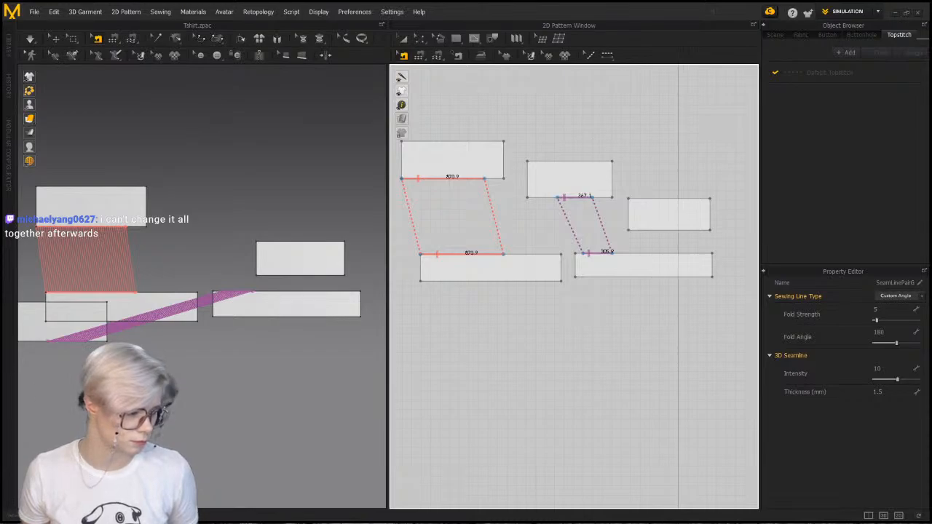
click(435, 348)
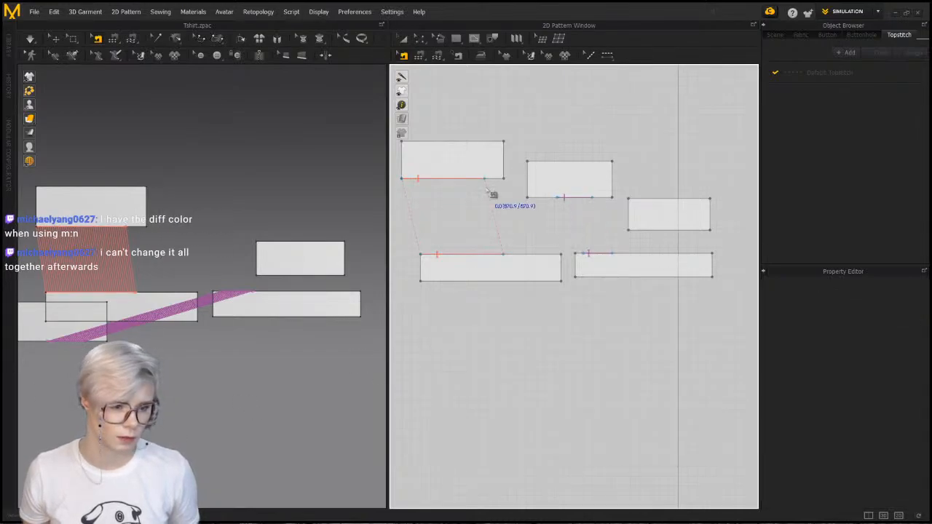
Delete the seam on the first upper rectangle and the seam on the middle upper rectangle
click(450, 180)
key(Delete)
click(578, 207)
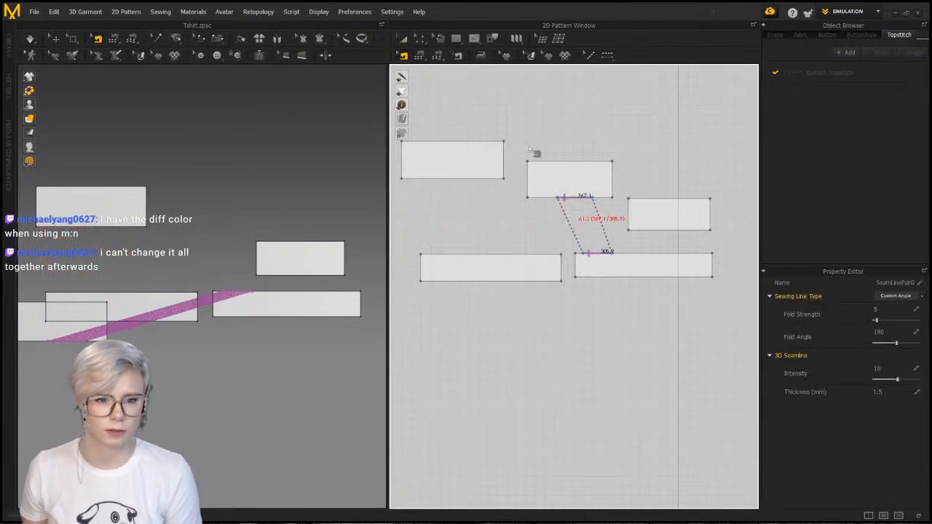
key(Delete)
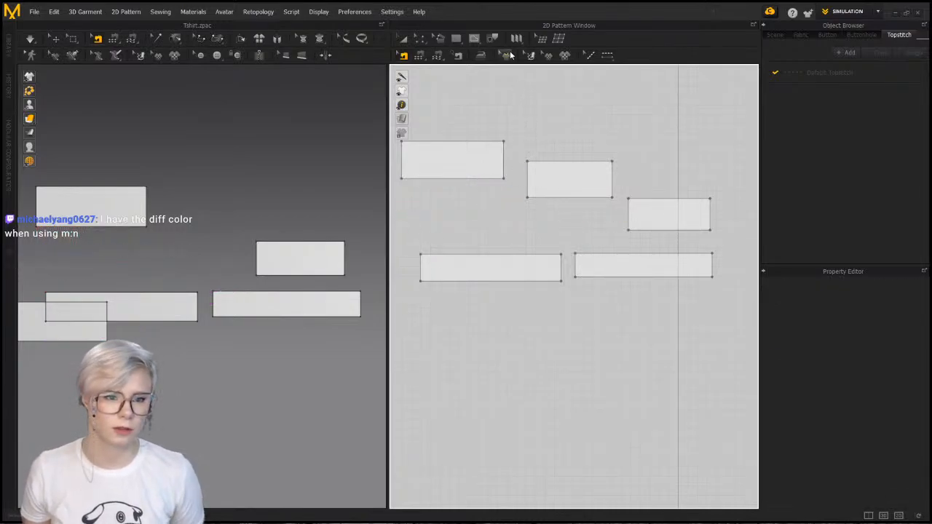
M:N free-sew about 209 mm at the start of the first upper rectangle's bottom edge to an equal length on the first lower rectangle's top edge
click(436, 56)
click(466, 84)
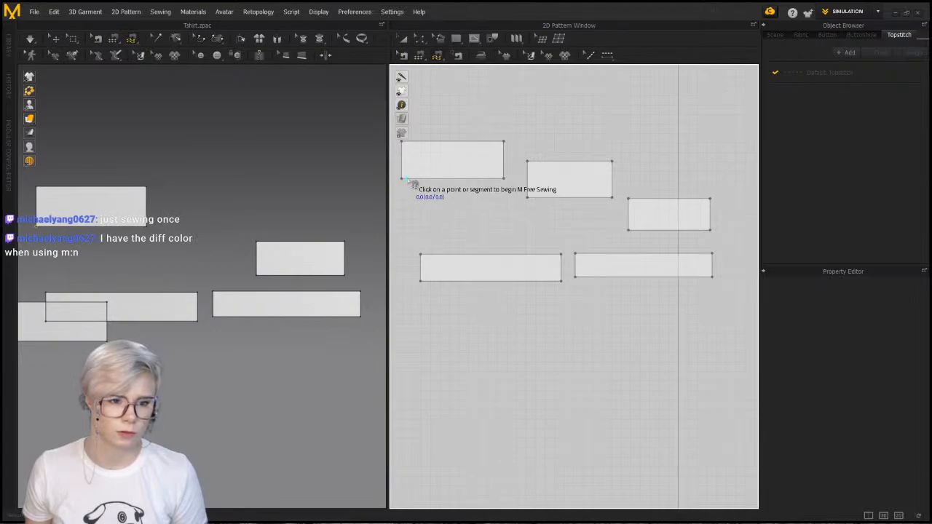
click(402, 178)
key(Return)
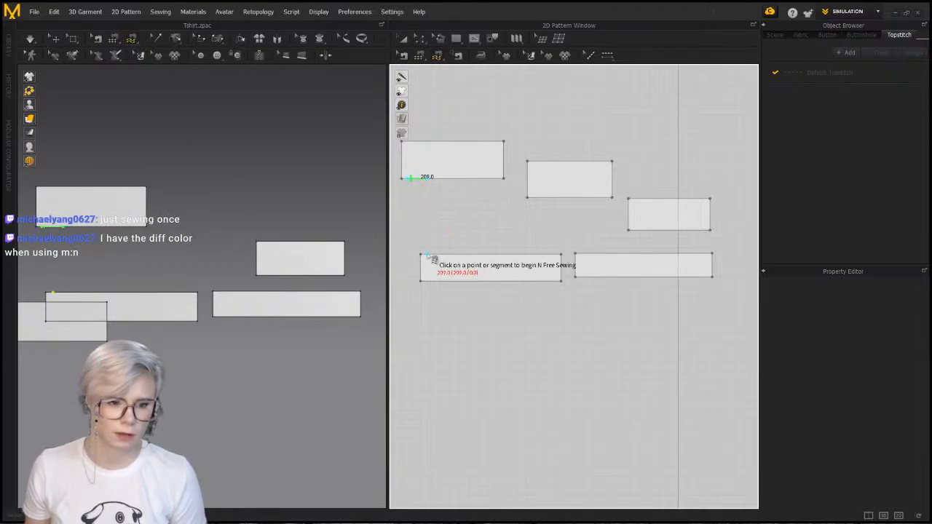
click(423, 254)
click(440, 257)
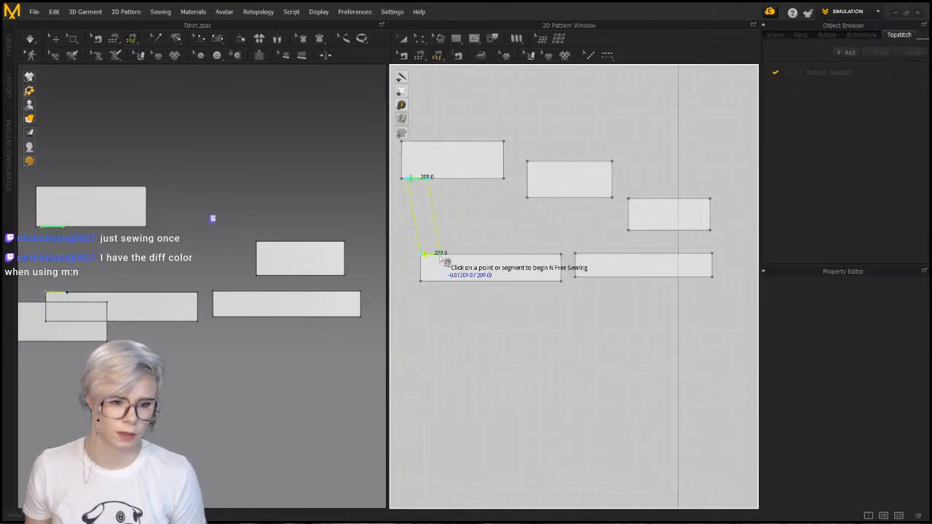
key(Return)
click(517, 196)
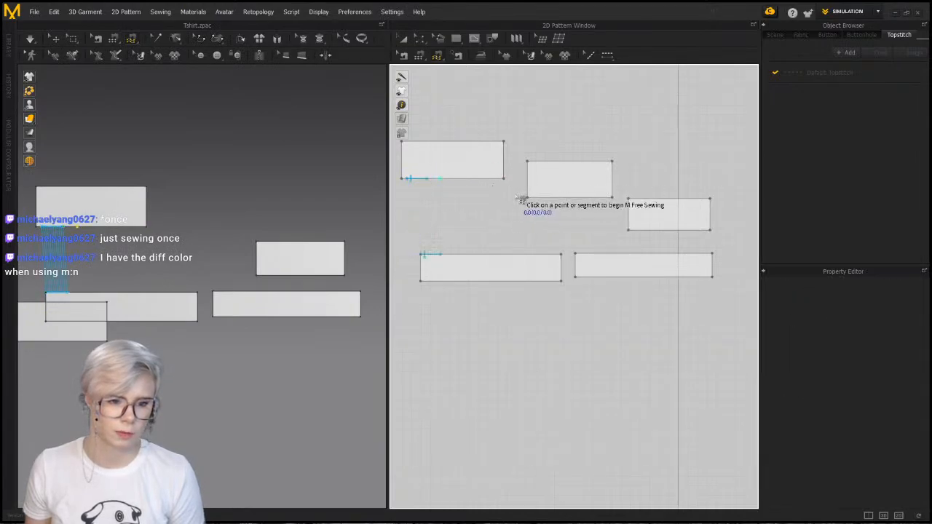
M:N free-sew about 168 mm in the middle of the first upper rectangle's bottom edge to an equal length on the first lower rectangle's top edge
click(440, 179)
click(458, 179)
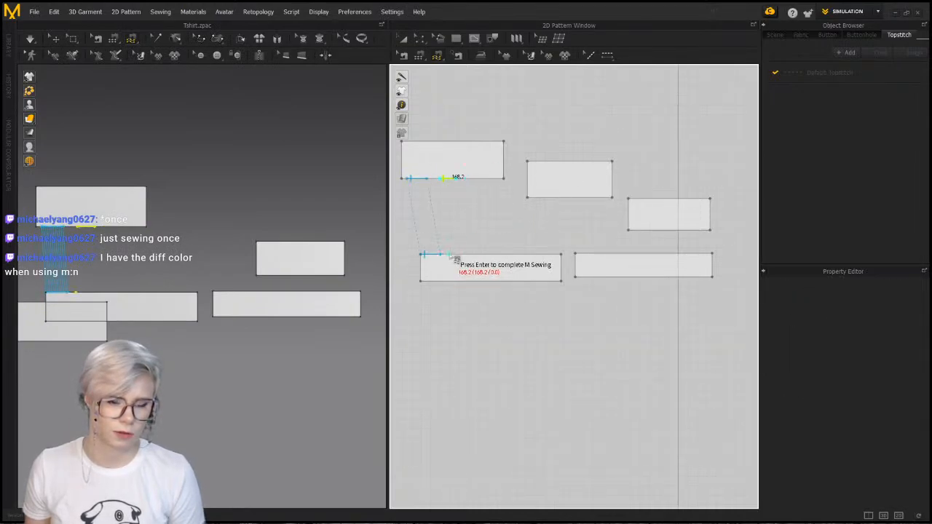
key(Return)
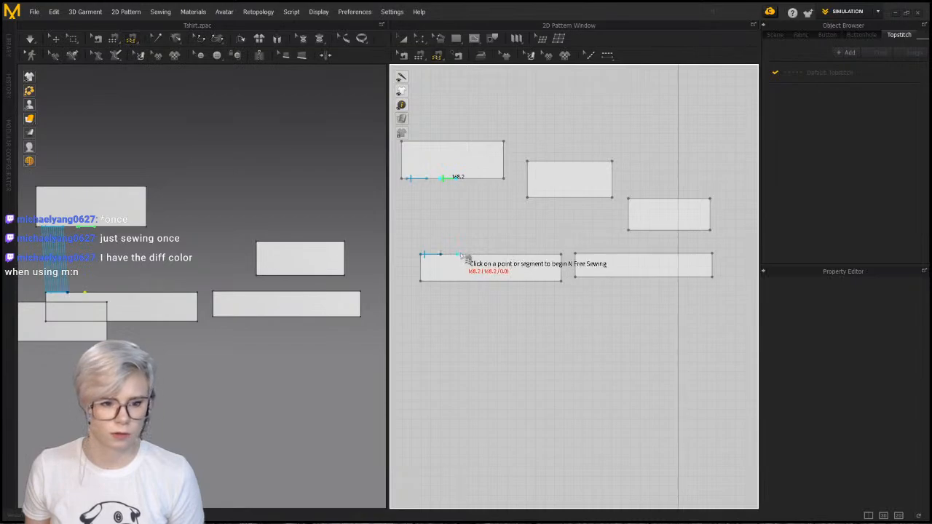
click(457, 254)
click(474, 254)
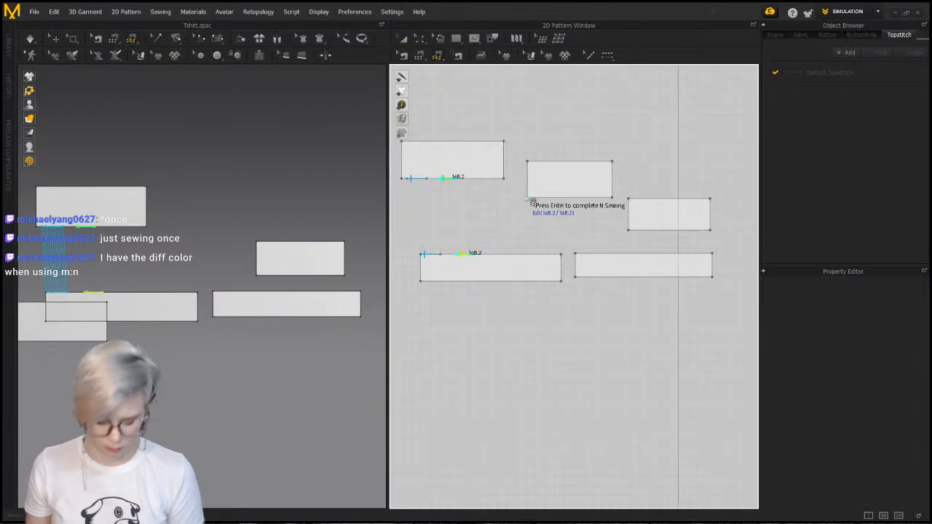
key(Return)
Add a third M:N free seam of about 209 mm between the same two edges, beyond the 168 mm seam
click(475, 186)
click(494, 185)
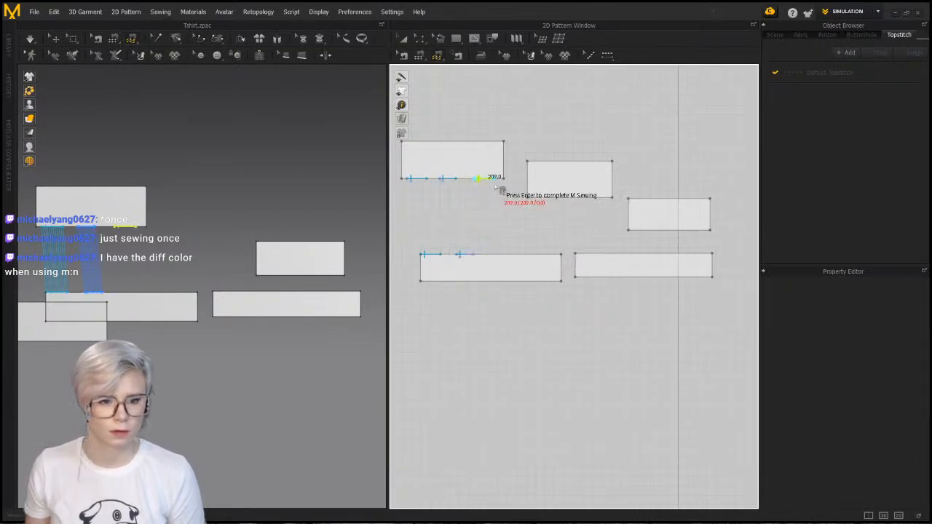
key(Return)
click(492, 254)
click(503, 254)
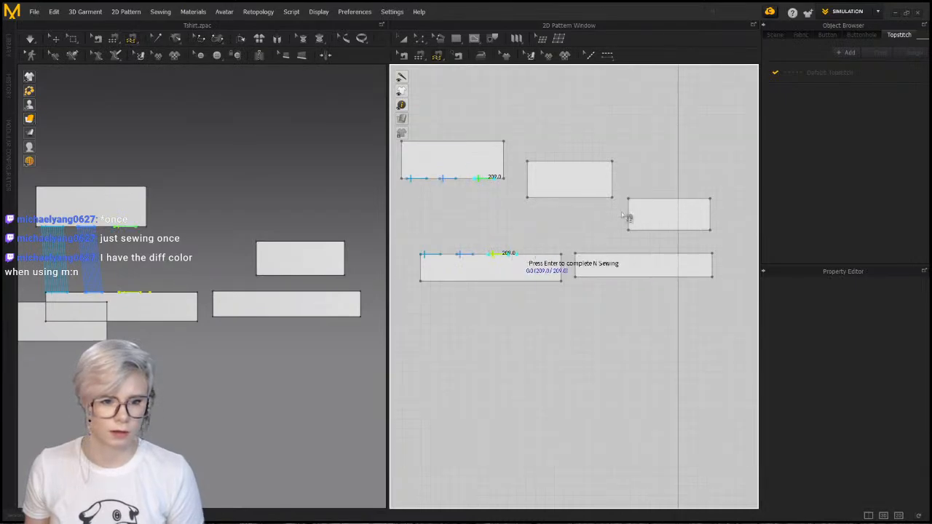
key(Return)
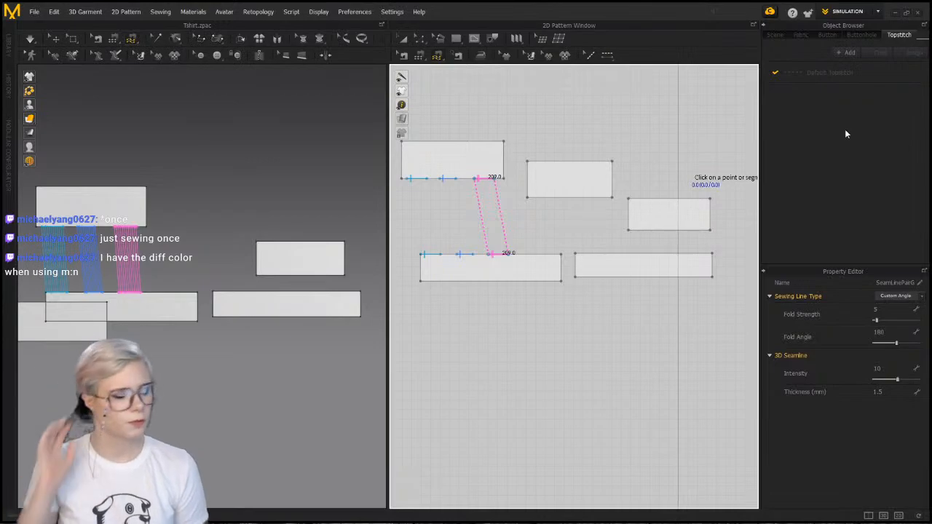
click(531, 198)
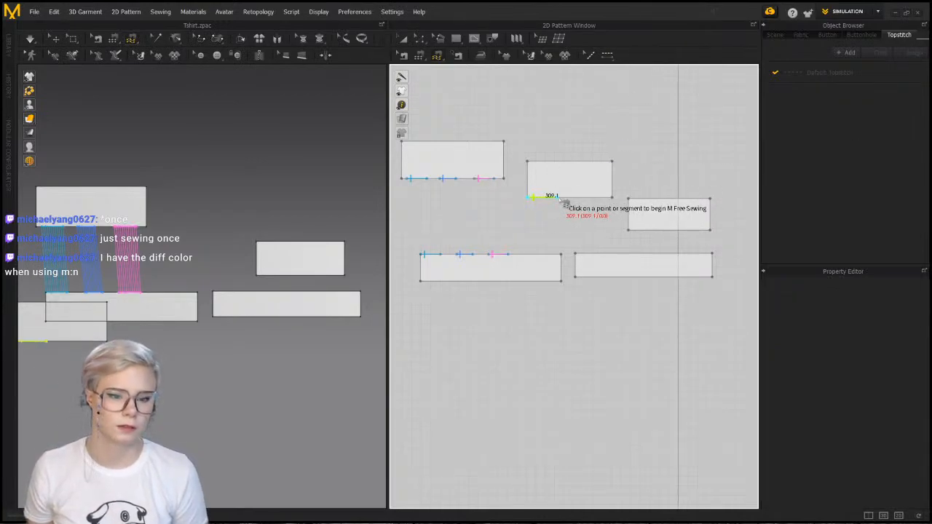
click(581, 198)
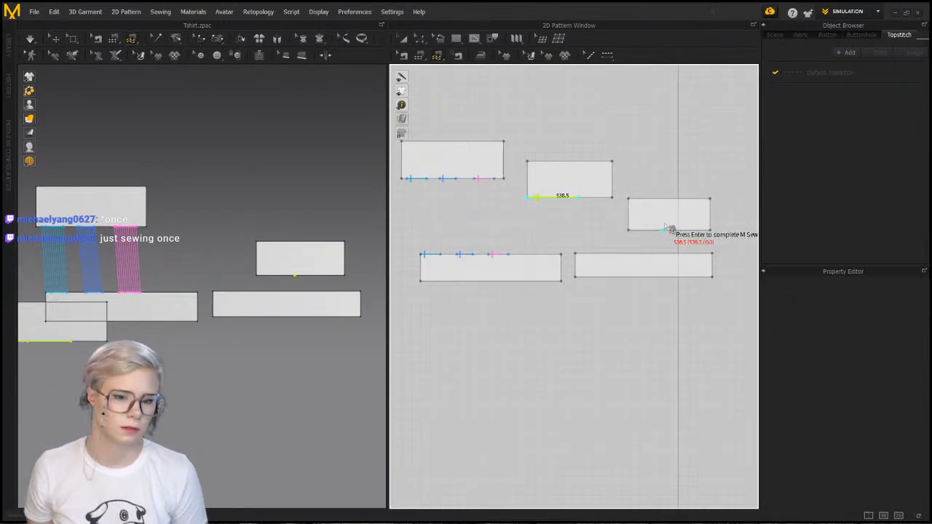
click(579, 254)
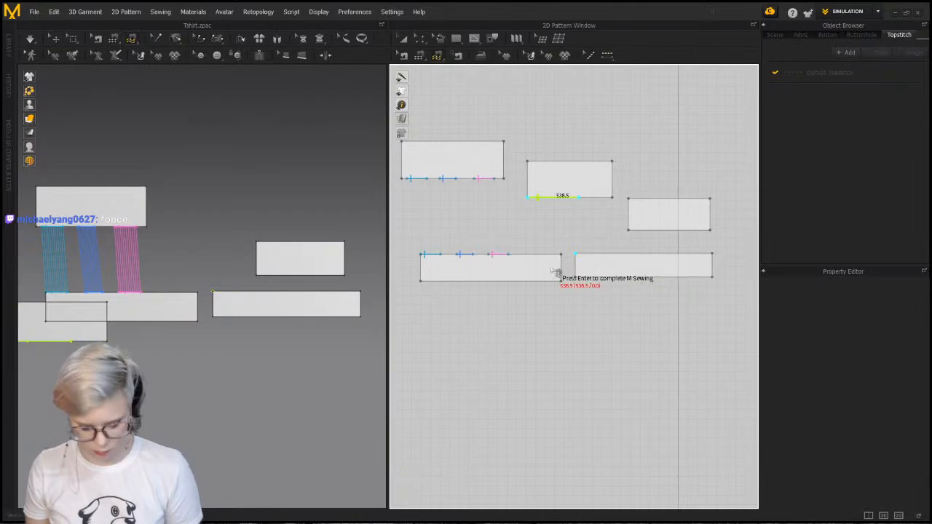
key(Return)
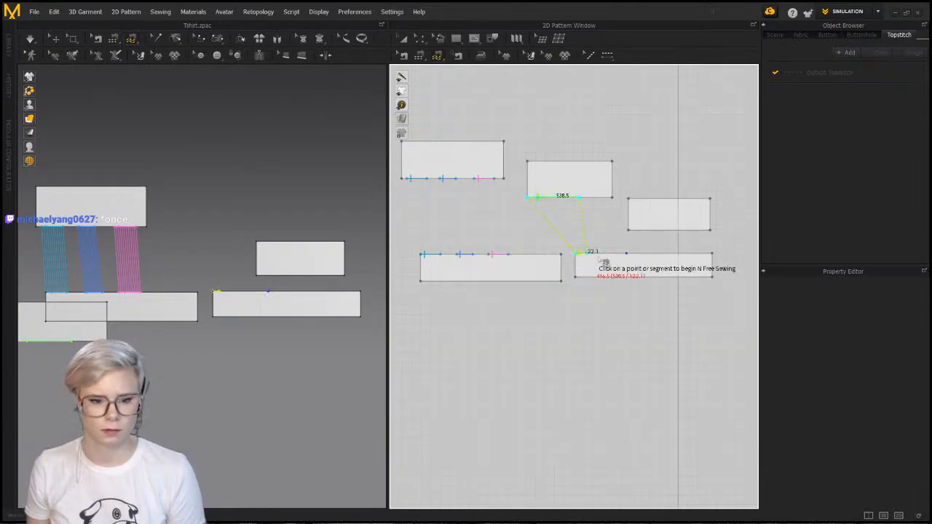
click(577, 253)
click(628, 254)
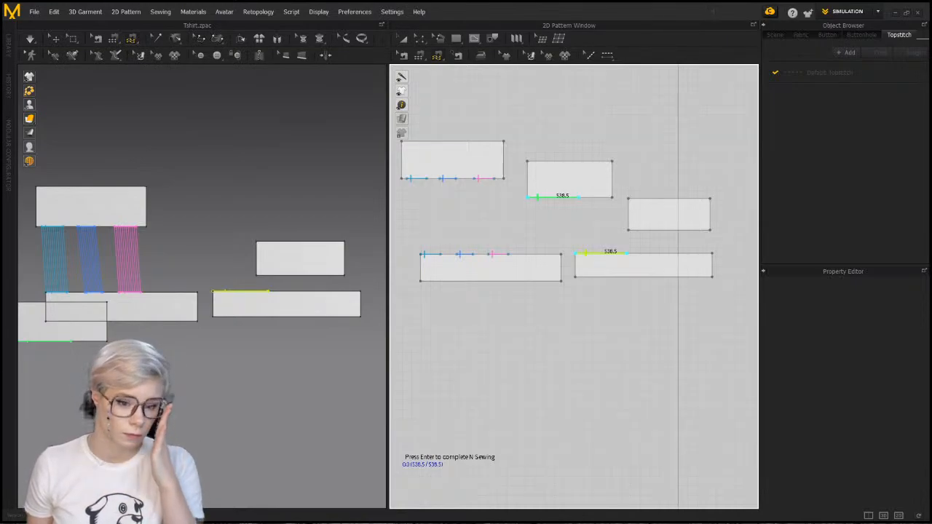
key(Escape)
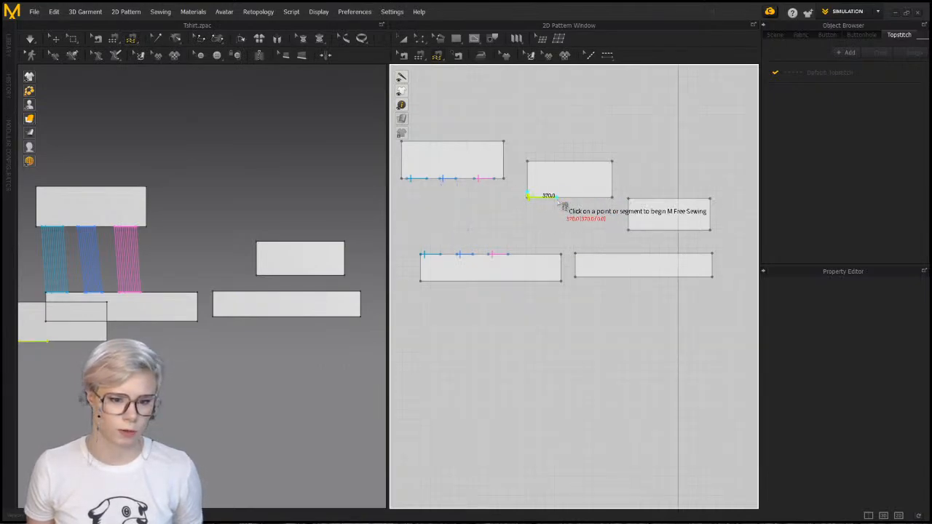
click(423, 58)
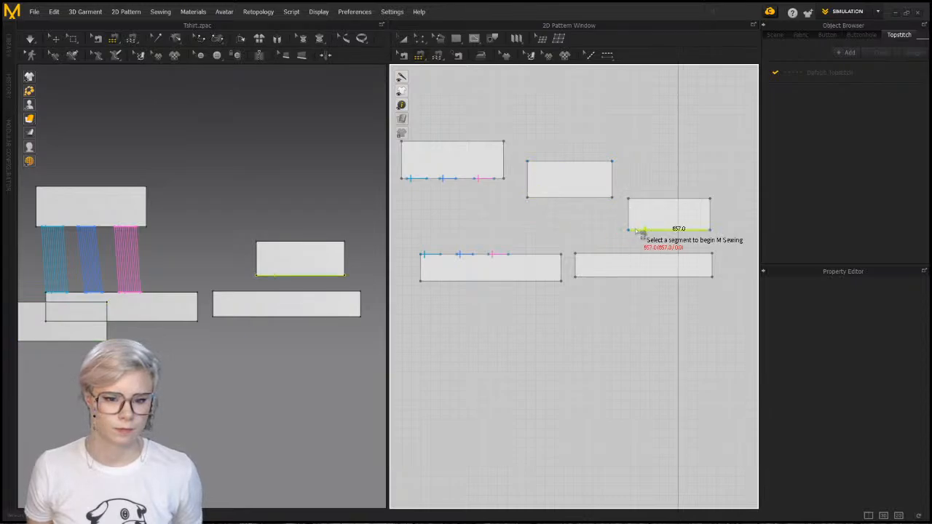
click(533, 280)
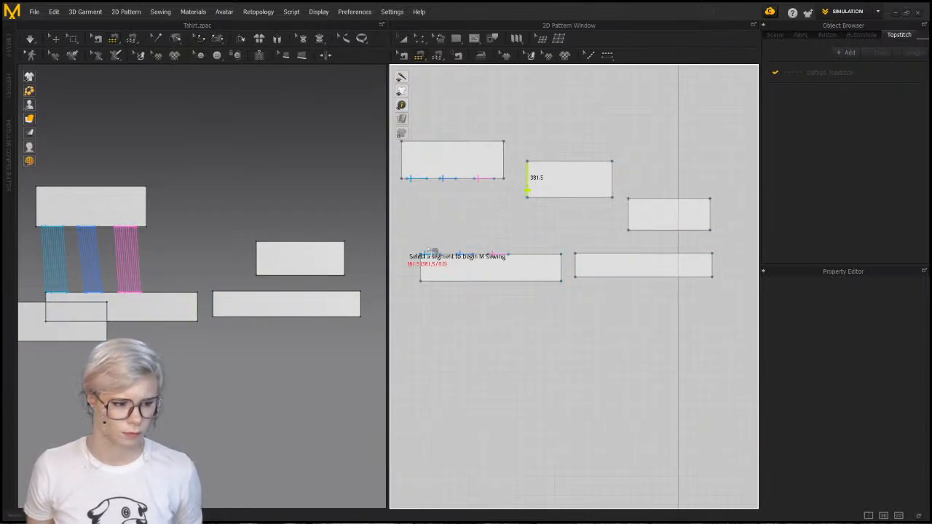
middle_drag(479, 239, 485, 245)
click(420, 39)
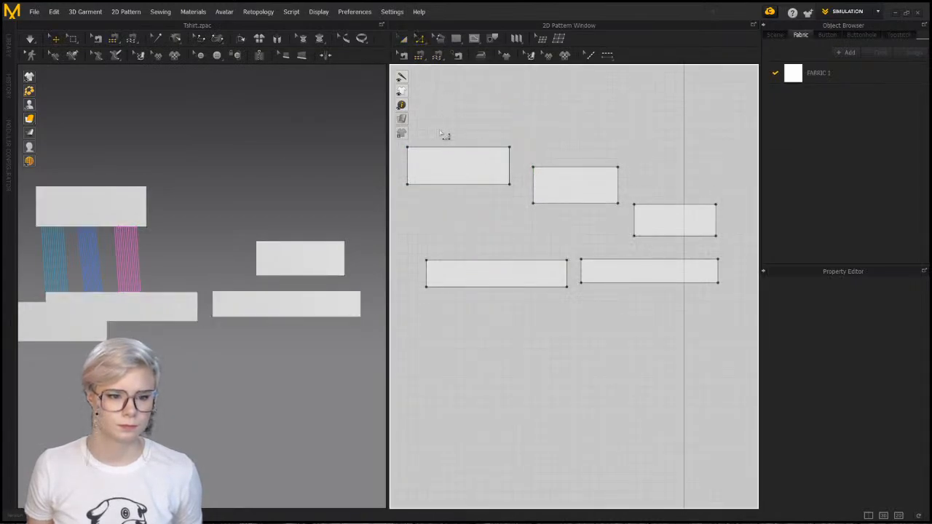
key(ctrl+a)
key(b)
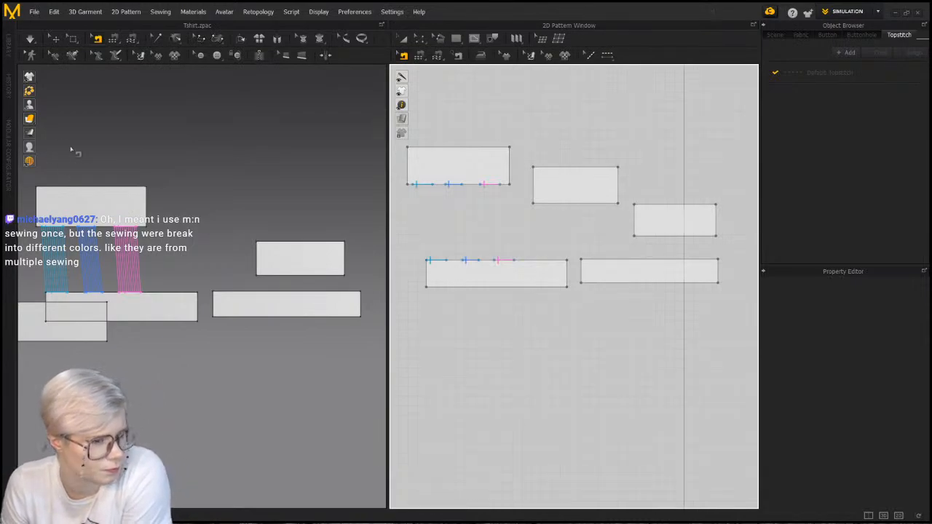
click(419, 56)
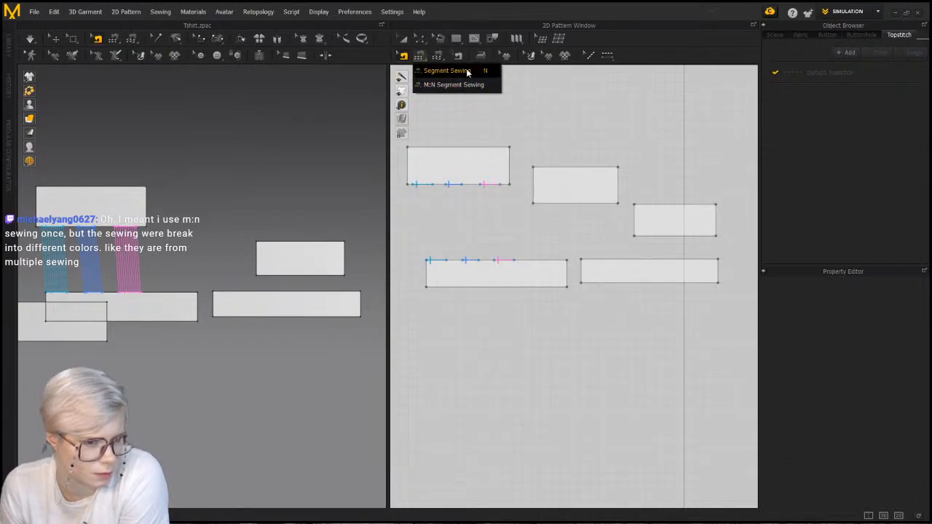
click(446, 70)
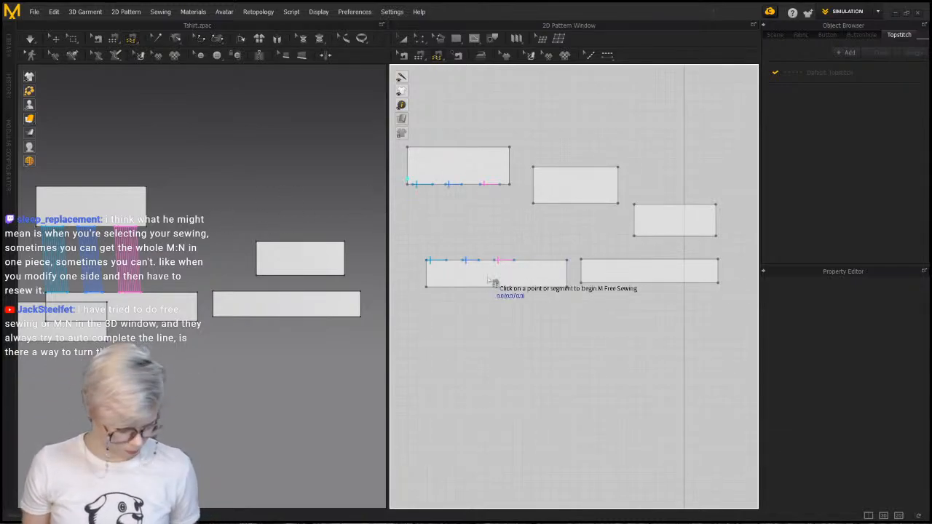
Select all three seams between the first upper and first lower rectangles with Edit Sewing and delete them together
key(b)
drag(396, 174, 553, 265)
key(Delete)
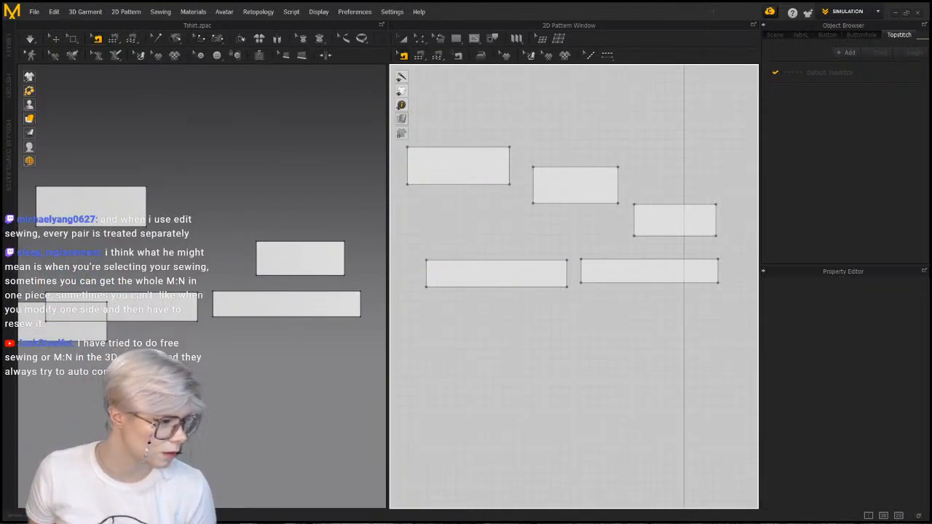
M:N segment-sew the bottom edges of the three upper rectangles to the top edges of the two lower rectangles as one seam
click(420, 55)
click(448, 83)
click(444, 195)
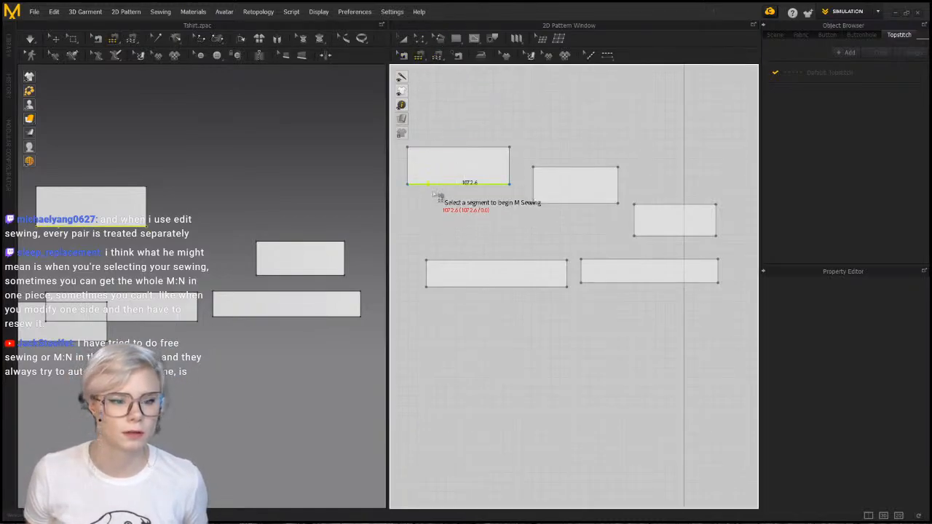
click(553, 203)
click(665, 235)
key(Return)
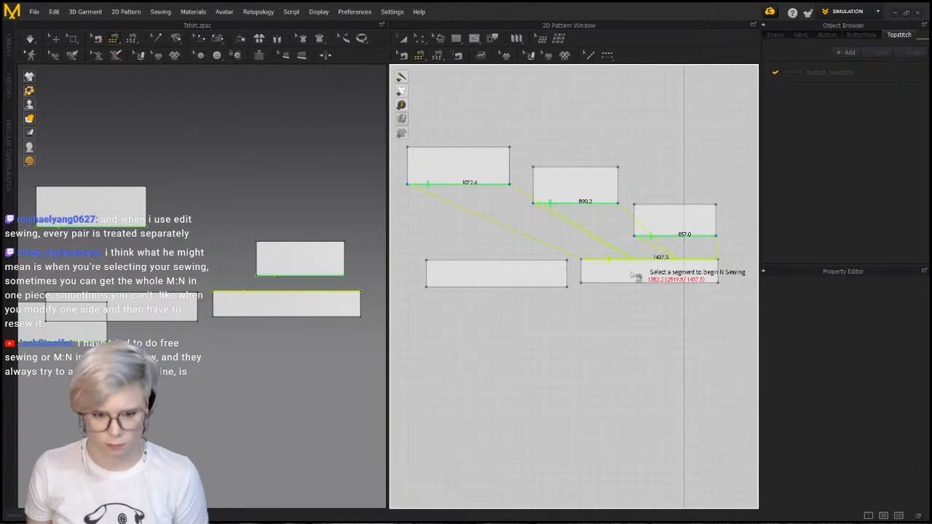
click(591, 262)
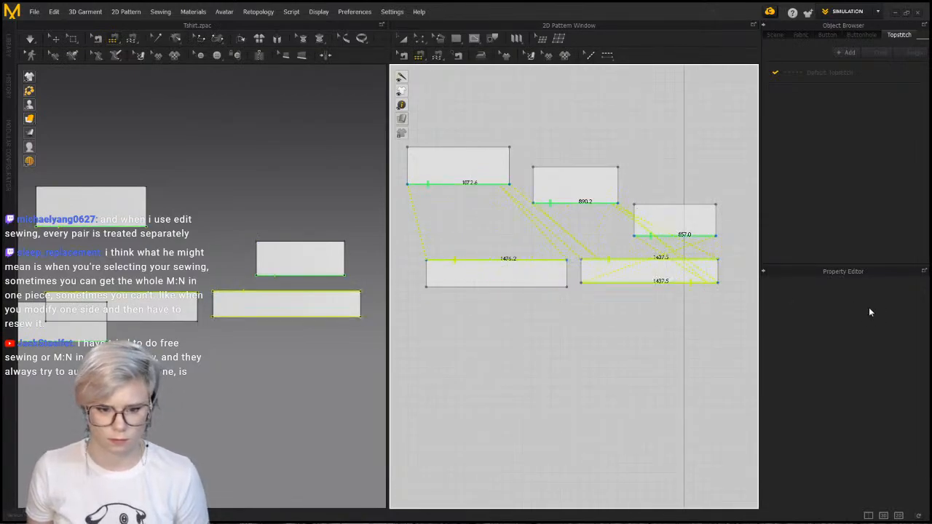
key(Return)
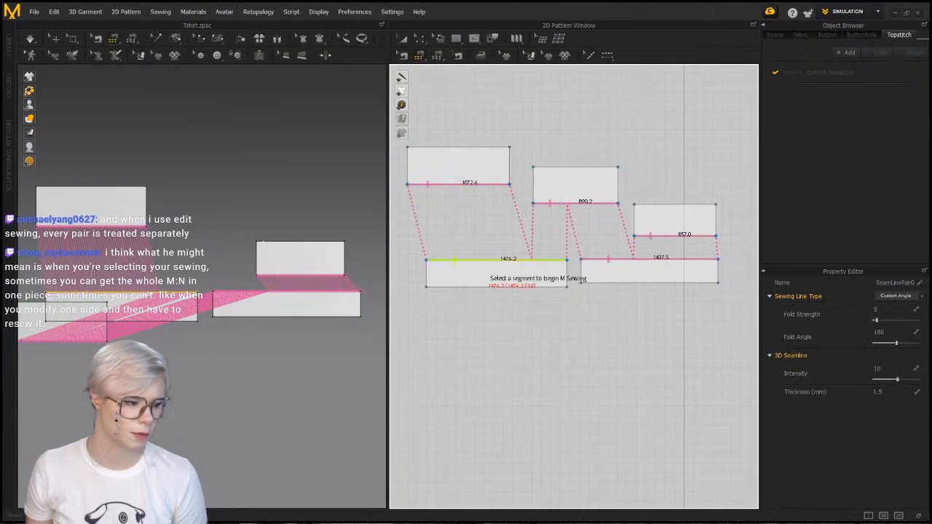
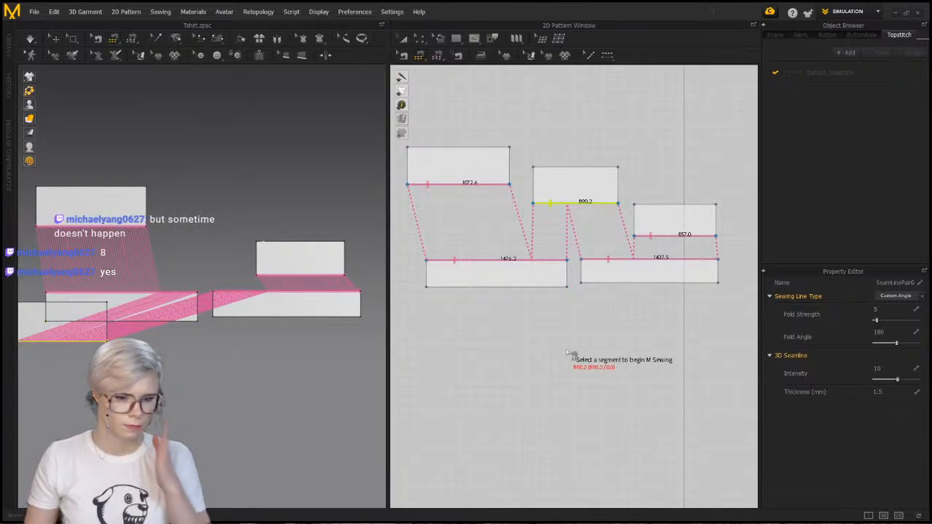
Arrange the three upper rectangles in a row above the two lower ones in 3D and briefly run the simulation
scroll(526, 290, down, 2)
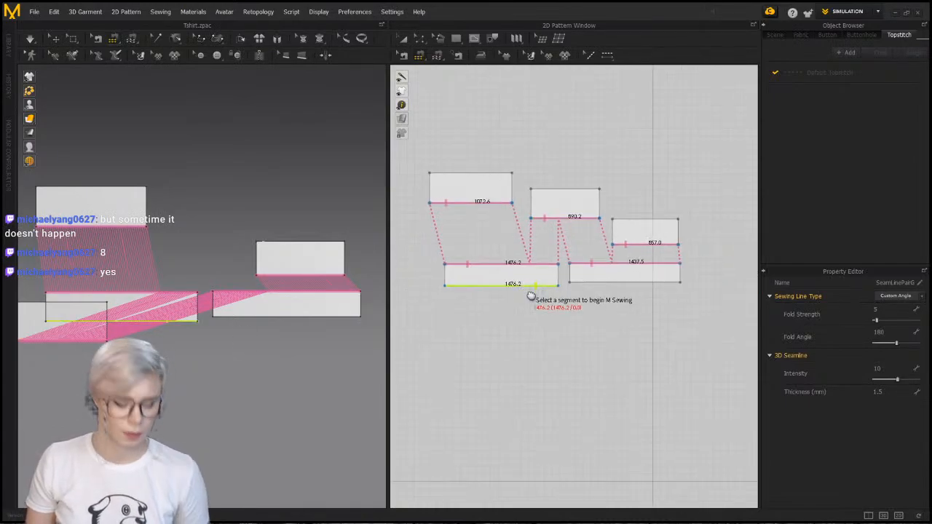
middle_drag(528, 294, 561, 314)
key(a)
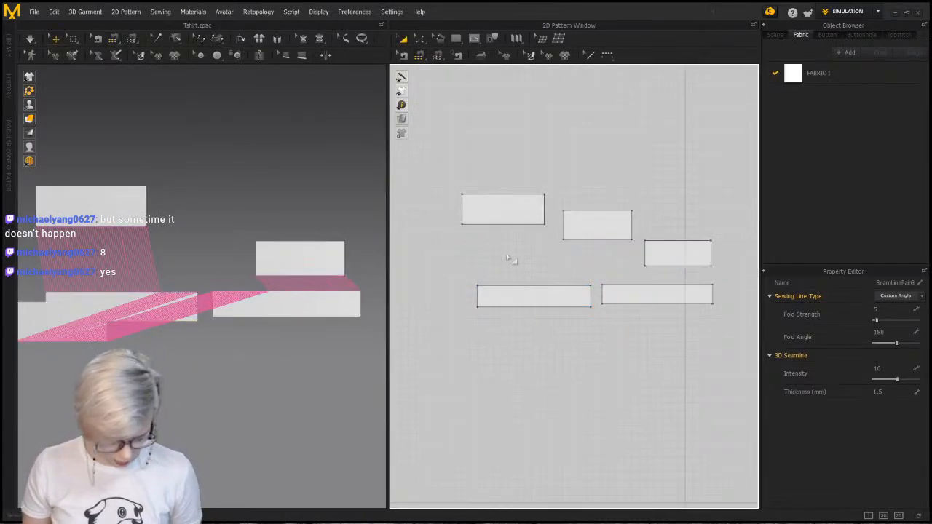
key(m)
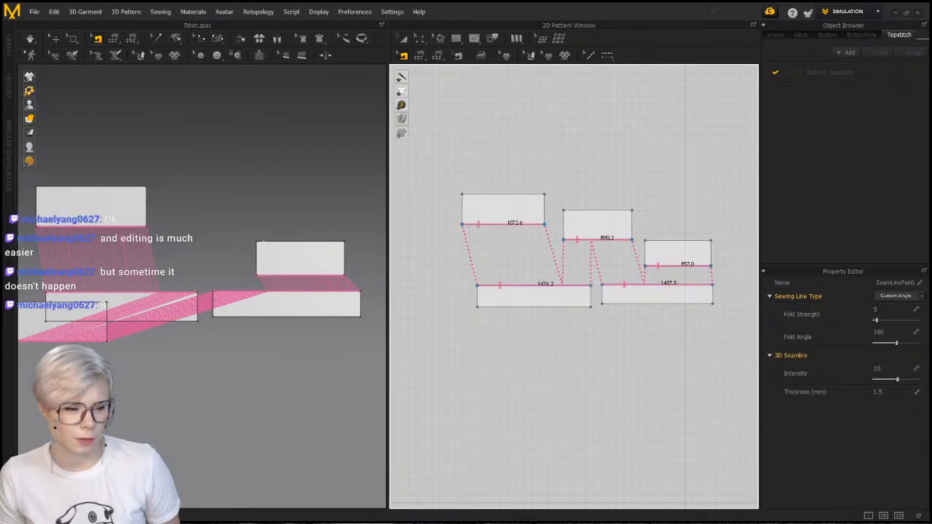
click(94, 260)
key(q)
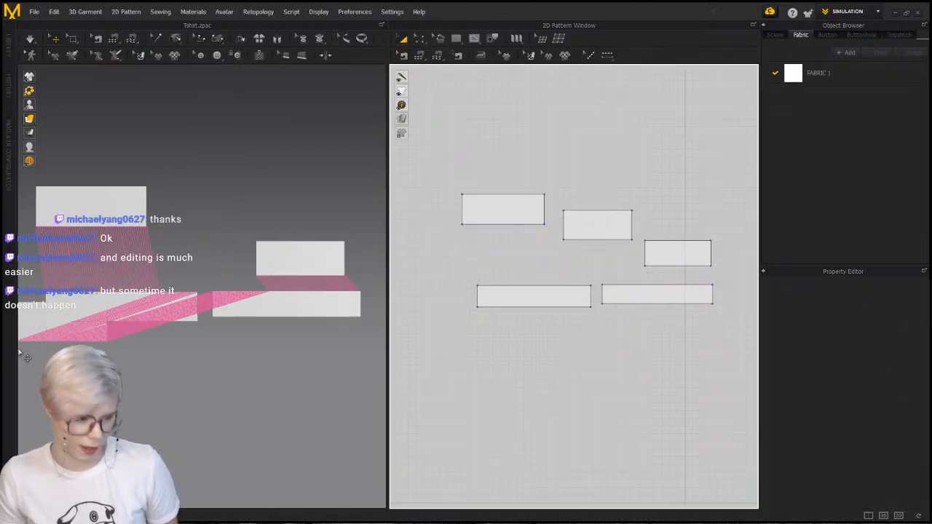
drag(26, 327, 155, 200)
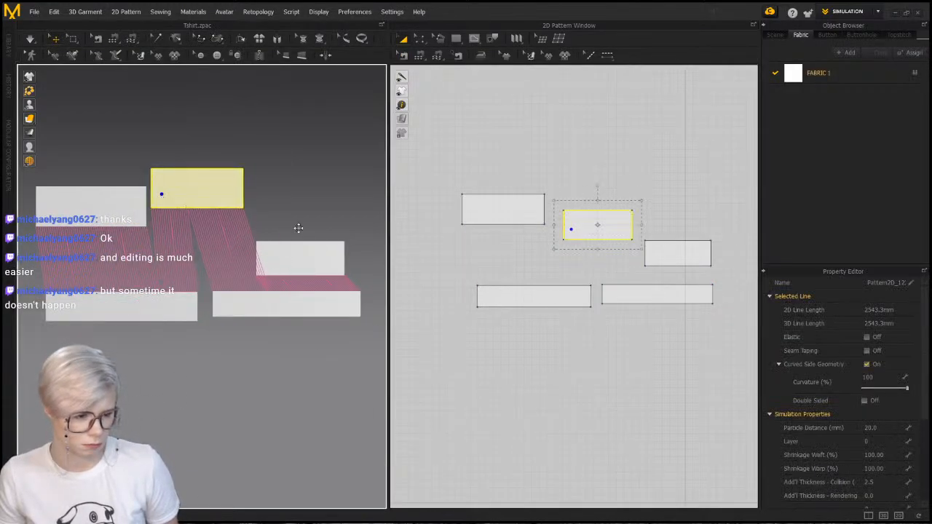
drag(275, 254, 308, 202)
drag(113, 211, 100, 201)
click(335, 234)
key(space)
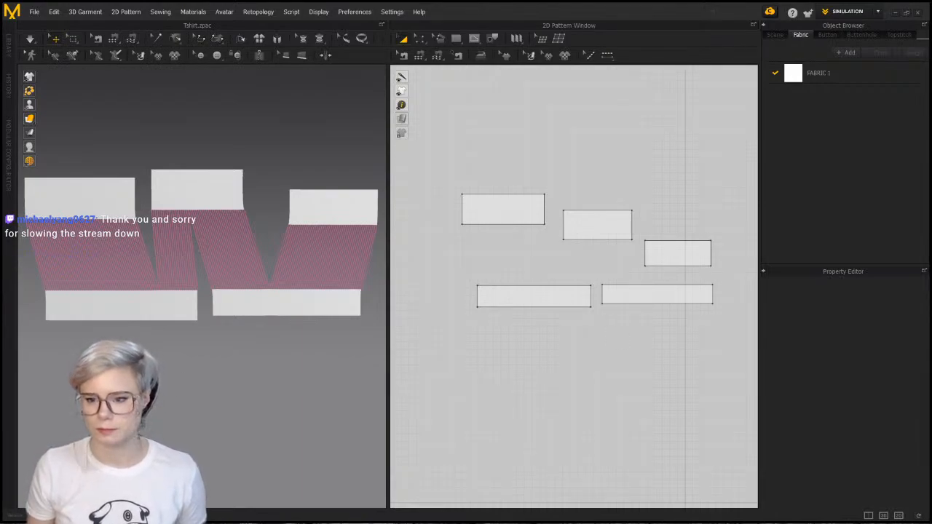
Select all five sewn rectangles together and delete them, leaving the workspace empty
scroll(557, 335, down, 5)
middle_drag(548, 341, 564, 233)
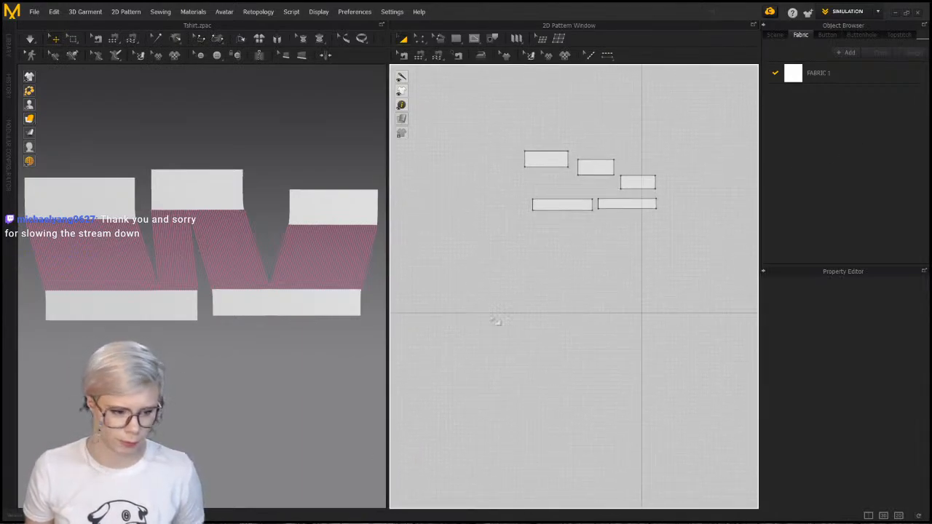
scroll(197, 309, up, 1)
scroll(197, 309, down, 4)
middle_drag(233, 253, 205, 245)
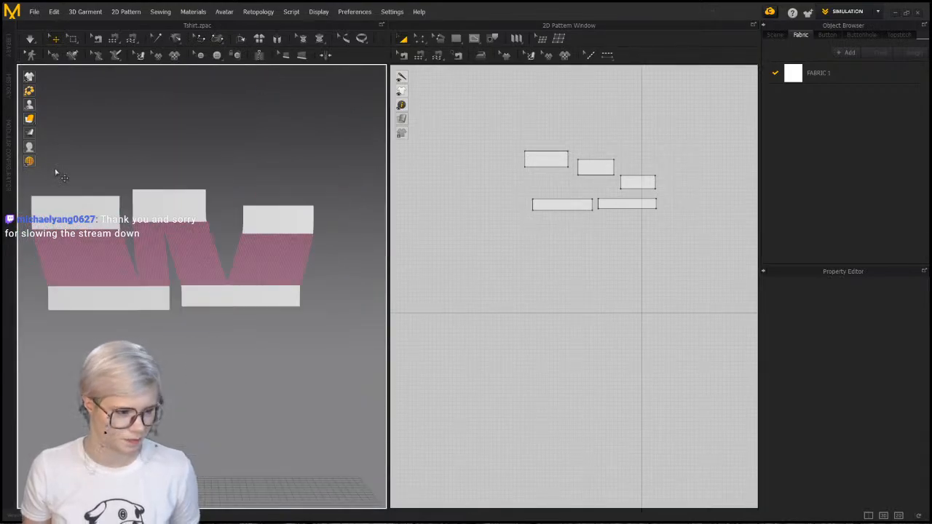
drag(672, 242, 460, 81)
drag(550, 160, 688, 237)
middle_drag(687, 236, 580, 200)
scroll(481, 247, up, 3)
scroll(569, 248, up, 2)
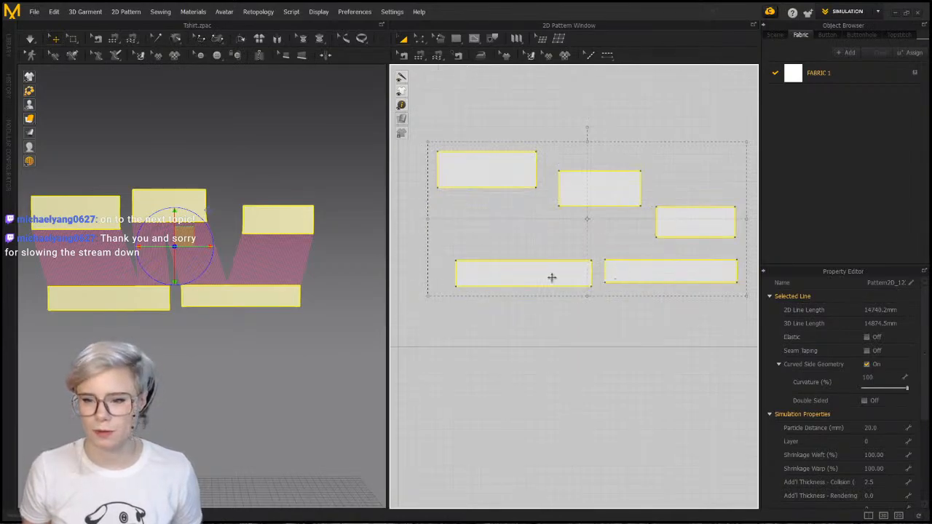
scroll(582, 281, down, 2)
key(Delete)
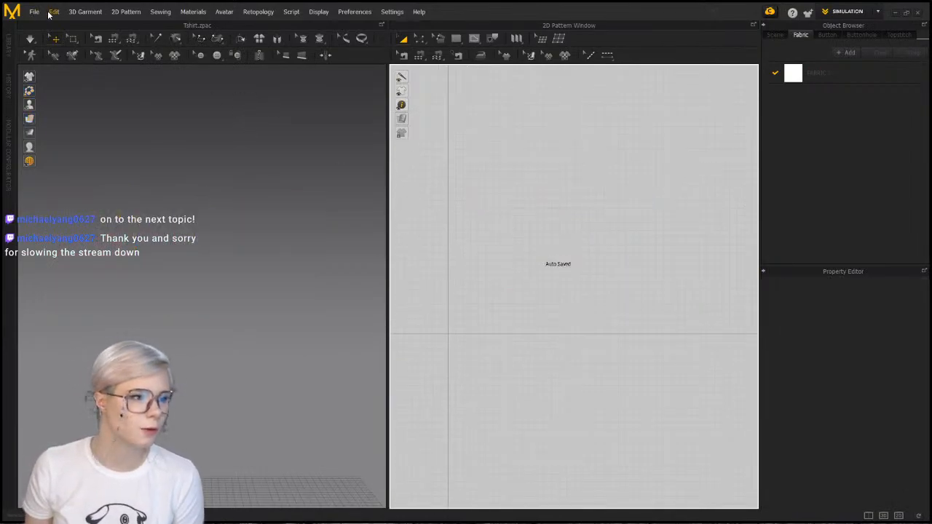
Open the project Drape oover ball 1yd.Zprj from the Stream files folder without saving the current project
click(35, 12)
click(669, 216)
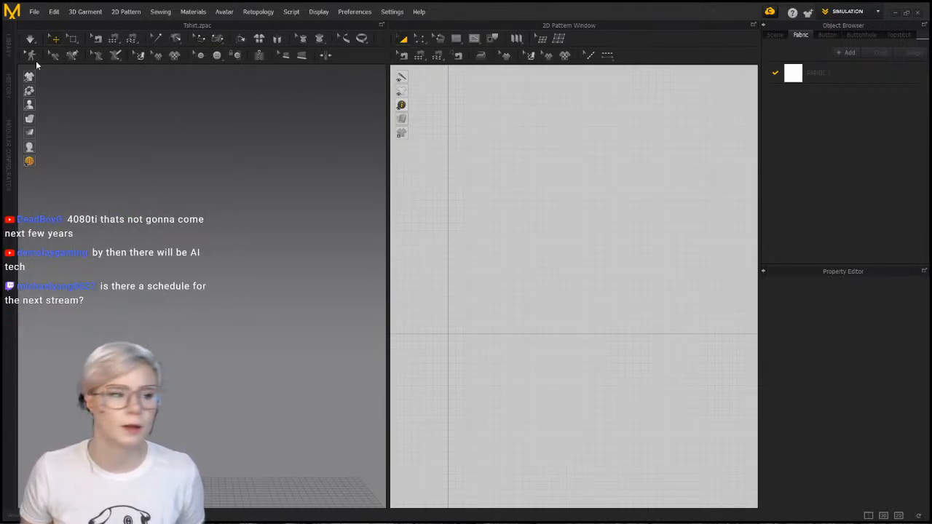
click(35, 11)
mouse_move(45, 109)
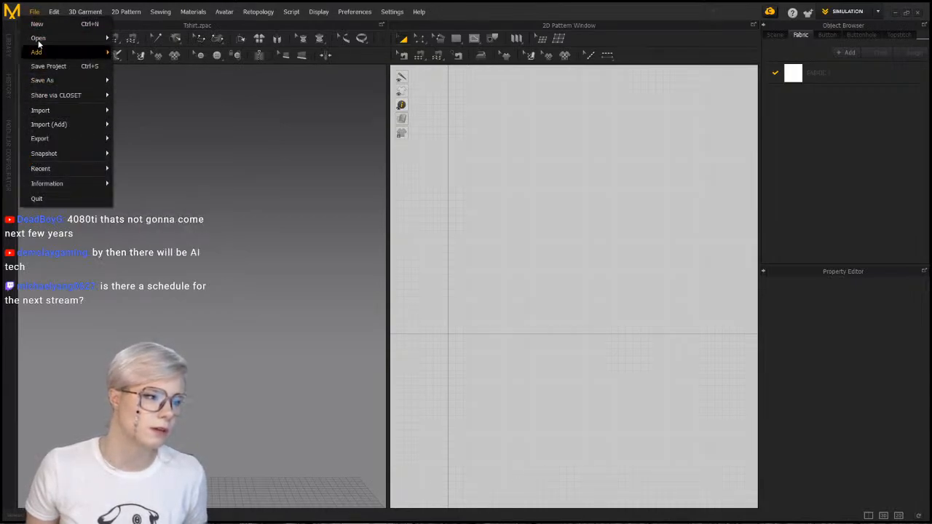
mouse_move(40, 39)
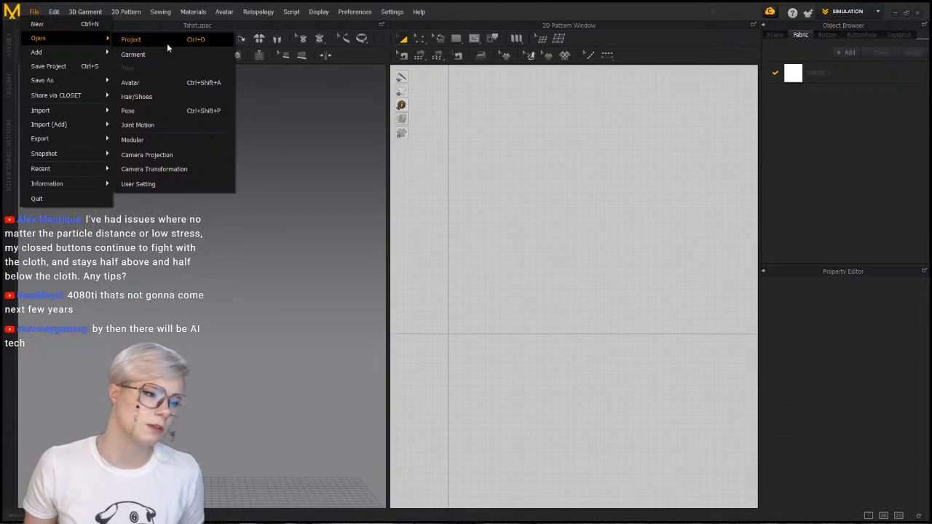
click(170, 42)
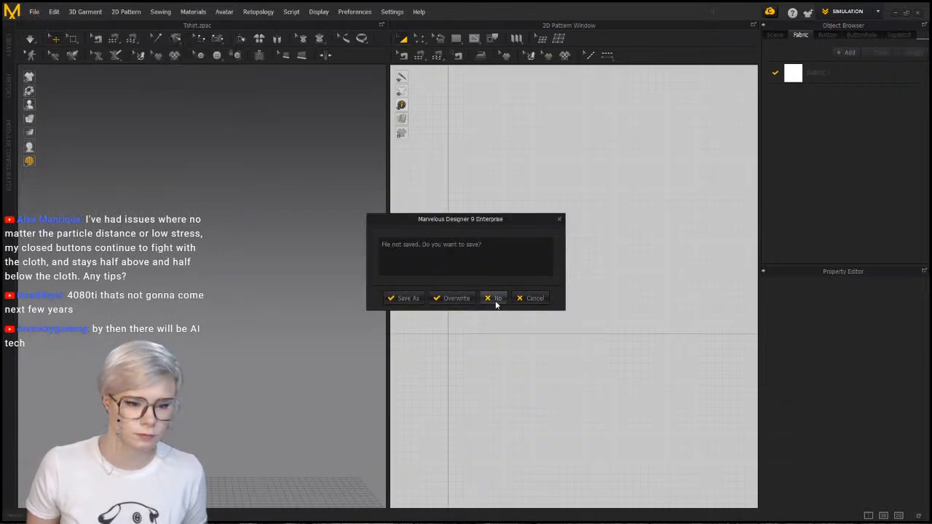
click(496, 298)
click(266, 135)
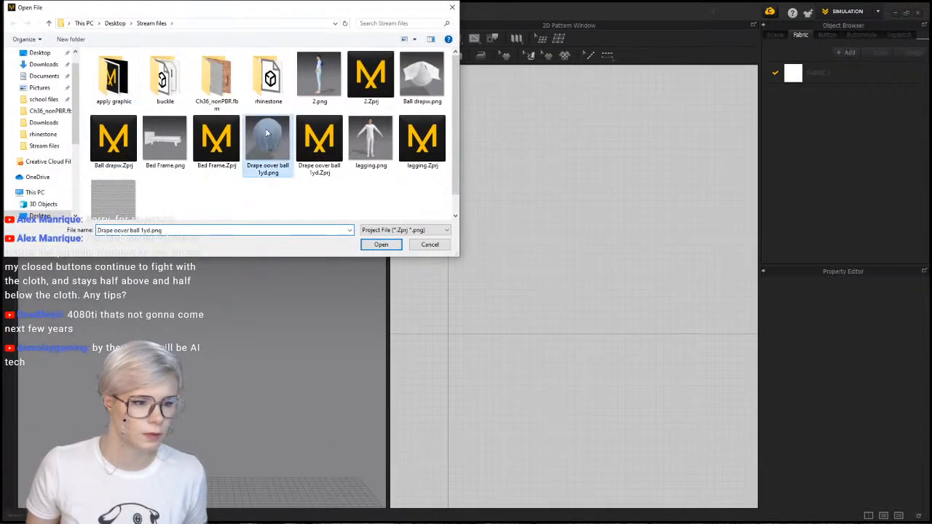
click(319, 140)
click(373, 244)
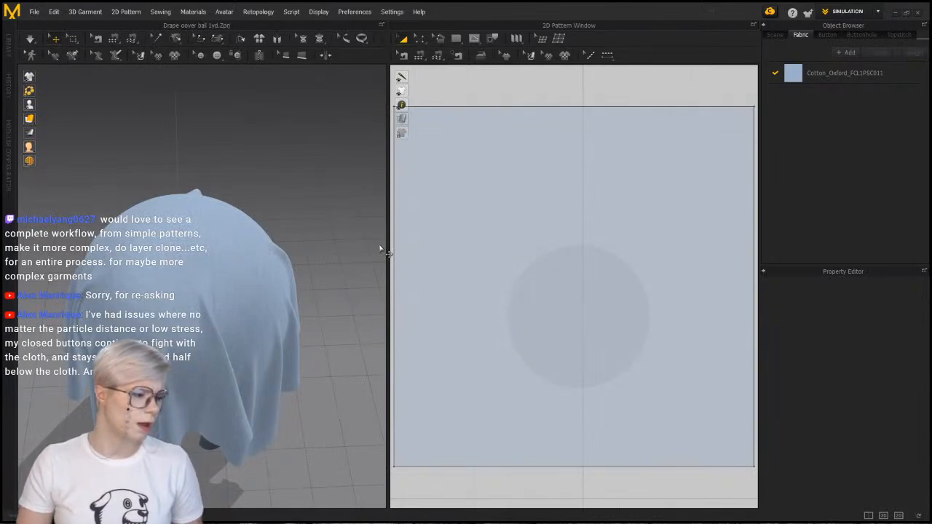
Place a default button on the cloth draped over the ball, above the ball on one side, and return to Select/Move
click(216, 56)
click(229, 71)
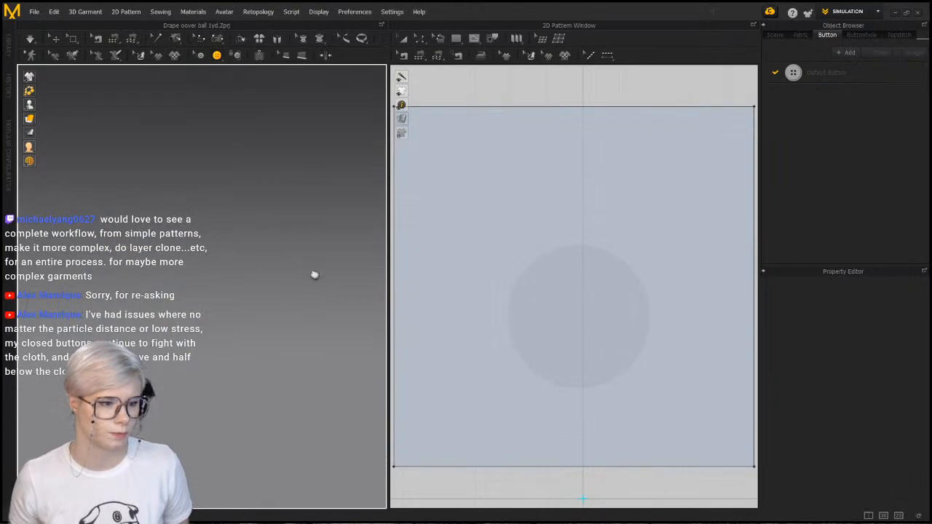
middle_drag(315, 276, 169, 289)
middle_drag(308, 194, 113, 232)
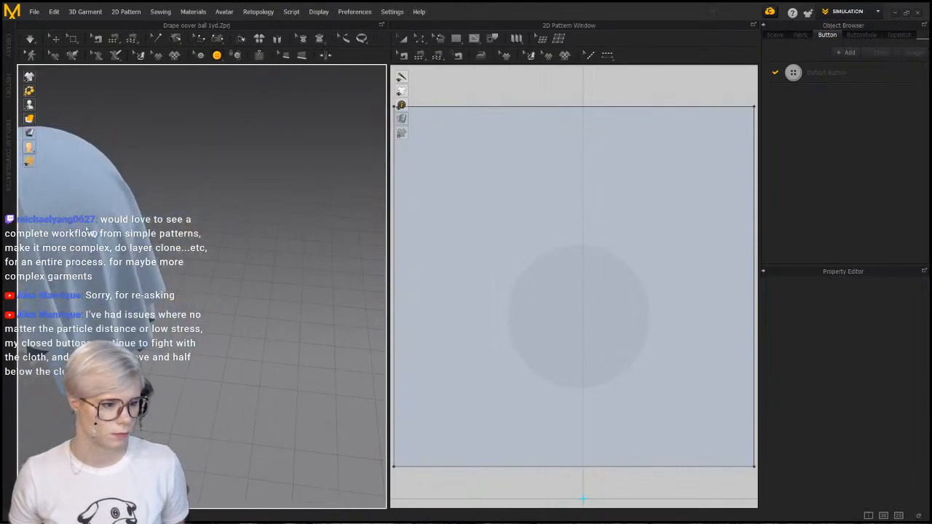
click(101, 230)
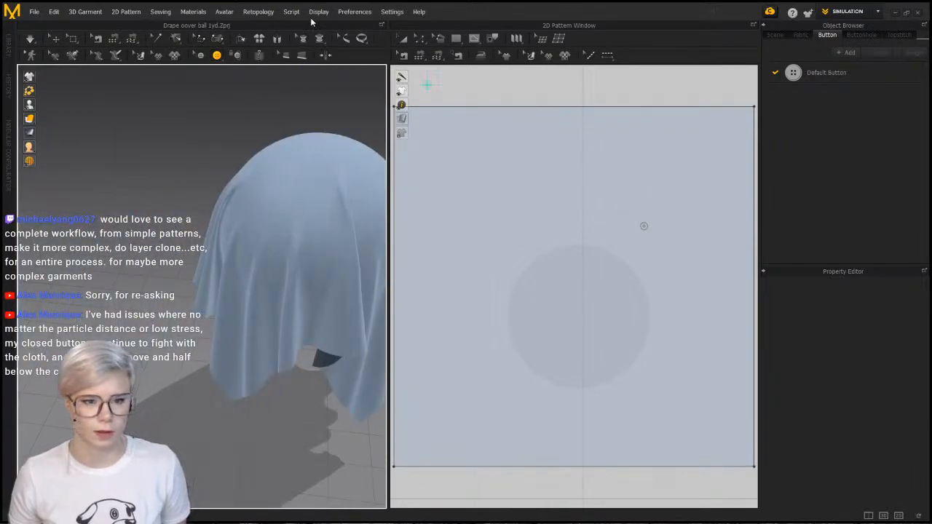
click(55, 38)
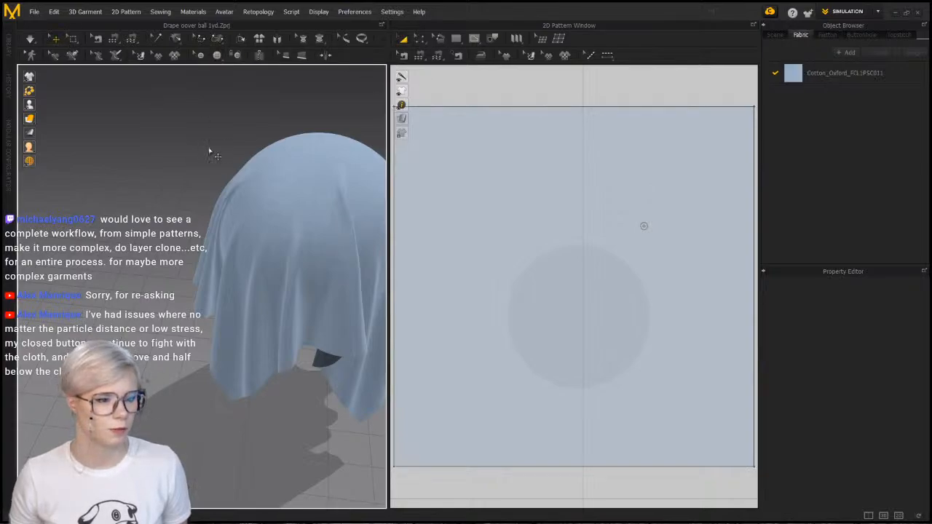
Select the new button on the draped cloth, view it from the side and run the simulation
right_drag(210, 150, 176, 277)
click(173, 216)
scroll(176, 277, up, 10)
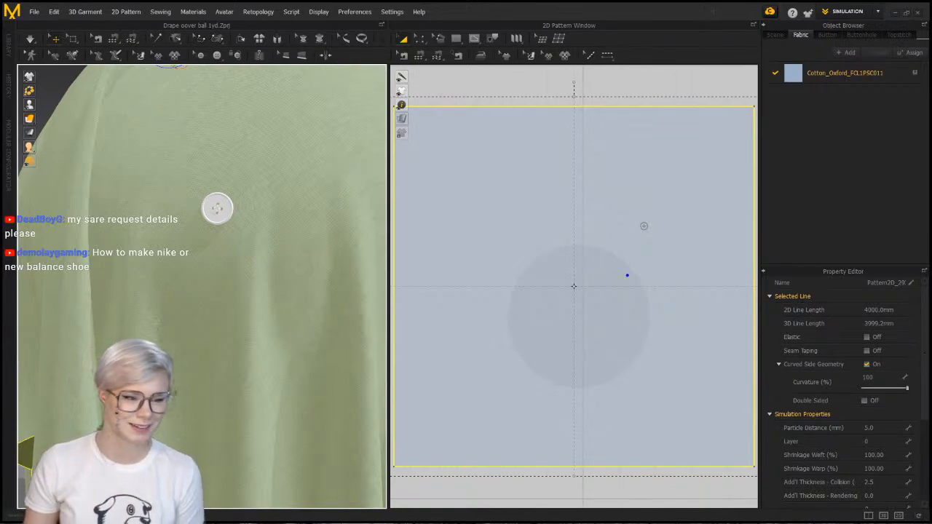
click(215, 209)
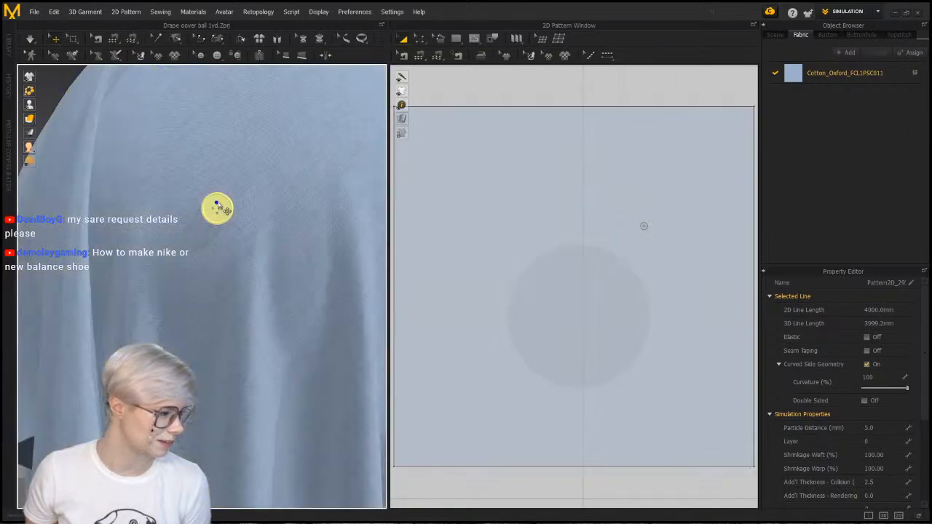
right_drag(366, 256, 219, 289)
key(space)
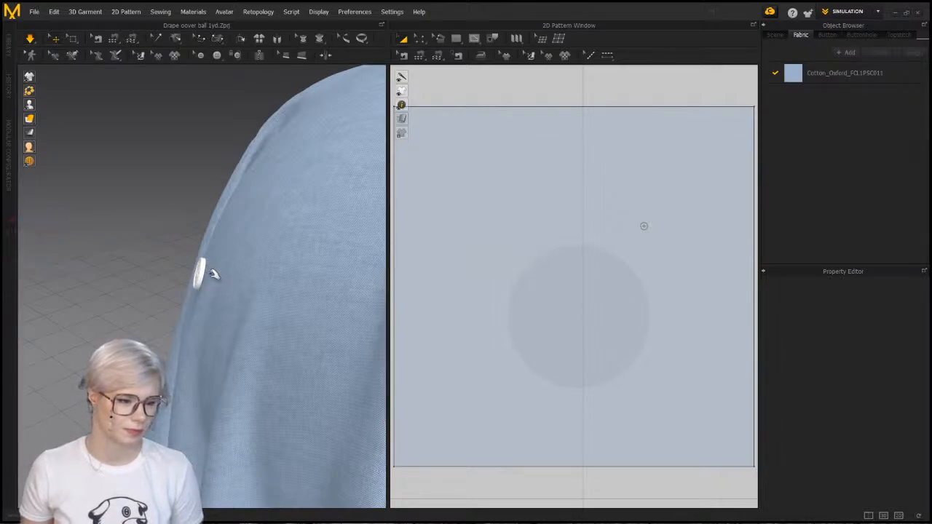
Set the draped cloth's particle distance to 10 mm and simulate it with the button attached
click(280, 273)
click(871, 428)
text(10)
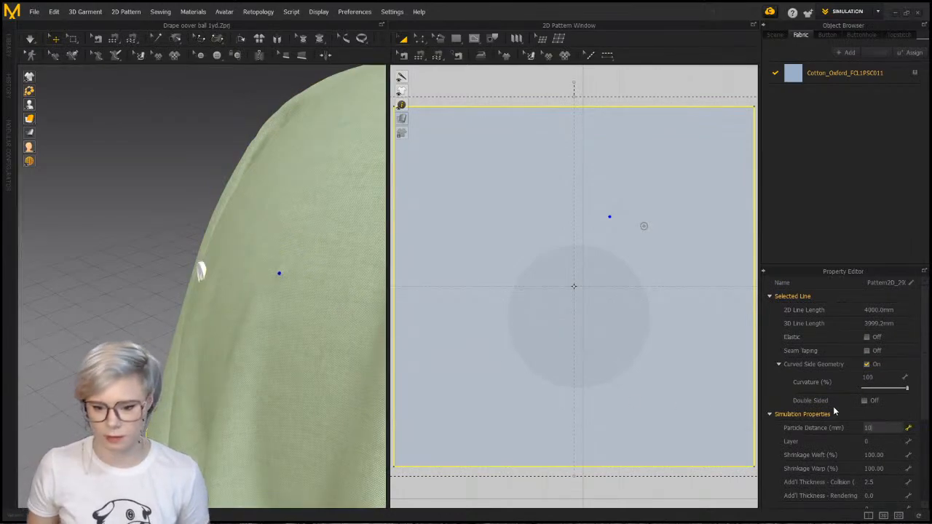
key(Return)
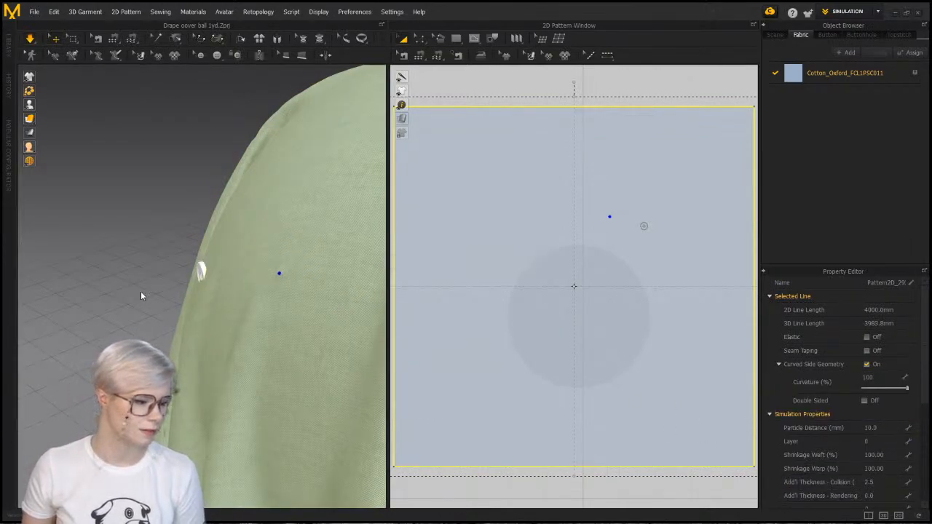
click(153, 281)
Select the button and examine from several angles how it sits against the simulated cloth
right_drag(235, 301, 224, 330)
click(204, 311)
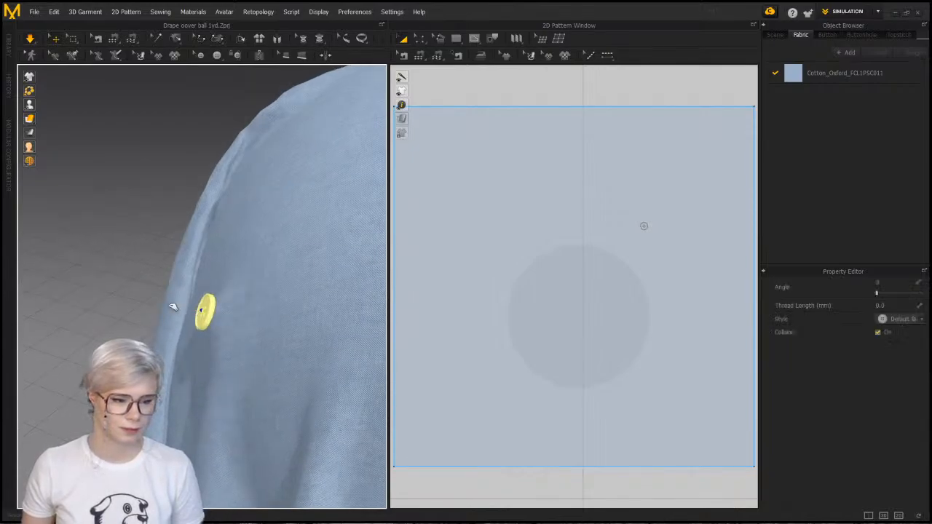
right_drag(172, 306, 240, 389)
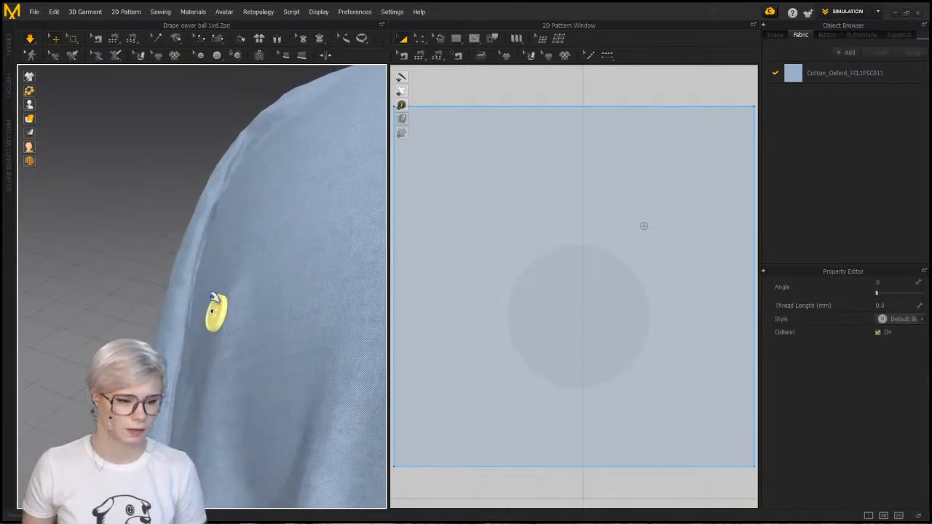
right_drag(232, 315, 188, 347)
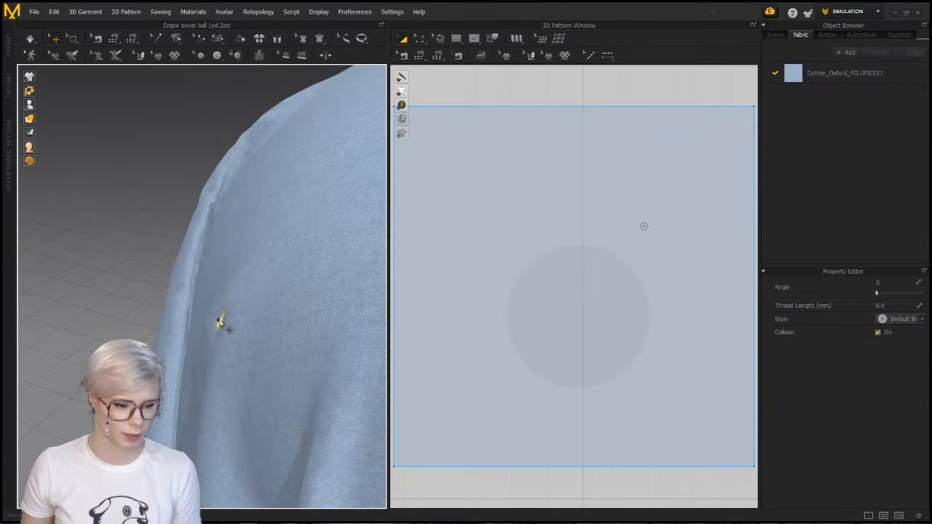
Reset the 3D position of the button on the draped cloth
right_click(219, 323)
click(183, 333)
click(220, 321)
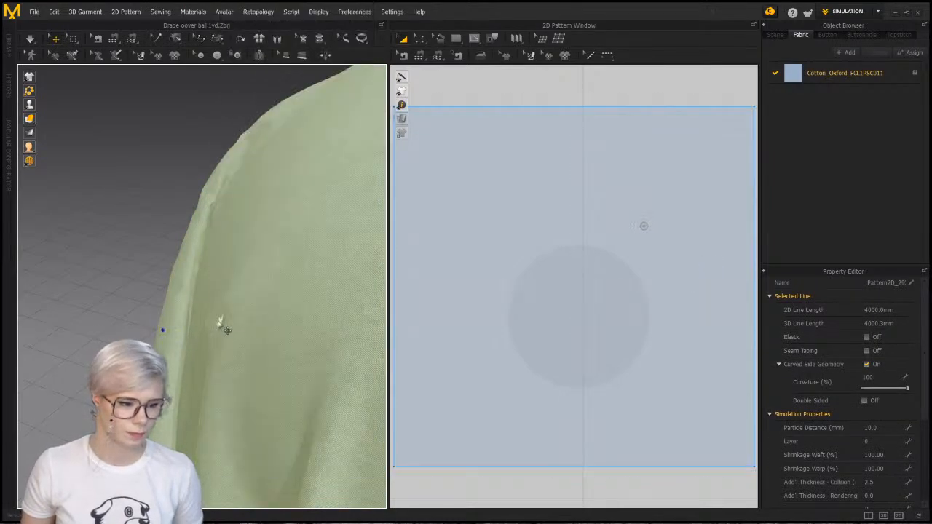
right_click(225, 324)
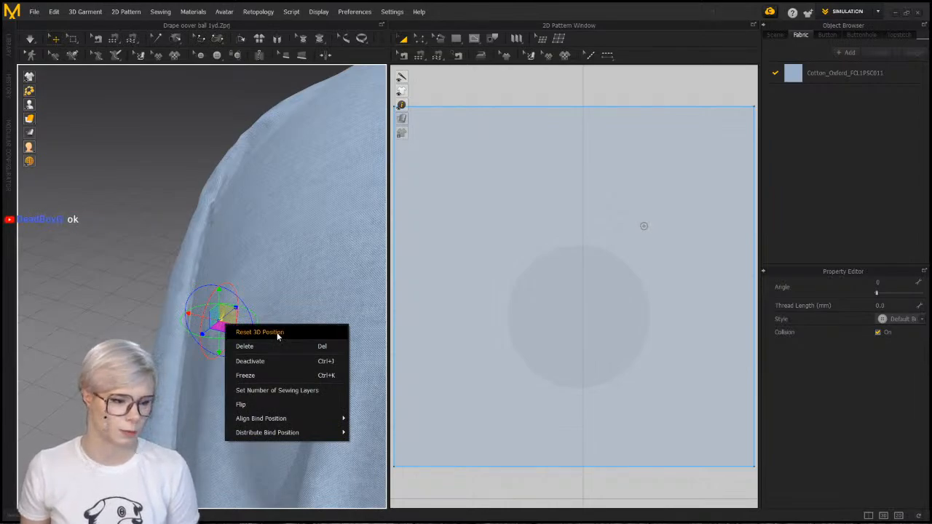
click(277, 332)
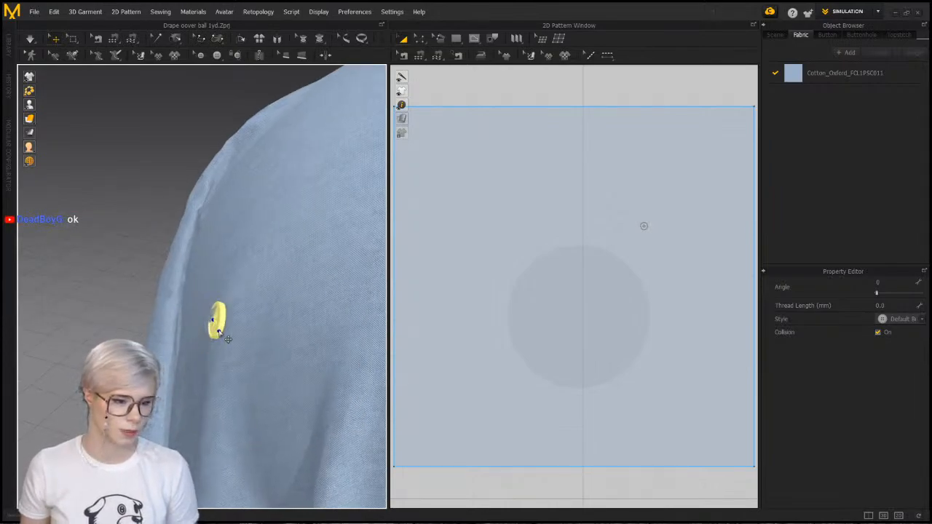
Simulate the cloth again with the repositioned button and check the button from the side
drag(223, 333, 193, 341)
right_drag(193, 341, 166, 343)
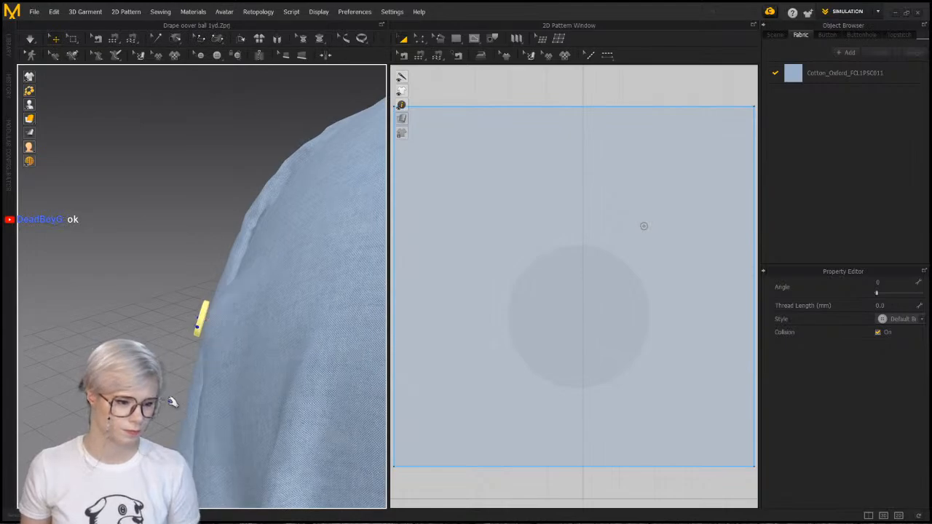
key(space)
right_drag(217, 408, 238, 406)
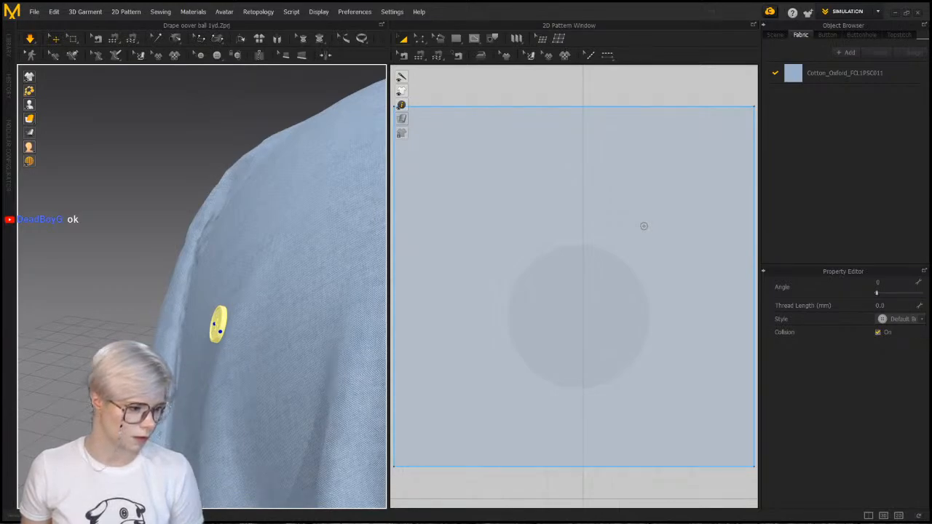
Try a value of 2 for the button's number of sewing layers and close the setting without applying it
right_drag(104, 339, 192, 335)
middle_drag(192, 335, 147, 324)
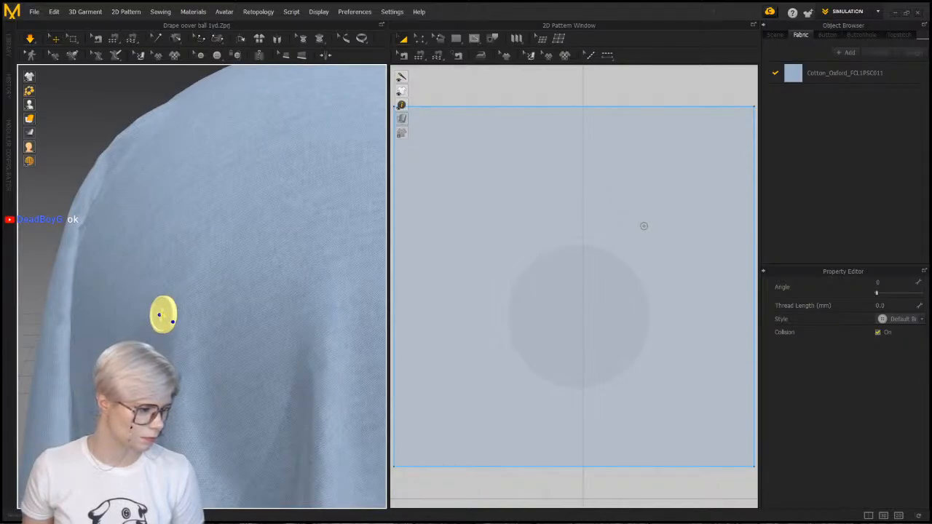
right_click(158, 318)
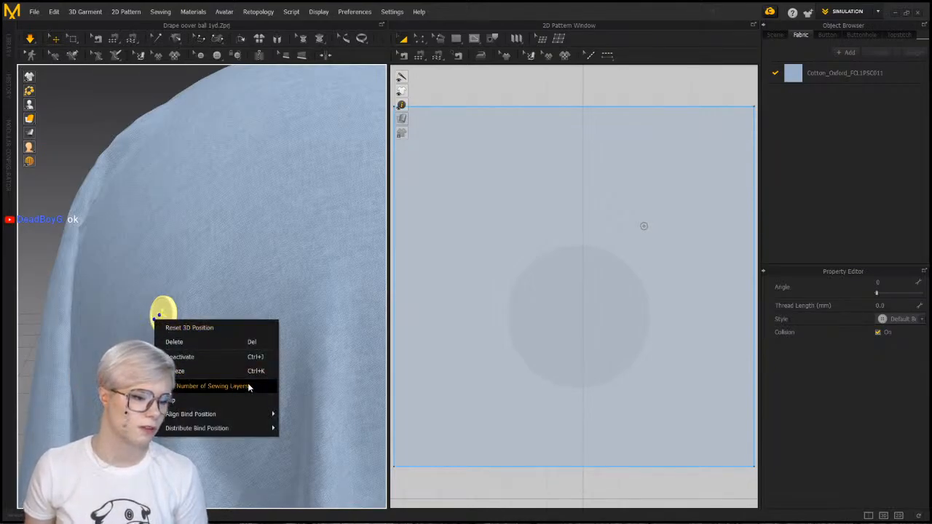
click(247, 386)
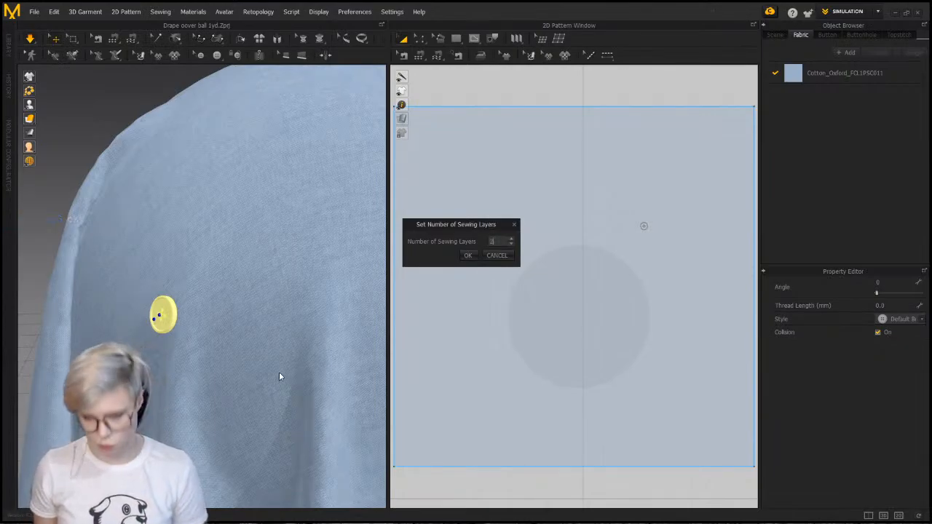
text(2)
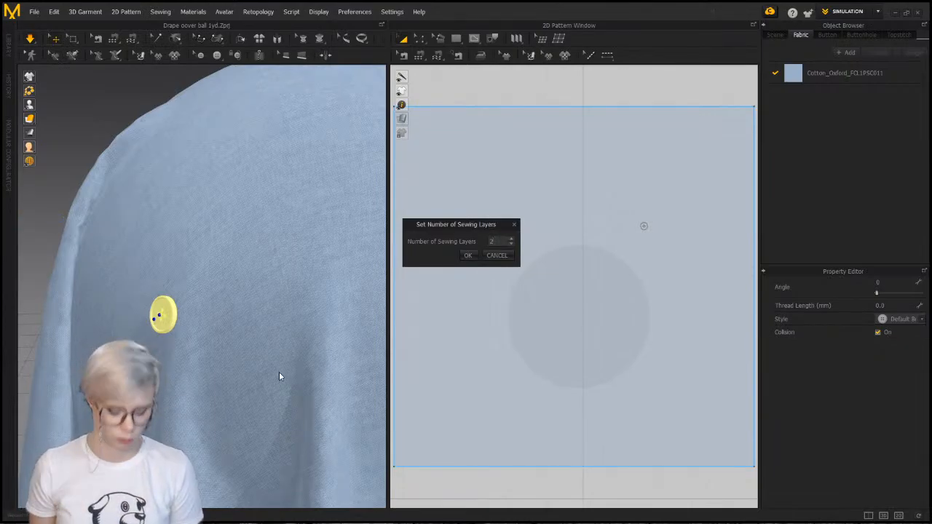
key(BackSpace)
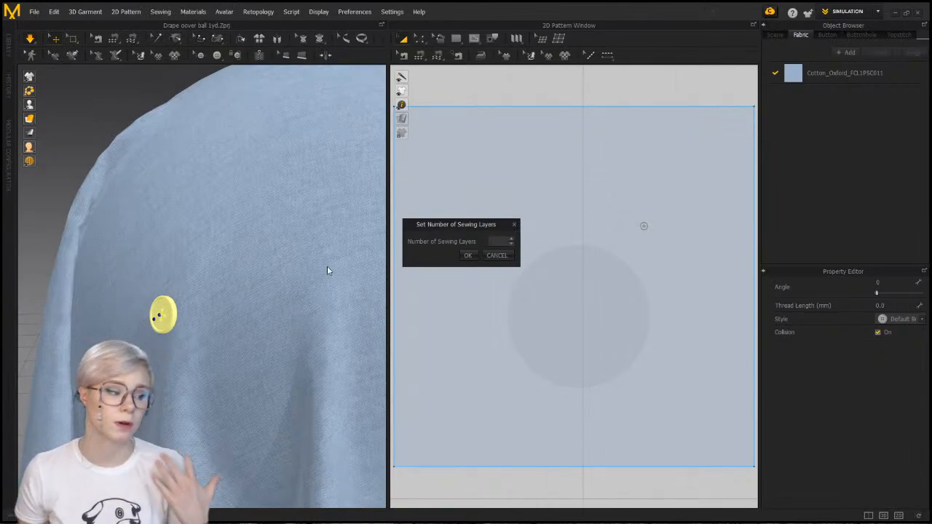
click(514, 224)
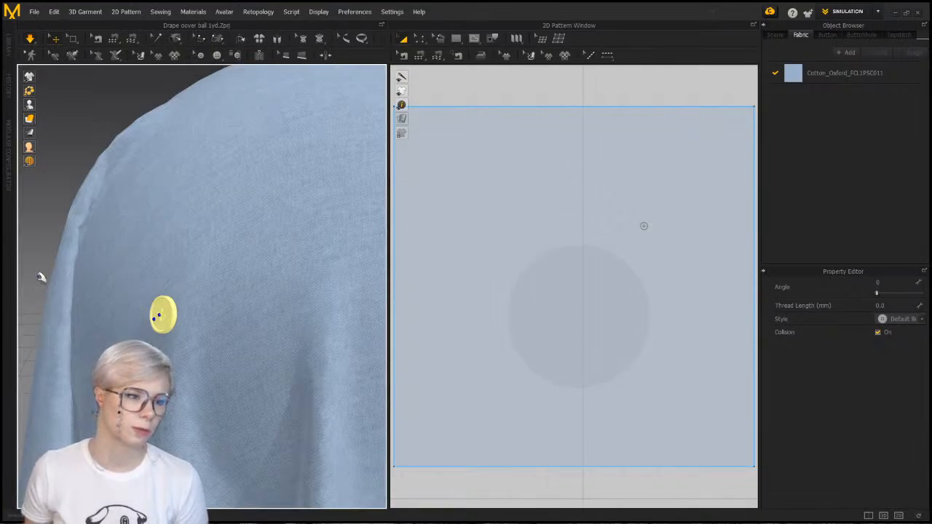
Review the button's alignment and distribution options and examine from the side how it sits against the simulated cloth
right_click(172, 315)
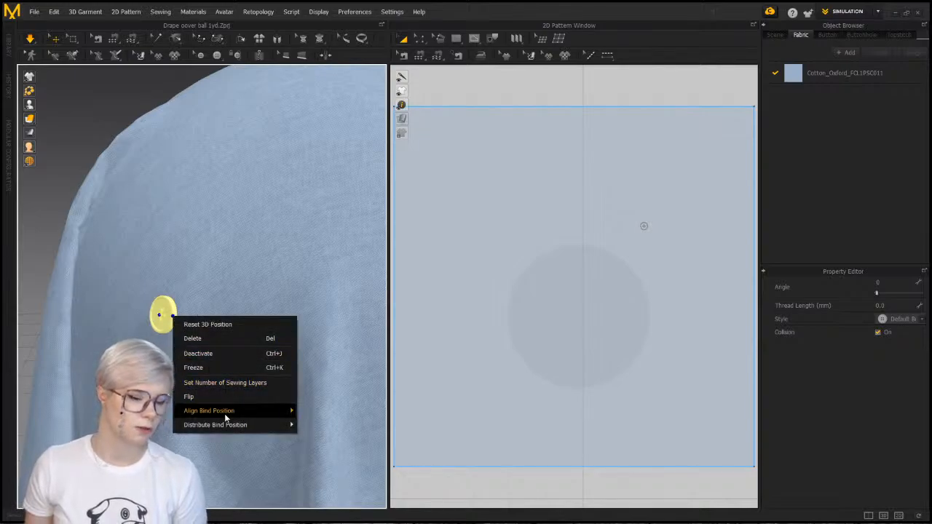
mouse_move(229, 410)
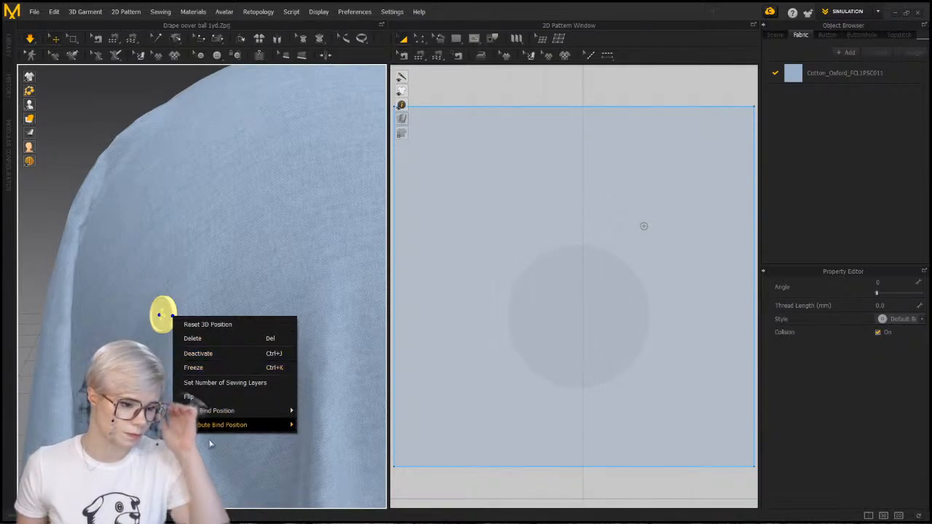
click(169, 271)
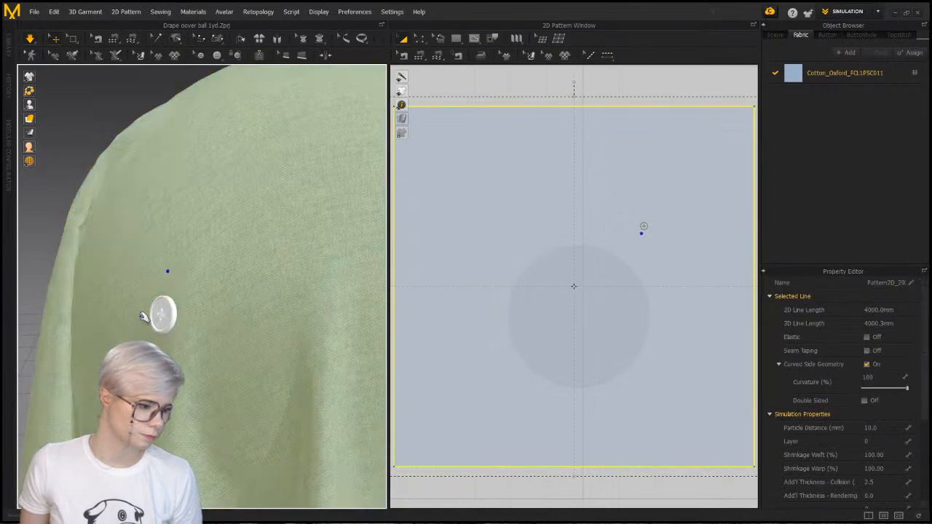
click(160, 321)
right_drag(152, 319, 139, 325)
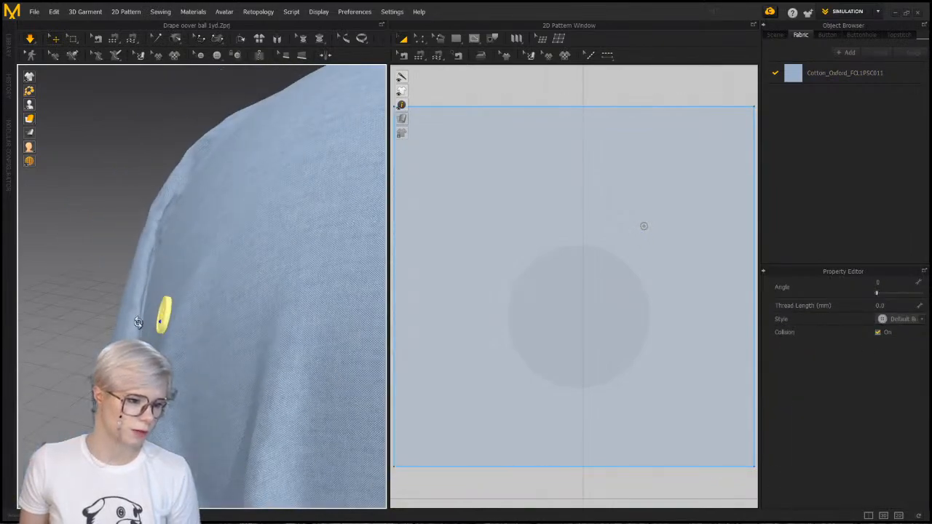
mouse_move(161, 323)
mouse_down()
mouse_move(126, 324)
mouse_move(194, 339)
mouse_move(162, 313)
mouse_up()
right_drag(162, 314, 137, 124)
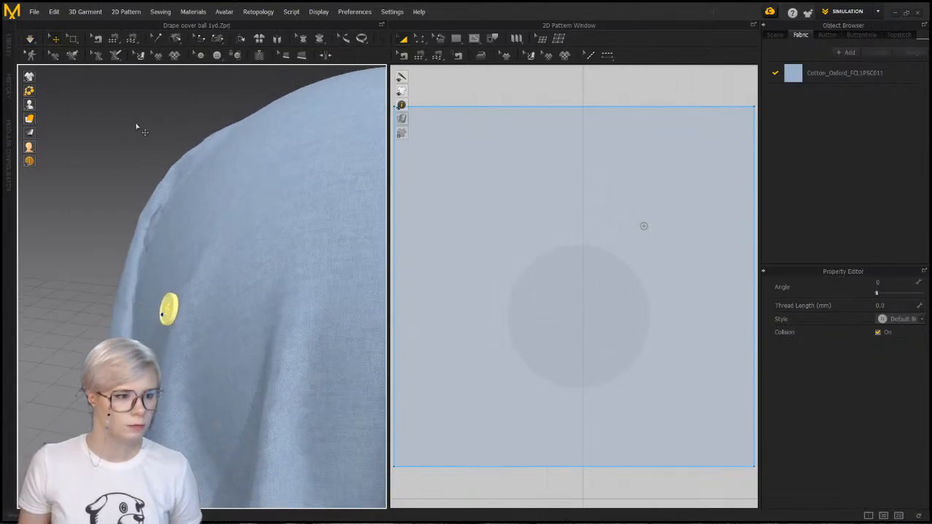
Draw a nearly square rectangular pattern about 455 mm high around the button on the large cloth pattern
click(456, 38)
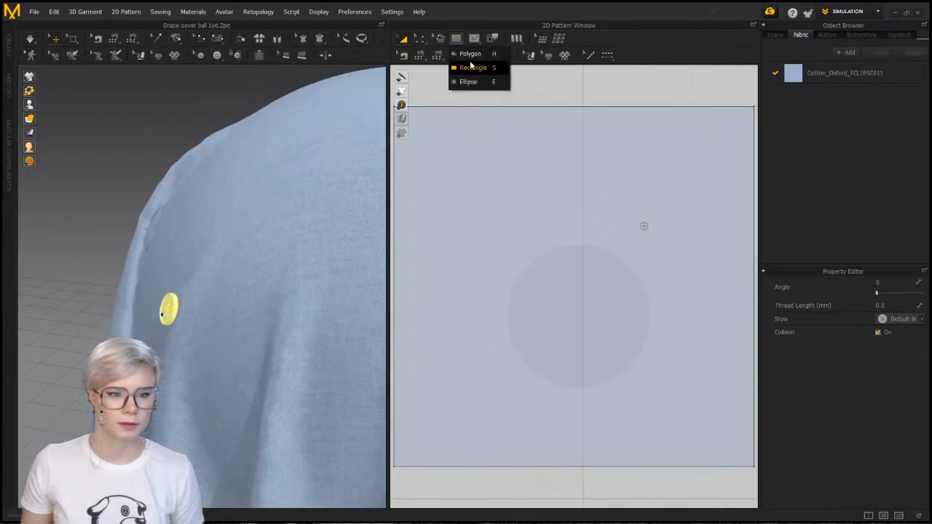
click(472, 68)
drag(628, 207, 672, 248)
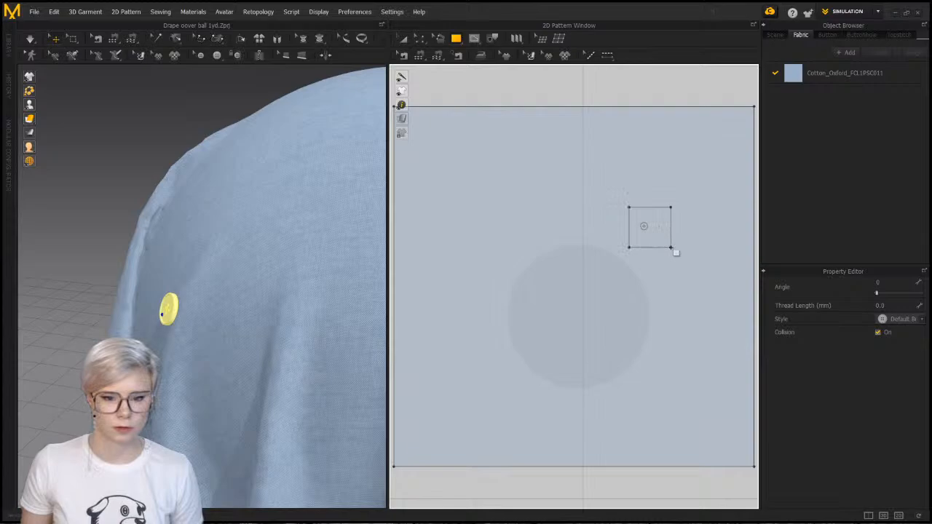
click(231, 328)
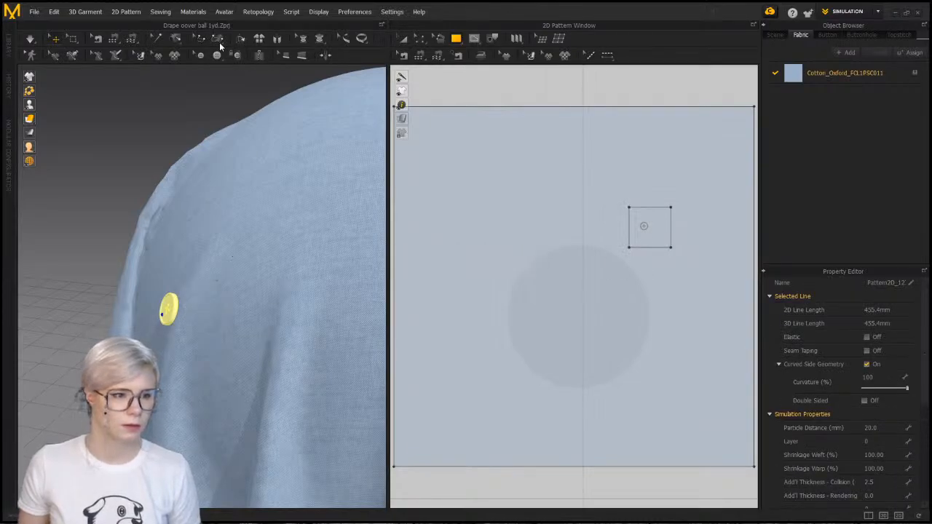
click(201, 57)
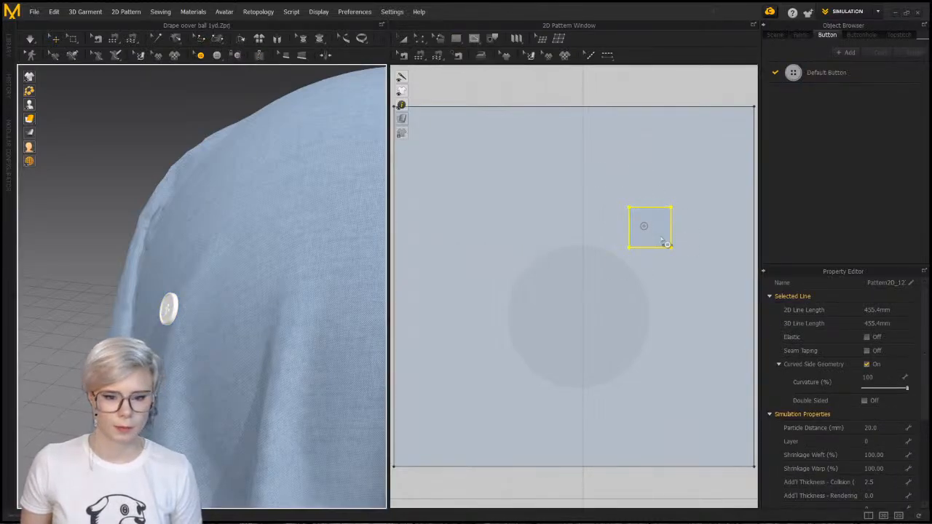
click(644, 227)
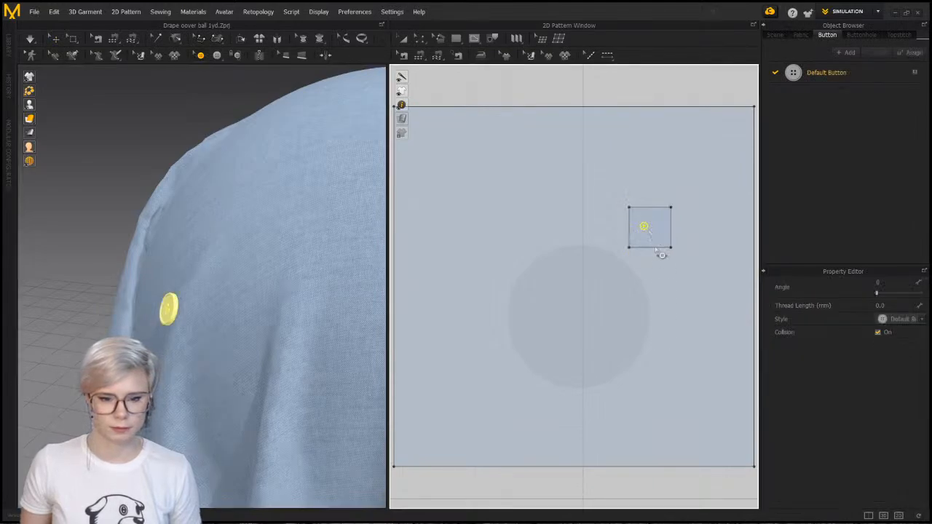
click(660, 274)
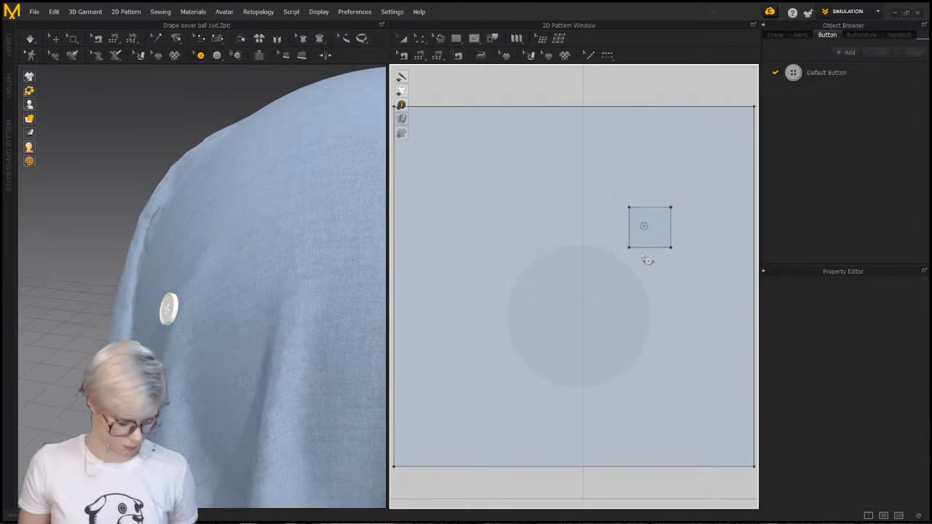
Move the small square pattern out of the large cloth pattern to just above its upper edge
key(a)
drag(656, 225, 611, 85)
scroll(630, 99, down, 2)
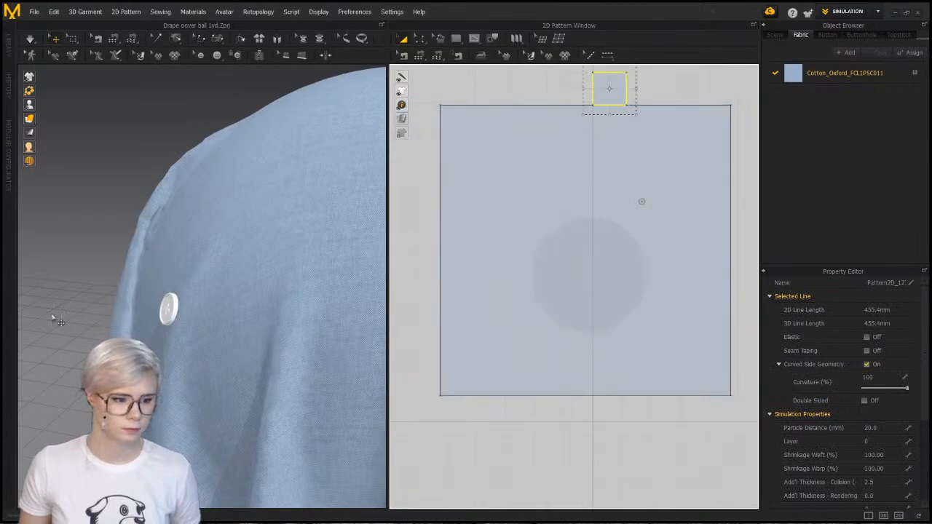
Place the small fabric square in 3D beside the draped cloth, in front of the button
key(space)
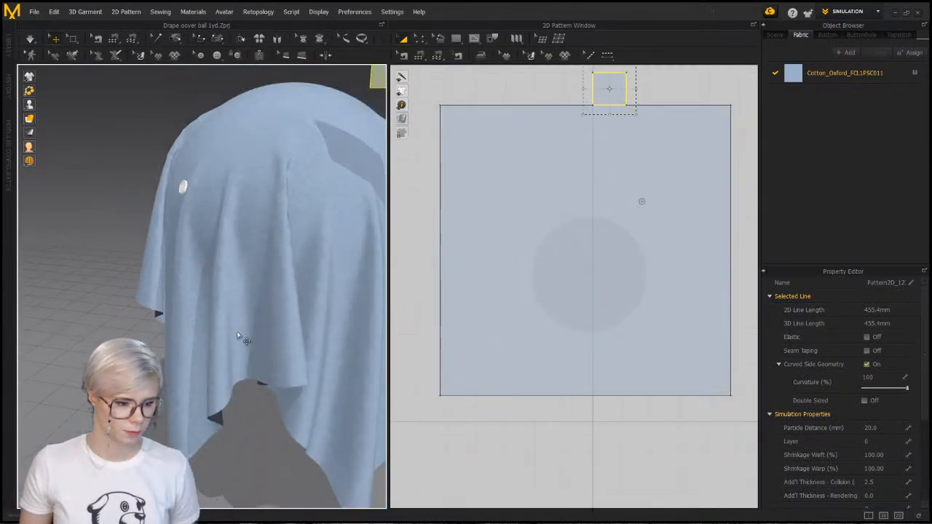
drag(312, 156, 120, 216)
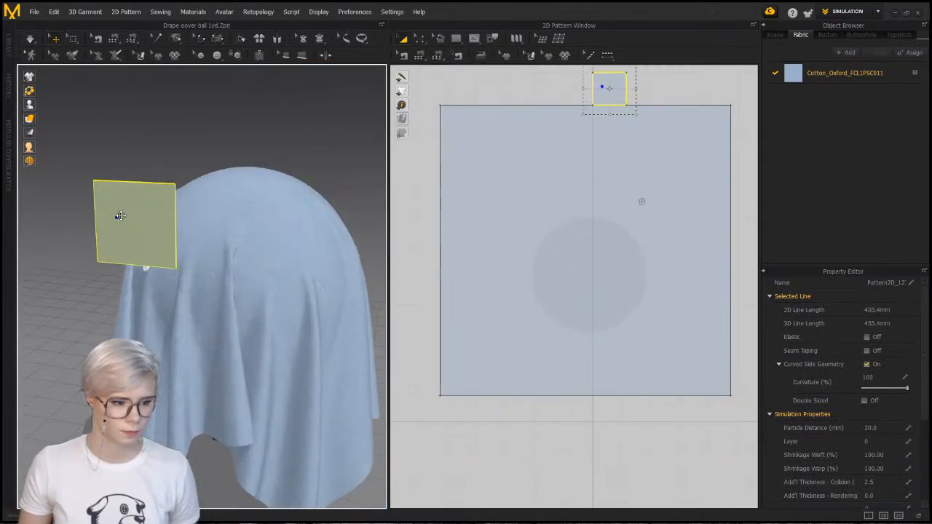
scroll(219, 211, up, 5)
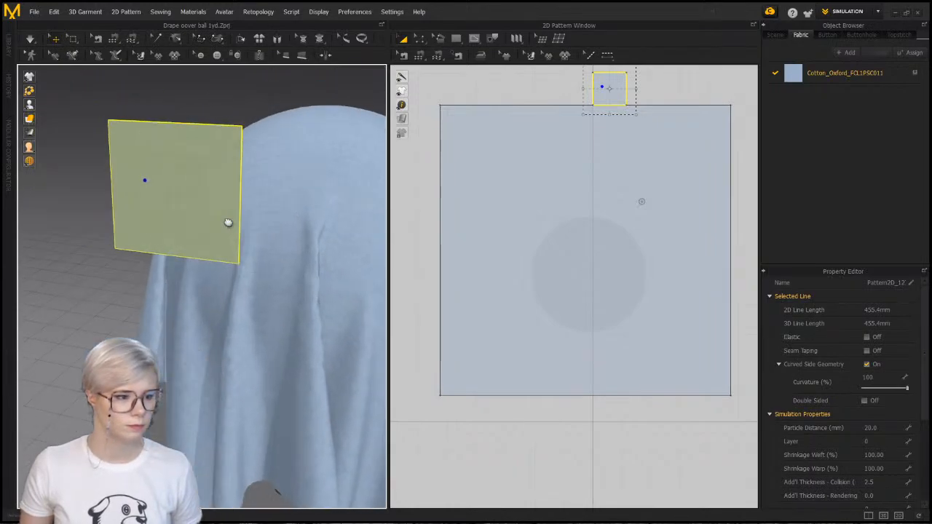
right_drag(227, 223, 329, 225)
middle_drag(329, 224, 242, 221)
scroll(264, 234, down, 5)
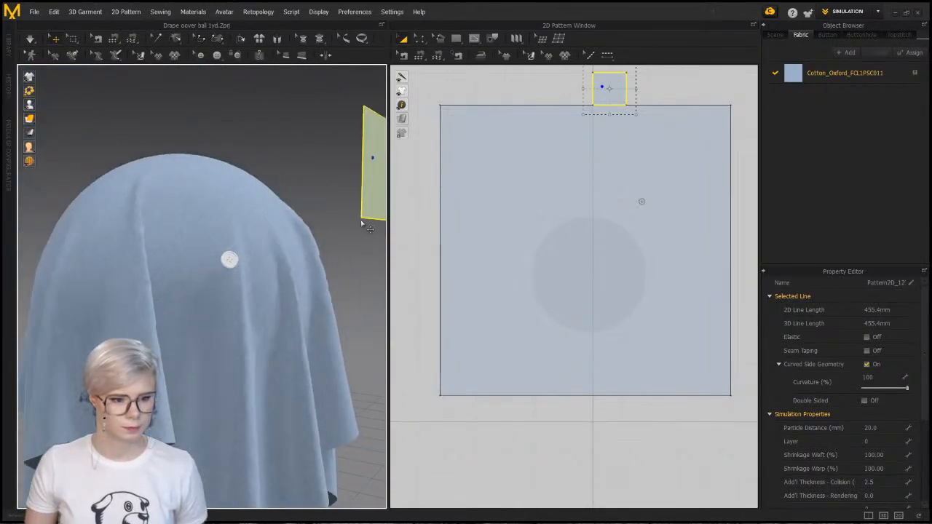
drag(388, 209, 249, 270)
right_drag(249, 270, 193, 268)
scroll(281, 248, down, 2)
scroll(327, 224, up, 4)
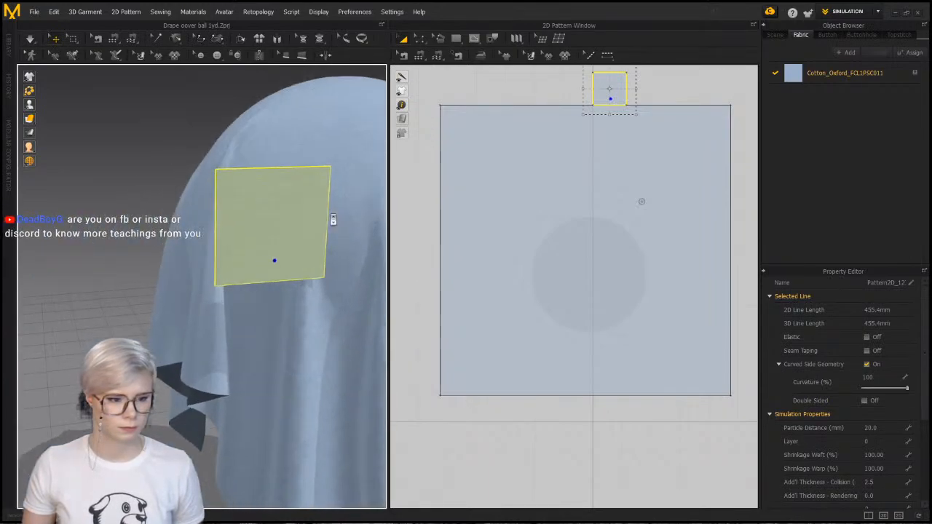
Rotate the small fabric square about its vertical axis so it lies roughly parallel to the draped cloth
right_drag(330, 220, 183, 206)
click(216, 193)
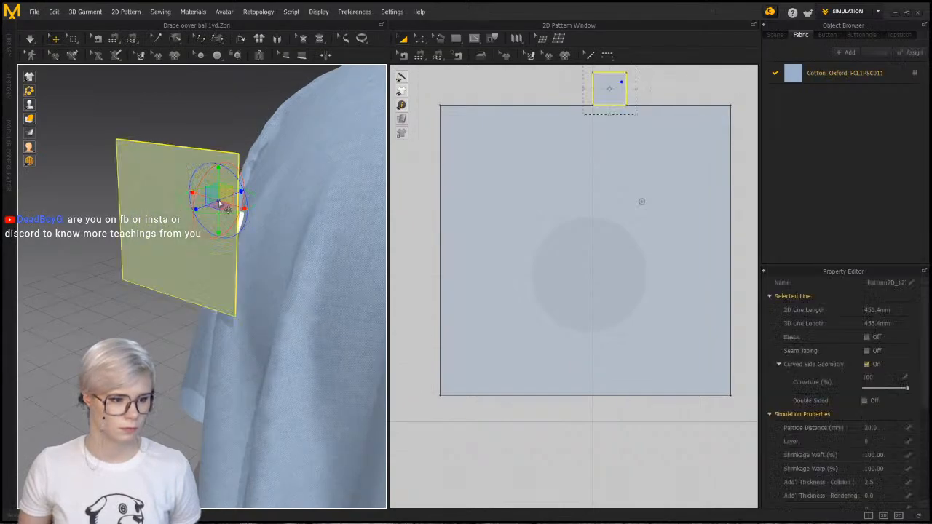
drag(203, 211, 171, 208)
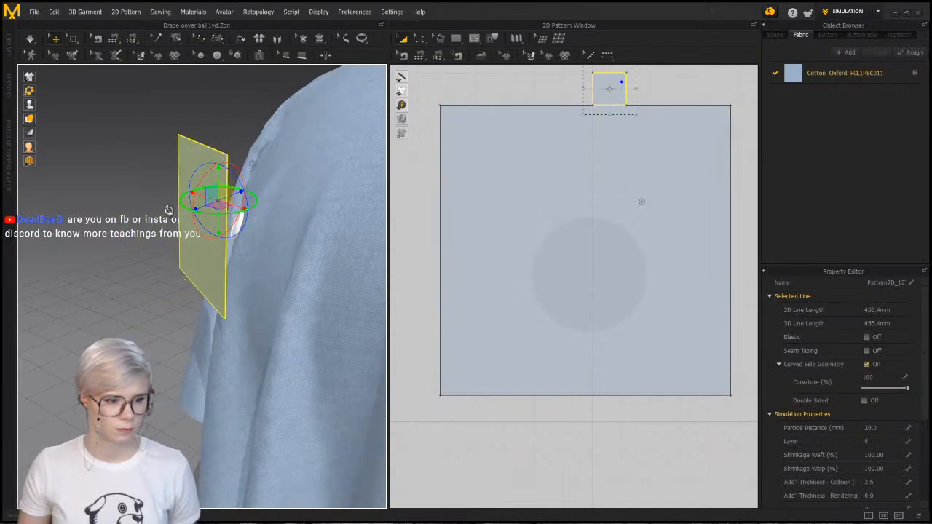
Add a default buttonhole at the centre of the small fabric square
click(201, 56)
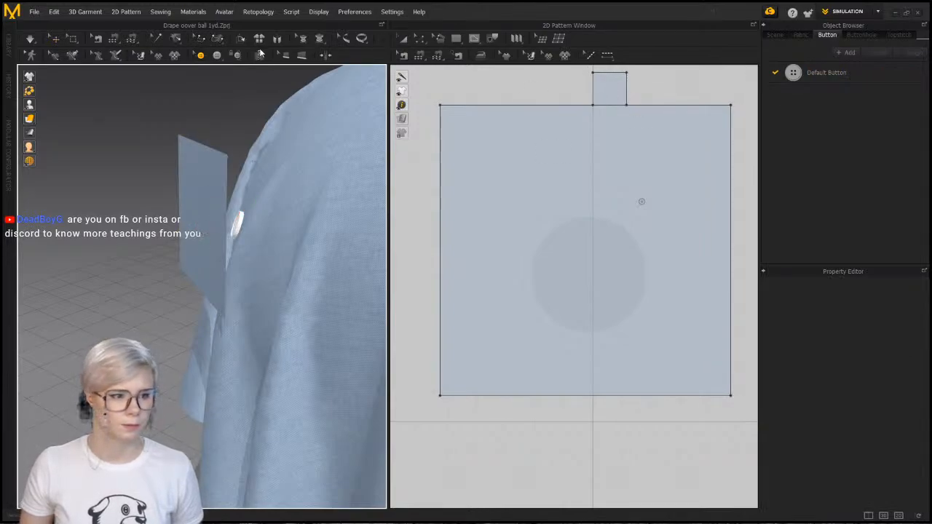
click(216, 55)
click(233, 82)
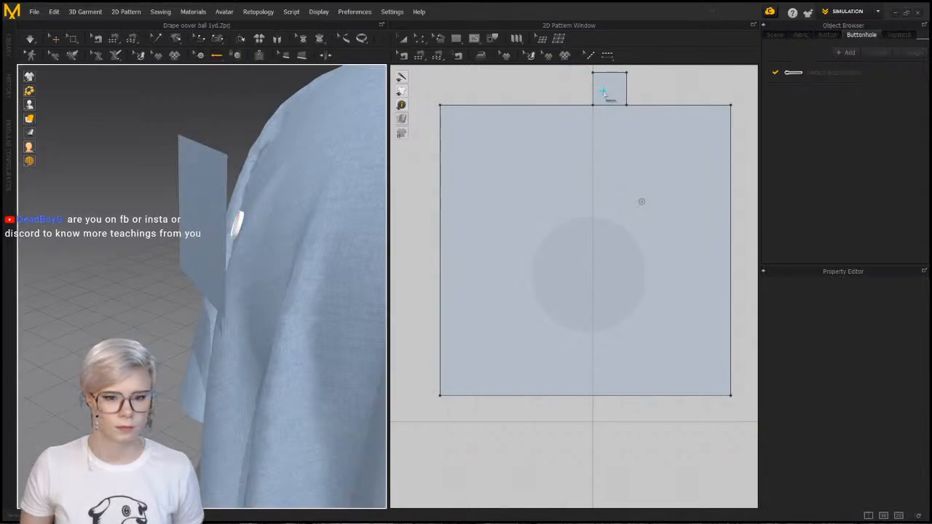
click(608, 88)
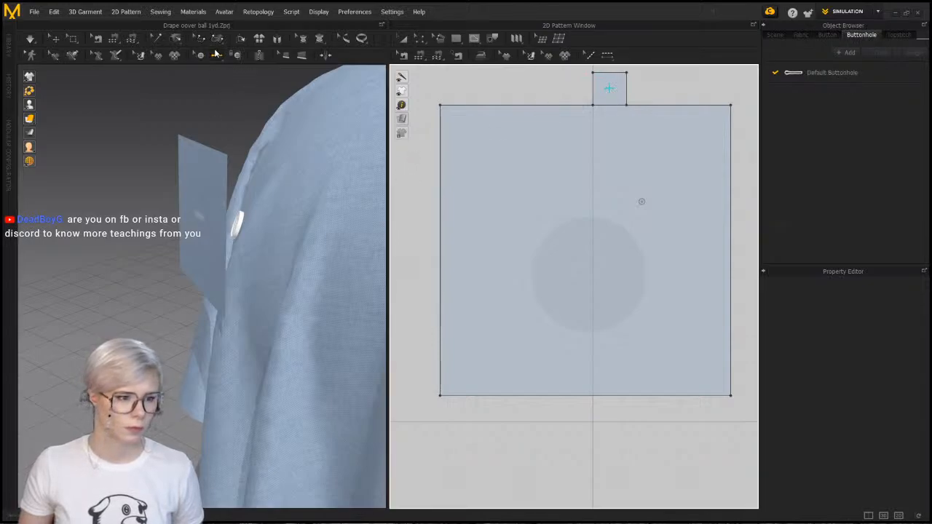
Fasten the button on the draped cloth to the square's buttonhole and simulate
click(236, 55)
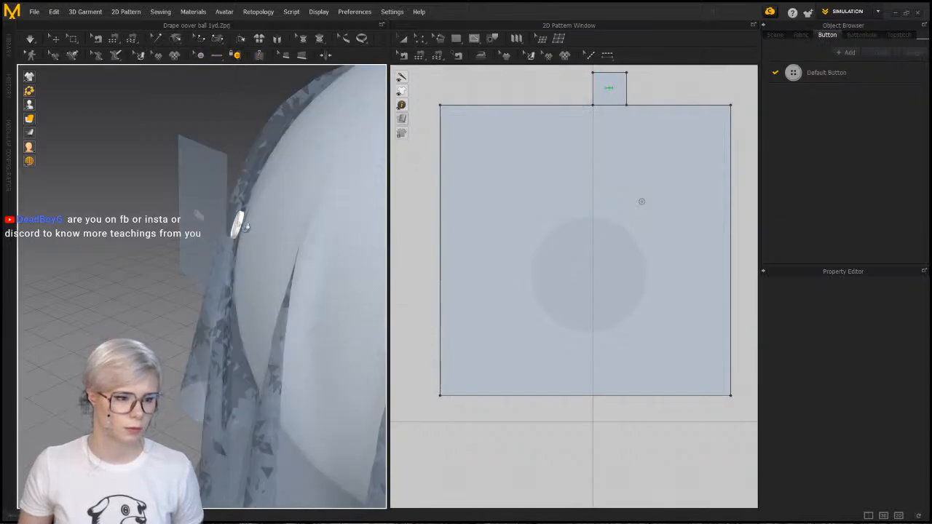
click(199, 217)
key(space)
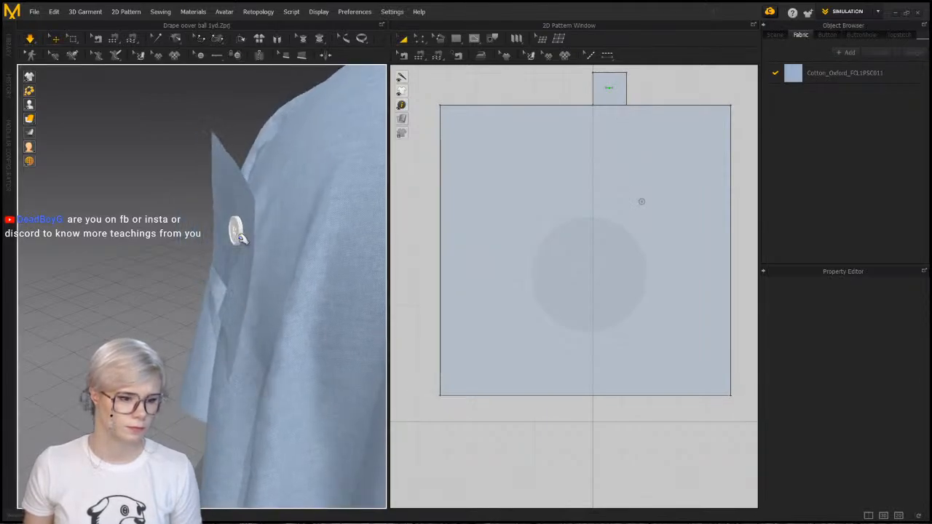
Pull the small fabric square around against the draped cloth during simulation and examine the fastened button
drag(238, 176, 309, 180)
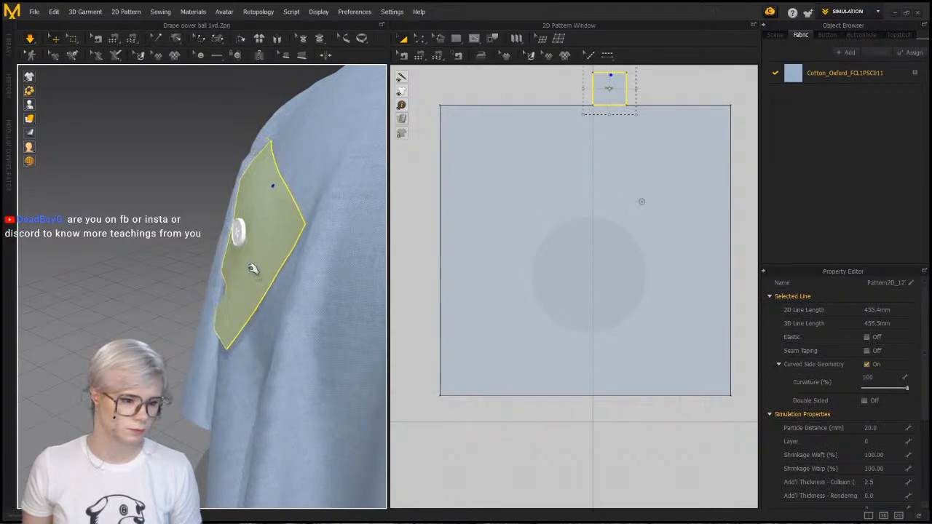
click(195, 222)
right_drag(296, 210, 191, 259)
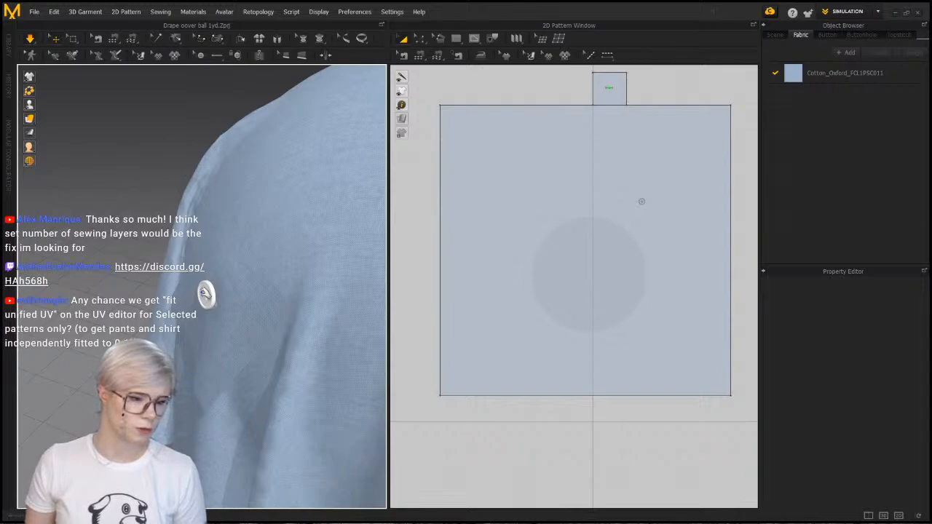
Stop the simulation and reset the 3D position of the fastened button
mouse_move(206, 295)
mouse_down()
mouse_move(219, 307)
mouse_move(212, 294)
mouse_up()
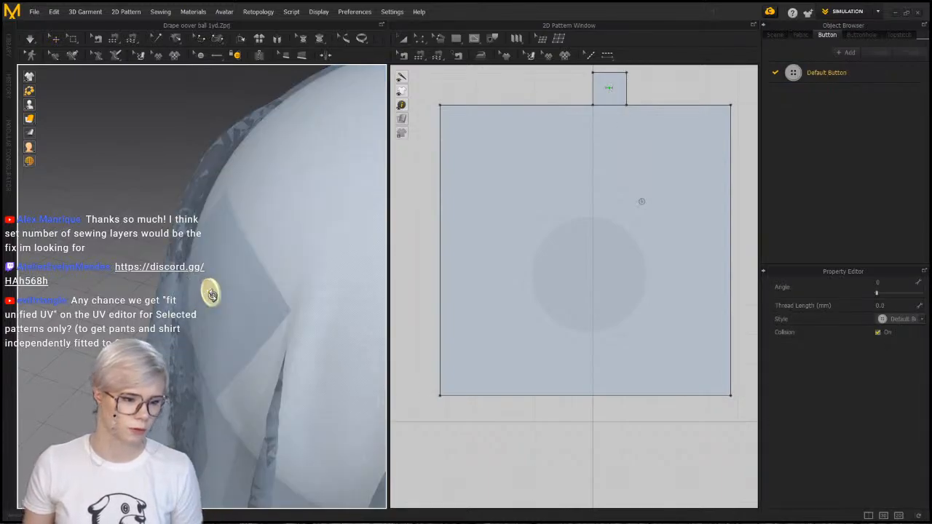
click(55, 38)
right_click(209, 294)
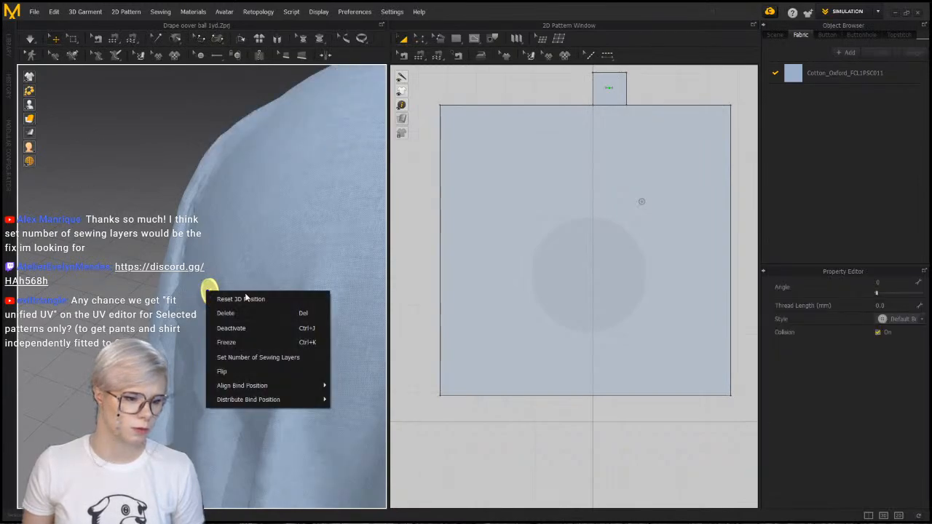
click(274, 305)
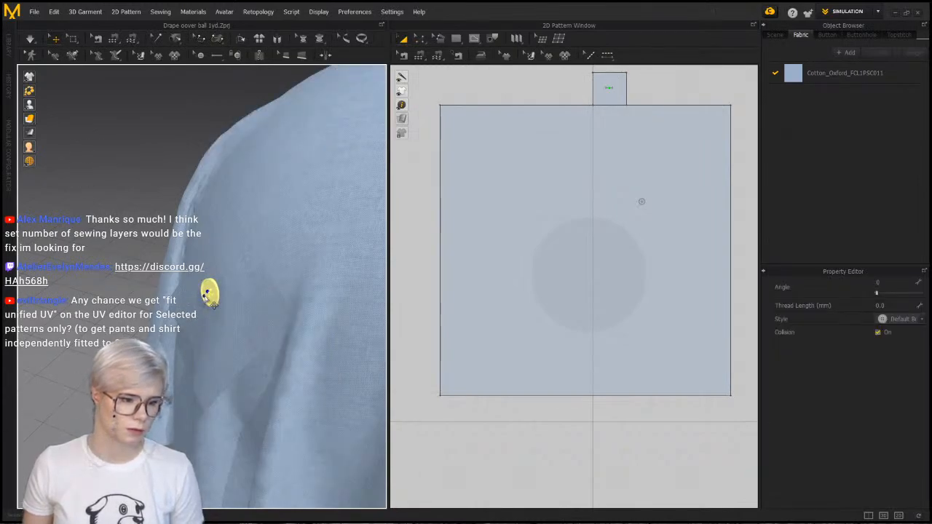
Move the button off the draped cloth, run a brief simulation, and delete both the small fabric square and the button
drag(211, 300, 184, 302)
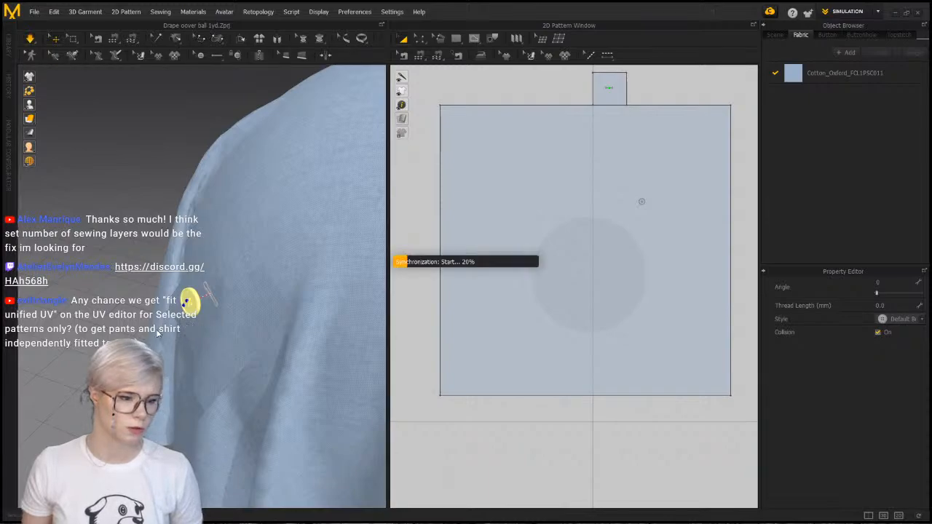
key(space)
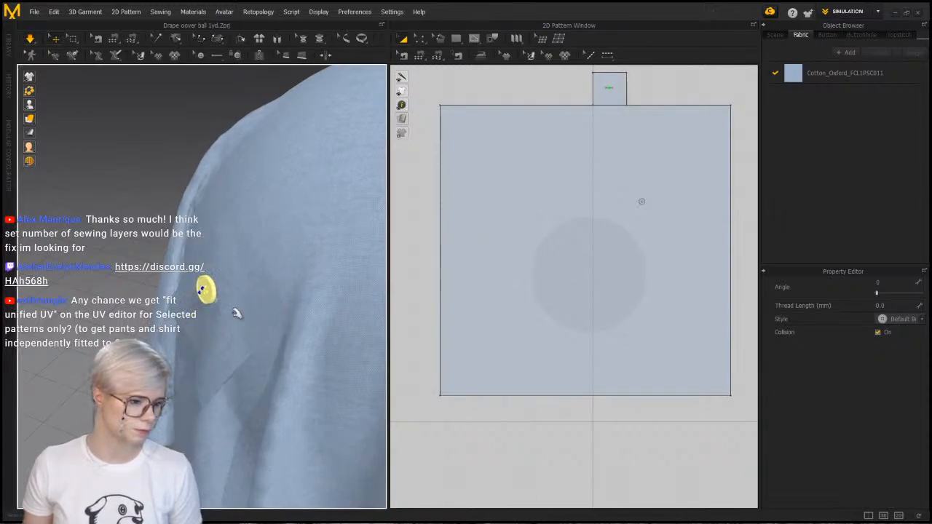
click(245, 291)
key(Delete)
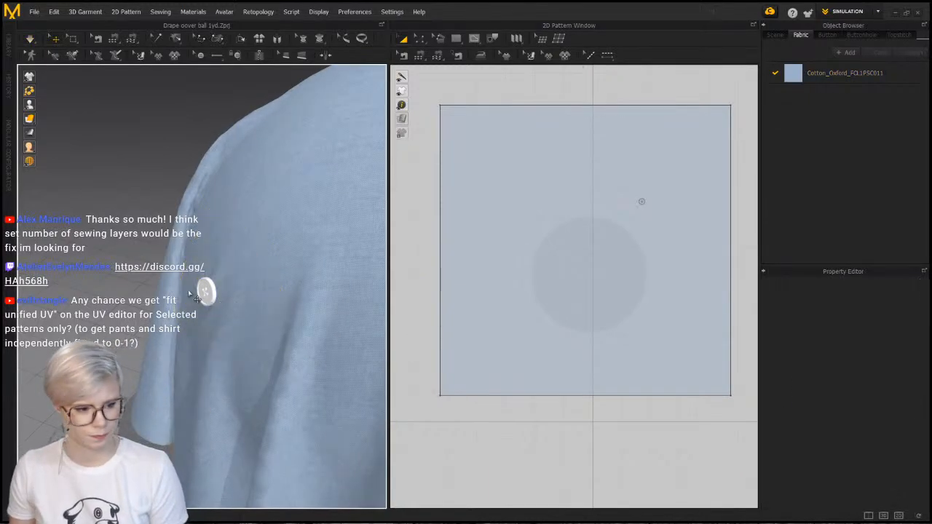
click(207, 292)
key(Delete)
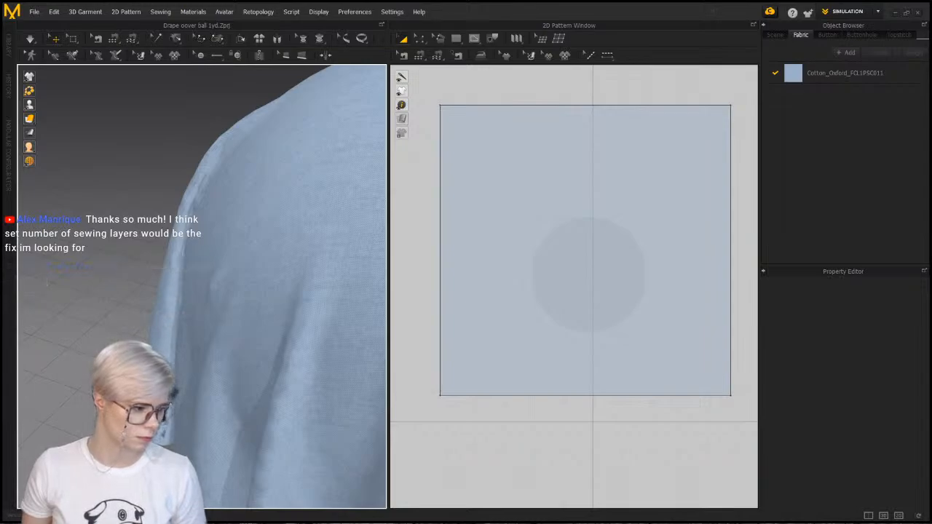
Assign the library's Cotton_Canvas fabric preset to the draped cloth and simulate it over the ball
scroll(245, 266, down, 6)
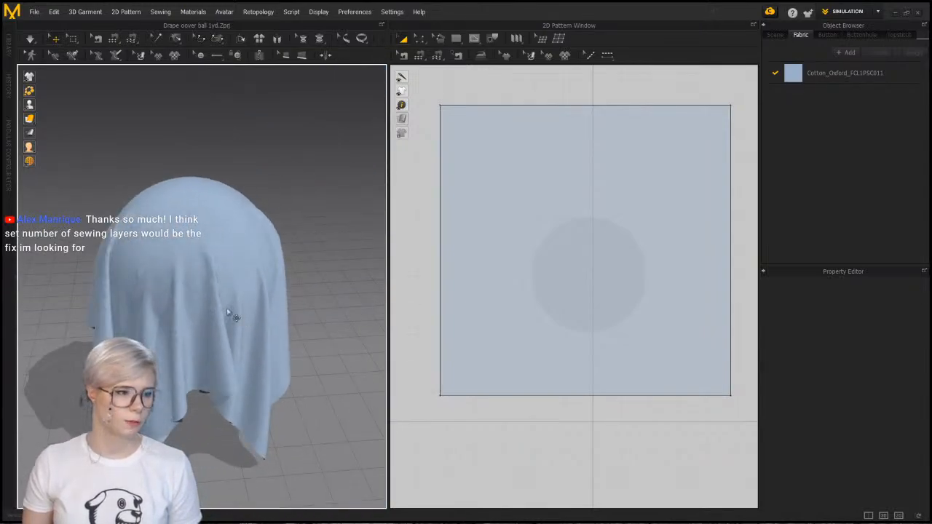
click(8, 43)
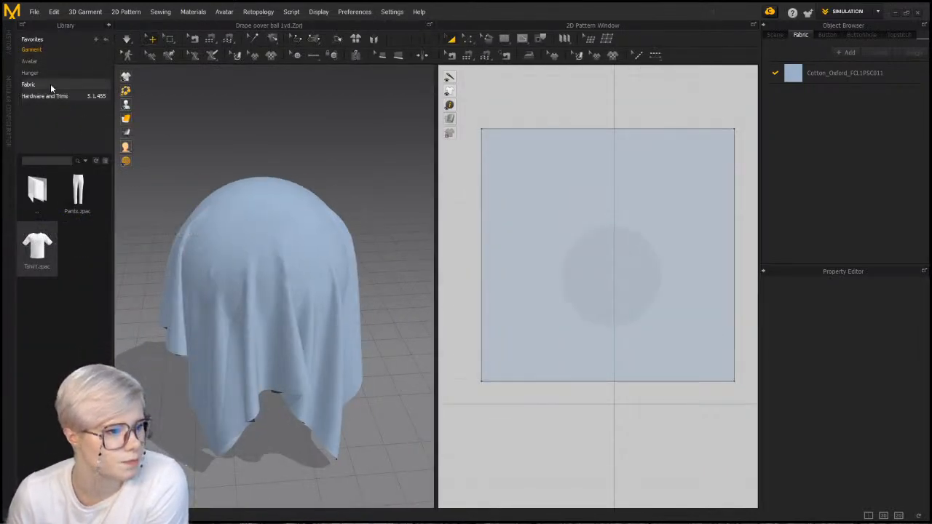
click(48, 88)
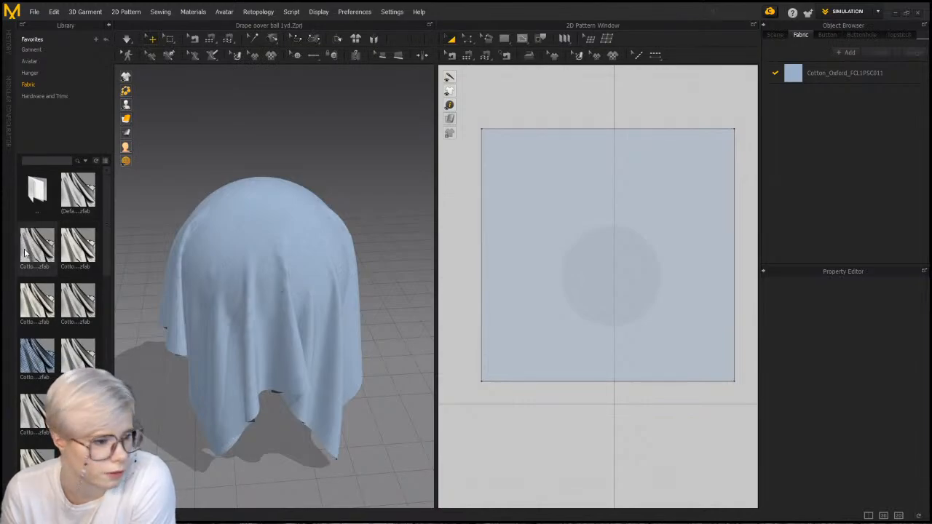
drag(225, 329, 222, 333)
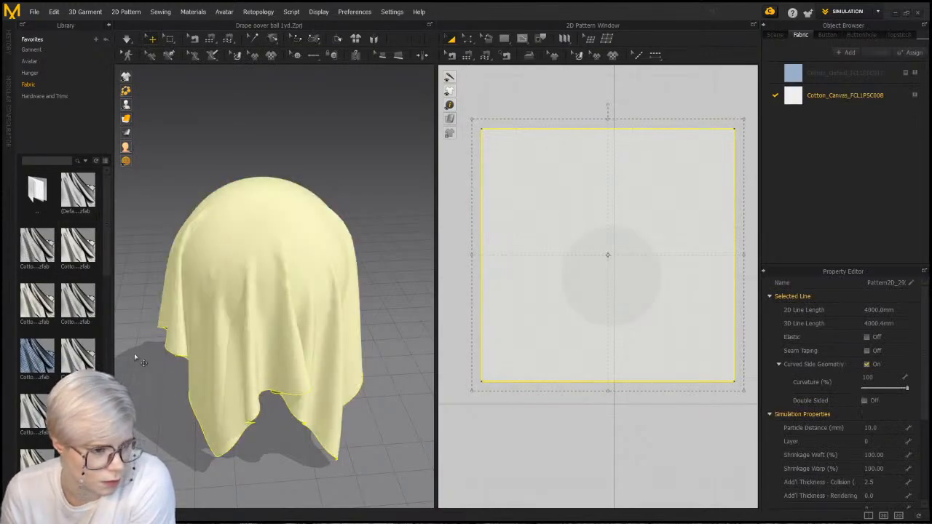
click(129, 39)
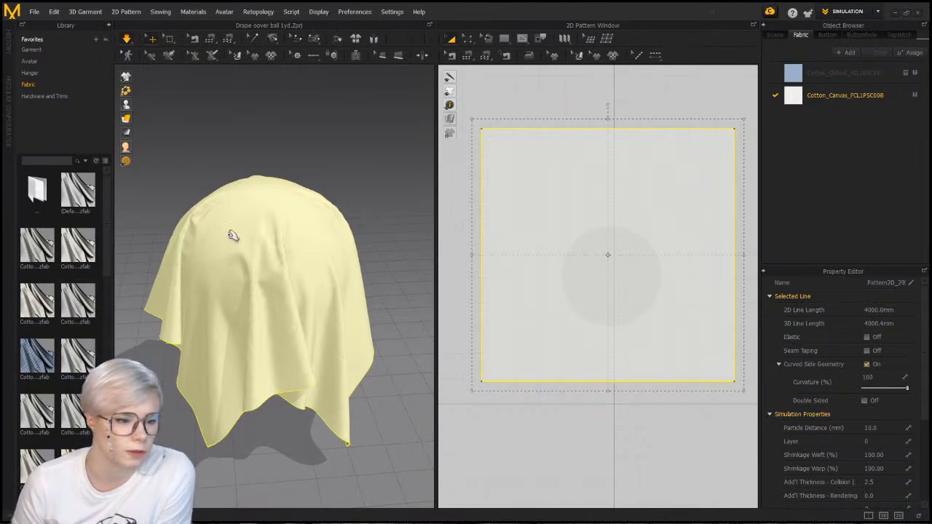
right_drag(231, 235, 208, 256)
mouse_move(237, 256)
right_down()
mouse_move(179, 241)
mouse_move(252, 266)
mouse_move(190, 260)
mouse_move(227, 263)
right_up()
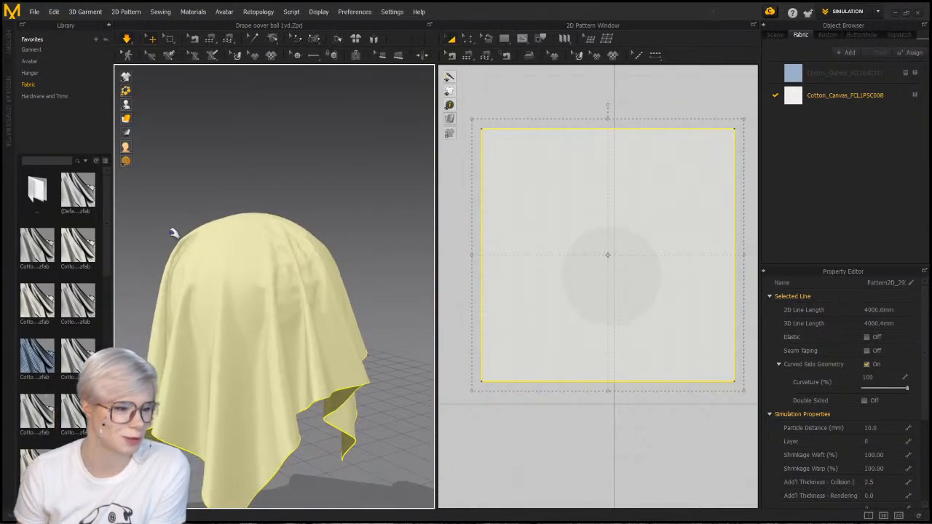
Try the library's Cotton_Twill and Cotton_Jersey presets in turn on the simulating cloth to compare their drape
drag(154, 365, 345, 368)
scroll(58, 397, down, 5)
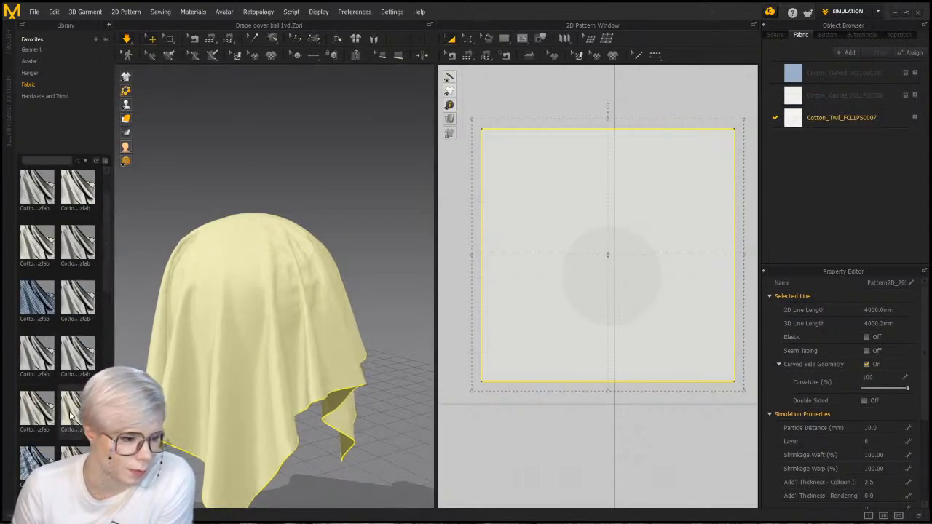
mouse_move(58, 400)
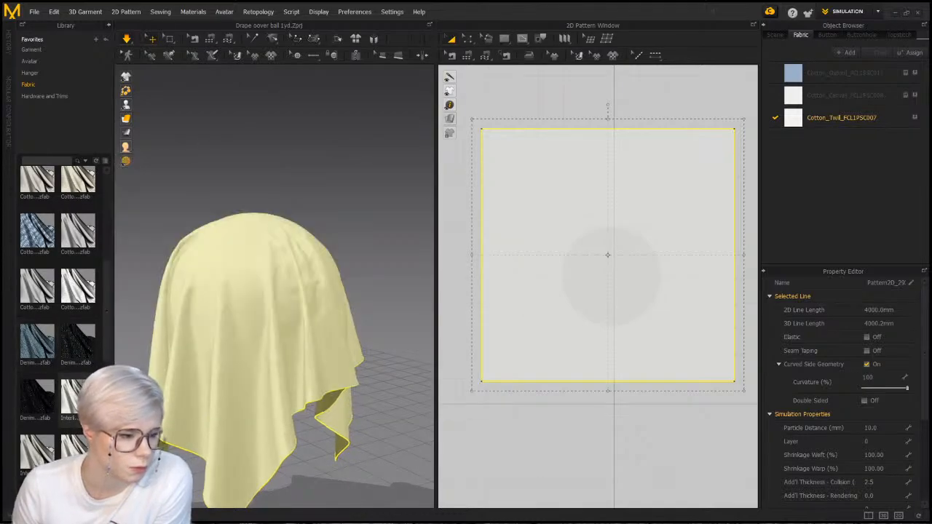
scroll(67, 330, down, 3)
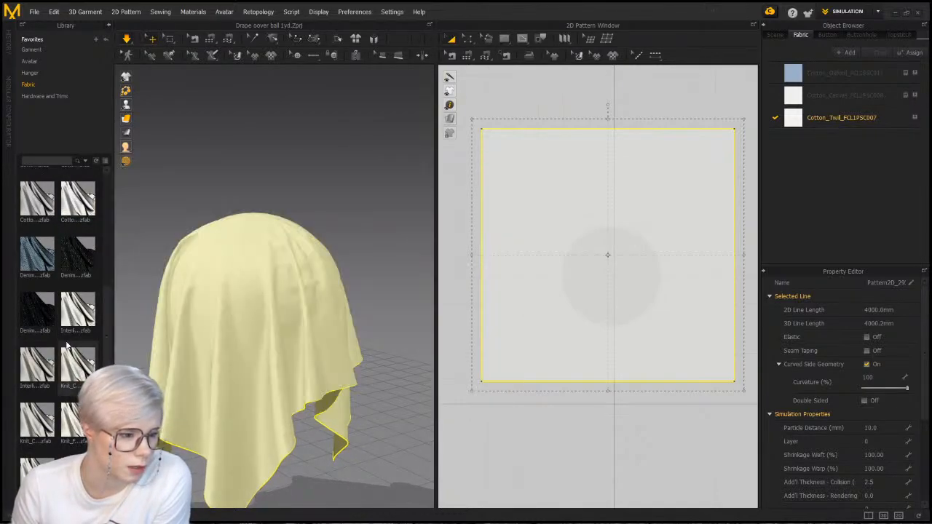
drag(85, 371, 242, 273)
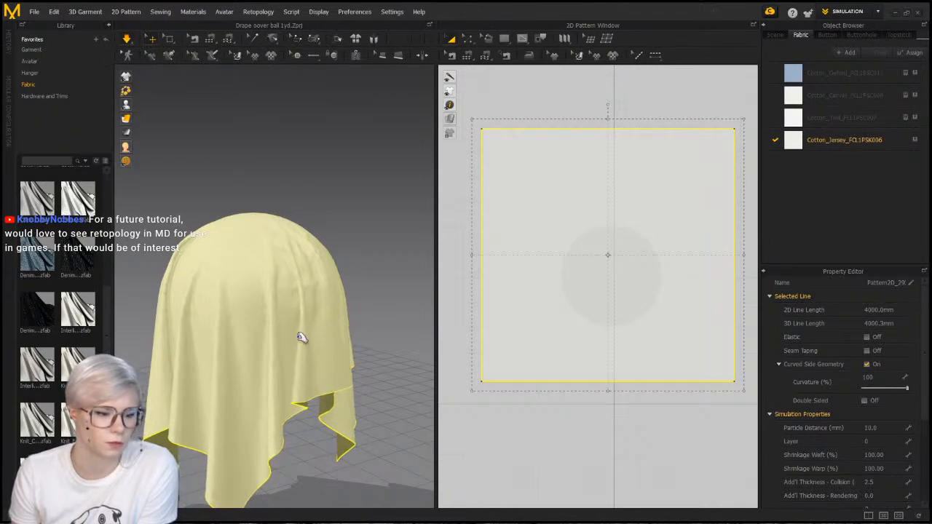
right_drag(304, 333, 236, 370)
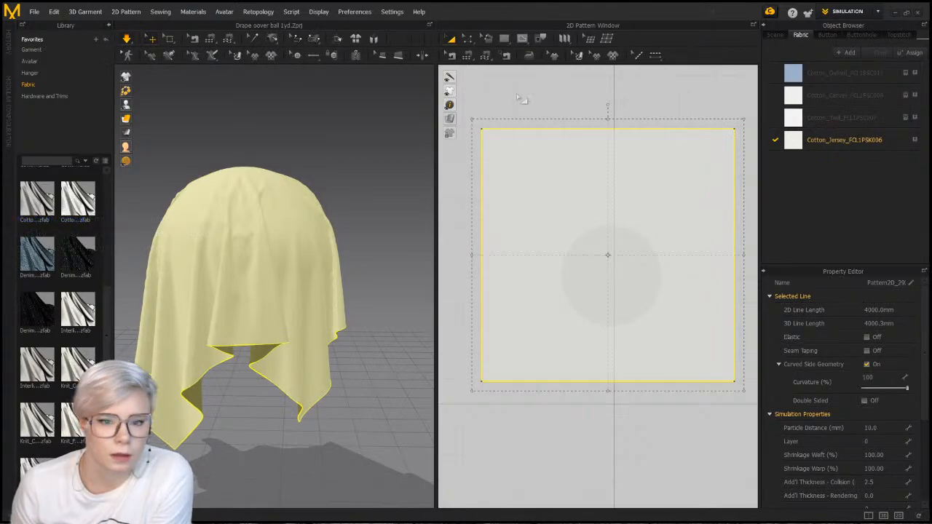
Assign the Fleece_Terry fabric preset from the library to the simulating cloth
scroll(590, 173, down, 2)
middle_drag(591, 268, 613, 330)
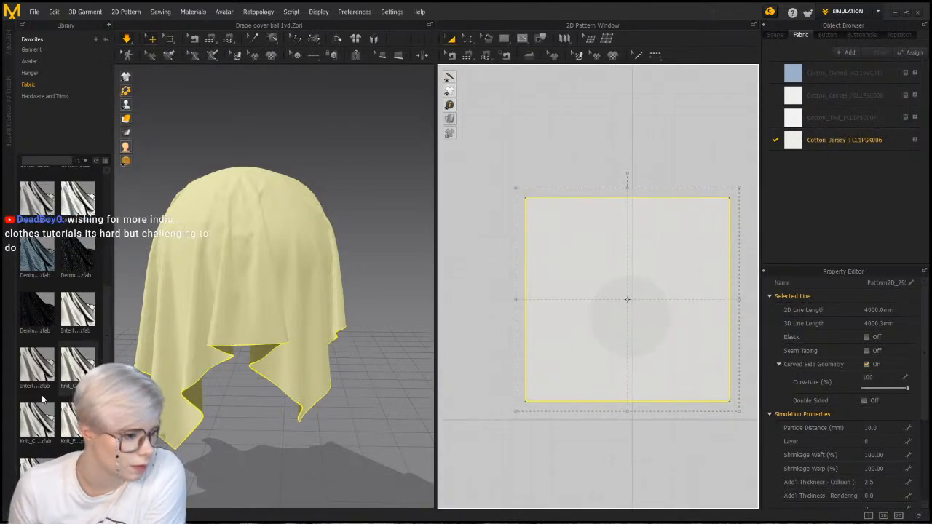
scroll(43, 400, down, 1)
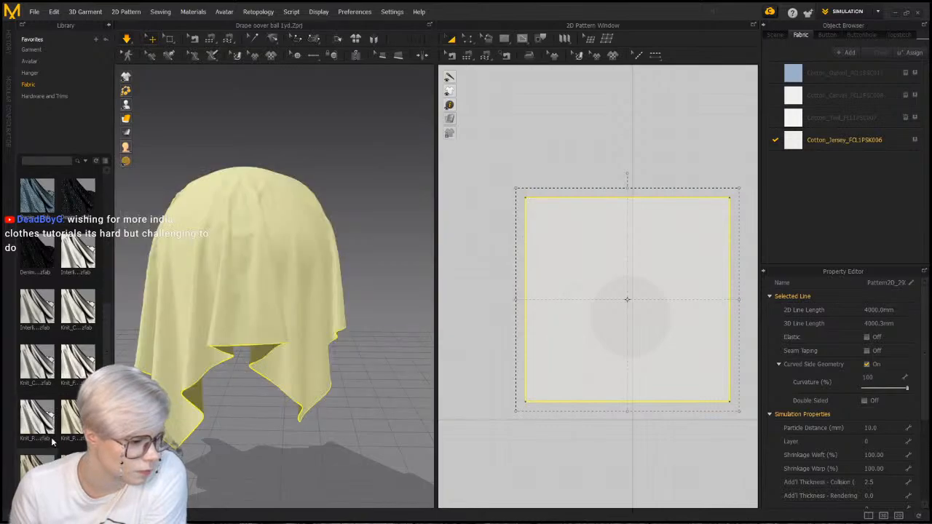
double_click(78, 362)
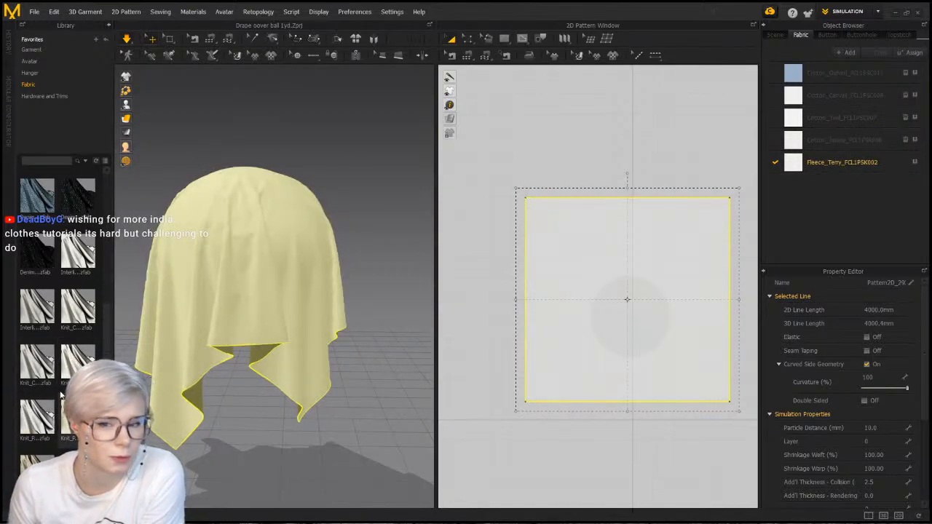
Assign the Oxford_Muslin fabric preset from the library to the simulating cloth
scroll(58, 306, down, 2)
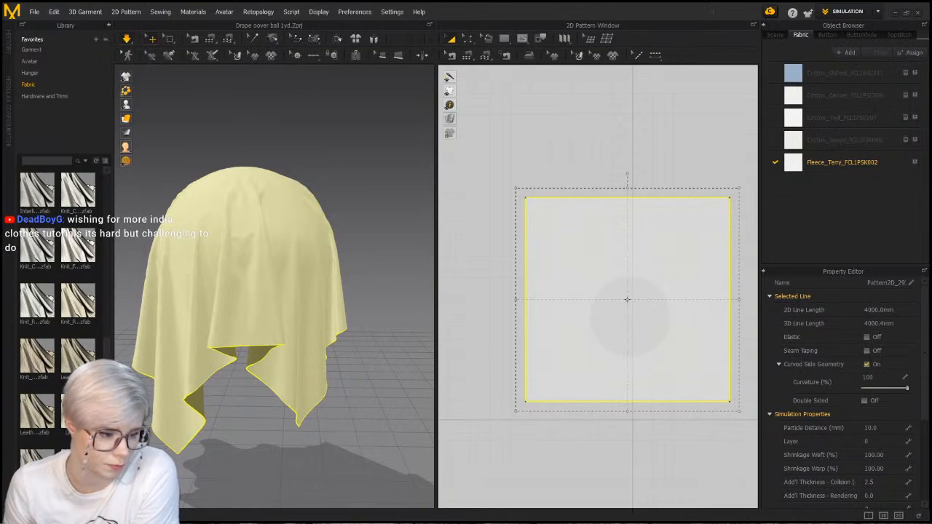
scroll(58, 306, down, 3)
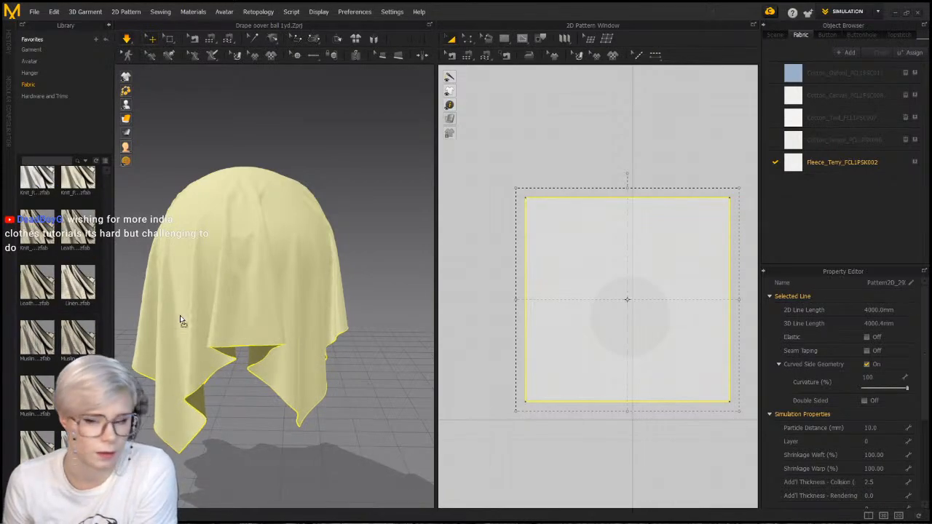
drag(228, 316, 177, 375)
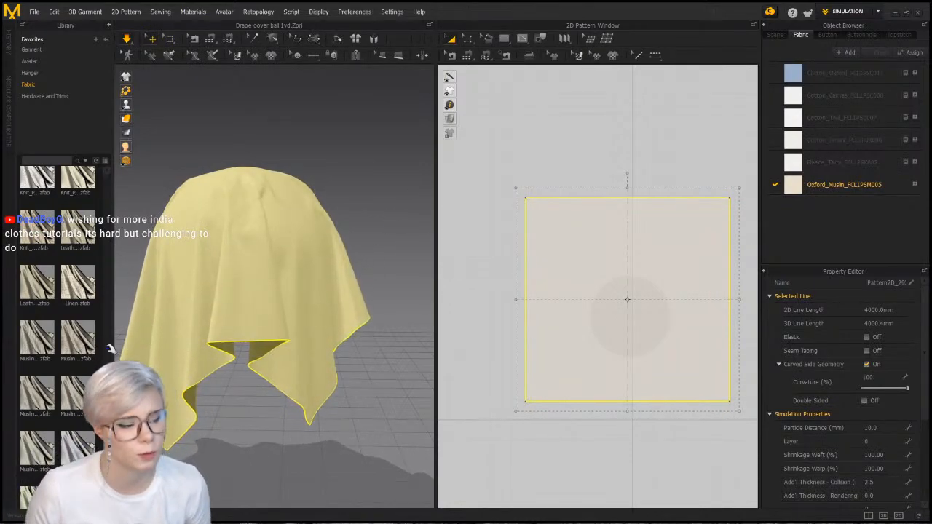
Find the silk fabrics in the library and assign the Silk_Crepede_Chine preset to the simulating cloth
scroll(71, 386, down, 1)
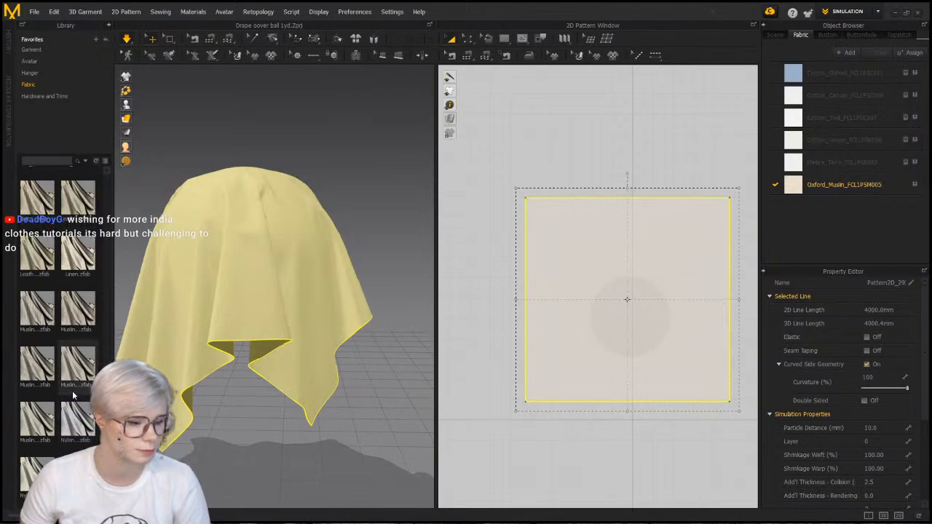
scroll(63, 426, down, 1)
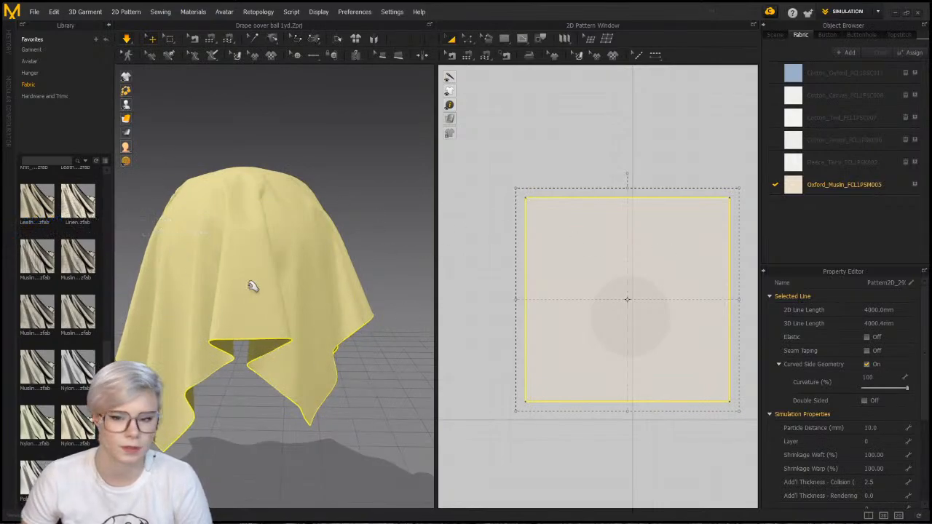
scroll(76, 393, up, 1)
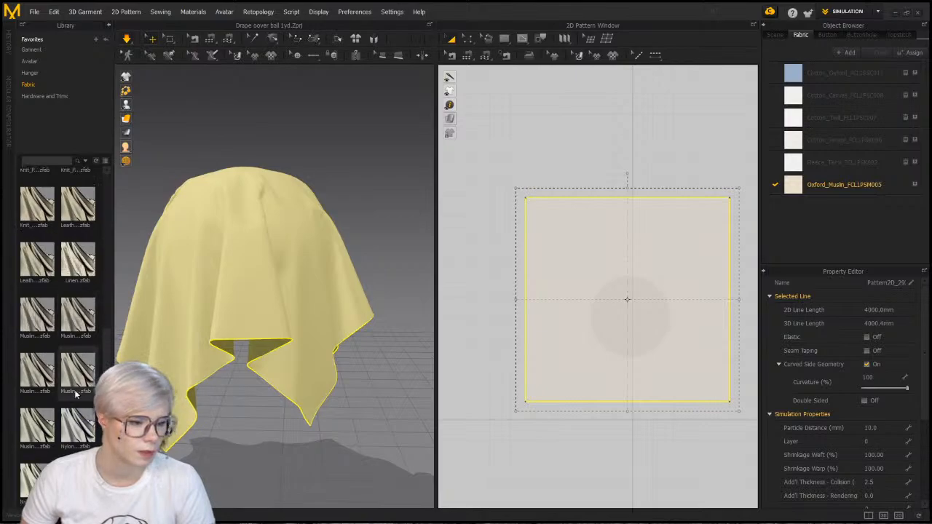
scroll(75, 393, down, 4)
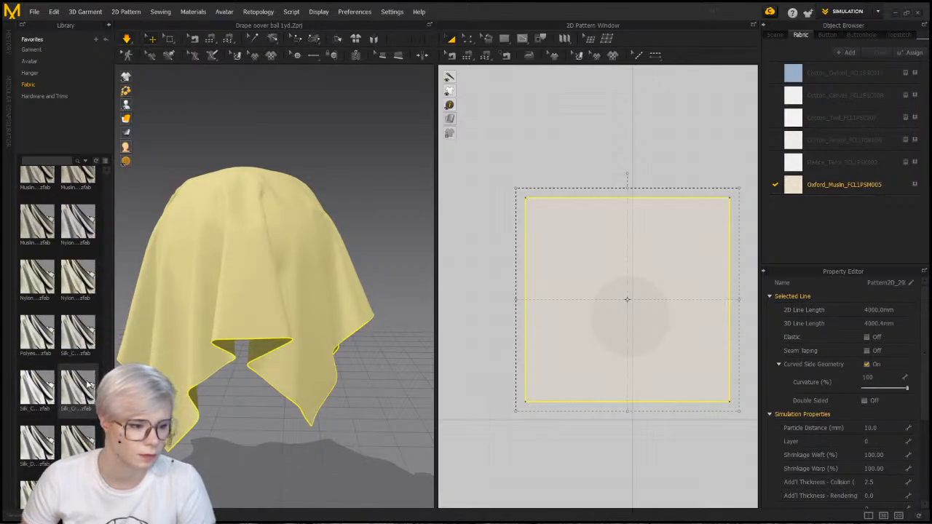
drag(88, 384, 234, 218)
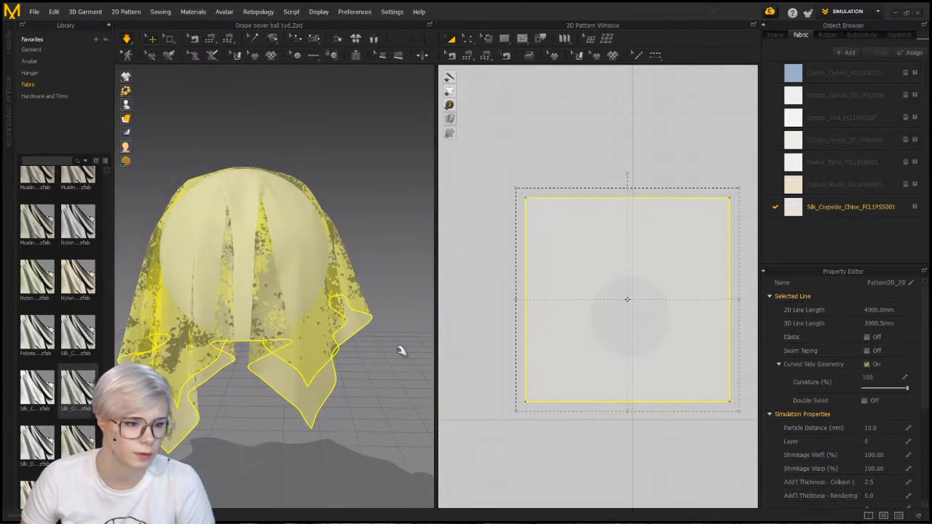
Pull the silk cloth outward on both sides of the ball during simulation and examine how it falls unselected
click(343, 198)
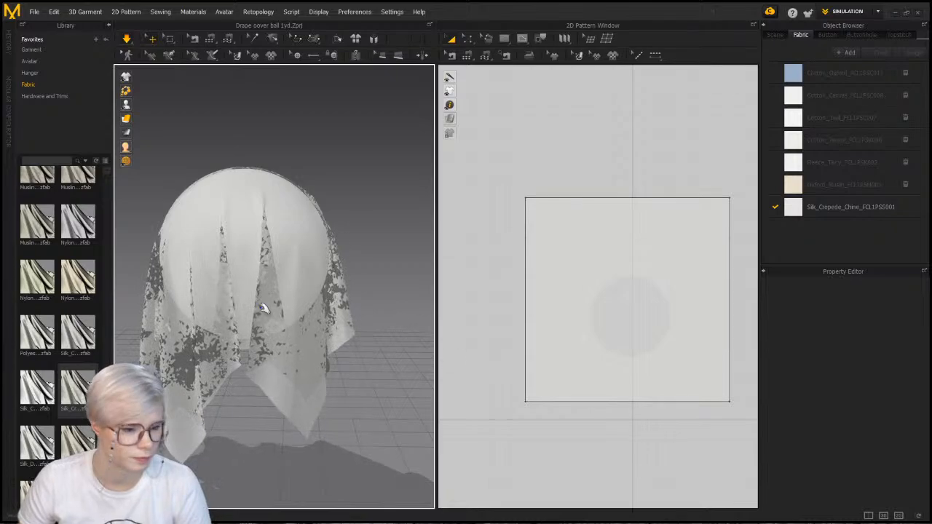
click(357, 361)
drag(377, 329, 430, 286)
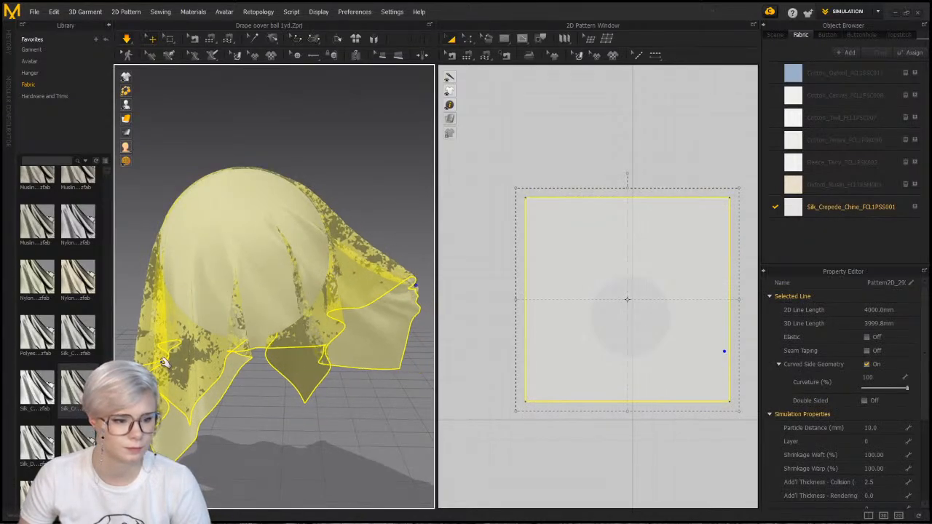
drag(162, 357, 94, 321)
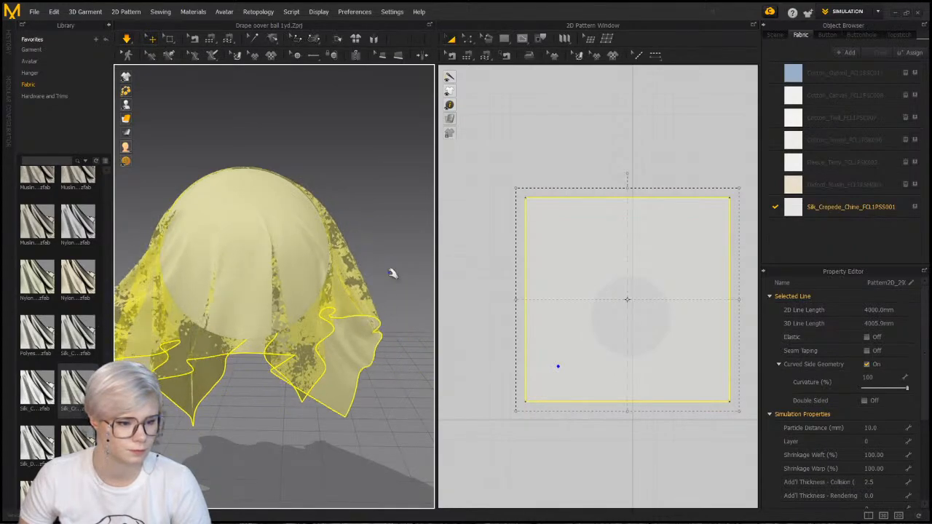
click(388, 117)
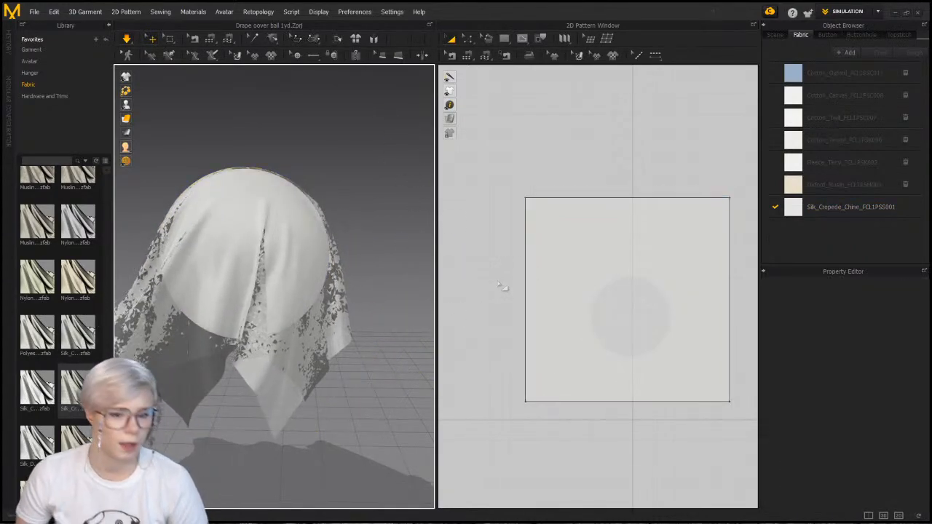
Assign the Coatweight_Wool fabric preset to the cloth pattern and inspect the deselected drape from several angles
click(597, 233)
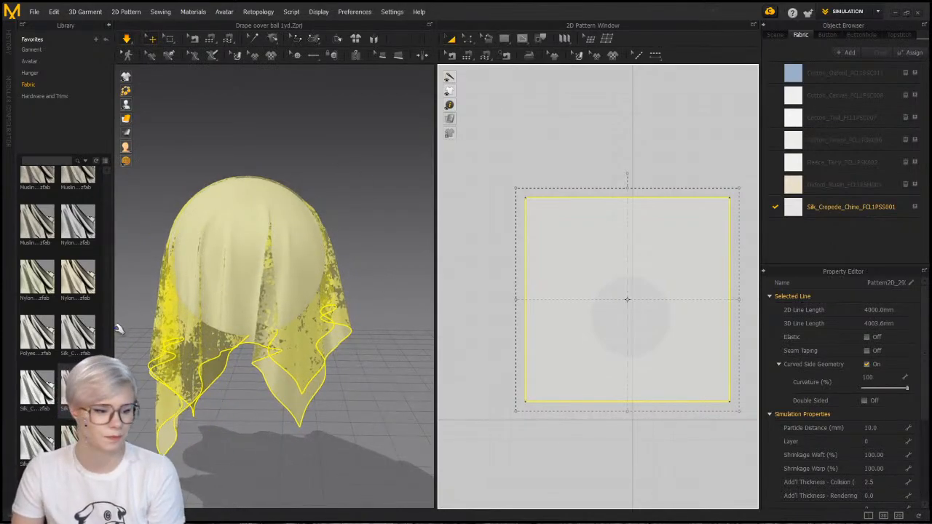
scroll(80, 321, down, 5)
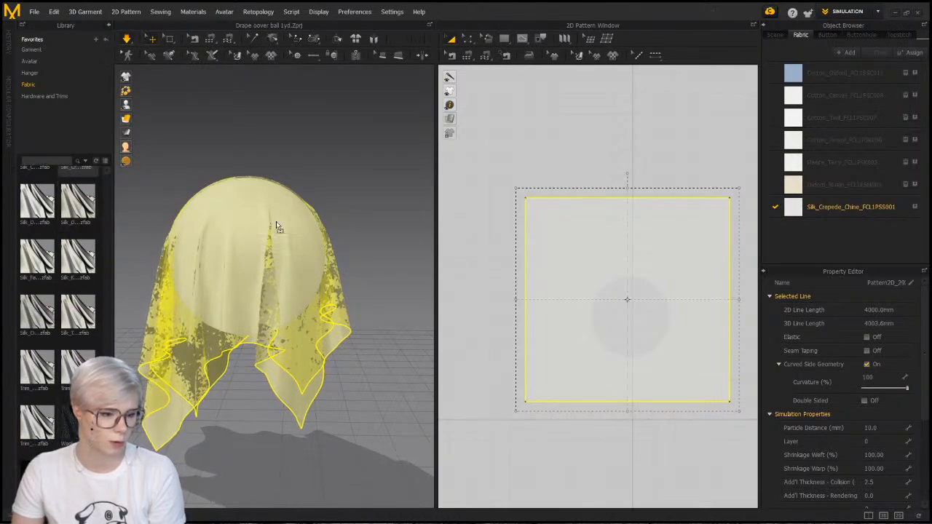
drag(276, 226, 277, 226)
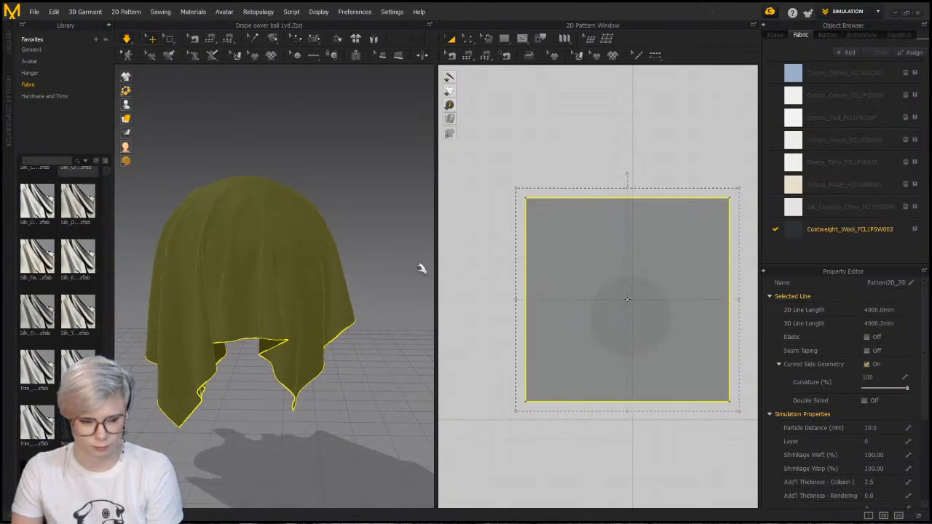
right_drag(421, 269, 296, 299)
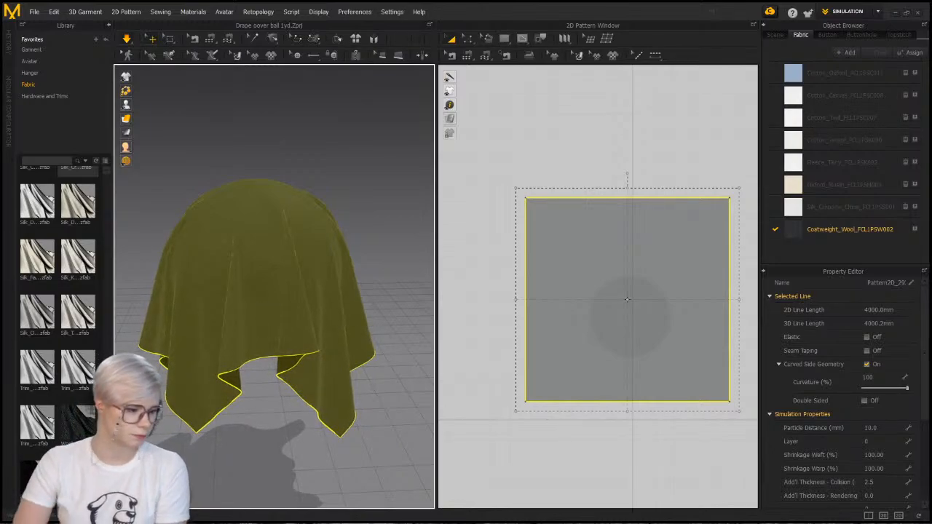
right_drag(261, 311, 280, 327)
click(226, 168)
right_drag(252, 209, 324, 204)
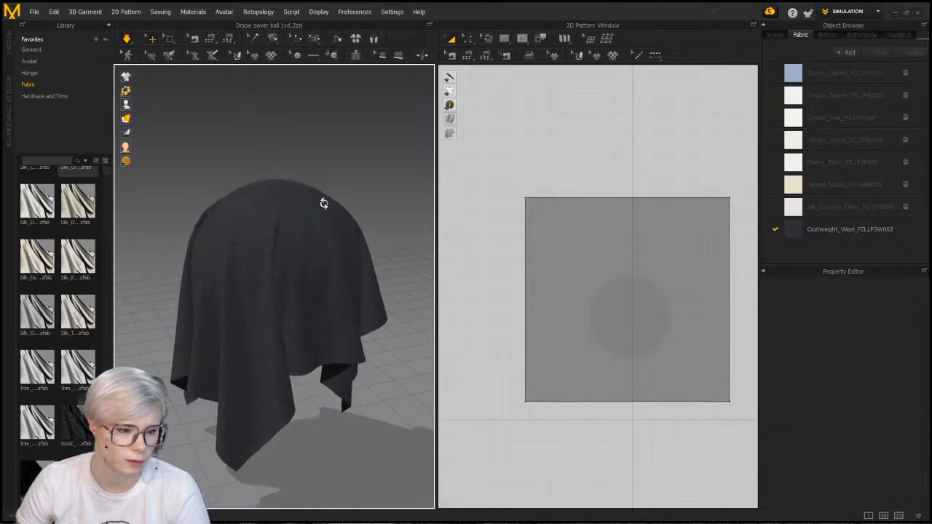
Pull the wool cloth outward on opposite sides of the ball during simulation and examine how it settles
drag(186, 311, 256, 228)
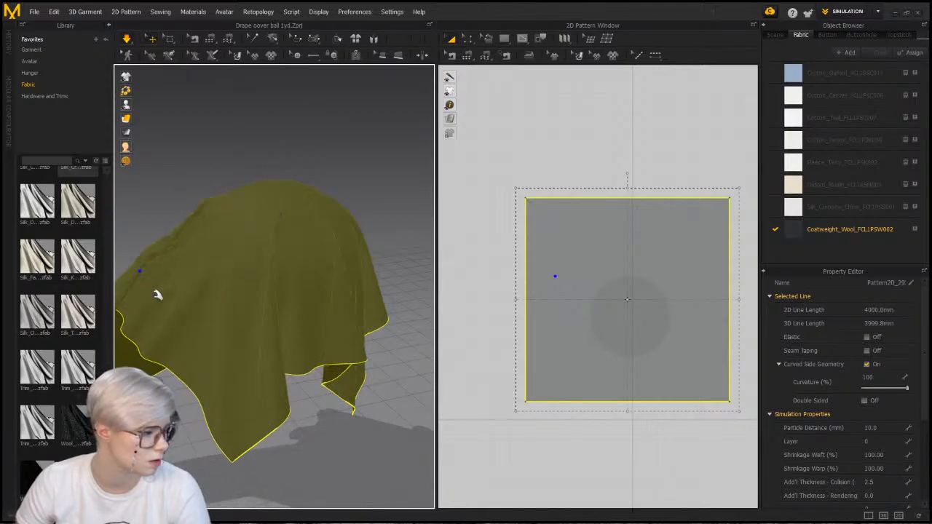
click(366, 223)
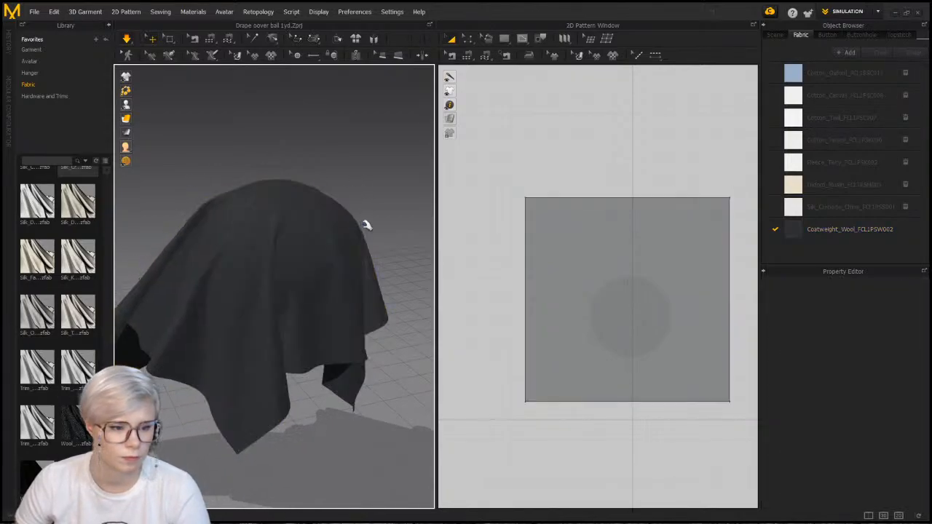
right_drag(366, 223, 293, 207)
drag(339, 276, 372, 282)
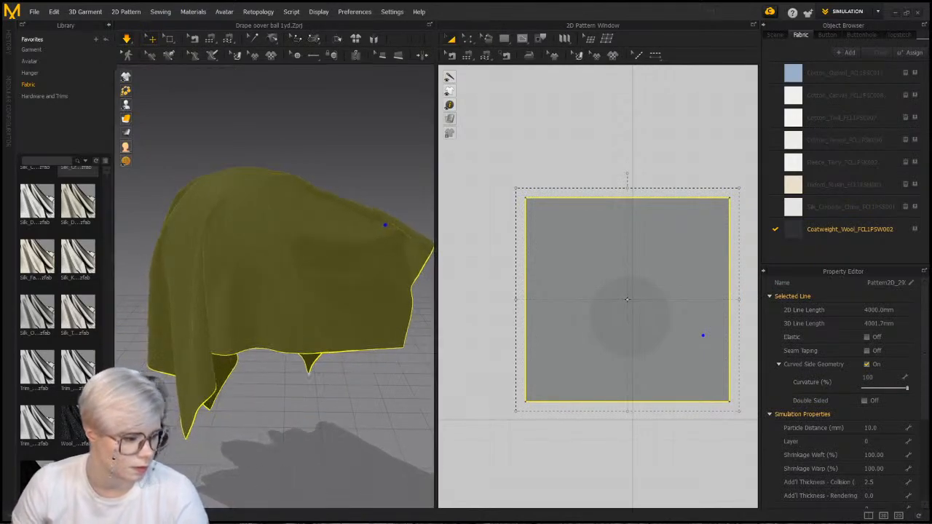
click(327, 147)
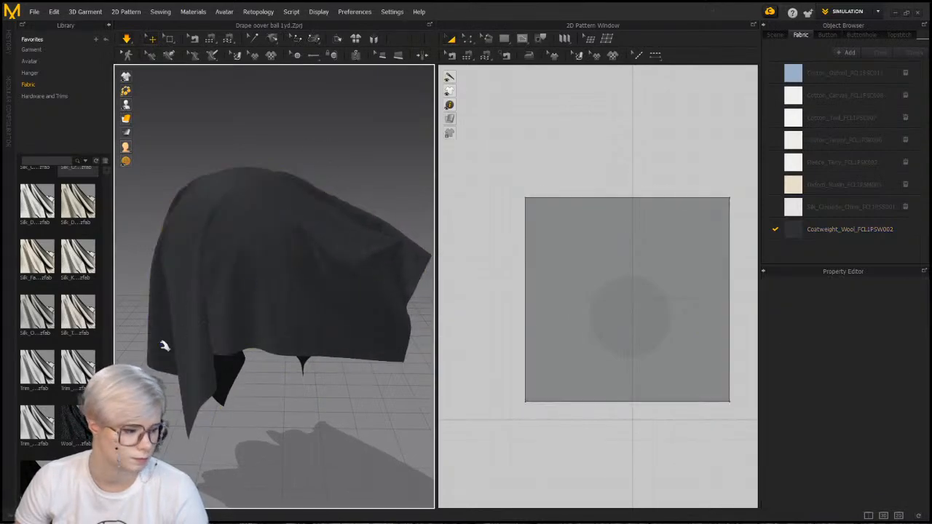
click(303, 261)
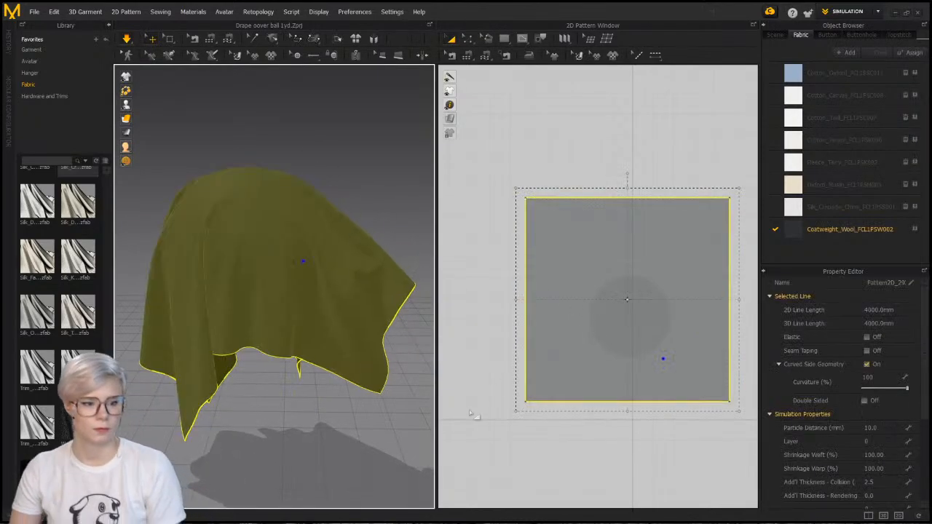
Start a new project without saving the drape test and delete the ball avatar
click(35, 13)
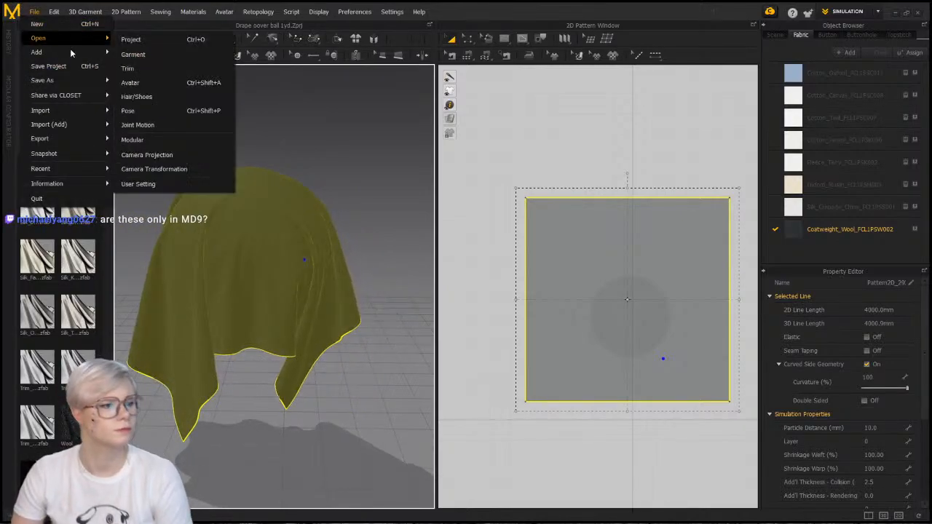
click(59, 25)
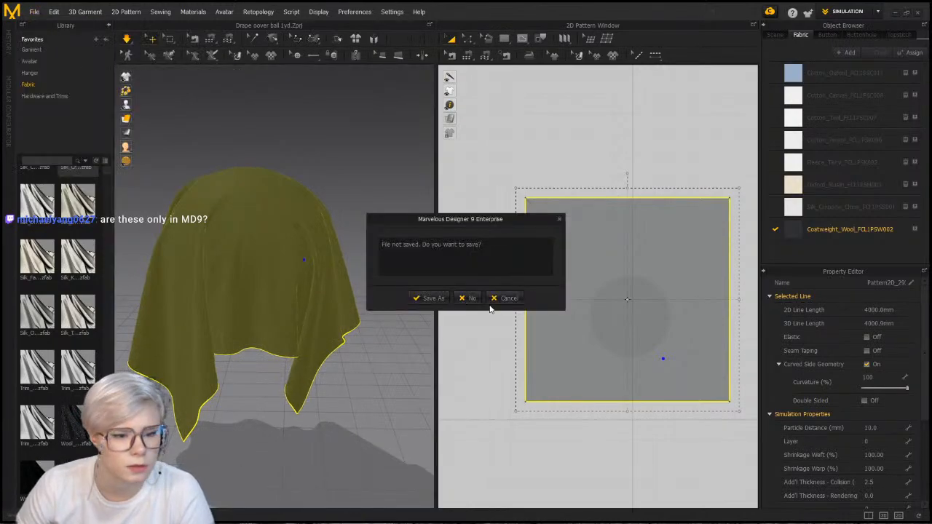
click(469, 299)
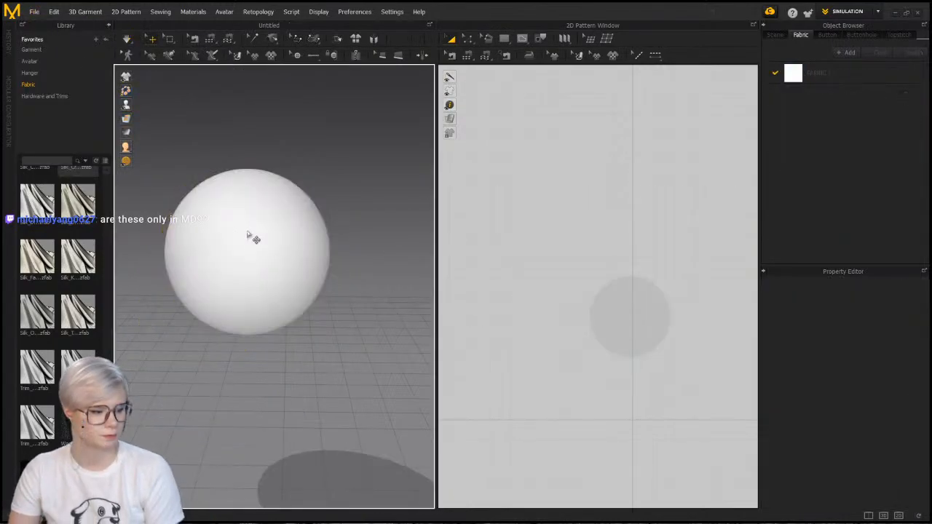
click(255, 247)
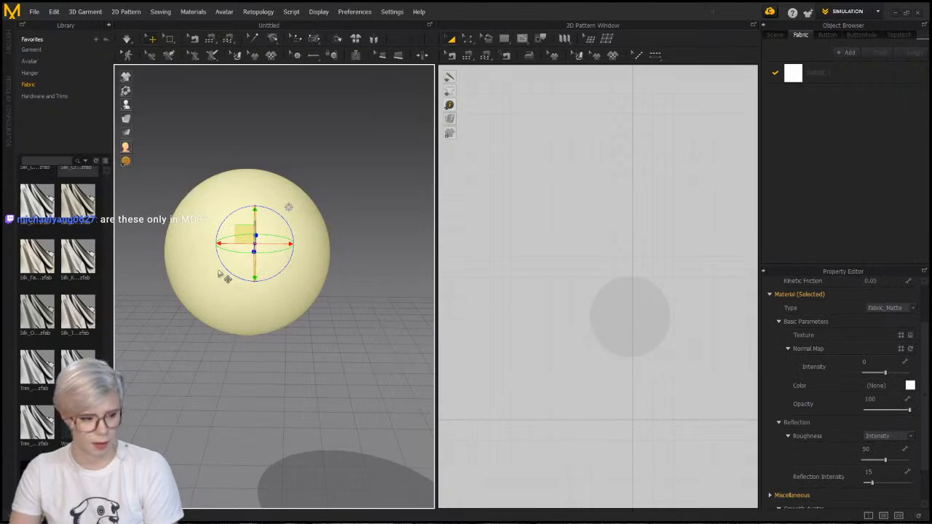
key(Delete)
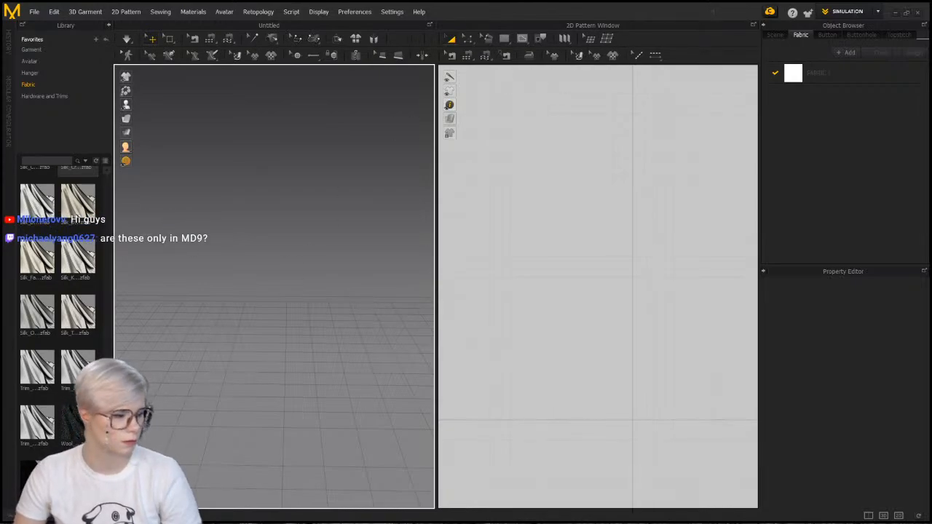
Load Pants.zpac from the garment library and add Tshirt.zpac to the same scene
click(36, 12)
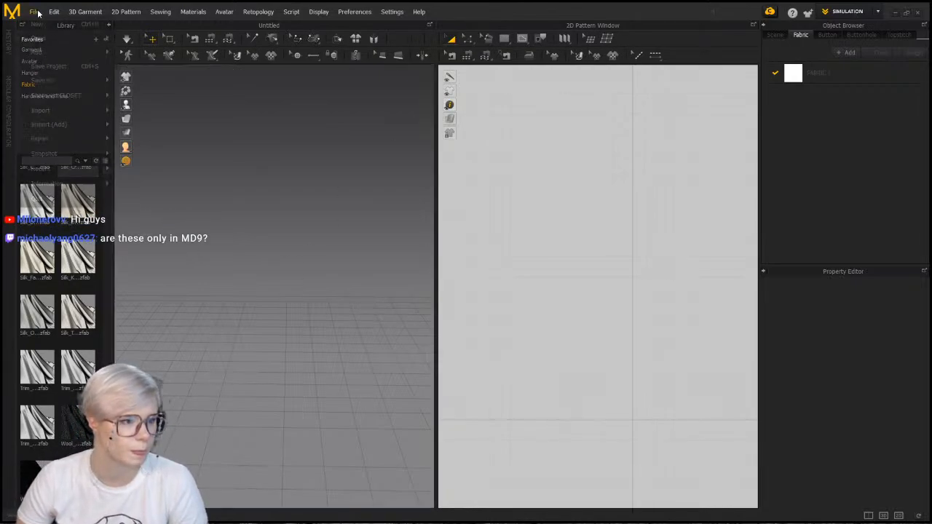
click(51, 66)
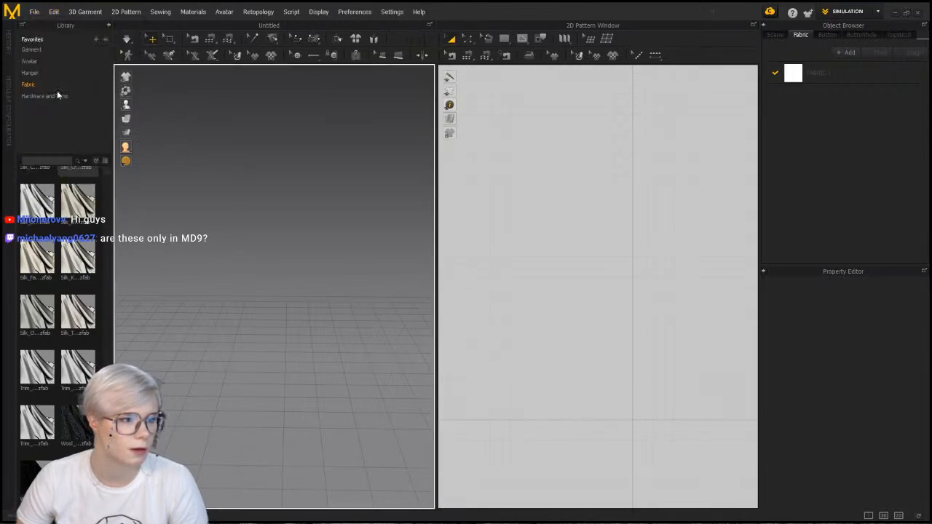
click(43, 49)
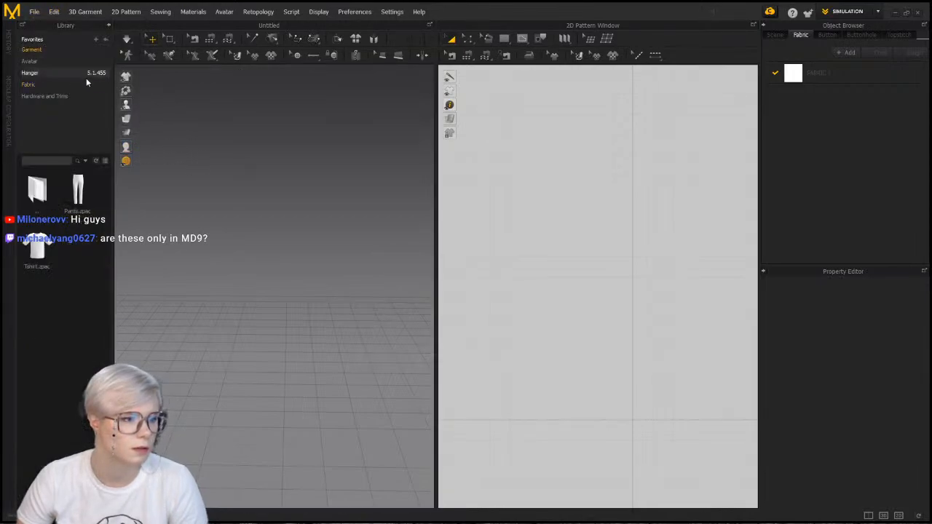
double_click(88, 204)
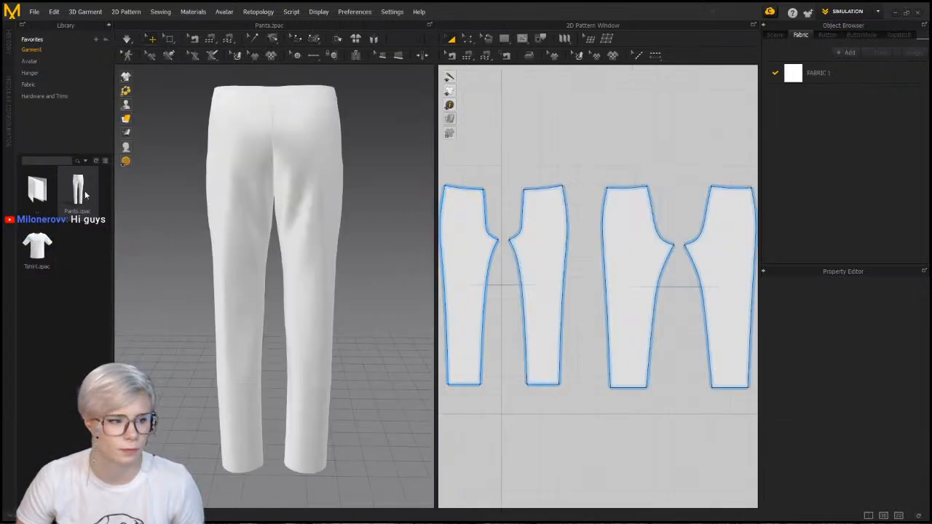
double_click(50, 248)
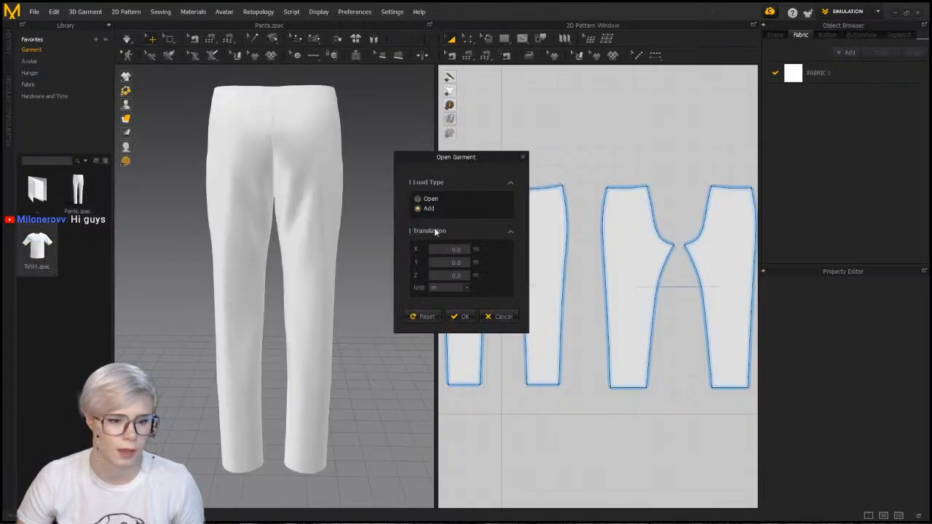
click(464, 316)
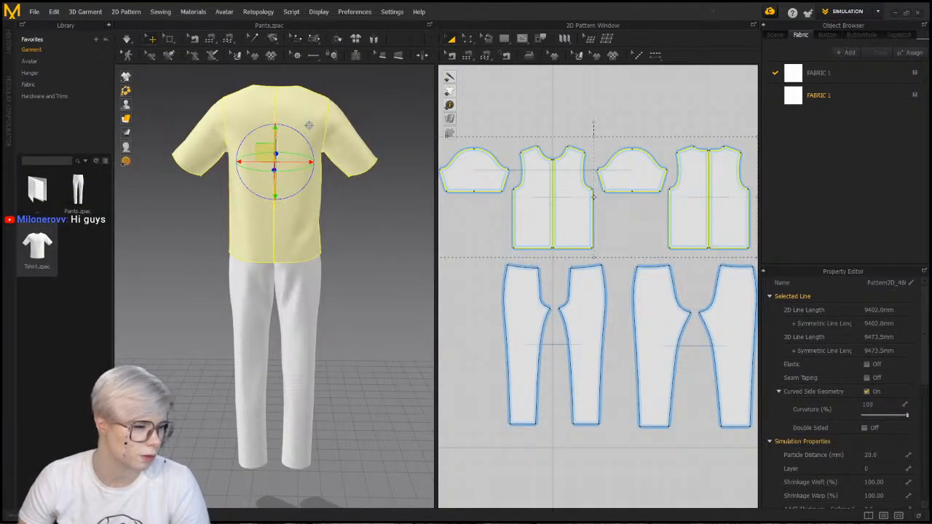
Switch from the Simulation workspace to the UV Editor with the T-shirt and pants loaded
scroll(374, 232, down, 4)
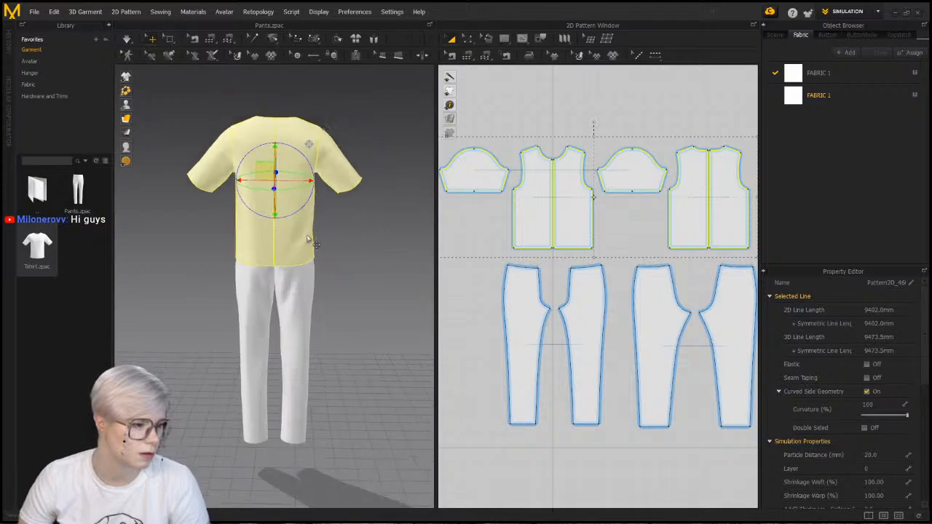
scroll(470, 225, down, 3)
middle_drag(472, 226, 346, 287)
middle_drag(408, 209, 716, 214)
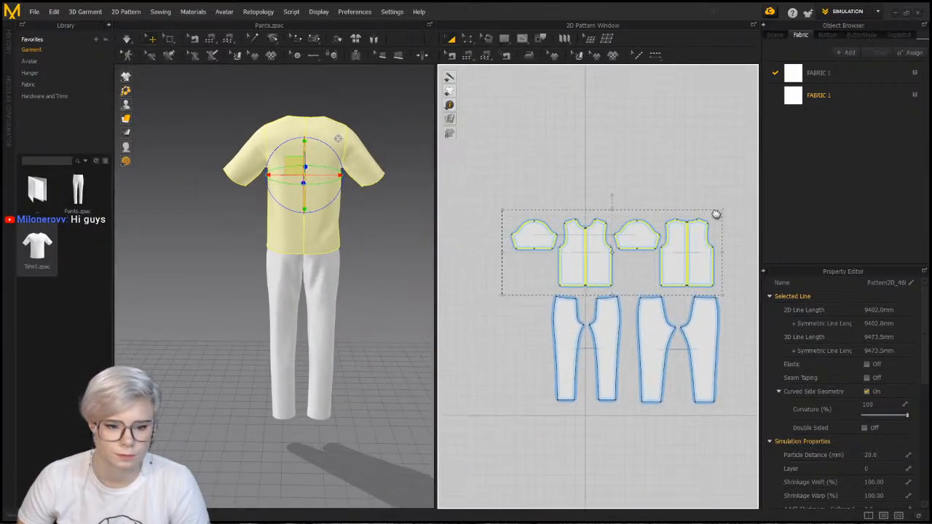
click(881, 13)
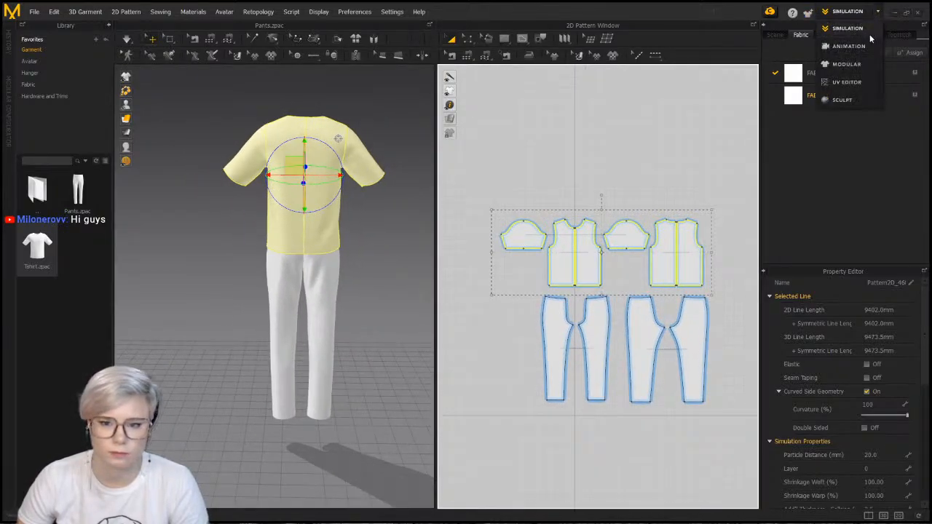
click(860, 84)
Fit the garment UVs to the unified (0-1) space with tile padding as absolute length
scroll(579, 277, down, 3)
right_click(557, 220)
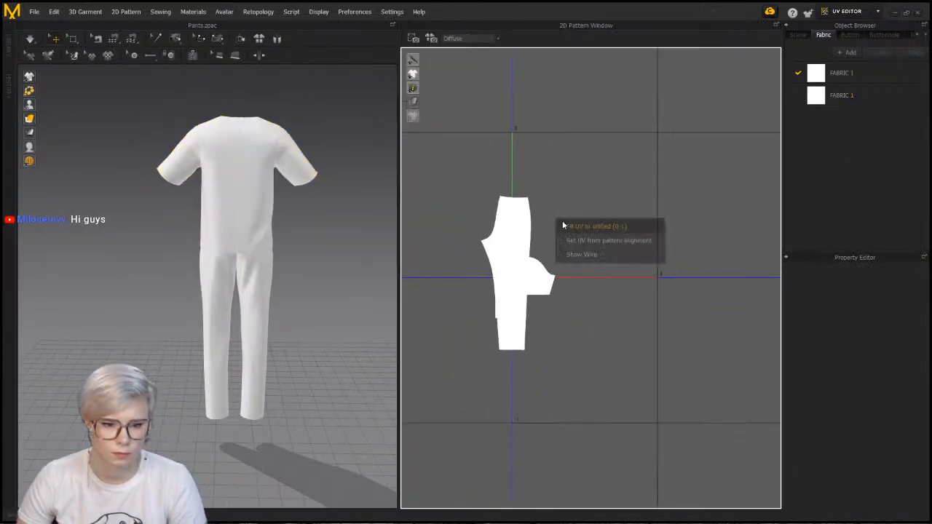
click(621, 228)
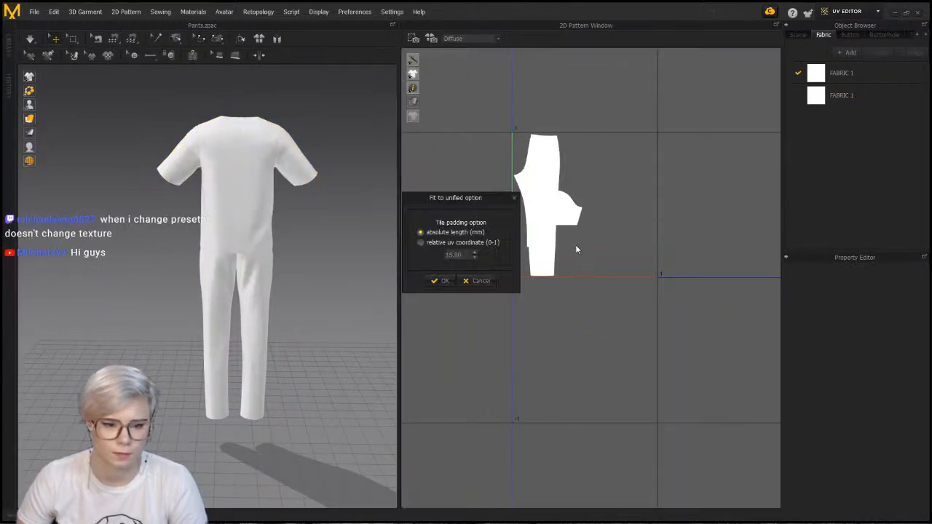
click(440, 281)
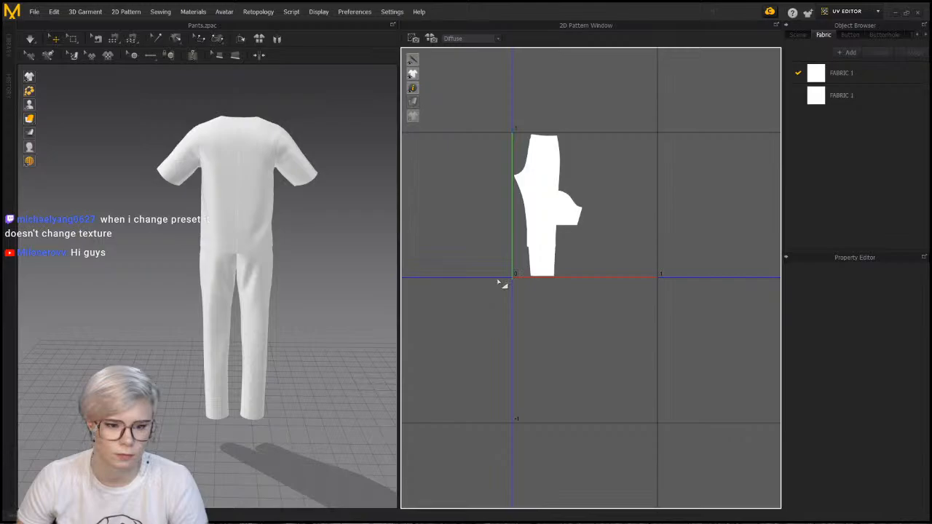
Set the UVs of all pieces from the pattern alignment
right_click(614, 202)
click(650, 216)
scroll(614, 277, down, 2)
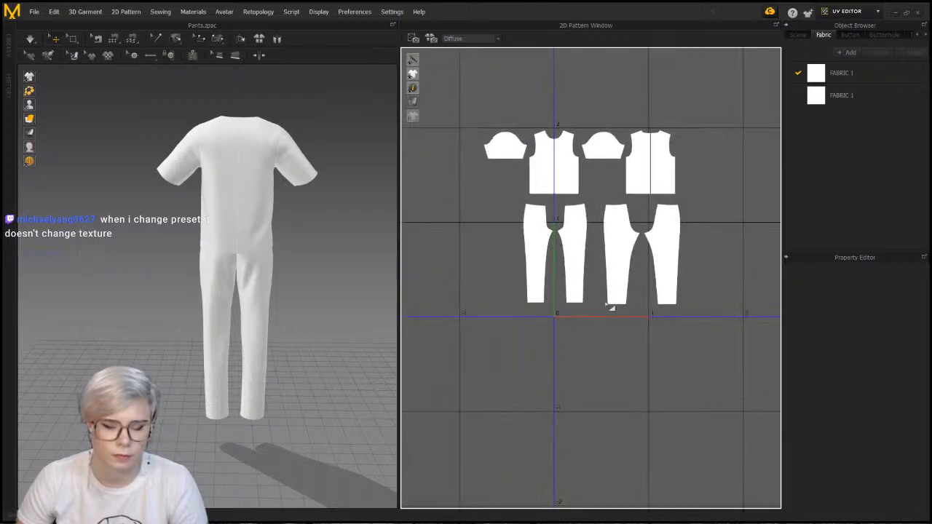
Select all the pants pieces, move them toward the 0-1 UV tile and scale them down
drag(496, 215, 484, 219)
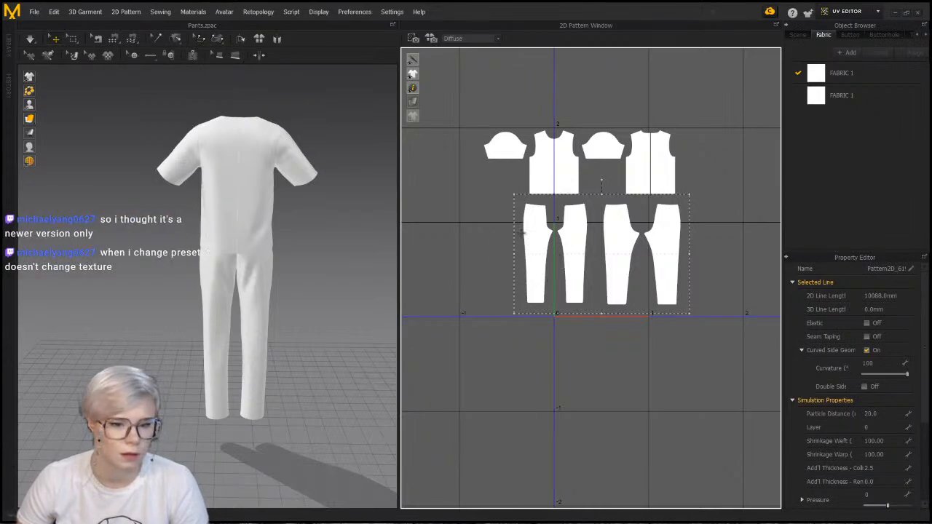
drag(522, 233, 555, 252)
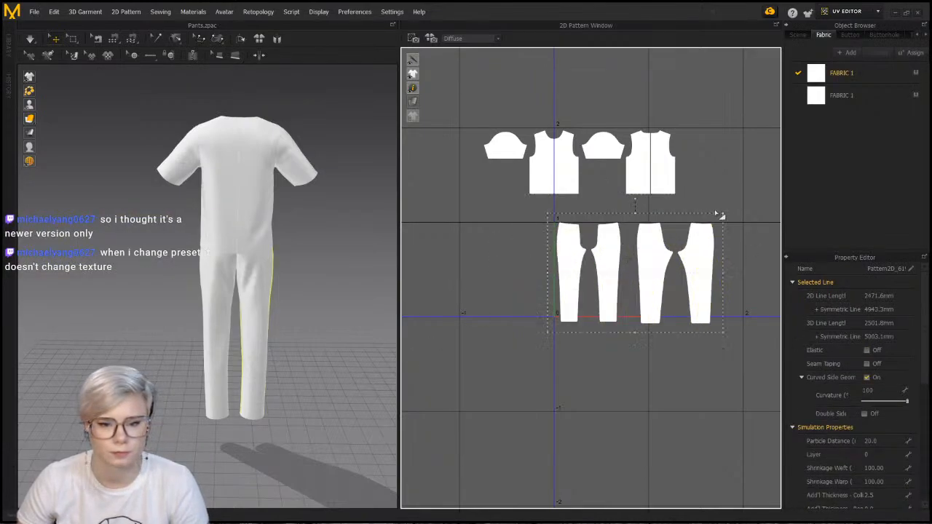
drag(723, 210, 679, 240)
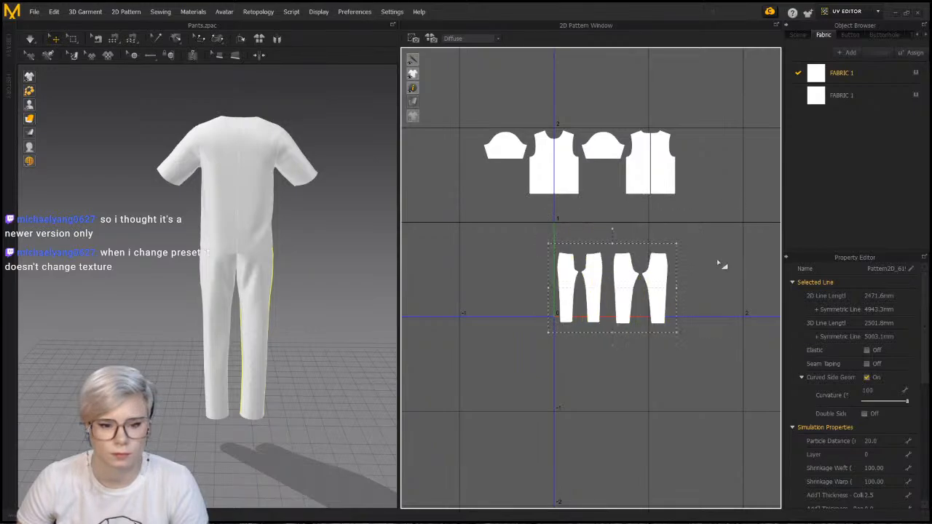
click(721, 264)
drag(663, 283, 669, 264)
key(ctrl+z)
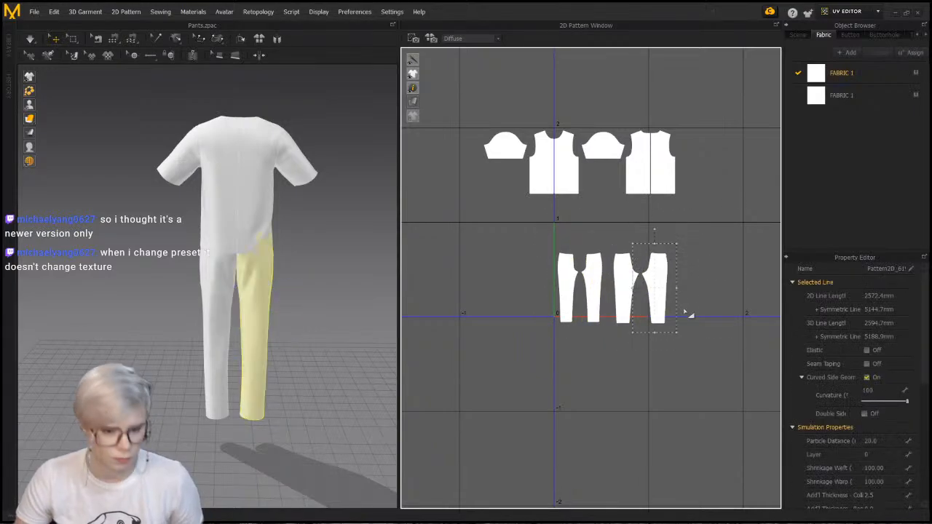
Move all the pants pieces up together and shrink them further to fit inside the 0-1 UV tile
drag(703, 336, 535, 274)
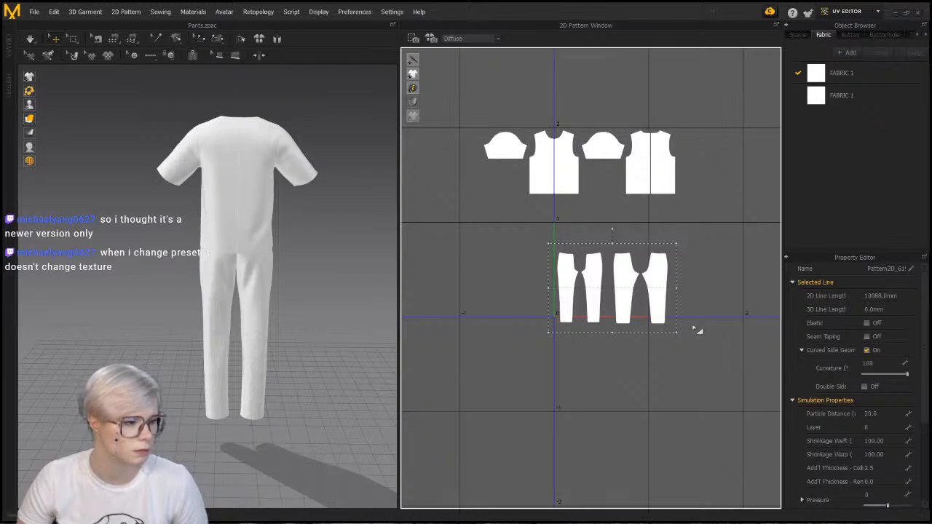
drag(684, 335, 515, 249)
drag(568, 279, 568, 254)
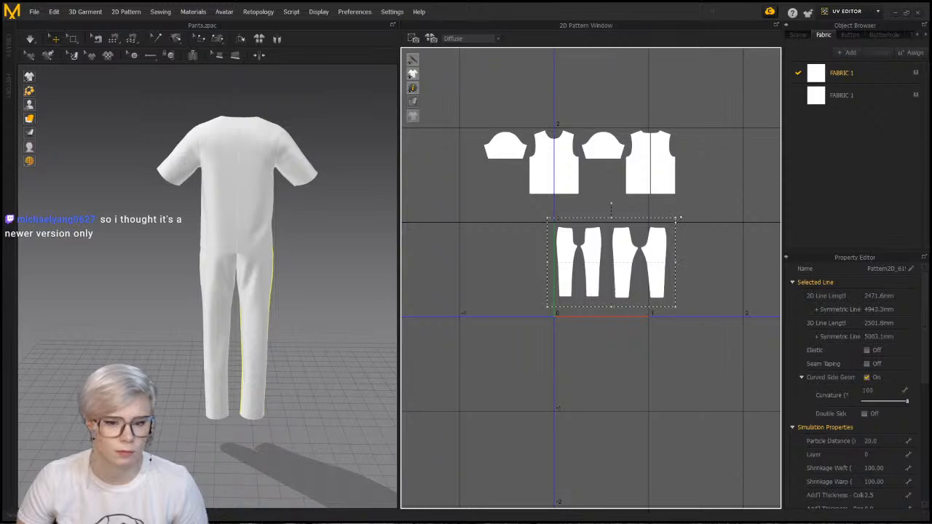
drag(679, 217, 659, 225)
click(680, 243)
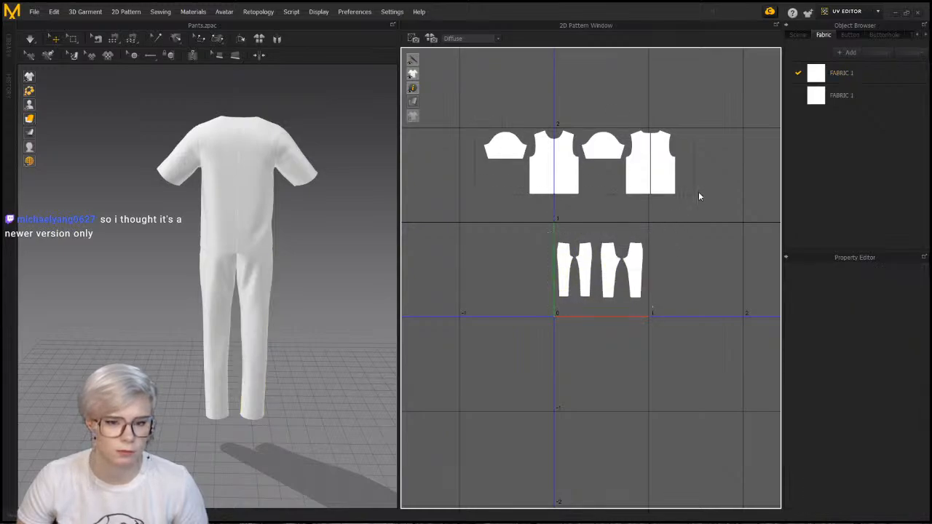
Scale down the T-shirt pieces together and move them toward the UV tile directly above the pants
click(633, 135)
drag(690, 117, 618, 140)
scroll(637, 137, up, 3)
scroll(661, 183, down, 2)
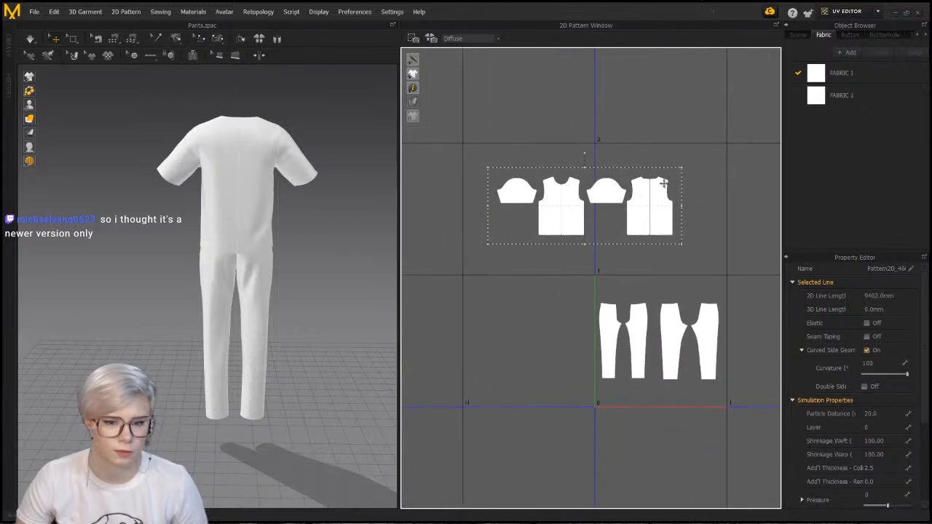
drag(653, 192, 701, 228)
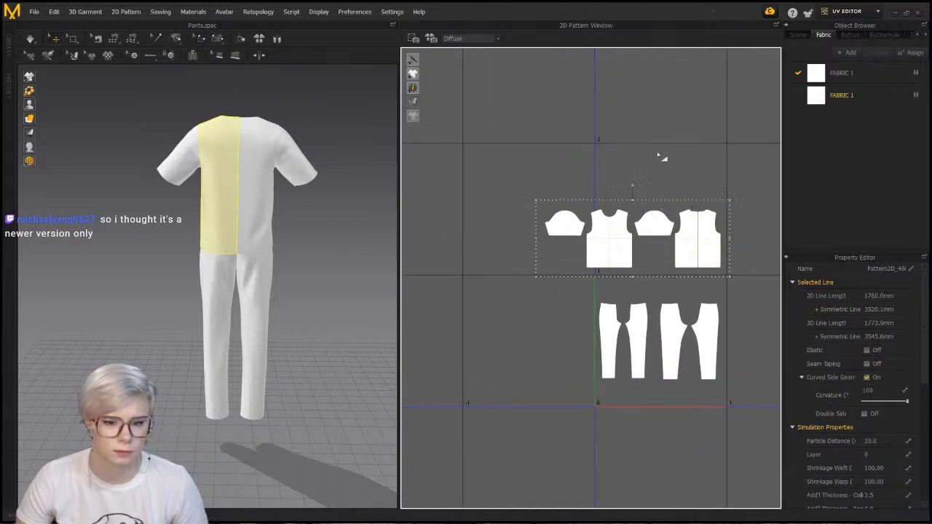
Rearrange the two sleeves and one body piece individually so the whole T-shirt fits inside the UV tile above the pants
click(664, 154)
drag(558, 218, 686, 157)
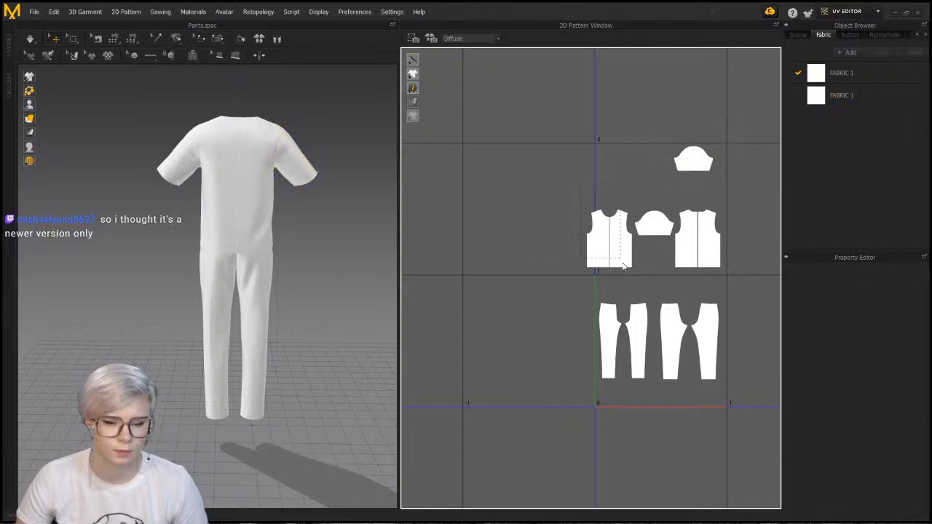
mouse_move(633, 258)
mouse_down()
mouse_move(640, 180)
mouse_move(660, 197)
mouse_move(624, 243)
mouse_up()
drag(677, 166, 673, 182)
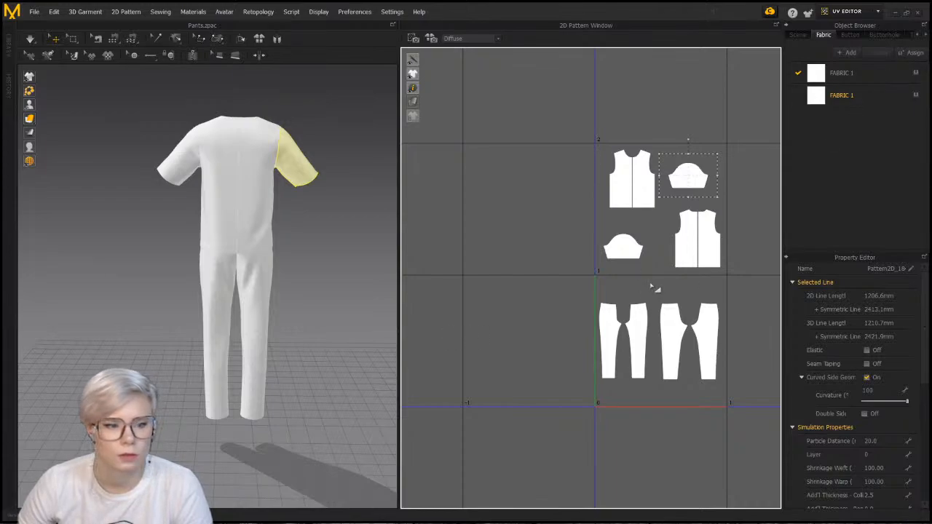
scroll(652, 286, down, 1)
middle_drag(652, 195, 631, 203)
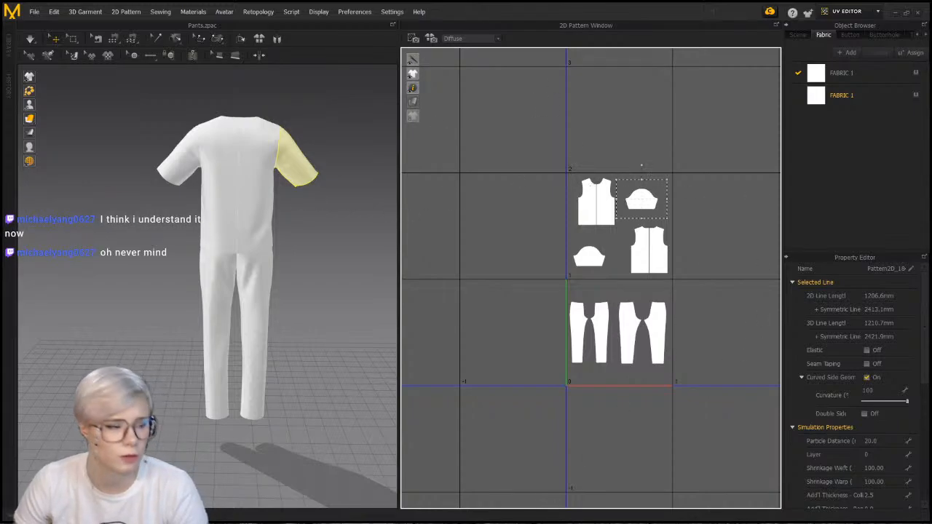
Select the pants pieces and the T-shirt pieces in turn to review each garment's separate UV tile
click(623, 370)
drag(440, 498, 442, 499)
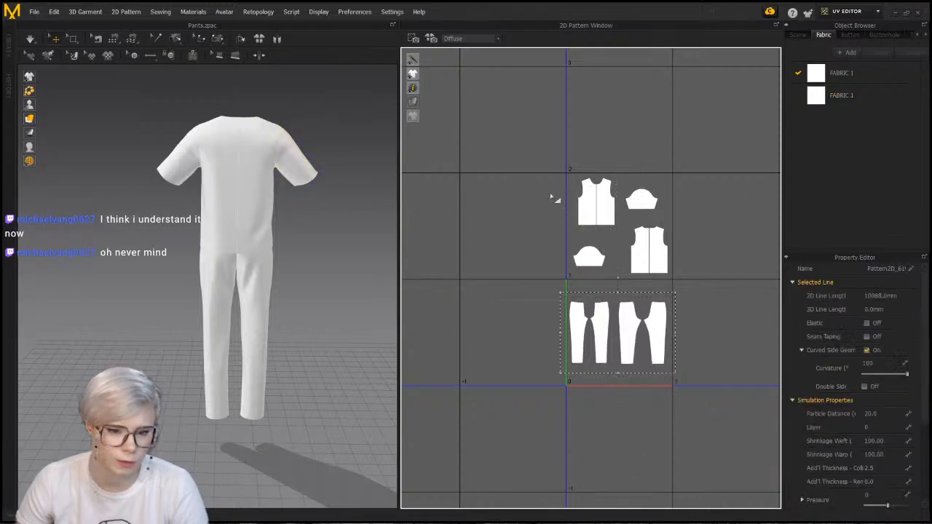
drag(543, 154, 708, 315)
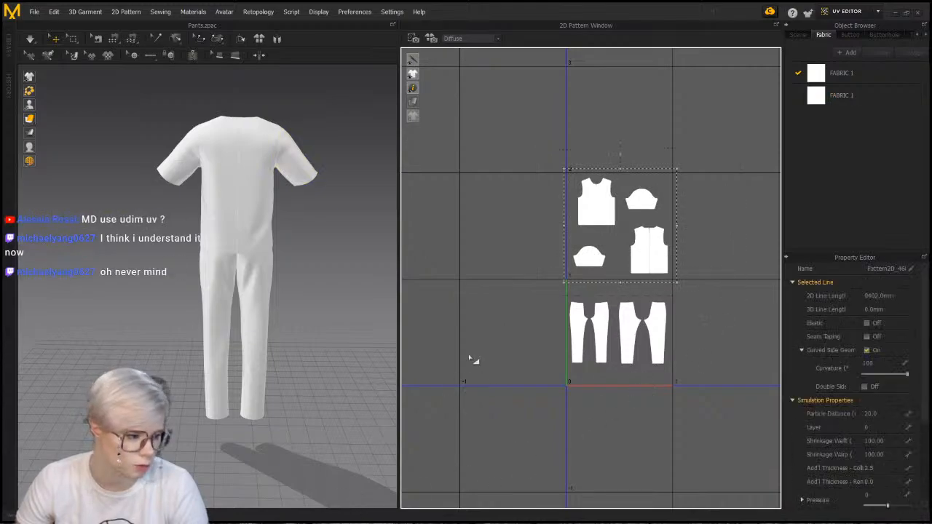
Switch to the Simulation workspace and apply the 40s Chambray library fabric to one back panel of the T-shirt
click(845, 11)
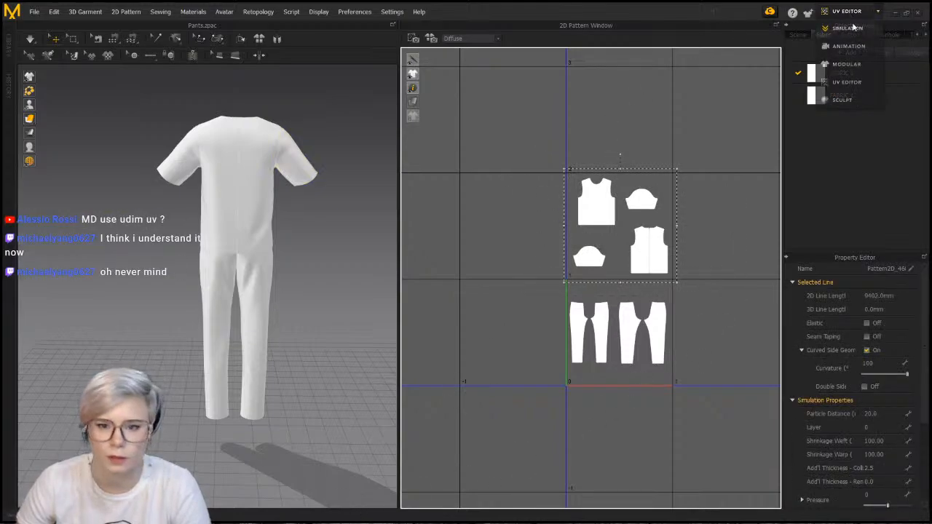
click(839, 32)
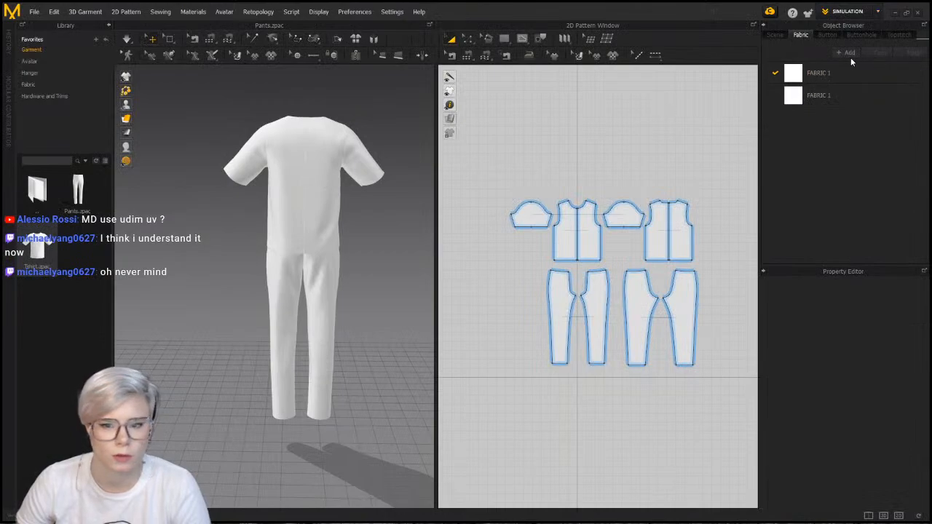
click(43, 60)
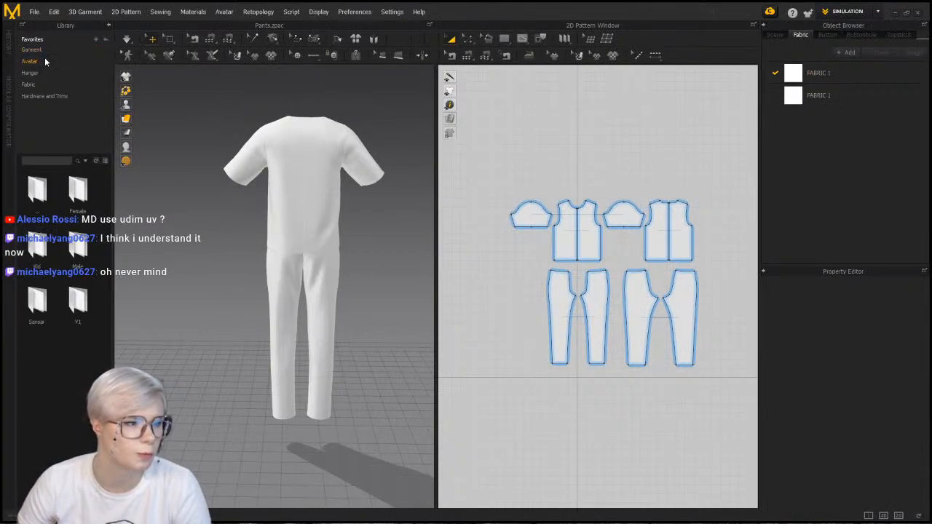
click(42, 74)
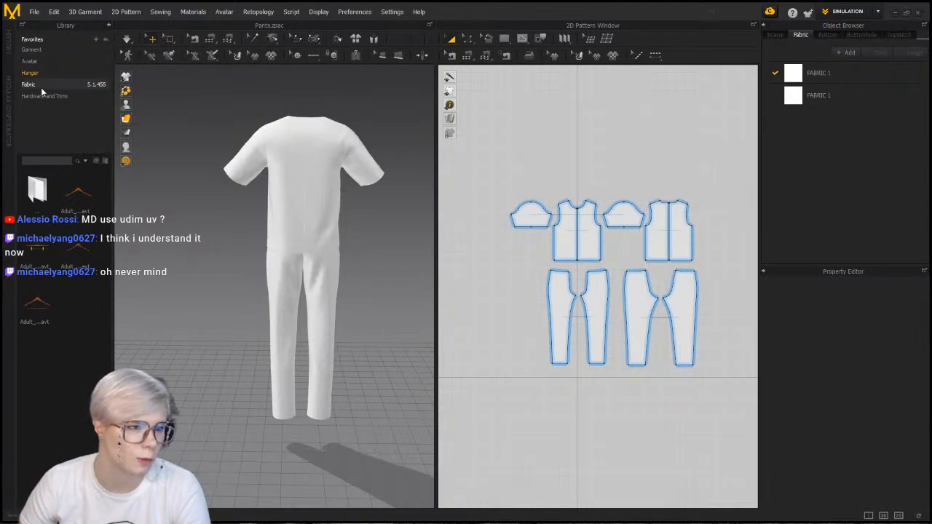
click(42, 88)
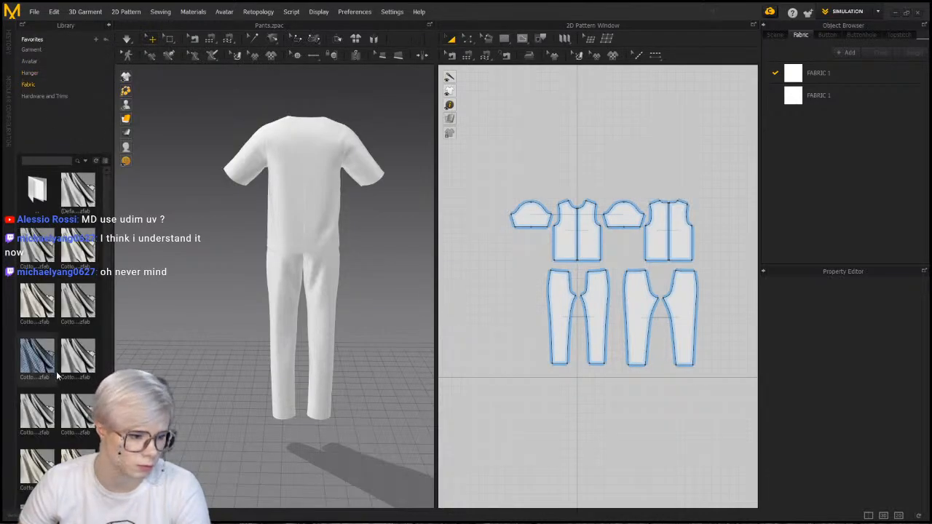
scroll(56, 375, down, 2)
drag(57, 405, 324, 182)
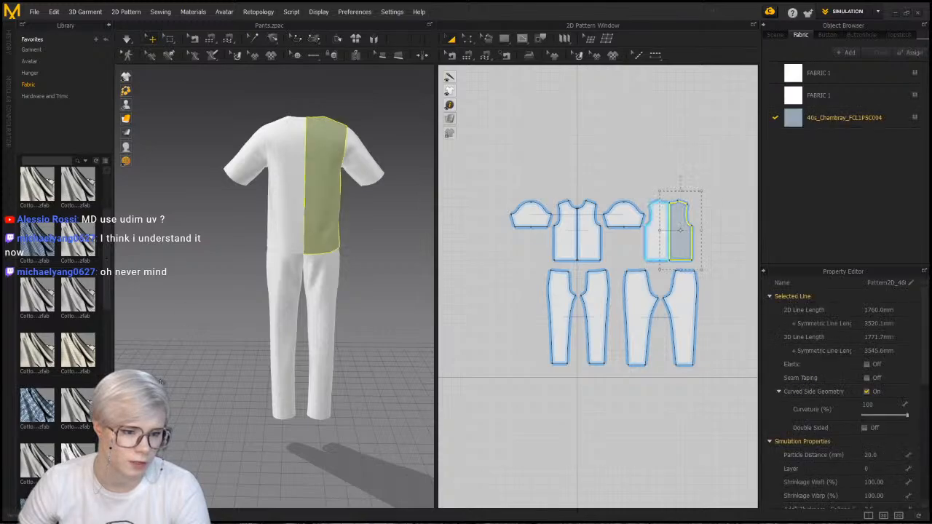
Set the physical property preset of the 40s_Chambray_FCL1PSC004 fabric to Leather_Cowhide
scroll(809, 419, down, 2)
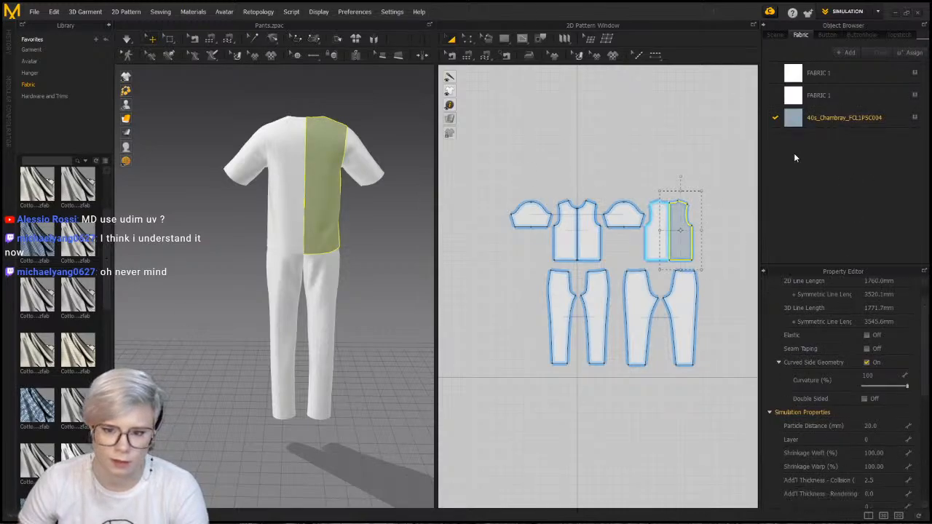
scroll(848, 370, down, 8)
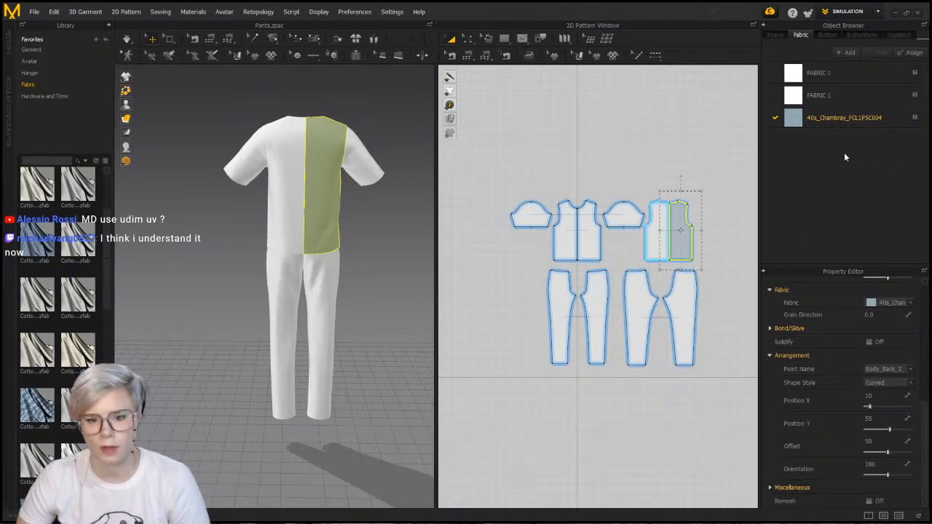
click(863, 118)
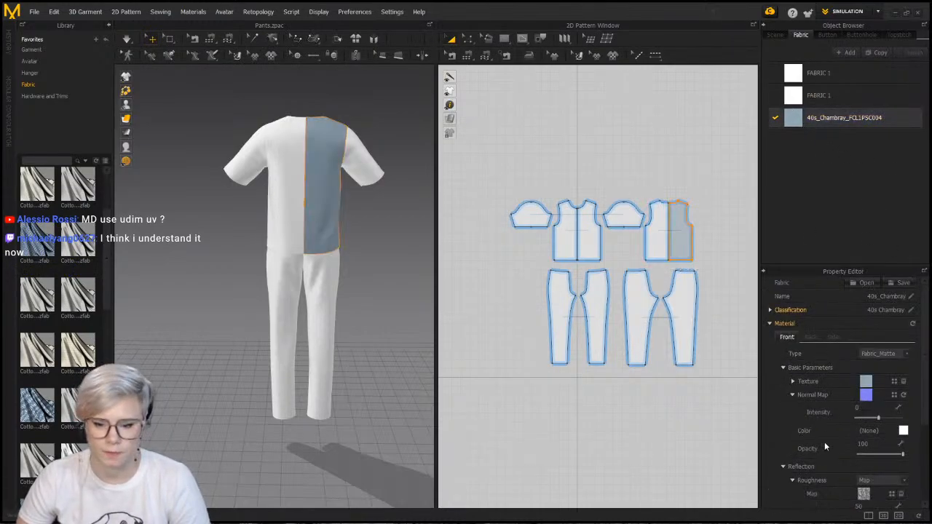
scroll(822, 446, down, 4)
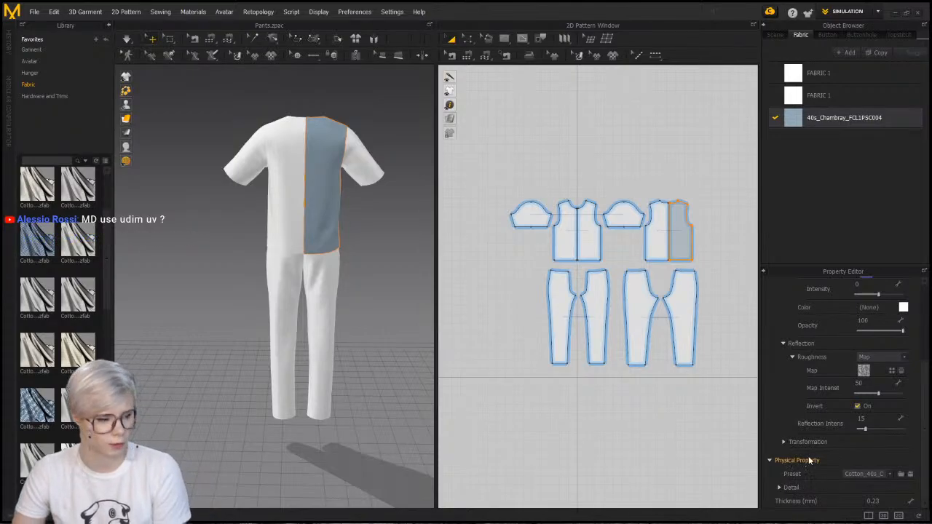
click(882, 474)
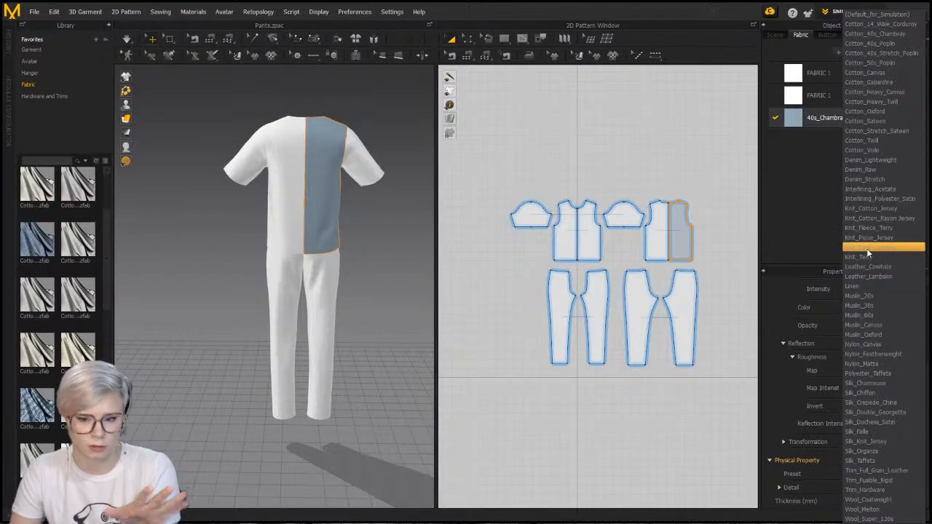
click(866, 267)
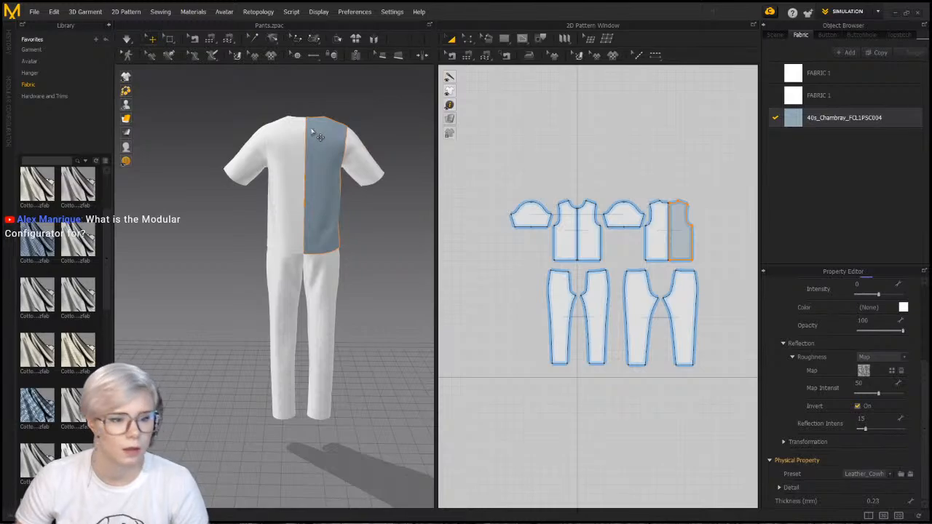
Select all the T-shirt and pants pattern pieces and delete them
drag(507, 132, 715, 421)
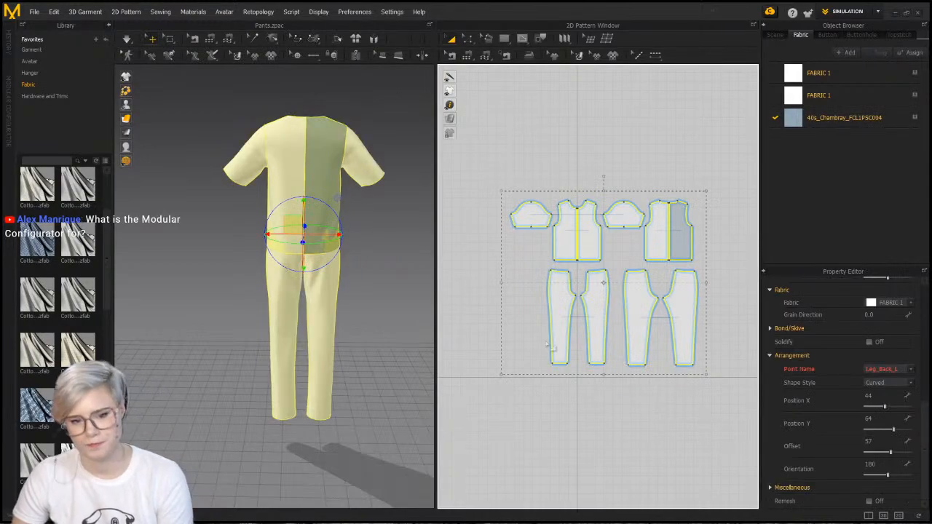
key(Delete)
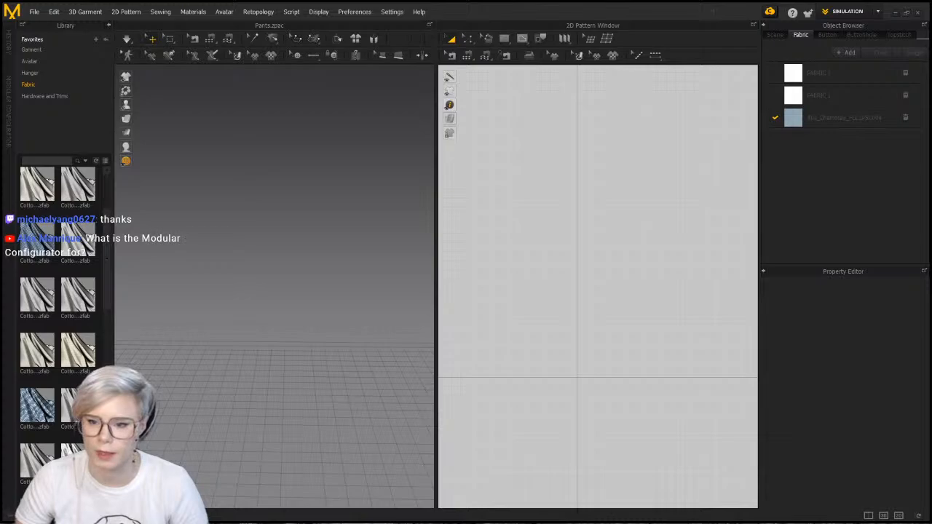
scroll(657, 255, down, 1)
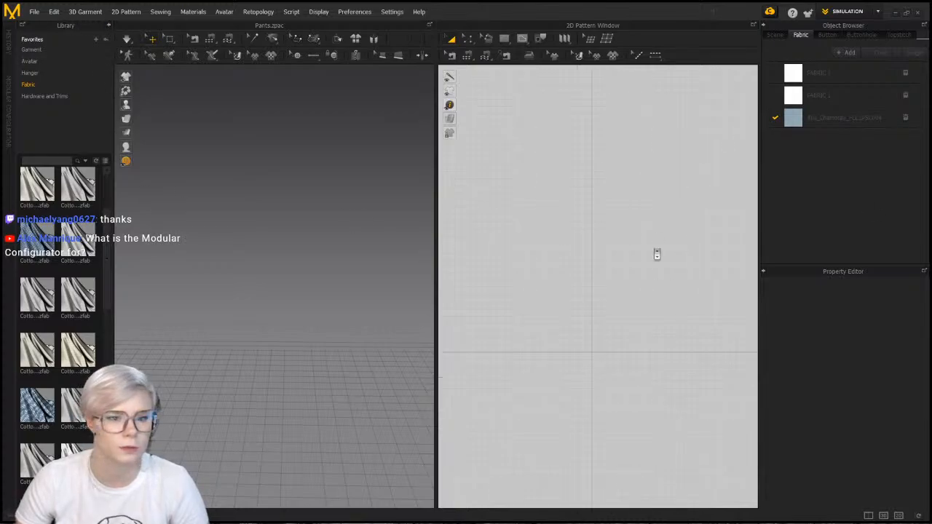
scroll(657, 254, down, 3)
middle_drag(656, 254, 588, 329)
scroll(564, 191, up, 3)
middle_drag(564, 190, 534, 139)
click(505, 40)
click(521, 67)
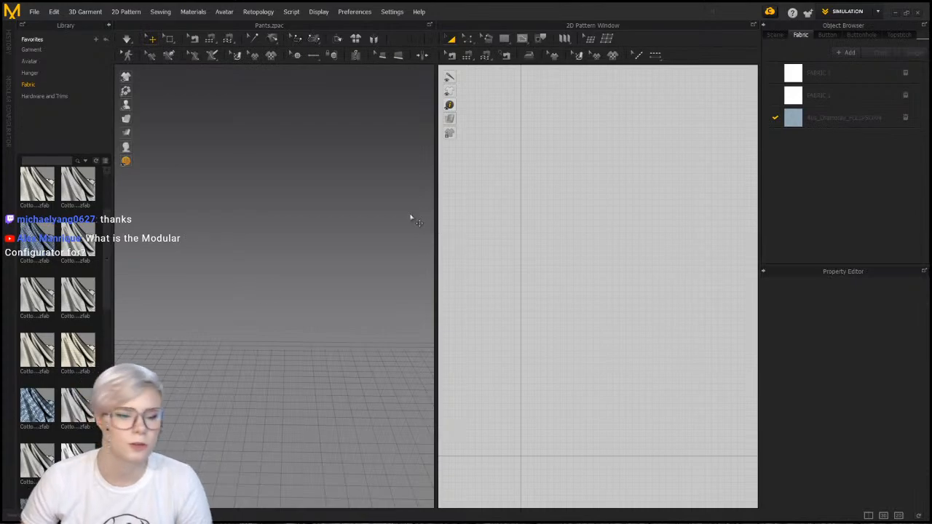
Show the Modular Configurator in place of the Library and open the women's Jackets blocks
click(8, 109)
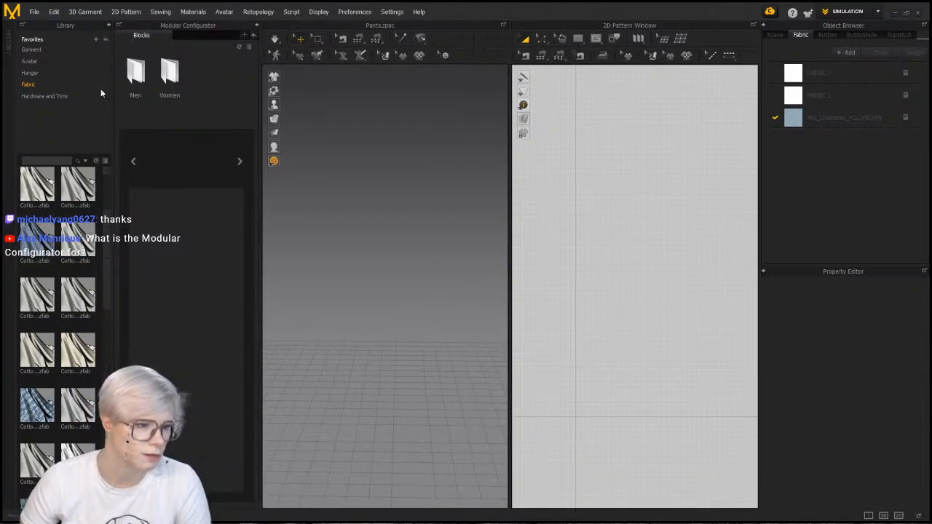
click(106, 26)
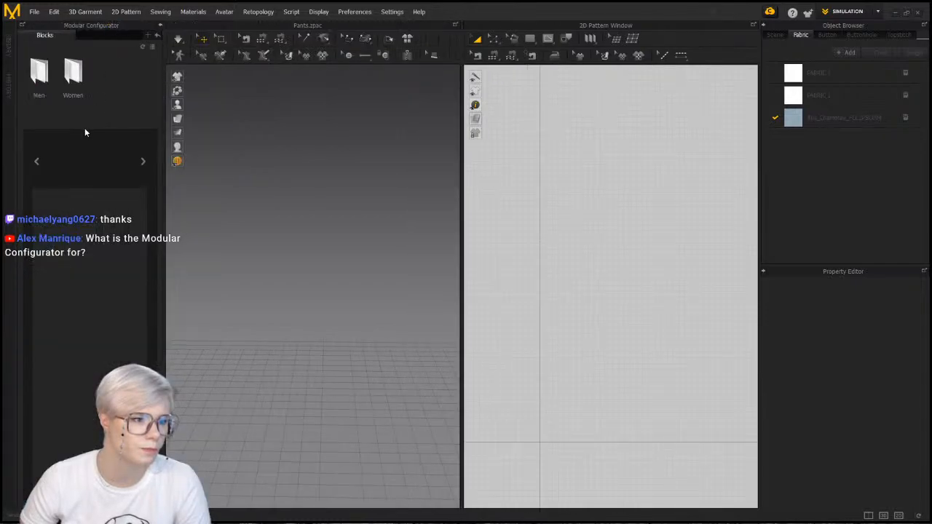
double_click(82, 85)
mouse_move(89, 107)
mouse_down()
mouse_move(116, 110)
mouse_move(85, 108)
mouse_up()
double_click(79, 91)
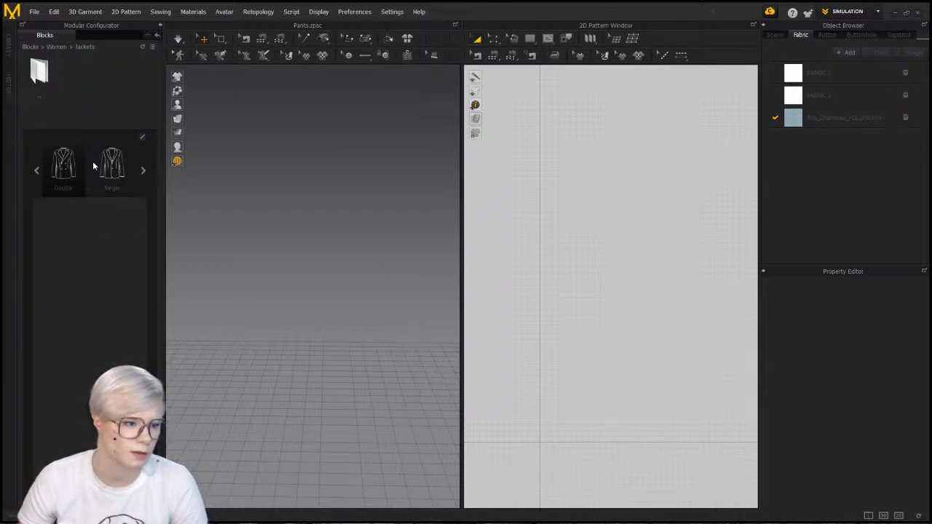
Load the Single jacket block and add the last front body option in its list
click(120, 171)
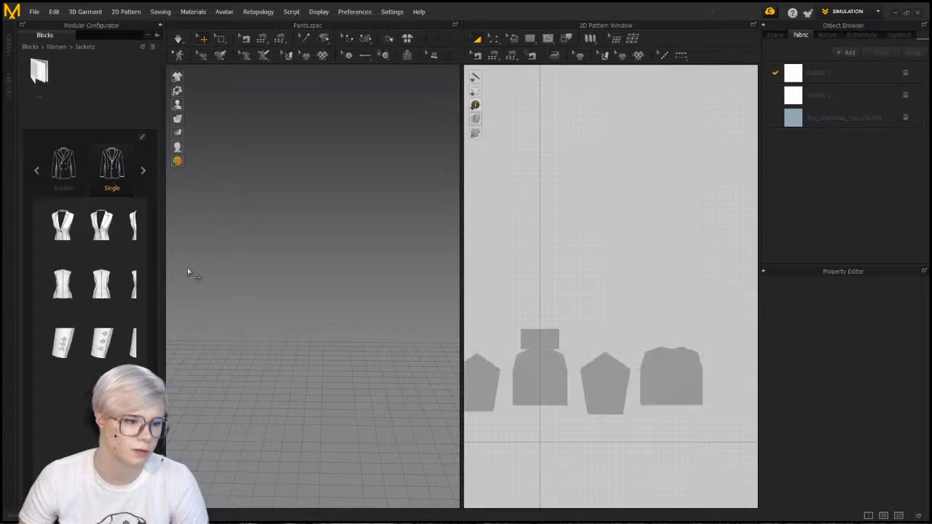
middle_drag(604, 340, 641, 280)
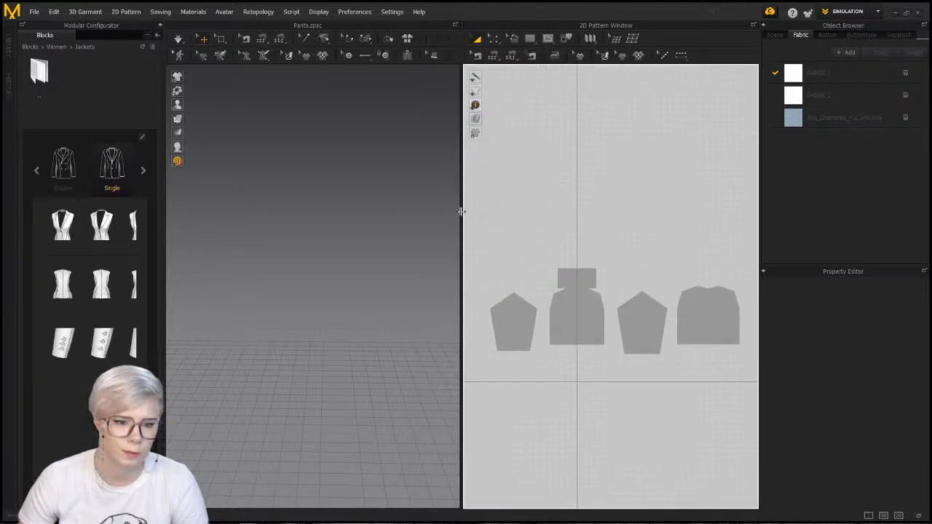
drag(461, 211, 413, 198)
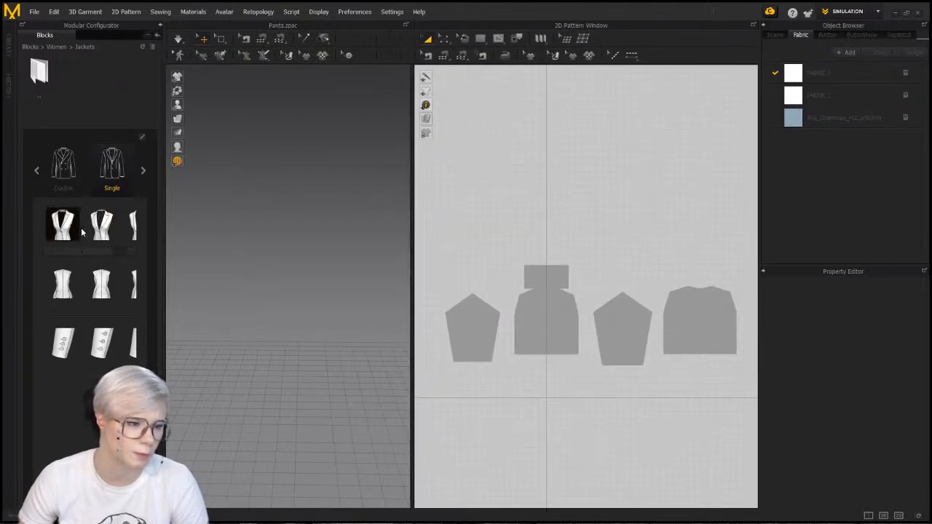
drag(65, 251, 82, 249)
click(117, 224)
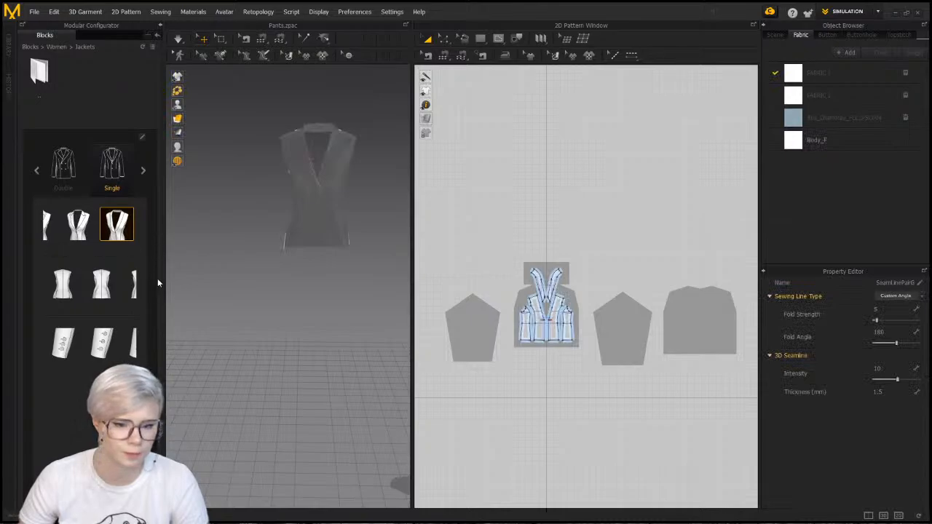
Complete the Single jacket with the second back body option and the last long-sleeve option
scroll(291, 201, up, 2)
click(322, 198)
right_drag(256, 191, 312, 211)
click(112, 284)
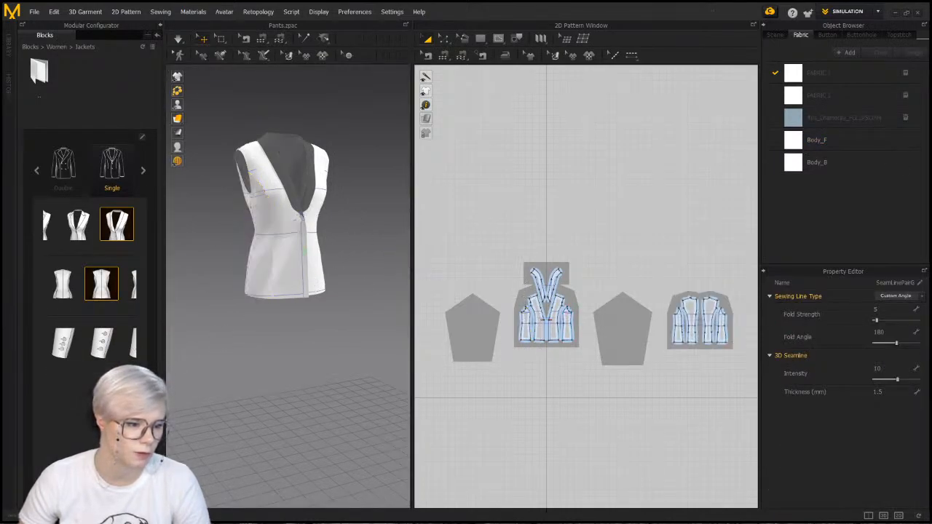
click(116, 343)
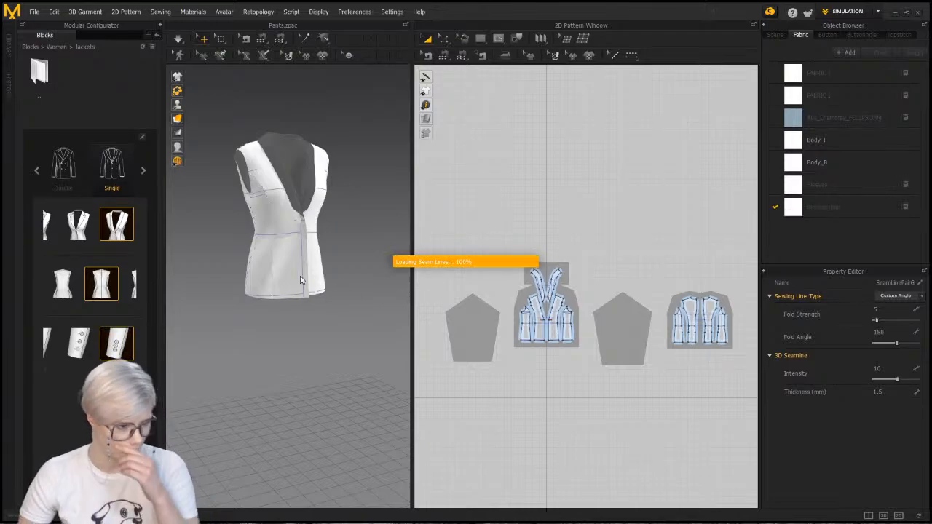
right_drag(212, 313, 292, 345)
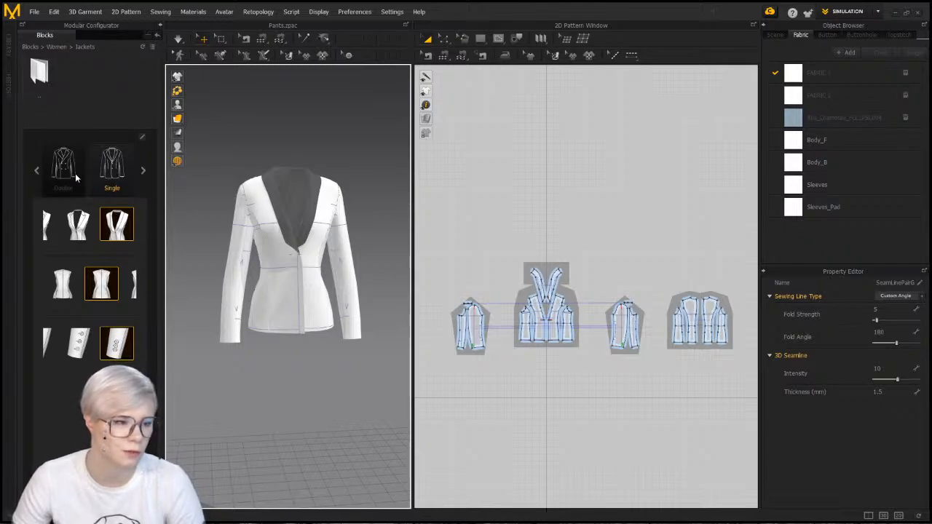
Open the women's T-Shirts blocks and build a Dropped T-shirt with the V-neck body and long sleeves
double_click(37, 89)
drag(93, 108, 126, 110)
double_click(113, 83)
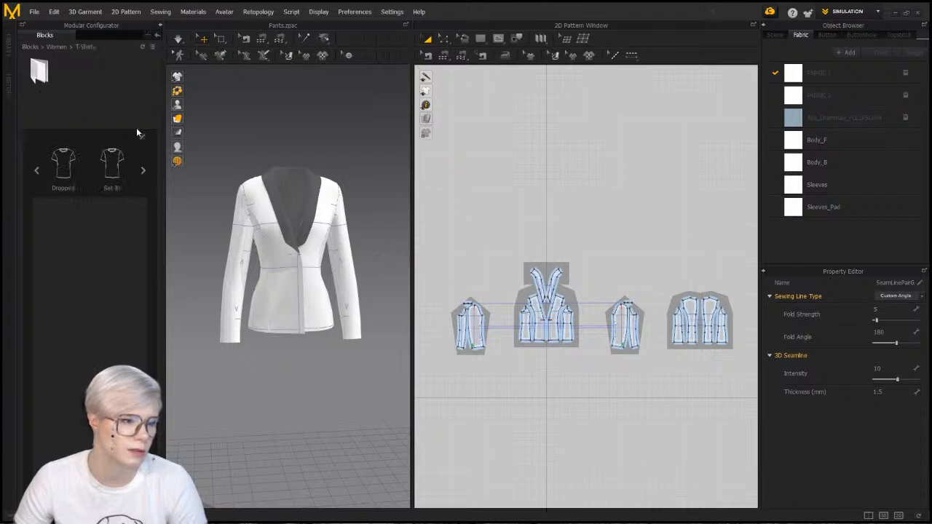
click(63, 166)
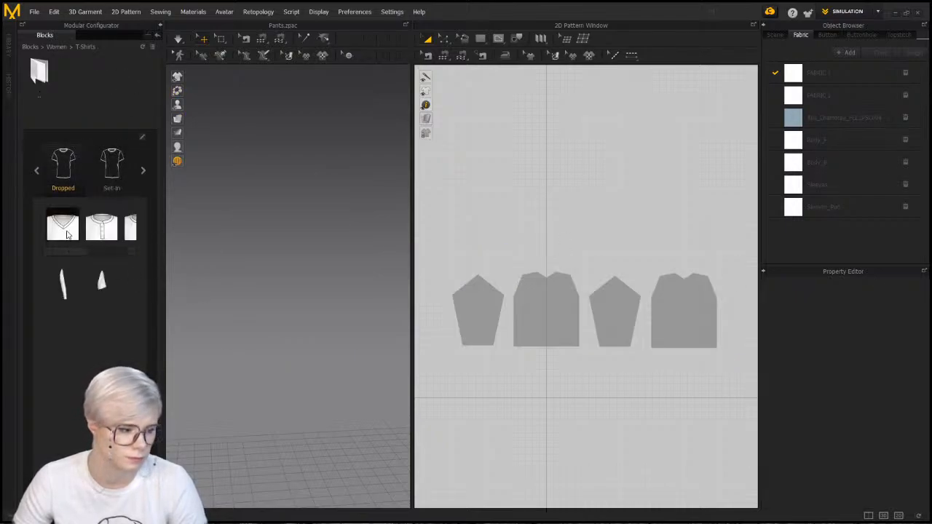
click(64, 227)
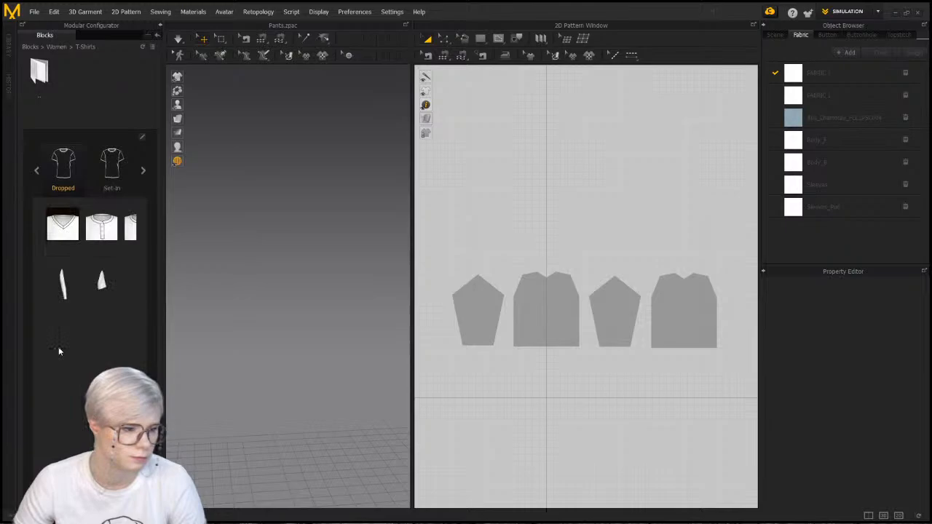
click(64, 284)
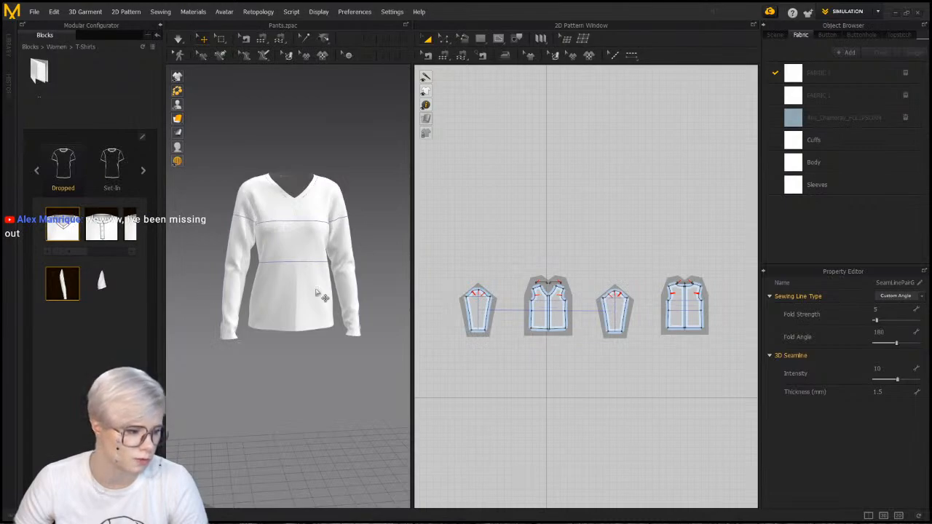
right_drag(318, 294, 349, 240)
Leave the women's blocks and open the men's Trench Coats blocks
double_click(38, 73)
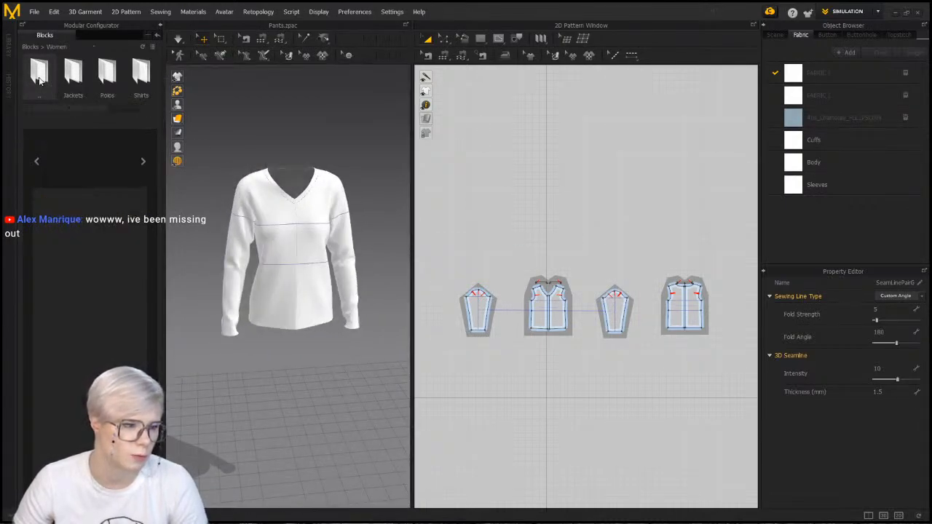
double_click(39, 73)
double_click(38, 73)
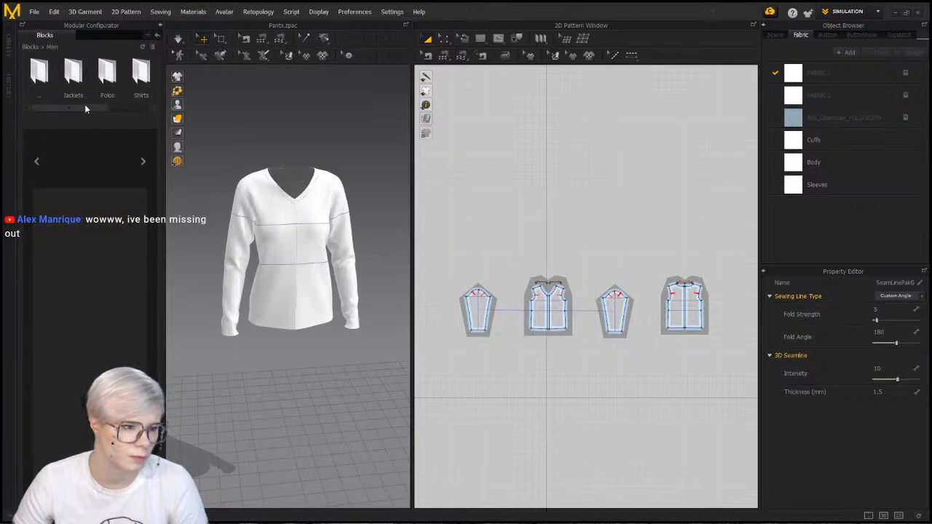
drag(85, 108, 131, 109)
double_click(130, 81)
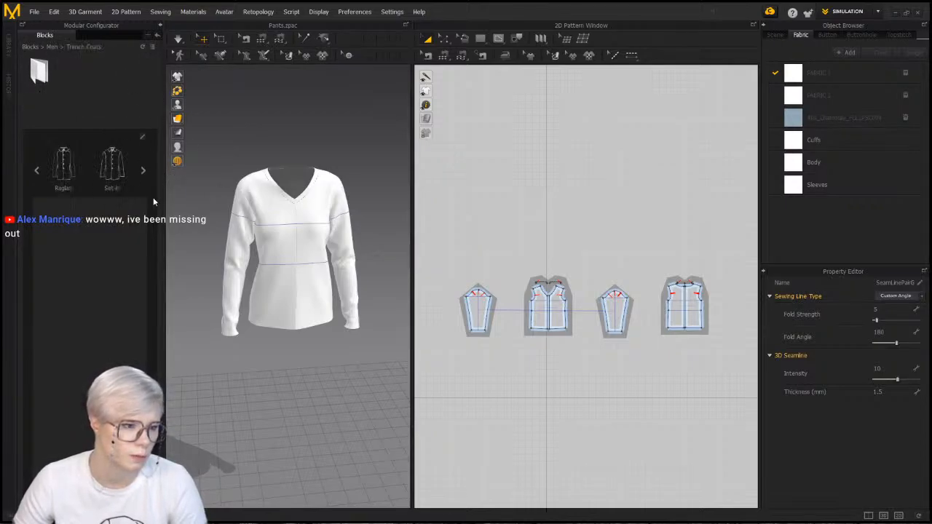
Load the Raglan trench coat block with the first body option and the second sleeve option
click(76, 161)
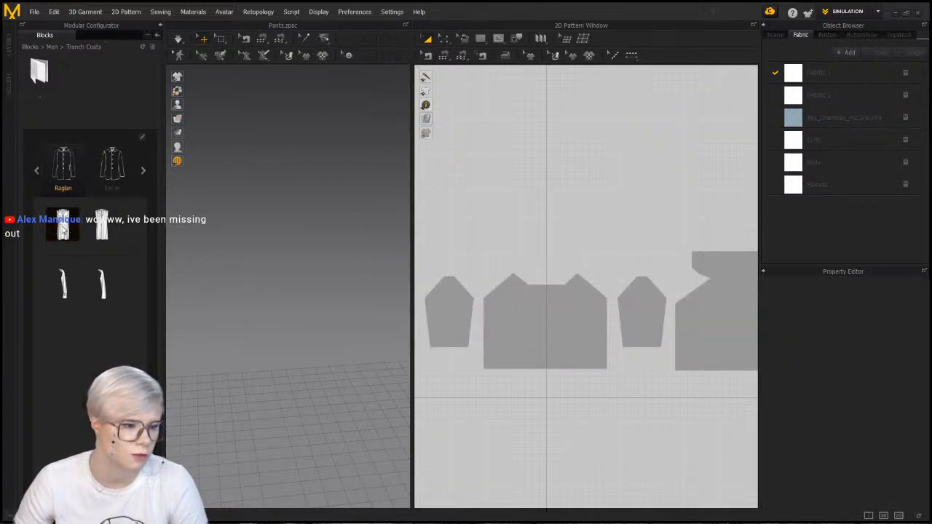
click(62, 227)
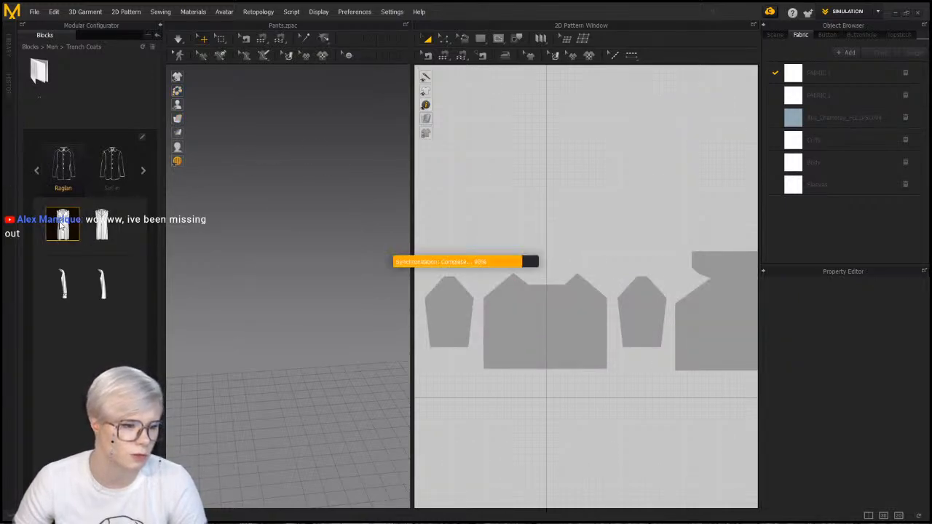
click(102, 285)
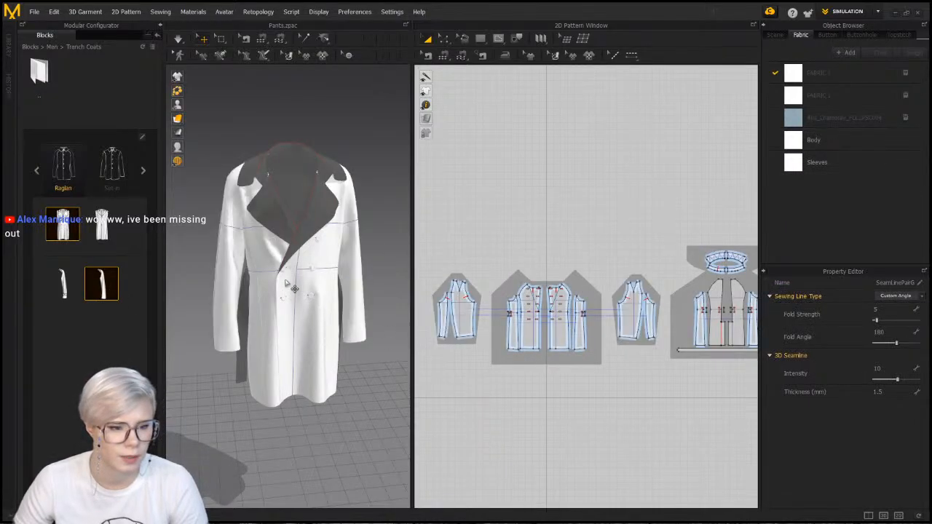
Examine the raglan trench coat's 2D pattern pieces and its 3D shape from the front and back
scroll(488, 324, up, 4)
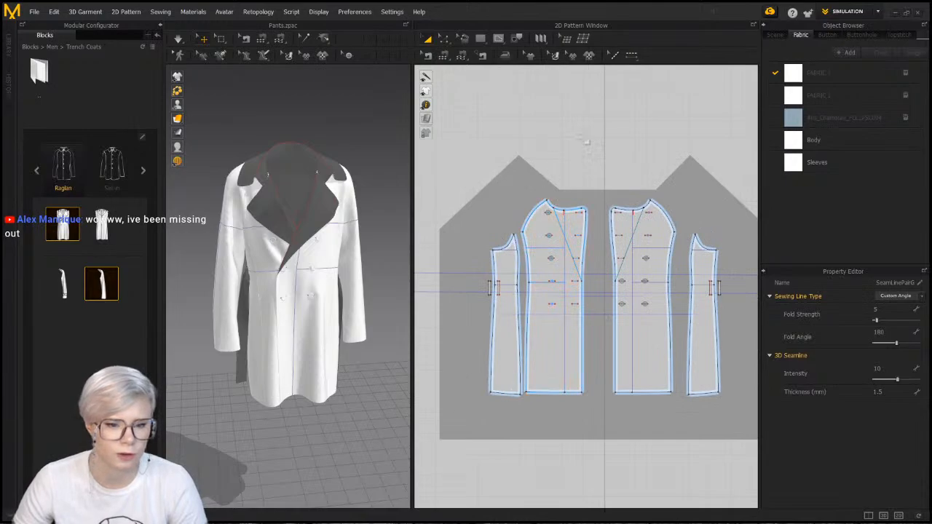
scroll(609, 198, up, 2)
scroll(292, 279, up, 2)
scroll(583, 262, up, 2)
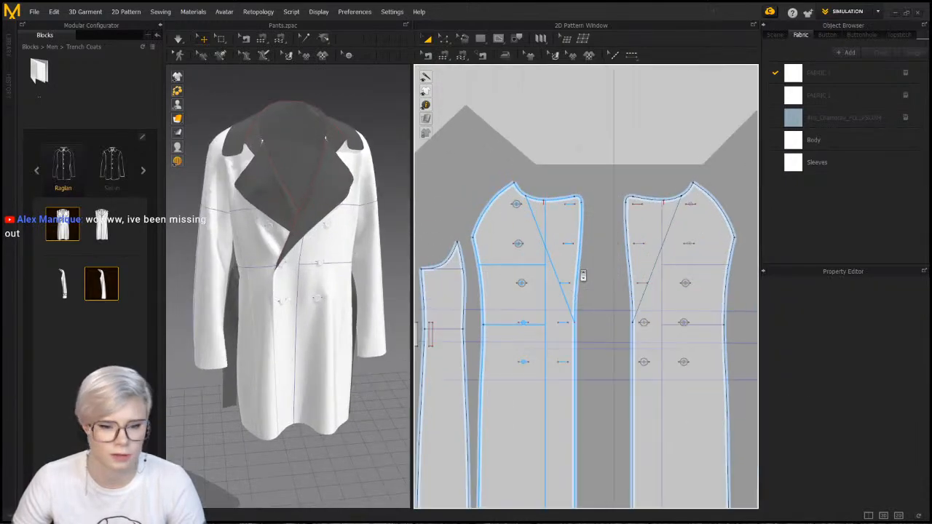
middle_drag(618, 190, 596, 115)
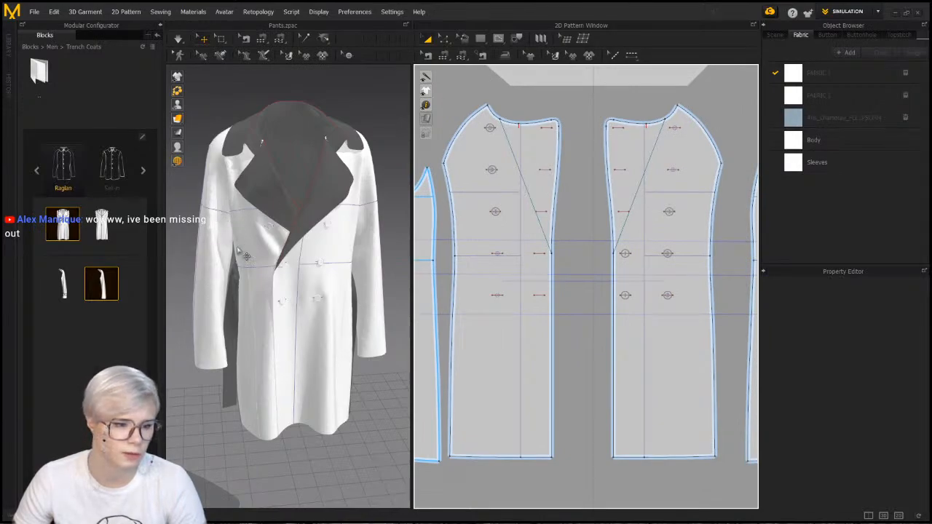
right_drag(231, 218, 219, 201)
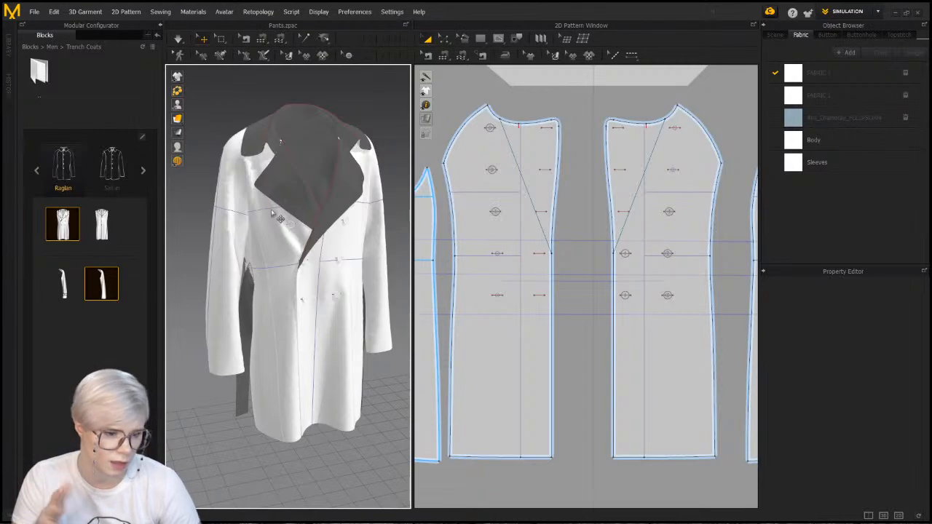
right_drag(355, 251, 507, 202)
right_drag(307, 241, 304, 243)
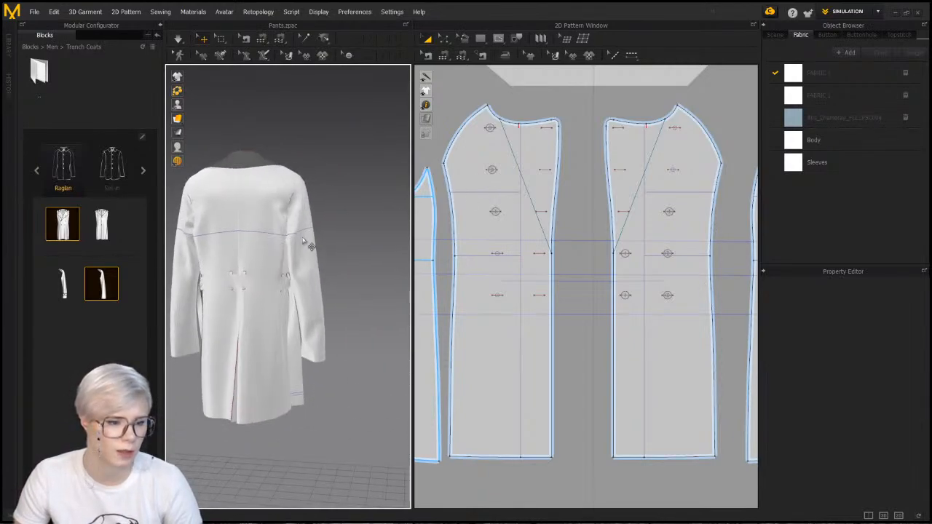
right_drag(250, 234, 364, 282)
scroll(336, 264, down, 3)
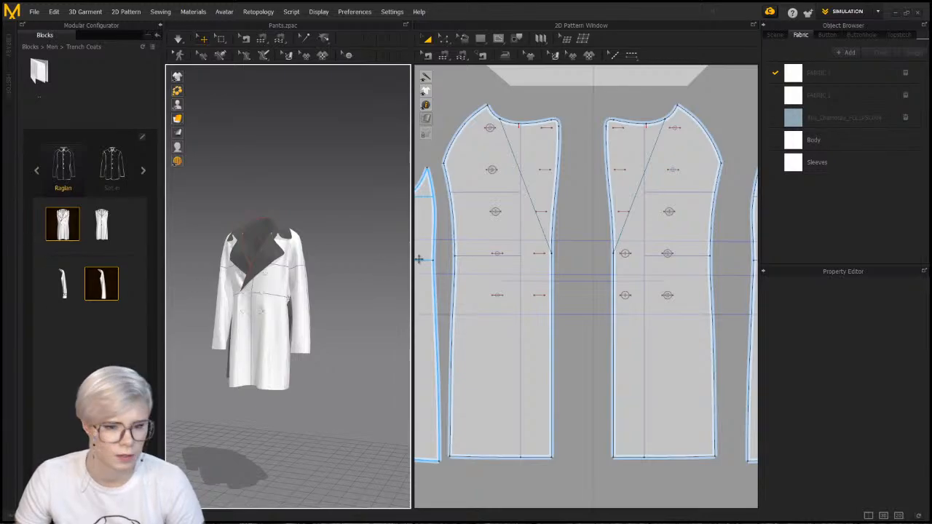
scroll(506, 209, down, 5)
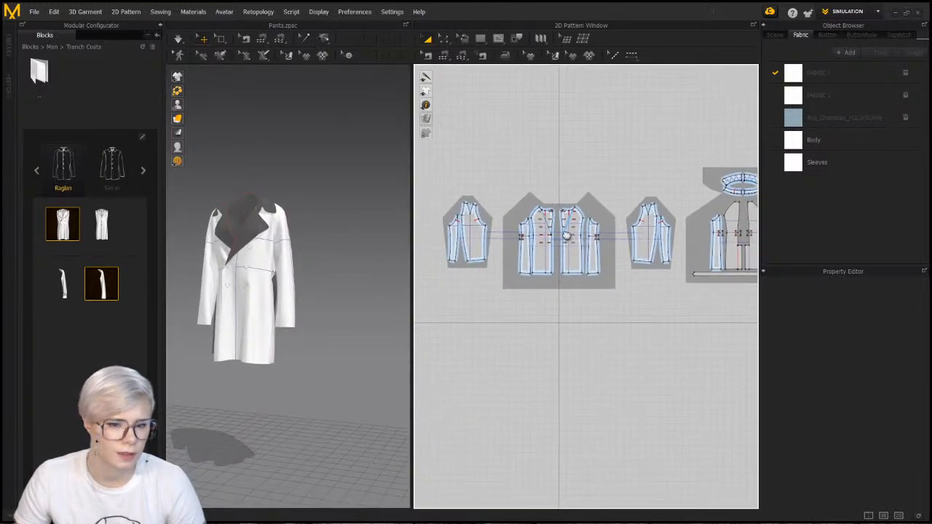
middle_drag(567, 236, 542, 227)
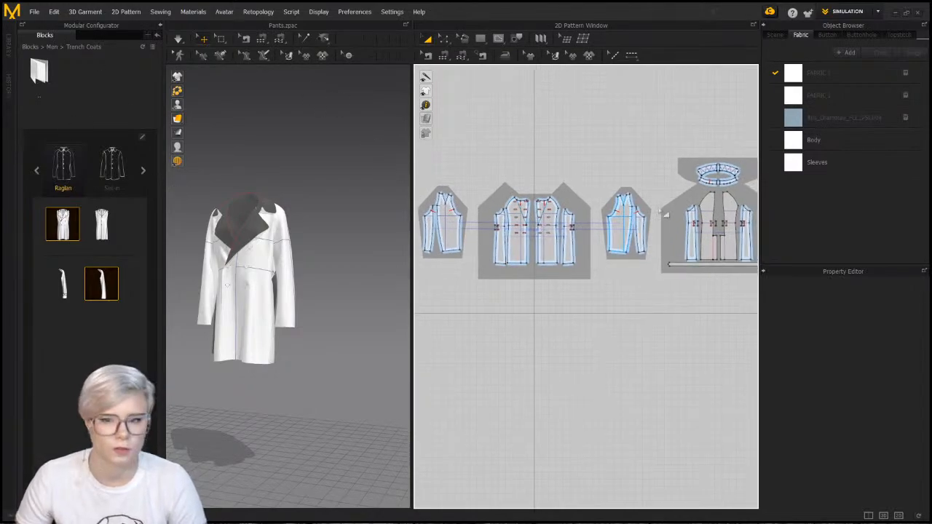
scroll(665, 213, down, 2)
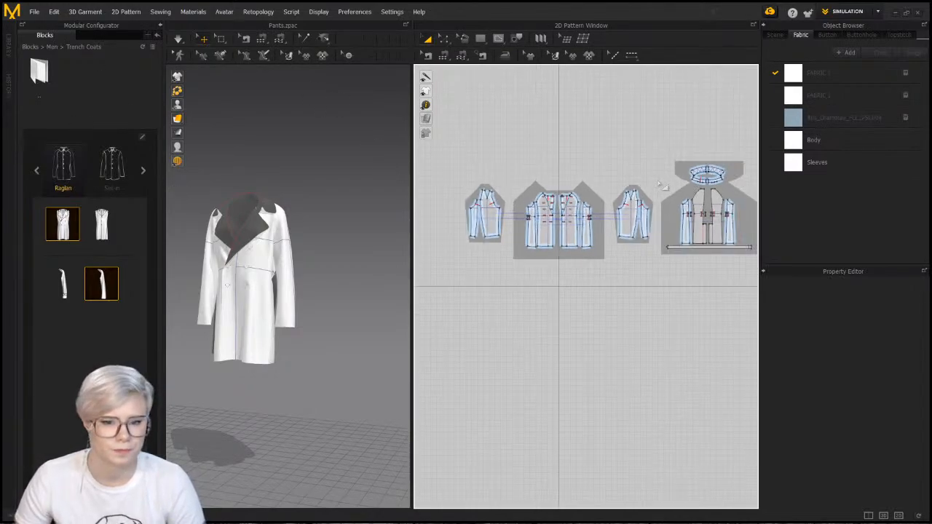
click(848, 12)
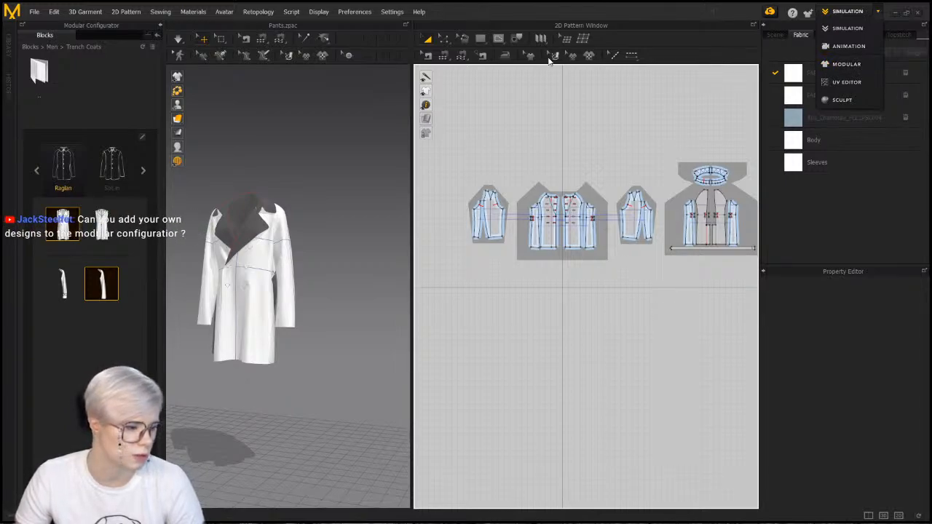
click(475, 72)
click(849, 11)
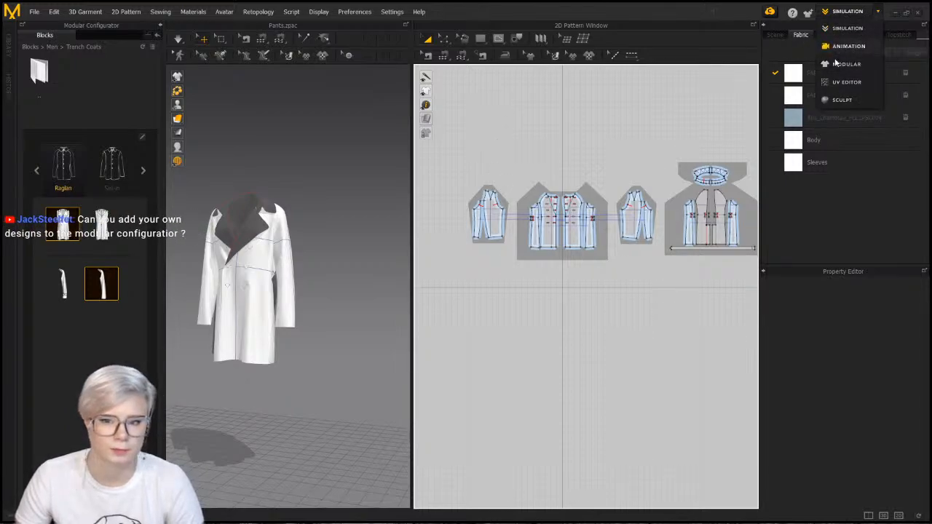
click(846, 64)
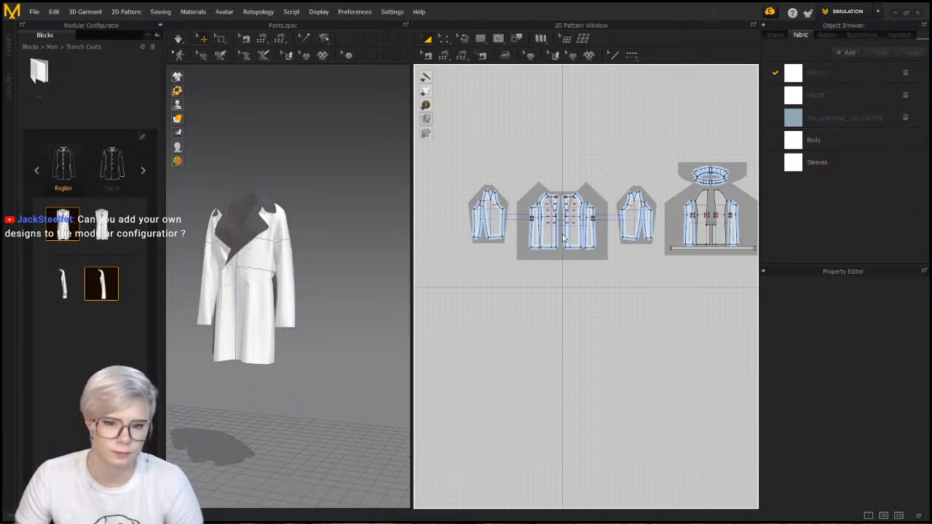
click(847, 12)
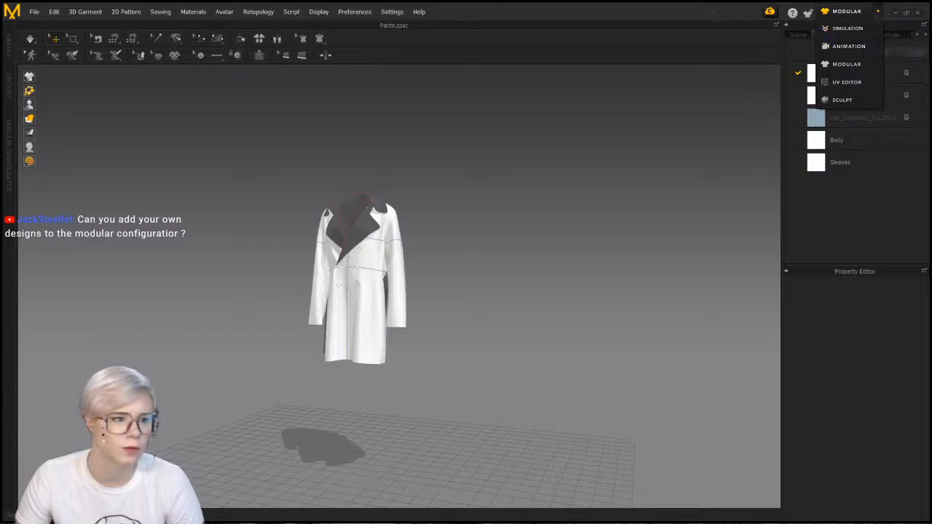
click(843, 12)
click(844, 13)
click(847, 28)
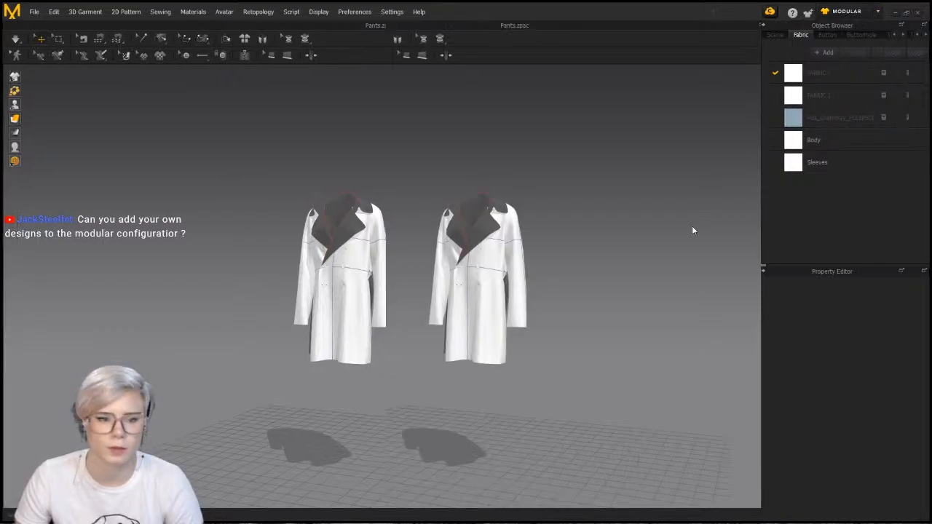
Delete all pattern pieces of the trench coat together with their Modular Template
drag(500, 150, 788, 307)
key(Delete)
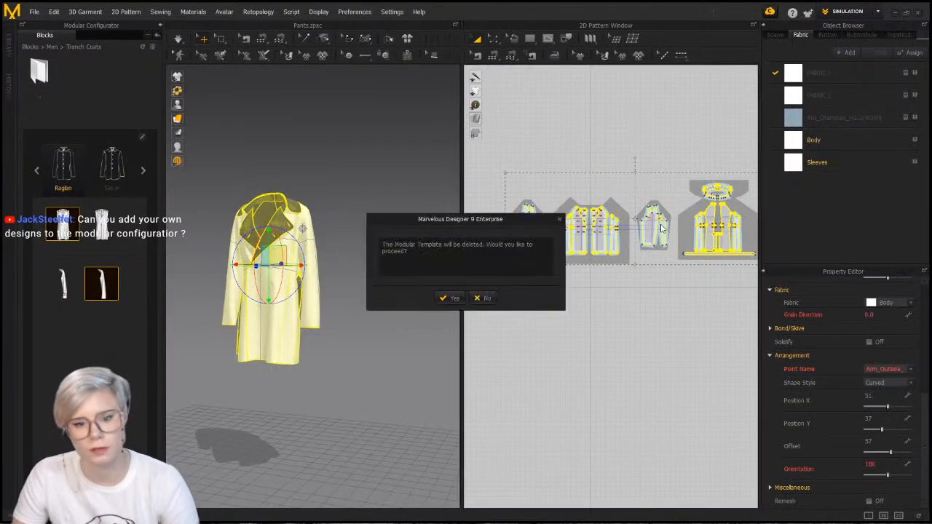
click(446, 297)
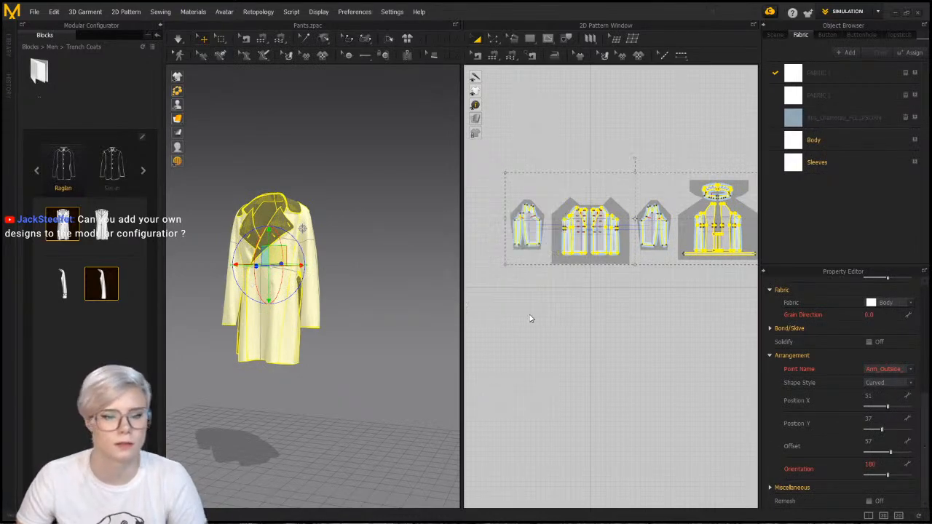
Switch to the Modular workspace and dock the Block Editor beside the 3D garment window
click(849, 12)
click(159, 24)
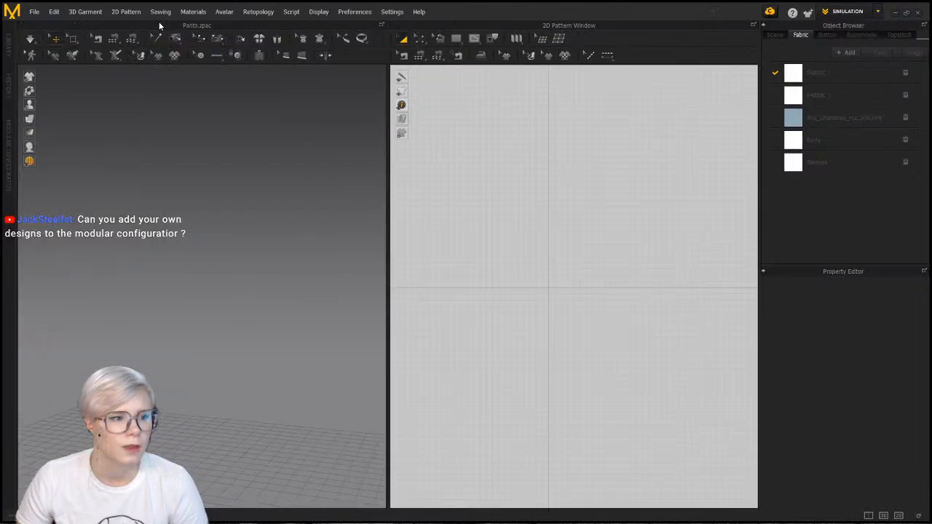
click(848, 15)
click(842, 64)
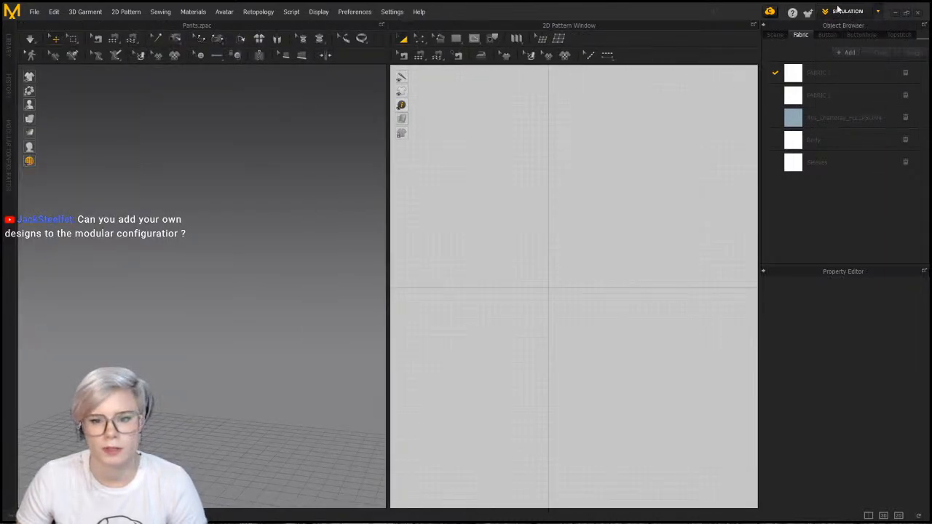
click(838, 11)
click(847, 66)
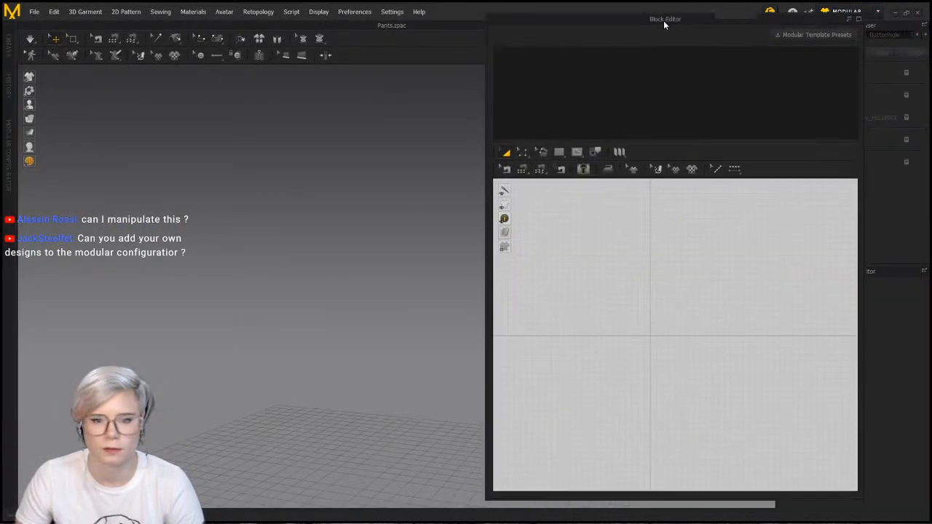
drag(664, 21, 450, 24)
drag(602, 14, 741, 27)
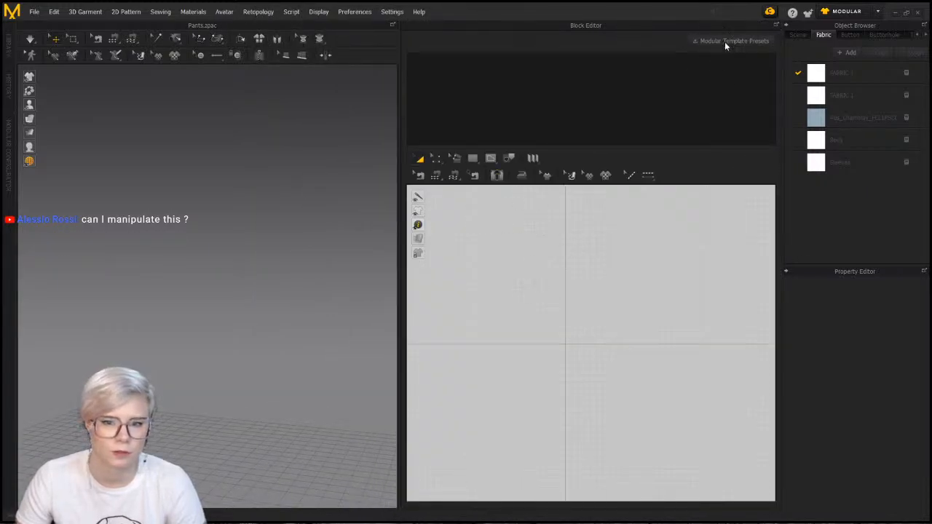
Browse the Modular Template Presets for T-shirts, pants, skirts and dresses, and close them without applying any
click(724, 41)
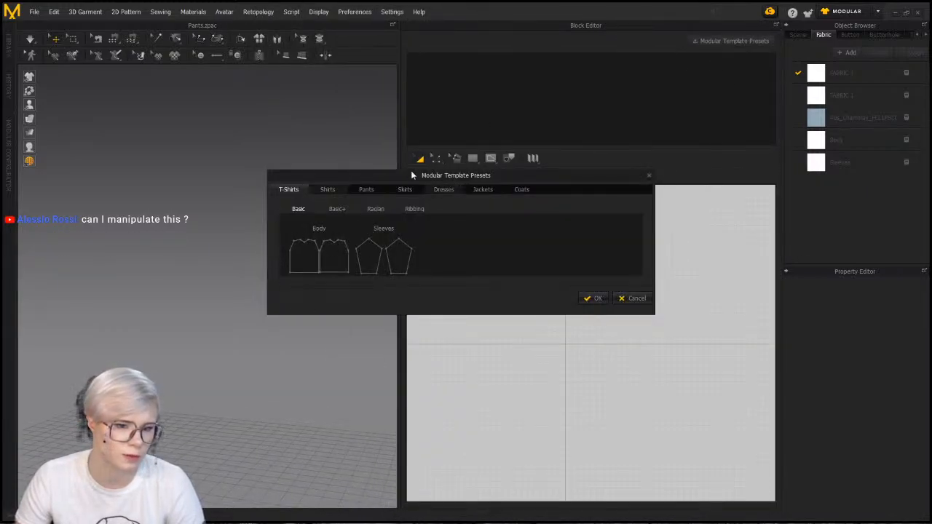
click(366, 190)
click(405, 189)
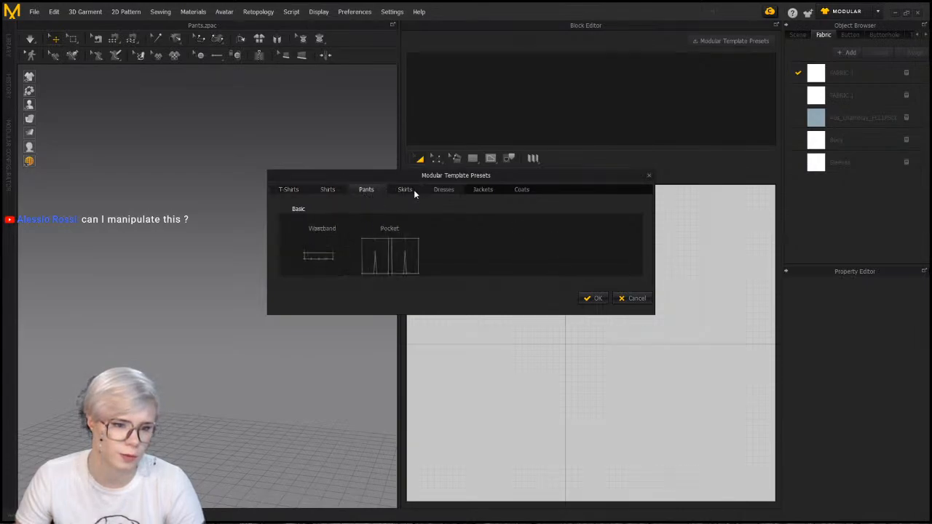
click(444, 190)
click(638, 298)
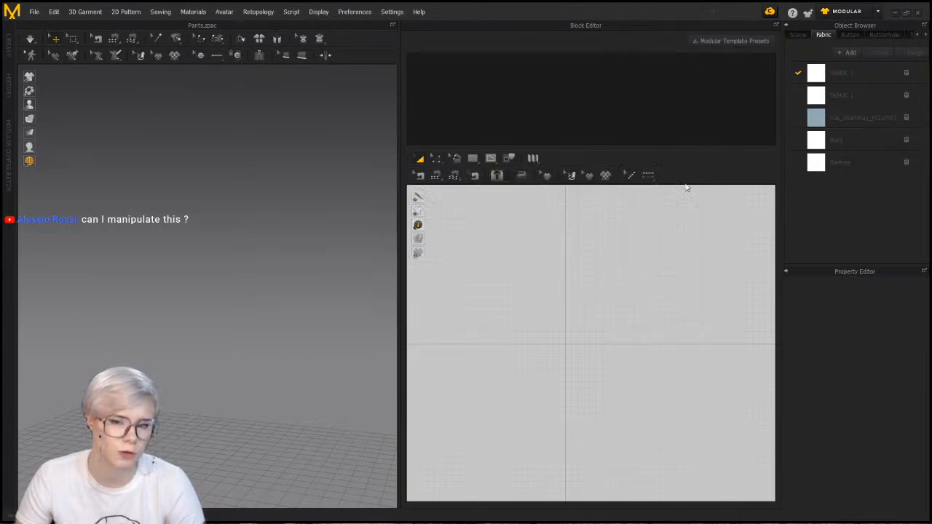
Return to the Simulation workspace and draw a circular pattern piece in the empty 2D pattern area
click(843, 10)
click(848, 28)
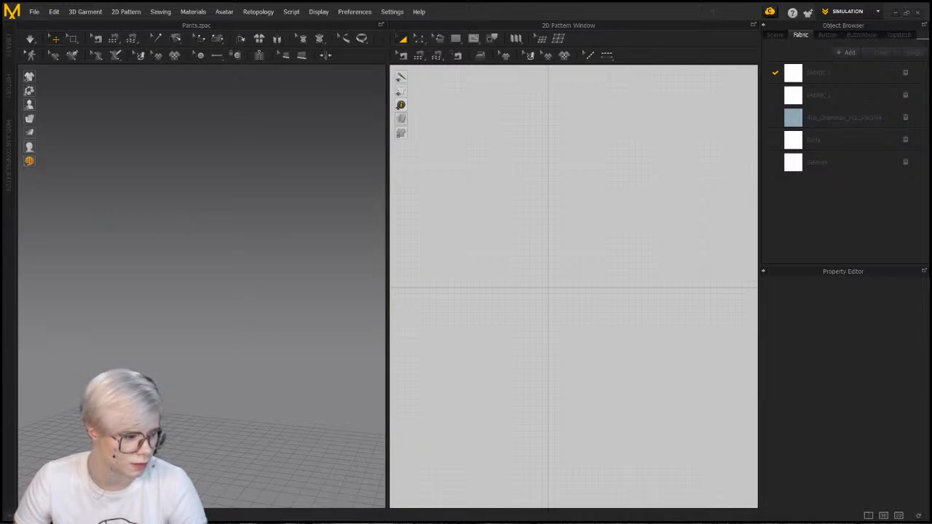
middle_drag(548, 263, 563, 323)
scroll(575, 314, up, 3)
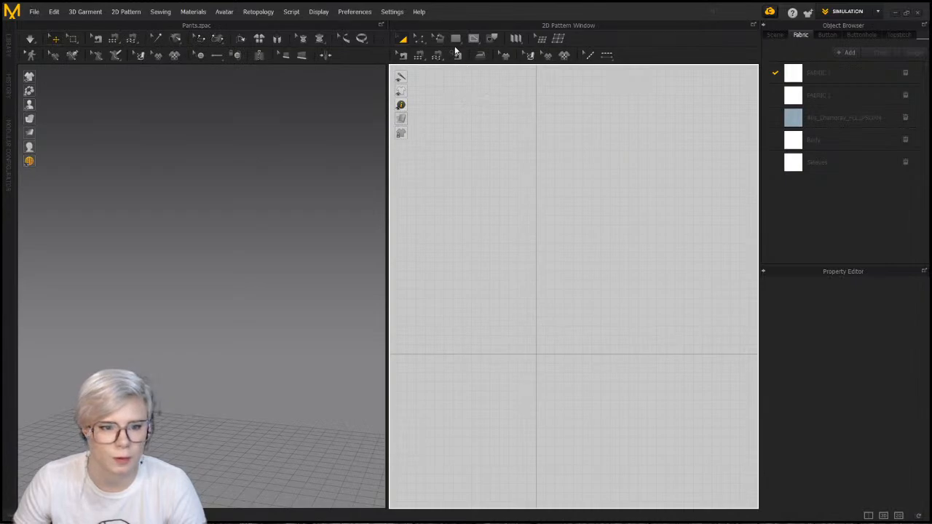
click(456, 38)
click(483, 80)
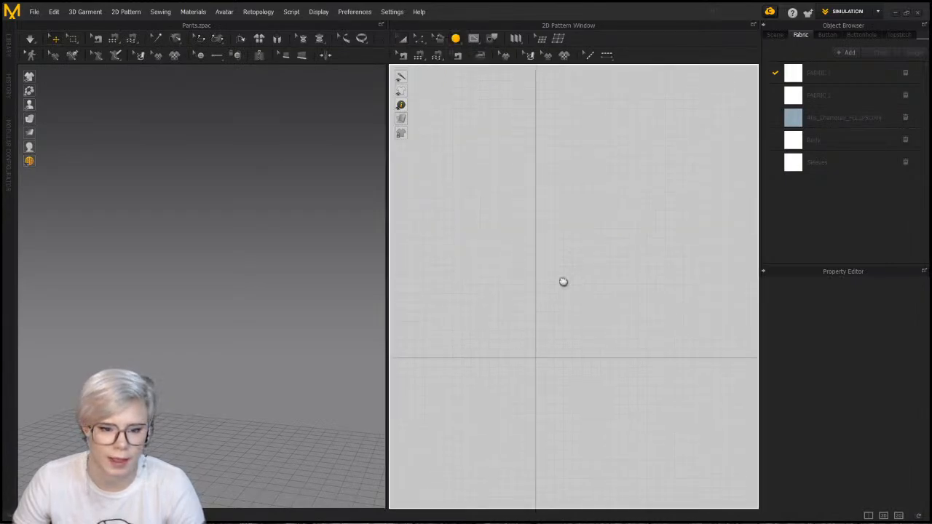
drag(562, 245, 711, 360)
key(a)
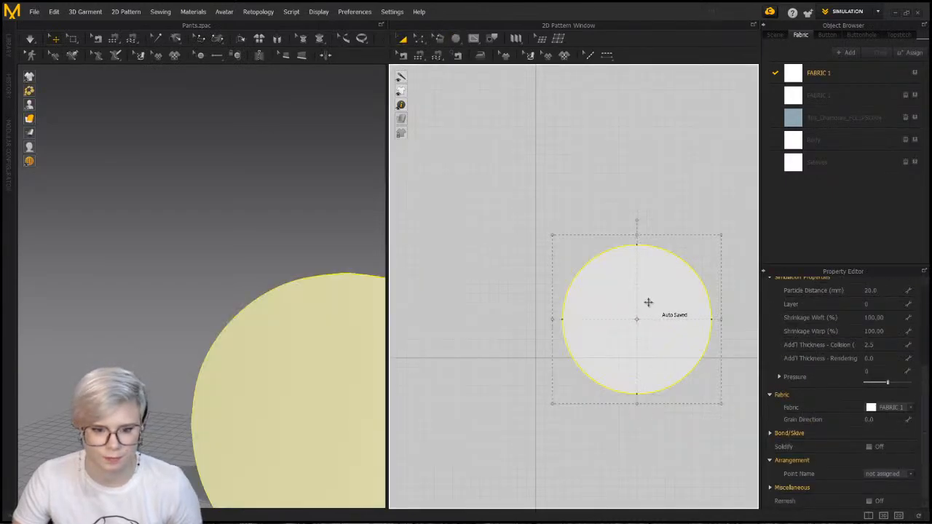
Move the circular pattern piece up and scale it down proportionally to a little over half its drawn diameter
drag(647, 300, 617, 200)
key(f)
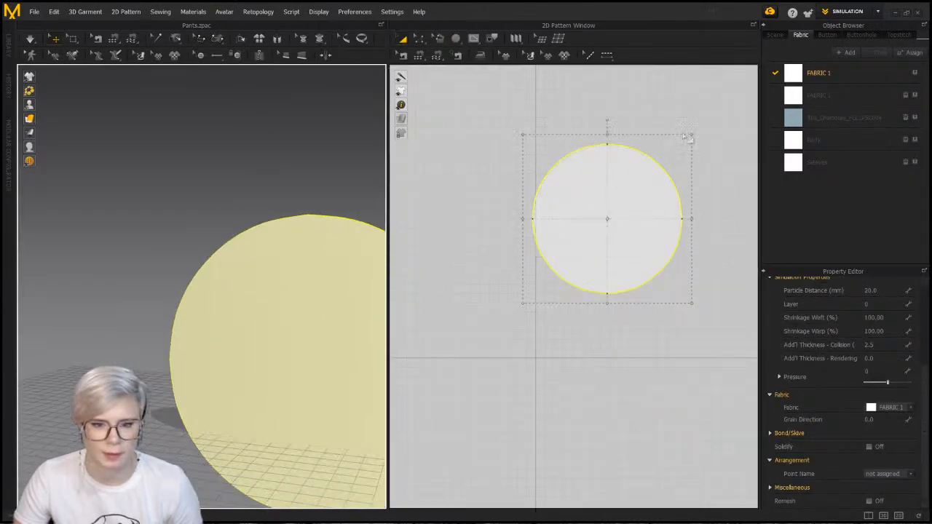
drag(691, 133, 632, 200)
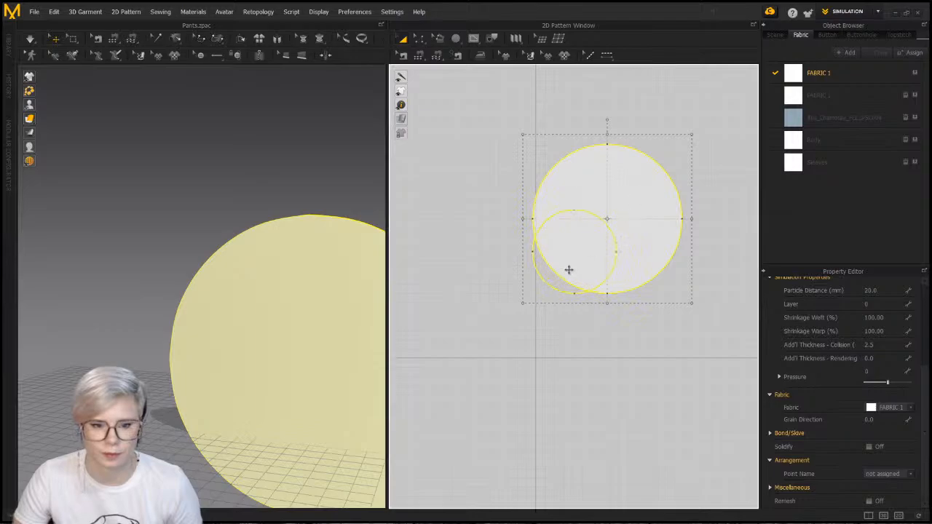
scroll(569, 270, up, 4)
middle_drag(611, 282, 608, 343)
drag(606, 323, 604, 296)
middle_drag(618, 305, 615, 295)
drag(621, 281, 651, 323)
middle_drag(650, 316, 595, 270)
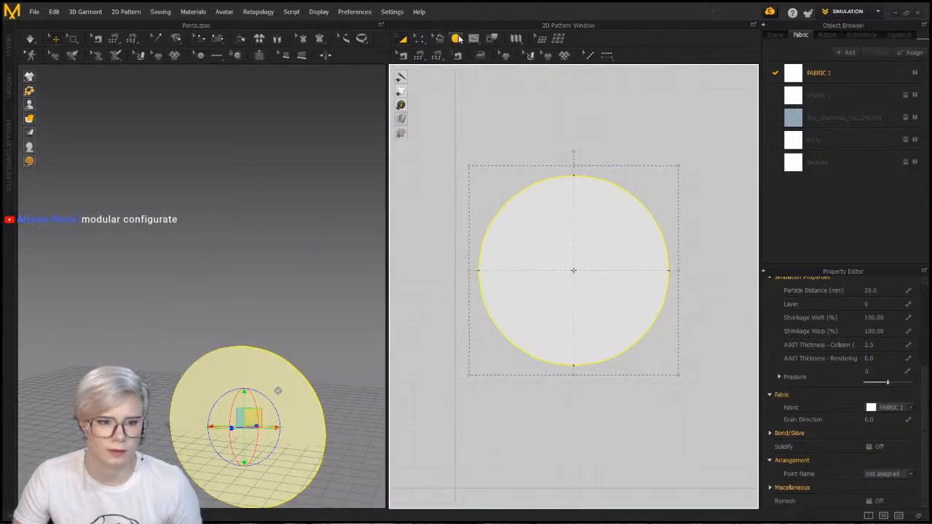
Draw a small internal ellipse as a circle about 550 mm around inside the circular pattern piece
click(474, 37)
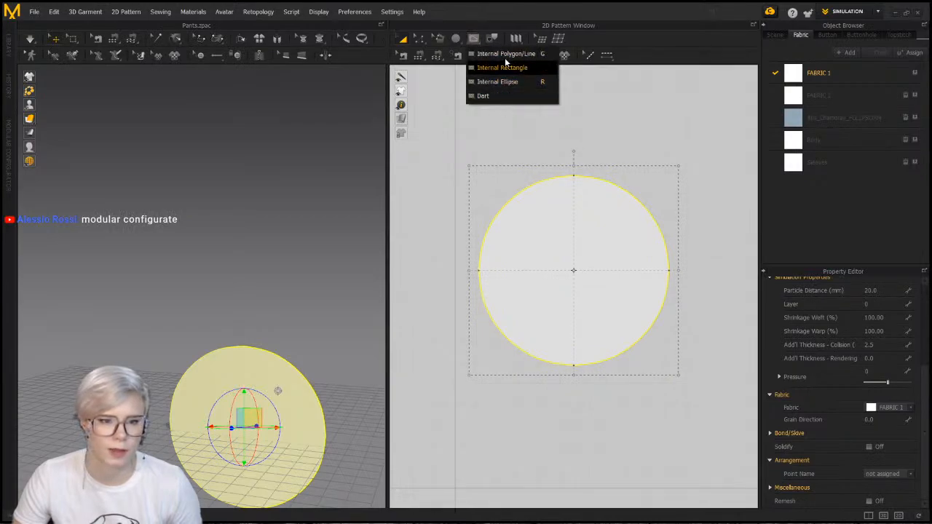
click(513, 94)
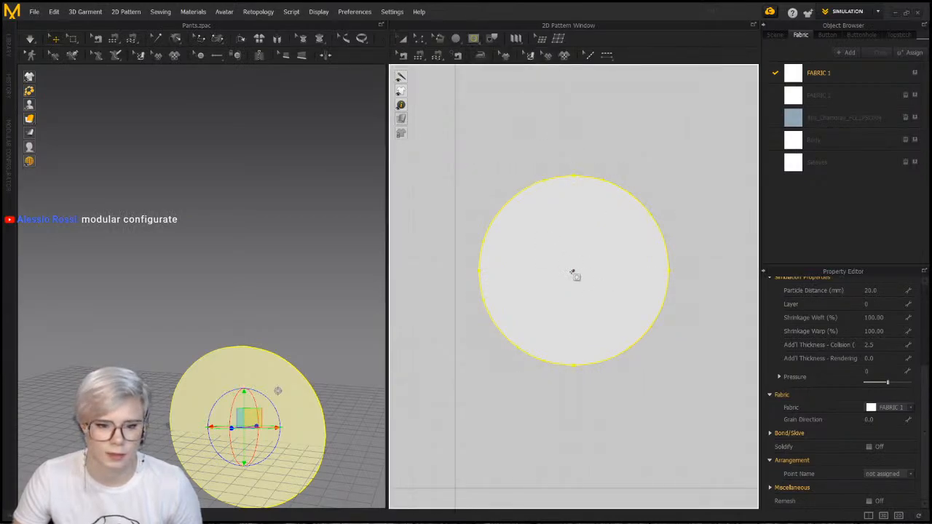
mouse_move(574, 271)
mouse_down()
mouse_move(537, 233)
mouse_move(585, 265)
mouse_up()
Move the small internal circle to the centre of the circular pattern piece
click(405, 37)
drag(477, 123, 714, 458)
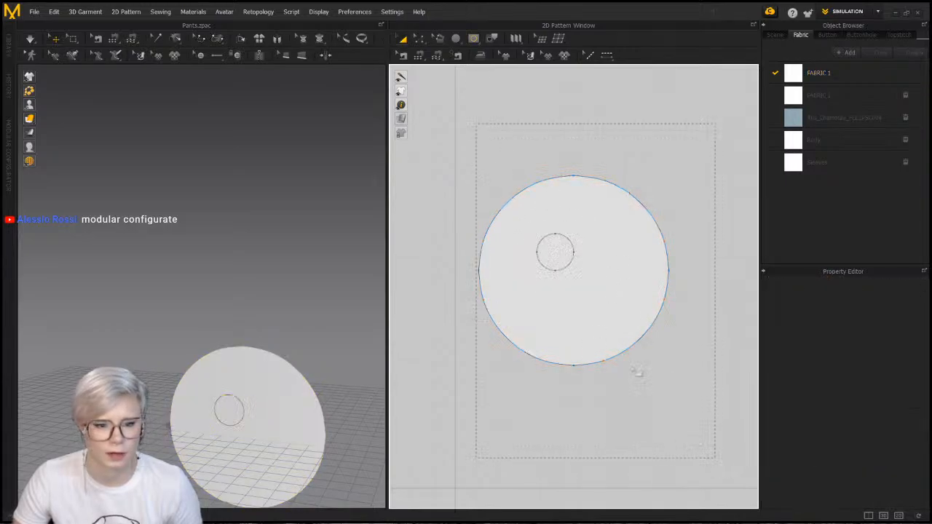
right_click(606, 318)
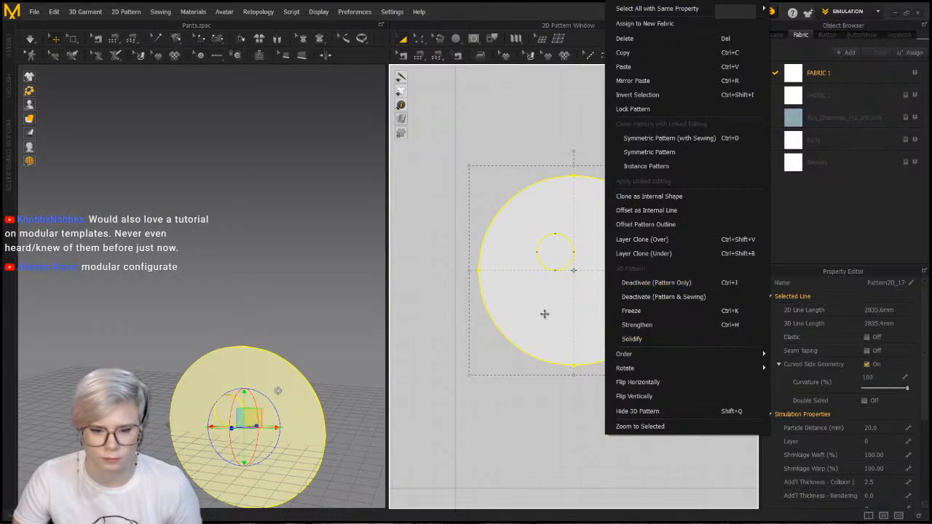
click(560, 154)
drag(557, 252, 577, 273)
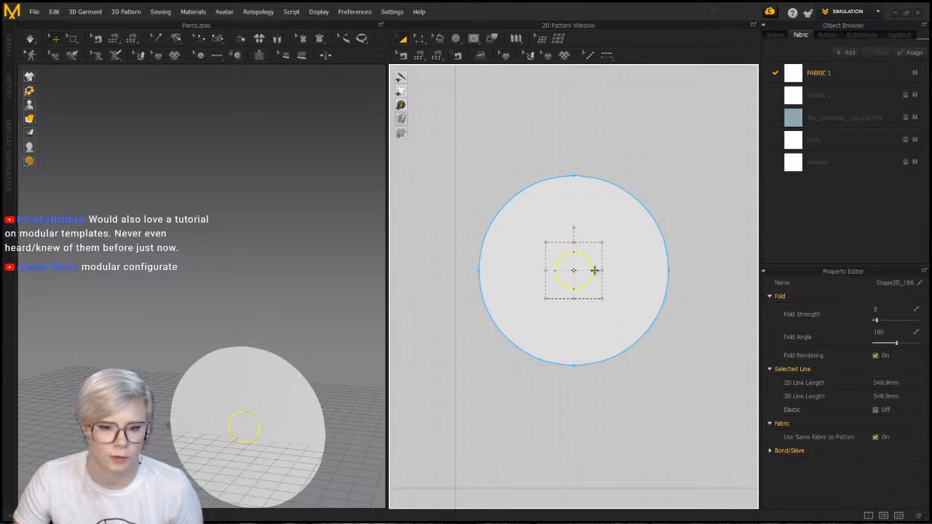
Convert the internal circle to a hole and enlarge it to about 941 mm around, keeping it roughly centred
right_click(582, 261)
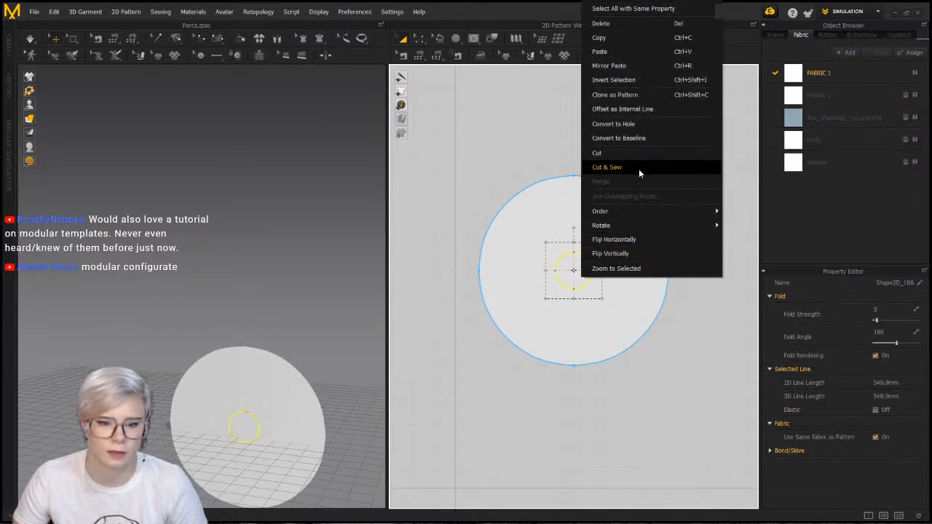
click(653, 122)
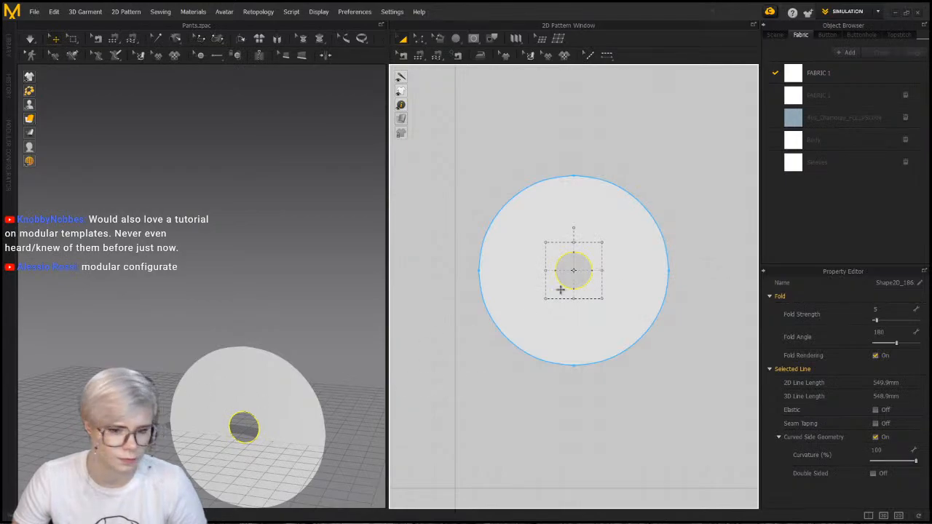
drag(545, 299, 532, 313)
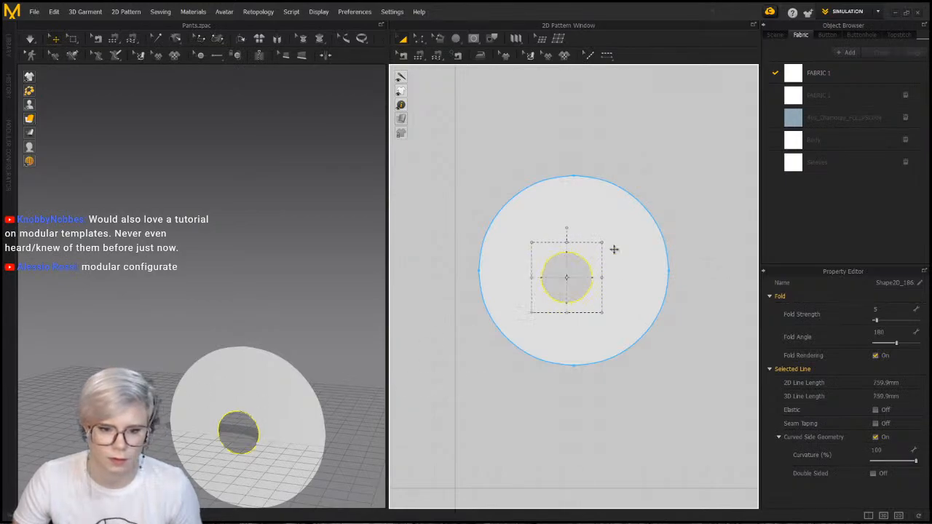
drag(614, 230, 614, 230)
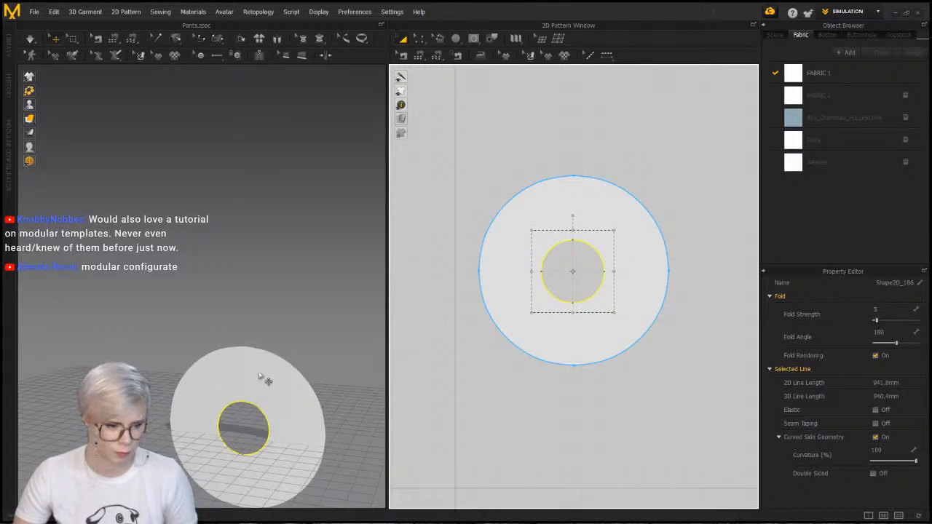
Raise the ring-shaped piece above the ground in the 3D view and rotate it to lie nearly horizontal
drag(263, 376, 247, 253)
right_drag(252, 256, 277, 278)
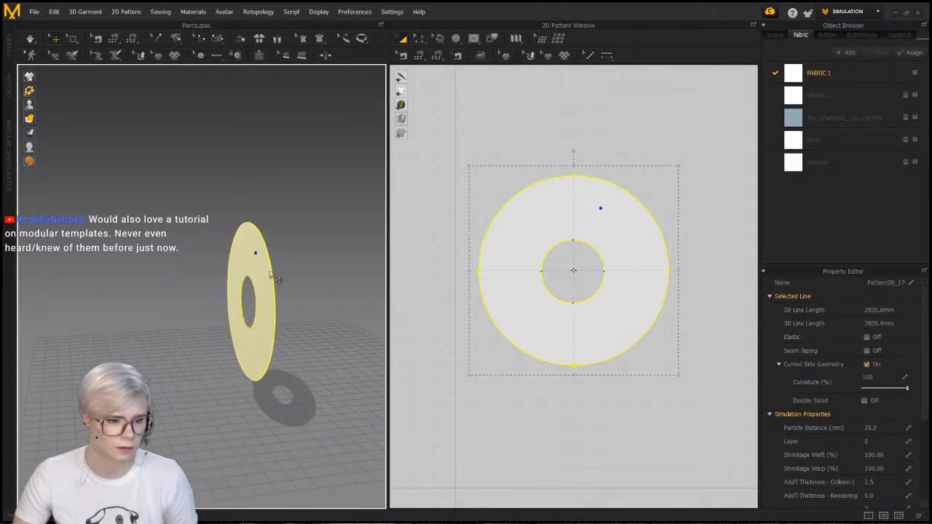
click(270, 271)
drag(282, 237, 320, 287)
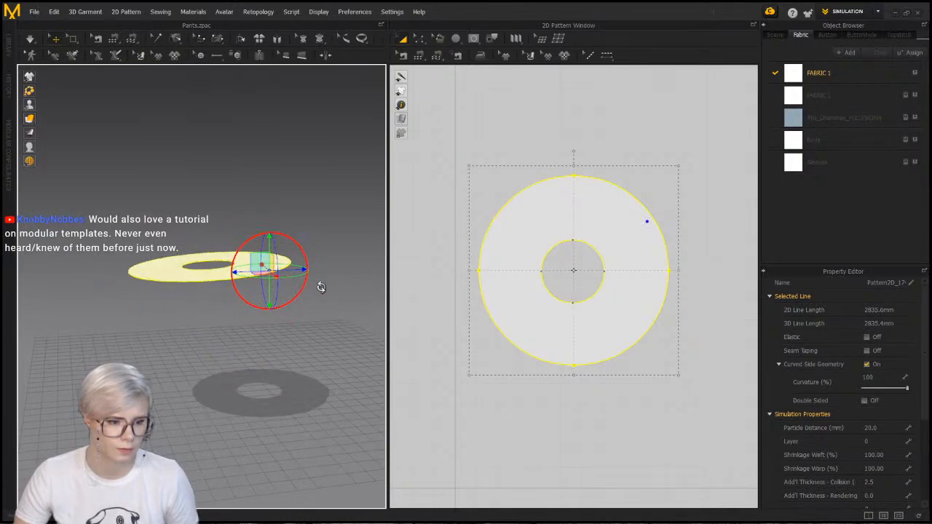
Lower the ring pattern close to the 3D floor grid and scale it down to an outer edge length of about 2234 mm
drag(216, 284, 239, 390)
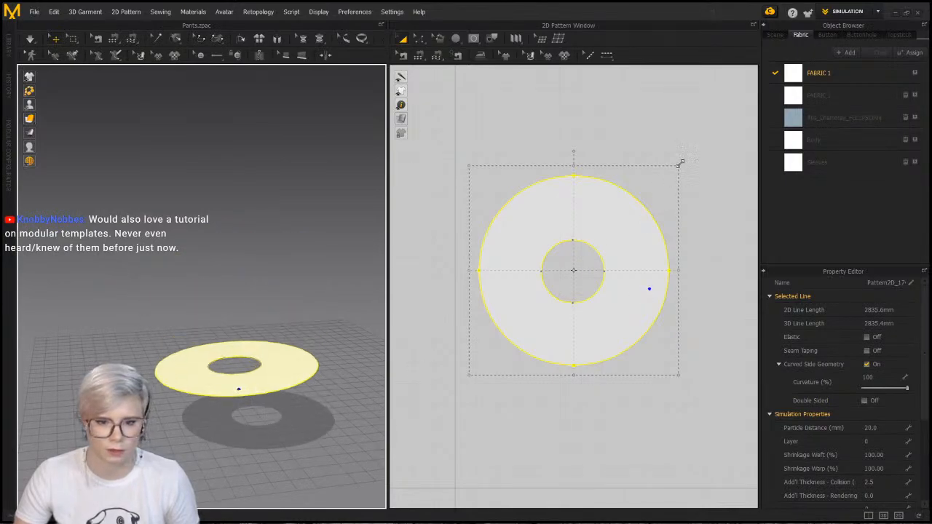
drag(678, 163, 593, 179)
key(space)
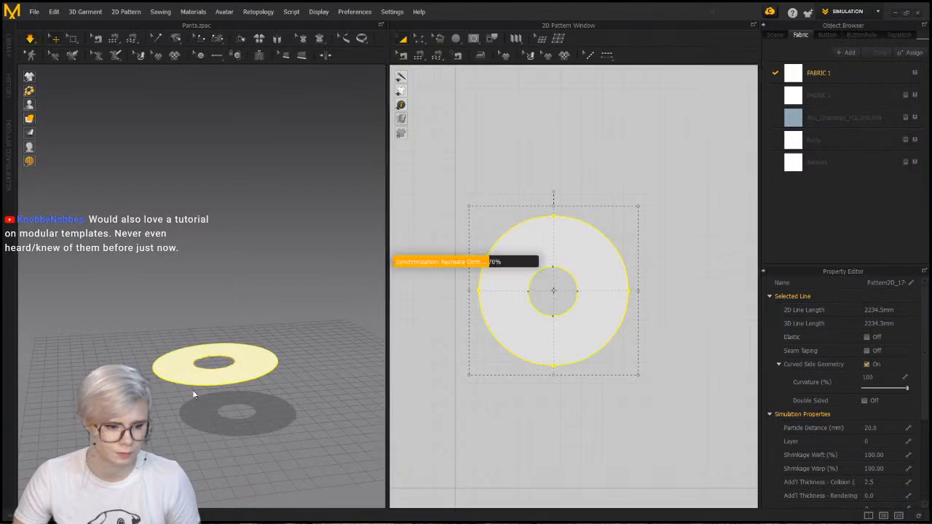
right_drag(325, 408, 230, 394)
middle_drag(230, 394, 244, 330)
scroll(244, 330, up, 2)
scroll(244, 344, up, 4)
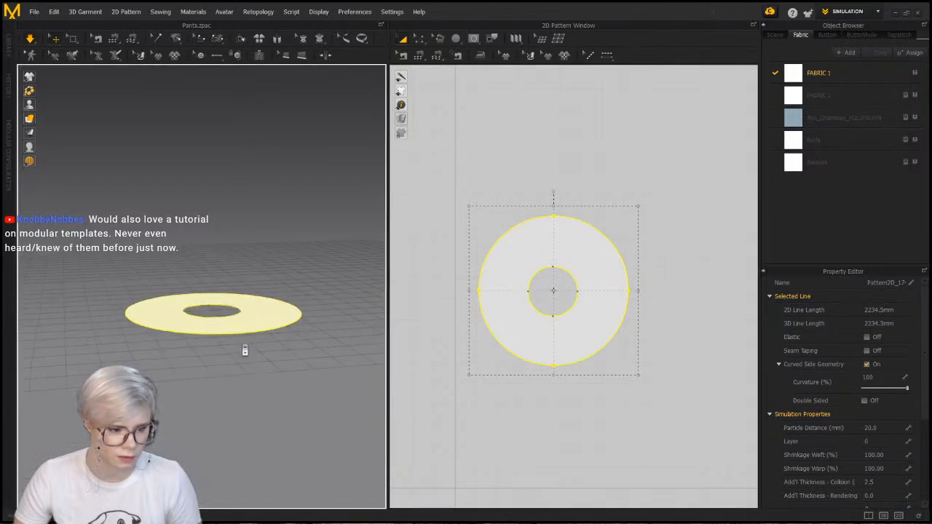
Apply the S_Hardware trim fabric from the fabric library to the ring pattern
click(8, 46)
scroll(36, 350, up, 3)
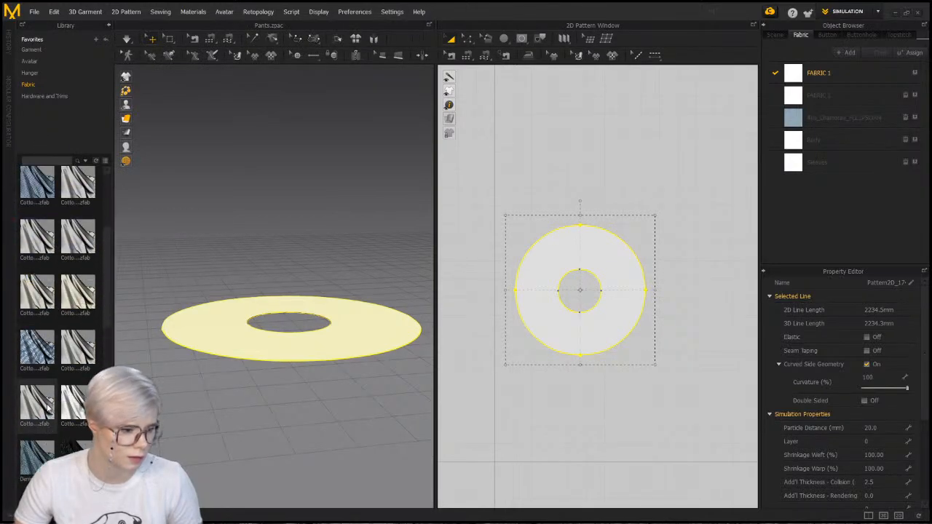
scroll(36, 350, down, 4)
drag(108, 320, 109, 430)
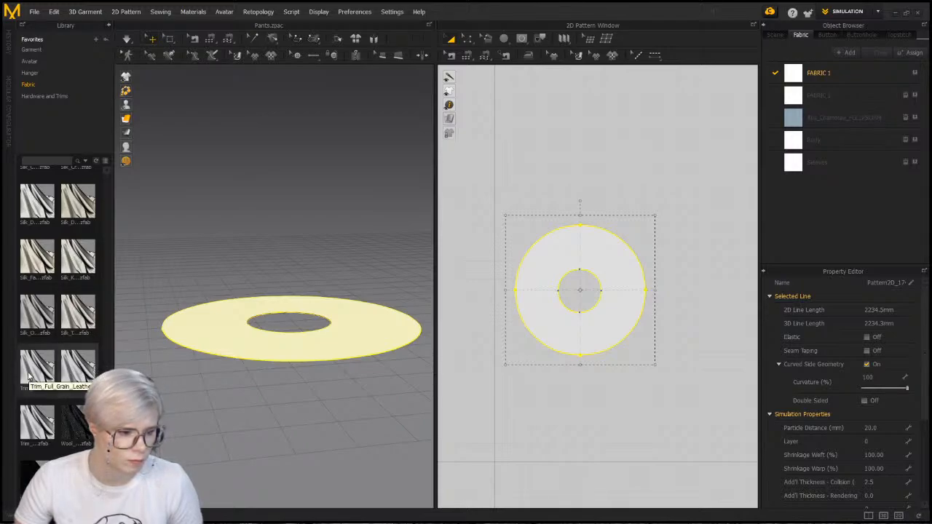
drag(29, 376, 413, 250)
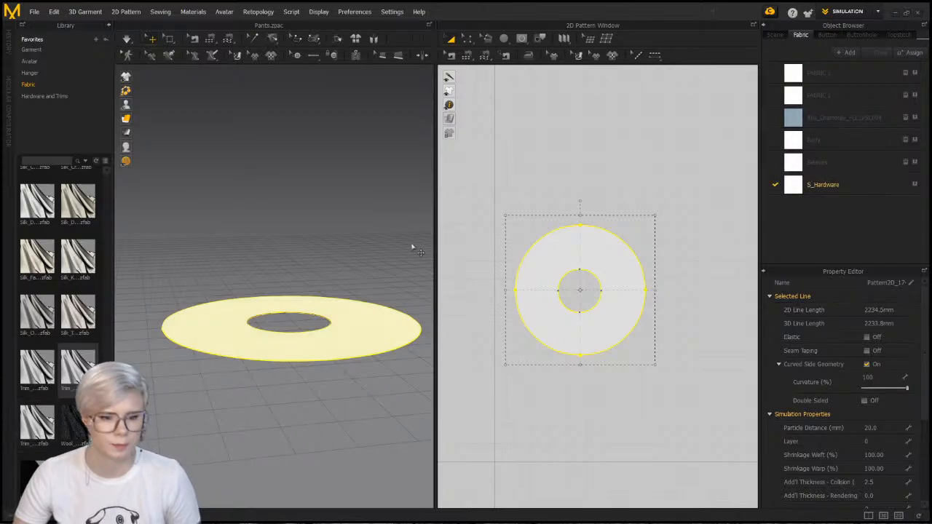
click(515, 128)
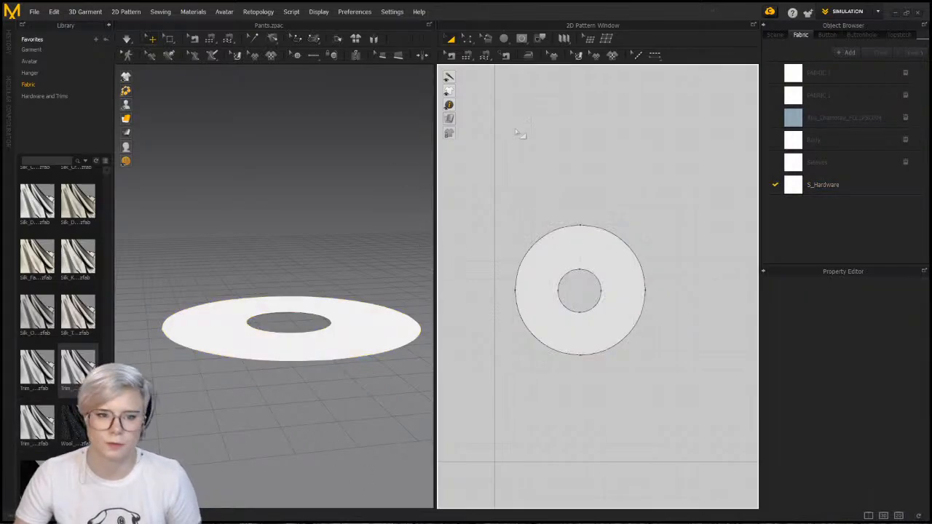
Create a rectangle pattern 185.4 mm wide and 500 mm high beside the ring
click(504, 39)
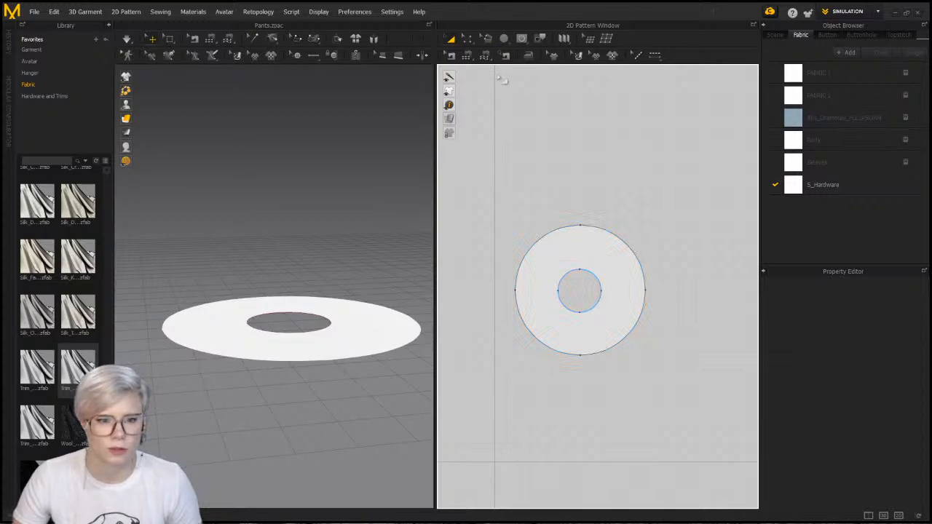
click(504, 39)
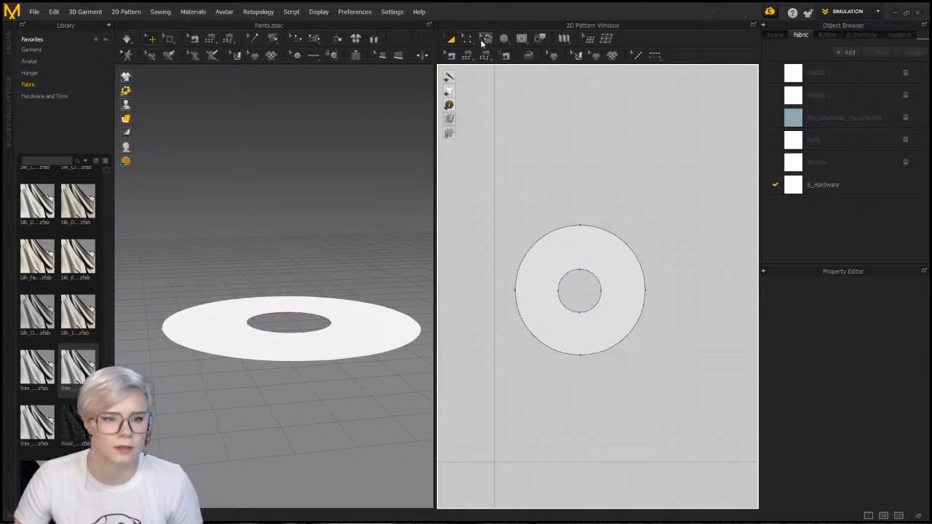
click(467, 39)
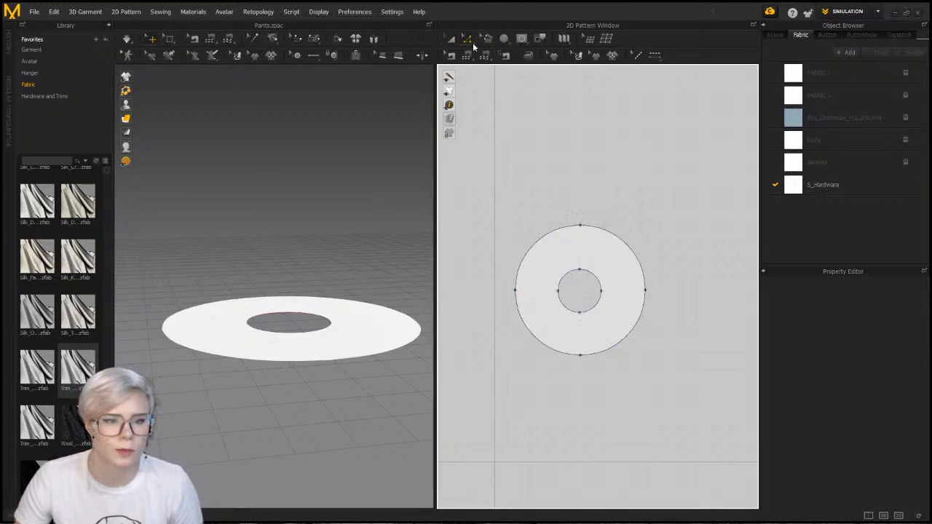
click(575, 281)
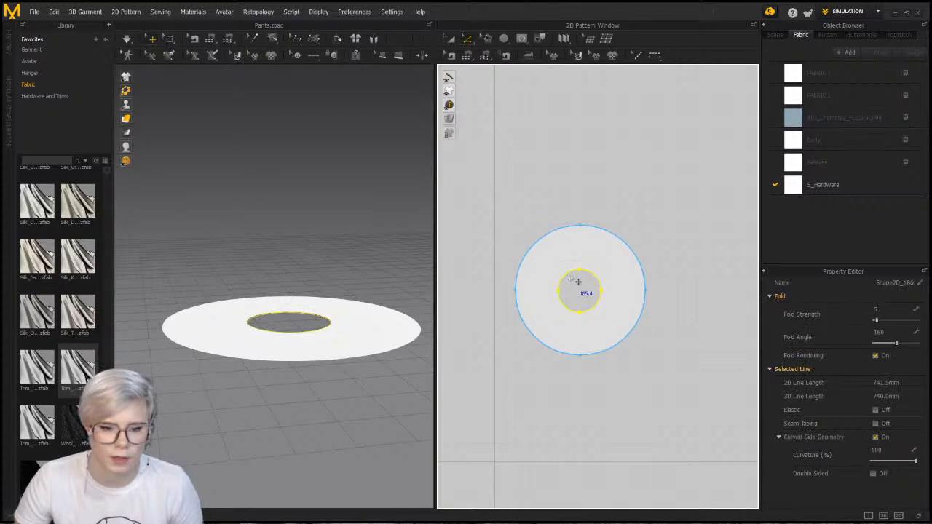
click(506, 40)
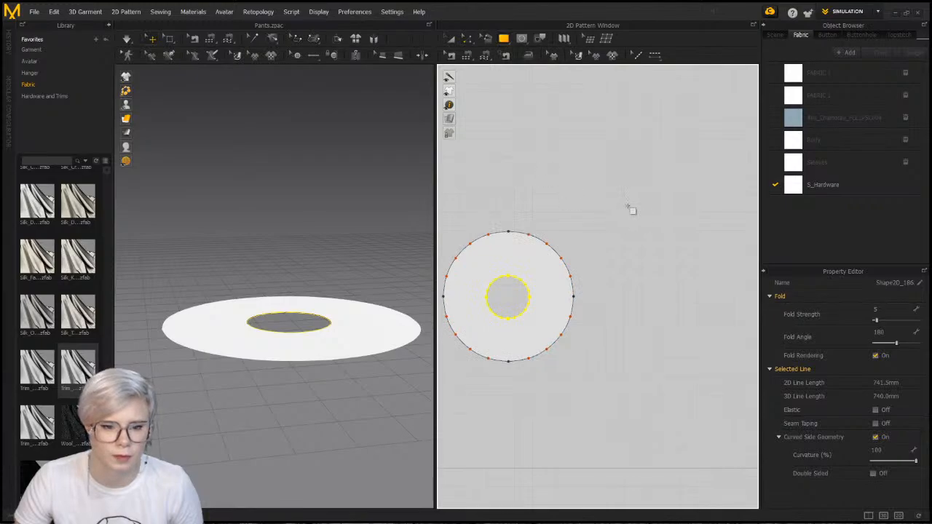
click(628, 209)
text(185.4)
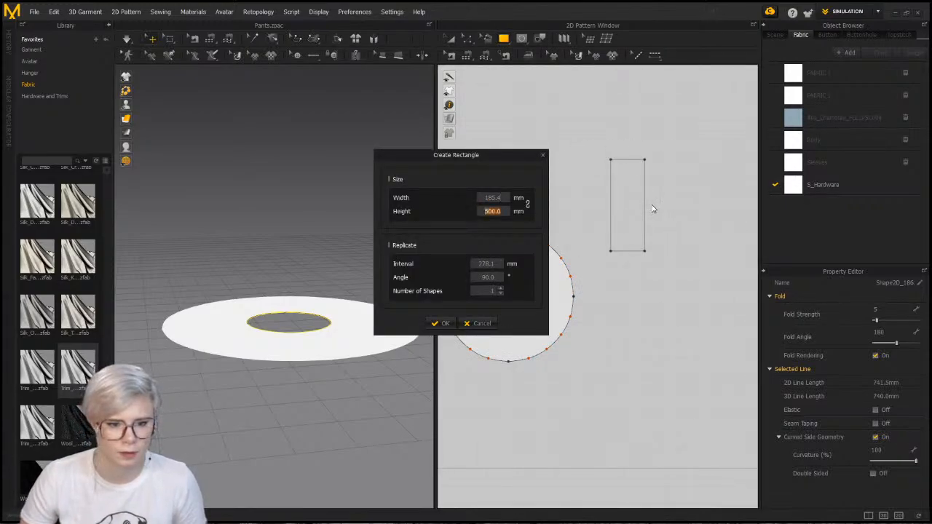
click(443, 324)
key(a)
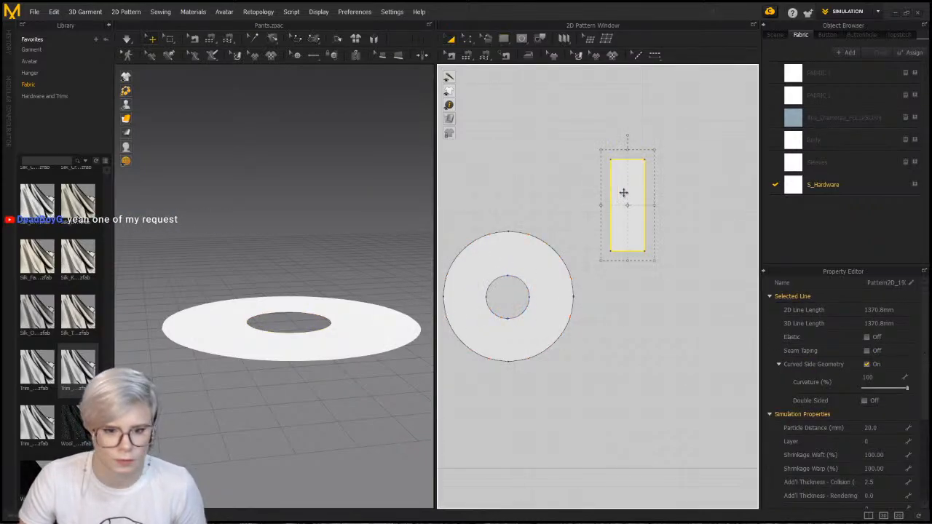
Rotate the upright rectangle pattern 90 degrees so that its long side lies horizontally
click(627, 136)
click(632, 172)
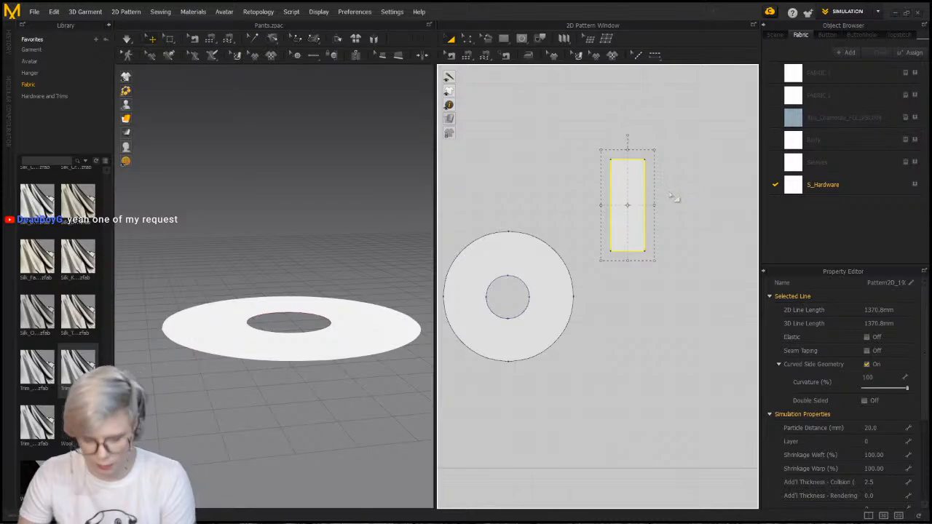
drag(630, 142, 569, 206)
key(n)
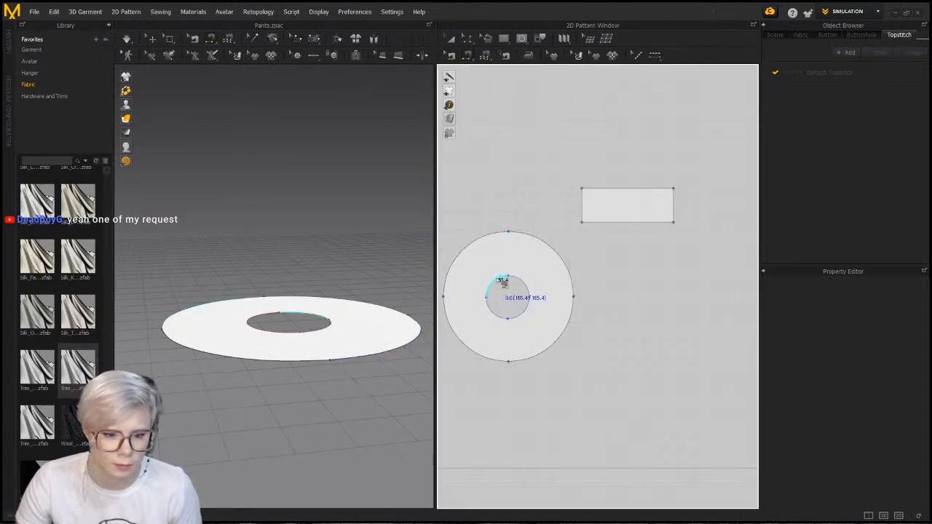
key(a)
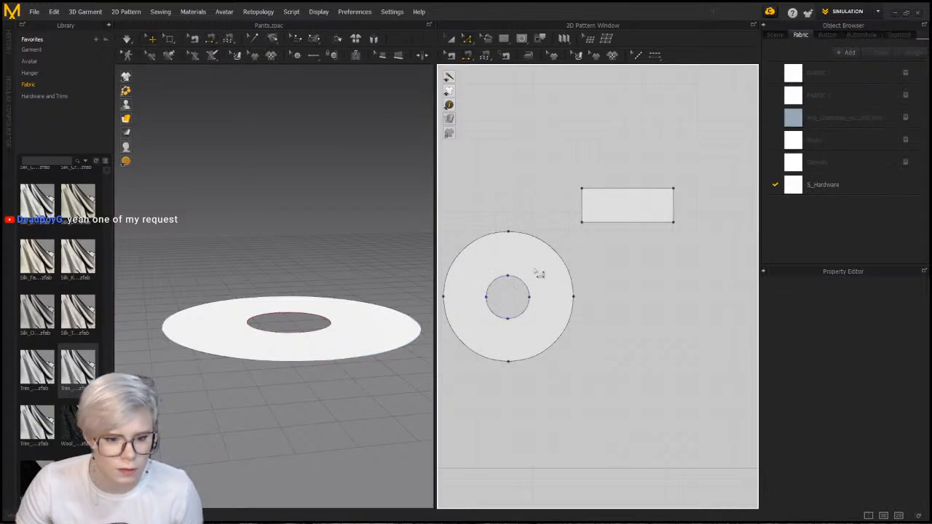
click(500, 289)
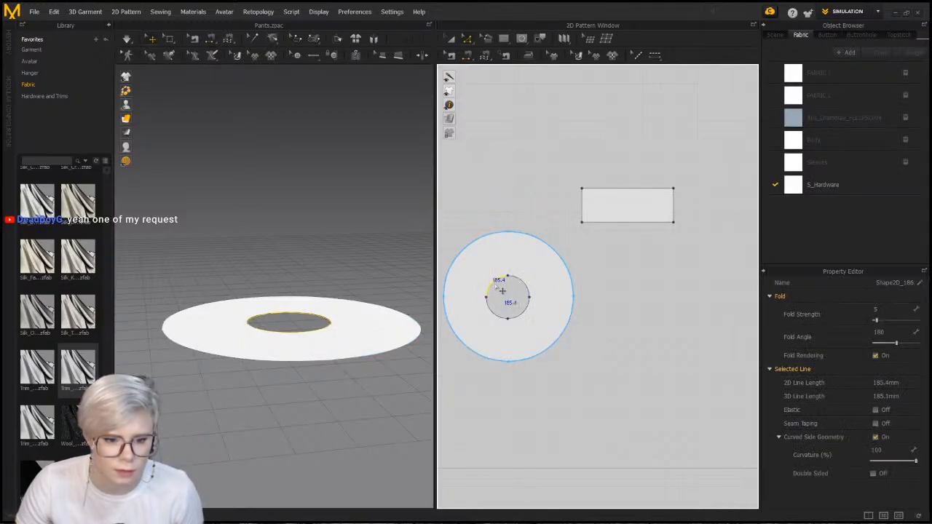
key(z)
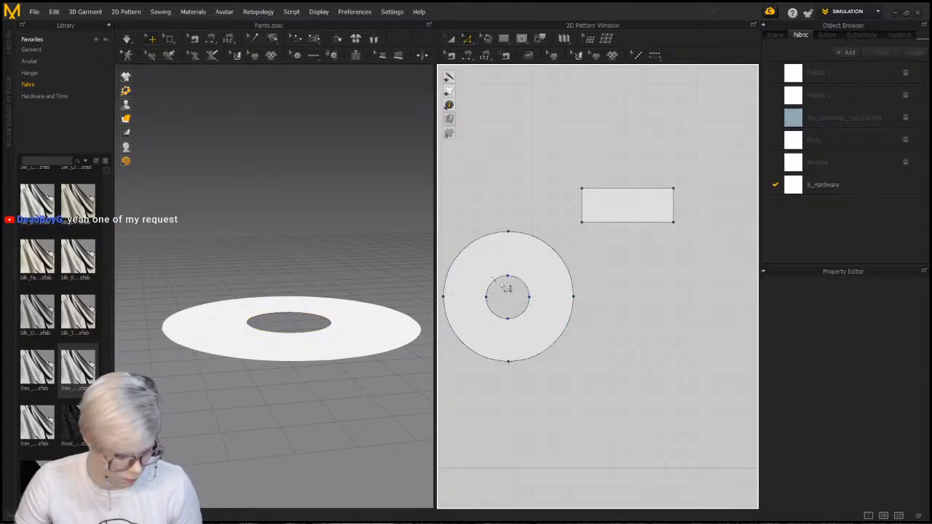
Create a rectangle pattern beside the ring, 740.5 mm wide to suit the hole's full edge length and 200 mm high
click(508, 286)
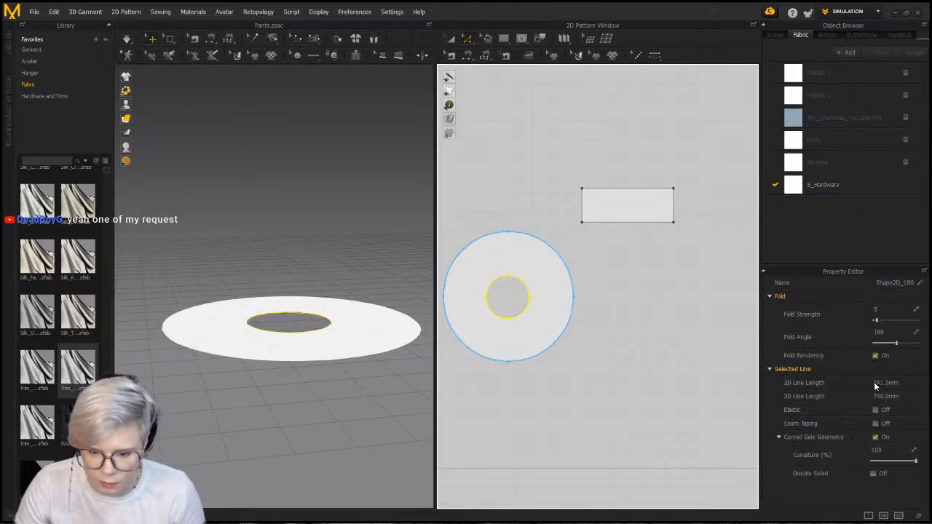
click(504, 38)
click(660, 283)
text(7)
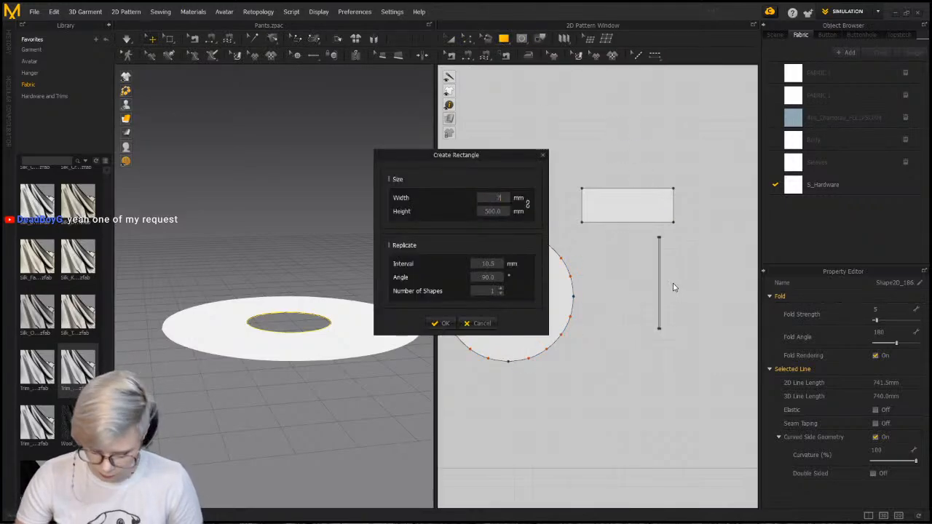
text(41.5)
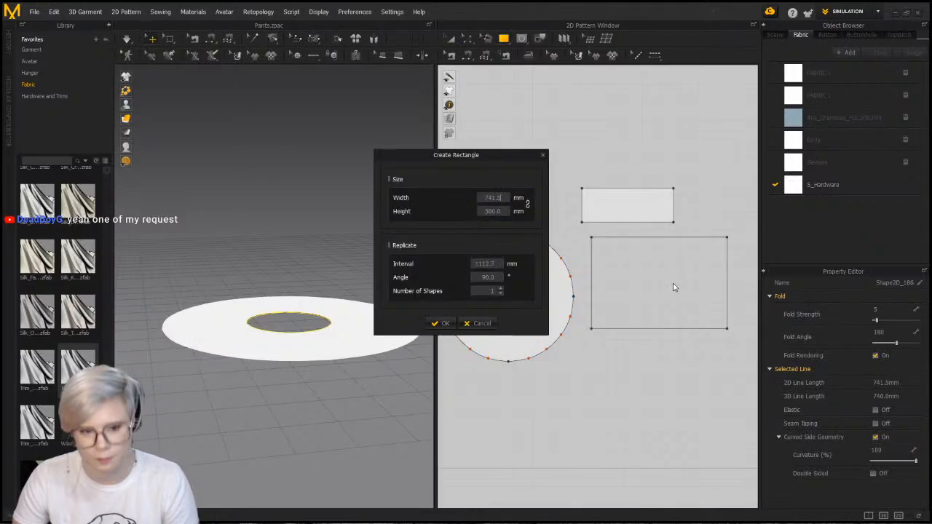
key(Down)
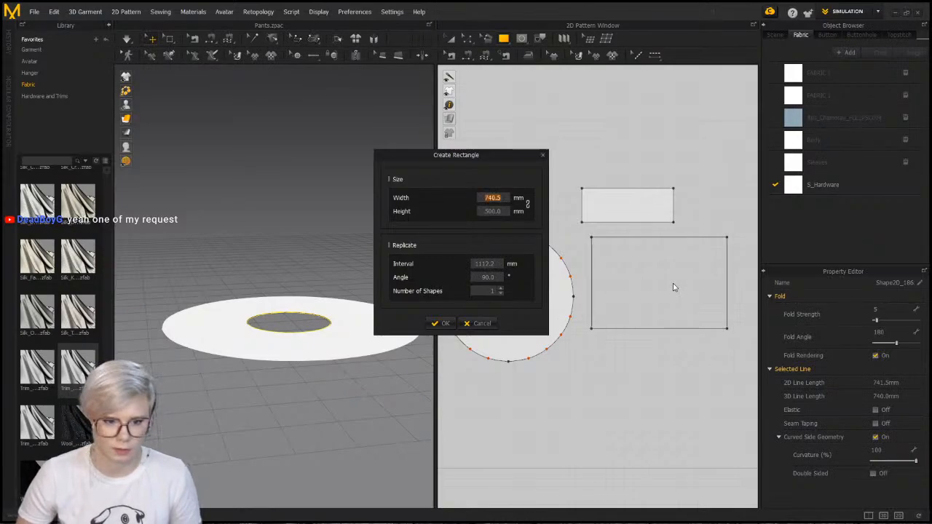
key(Tab)
text(200)
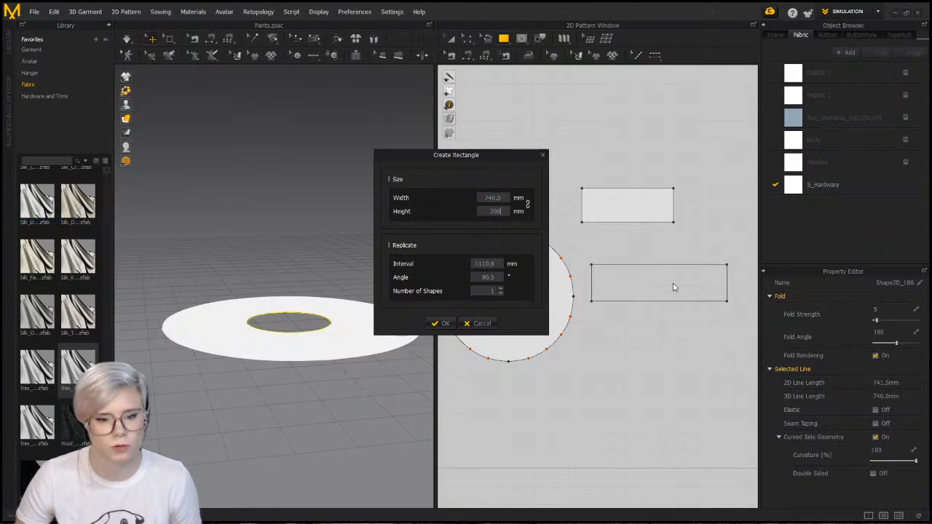
key(Return)
Delete the smaller rectangle pattern above the new wide one
click(451, 39)
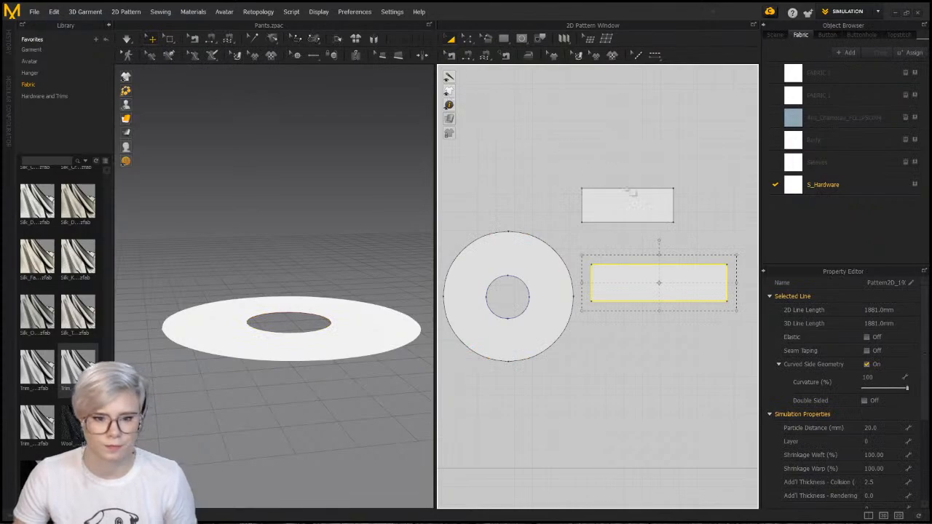
click(632, 195)
click(639, 211)
key(Delete)
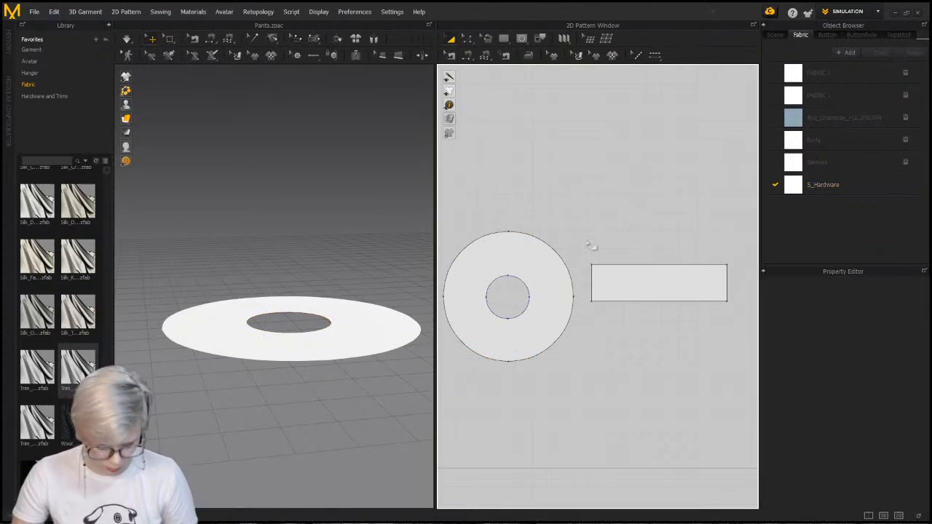
Sew the rectangle's two short sides together and its lower long edge to the full edge of the ring's hole
key(n)
click(729, 281)
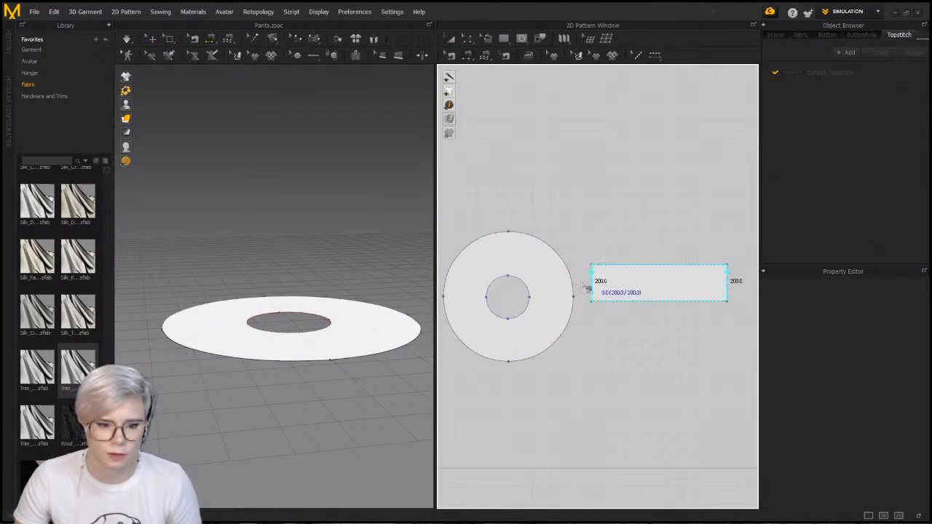
click(592, 284)
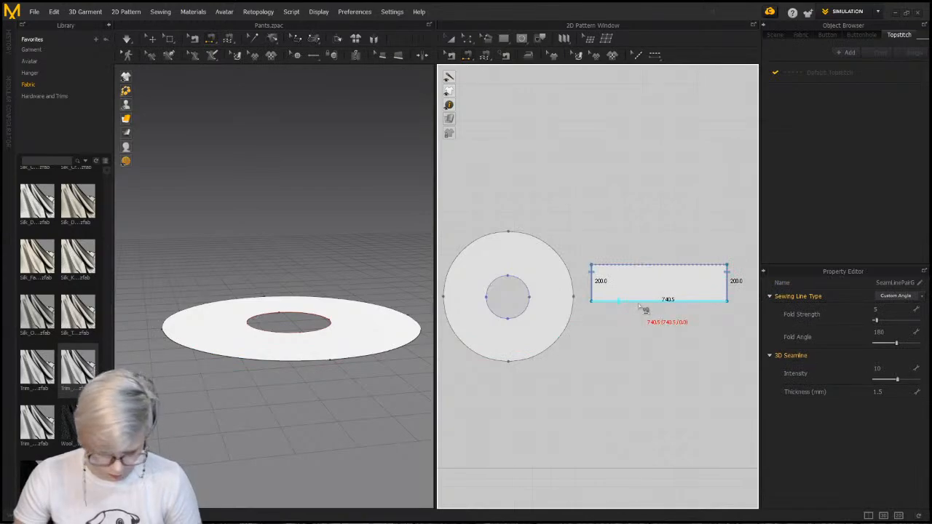
click(633, 301)
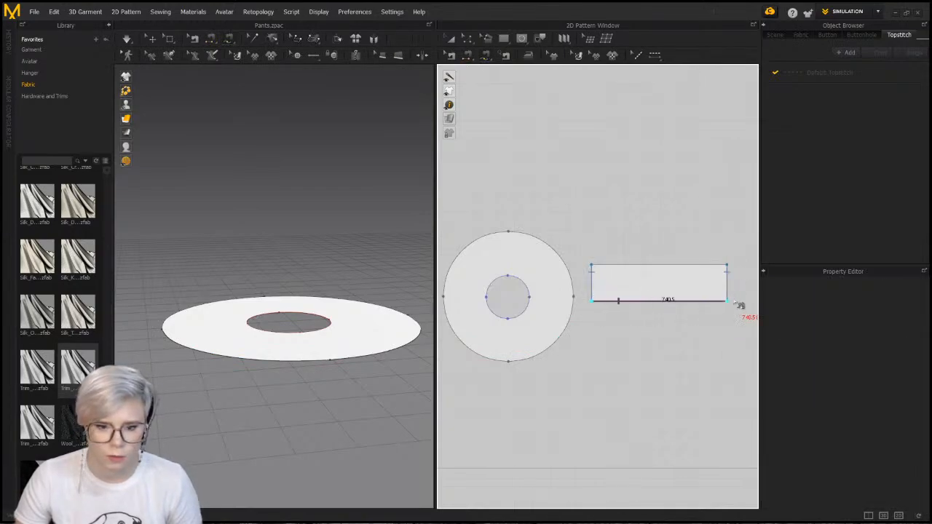
click(523, 314)
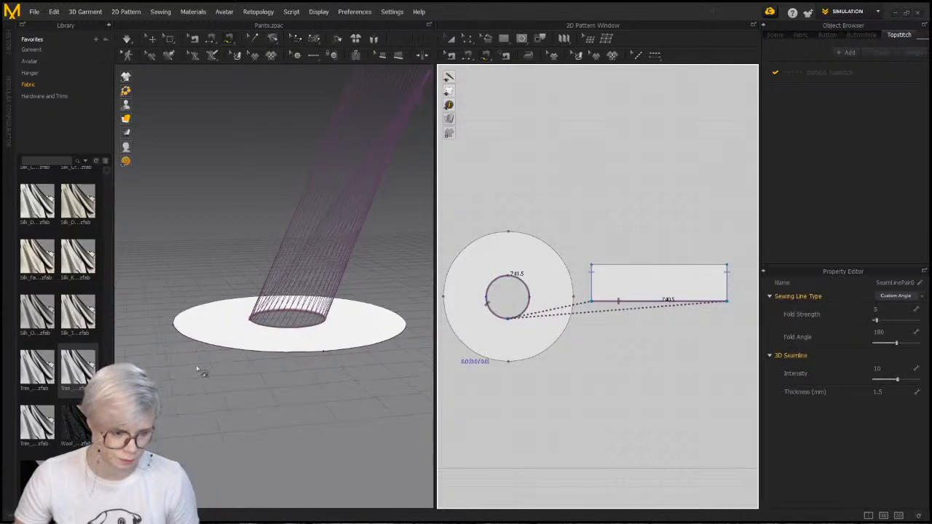
Freeze the ring pattern in the 3D garment
click(246, 337)
right_click(241, 331)
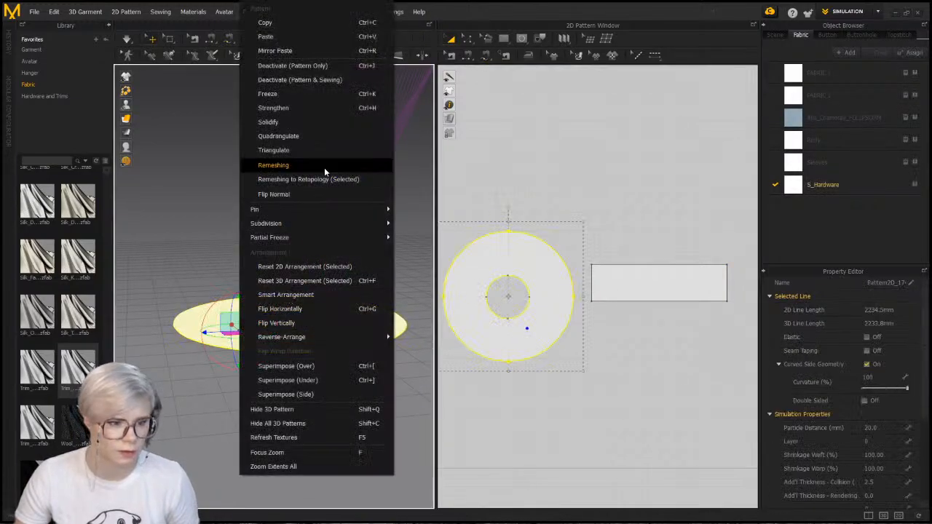
click(306, 94)
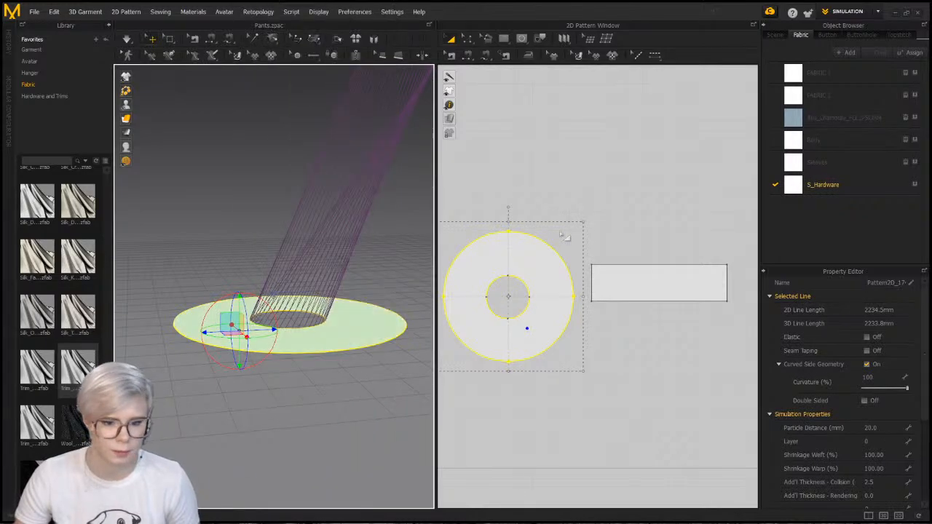
Superimpose the rectangle pattern onto the ring's hole in 3D and raise it a short distance above the ring
click(642, 274)
right_click(642, 273)
click(183, 109)
scroll(311, 207, down, 2)
middle_drag(312, 210, 259, 375)
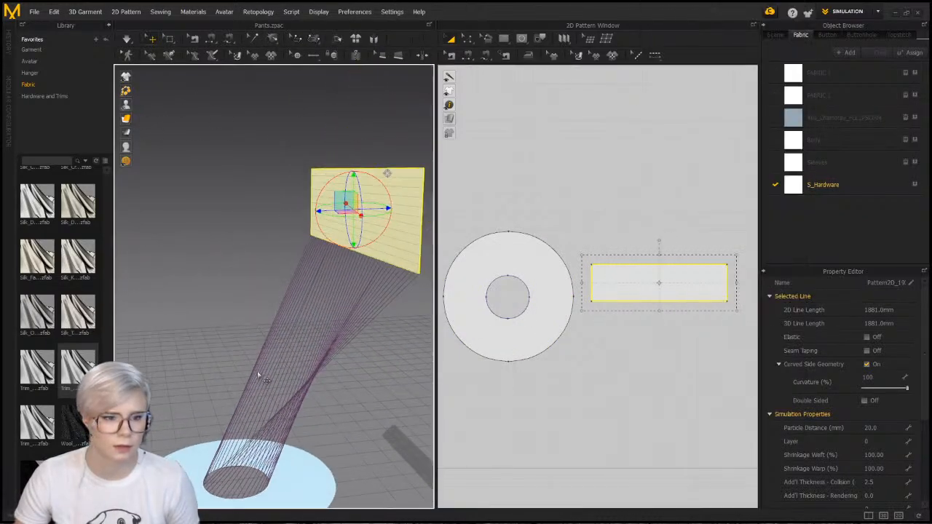
right_click(336, 229)
click(399, 394)
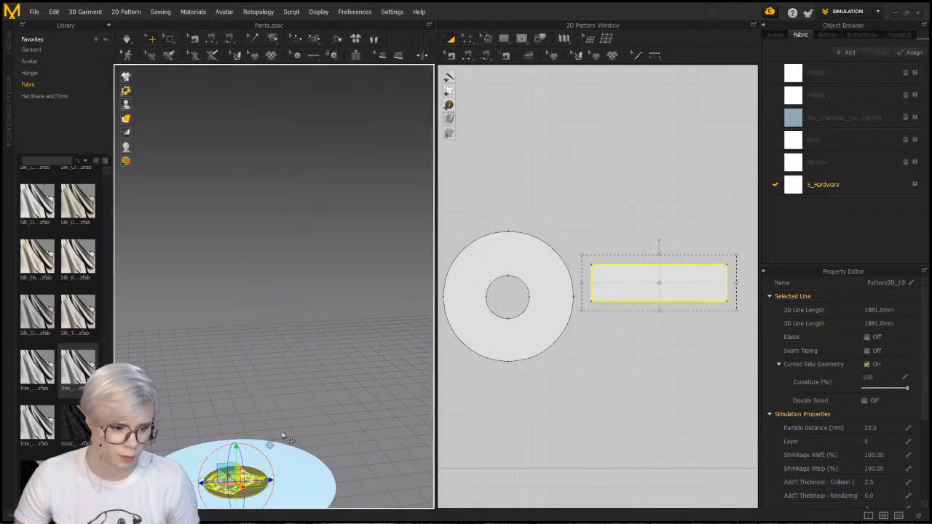
middle_drag(282, 435, 306, 377)
drag(252, 419, 252, 378)
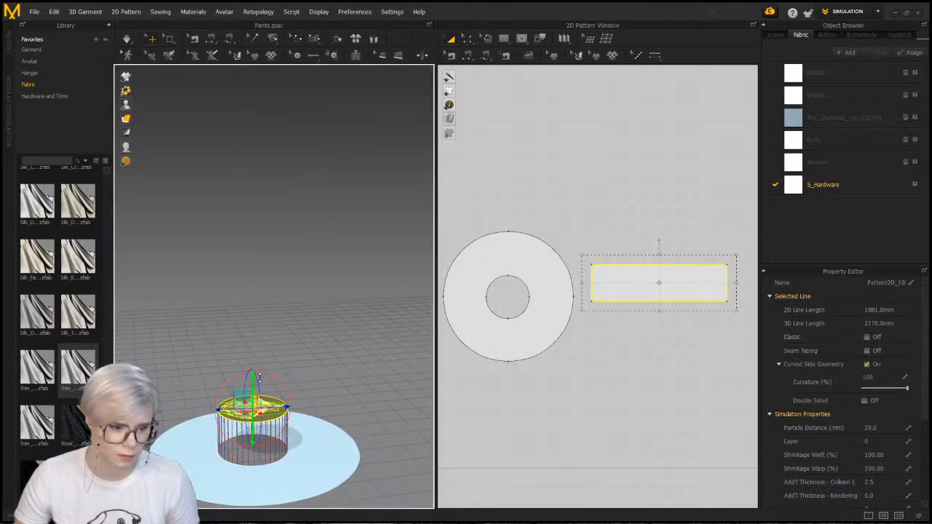
Simulate the garment in Normal mode and pull the collapsed band so it stands upright on the ring
click(127, 40)
click(136, 56)
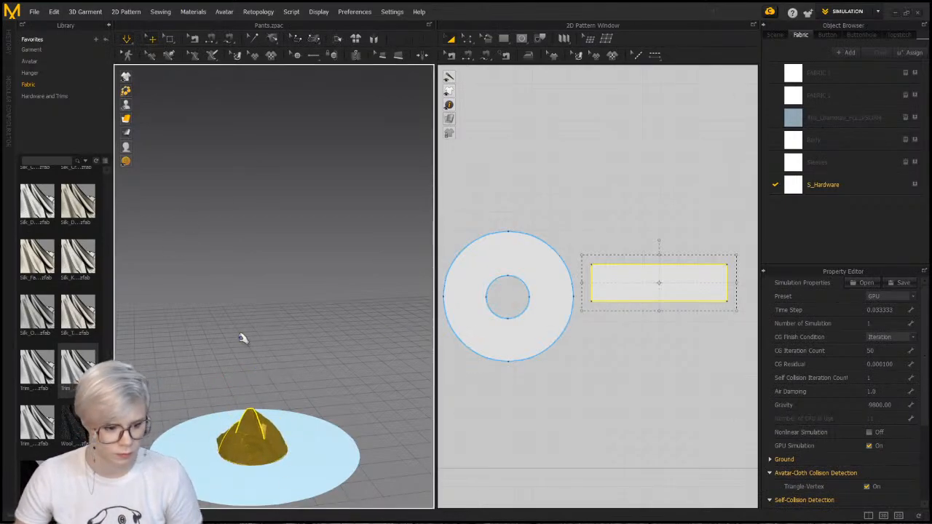
click(127, 39)
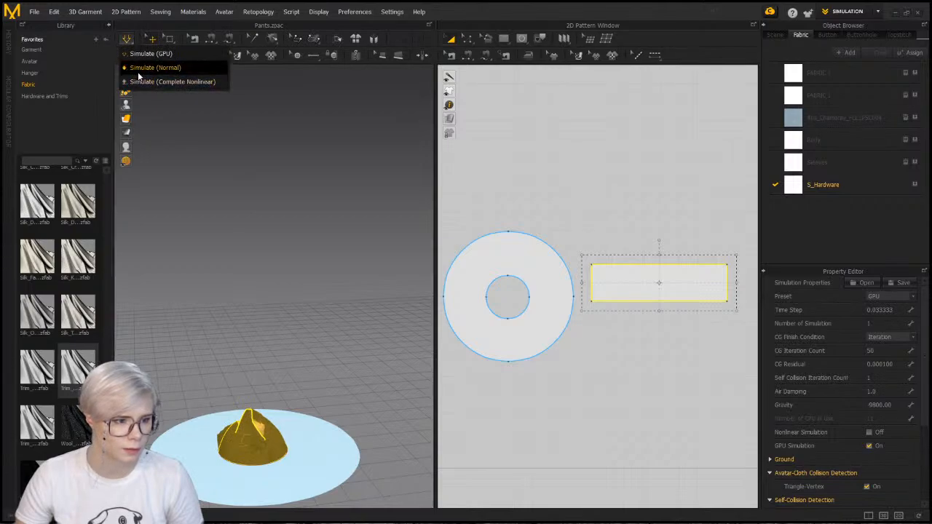
click(138, 68)
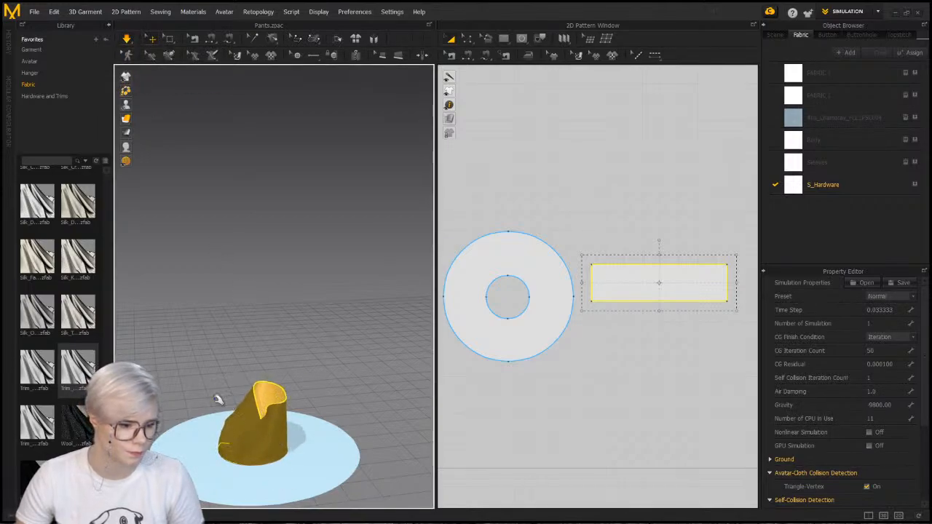
drag(227, 428, 200, 385)
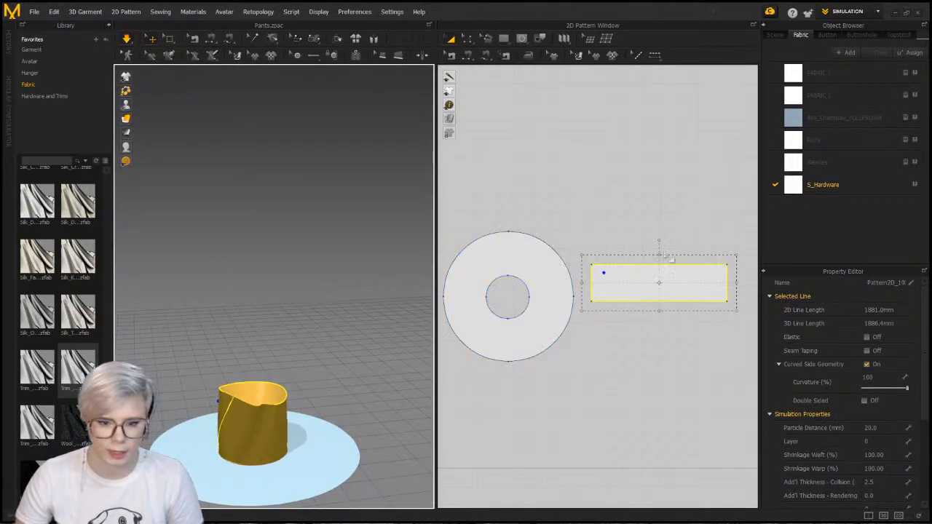
Lower the long rectangle's upper edge to about half its height and simulate the shorter band
drag(661, 275, 661, 275)
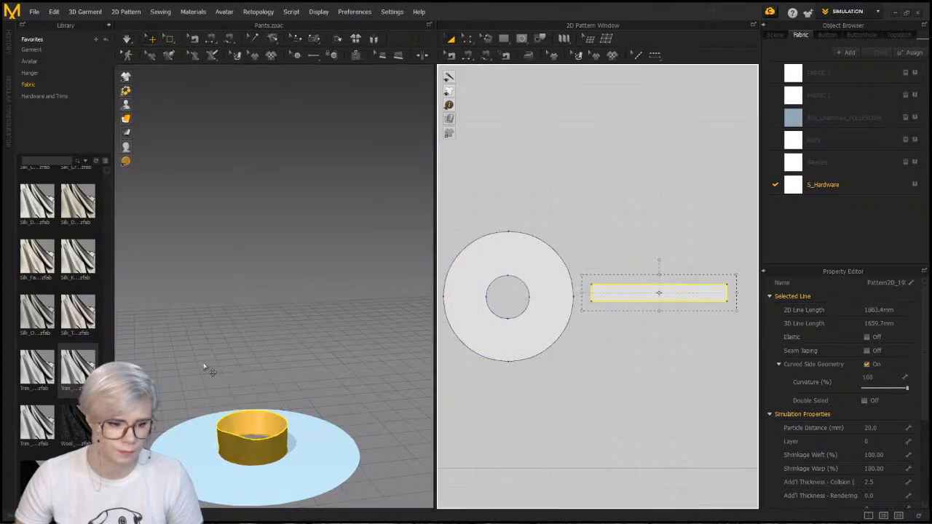
scroll(210, 370, up, 1)
middle_drag(237, 386, 252, 284)
right_drag(252, 283, 252, 256)
key(space)
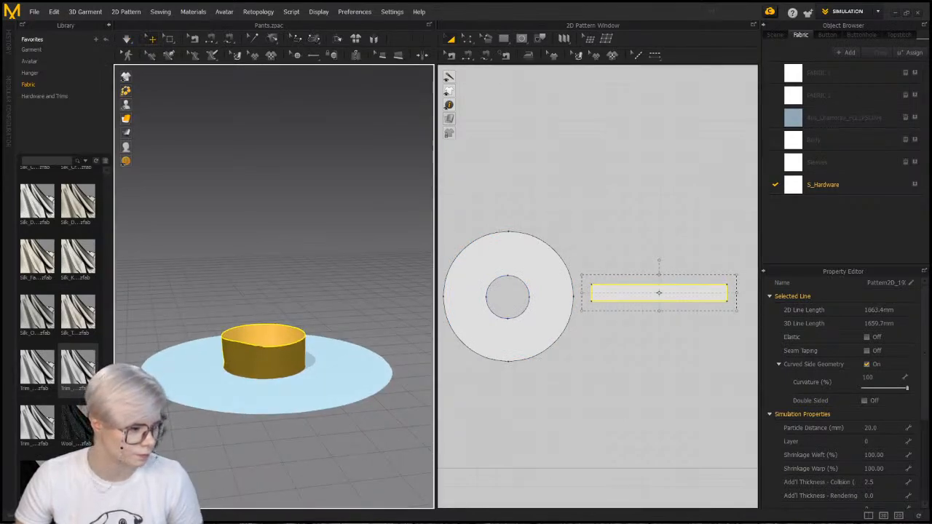
Flip the normal of the band in the 3D garment
scroll(248, 329, up, 2)
middle_drag(264, 342, 281, 294)
right_drag(281, 294, 279, 305)
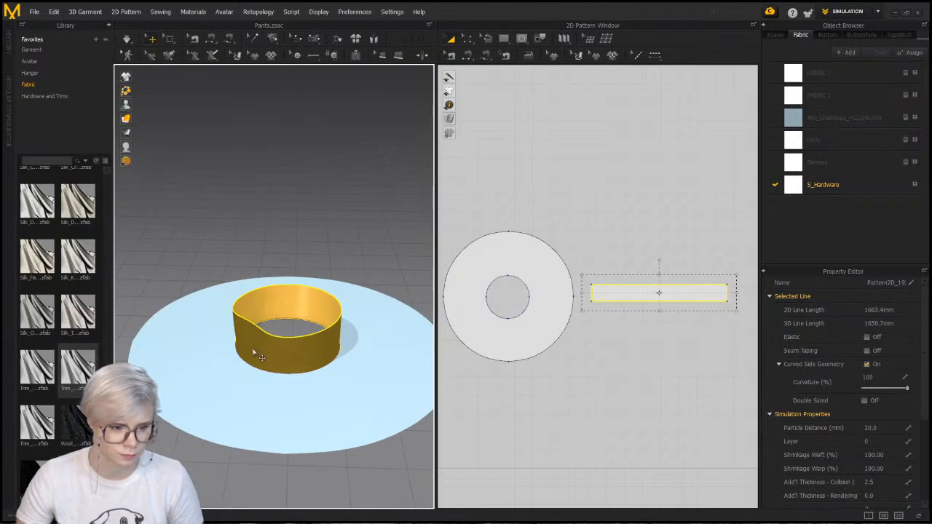
right_click(252, 349)
click(263, 289)
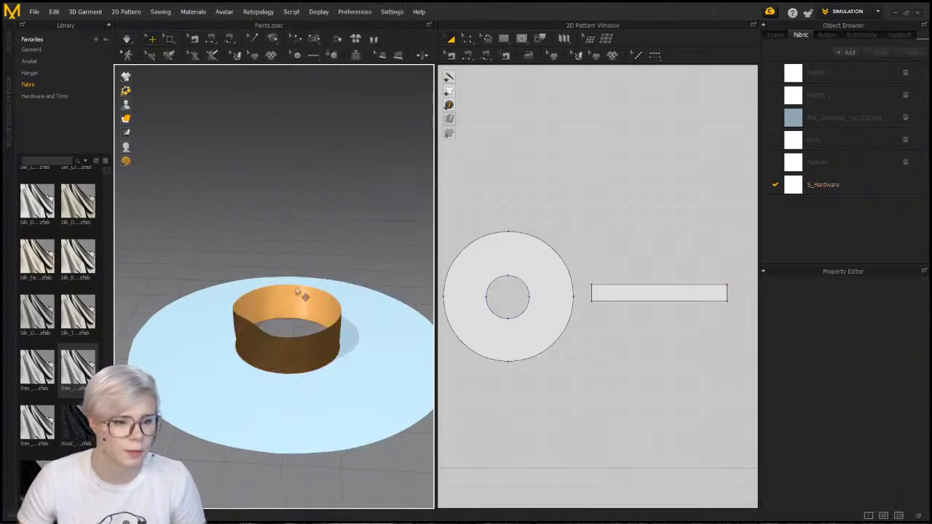
click(255, 342)
right_click(257, 342)
click(292, 194)
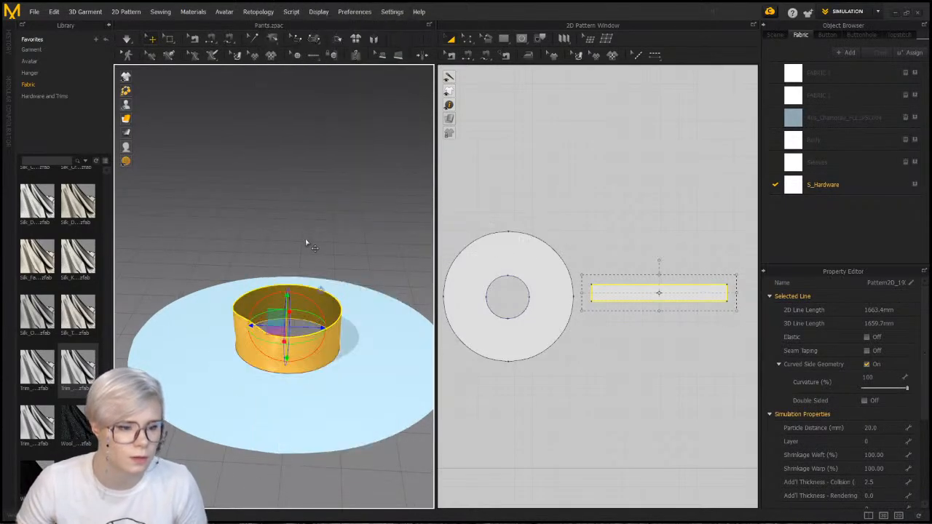
click(353, 218)
Clone the ring's inner hole as a separate circle pattern and place it above the rectangle
right_click(520, 285)
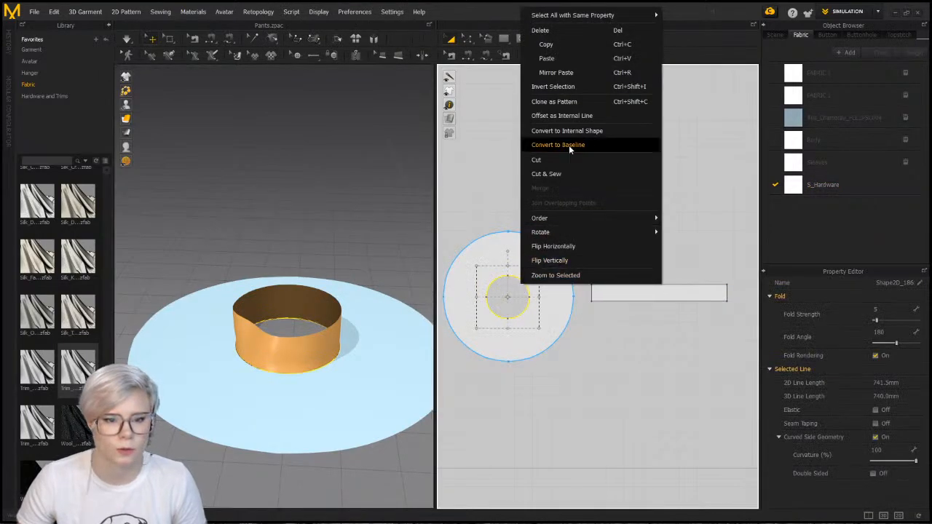
click(585, 102)
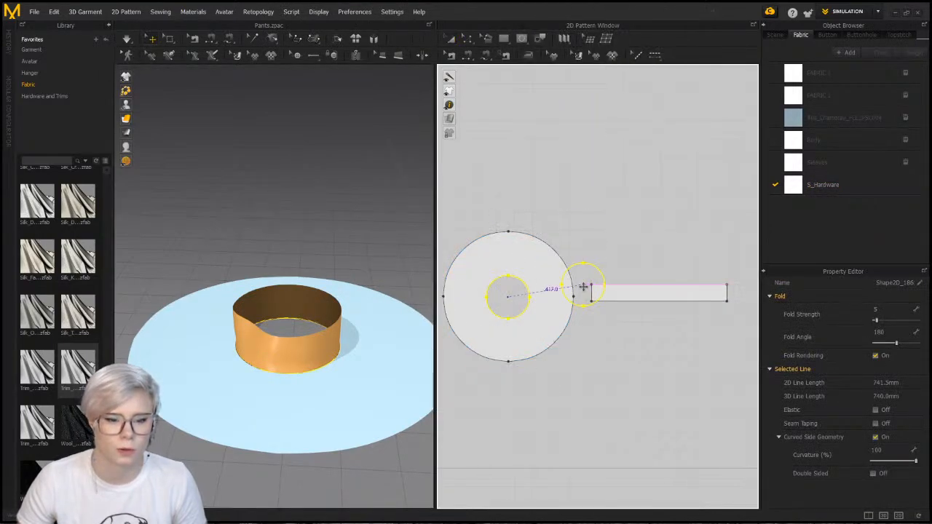
click(644, 232)
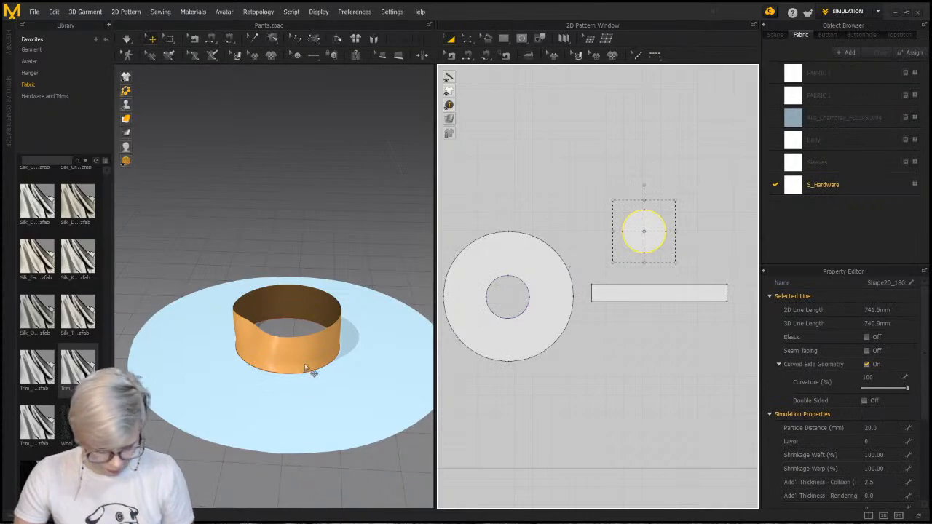
Sew the full edge of the circle pattern to the rectangle's upper long edge
key(m)
click(644, 254)
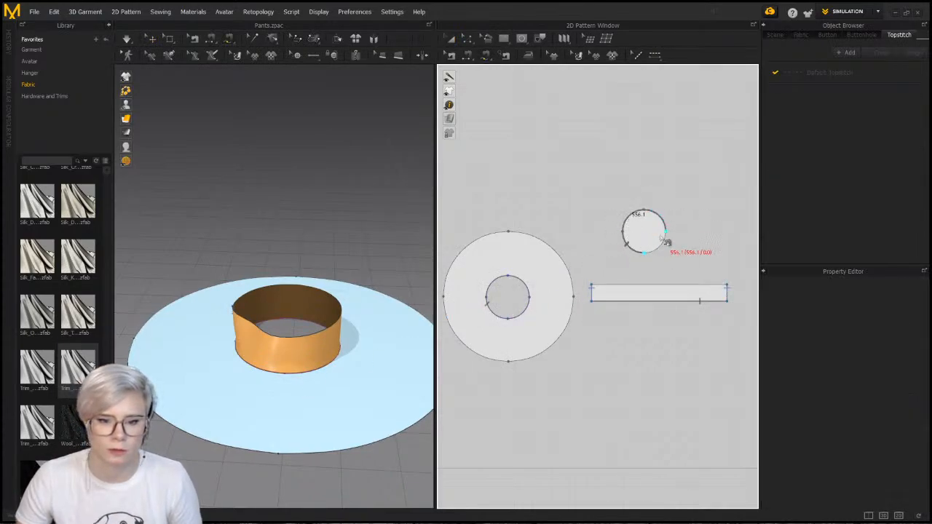
click(645, 253)
click(591, 285)
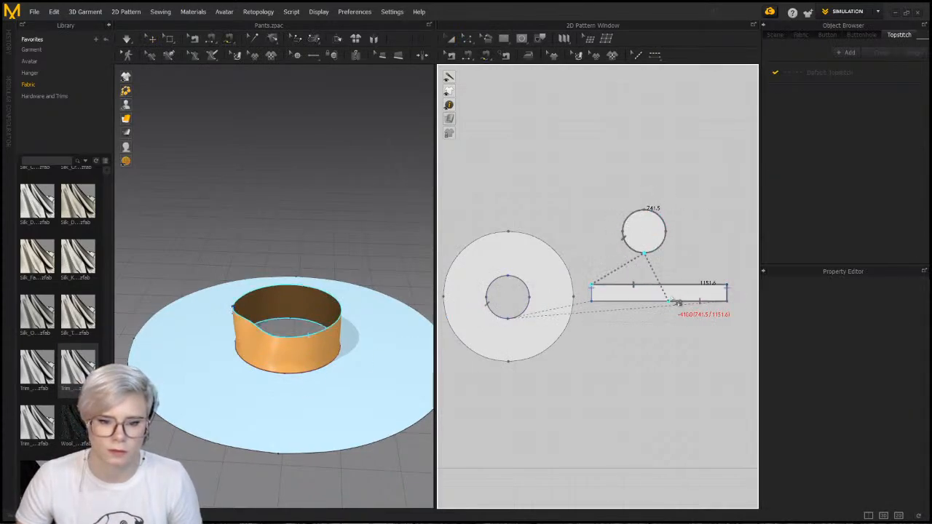
click(727, 285)
Freeze the band pattern in the 3D garment
right_drag(364, 298, 329, 155)
click(339, 123)
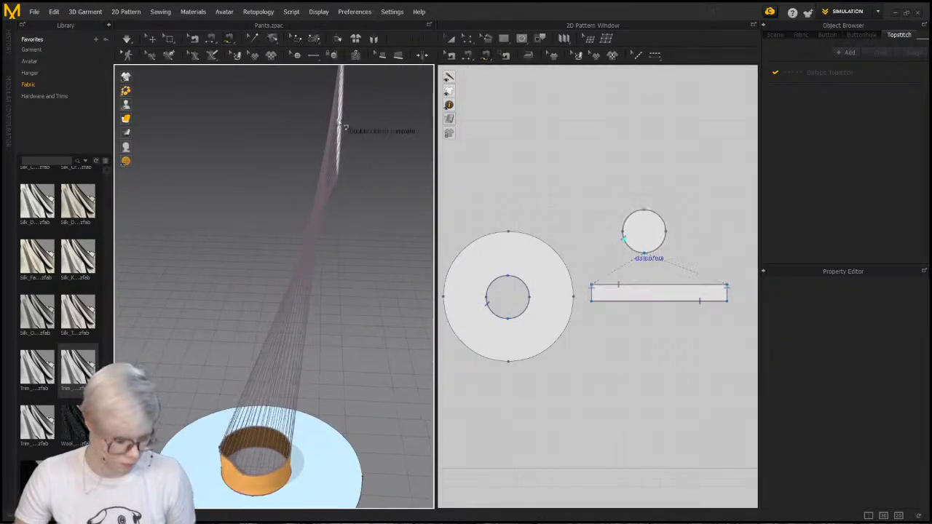
key(a)
click(280, 483)
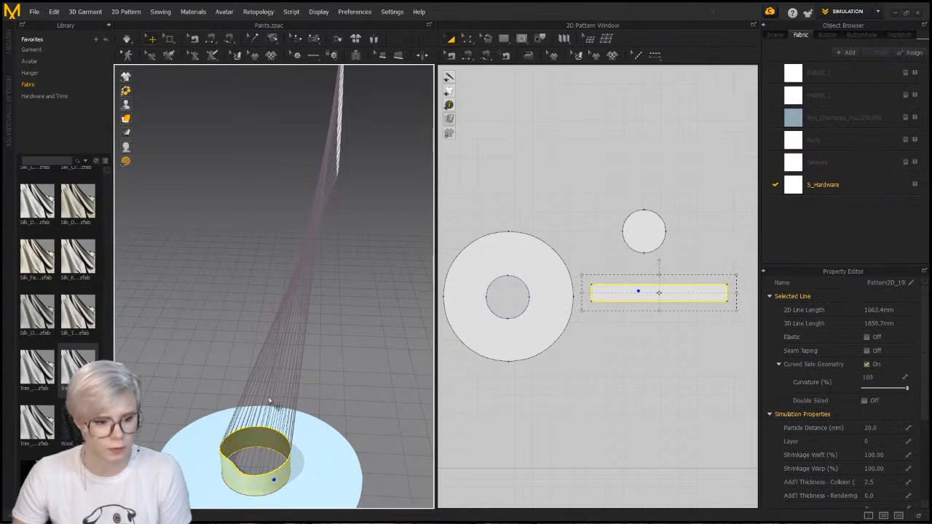
Superimpose the circle pattern over the band's open top in 3D and simulate it into place
right_drag(279, 481, 408, 91)
right_click(408, 91)
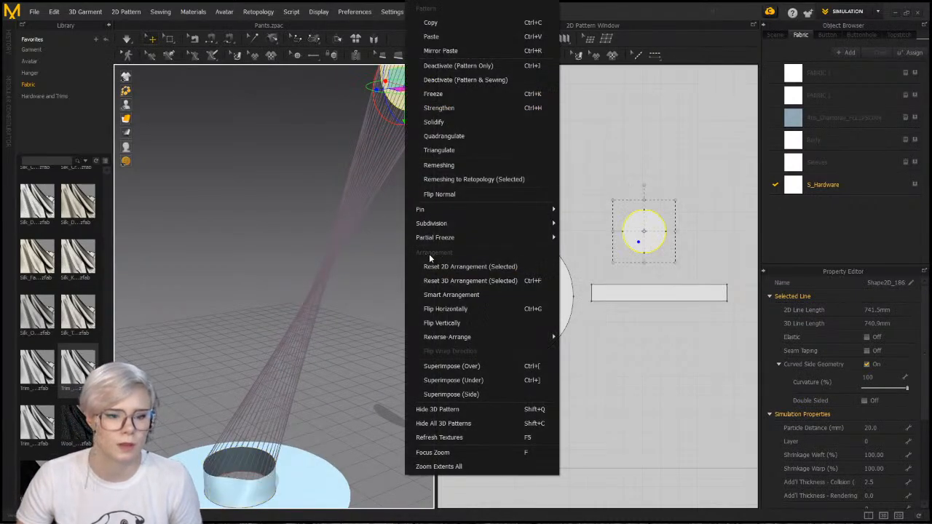
click(479, 369)
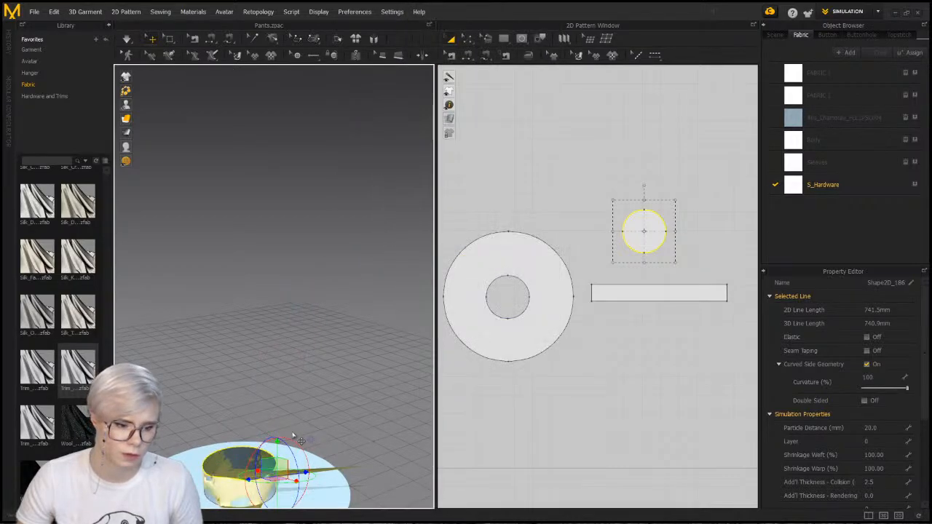
key(space)
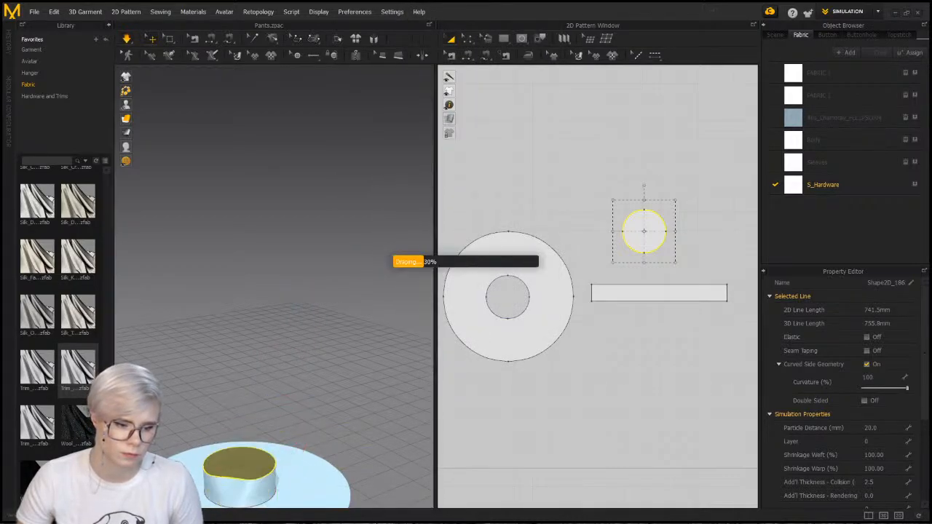
middle_drag(204, 476, 285, 351)
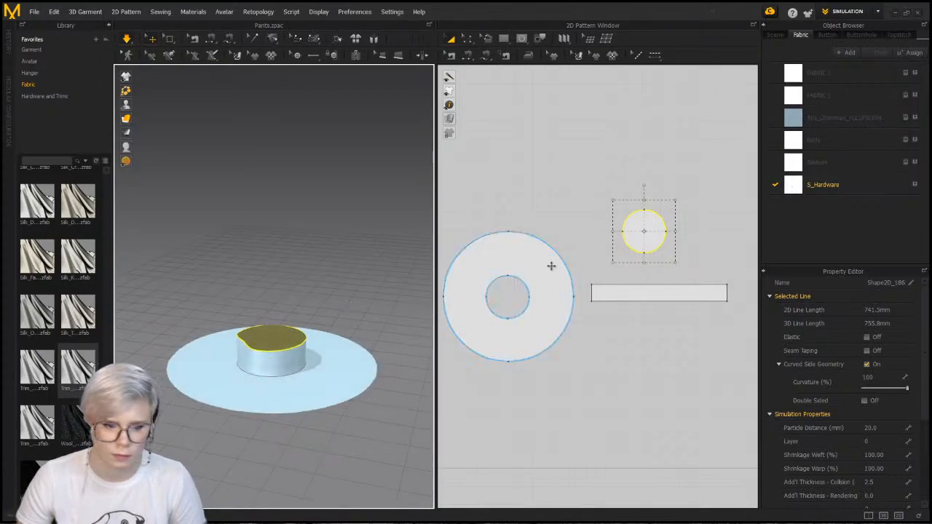
Set the additional rendering thickness of the ring, rectangle and circle patterns to 5.0
key(ctrl+a)
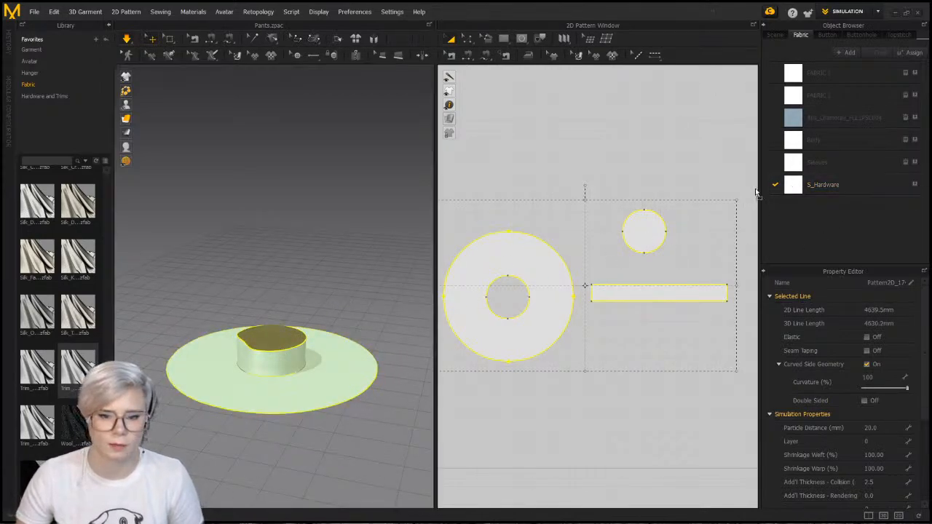
drag(756, 193, 693, 226)
click(471, 296)
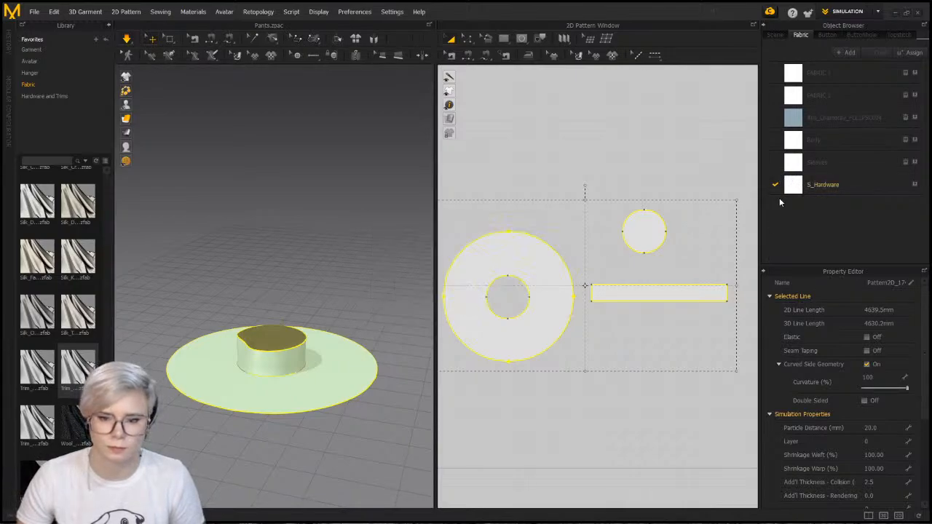
scroll(847, 472, down, 1)
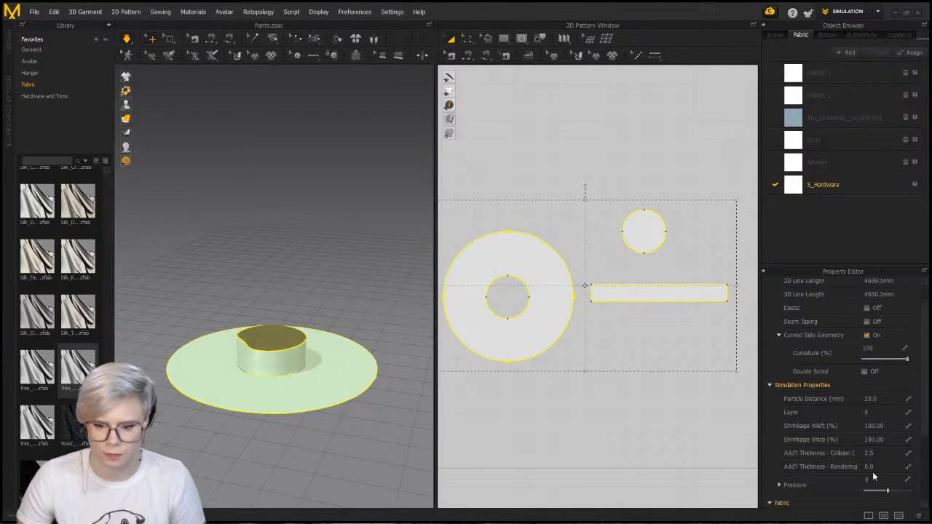
double_click(872, 467)
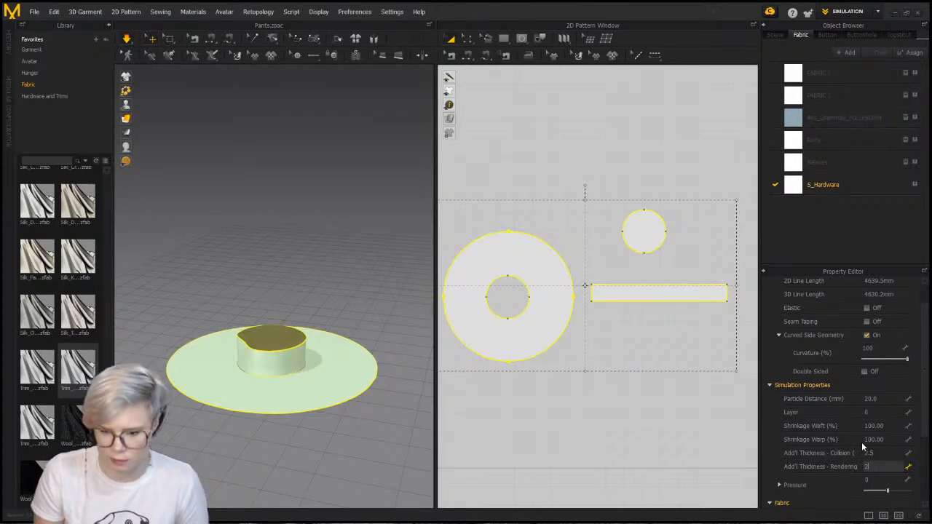
text(5)
key(Return)
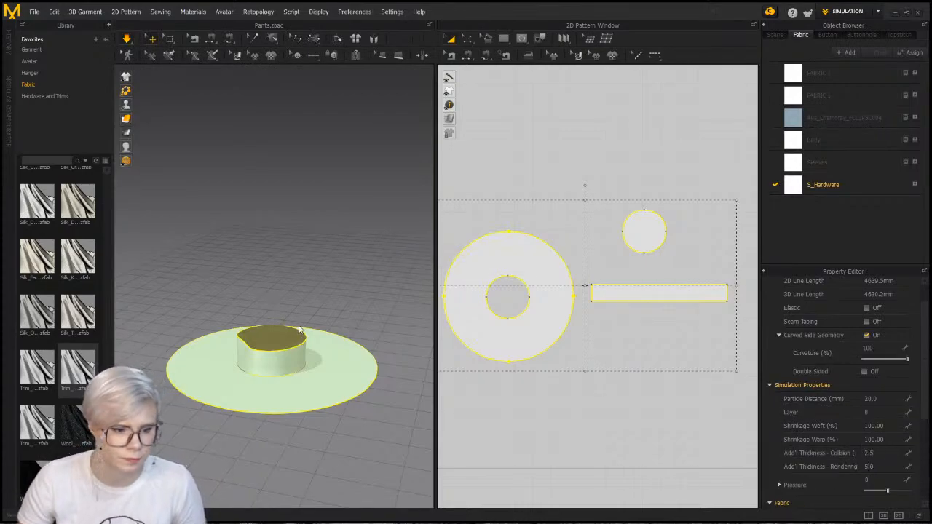
click(343, 308)
right_drag(343, 308, 291, 287)
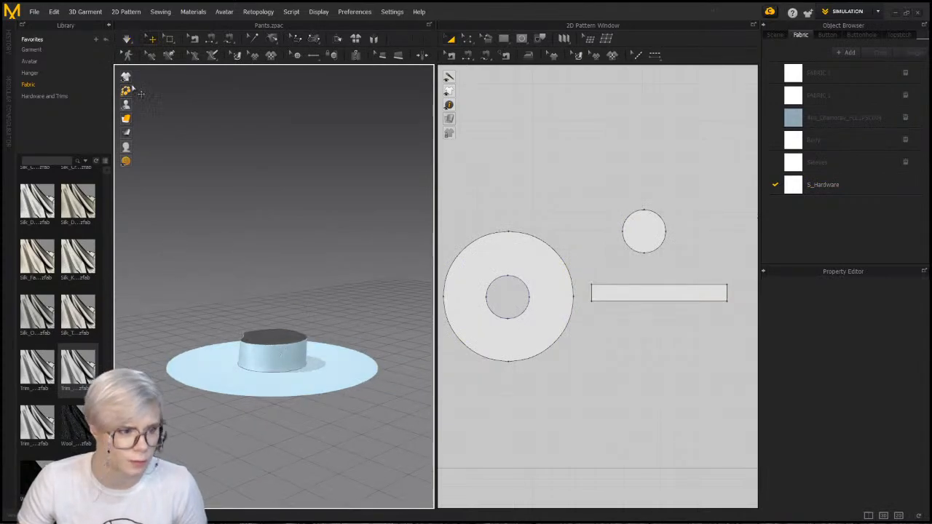
Unfreeze all three patterns and run a short simulation of the whole garment
key(ctrl+a)
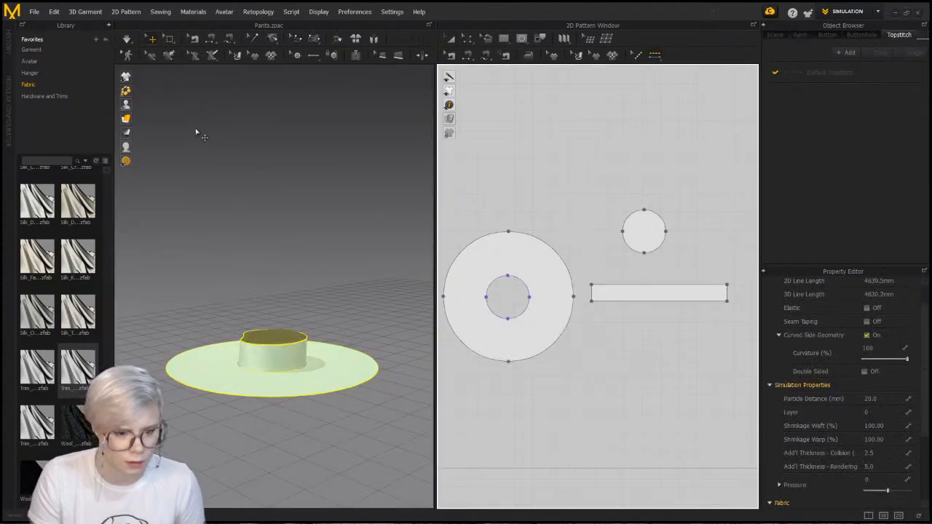
key(ctrl+h)
key(space)
key(space)
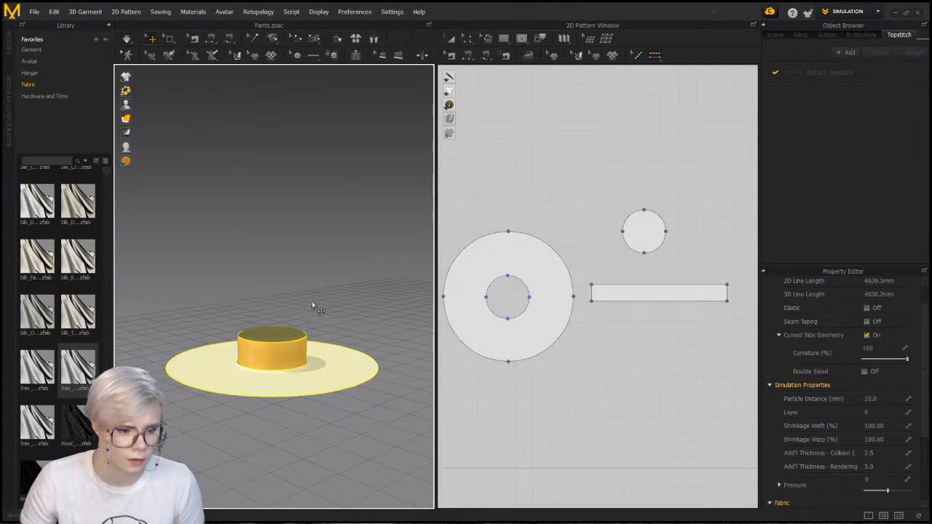
click(314, 306)
right_drag(314, 306, 427, 319)
right_drag(315, 344, 291, 391)
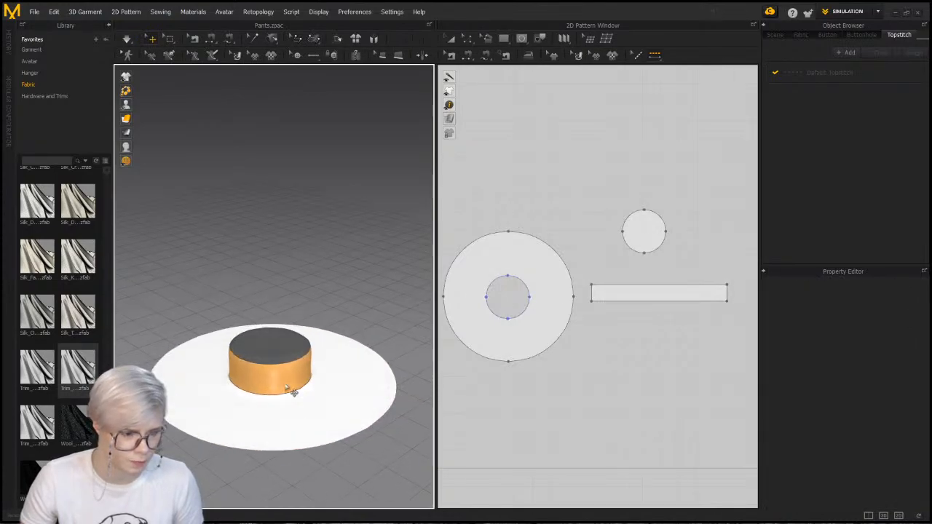
Try pulling the top circle away from its position during simulation
click(285, 350)
key(space)
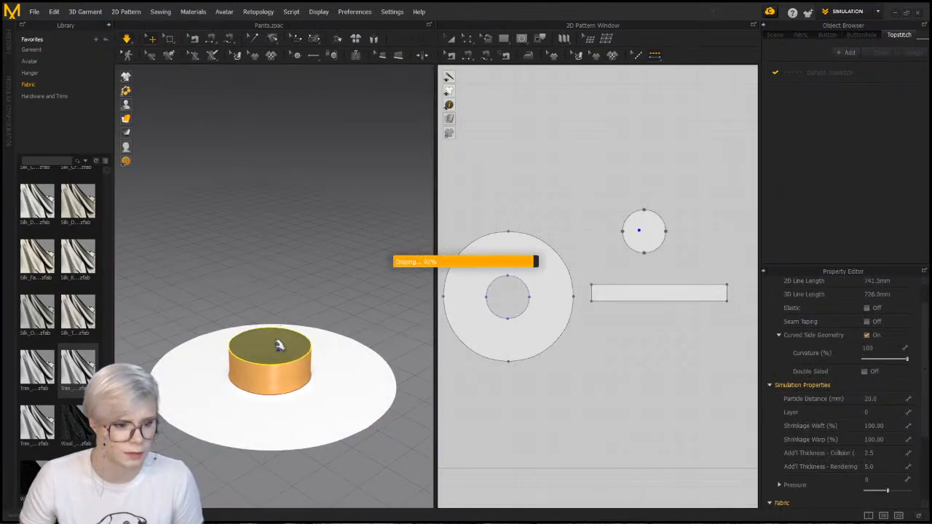
drag(280, 346, 322, 319)
key(ctrl+z)
click(258, 410)
click(279, 341)
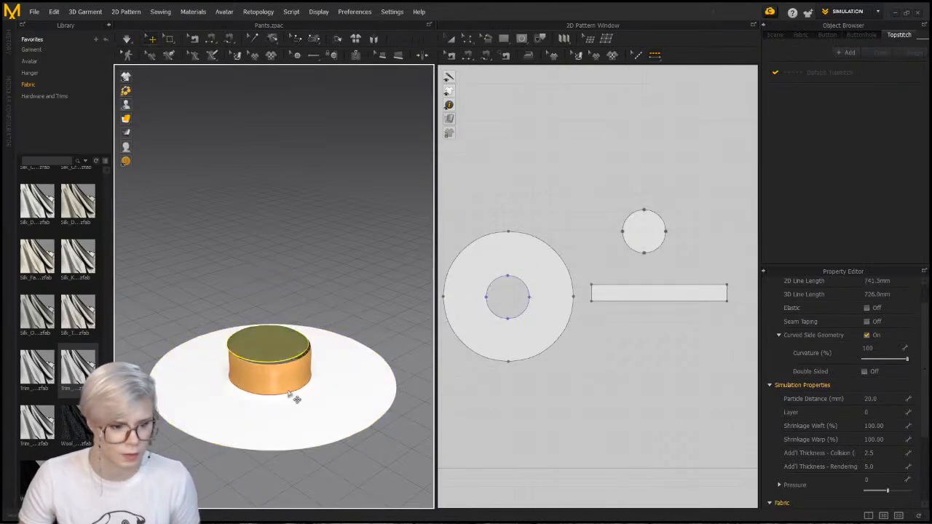
Strengthen the ring pattern and start the simulation
click(293, 408)
key(ctrl+h)
key(space)
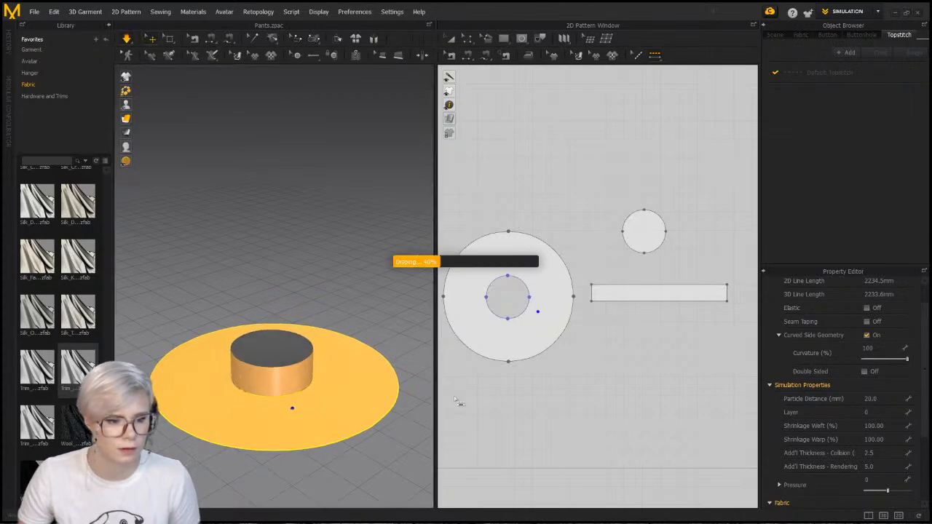
Pull the strengthened ring in several directions during simulation to test how the hat holds its shape
drag(383, 371, 384, 312)
drag(290, 417, 229, 358)
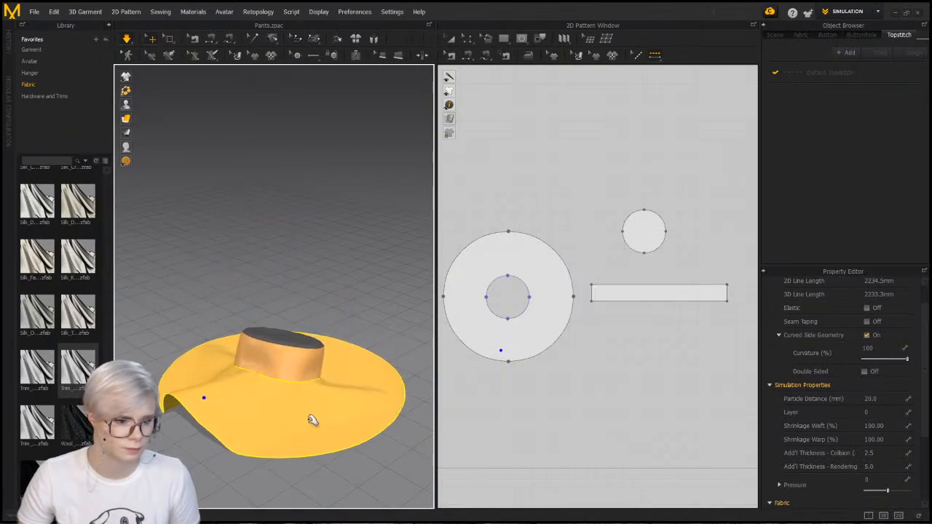
right_drag(319, 408, 399, 413)
drag(331, 371, 358, 320)
right_drag(258, 367, 336, 387)
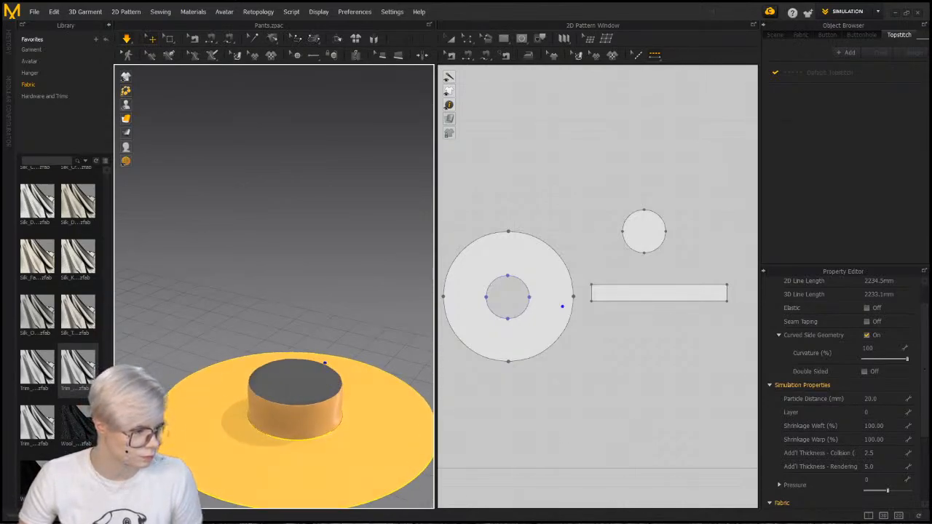
right_drag(240, 354, 138, 314)
middle_drag(139, 314, 240, 292)
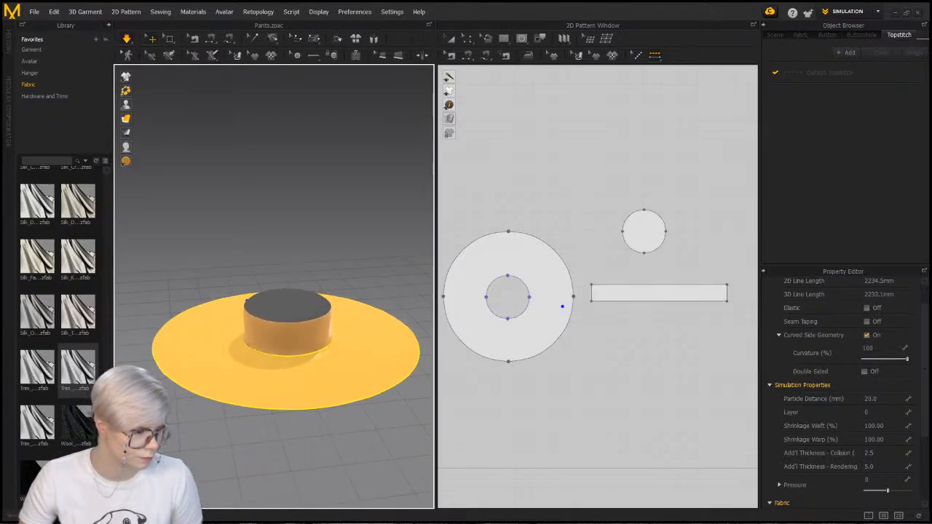
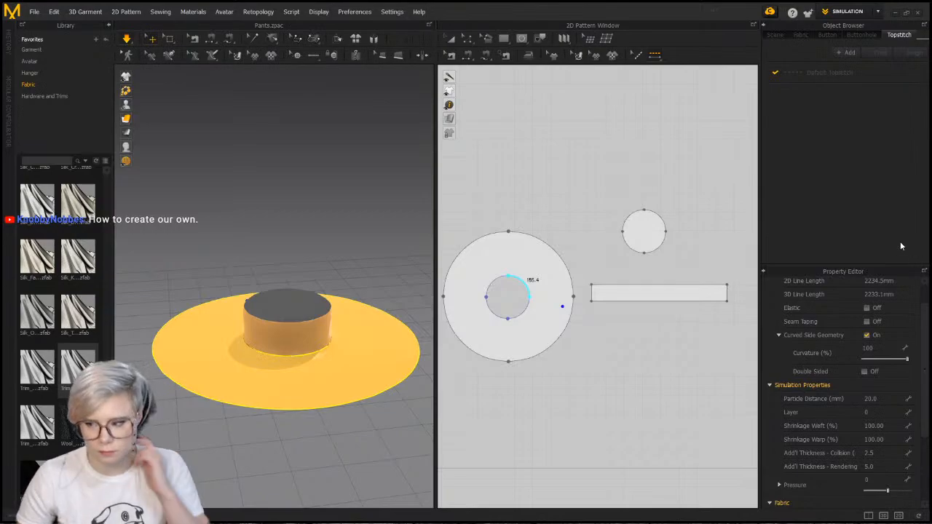
Select all three hat patterns, the ring, the band and the circle, and delete them
scroll(455, 316, down, 3)
middle_drag(455, 317, 486, 322)
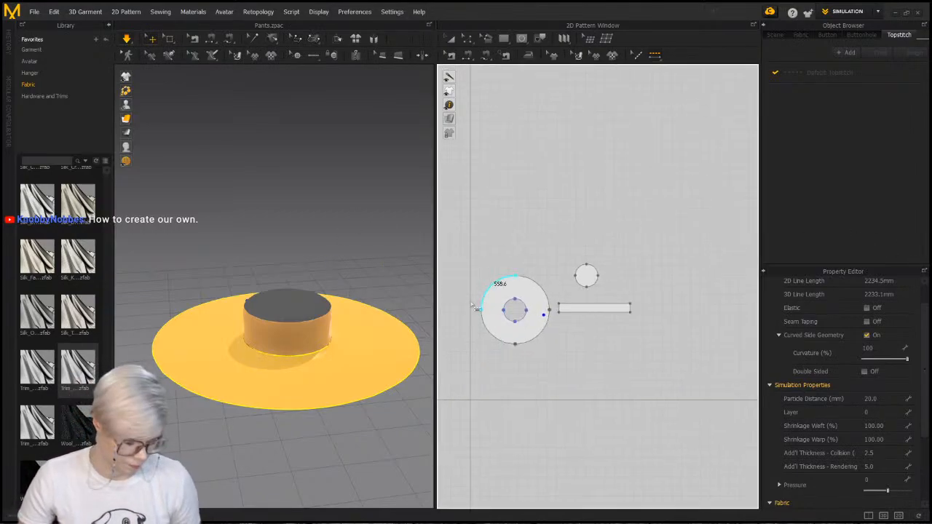
key(a)
drag(486, 236, 666, 364)
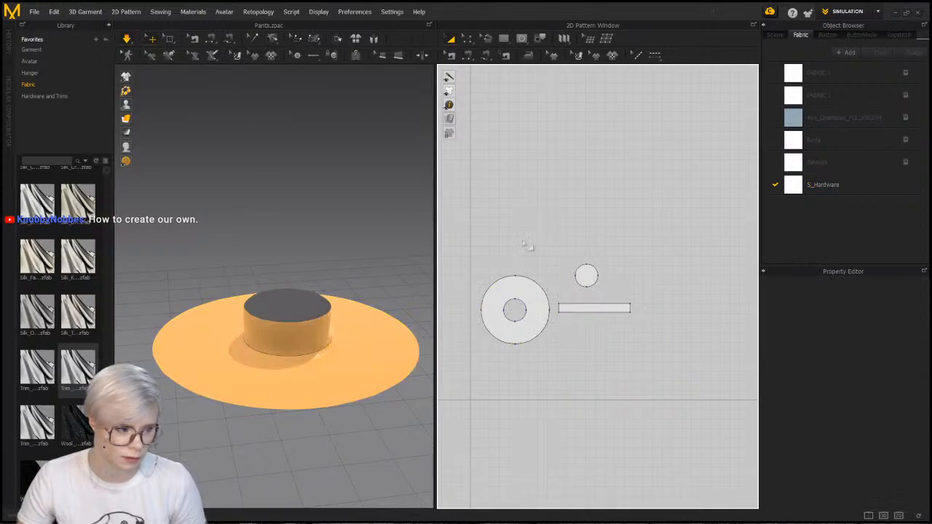
drag(638, 335, 644, 339)
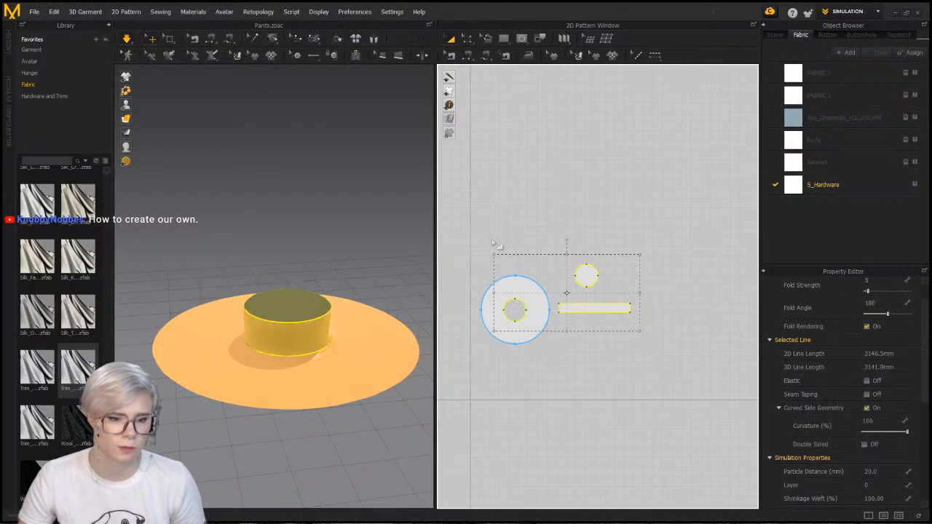
click(458, 235)
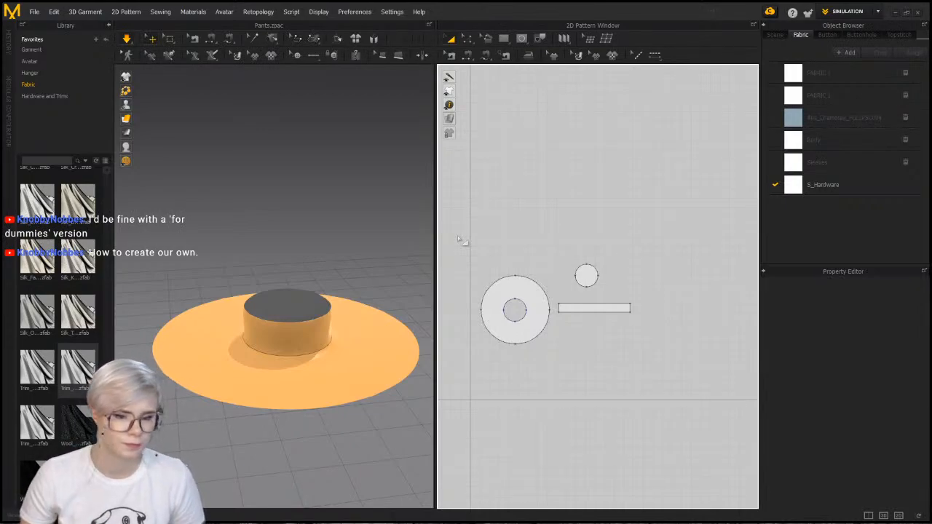
drag(698, 375, 399, 264)
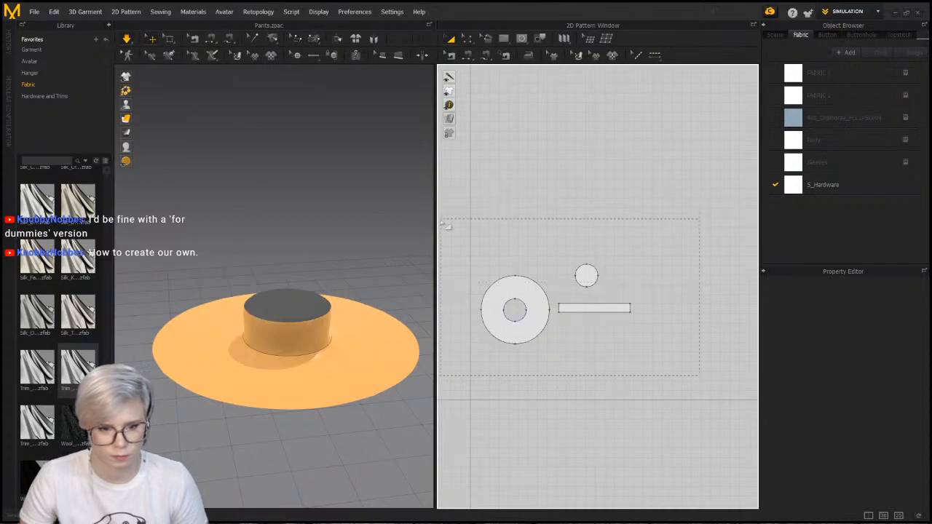
drag(447, 226, 448, 227)
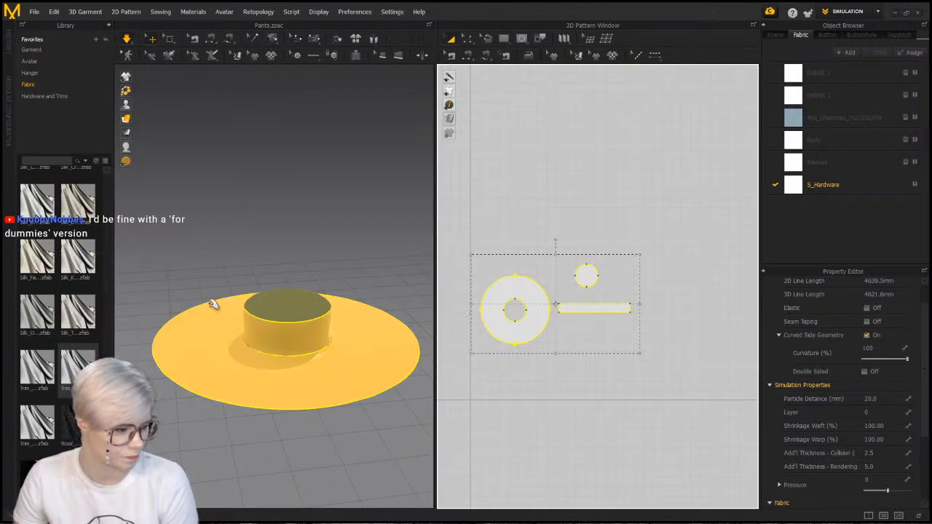
key(Delete)
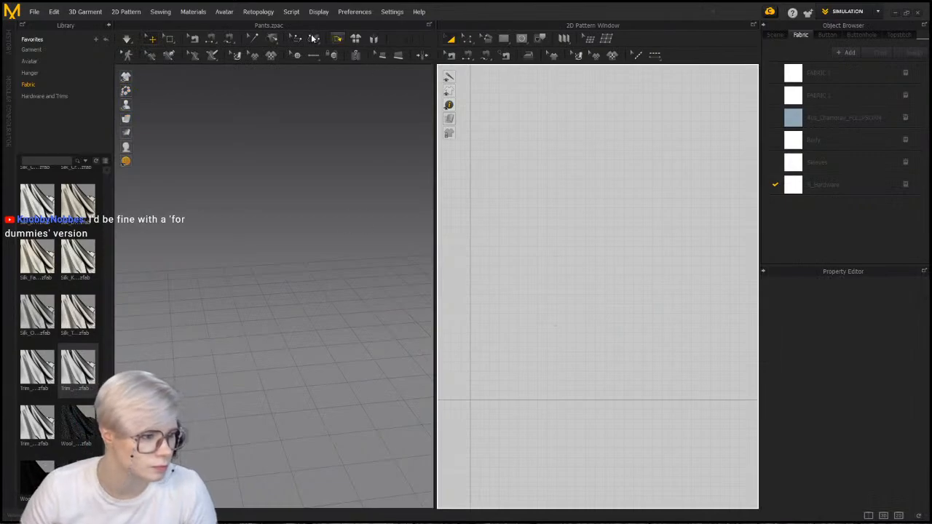
click(108, 25)
scroll(511, 249, up, 3)
middle_drag(517, 247, 551, 396)
middle_drag(522, 309, 499, 245)
scroll(500, 245, down, 3)
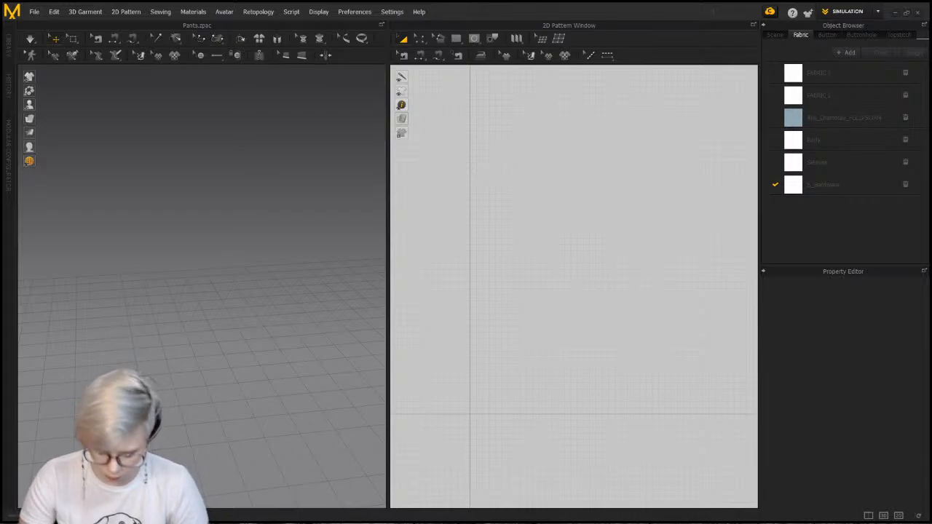
right_click(519, 237)
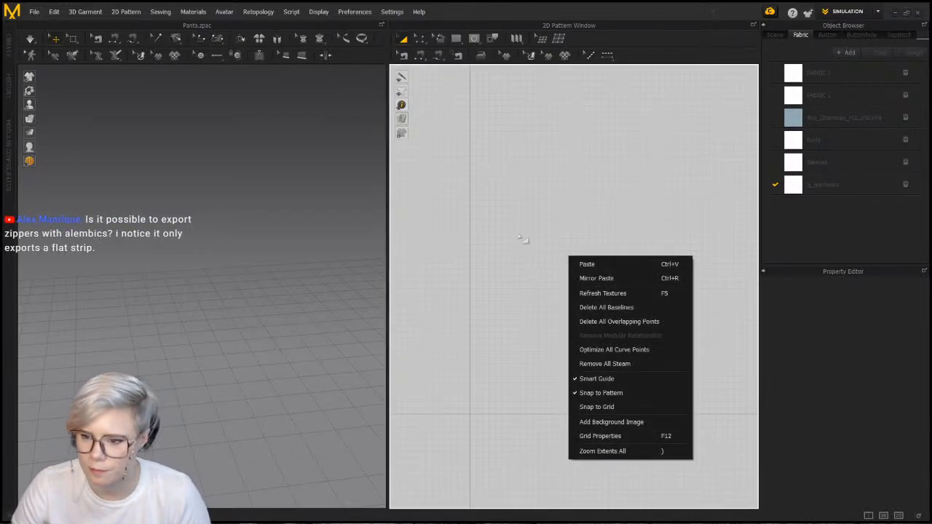
click(538, 216)
middle_drag(570, 260, 572, 314)
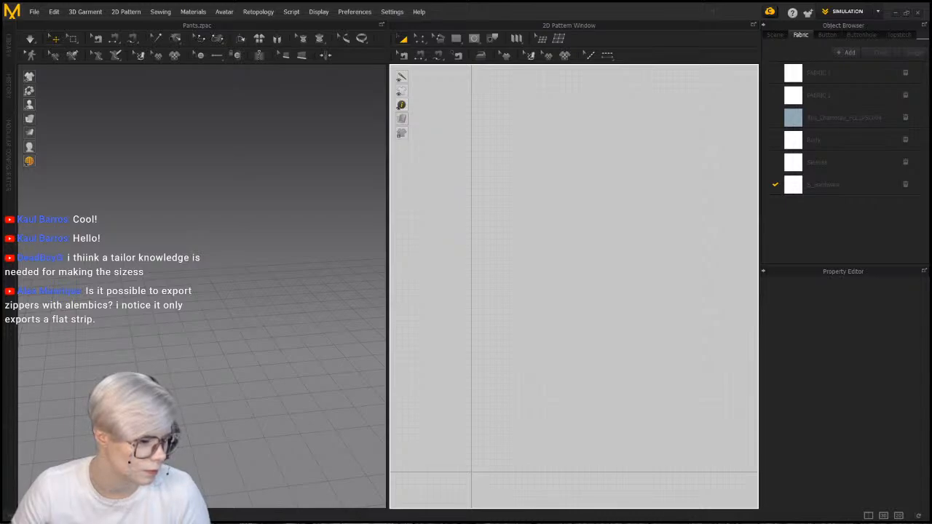
click(474, 38)
click(478, 52)
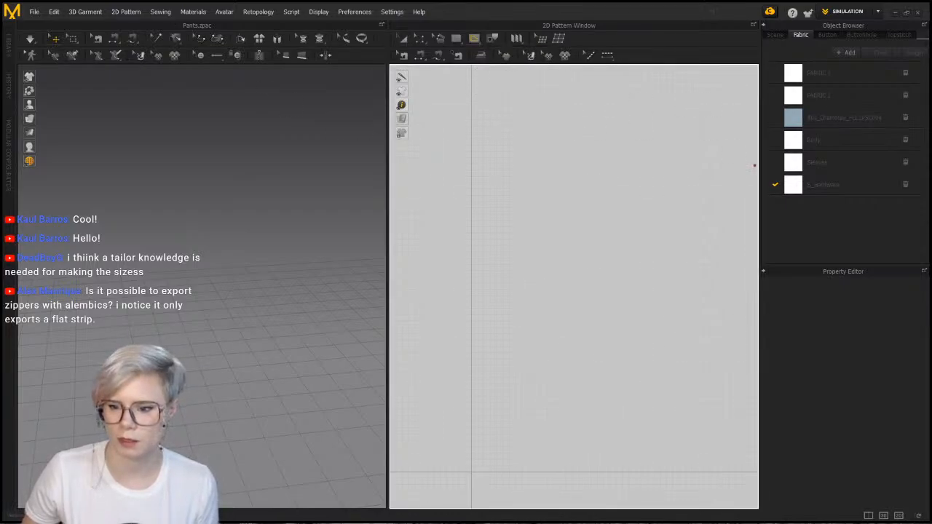
scroll(624, 292, down, 3)
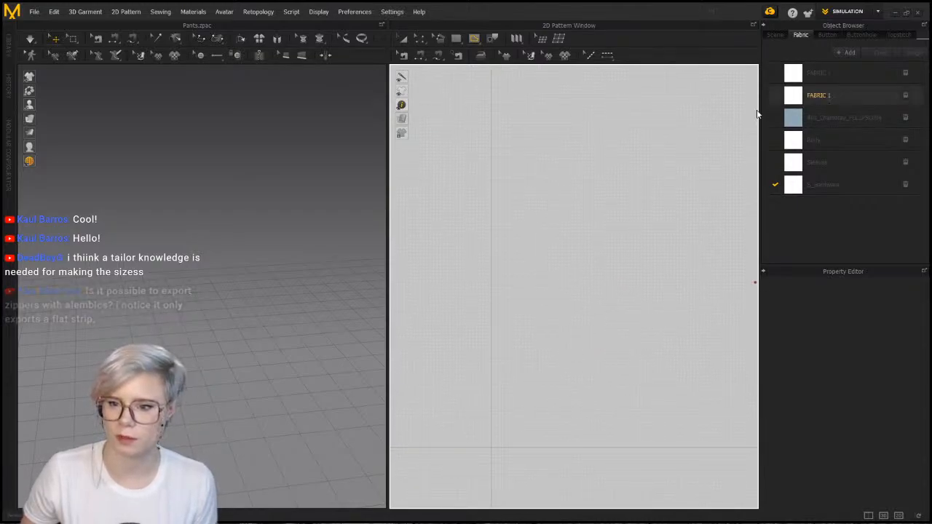
scroll(594, 266, up, 1)
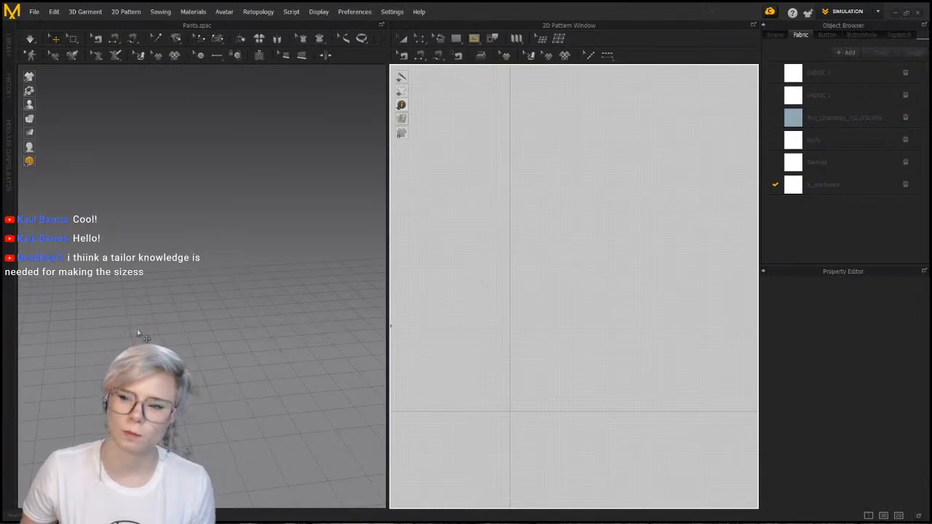
middle_drag(172, 275, 187, 293)
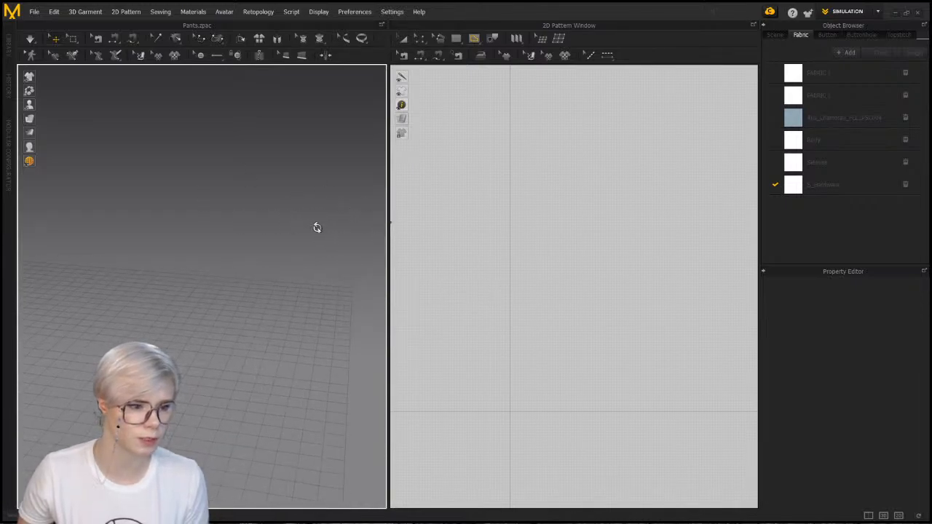
right_drag(317, 228, 323, 233)
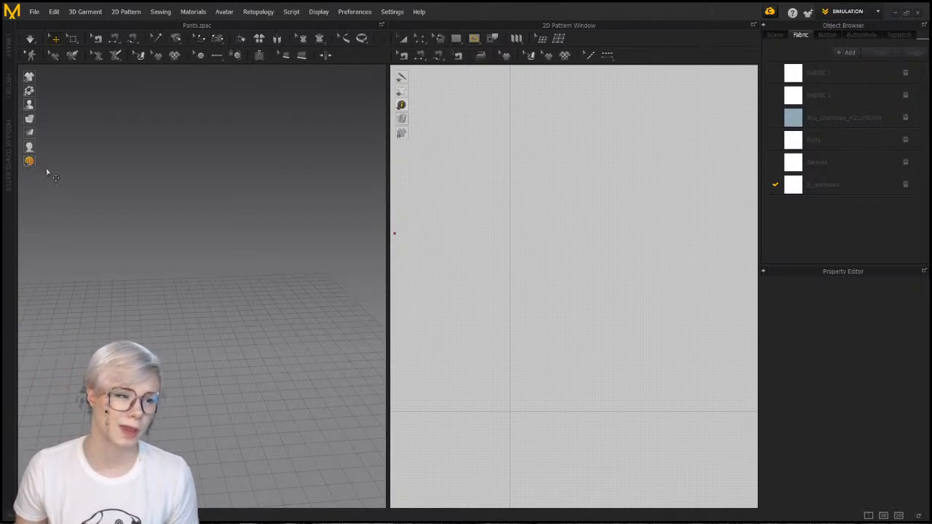
middle_drag(482, 254, 527, 248)
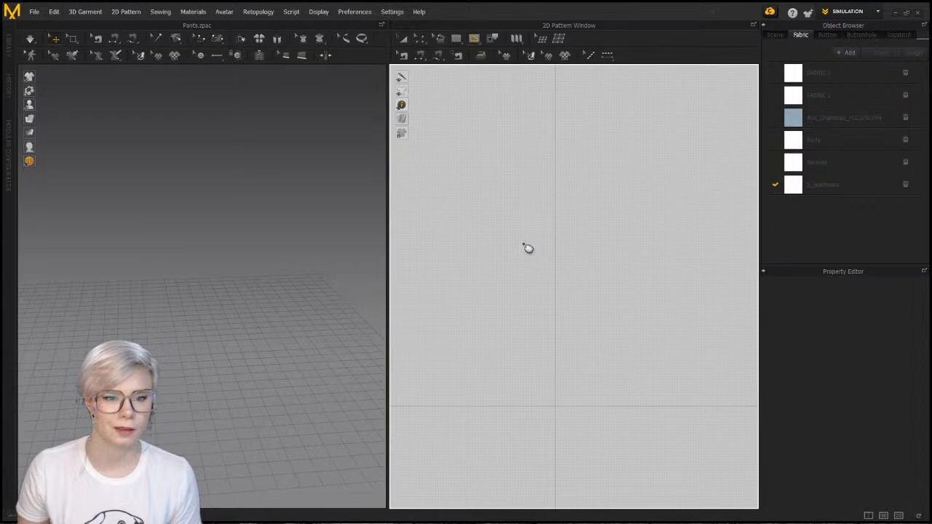
Load the female avatar Feifei.avt from the avatar library into the 3D scene
click(9, 56)
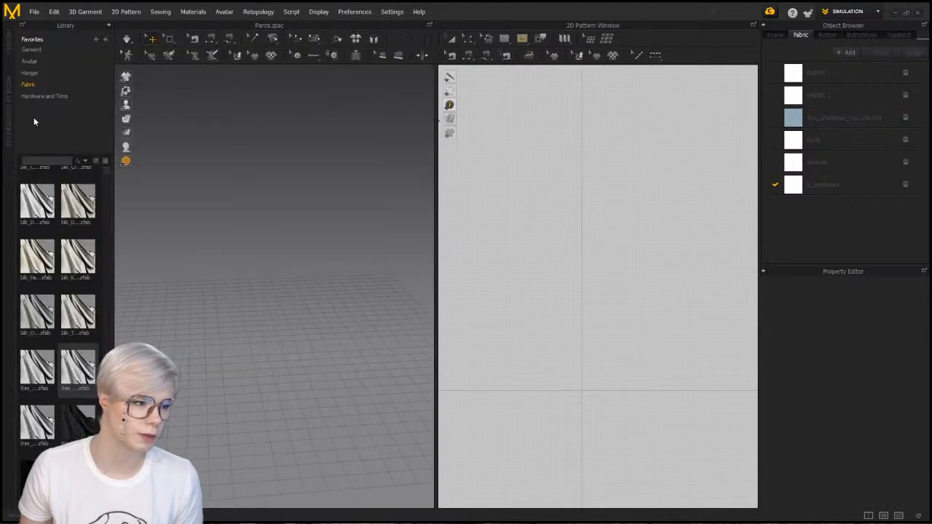
click(39, 59)
double_click(71, 207)
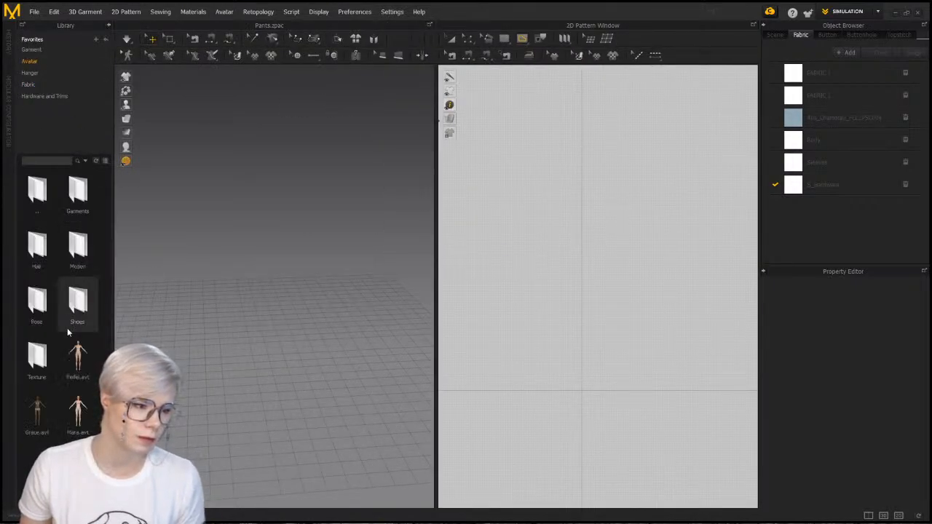
double_click(82, 352)
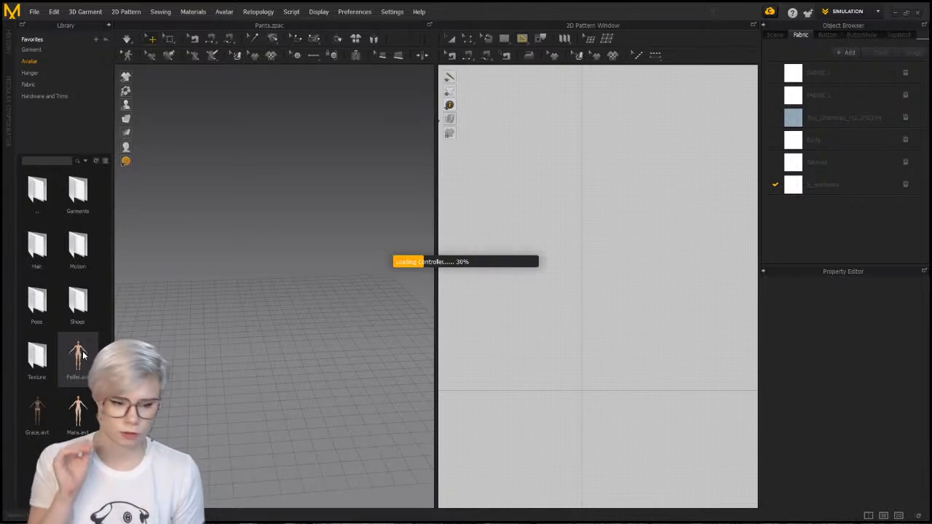
mouse_move(82, 351)
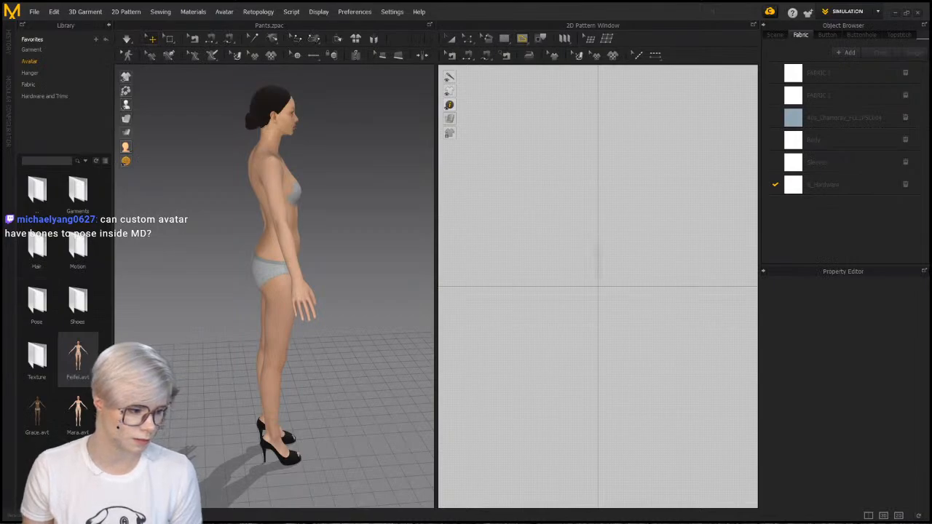
View the loaded female avatar from the front and delete it from the scene
right_drag(327, 287, 243, 182)
click(286, 164)
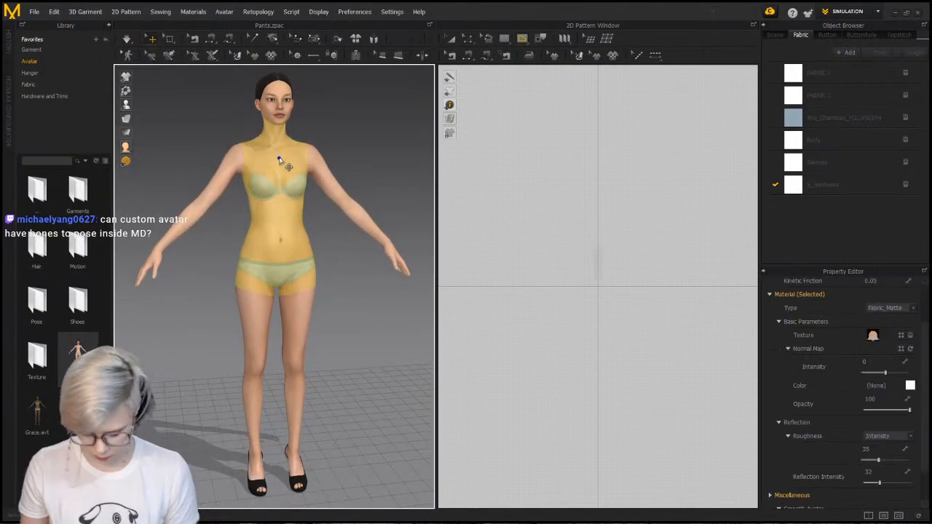
key(Delete)
Import Ch36_nonPBR.fbx as an FBX avatar with mm scale, animation and automatically added arrangement points
click(34, 12)
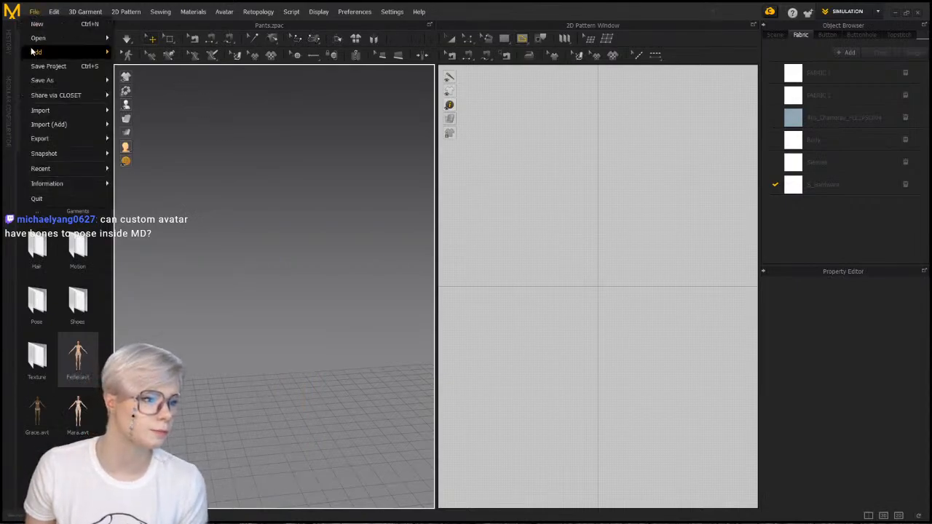
mouse_move(51, 125)
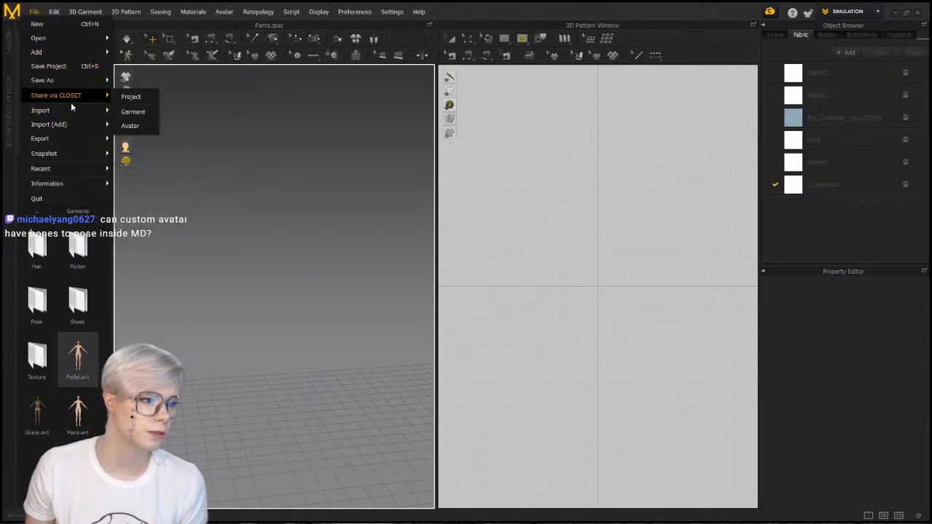
click(137, 142)
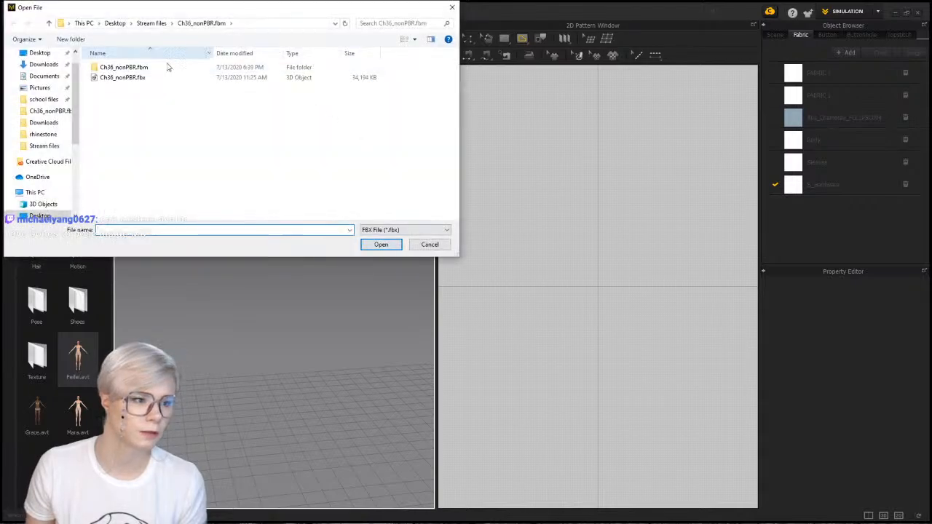
click(153, 77)
click(381, 245)
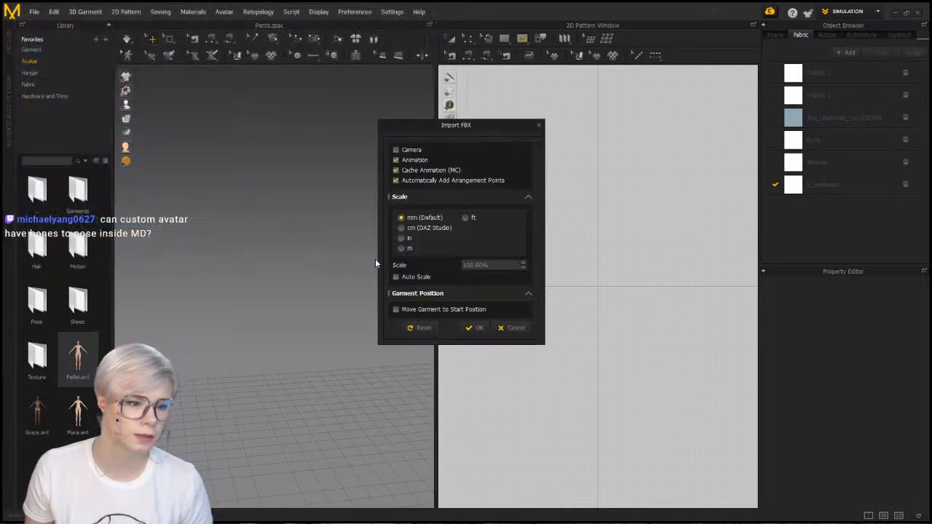
click(477, 328)
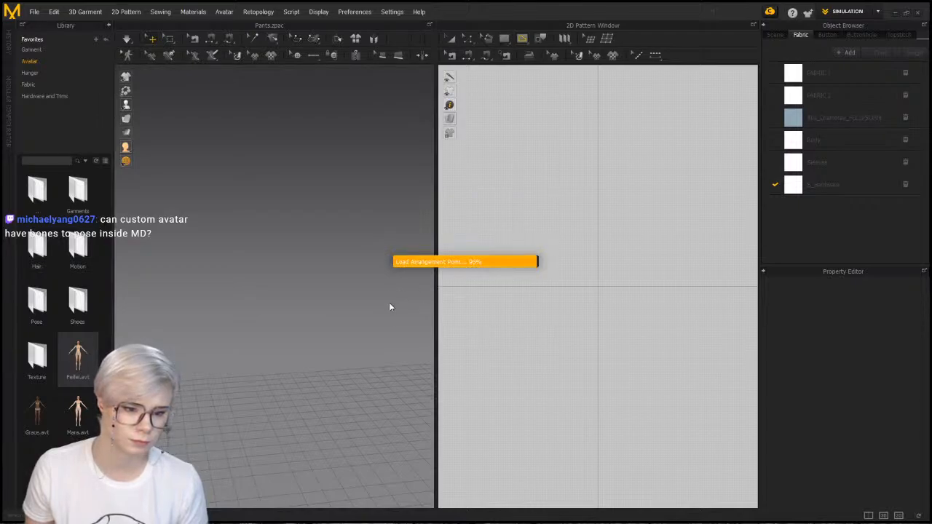
Inspect the imported mannequin avatar from another angle and delete it
right_drag(345, 325, 282, 290)
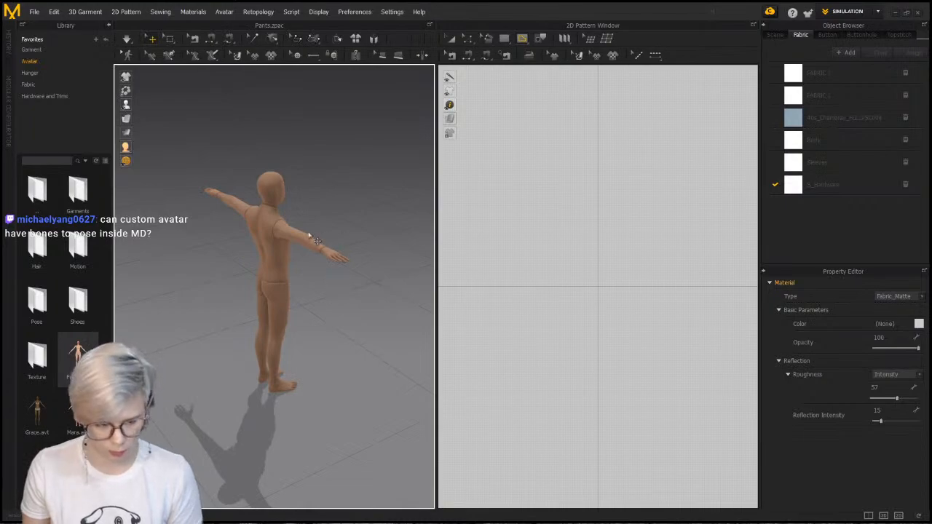
click(270, 253)
key(Delete)
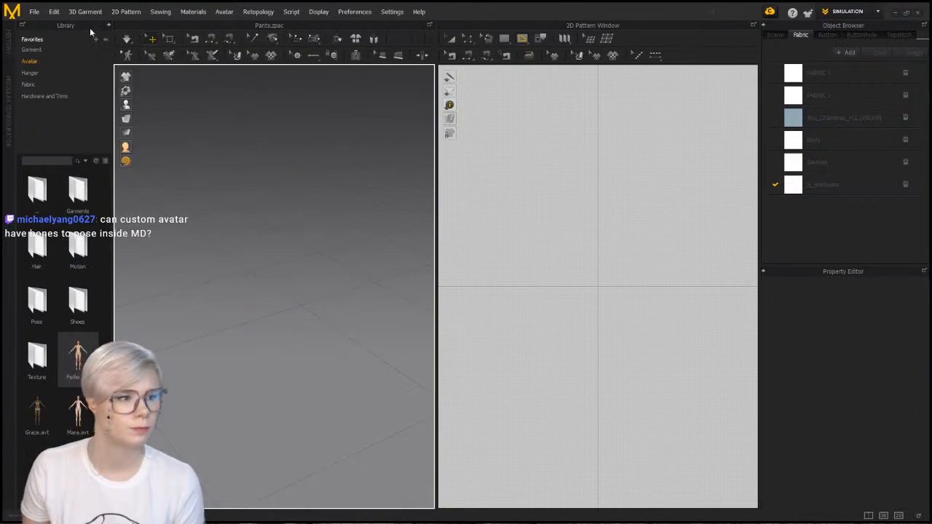
click(34, 12)
mouse_move(38, 37)
click(167, 77)
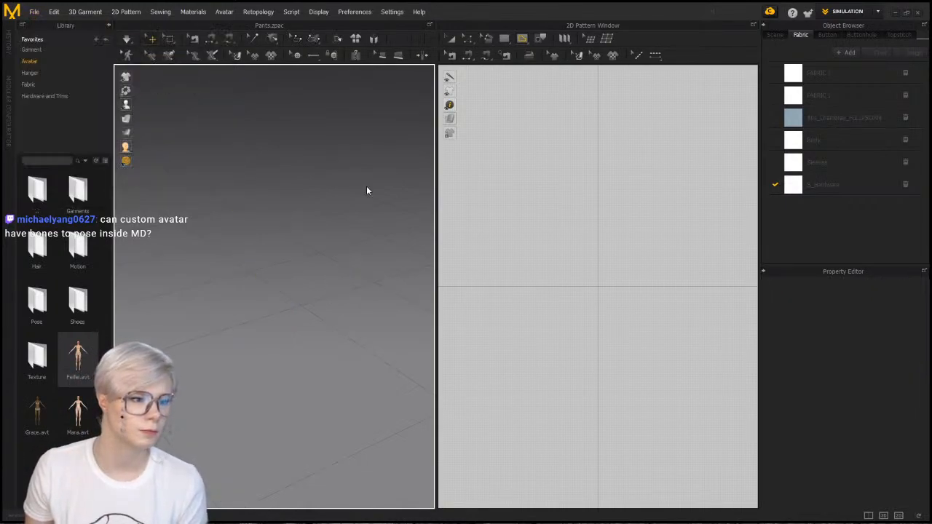
scroll(44, 94, up, 3)
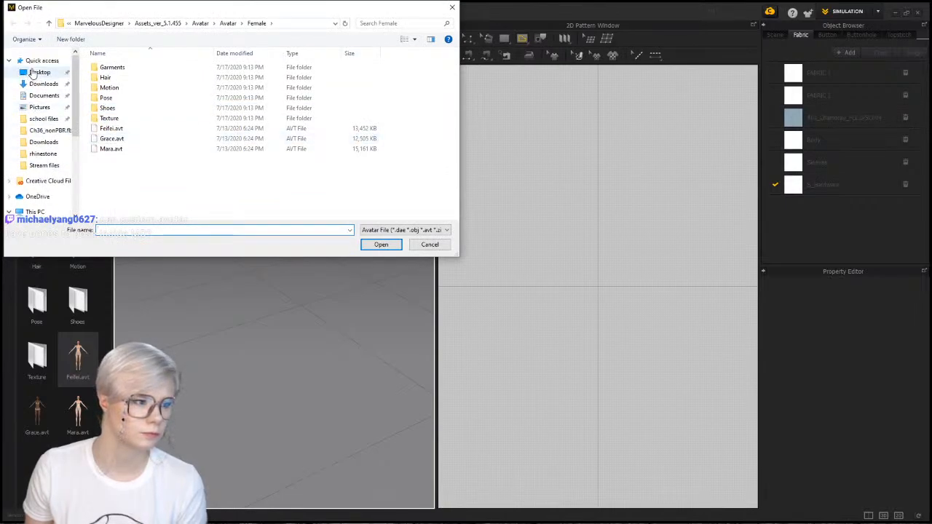
click(39, 72)
double_click(217, 67)
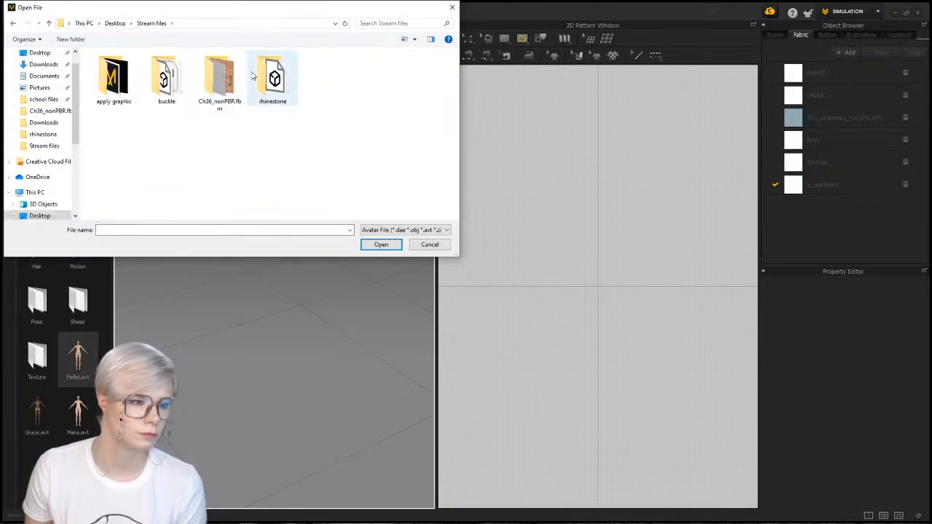
double_click(219, 80)
double_click(157, 68)
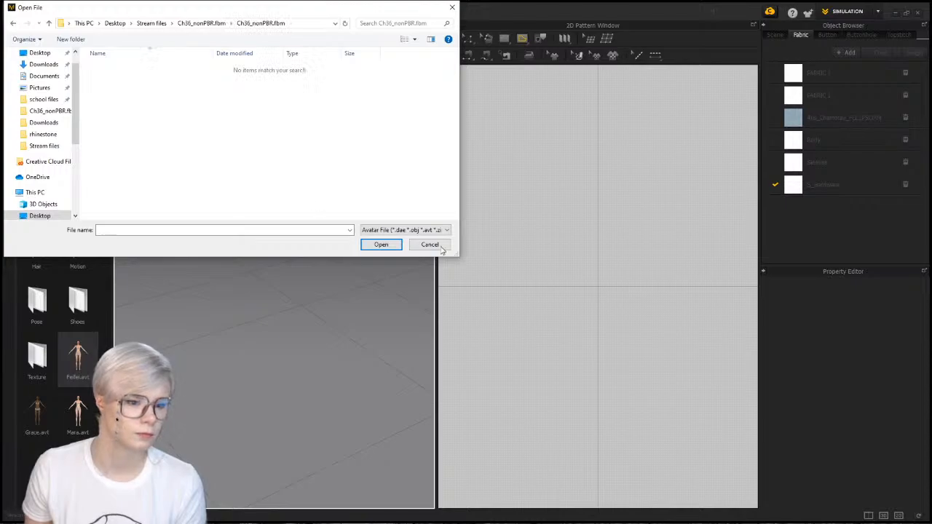
click(437, 246)
Import Ch36_nonPBR.fbx as an FBX avatar with mm scale, animation, cache animation and automatically added arrangement points
click(34, 12)
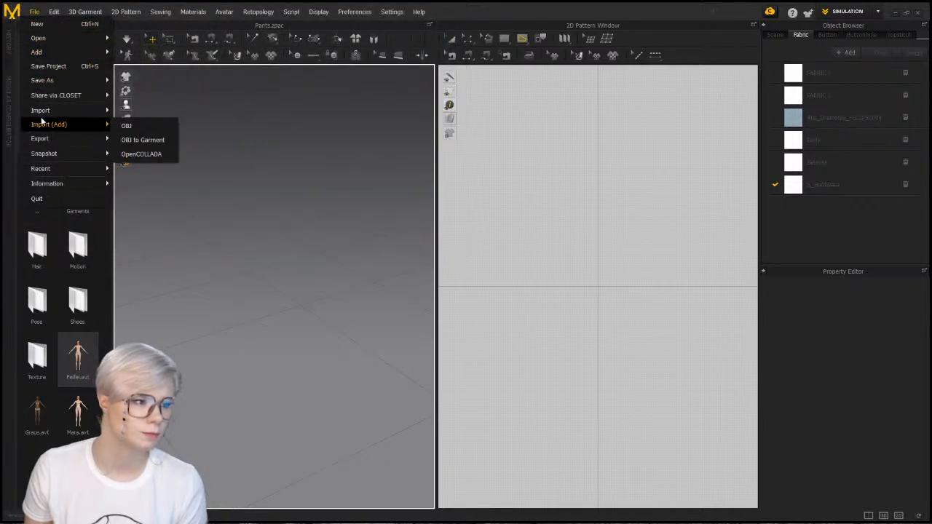
mouse_move(108, 111)
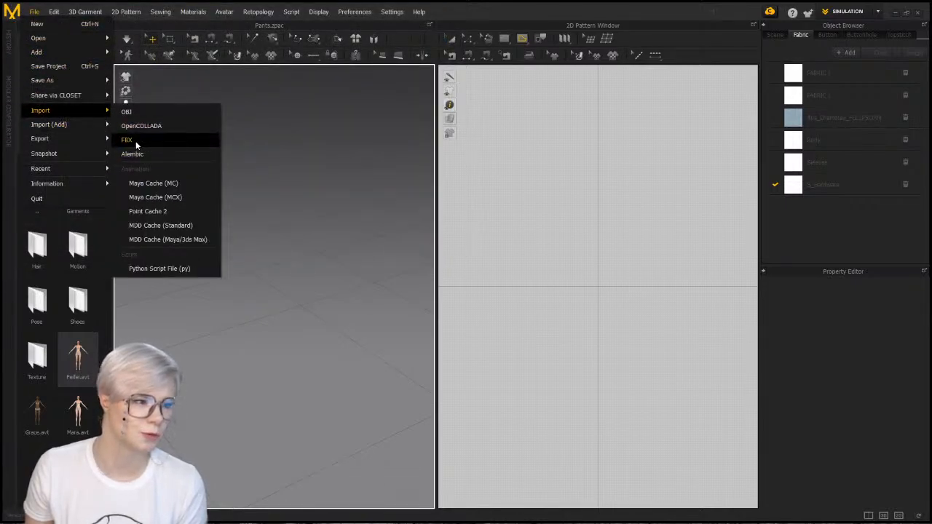
mouse_move(82, 125)
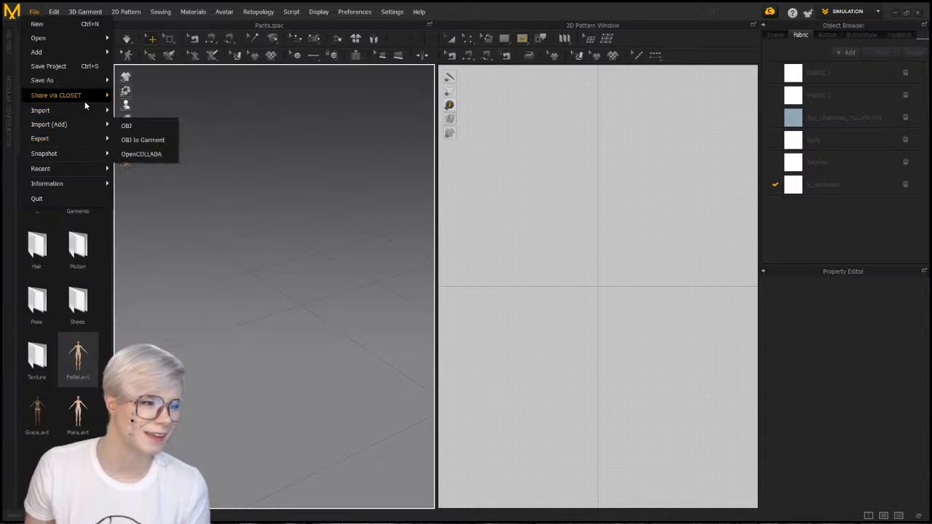
click(158, 144)
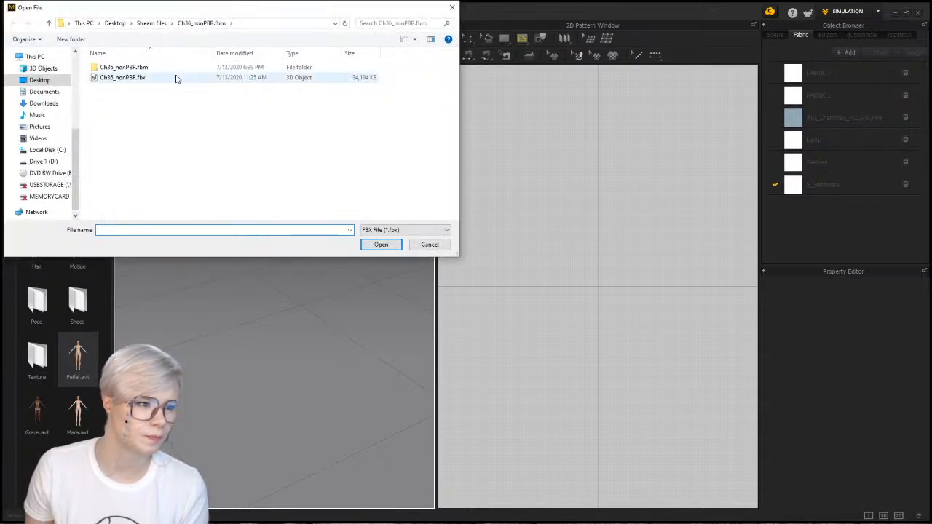
click(177, 77)
click(364, 240)
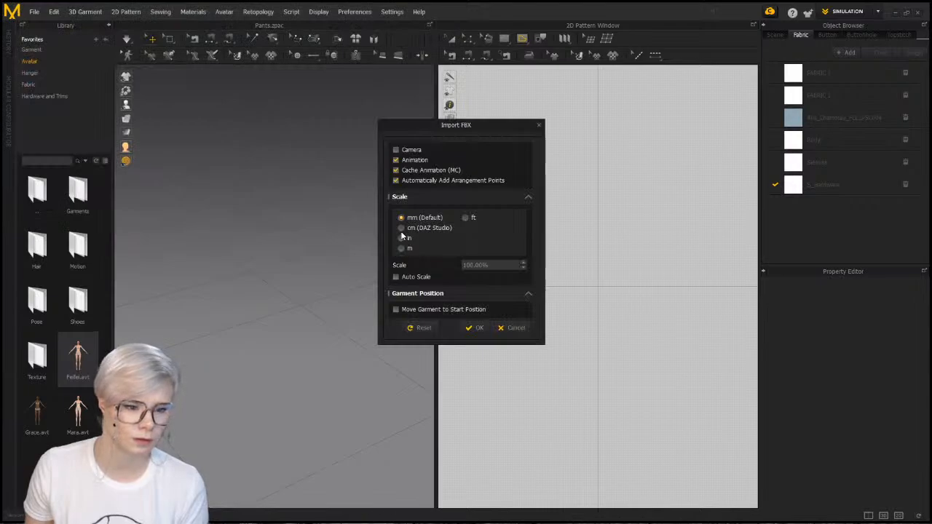
click(475, 328)
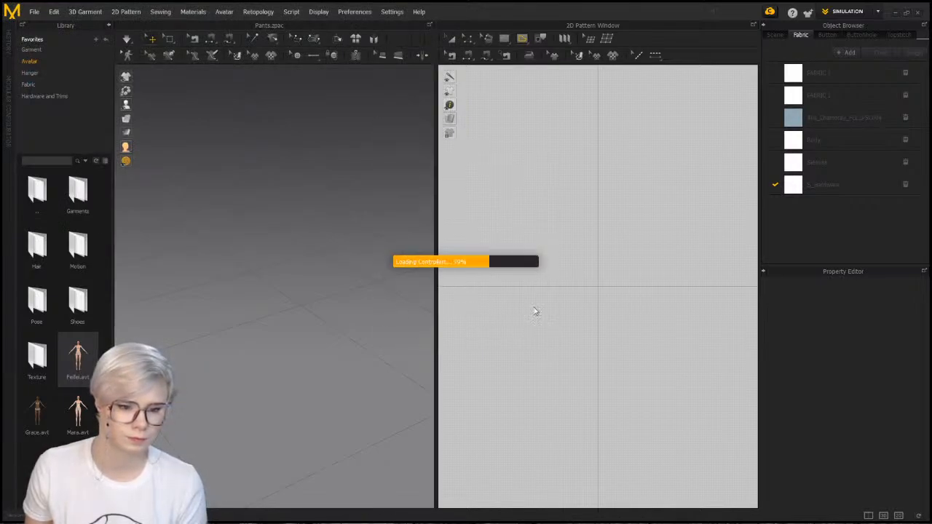
click(470, 296)
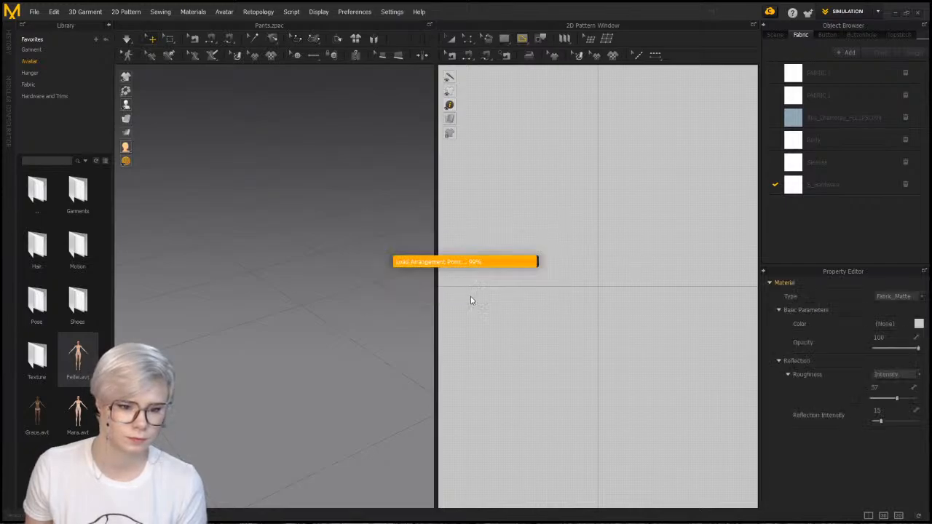
Show the X-Ray joints of the imported mannequin avatar
scroll(281, 292, down, 2)
right_drag(222, 274, 257, 296)
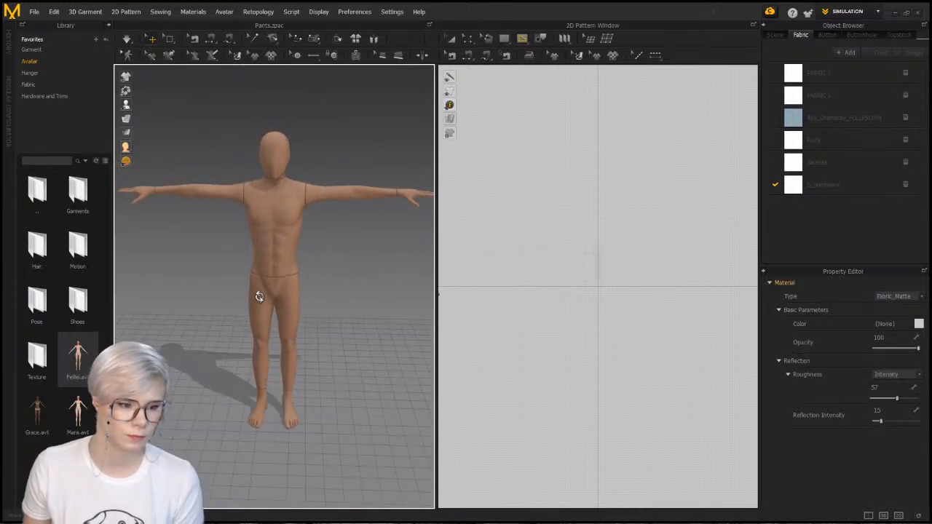
scroll(291, 258, down, 2)
scroll(275, 230, up, 2)
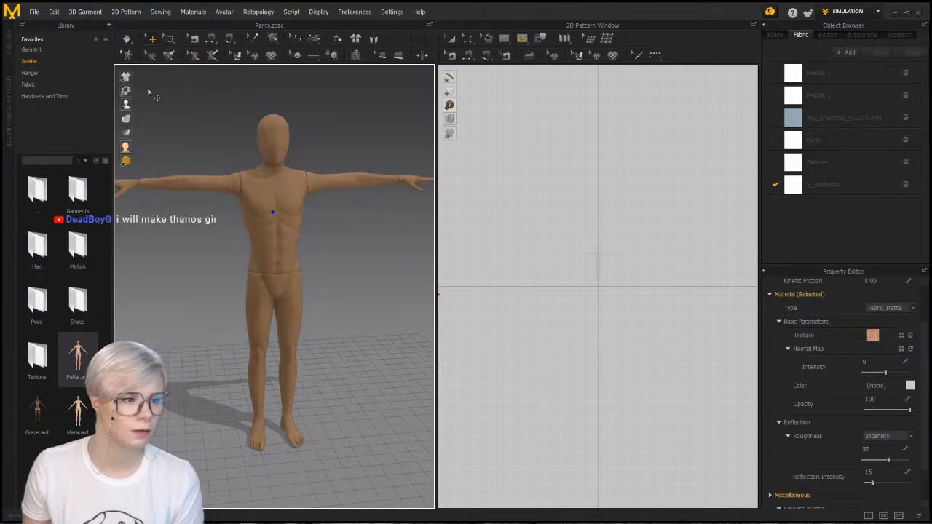
mouse_move(127, 104)
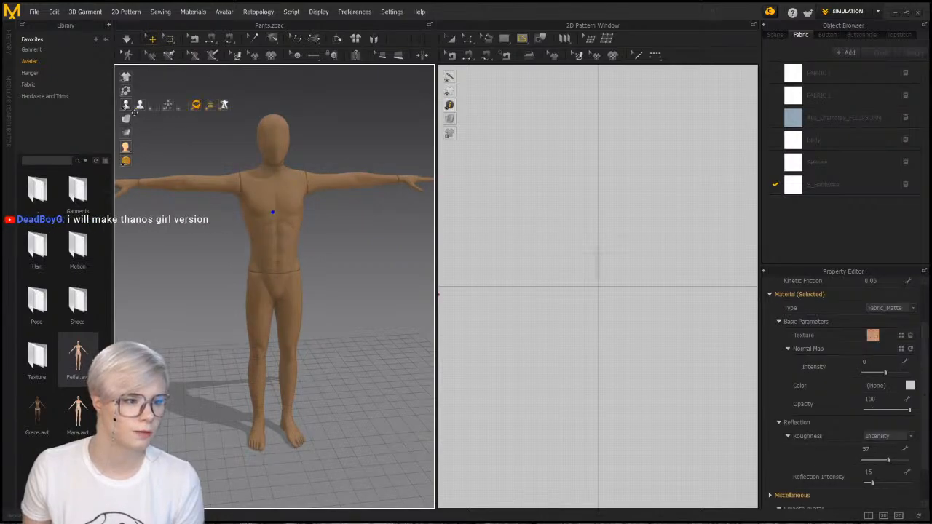
click(196, 105)
scroll(254, 138, up, 2)
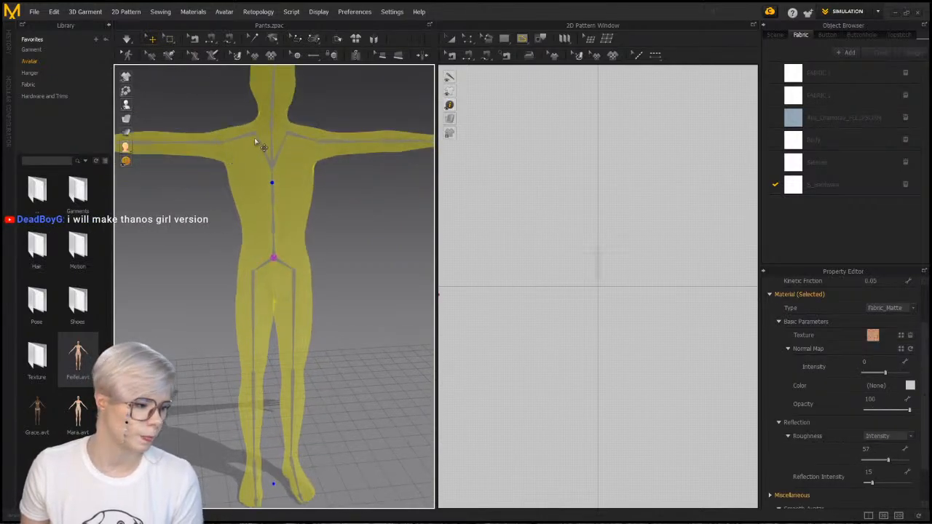
right_drag(189, 288, 311, 267)
Rotate the mannequin's right and left upper-arm joints so both arms hang down beside the body
click(225, 177)
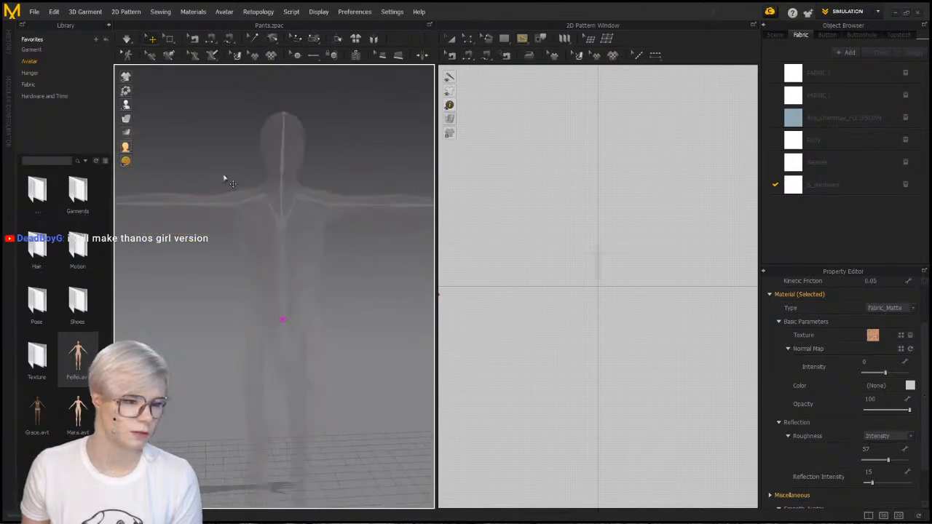
click(231, 208)
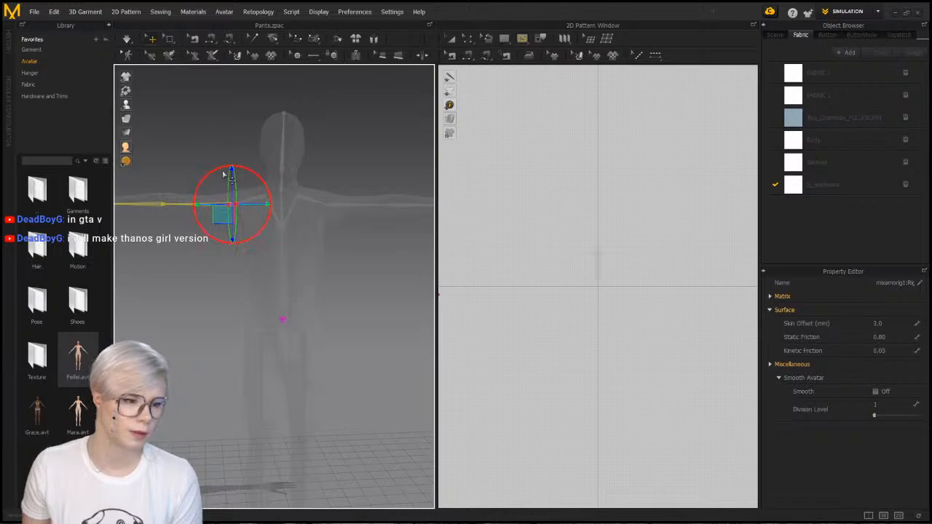
drag(224, 175, 195, 216)
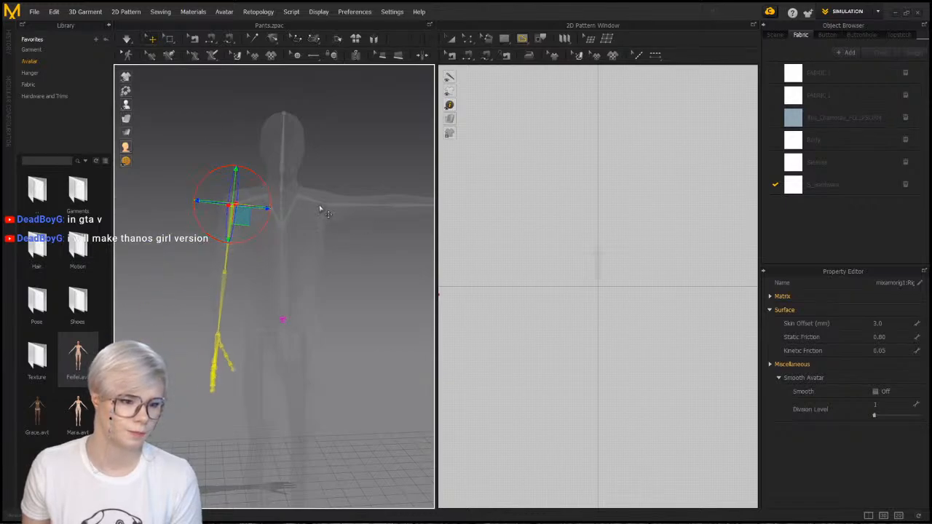
click(327, 206)
drag(345, 167, 368, 220)
scroll(310, 368, down, 5)
right_drag(319, 377, 320, 347)
scroll(306, 336, up, 4)
middle_drag(303, 335, 305, 379)
right_drag(306, 379, 297, 341)
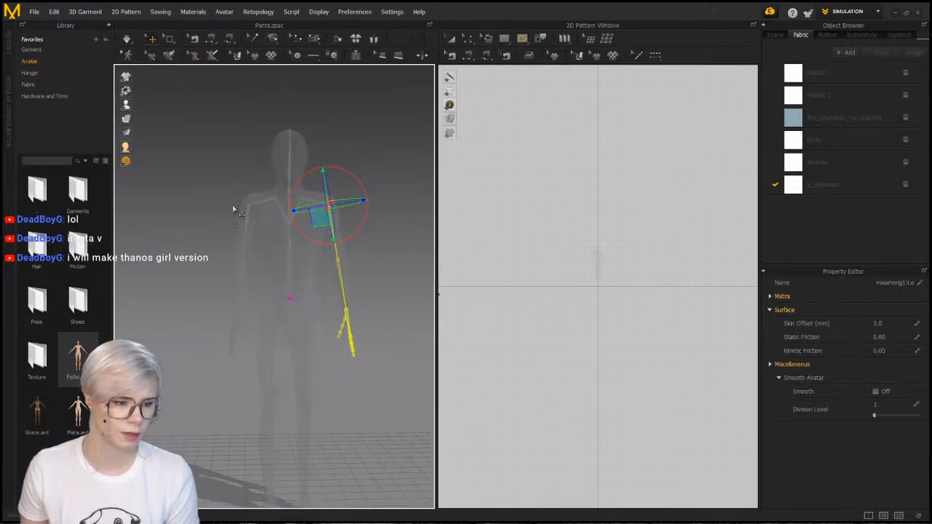
Raise the mannequin's right and left arms outward into an A-pose by rotating their upper-arm joints
click(248, 207)
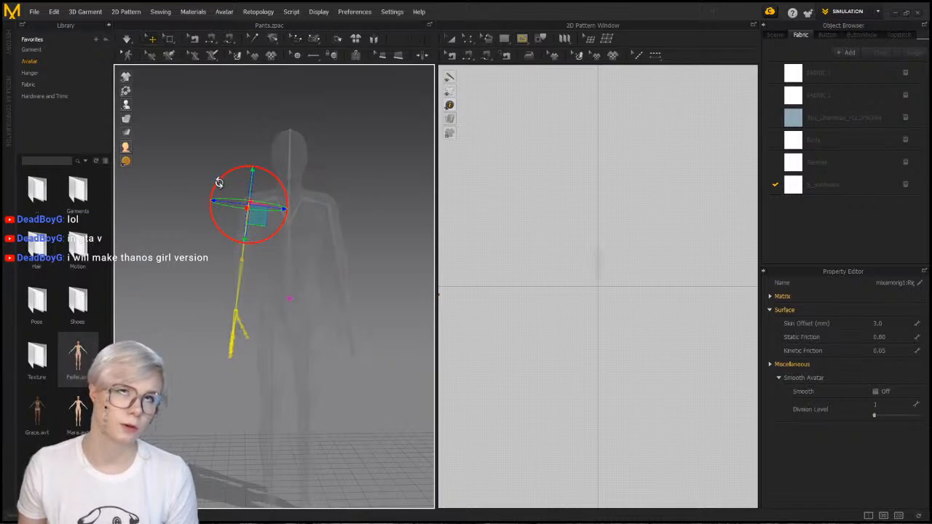
drag(220, 183, 248, 152)
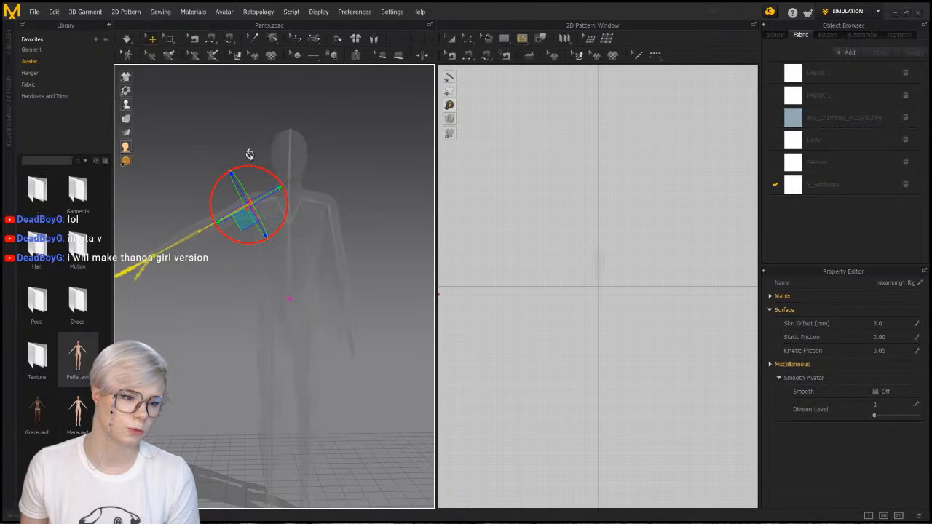
click(328, 209)
mouse_move(351, 174)
mouse_down()
mouse_move(315, 171)
mouse_move(339, 170)
mouse_up()
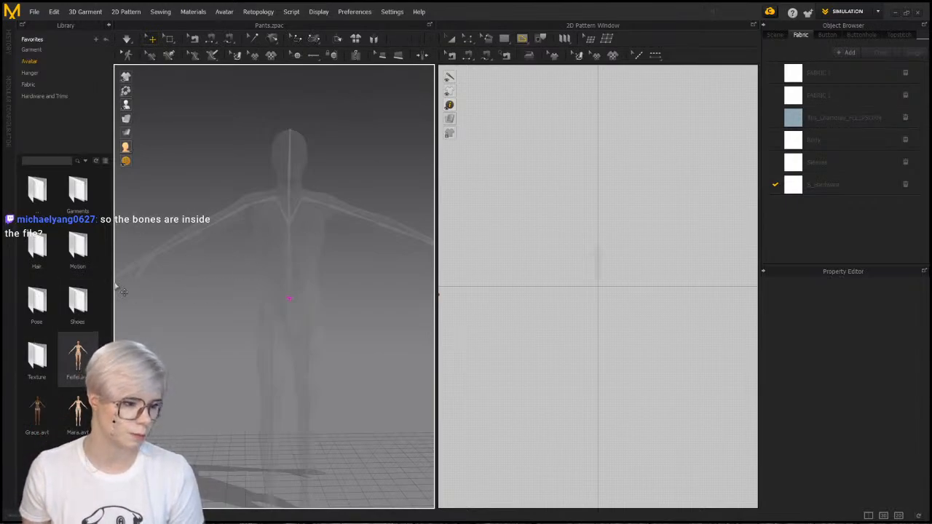
Delete the mannequin avatar and load Feifei.avt from the avatar library in its place
click(292, 223)
key(Delete)
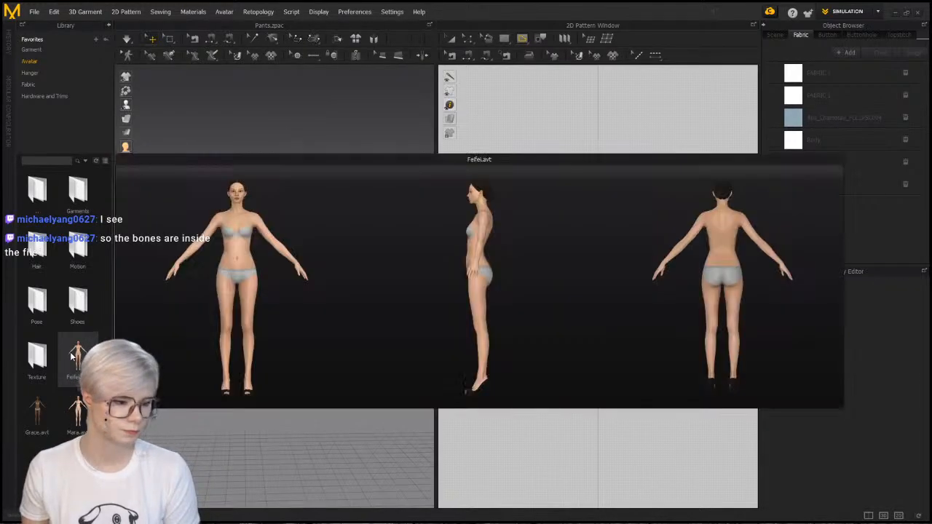
double_click(71, 356)
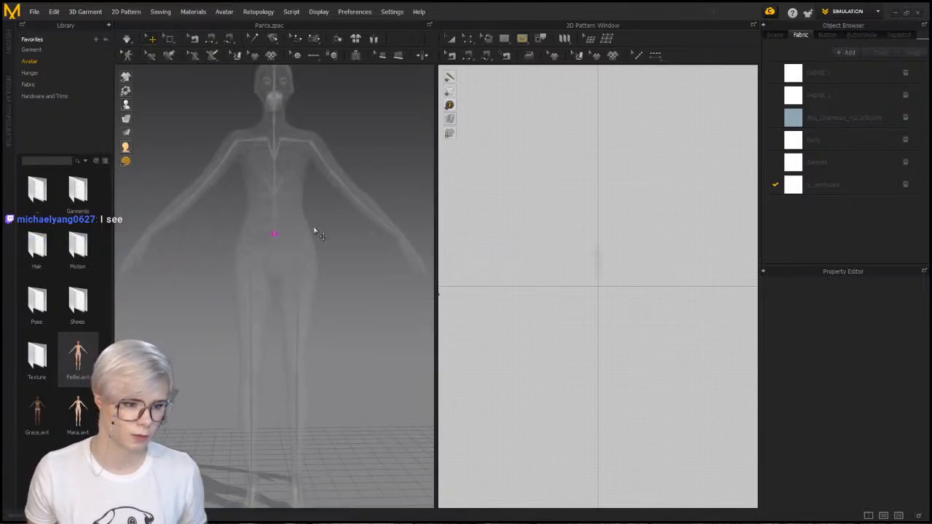
Lower Feifei's right and left arms closer to the body by rotating the Right_Arm and Left_Arm joints
click(273, 230)
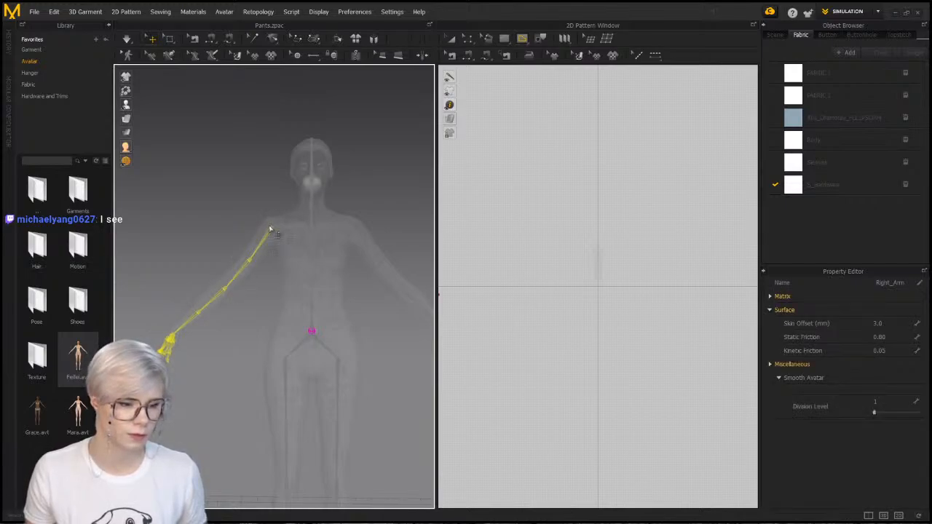
click(273, 230)
drag(242, 252, 249, 262)
click(353, 228)
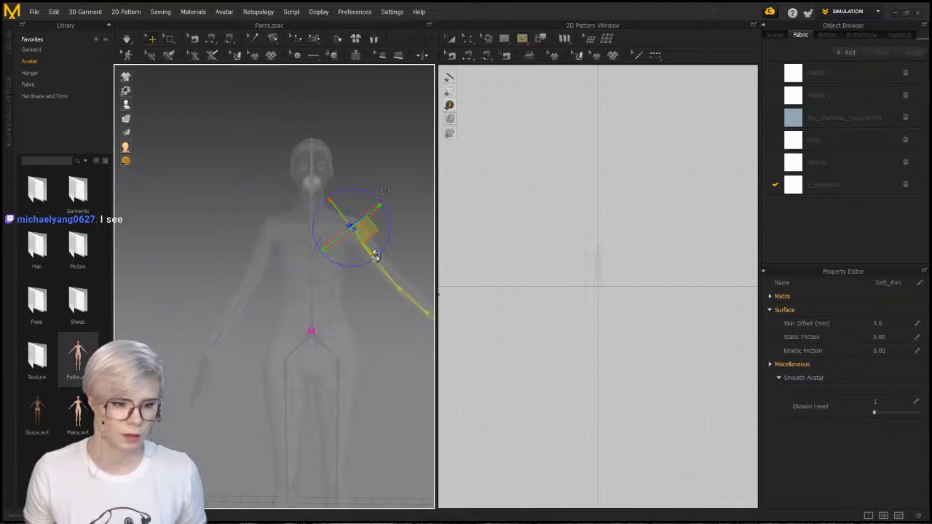
drag(378, 252, 405, 270)
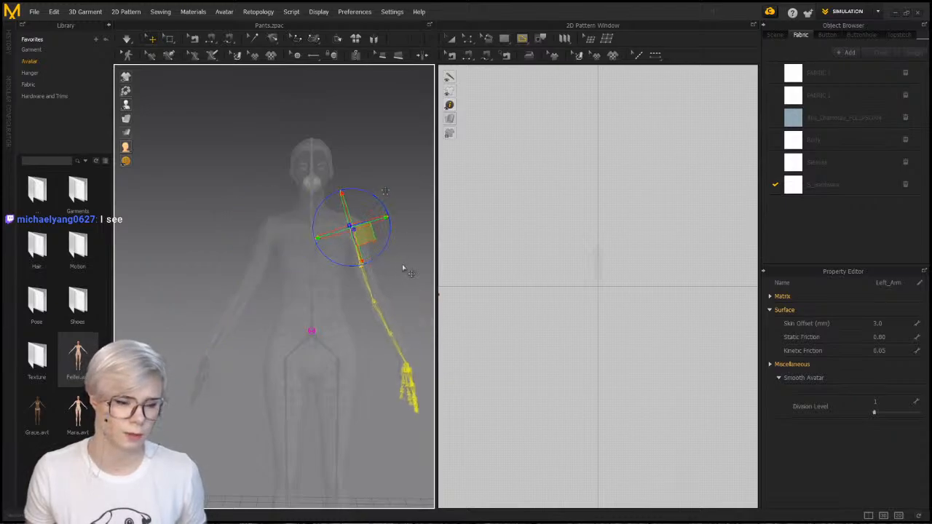
Rotate Feifei's right forearm joint at the elbow so the forearm bends across the front of the body
right_drag(406, 270, 313, 292)
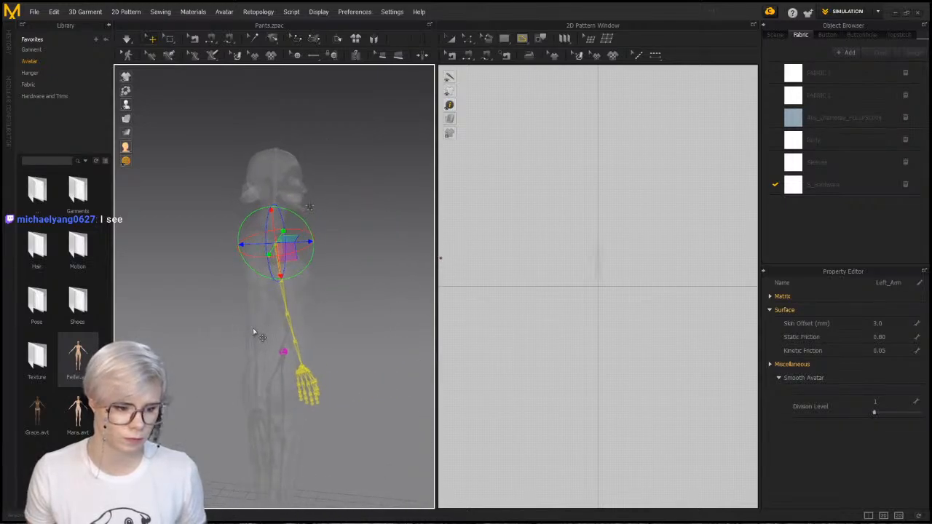
click(254, 332)
mouse_move(227, 357)
right_down()
mouse_move(233, 381)
mouse_move(229, 342)
right_up()
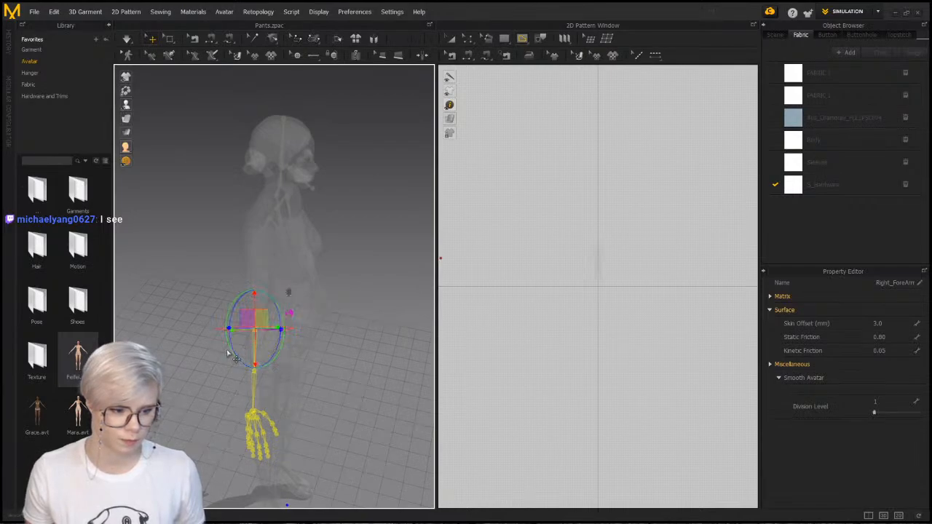
drag(228, 349, 259, 348)
right_drag(282, 345, 287, 277)
Rotate the right forearm joint back down so the arm hangs straight beside the body, and deselect it
click(285, 316)
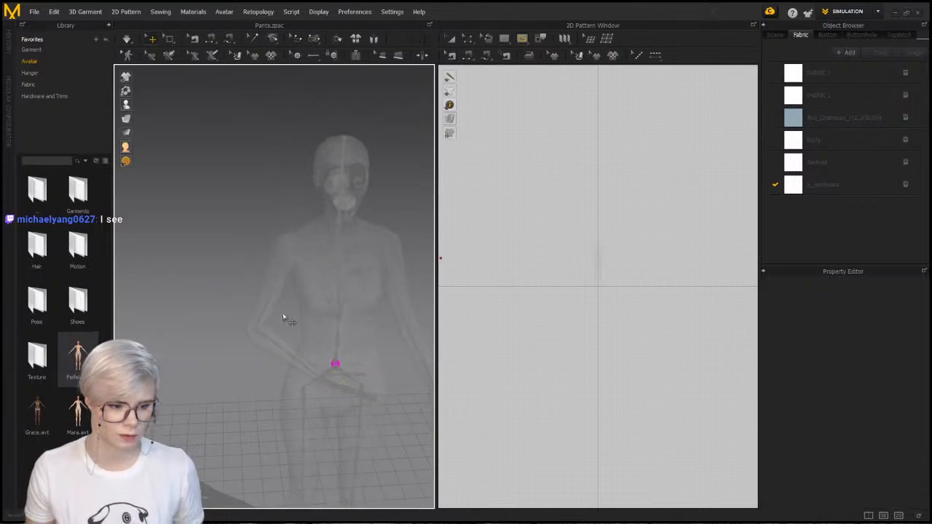
right_drag(285, 316, 255, 275)
click(267, 308)
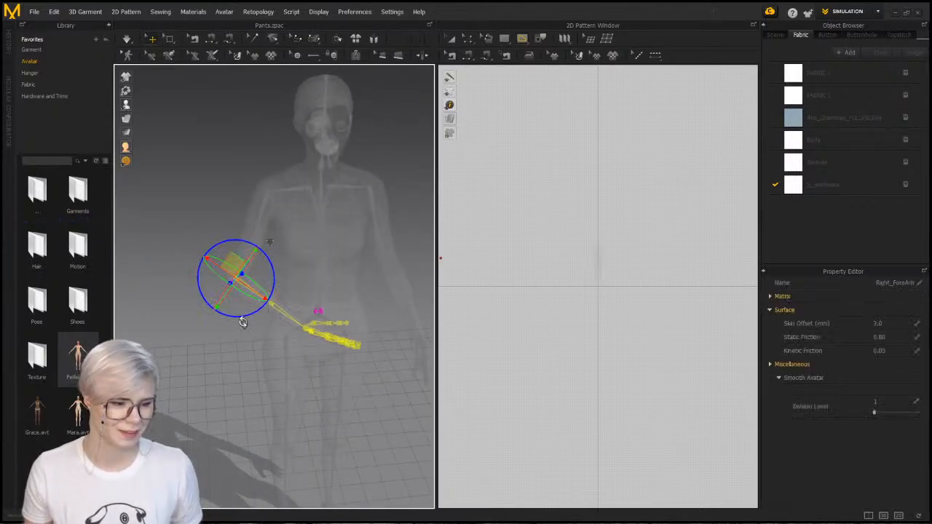
drag(243, 323, 214, 338)
click(144, 236)
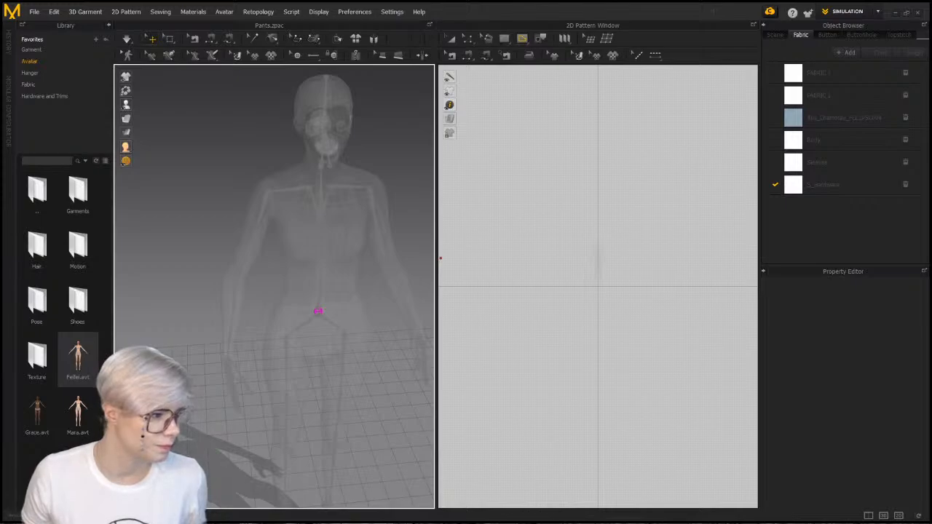
Rotate Feifei's Right_Arm joint at the shoulder to raise the right arm outward from the body
right_drag(357, 146, 284, 185)
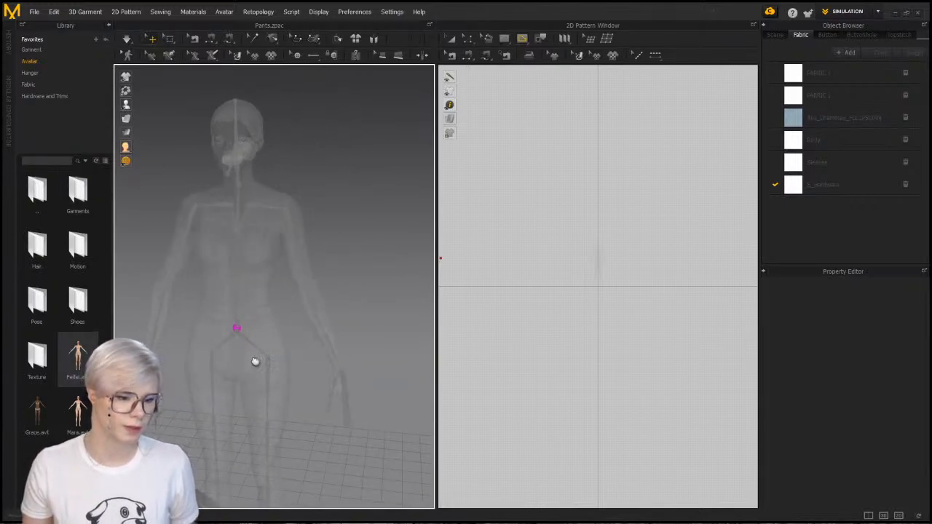
middle_drag(256, 362, 266, 334)
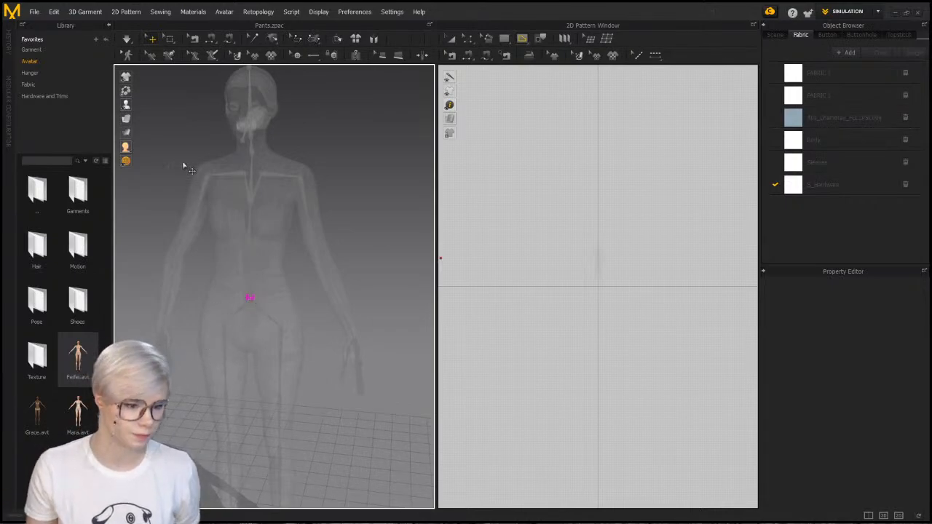
scroll(200, 182, down, 2)
scroll(200, 182, down, 1)
right_drag(221, 223, 235, 208)
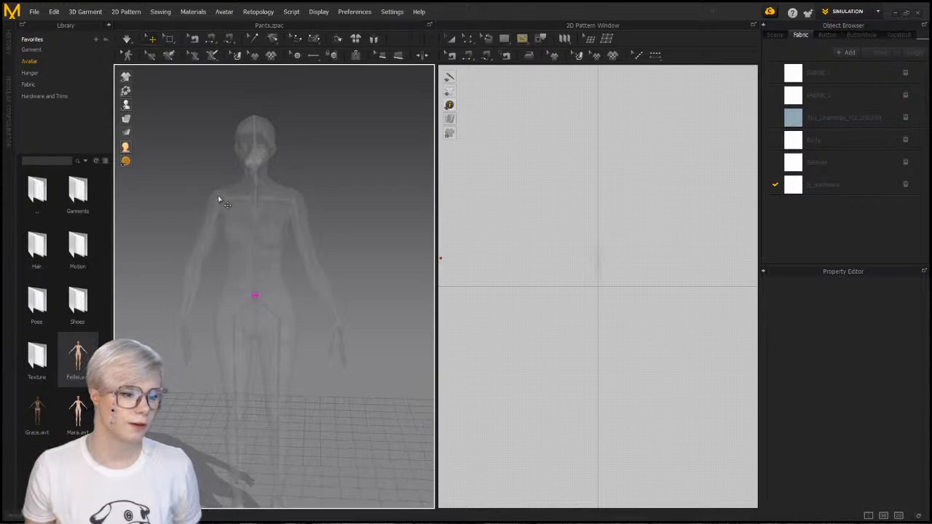
click(220, 202)
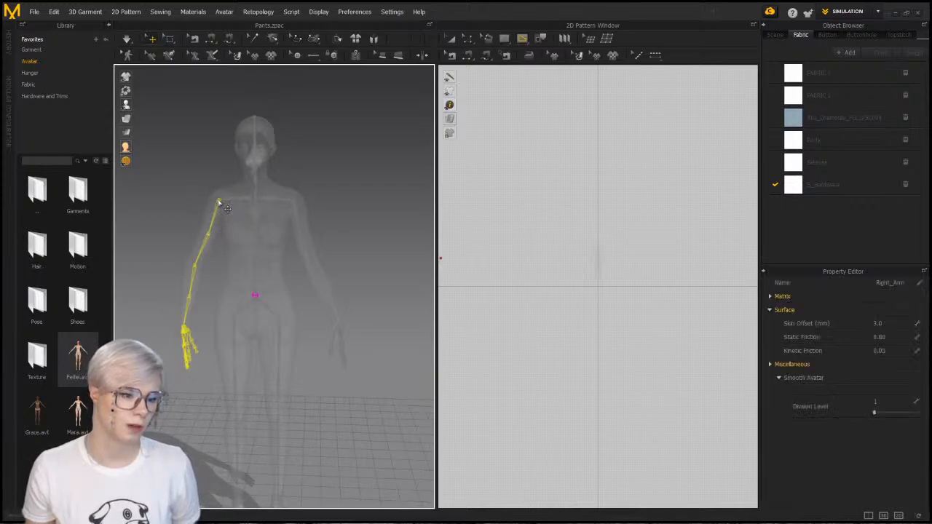
click(220, 202)
mouse_move(206, 165)
mouse_down()
mouse_move(228, 162)
mouse_move(216, 159)
mouse_up()
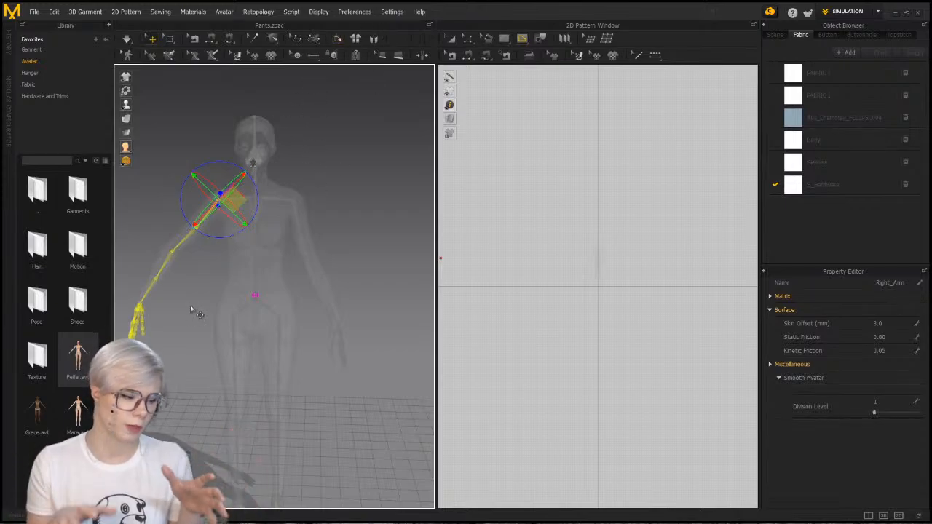
Delete the Feifei avatar from the 3D scene
right_drag(141, 279, 176, 334)
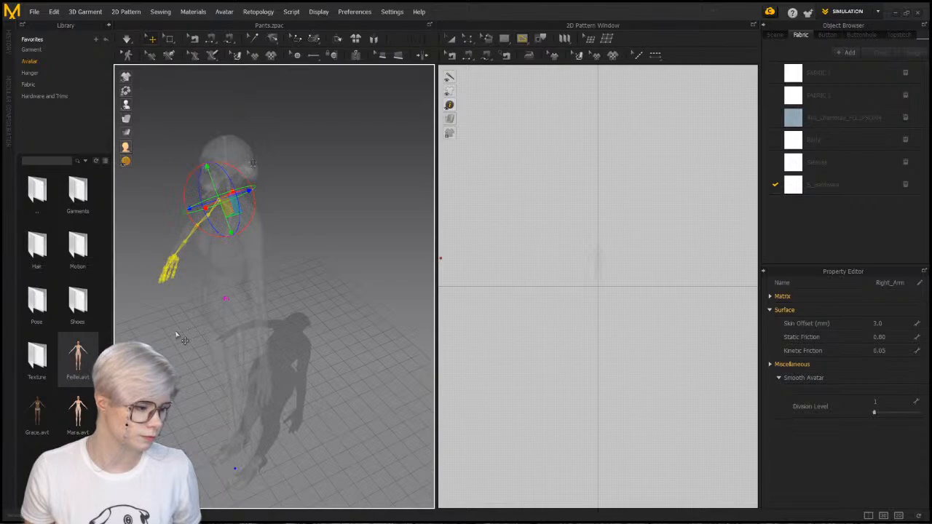
click(314, 259)
click(228, 260)
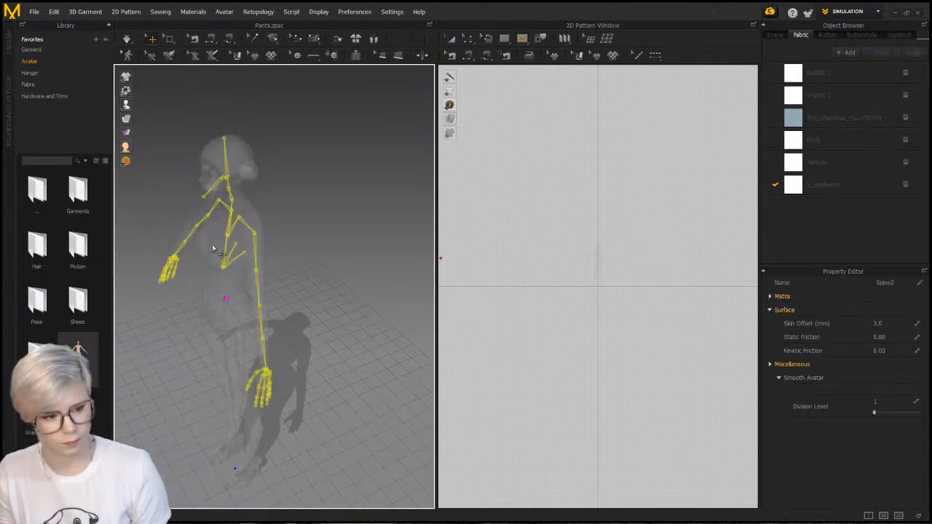
key(Delete)
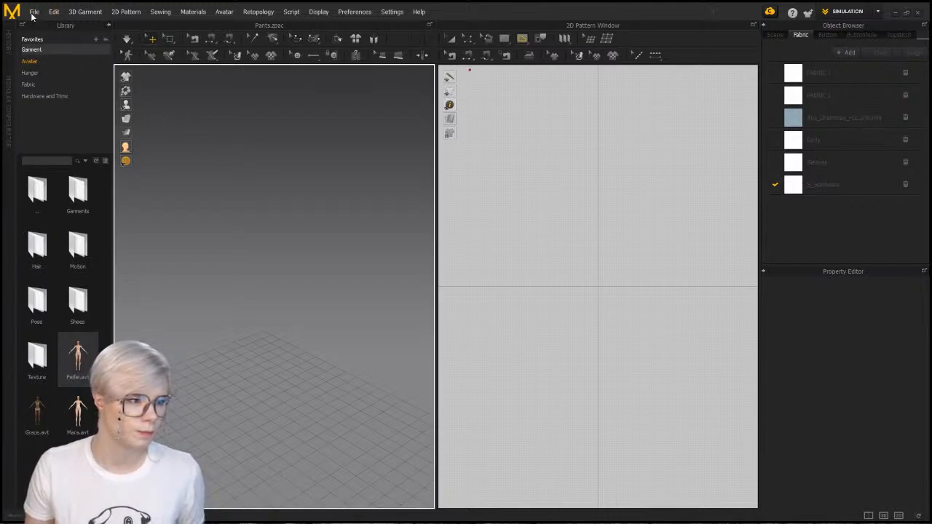
Open Tshirt.zpac from the Garment library without saving the current project, and view the T-shirt from the front
click(40, 50)
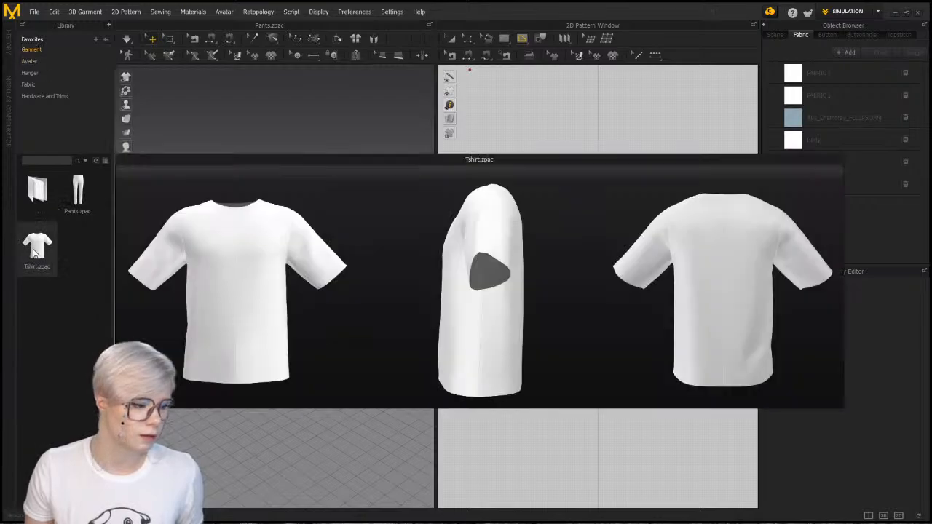
double_click(33, 255)
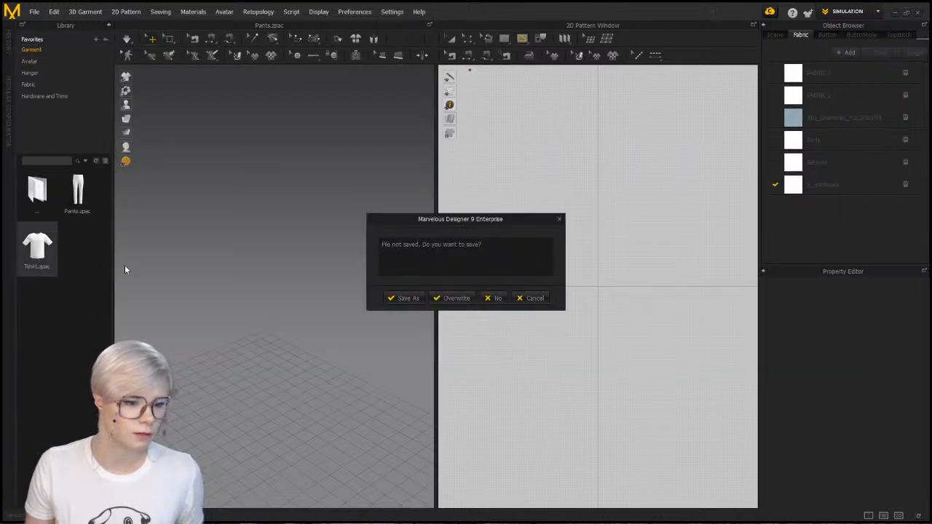
click(495, 299)
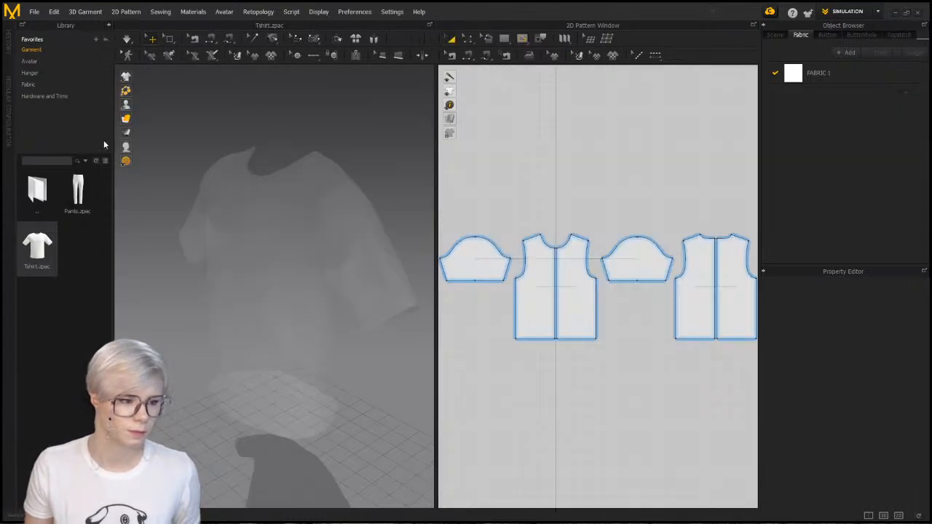
mouse_move(127, 119)
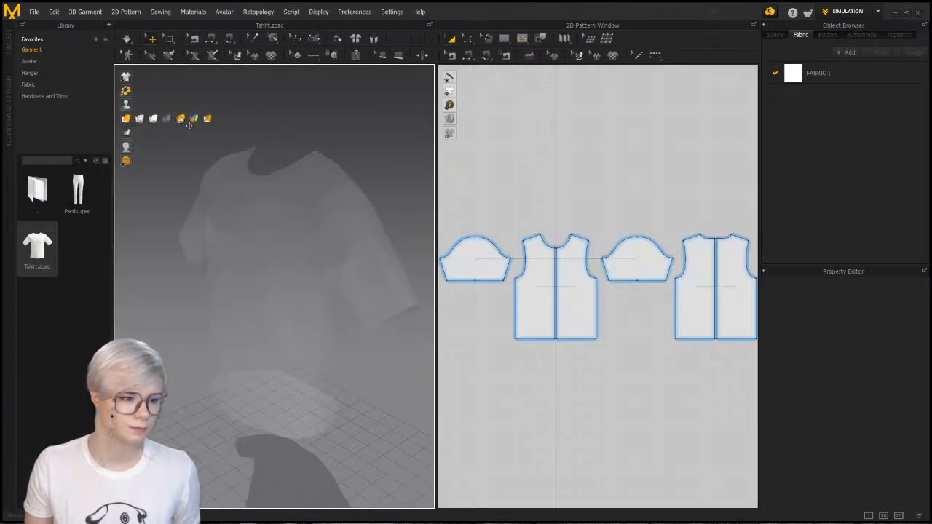
right_drag(189, 127, 246, 178)
scroll(274, 218, down, 4)
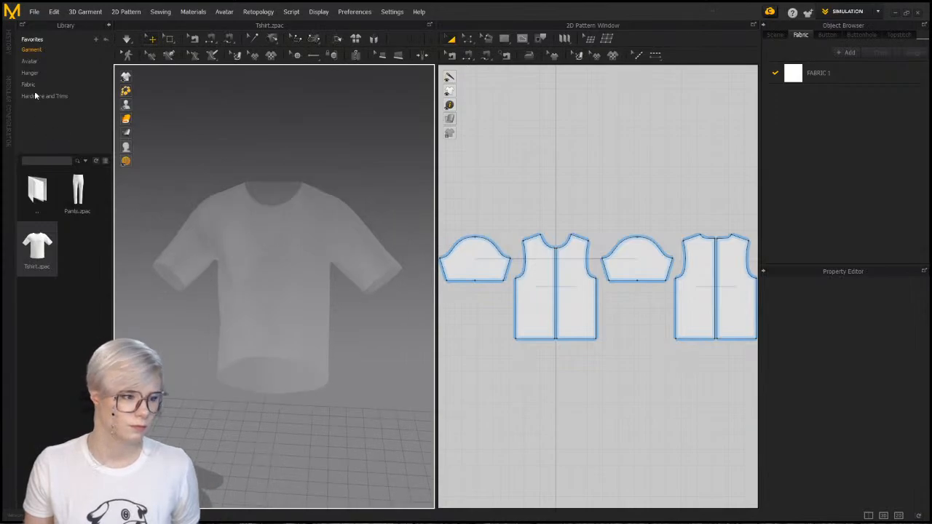
Load the Feifei avatar from the library's Female avatar folder
click(29, 61)
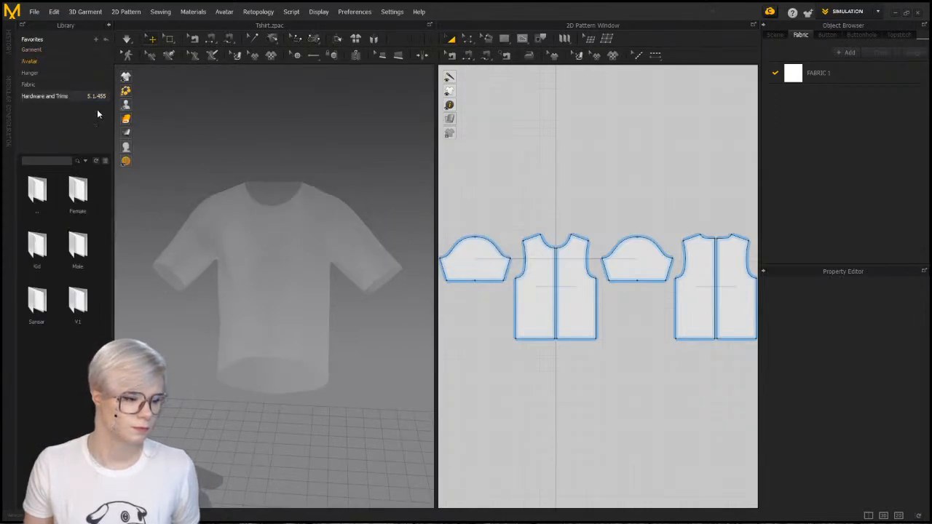
double_click(78, 191)
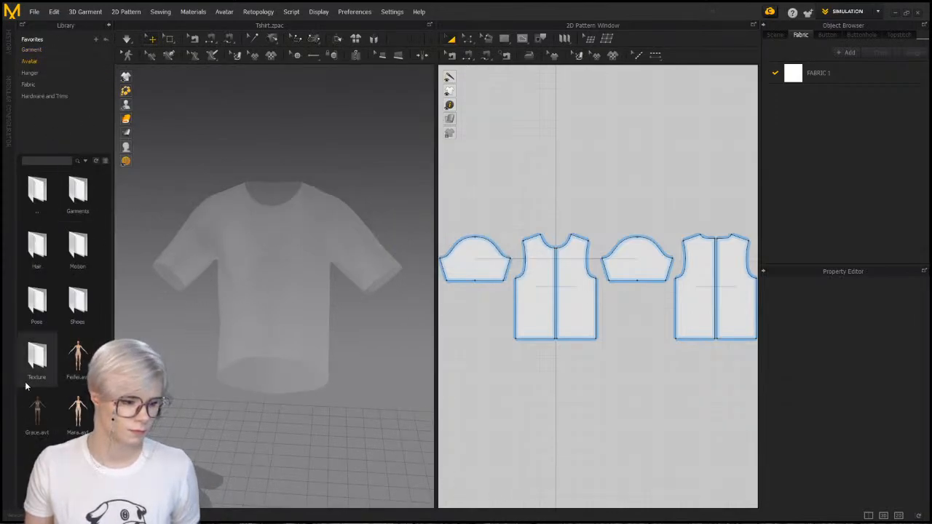
double_click(78, 356)
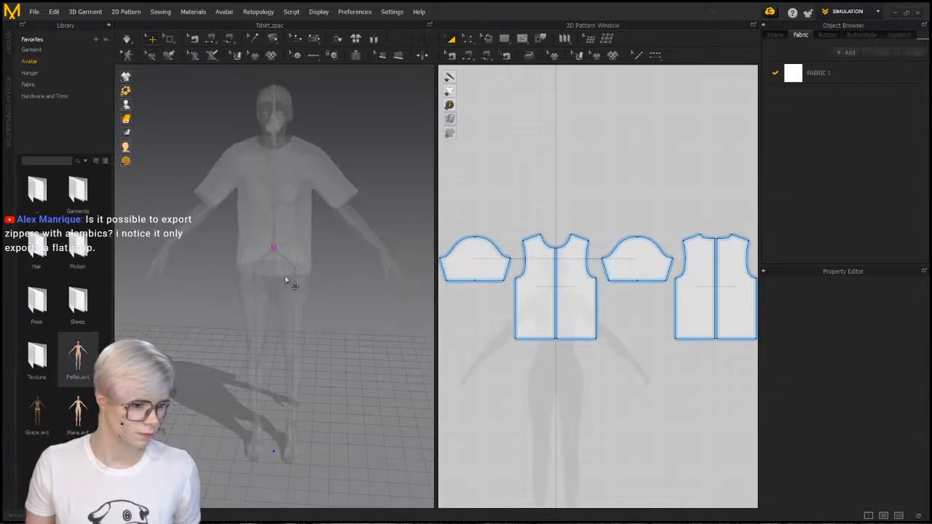
Turn off the avatar's X-Ray joint display, keep the avatar shown, and simulate the T-shirt so it drapes over the body
click(140, 106)
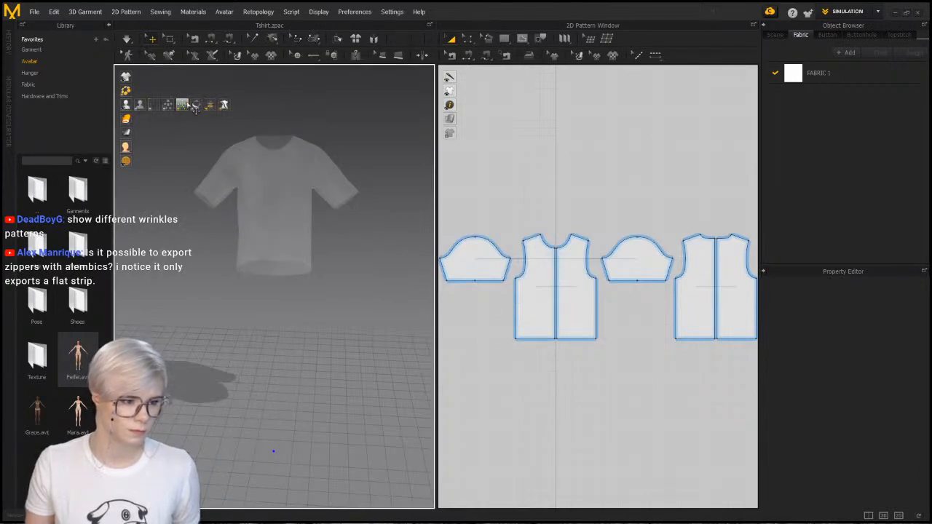
click(182, 105)
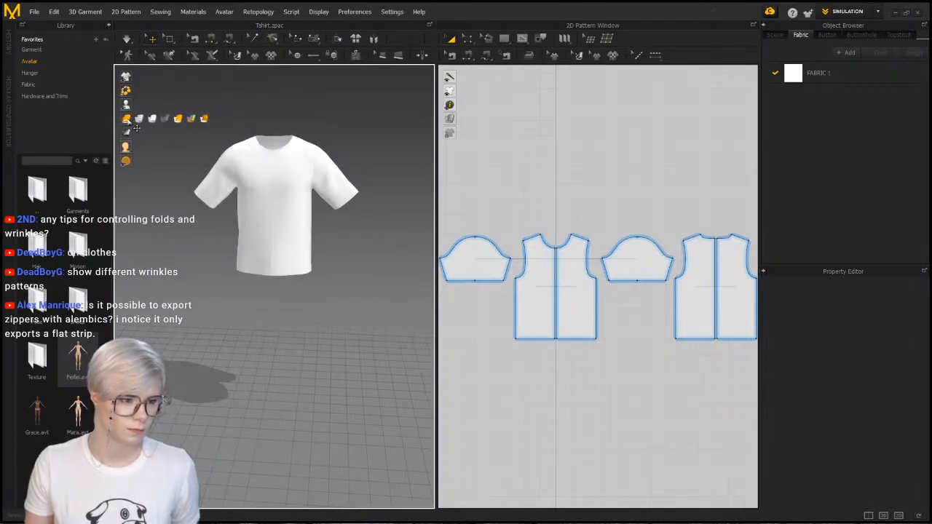
click(140, 106)
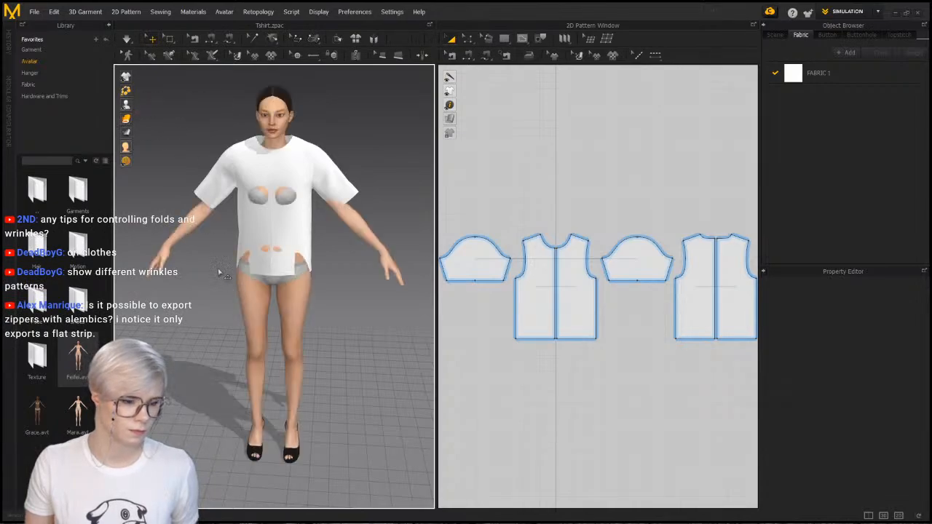
click(262, 175)
key(space)
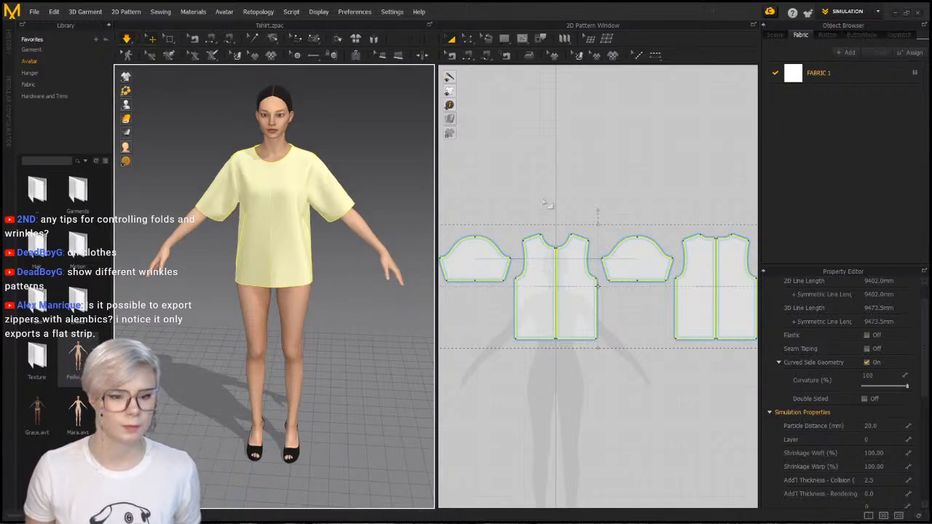
Delete the T-shirt patterns and the Feifei avatar to leave the scene empty
key(Delete)
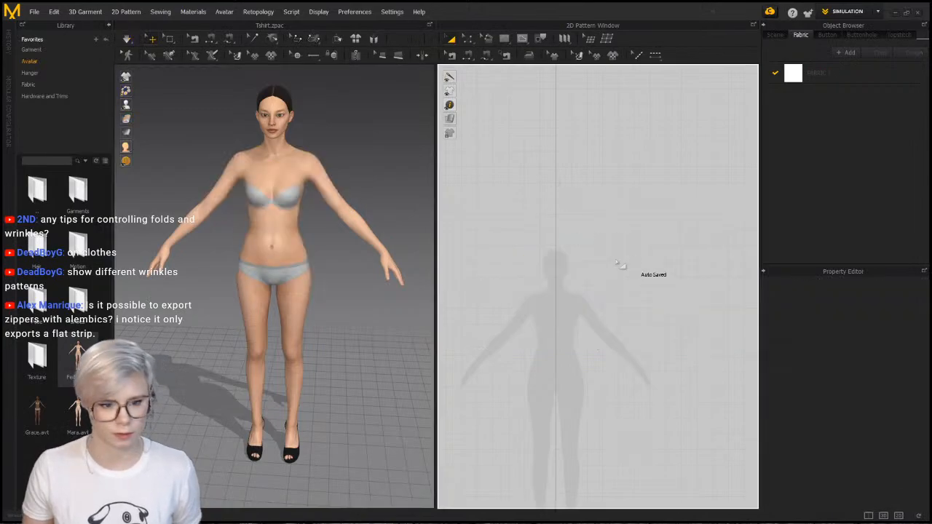
click(297, 175)
key(Delete)
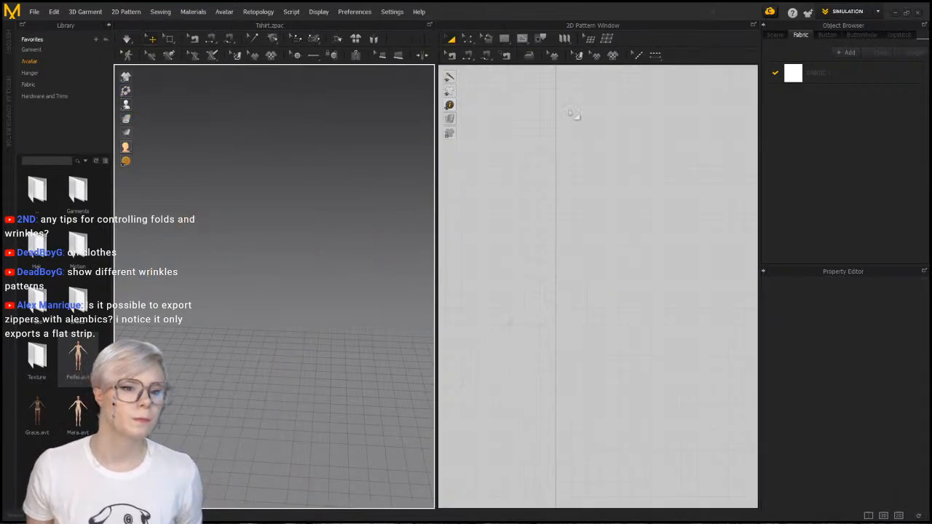
Draw a rectangular pattern about 1293 mm wide and 1089 mm high in the 2D window, and collapse the Library
click(507, 41)
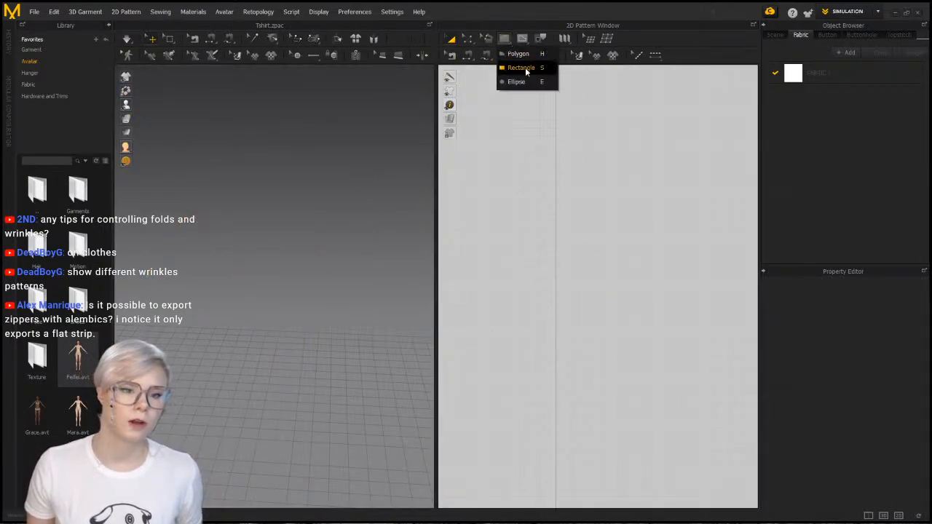
click(525, 67)
drag(540, 136, 712, 343)
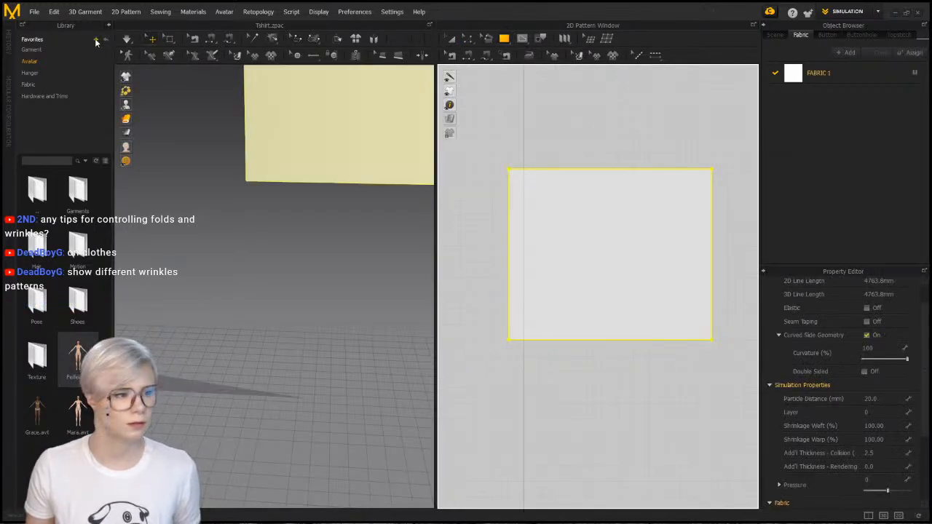
click(111, 25)
Set Gravity to 0 in the Simulation Properties
right_click(119, 203)
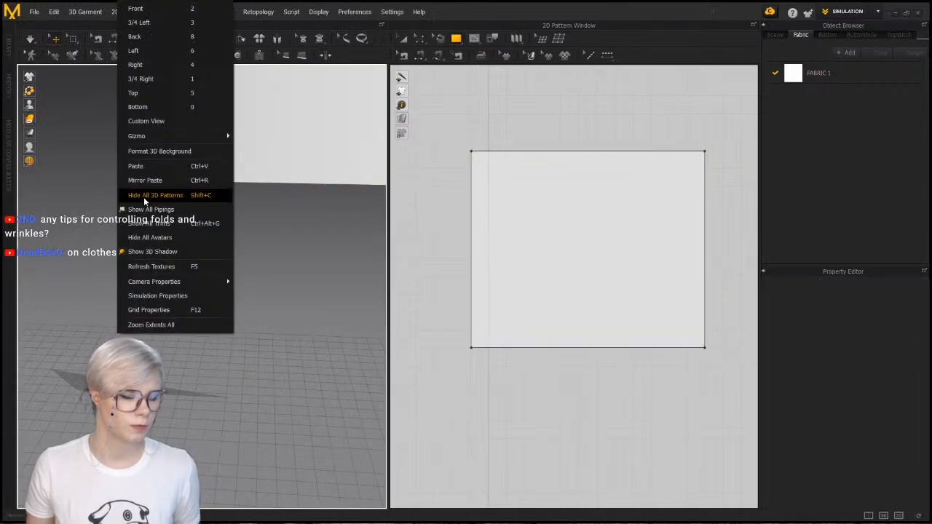
click(178, 295)
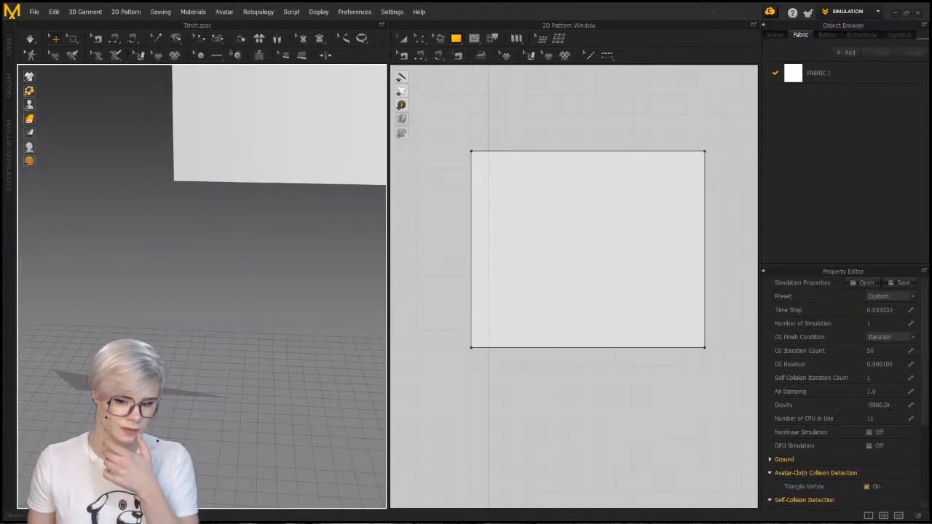
click(890, 405)
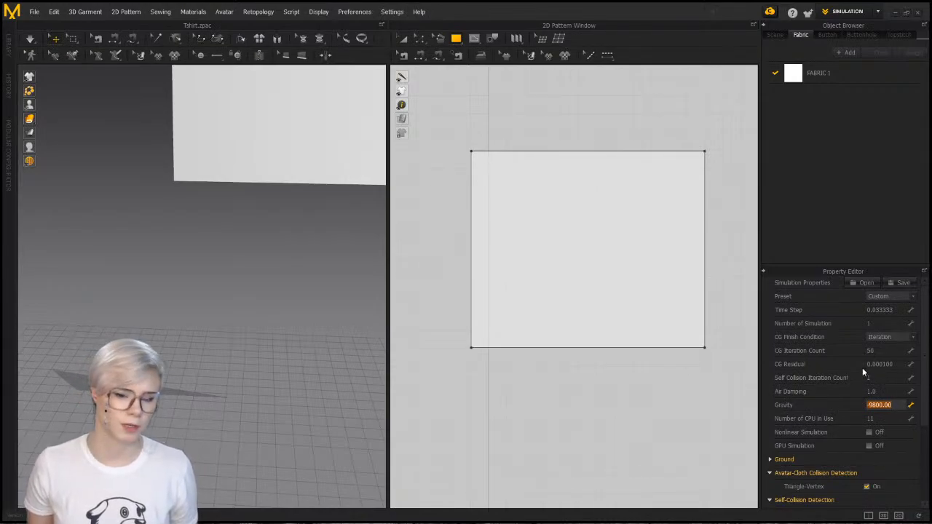
right_click(175, 270)
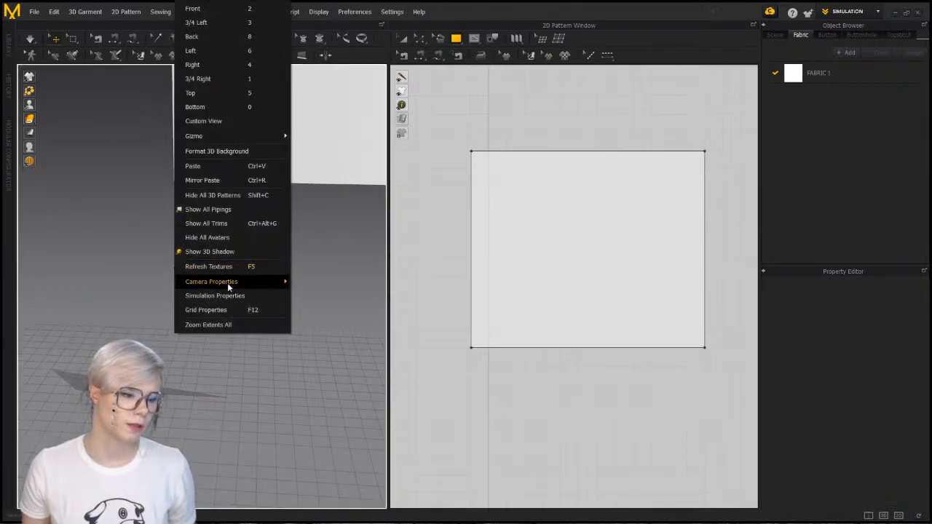
click(222, 296)
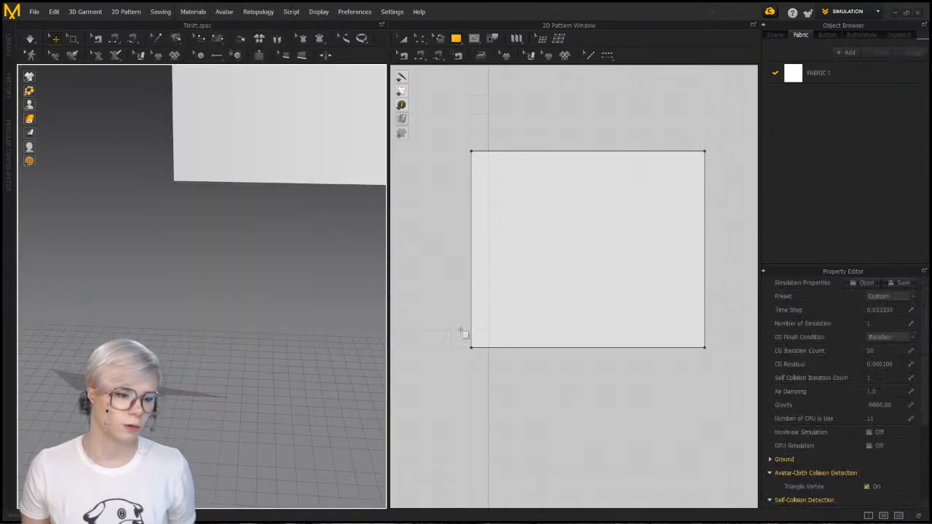
click(885, 404)
text(0)
key(Return)
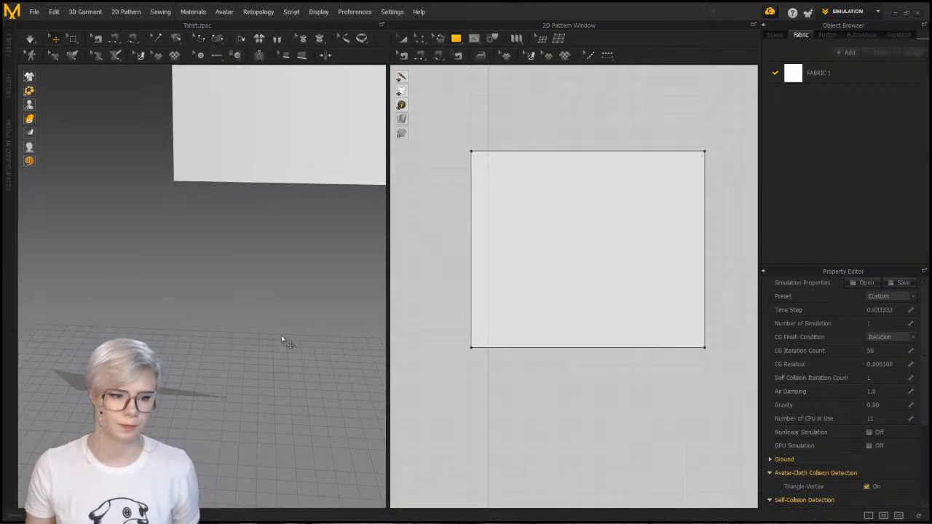
Simulate the rectangular cloth with zero gravity and bring the whole piece into view
key(space)
middle_drag(157, 294, 113, 426)
scroll(113, 426, down, 1)
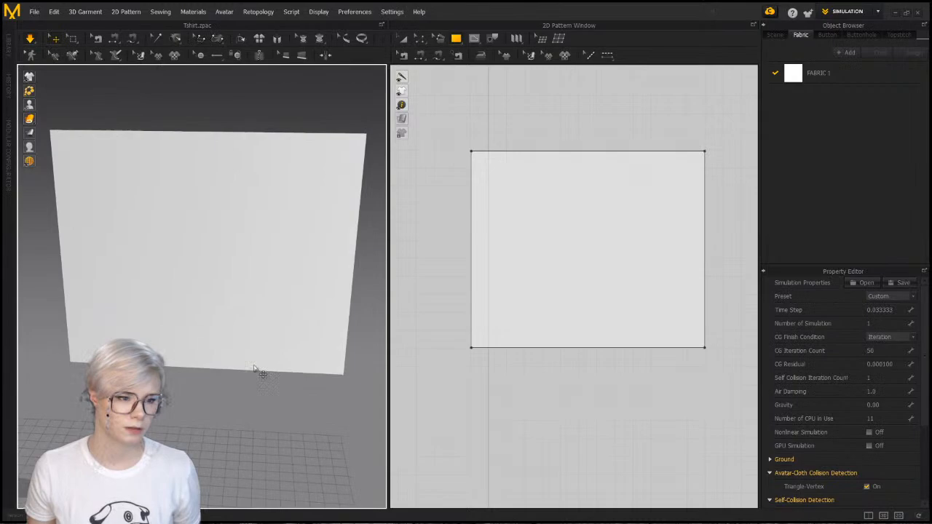
Add 17 evenly spaced vertical internal lines between the rectangle's left and right edges using Offset as Internal Line along Curve
click(420, 40)
click(475, 174)
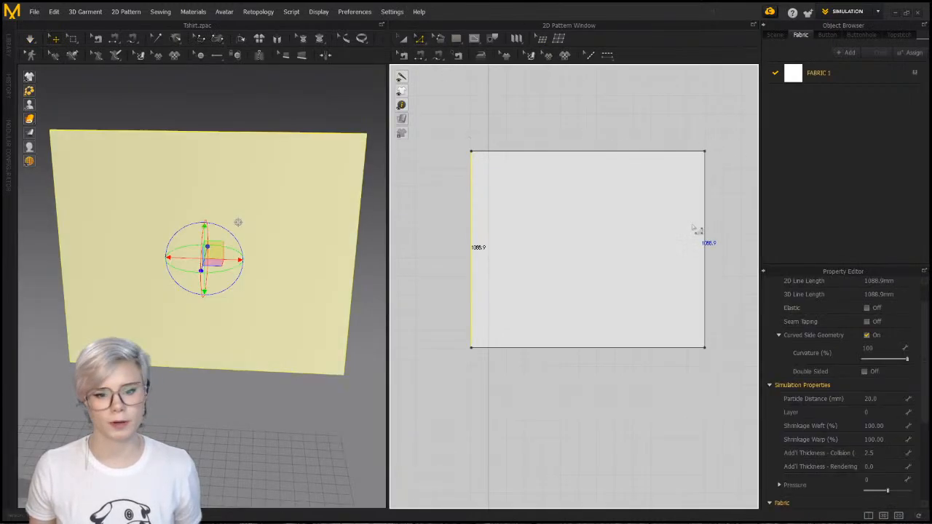
shift+click(705, 218)
right_click(705, 217)
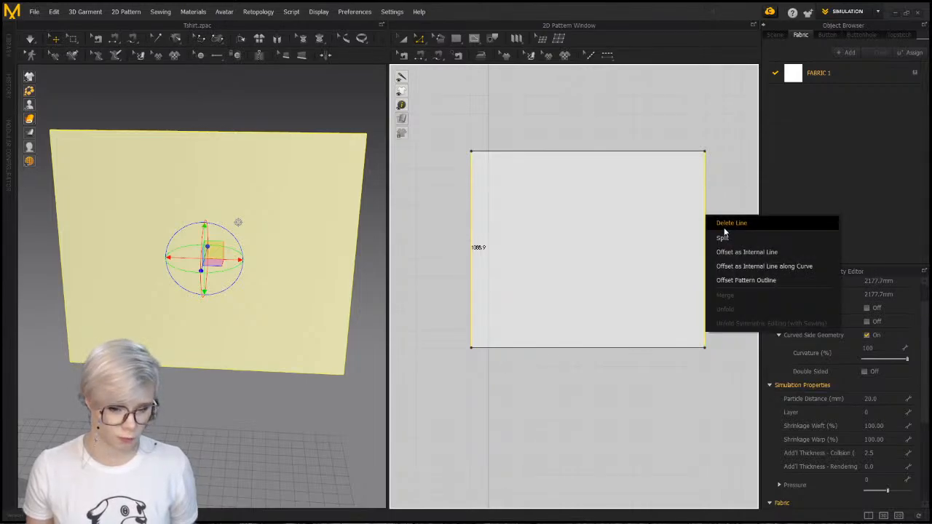
click(742, 266)
drag(506, 172, 353, 139)
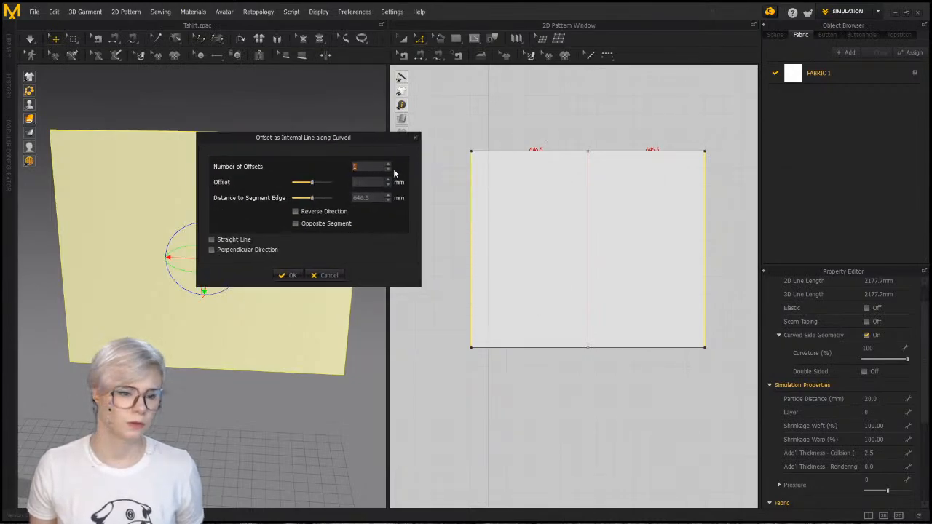
click(389, 164)
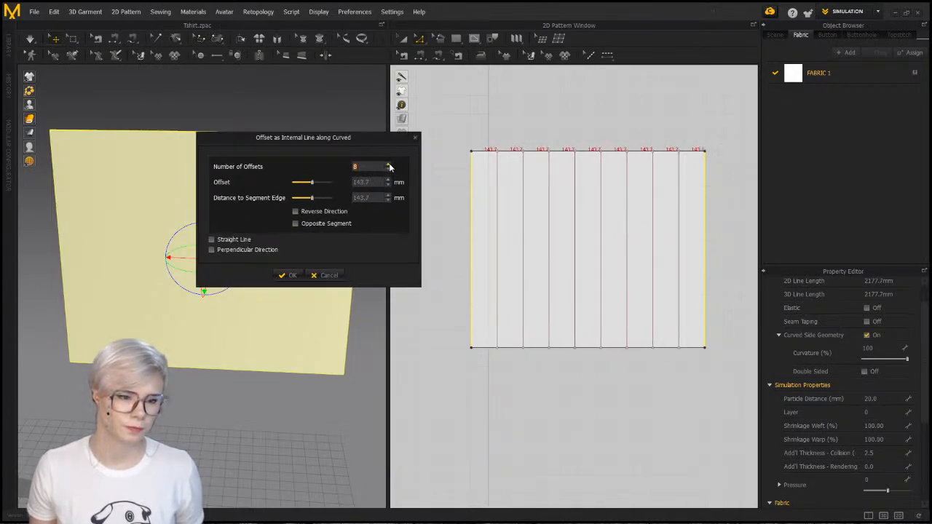
click(389, 164)
click(389, 165)
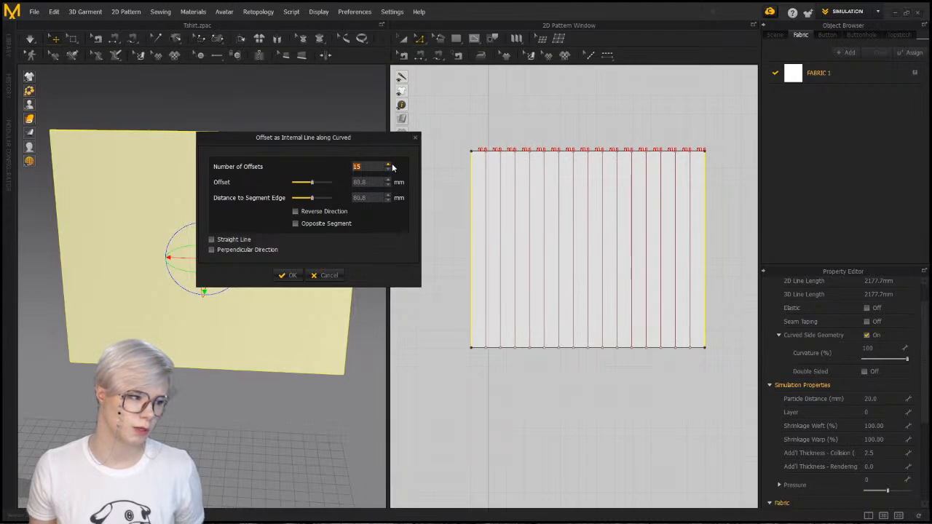
click(389, 165)
click(389, 165)
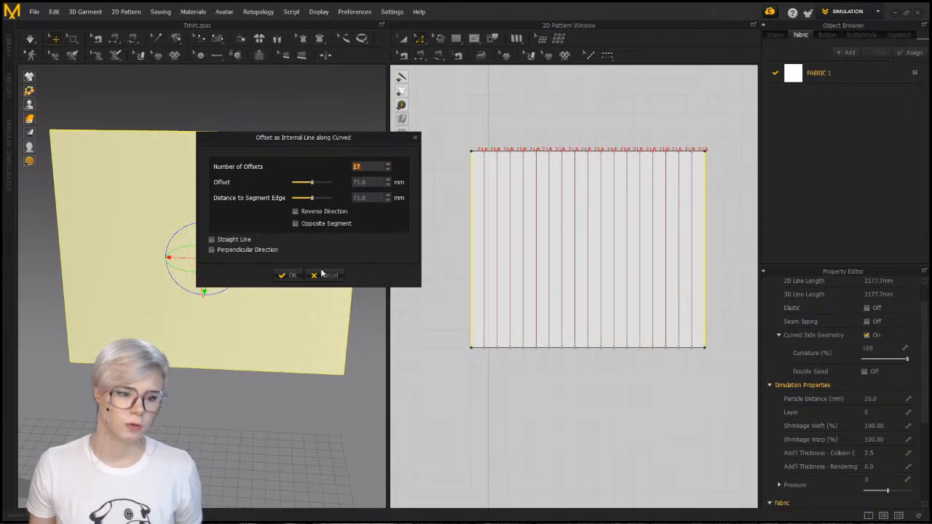
click(290, 275)
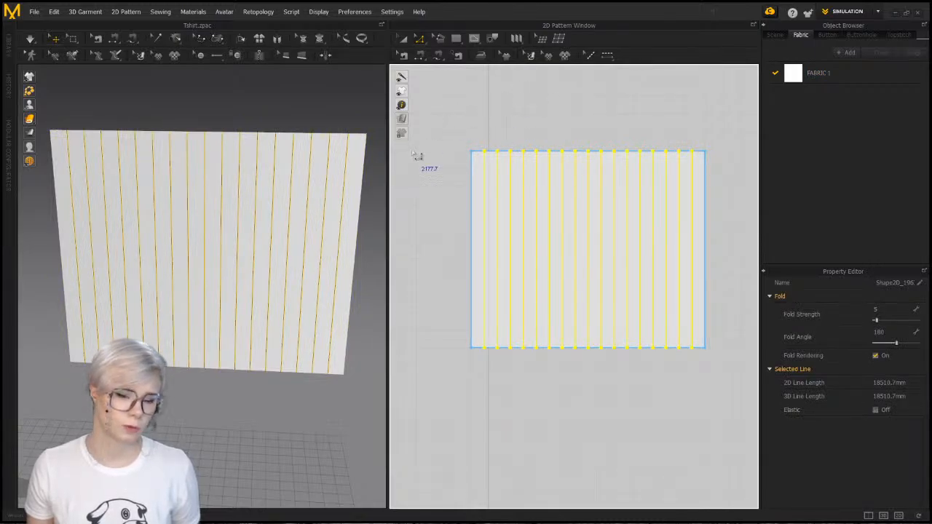
Apply Pleats Fold across the vertical internal lines as Knife Pleats with 3 lines per pleat, outside fold 0 and inside fold 360
click(531, 55)
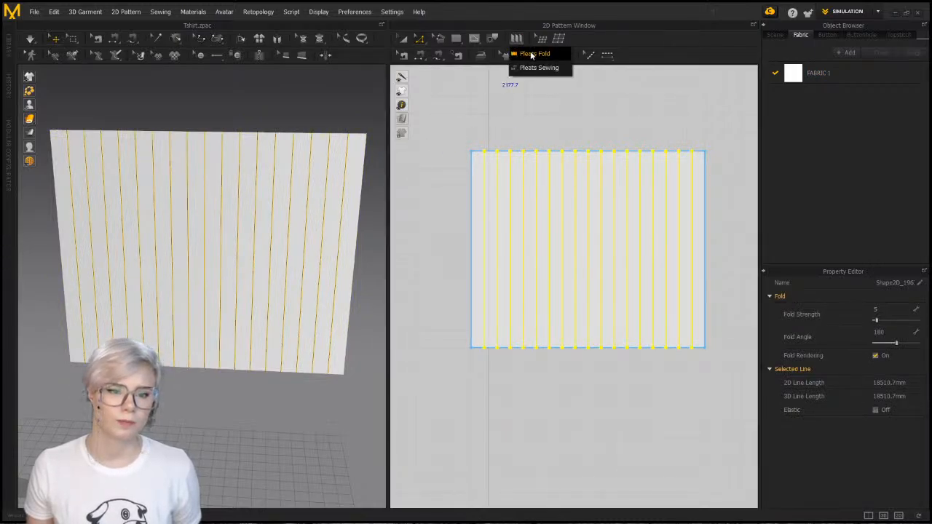
click(531, 55)
double_click(734, 224)
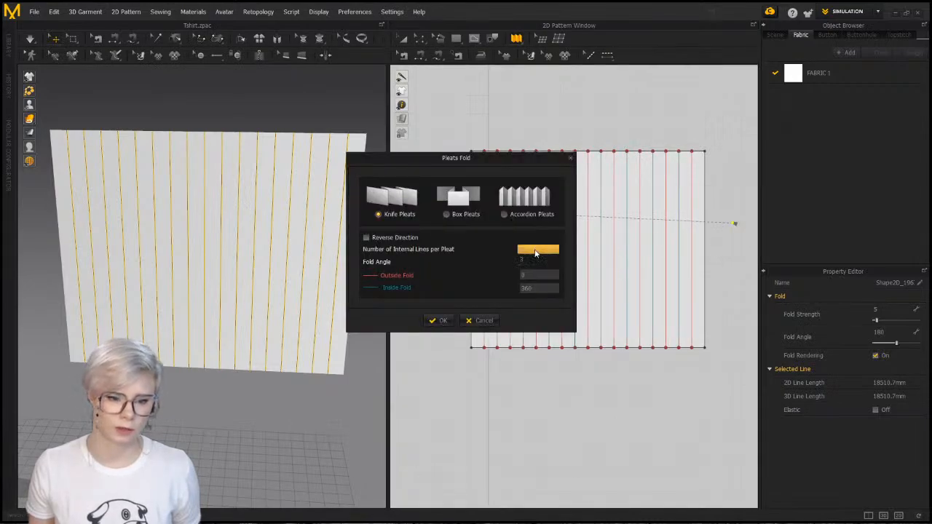
click(439, 320)
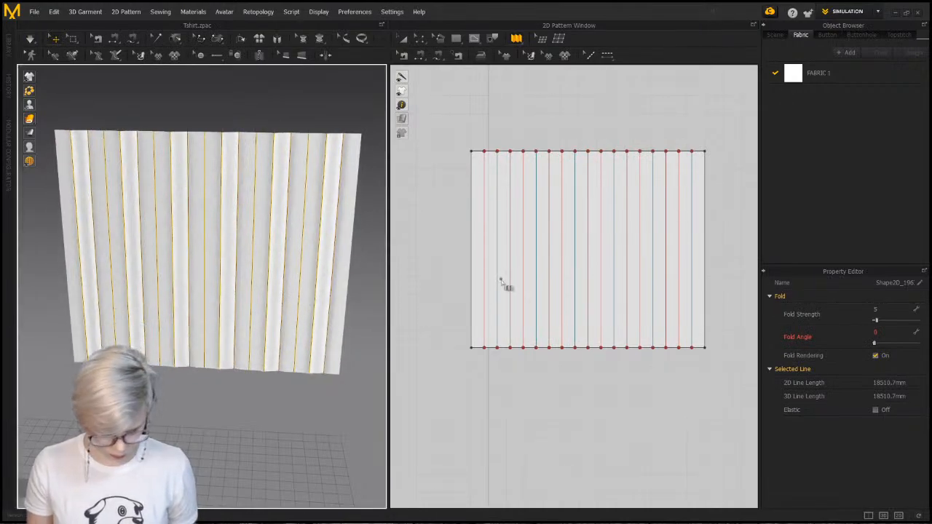
Simulate the rectangular cloth to collapse it into knife pleats and stop the simulation
click(202, 244)
key(space)
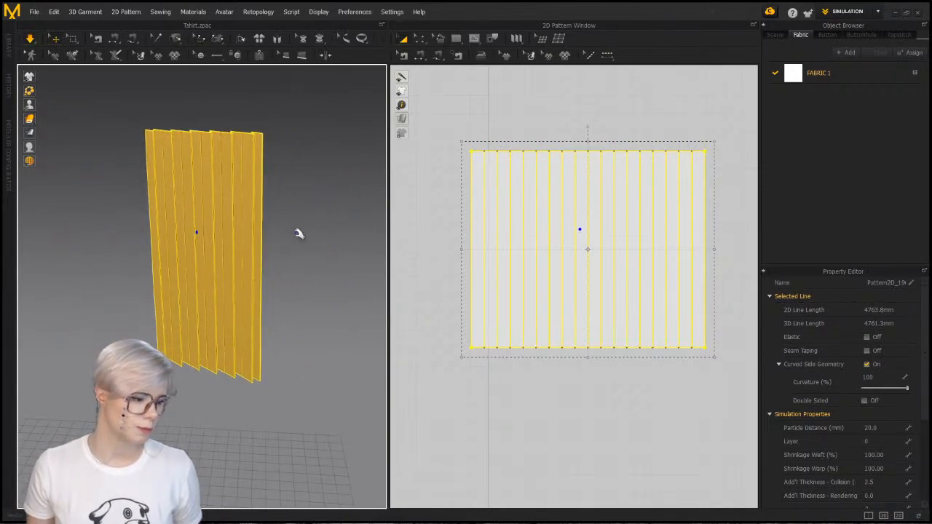
right_drag(318, 231, 304, 260)
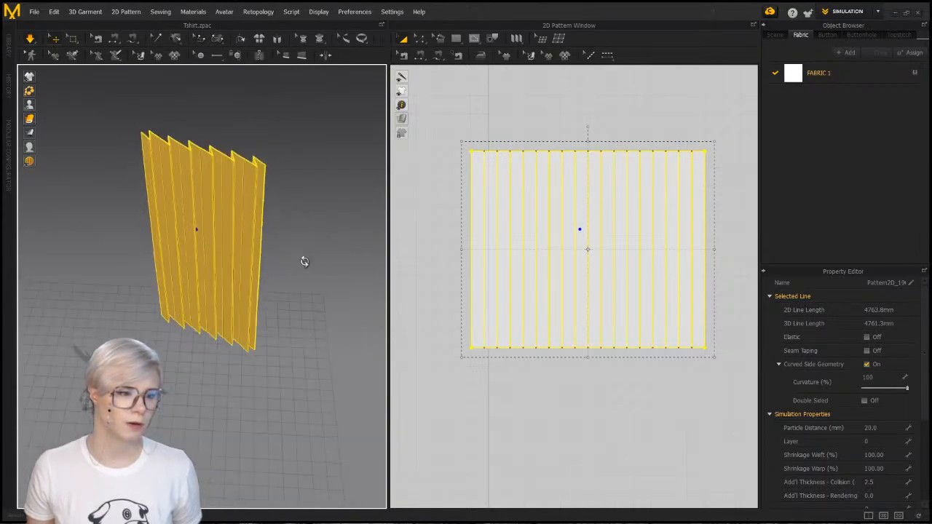
right_drag(325, 200, 262, 179)
click(269, 181)
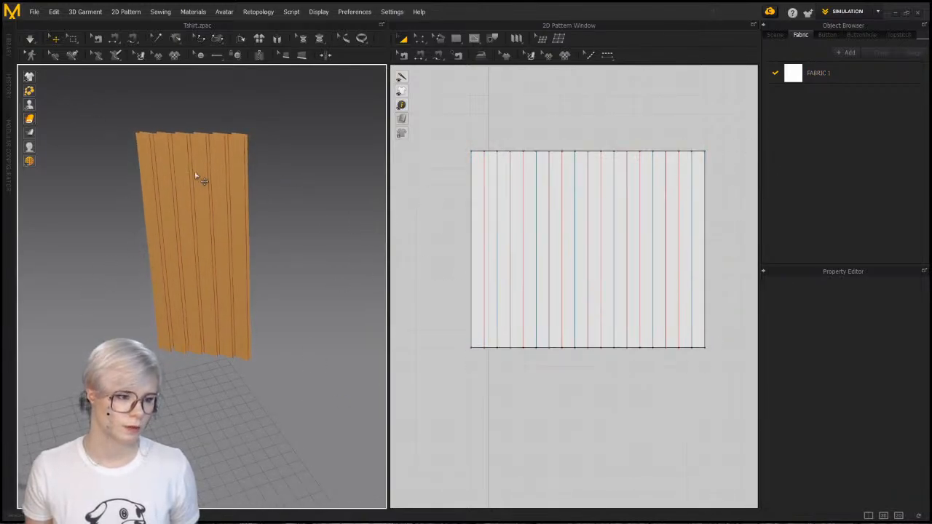
Freeze the pleated cloth and make room beside it in the 3D view
click(178, 161)
right_drag(264, 316, 251, 284)
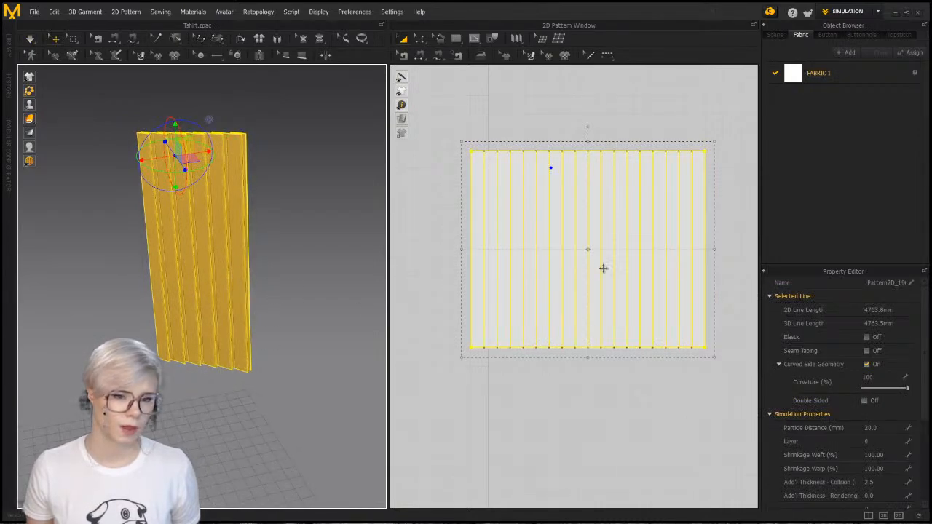
middle_drag(95, 297, 236, 262)
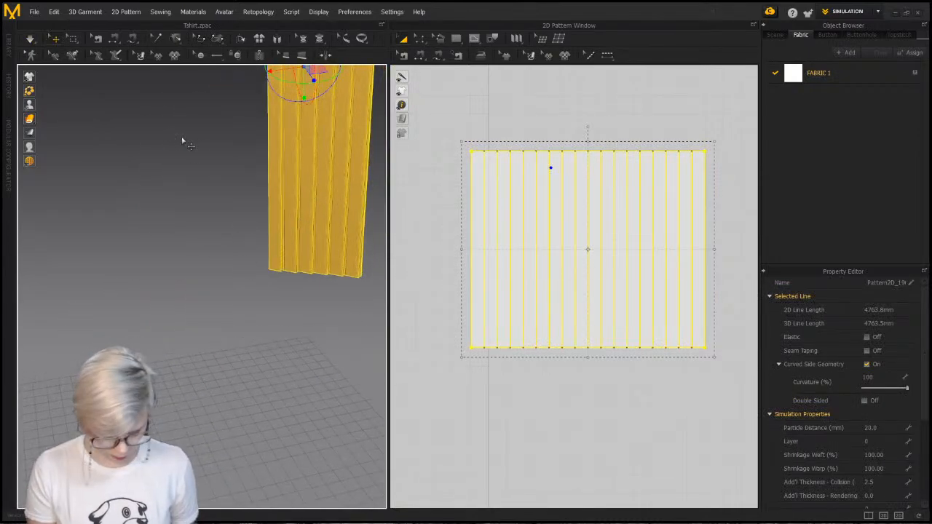
key(ctrl+k)
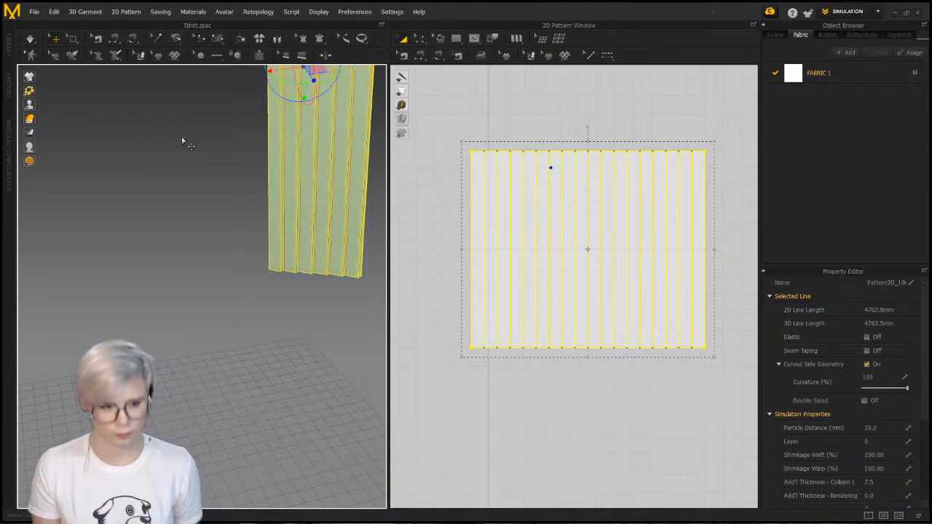
Draw a second rectangular pattern with a perimeter of about 3436 mm below the pleated one and simulate it
click(456, 38)
middle_drag(469, 367, 554, 143)
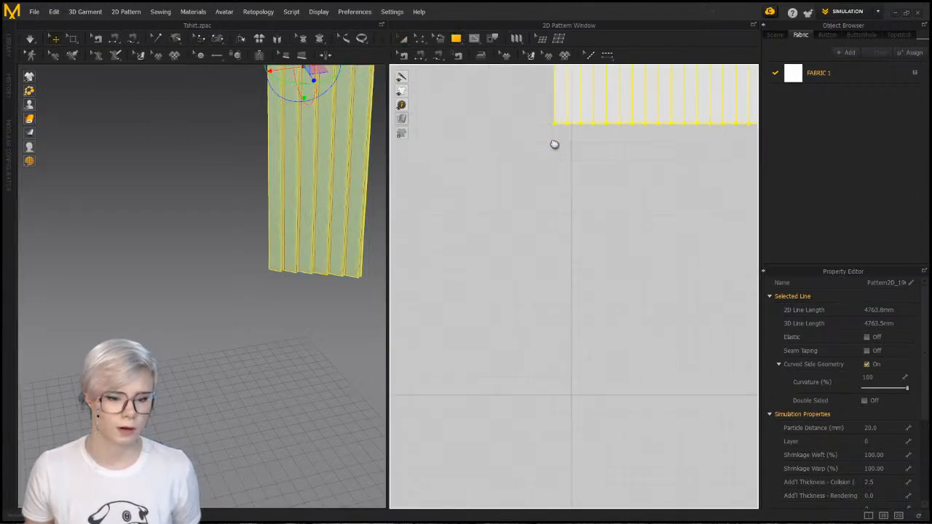
mouse_move(535, 204)
mouse_down()
mouse_move(646, 279)
mouse_move(707, 341)
mouse_up()
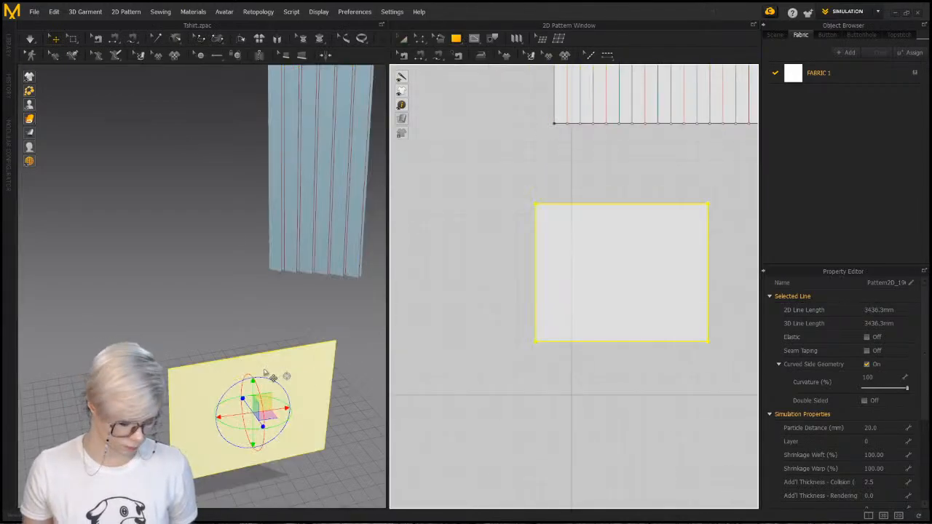
key(space)
click(293, 388)
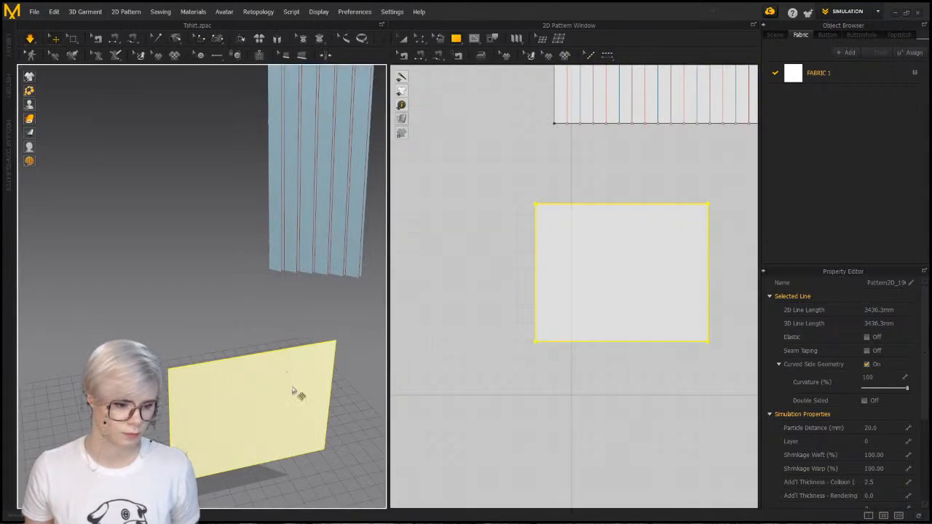
Set Gravity to -9800 in the Simulation Properties
right_click(180, 250)
click(223, 294)
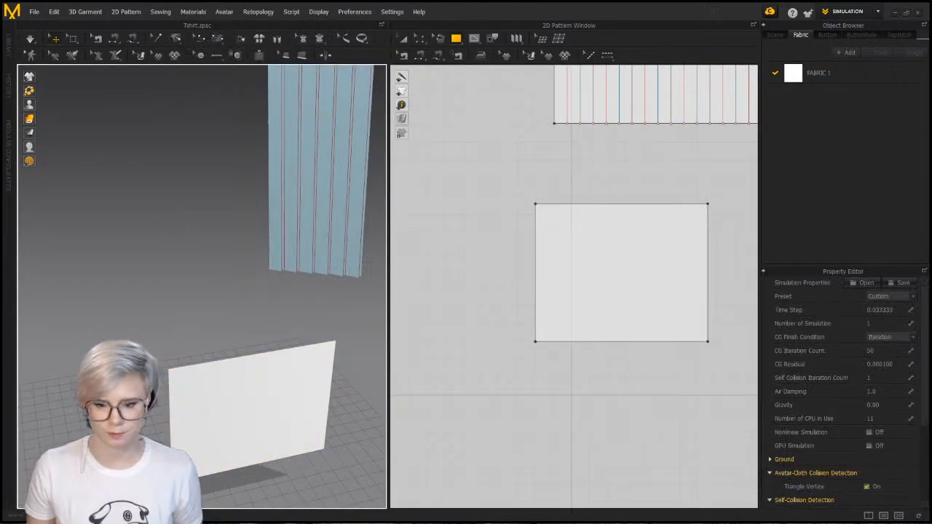
click(874, 405)
text(-9800)
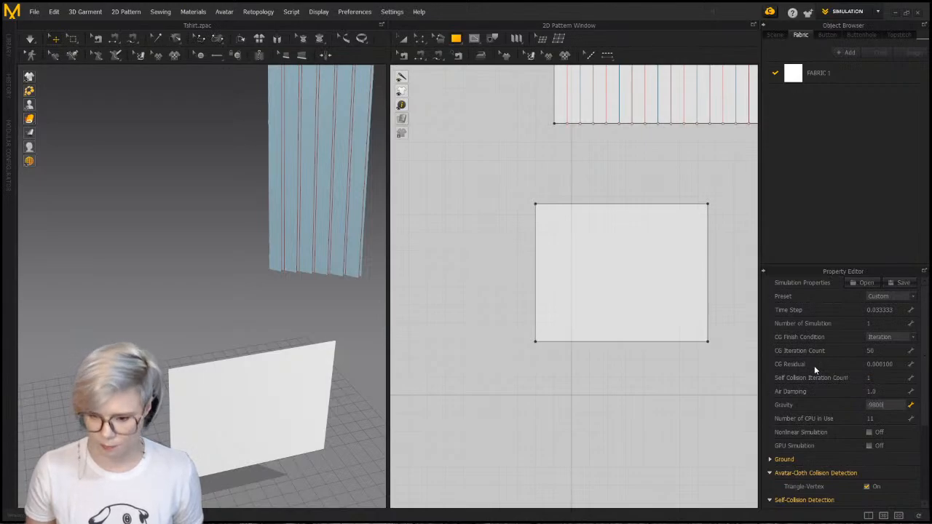
key(Return)
Simulate the second rectangle under gravity and pull the cloth around on the ground into overlapping folds
key(space)
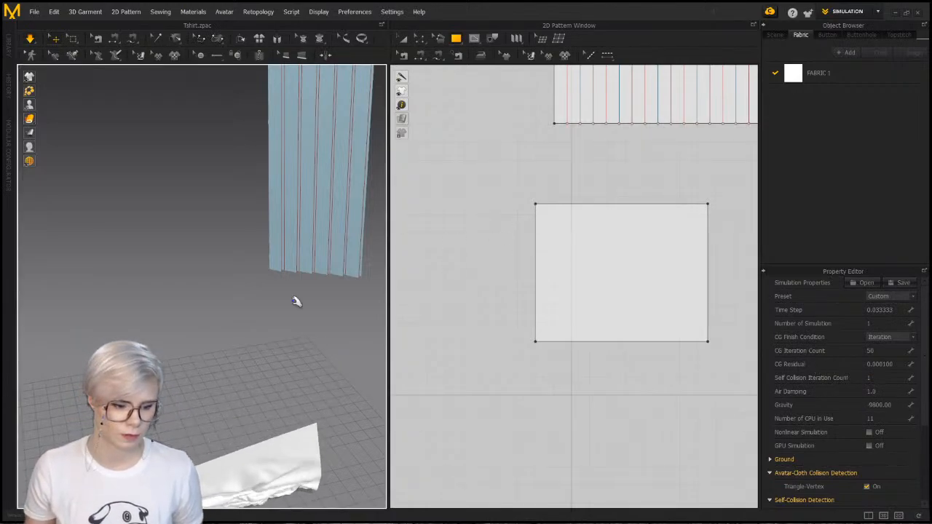
right_drag(237, 308, 264, 368)
drag(263, 368, 395, 378)
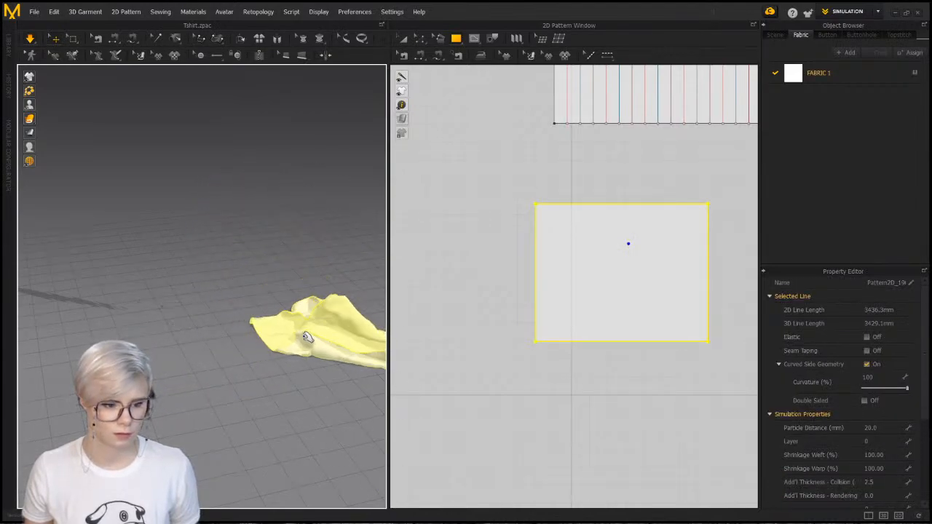
drag(256, 323, 203, 322)
right_drag(298, 350, 293, 361)
scroll(293, 359, up, 3)
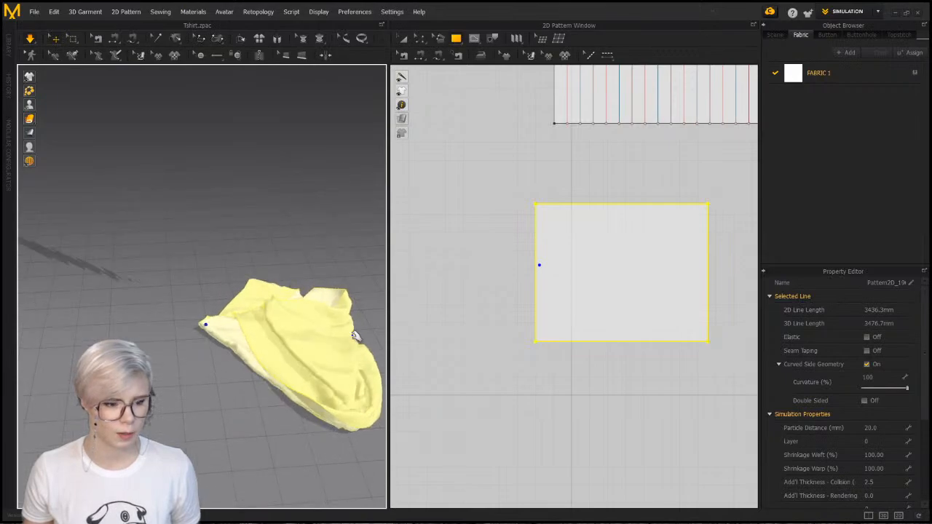
middle_drag(293, 357, 238, 295)
middle_drag(293, 369, 251, 354)
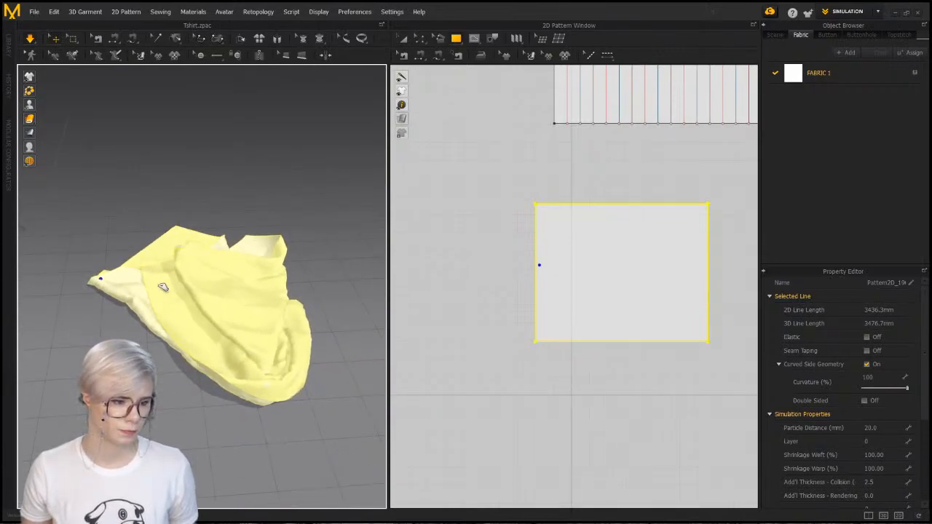
drag(156, 284, 114, 270)
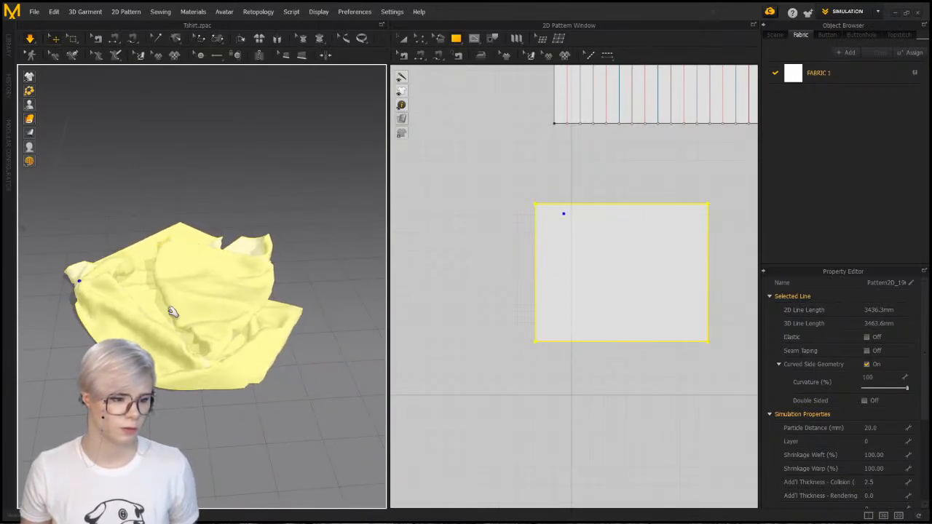
Flip the normals of the crumpled cloth so its front side faces up
click(76, 55)
click(55, 38)
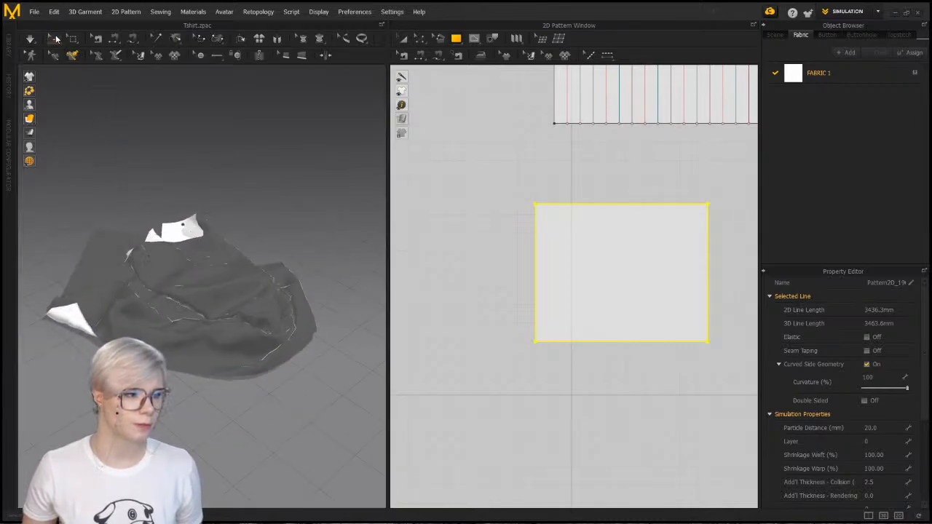
click(159, 298)
right_click(158, 298)
click(215, 194)
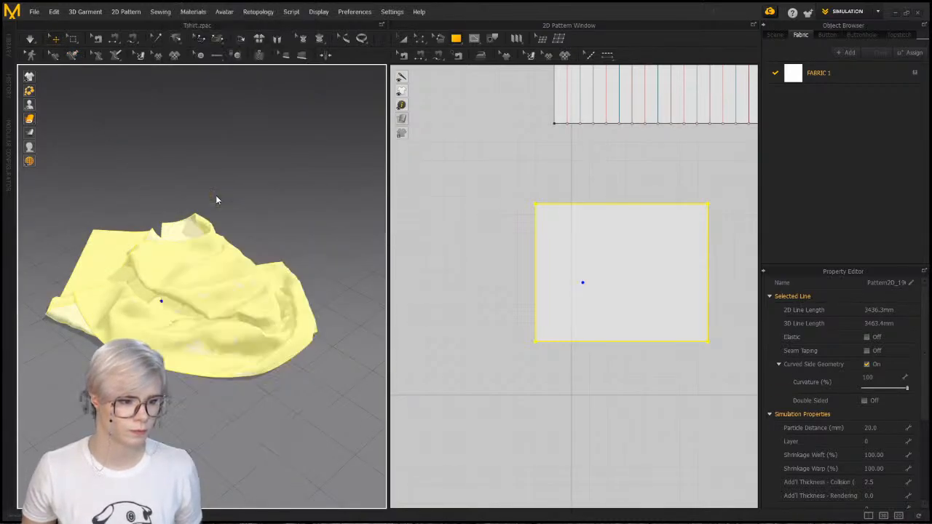
Trace the edge of the main fold with an open 3D Pen line on the garment and convert it to an internal shape
click(73, 56)
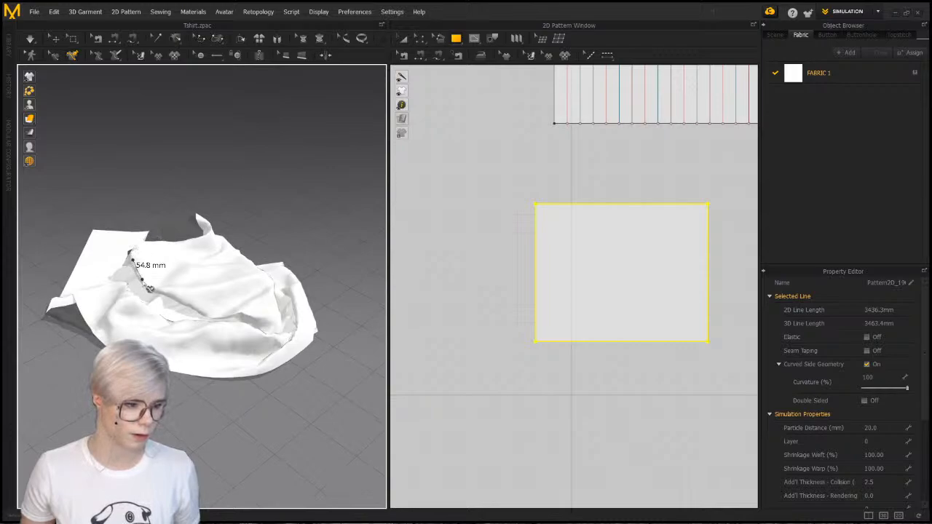
click(143, 282)
click(184, 298)
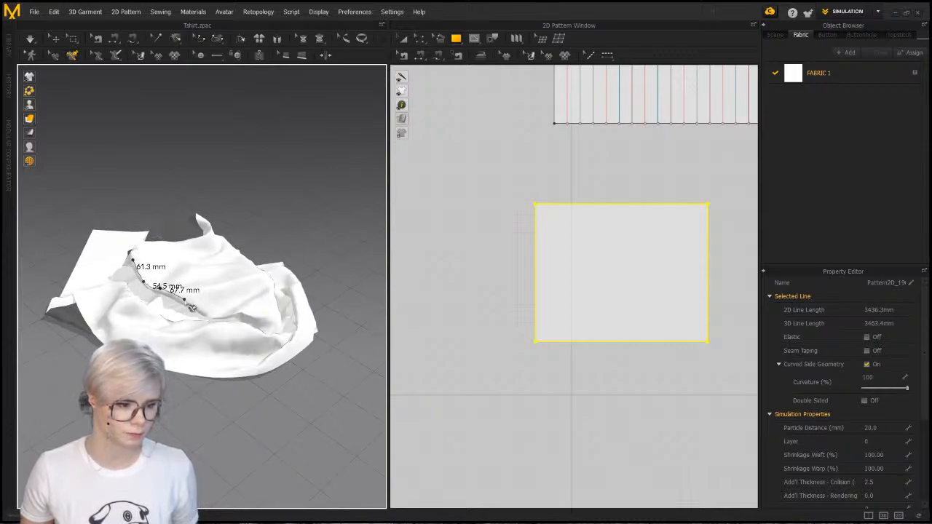
click(204, 312)
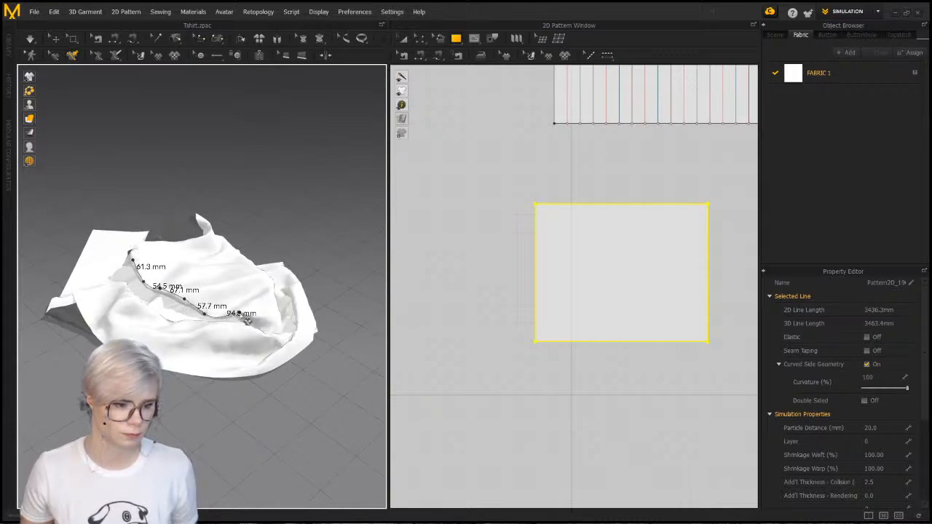
double_click(248, 321)
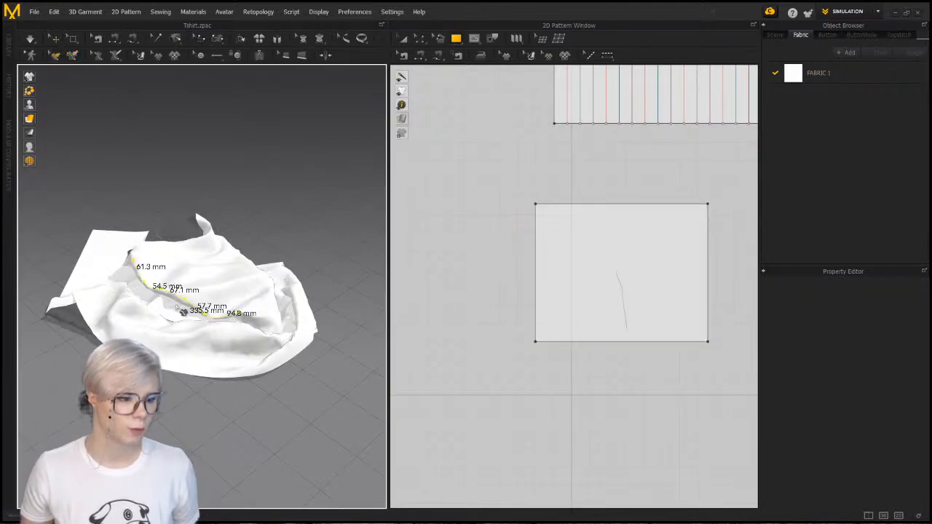
right_click(180, 295)
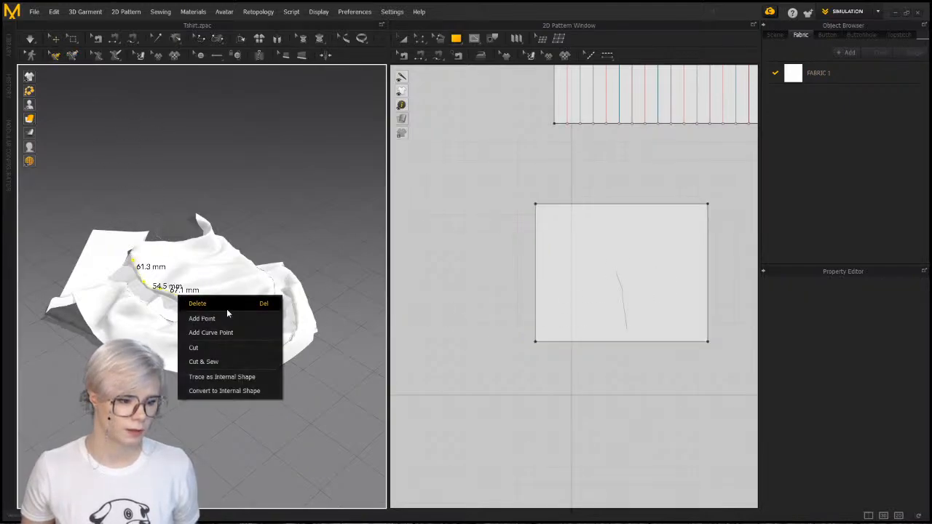
click(228, 391)
Set the traced internal line's Fold Angle to 360, discarding the accidental new rectangle
scroll(729, 325, up, 2)
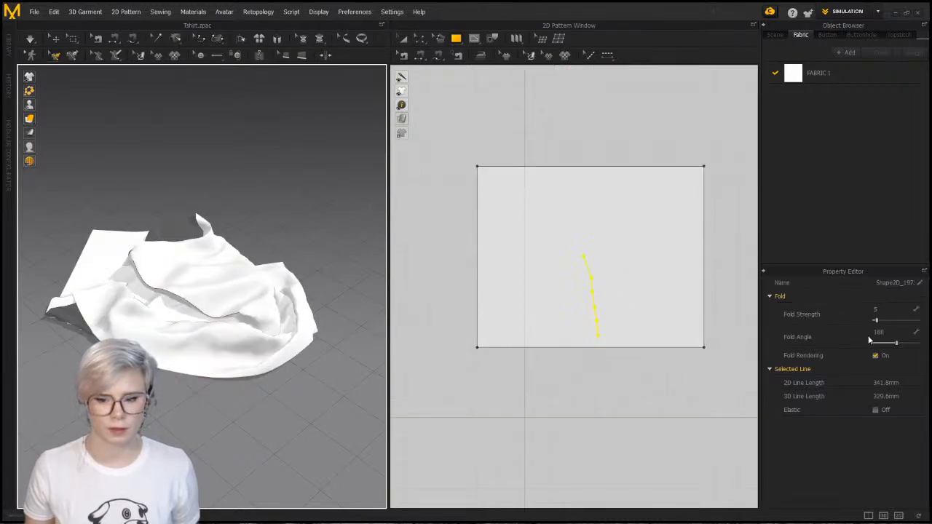
drag(898, 347, 918, 343)
click(398, 418)
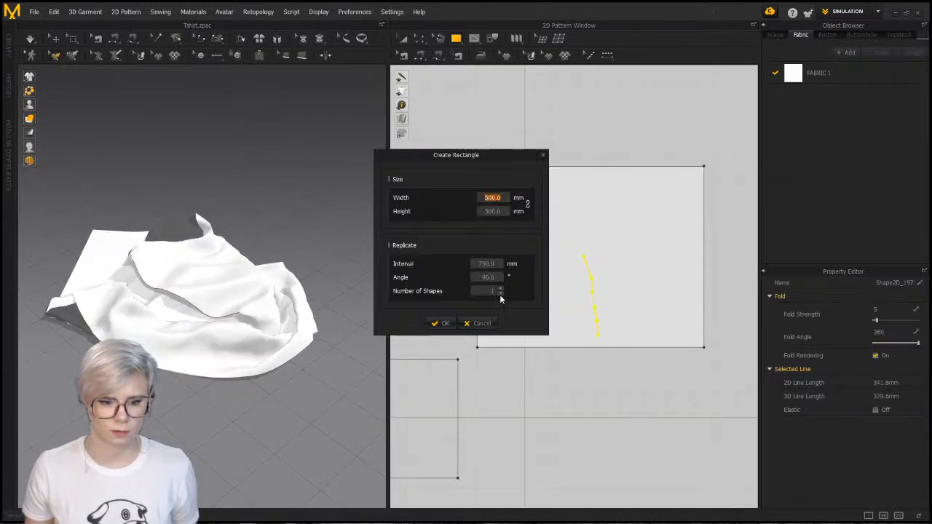
click(488, 326)
click(404, 39)
click(544, 99)
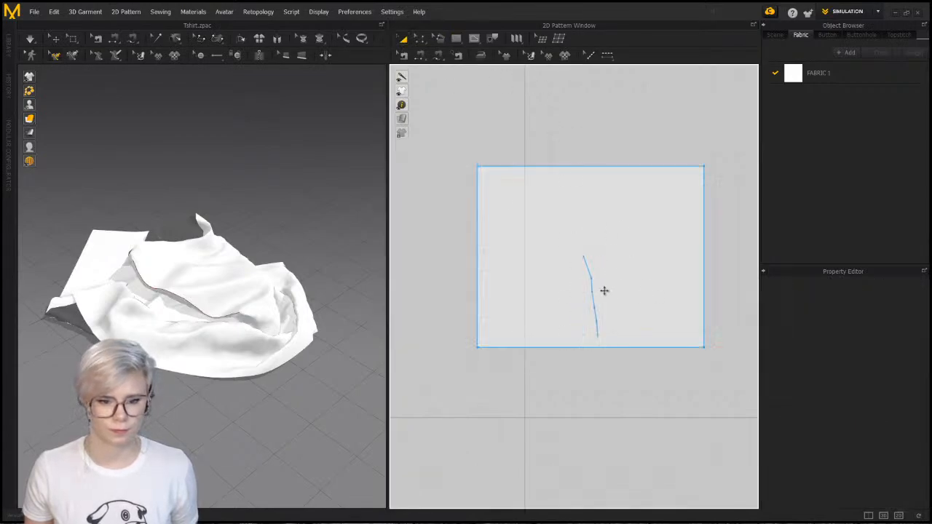
click(594, 283)
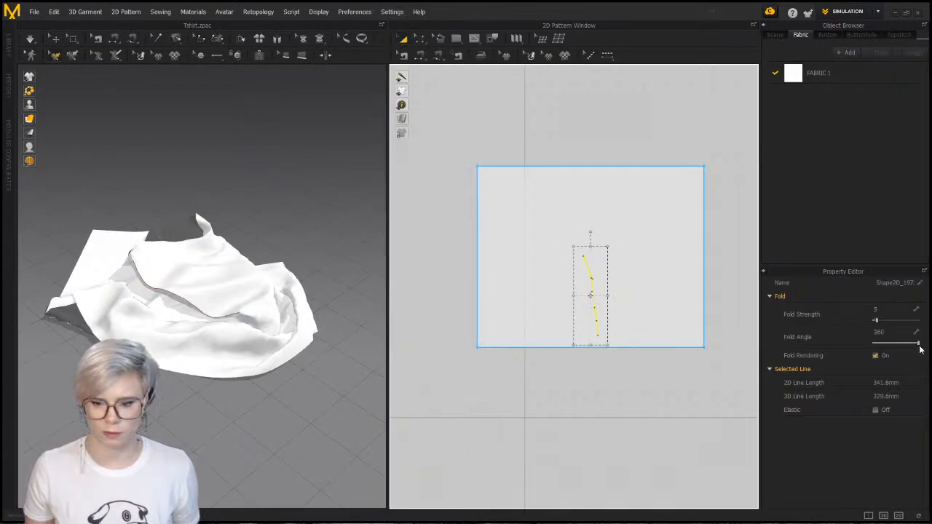
click(605, 413)
Simulate the cloth with the new fold angle and examine the crease up close in 3D
key(space)
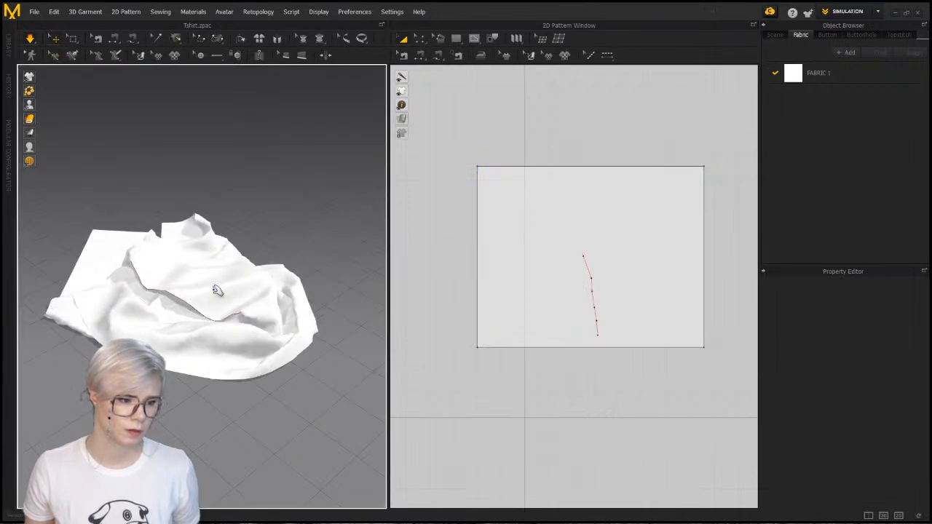
key(space)
right_drag(236, 312, 198, 328)
middle_drag(197, 329, 177, 269)
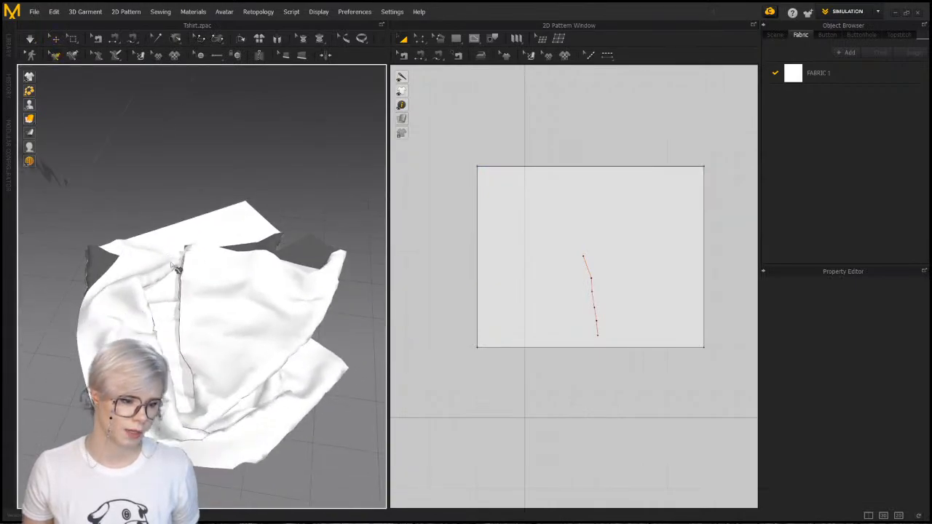
key(space)
right_drag(186, 271, 165, 274)
scroll(251, 320, up, 4)
middle_drag(165, 274, 265, 190)
right_drag(265, 189, 235, 233)
click(225, 245)
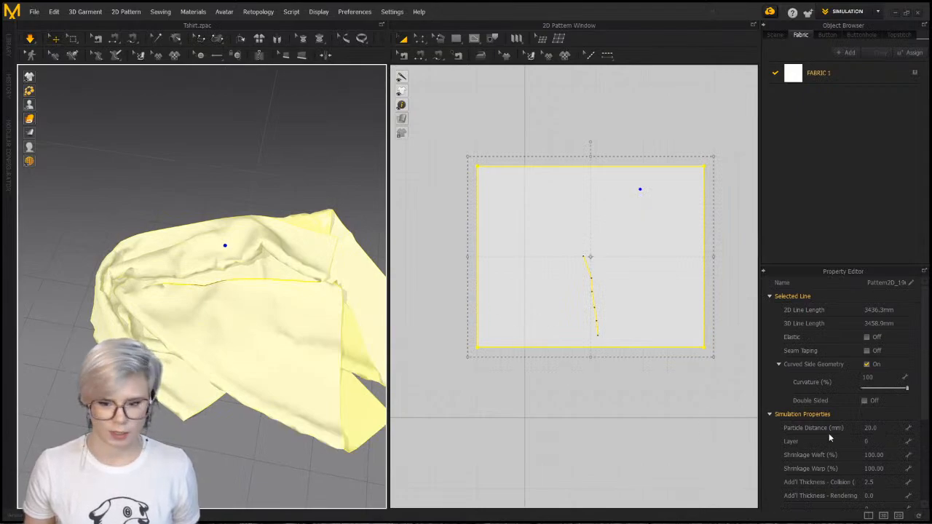
click(167, 175)
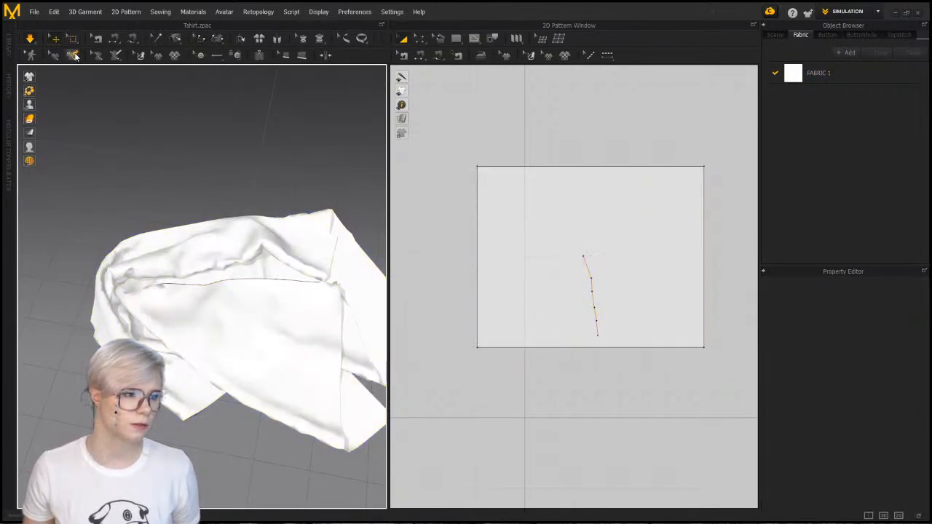
Trace the ridge of the fold above the first crease with an open 3D Pen line about 435 mm long on the cloth
click(73, 56)
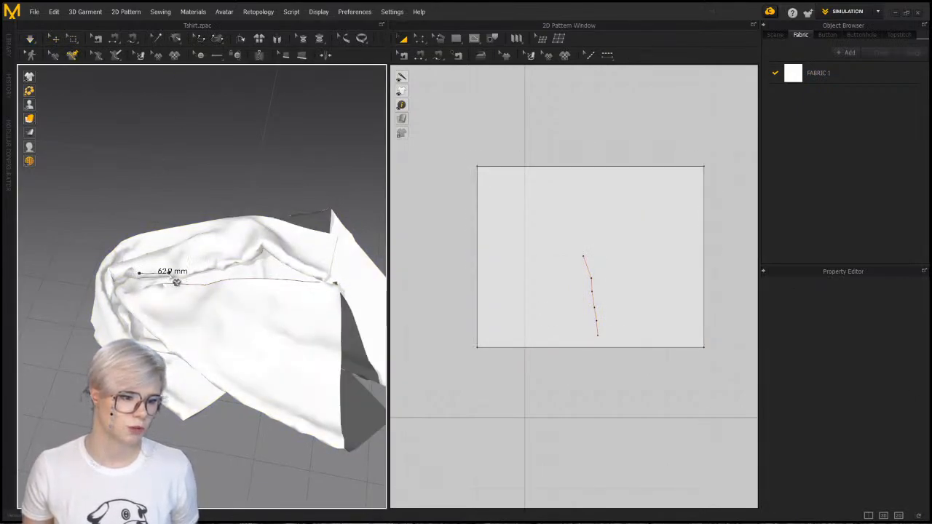
click(197, 272)
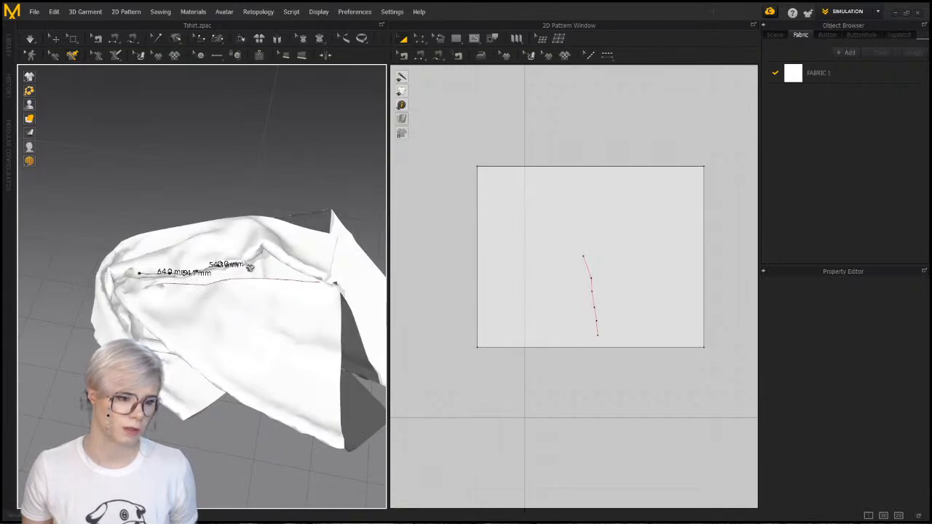
click(250, 267)
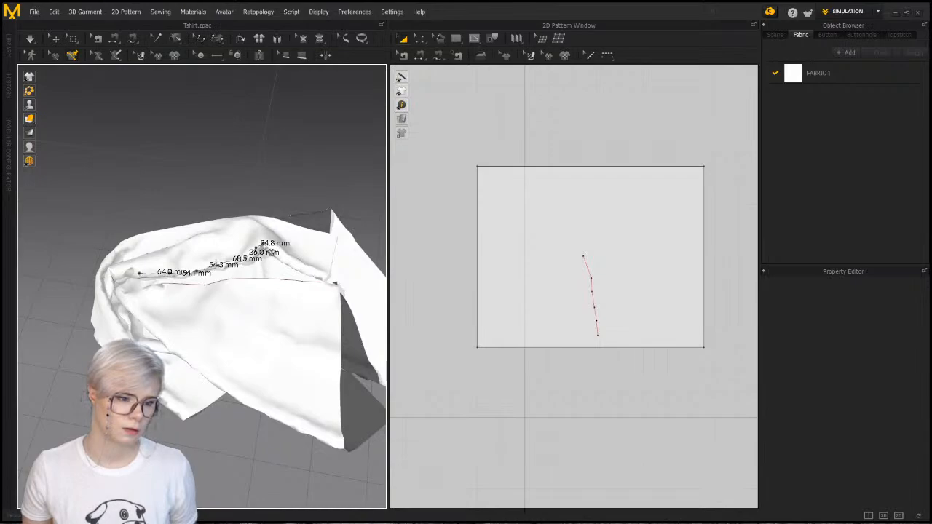
ctrl+click(277, 254)
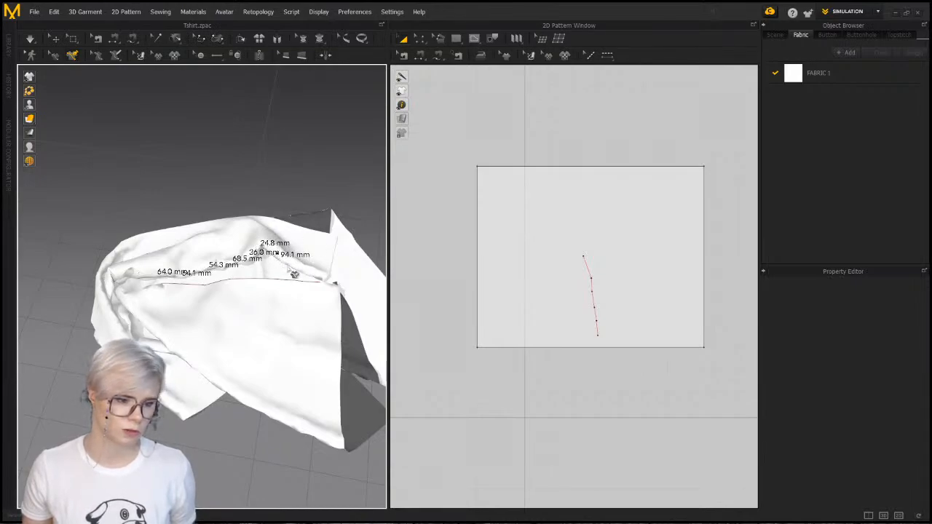
ctrl+click(290, 264)
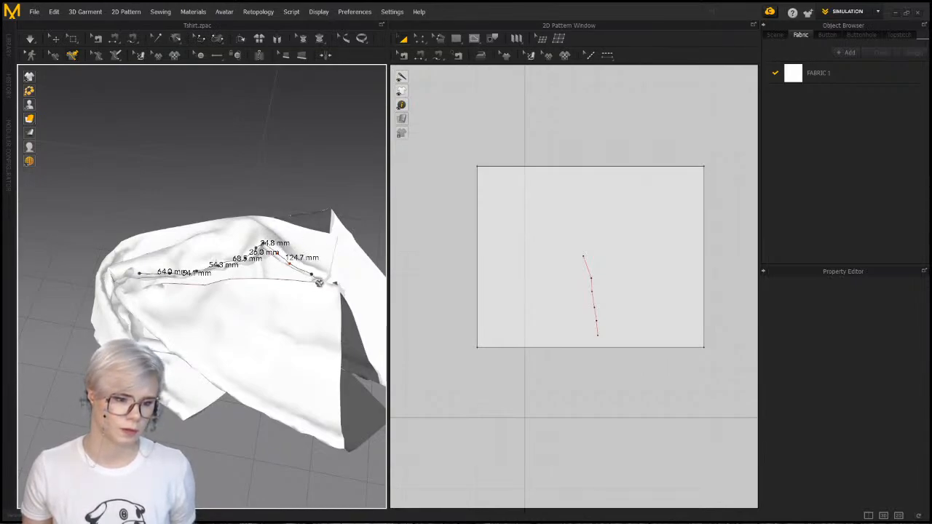
double_click(318, 281)
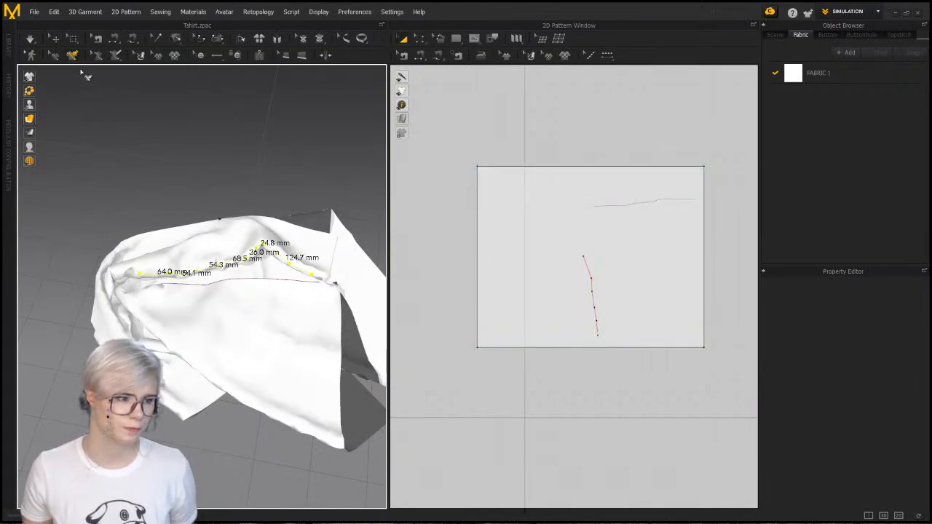
Convert the second traced line to an internal shape and set its Fold Angle to 0
click(54, 55)
right_click(264, 242)
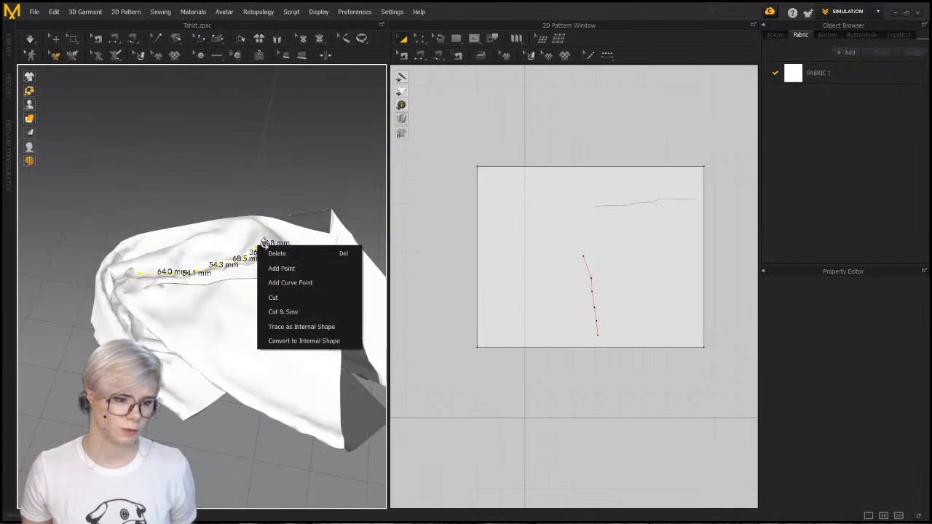
click(321, 341)
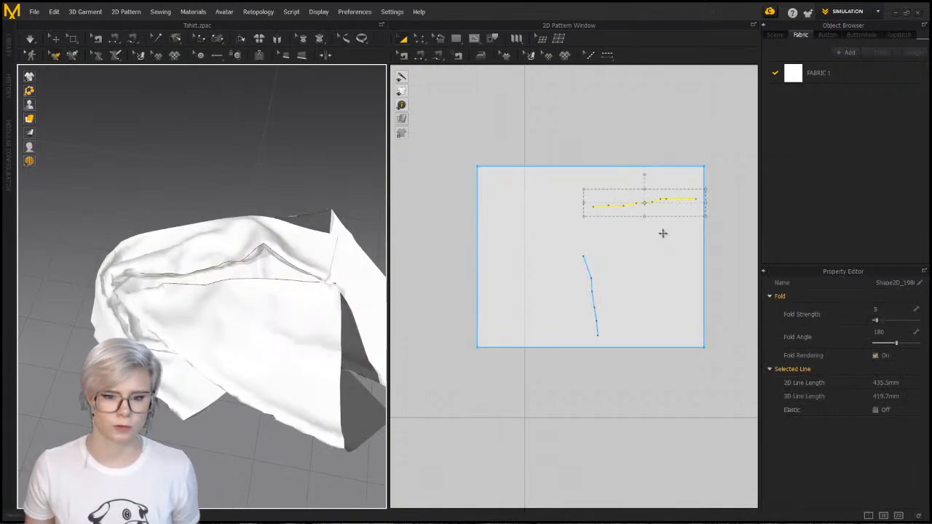
drag(898, 347, 858, 346)
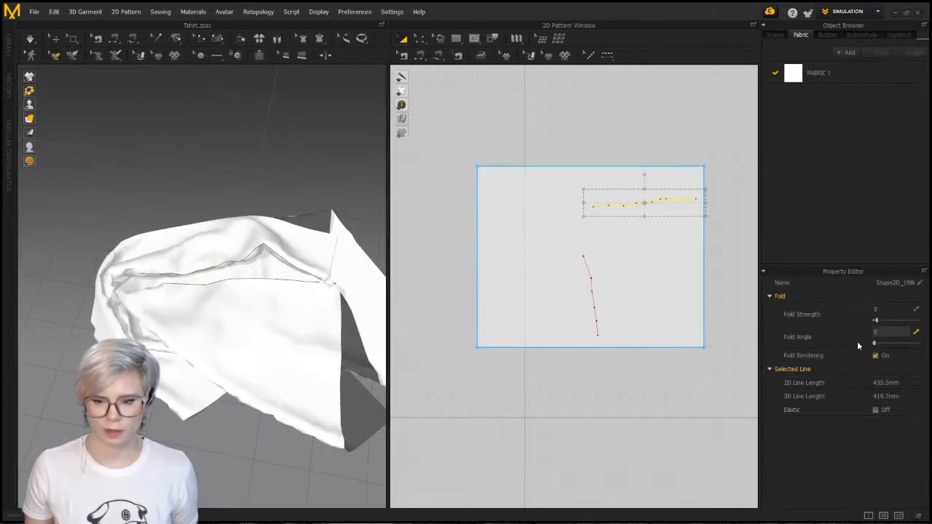
Simulate the cloth with both fold lines and examine the two opposing creases from several sides in 3D
key(space)
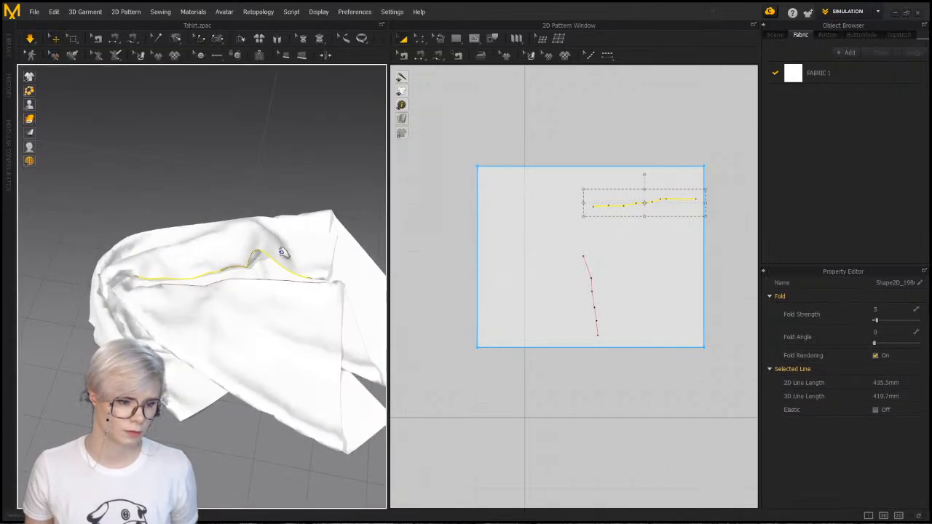
right_drag(251, 256, 188, 254)
middle_drag(188, 254, 266, 372)
click(245, 499)
right_drag(243, 398, 313, 430)
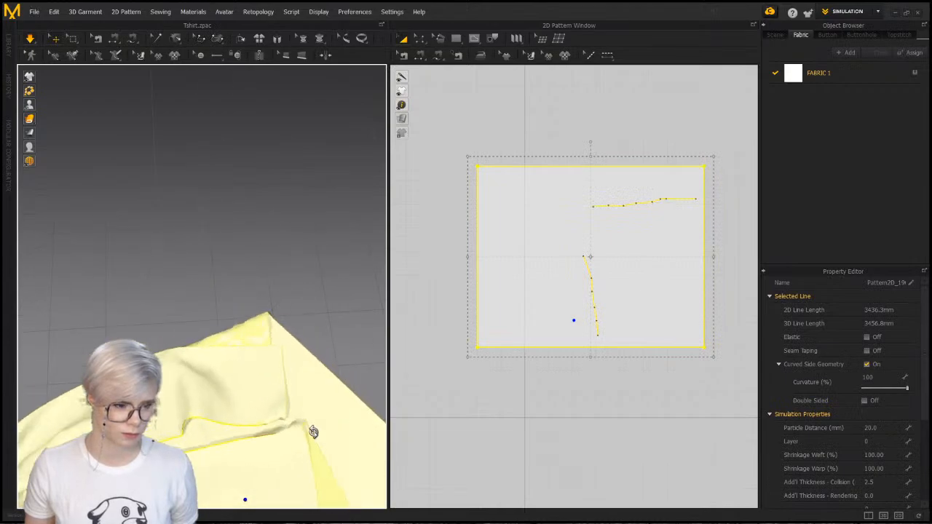
middle_drag(313, 431, 346, 241)
right_drag(346, 241, 183, 331)
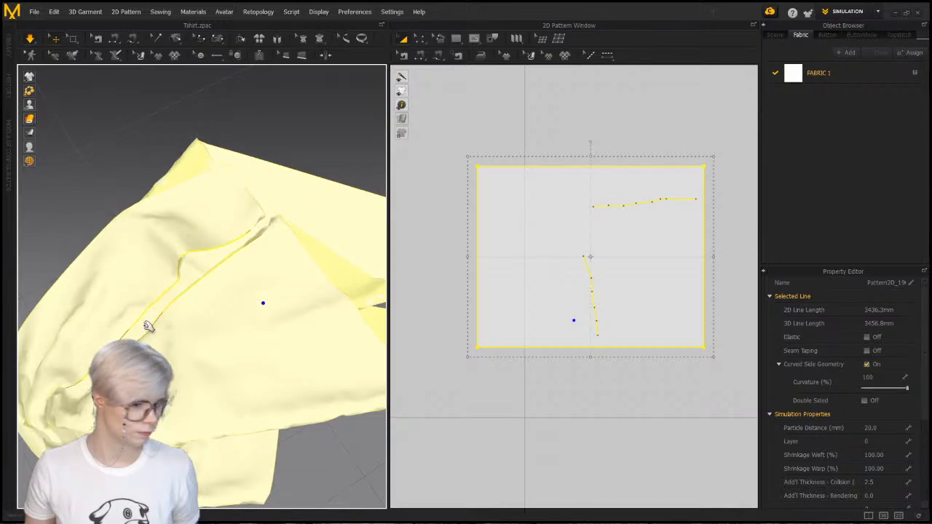
click(109, 153)
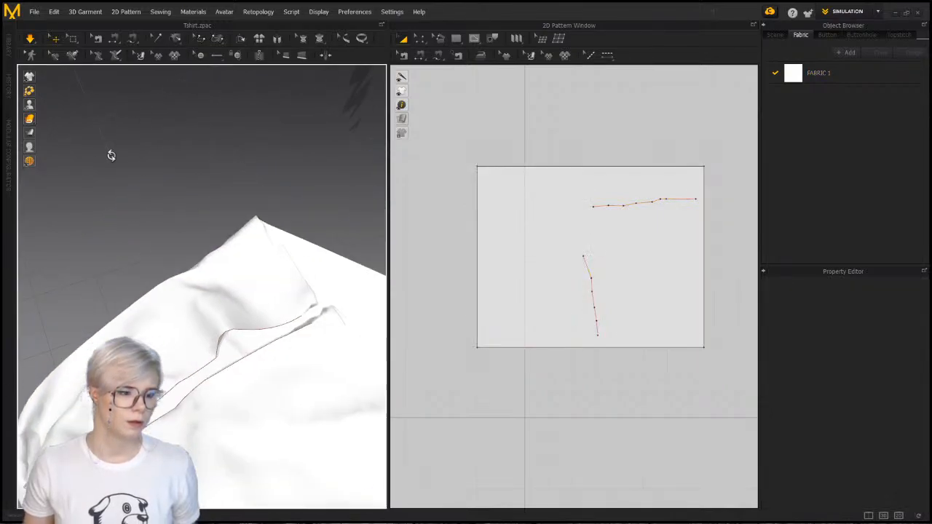
right_drag(157, 152, 180, 248)
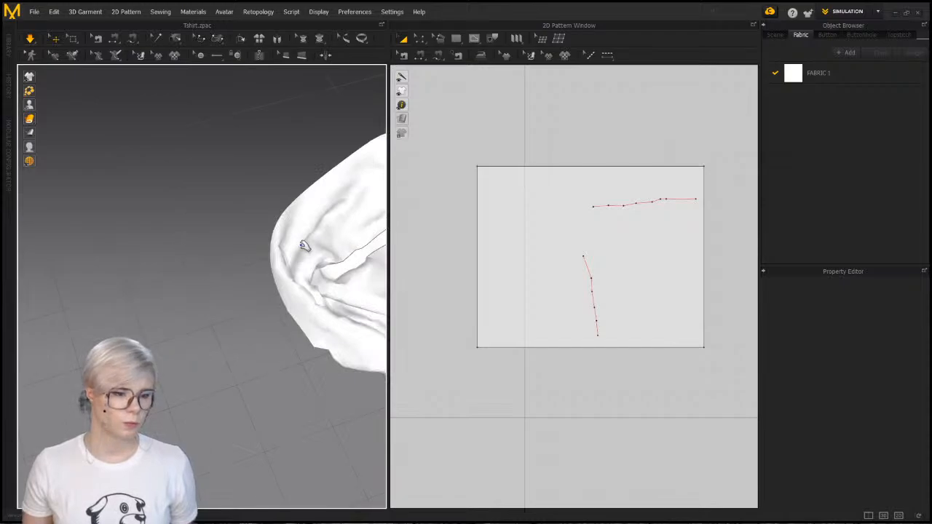
drag(302, 245, 115, 211)
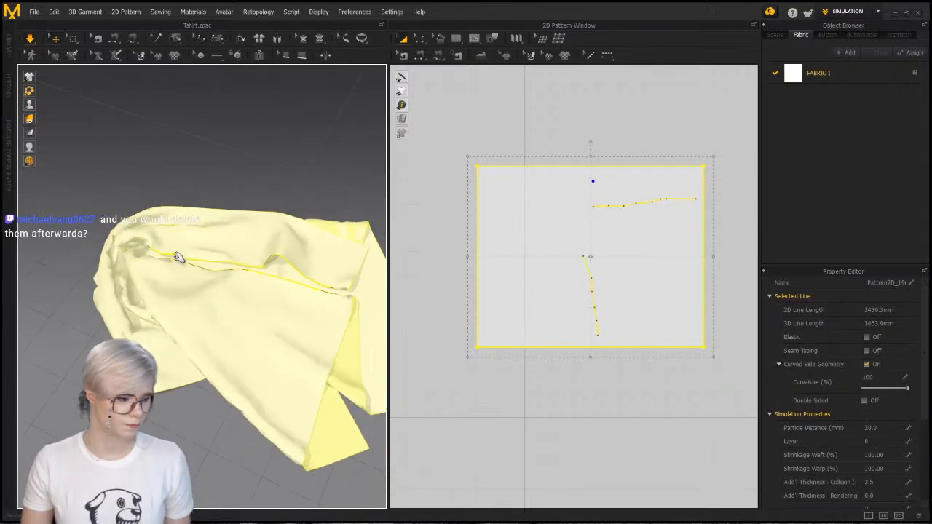
click(345, 176)
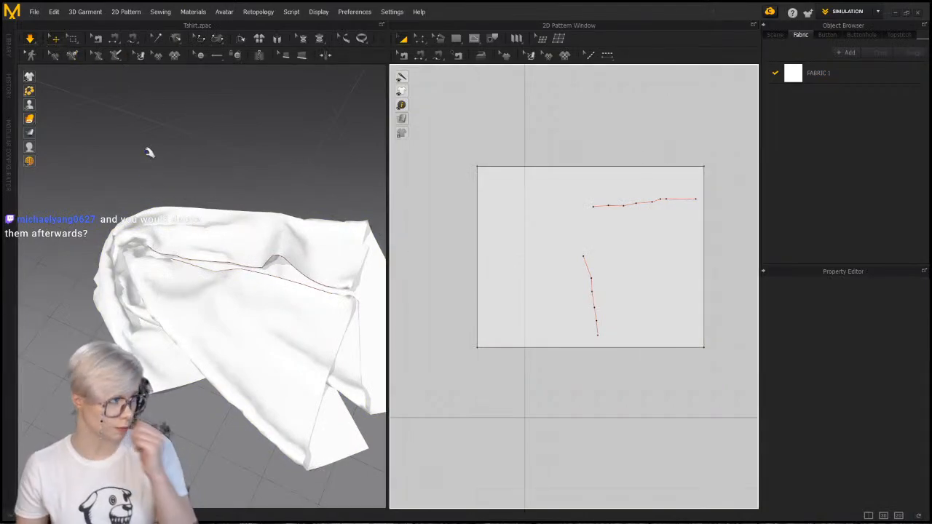
Pause the simulation, turn off Fold Rendering for the second traced internal line, and resume simulating
key(space)
click(51, 40)
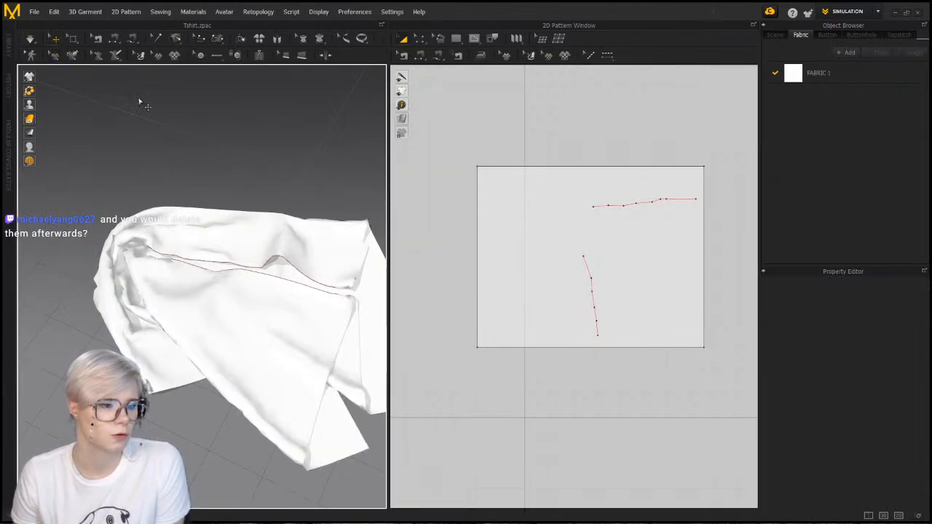
click(609, 207)
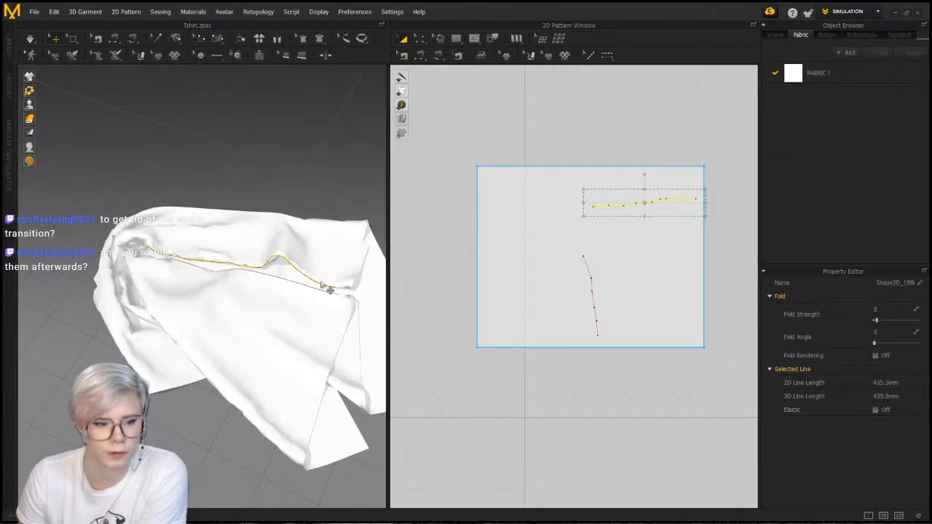
click(271, 198)
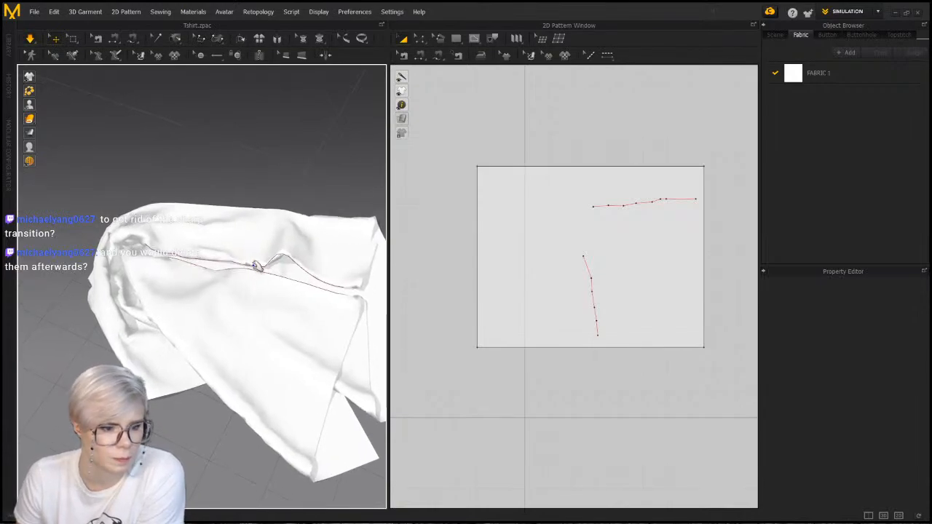
Examine the creases up close with the internal lines temporarily hidden in 3D, restoring the line display when done
click(254, 268)
scroll(327, 301, up, 6)
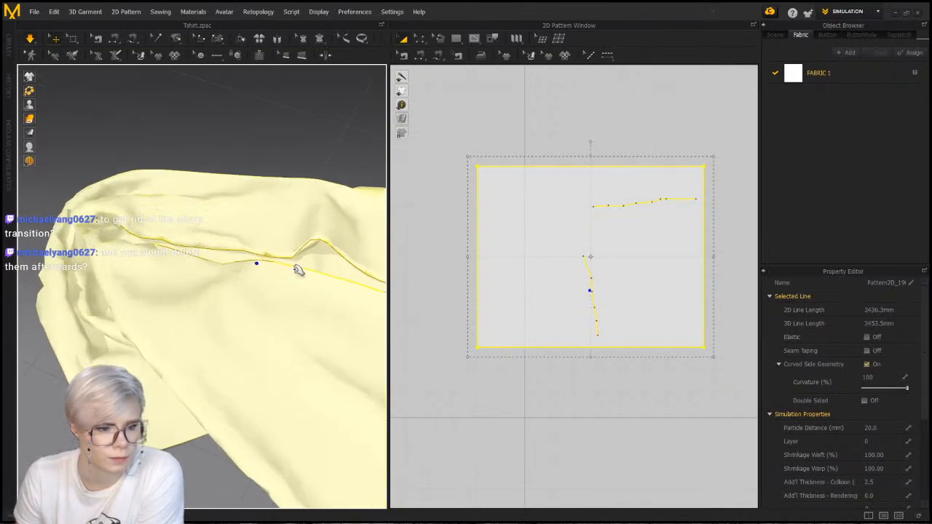
click(240, 121)
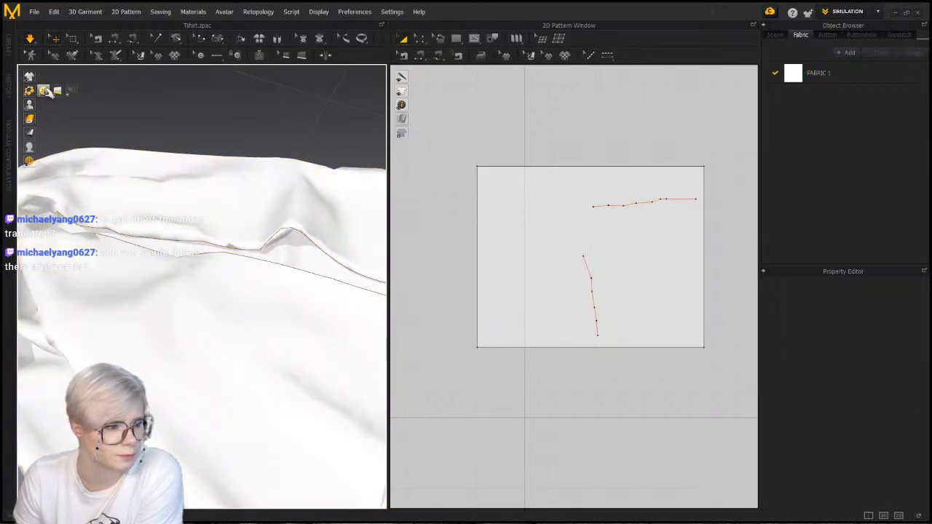
mouse_move(31, 76)
click(75, 77)
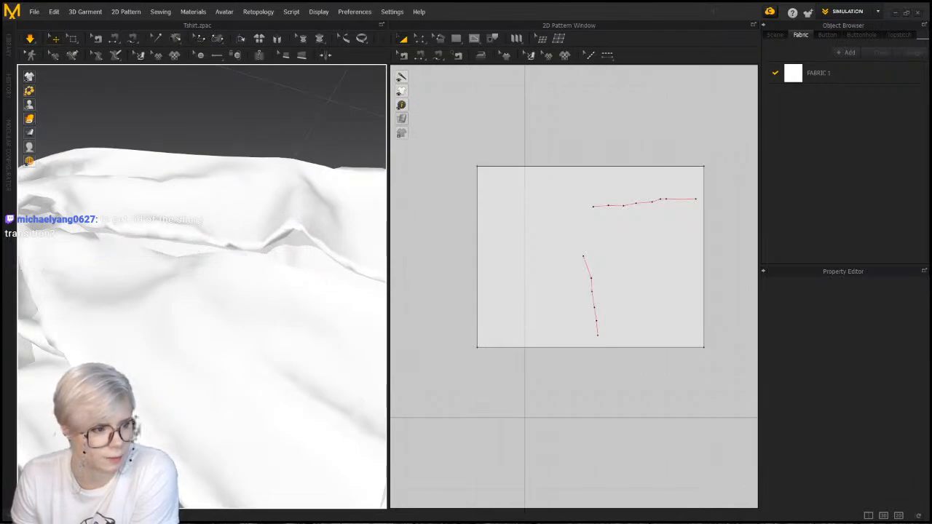
mouse_move(29, 76)
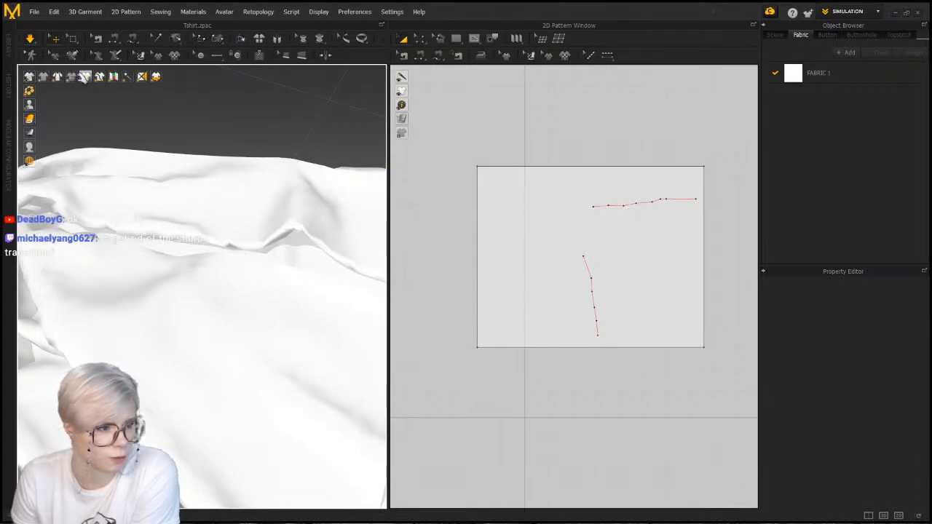
click(71, 76)
Try deleting the second traced internal line to see how its crease behaves without it
click(591, 223)
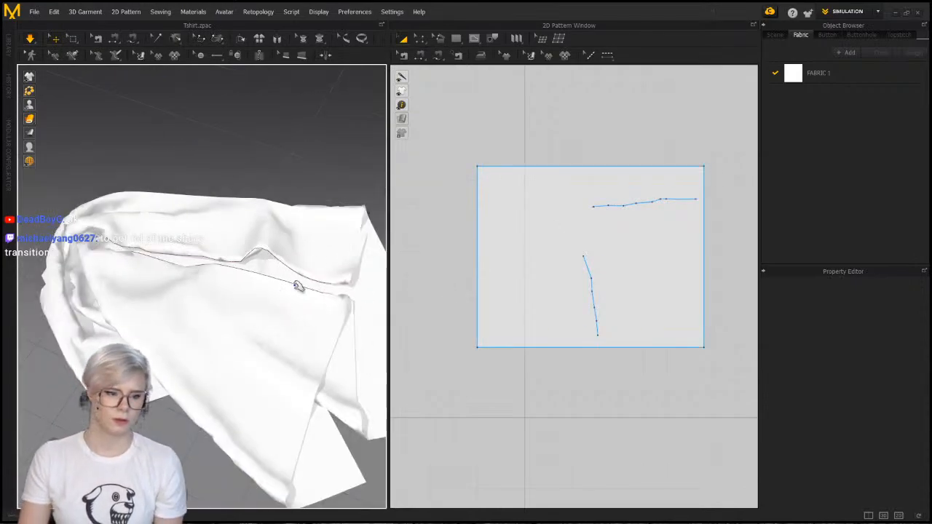
click(603, 204)
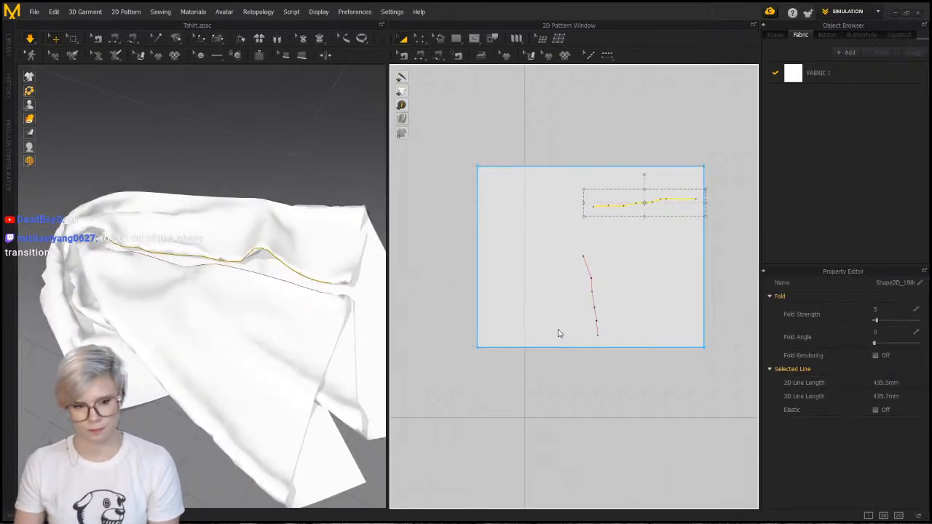
key(Delete)
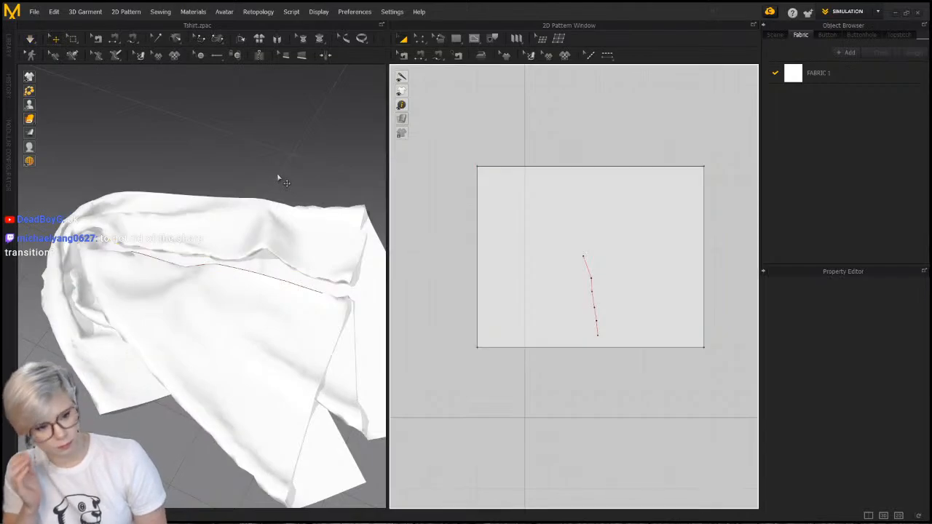
key(space)
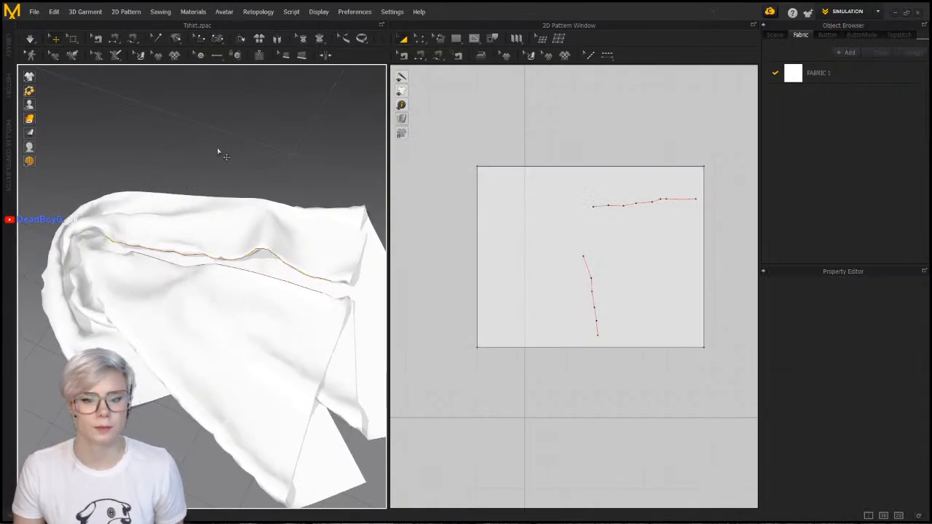
click(617, 202)
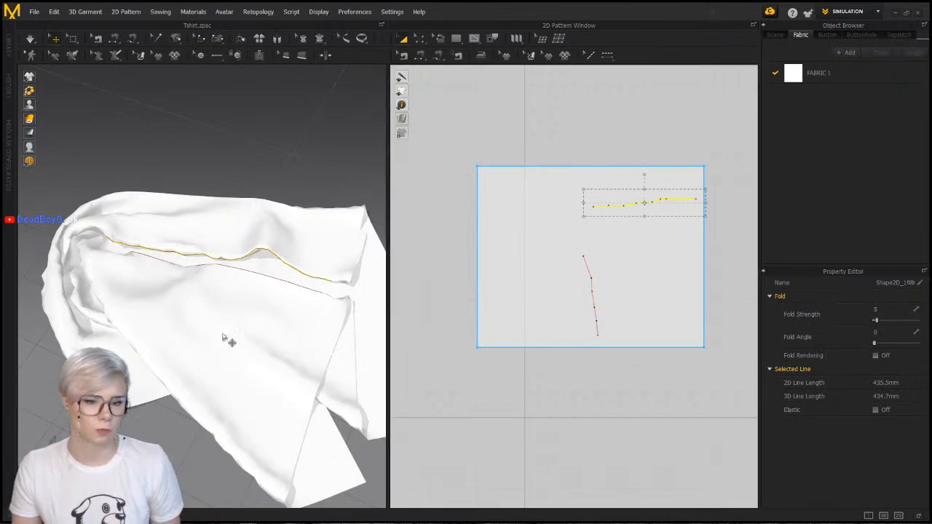
click(136, 288)
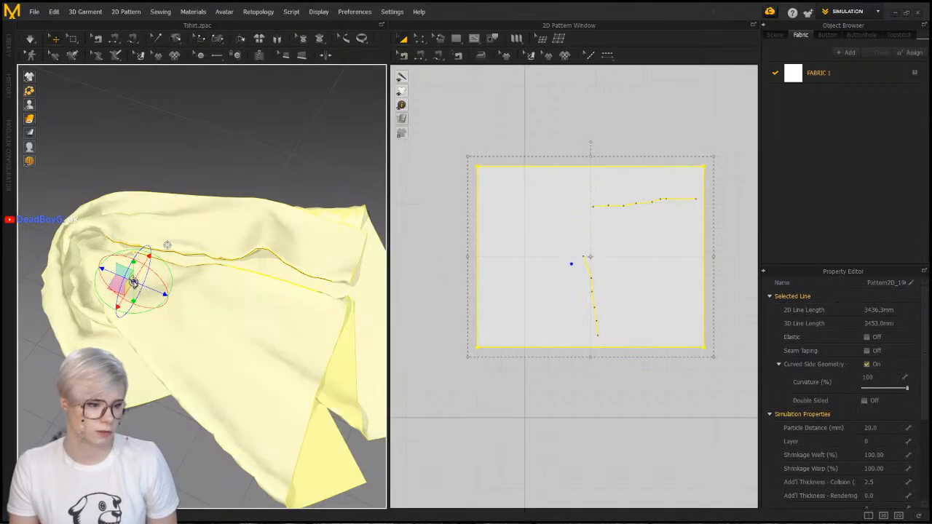
right_click(136, 289)
mouse_move(198, 339)
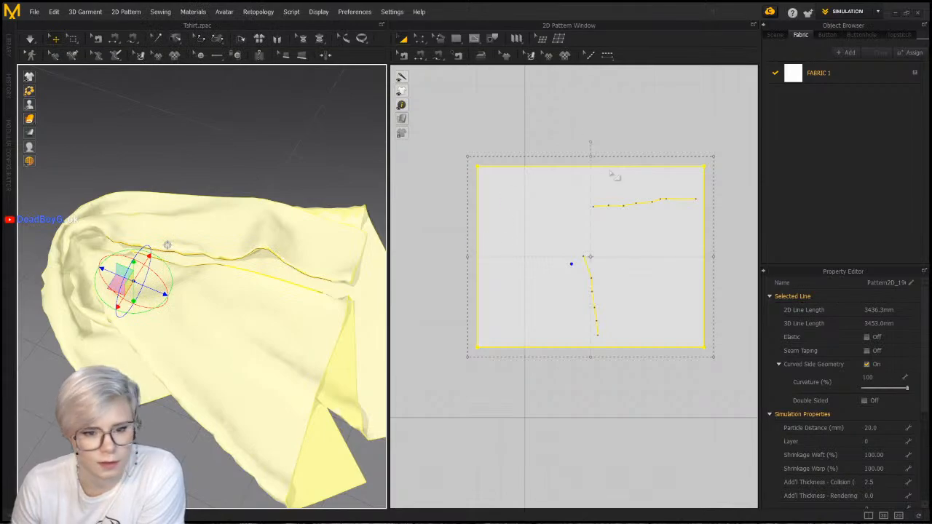
Delete both traced internal lines from the cloth pattern and resume the simulation
click(638, 205)
key(Delete)
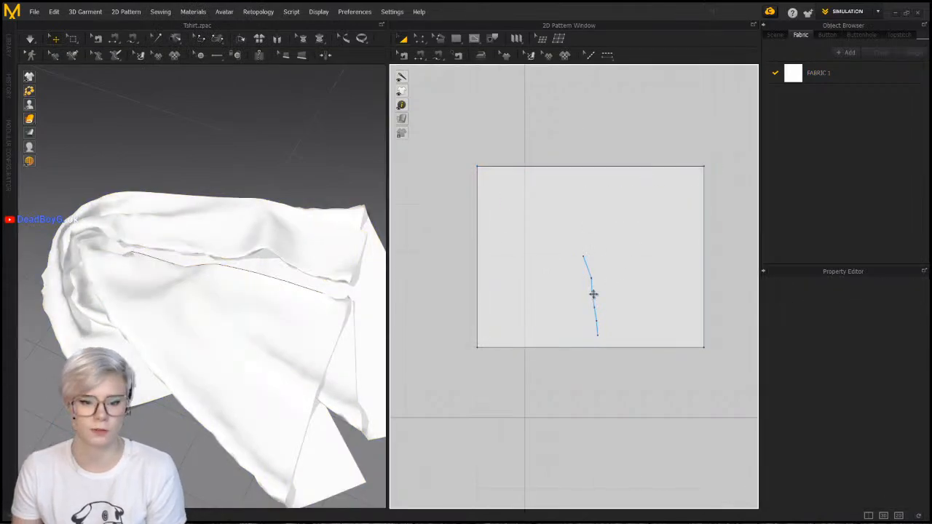
click(592, 296)
key(Delete)
key(space)
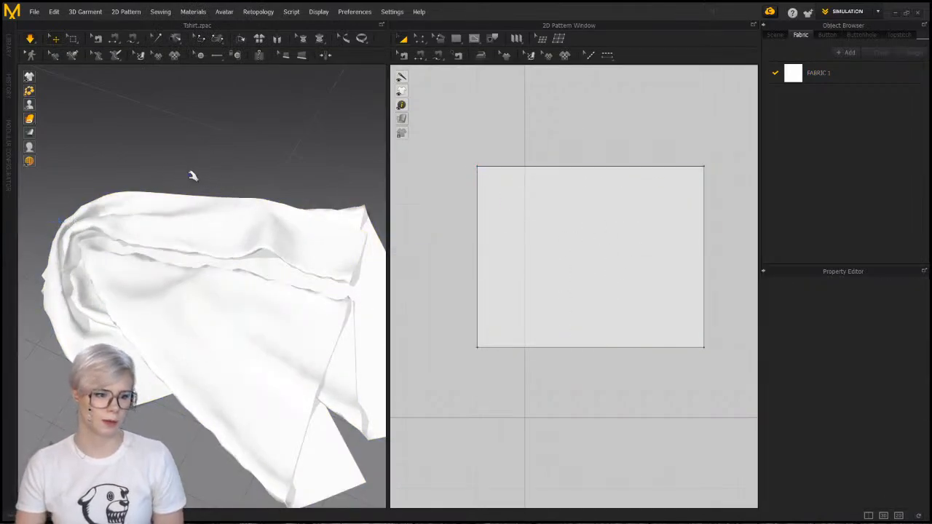
Pull the cloth's lower edge and corners outward during simulation to test how the creases hold without internal lines
right_drag(223, 266, 207, 289)
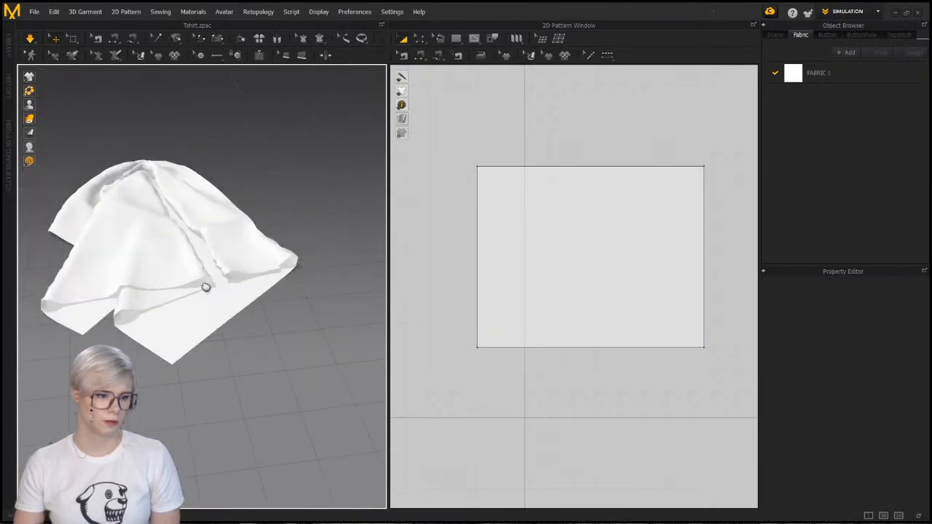
click(243, 256)
drag(270, 279, 370, 289)
drag(185, 329, 46, 328)
drag(269, 331, 288, 305)
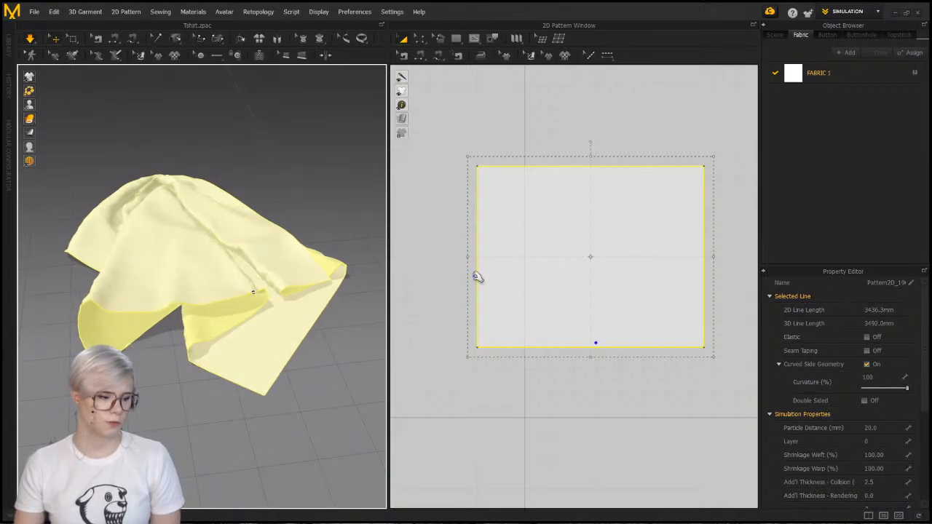
Set the cloth's particle distance to 10 mm and tug the folded edge during simulation to test the finer mesh
click(874, 427)
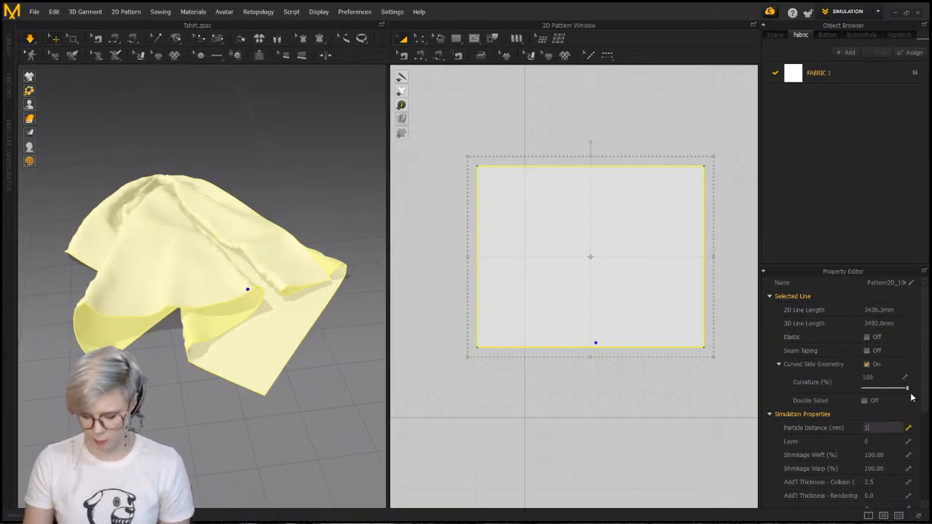
key(Return)
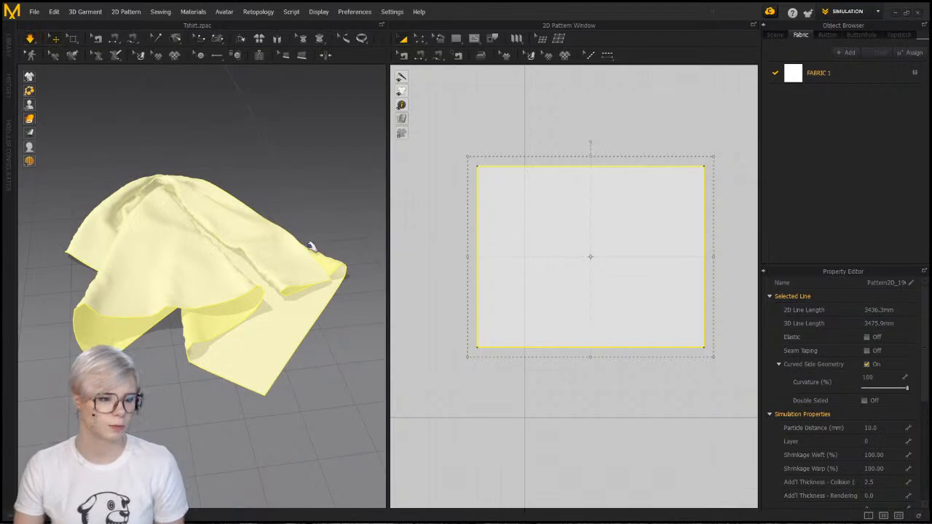
right_drag(333, 323, 149, 334)
middle_drag(270, 338, 212, 310)
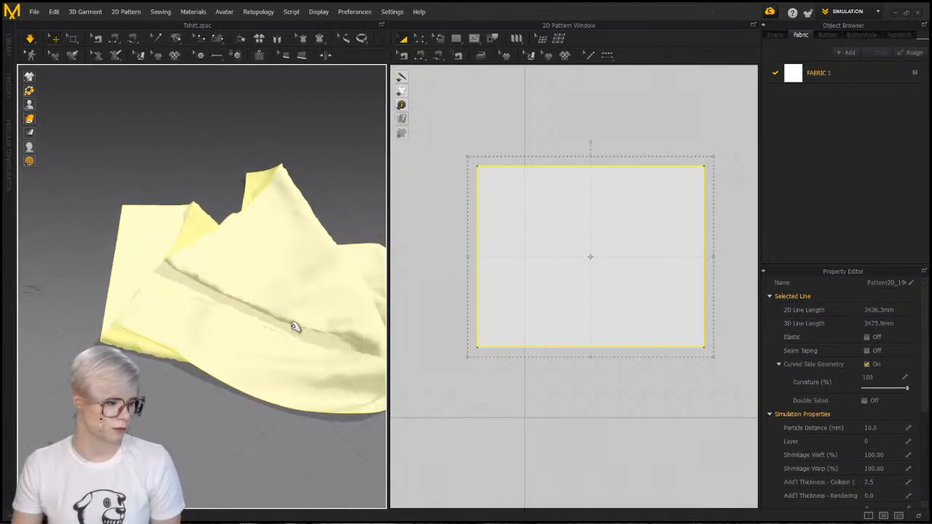
middle_drag(280, 296, 113, 239)
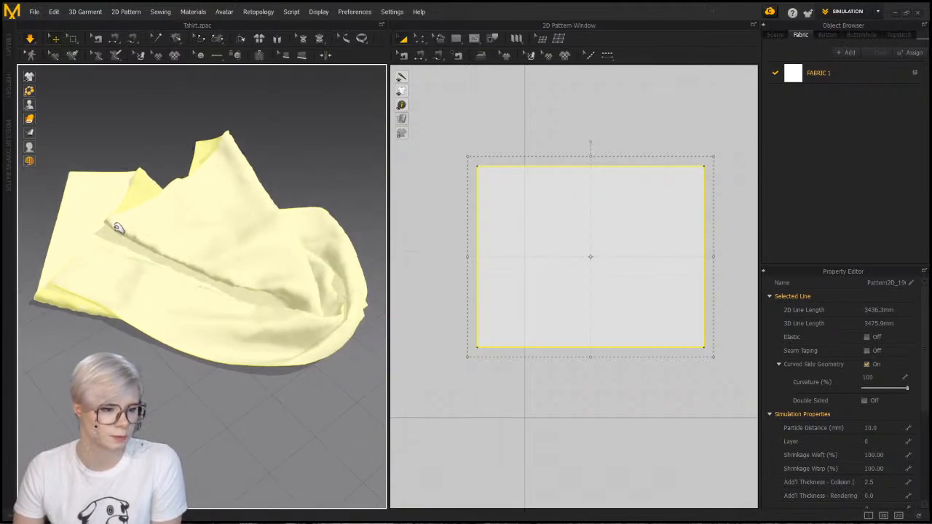
mouse_move(116, 228)
mouse_down()
mouse_move(139, 265)
mouse_move(191, 252)
mouse_move(202, 275)
mouse_up()
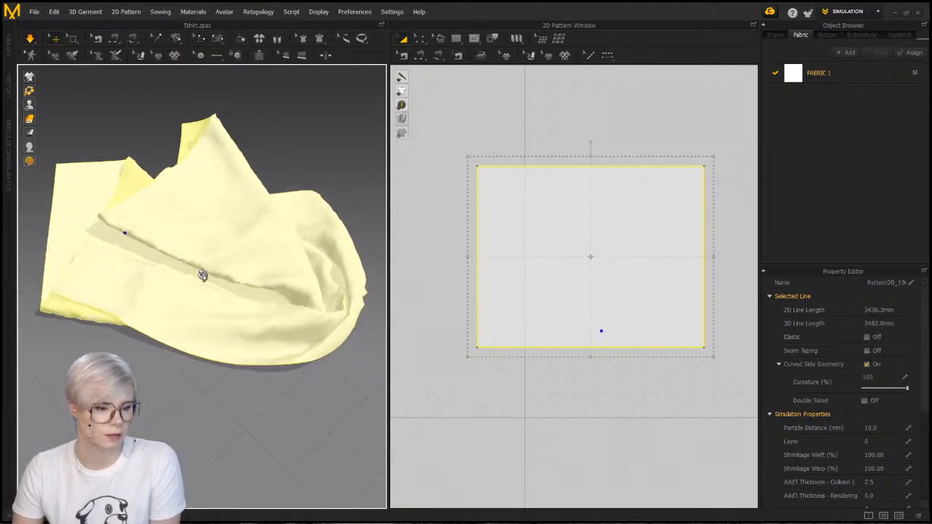
Check the softened creases from several sides and pull the cloth's front flap upward during simulation
right_drag(202, 274, 273, 291)
scroll(214, 233, down, 1)
scroll(196, 217, up, 4)
middle_drag(199, 219, 242, 256)
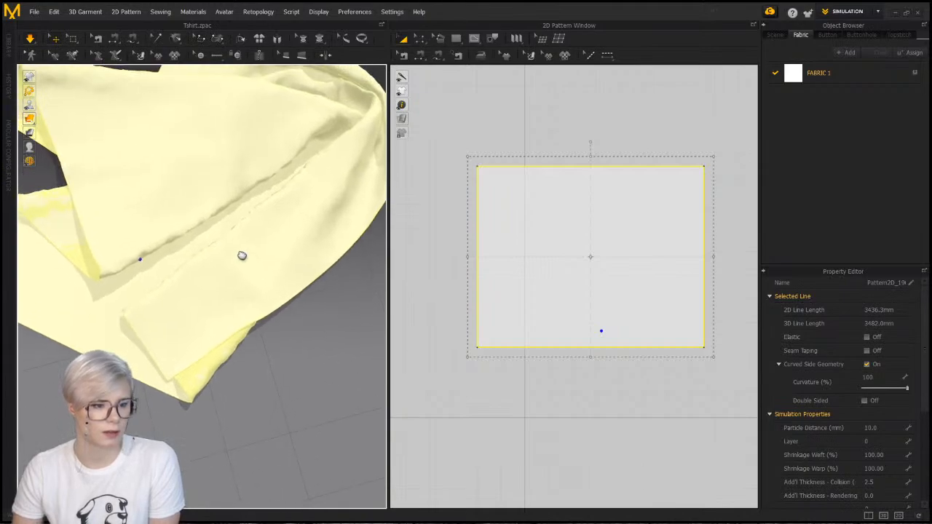
mouse_move(241, 256)
right_down()
mouse_move(348, 206)
mouse_move(228, 245)
right_up()
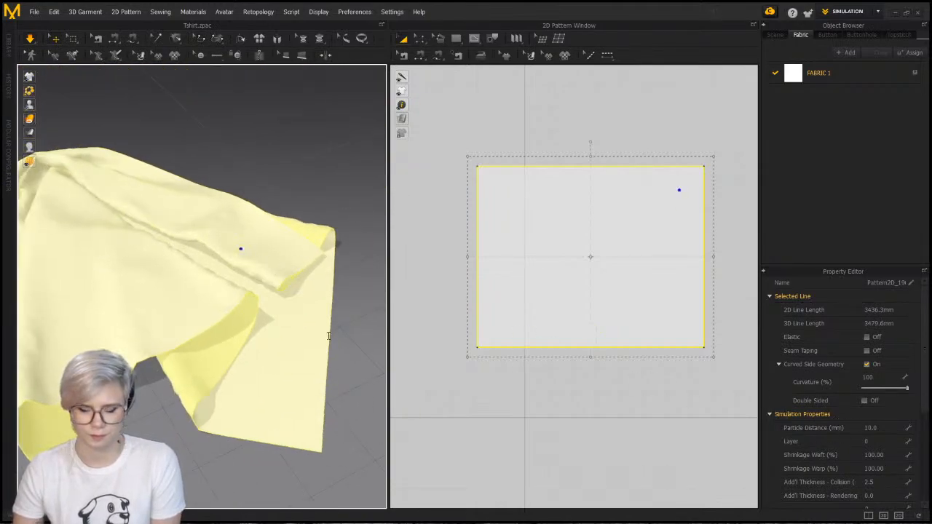
right_drag(294, 313, 233, 313)
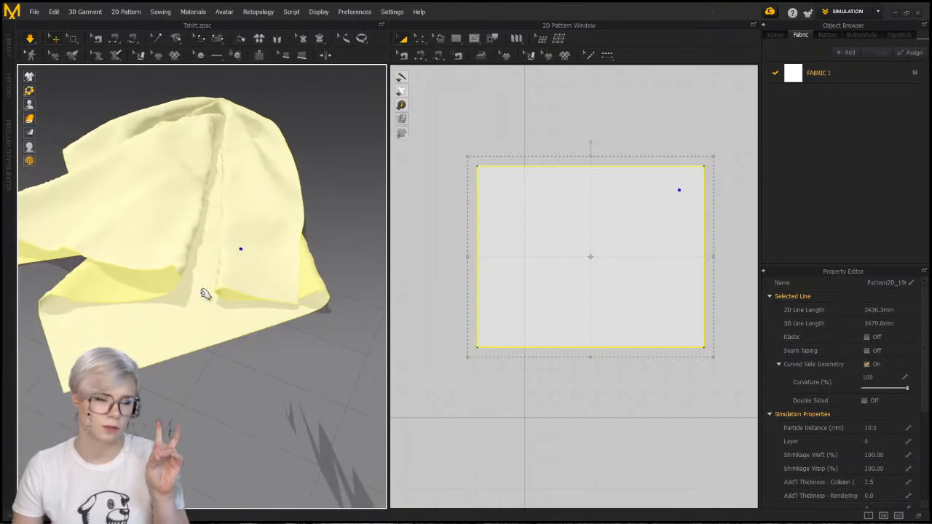
right_drag(187, 212, 184, 275)
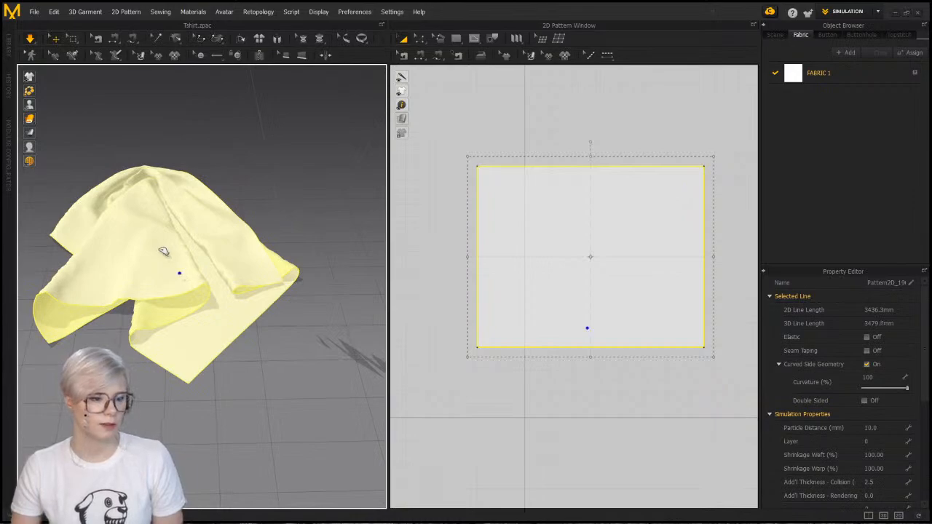
drag(163, 251, 148, 88)
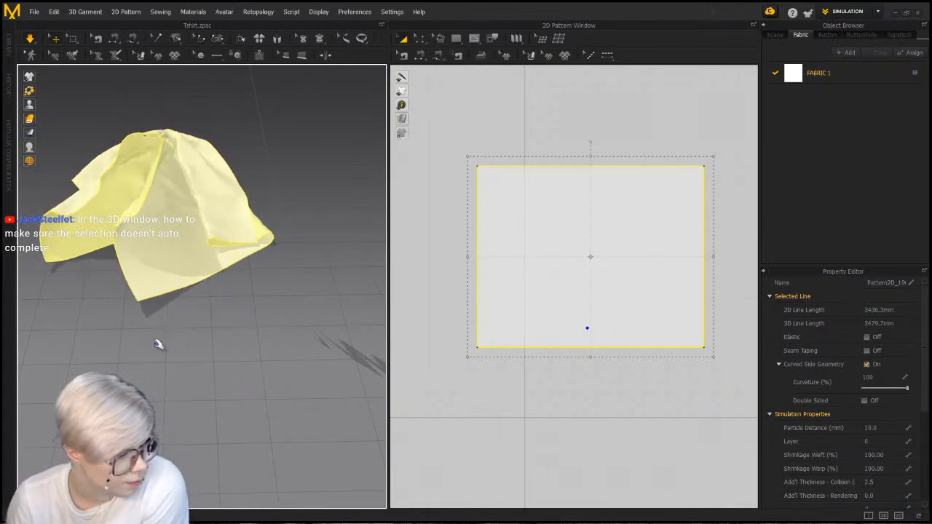
Lift the front flap from another side, pull it back down over the cloth, and deselect the pattern
click(142, 324)
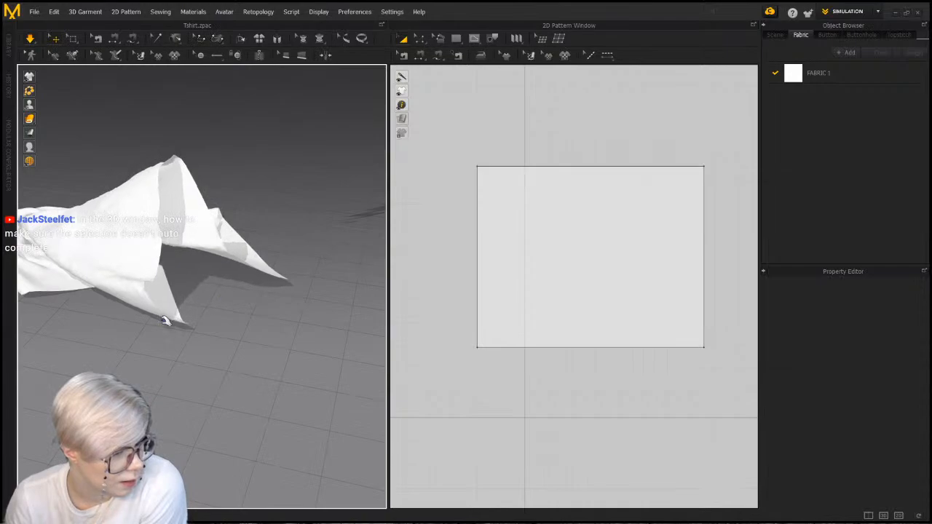
right_drag(198, 292, 119, 285)
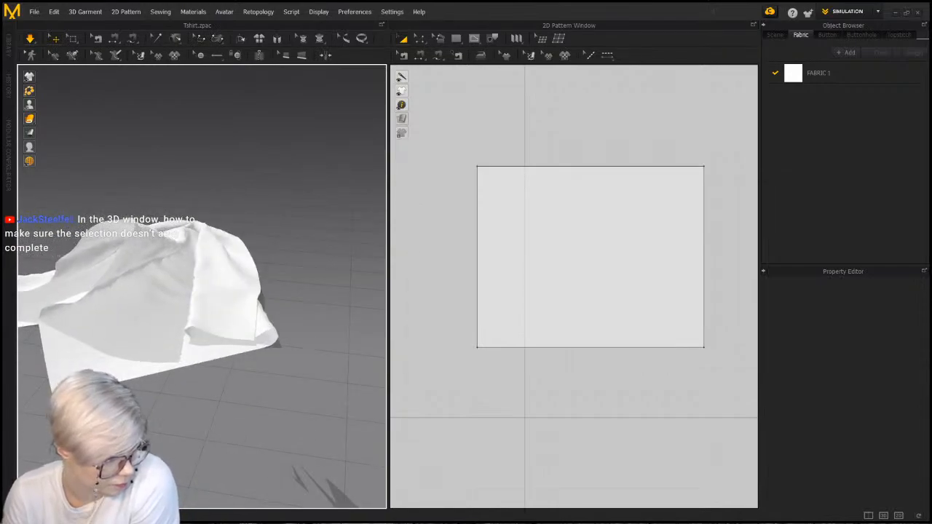
click(137, 246)
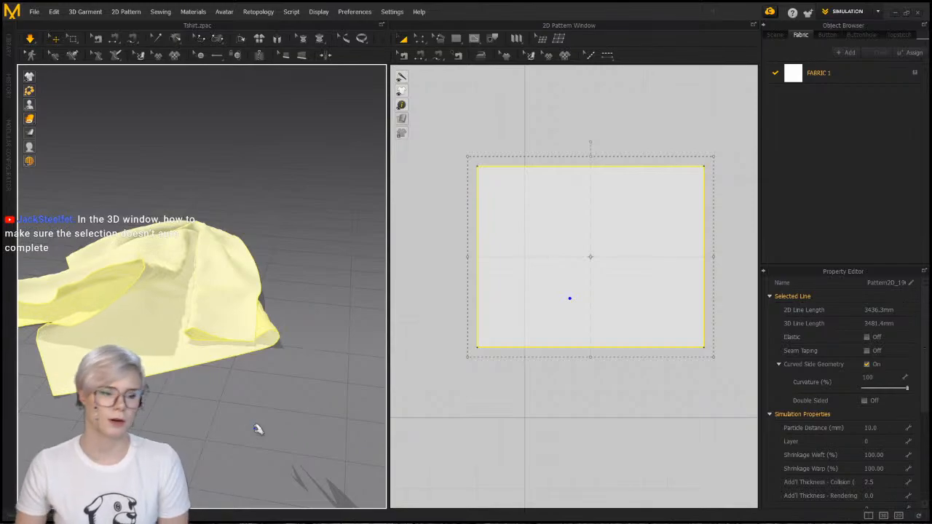
click(108, 175)
drag(149, 280, 175, 323)
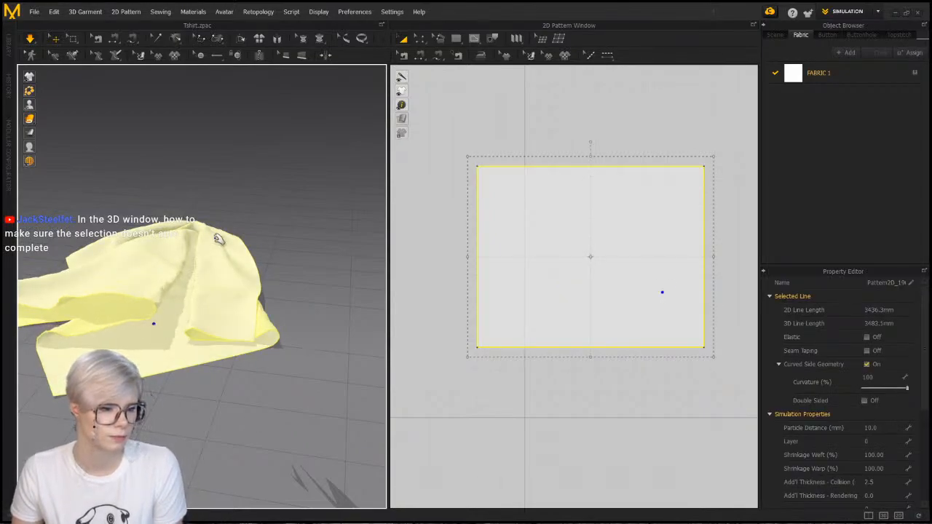
click(131, 170)
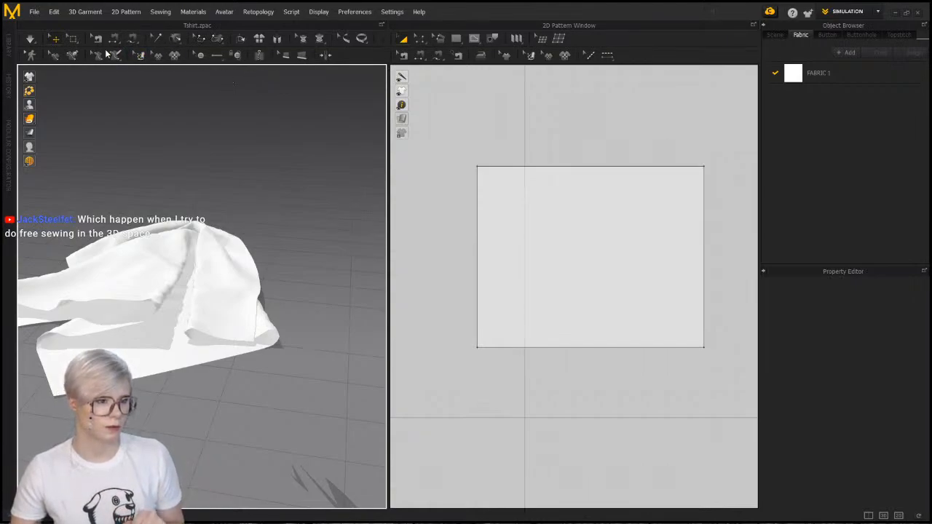
Try drawing an open line of two segments, about 110 mm and 117 mm, on the front flap with the 3D garment pen
click(73, 55)
right_drag(94, 188, 128, 206)
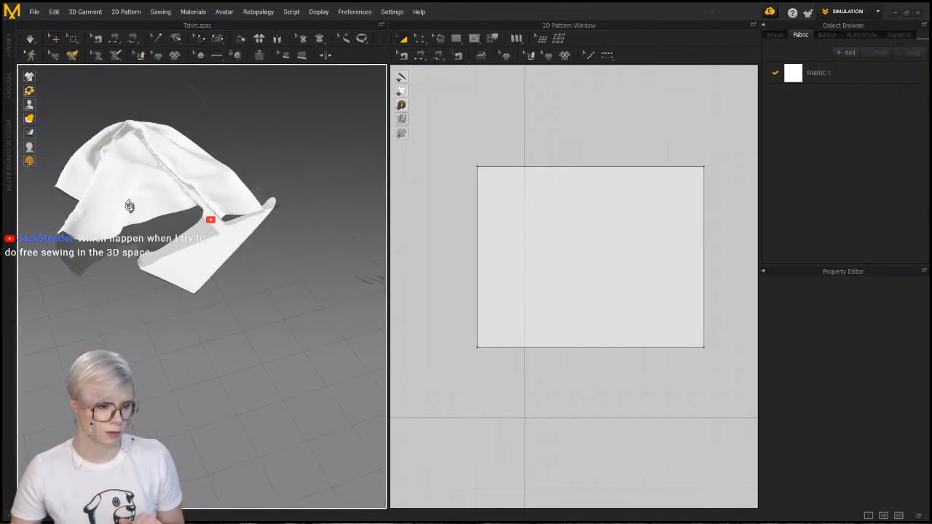
scroll(127, 200, up, 2)
middle_drag(126, 197, 129, 254)
click(116, 228)
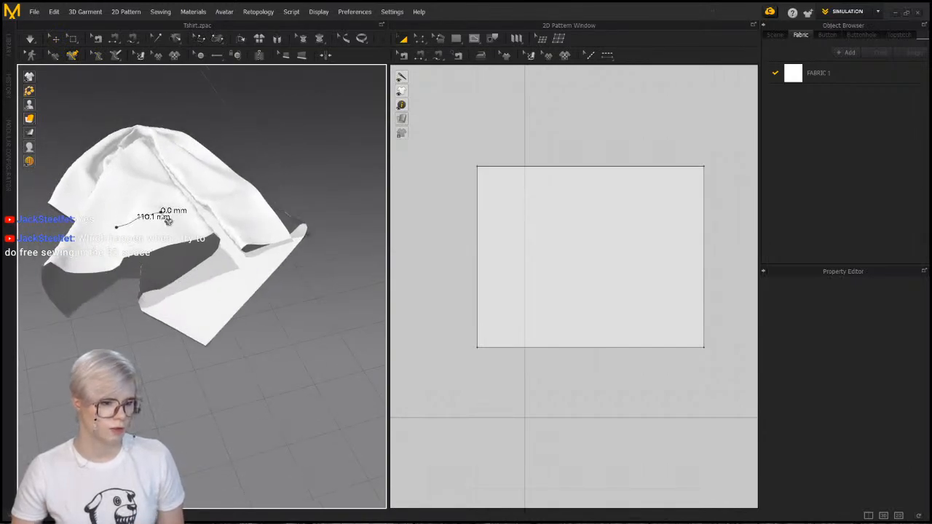
click(160, 212)
double_click(133, 187)
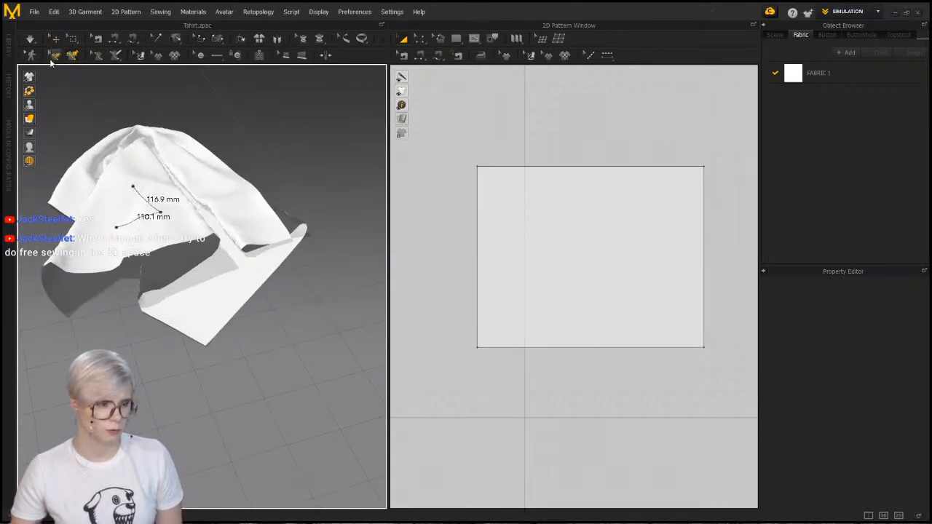
Draw an open internal line of two segments, about 100 mm and 97 mm, on the front flap with the 3D garment pen
click(95, 39)
right_drag(119, 216, 128, 172)
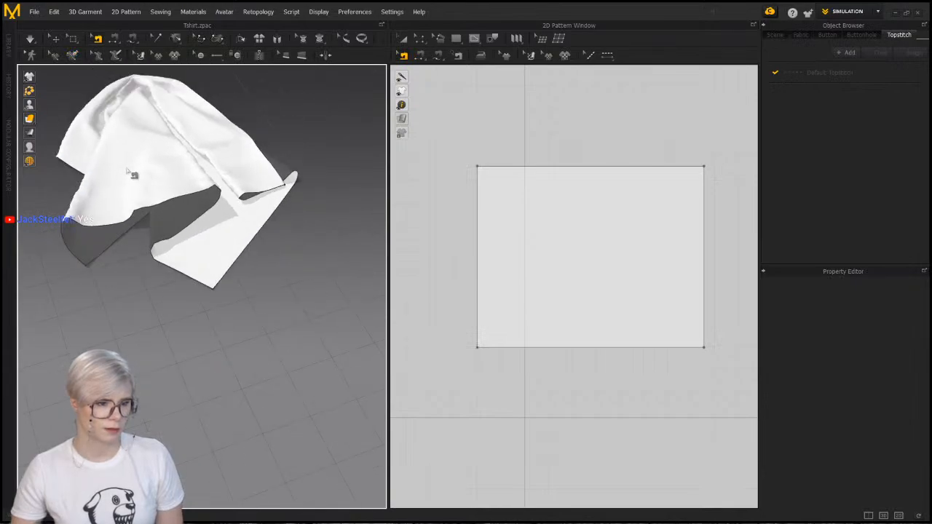
middle_drag(128, 172, 156, 219)
scroll(155, 213, up, 2)
scroll(151, 203, down, 1)
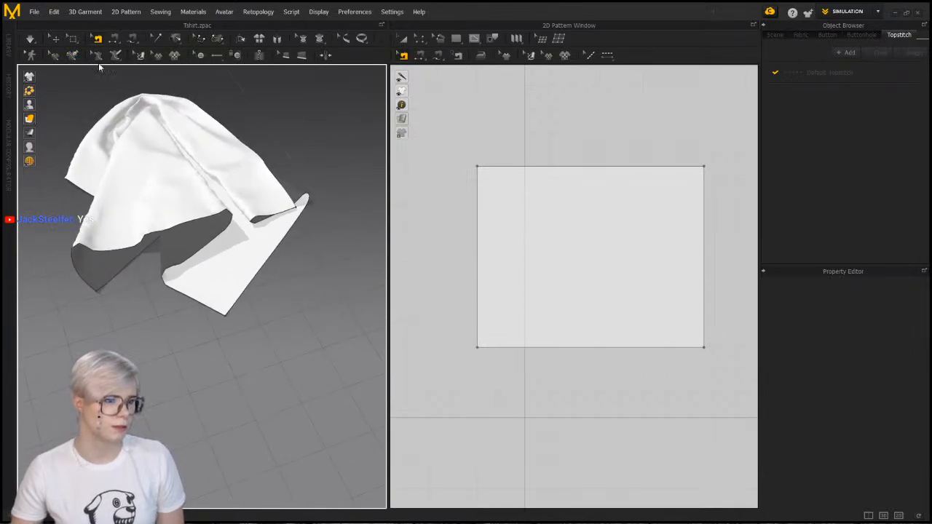
click(71, 56)
click(131, 206)
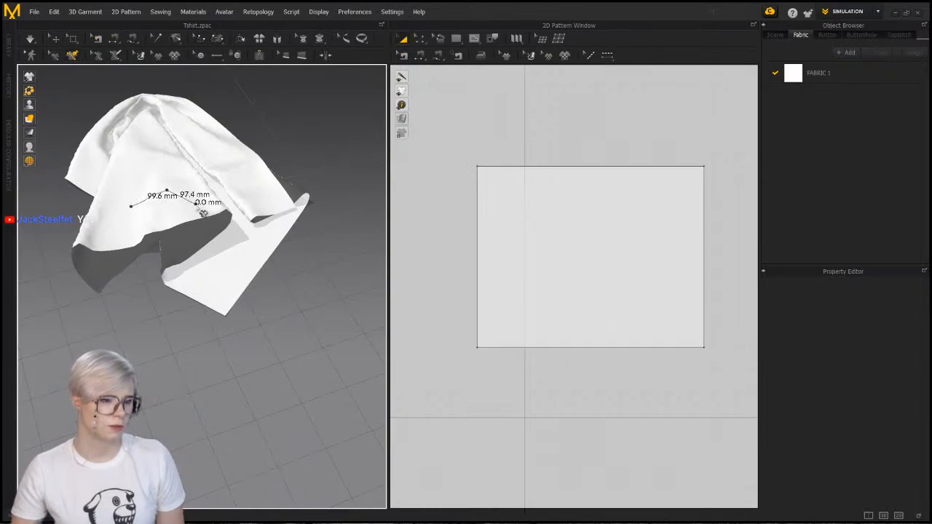
double_click(195, 204)
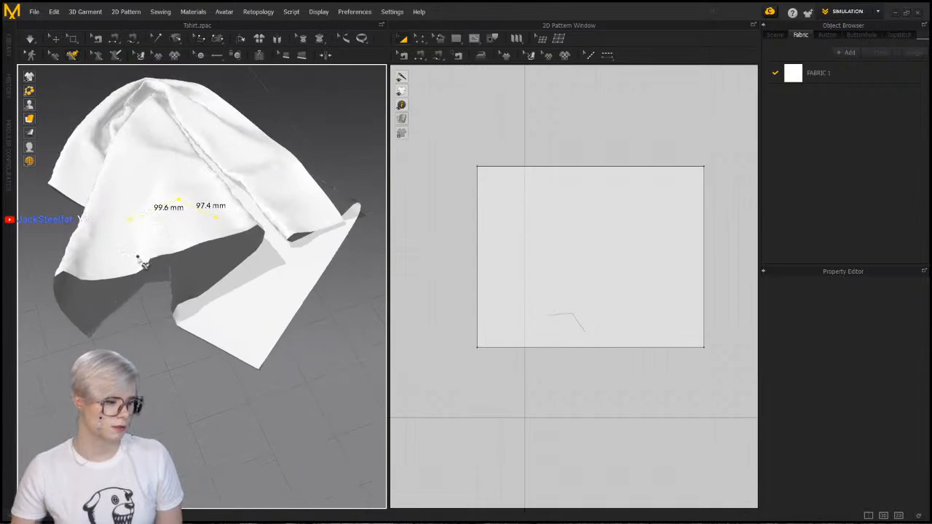
Return to selecting and moving, then remove the two-segment internal line from the cloth
click(56, 39)
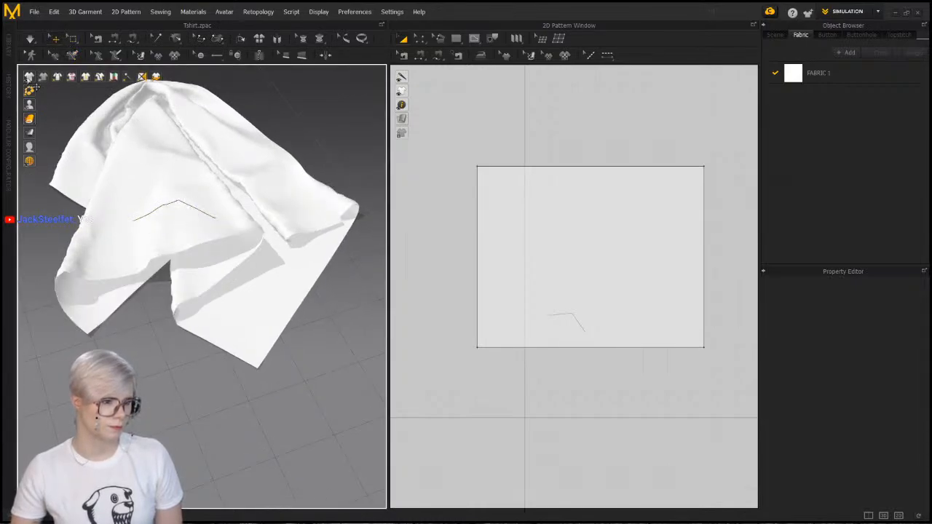
click(82, 140)
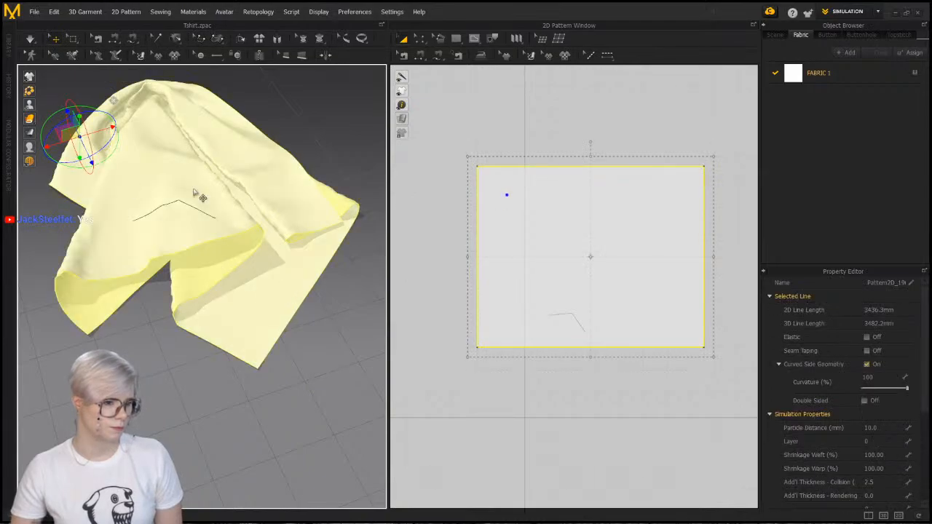
click(78, 81)
key(ctrl+a)
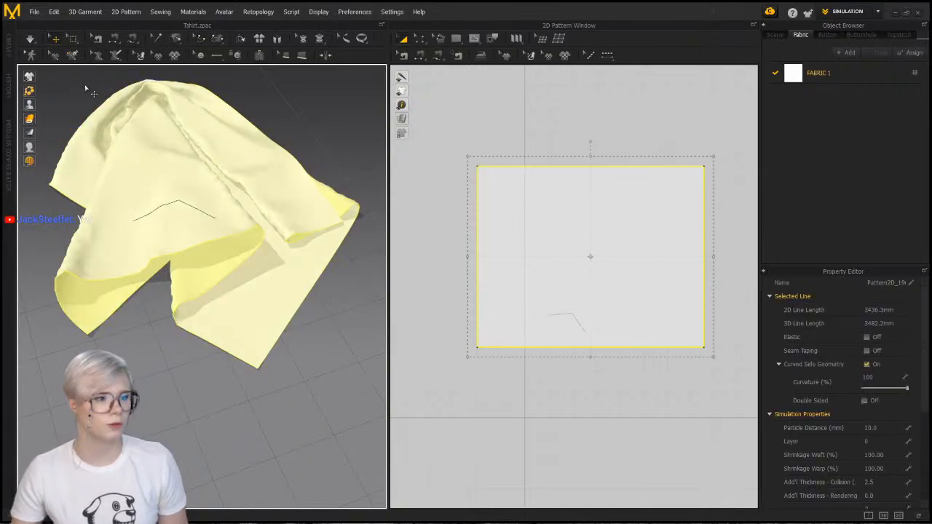
click(76, 75)
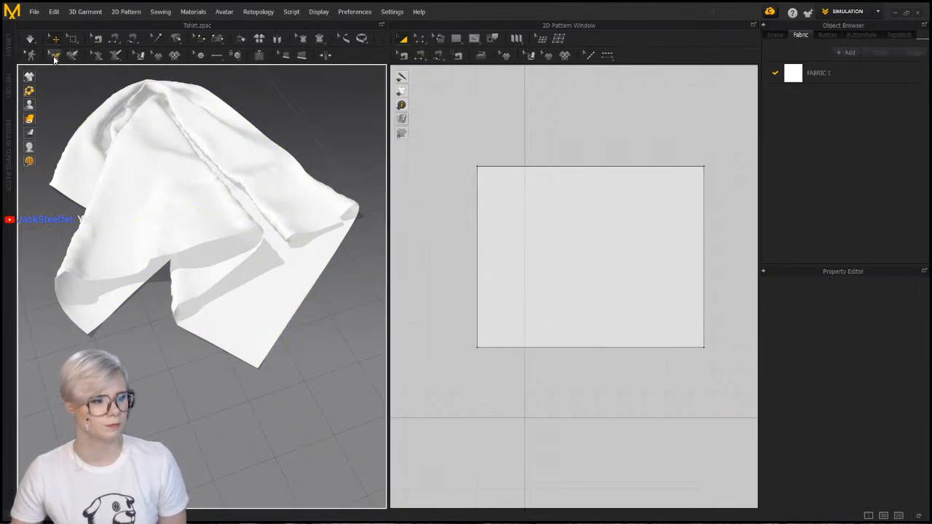
Try tracing a multi-segment outline on the front flap with the 3D garment pen, leaving it unfinished and returning to selection
click(54, 56)
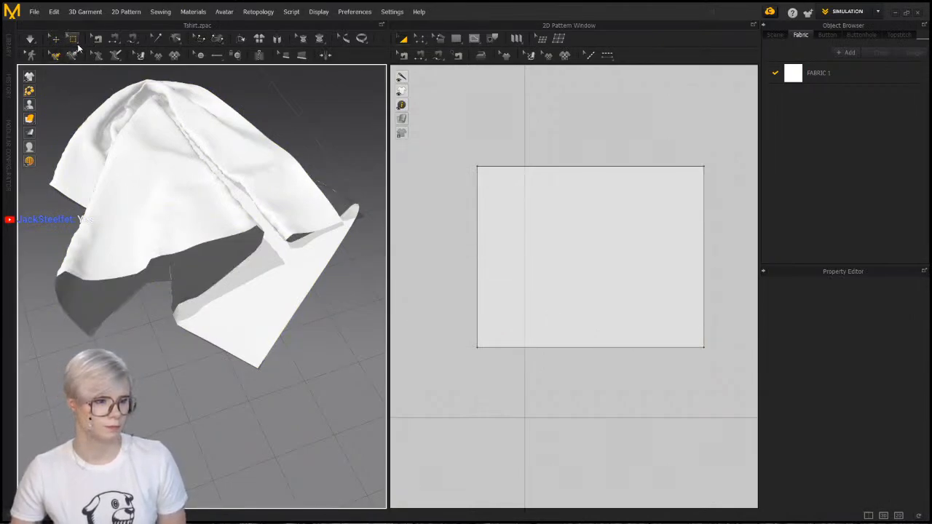
click(137, 128)
click(126, 185)
click(172, 225)
click(184, 210)
click(184, 155)
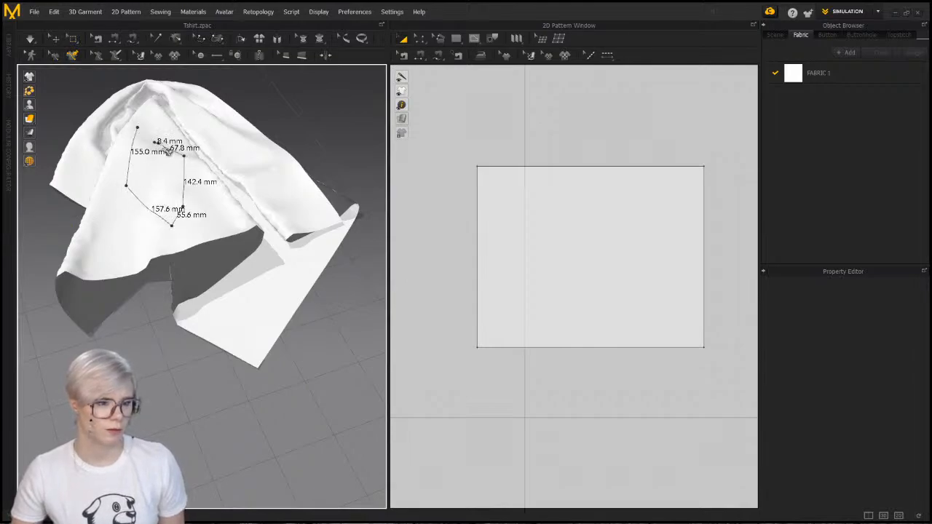
click(226, 210)
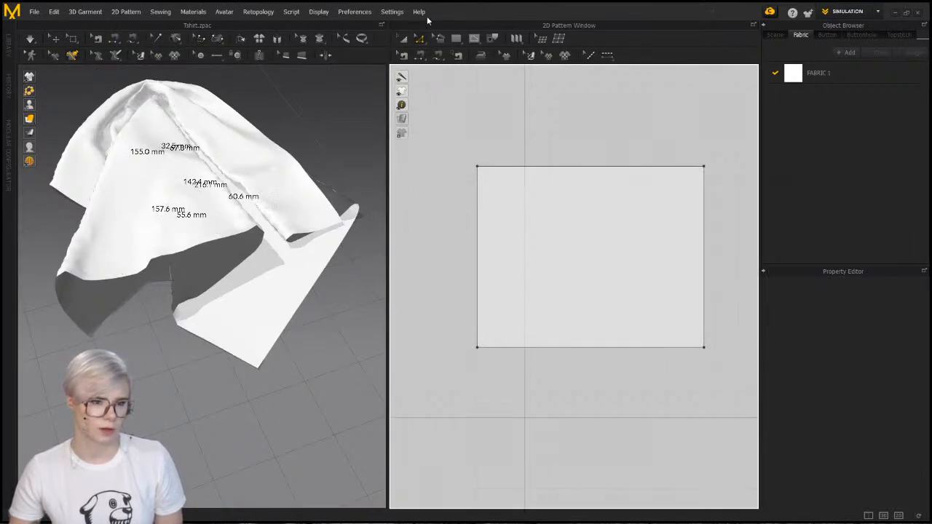
click(72, 40)
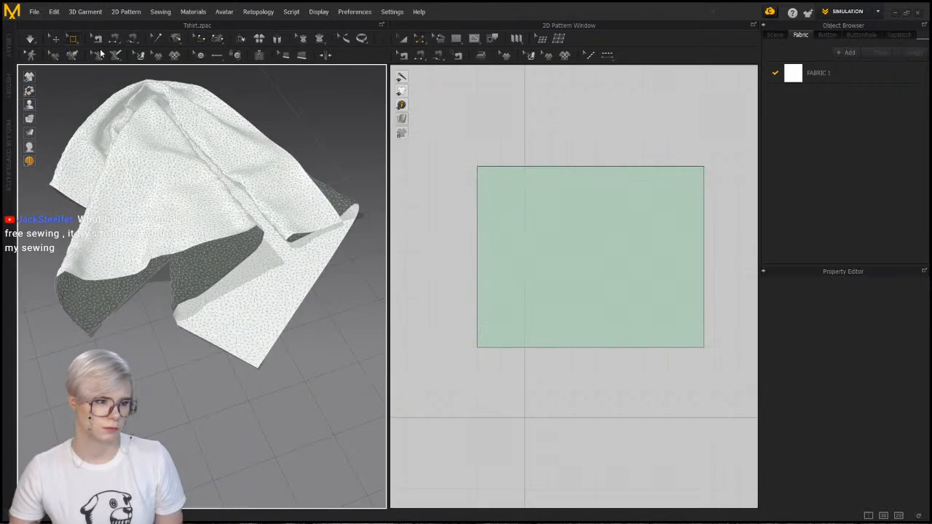
click(55, 38)
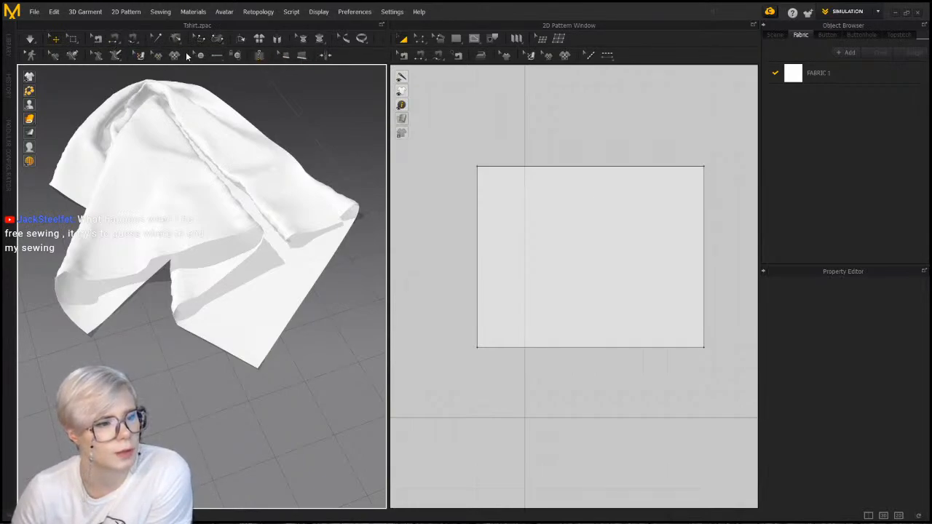
Join two stretches of the front flap's curved edge, each about 79 mm long, with free sewing in 3D
click(116, 39)
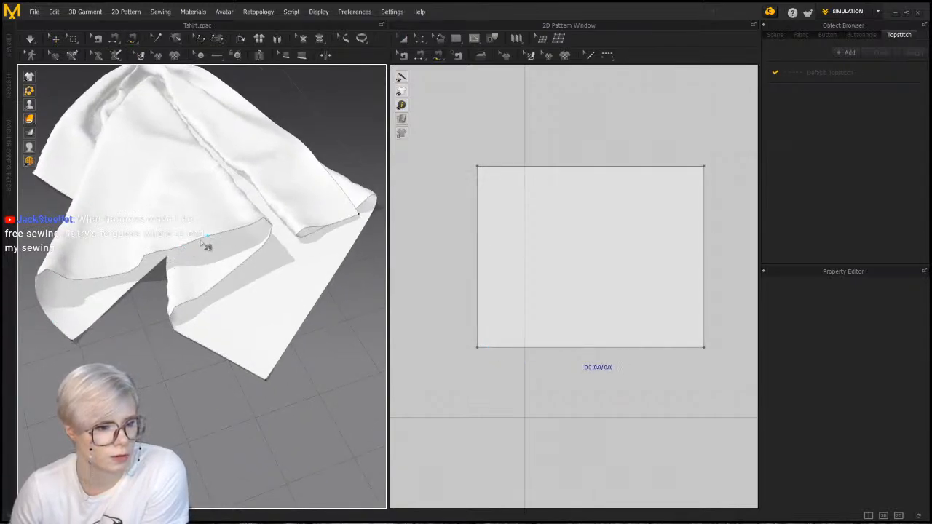
click(202, 238)
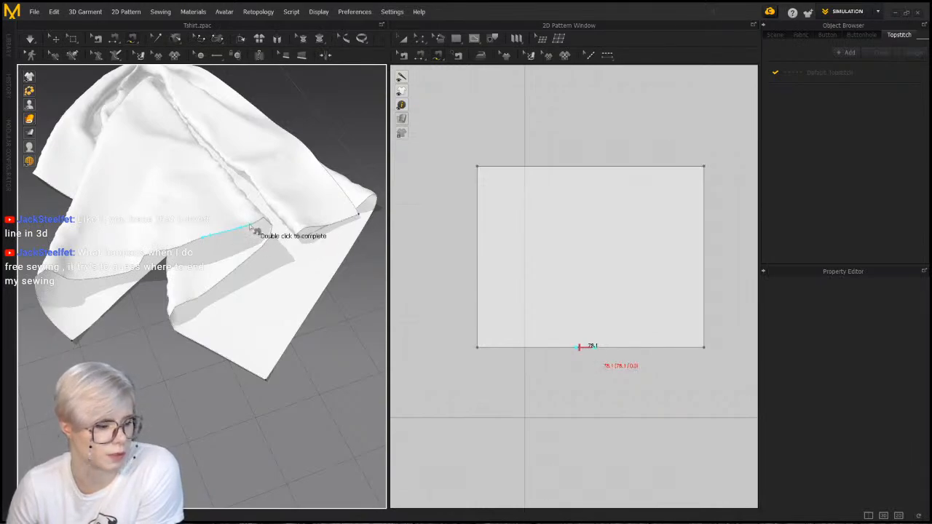
double_click(249, 228)
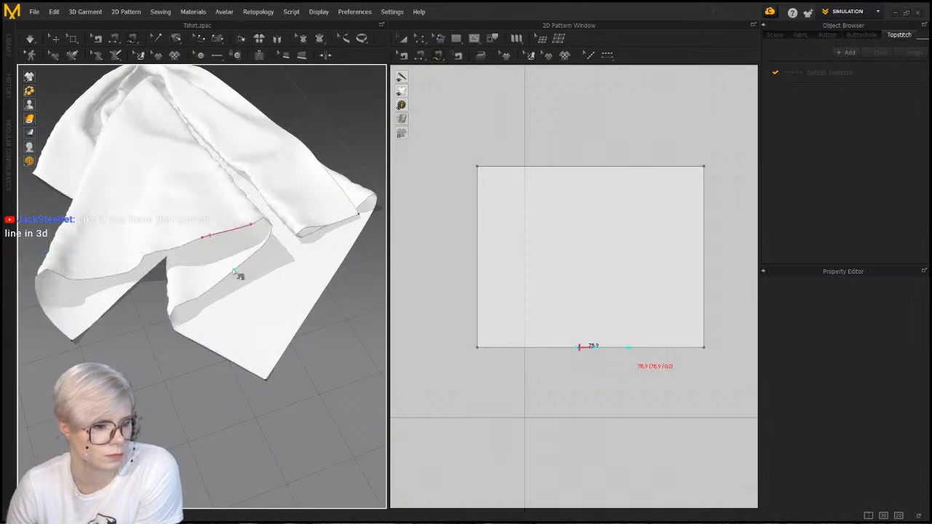
click(236, 271)
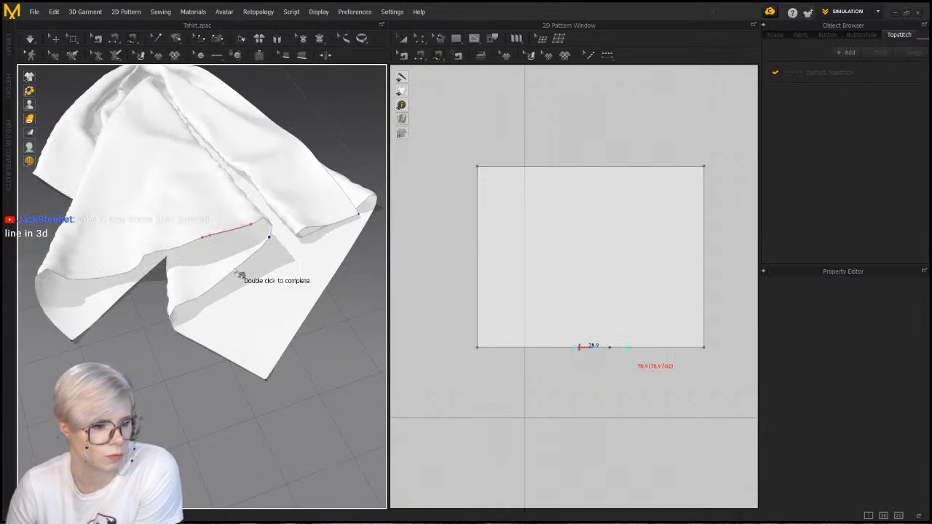
double_click(270, 239)
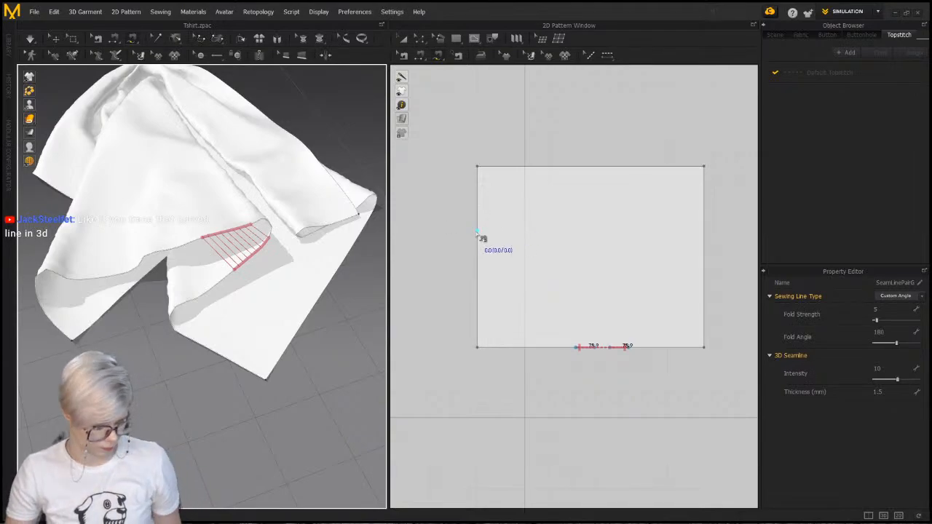
key(space)
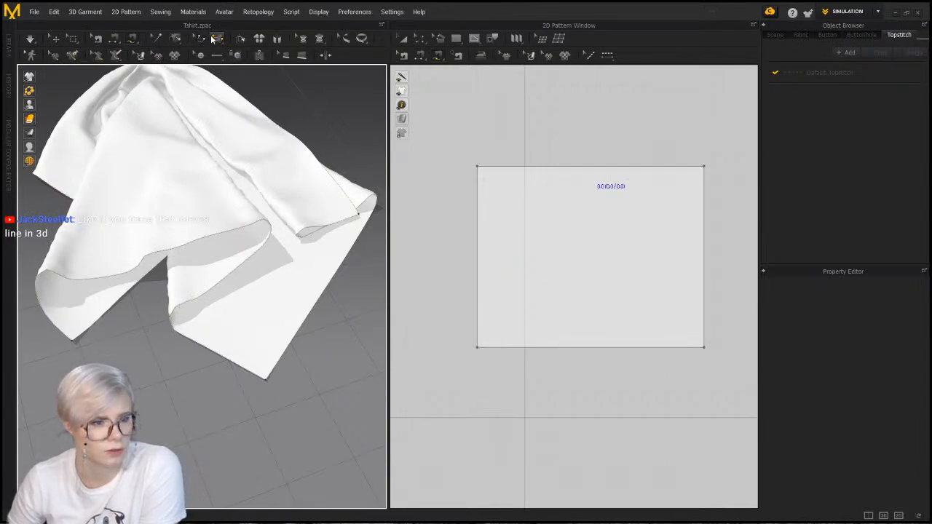
click(259, 57)
scroll(204, 209, up, 1)
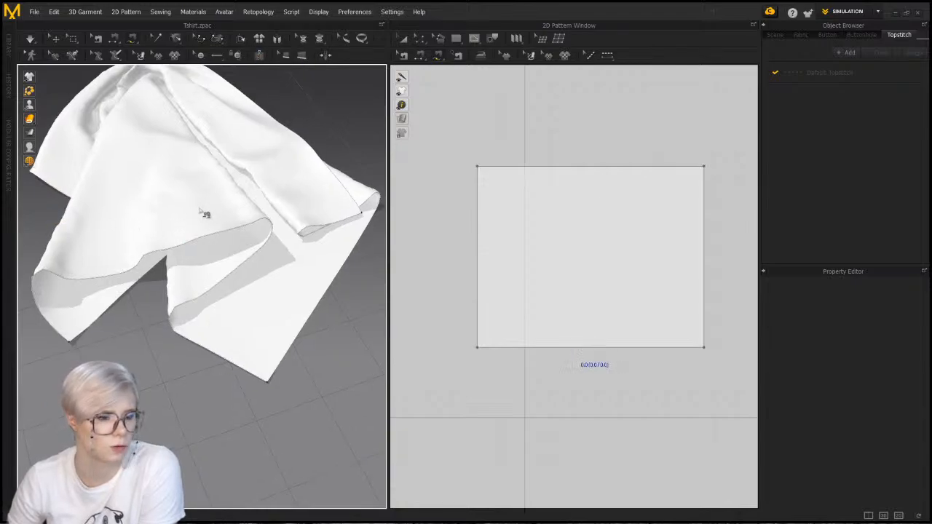
scroll(182, 239, up, 3)
scroll(184, 226, up, 3)
scroll(191, 149, down, 3)
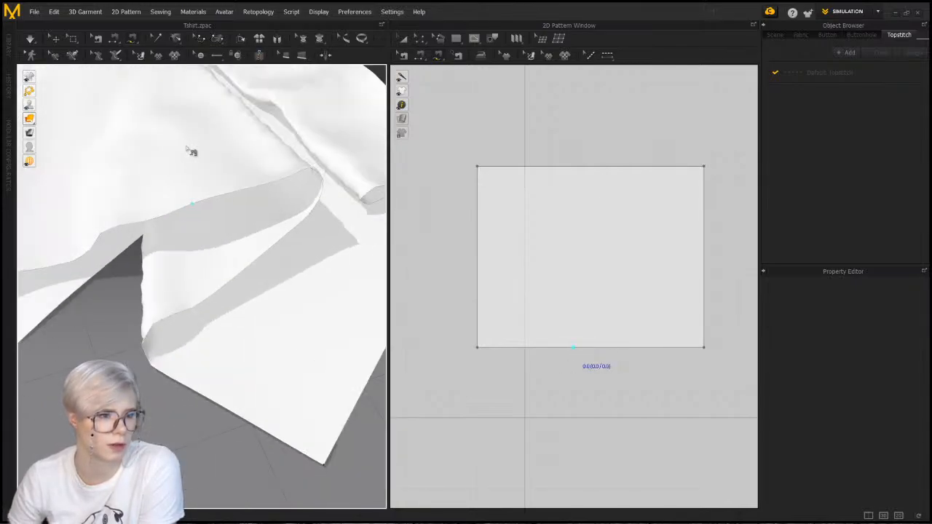
scroll(150, 213, up, 4)
scroll(150, 214, down, 4)
middle_drag(150, 214, 199, 218)
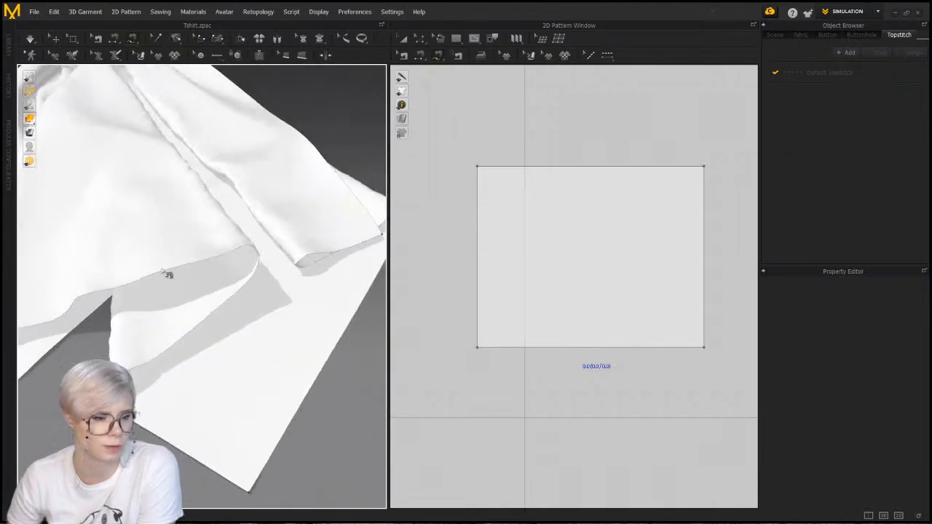
Draw an open four-segment line of about 94, 107, 87 and 105 mm on the front flap with the 3D garment pen
click(72, 56)
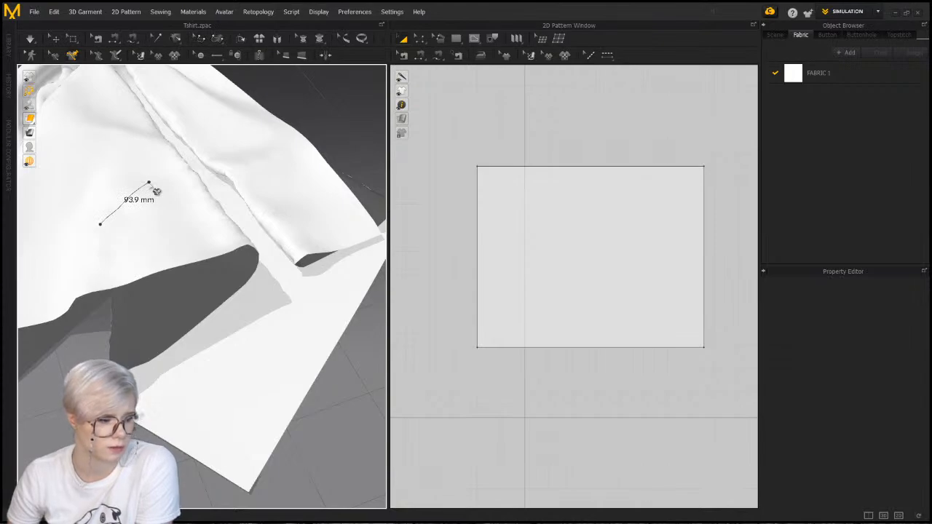
click(148, 182)
click(190, 224)
click(119, 243)
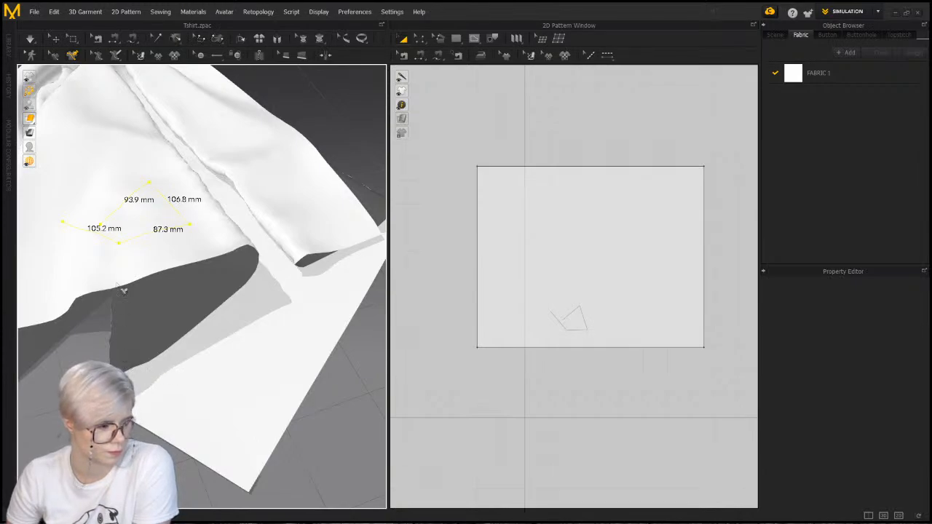
Review the editing commands for the four-segment pen line and delete the line from the front flap
click(59, 56)
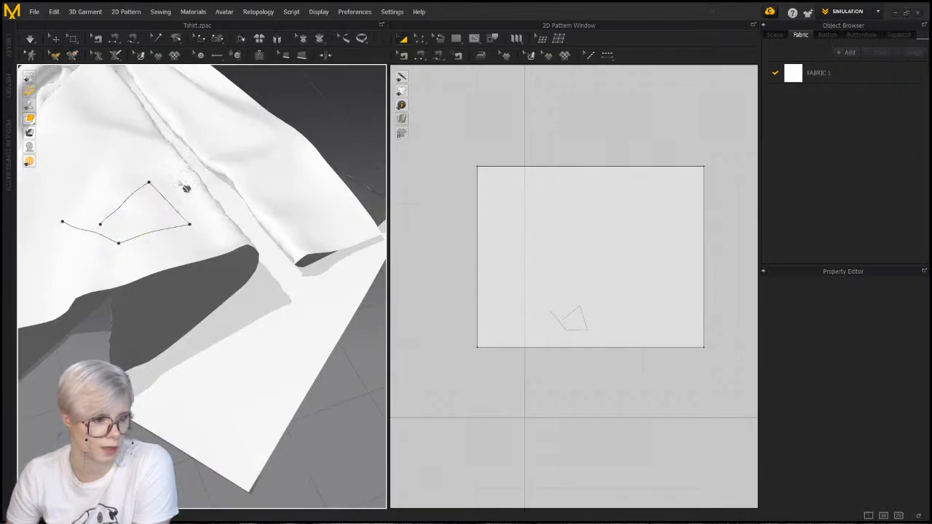
right_click(136, 189)
click(110, 168)
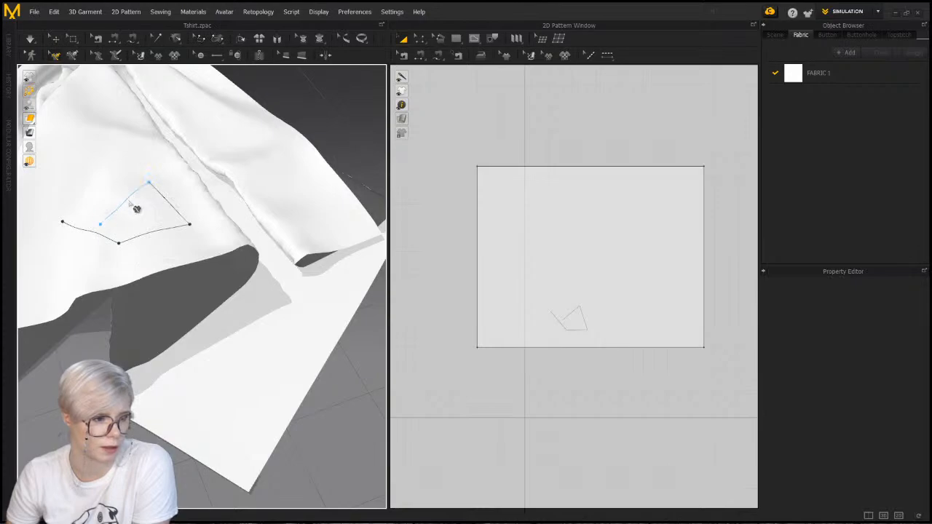
double_click(129, 200)
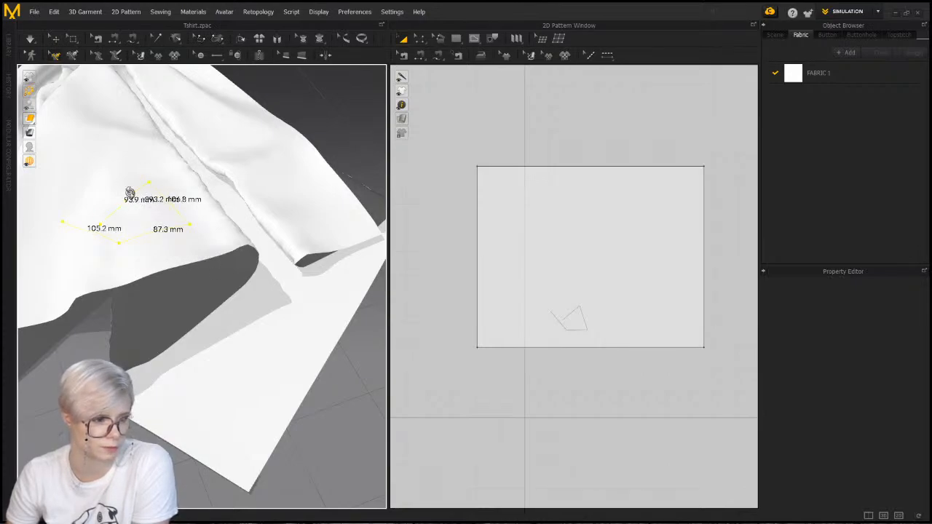
right_click(146, 188)
click(170, 190)
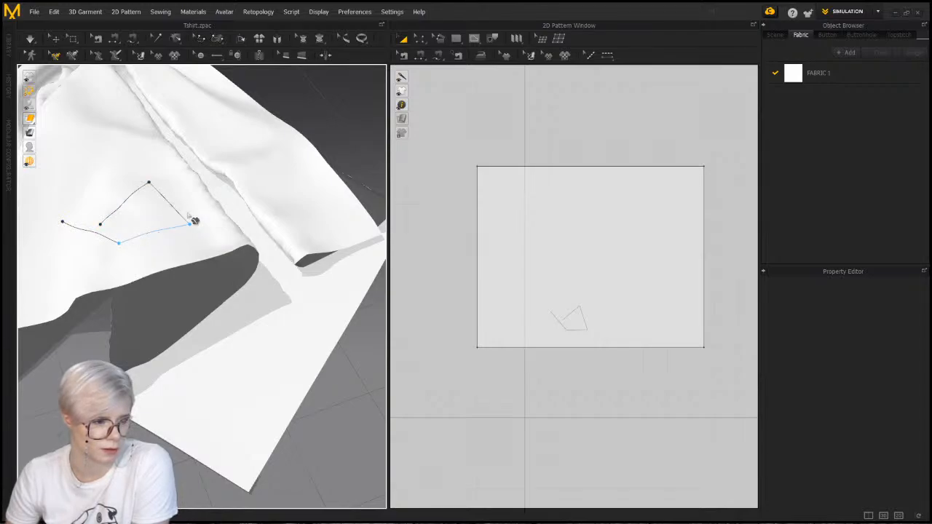
click(124, 217)
right_click(119, 209)
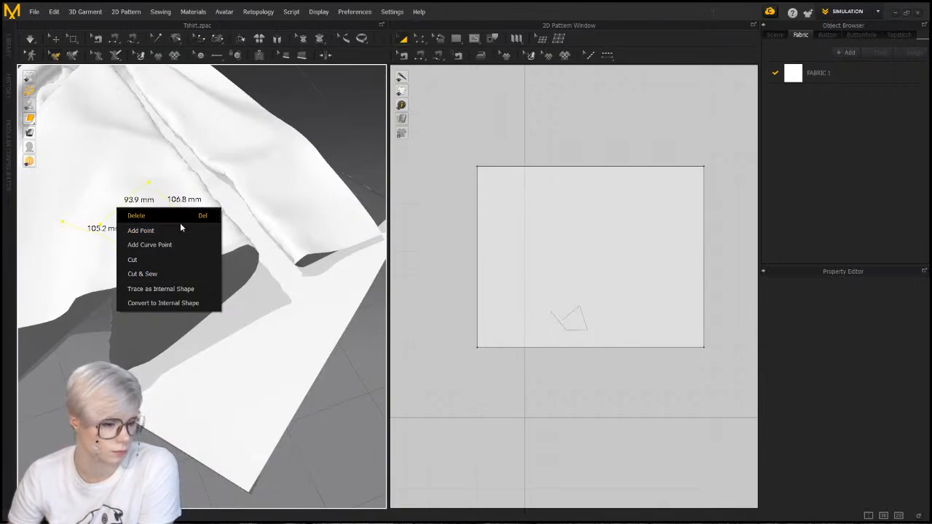
click(338, 120)
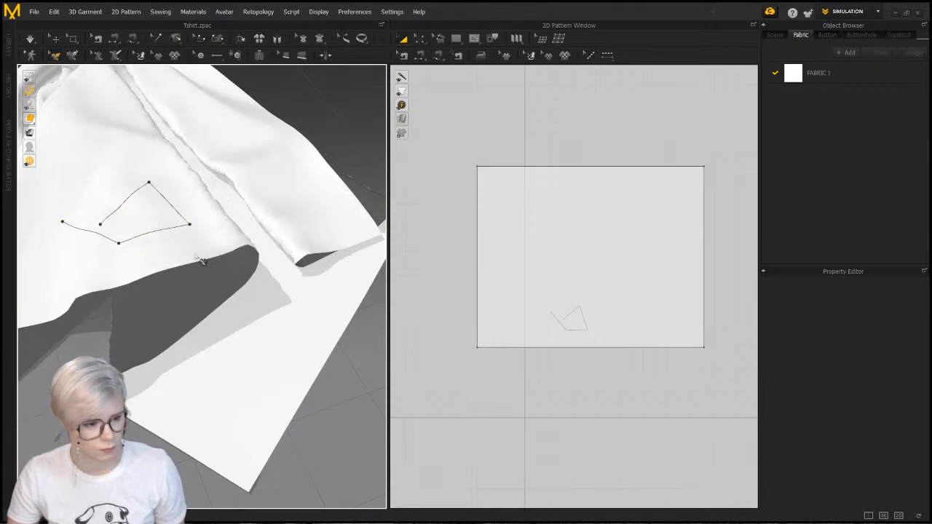
click(170, 233)
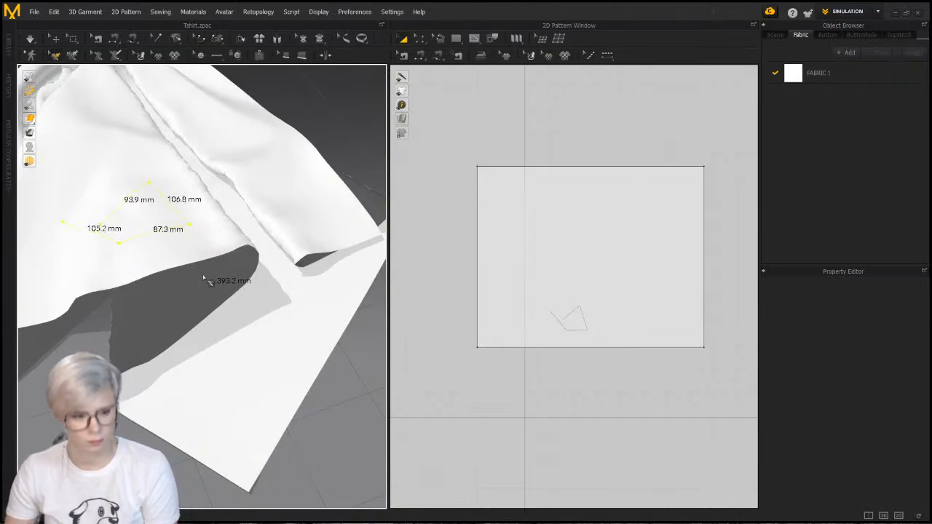
key(Delete)
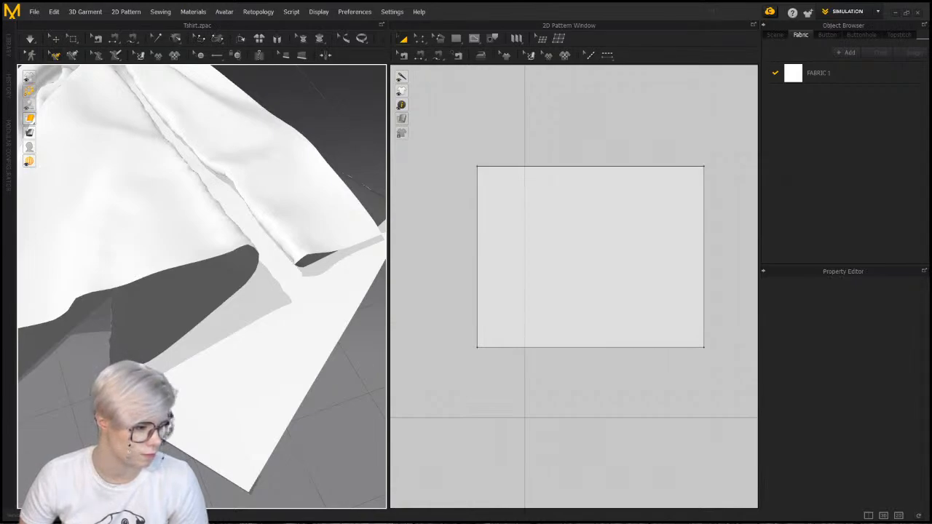
Return to selecting and moving in 3D, and select the draped cloth
right_drag(217, 219, 207, 233)
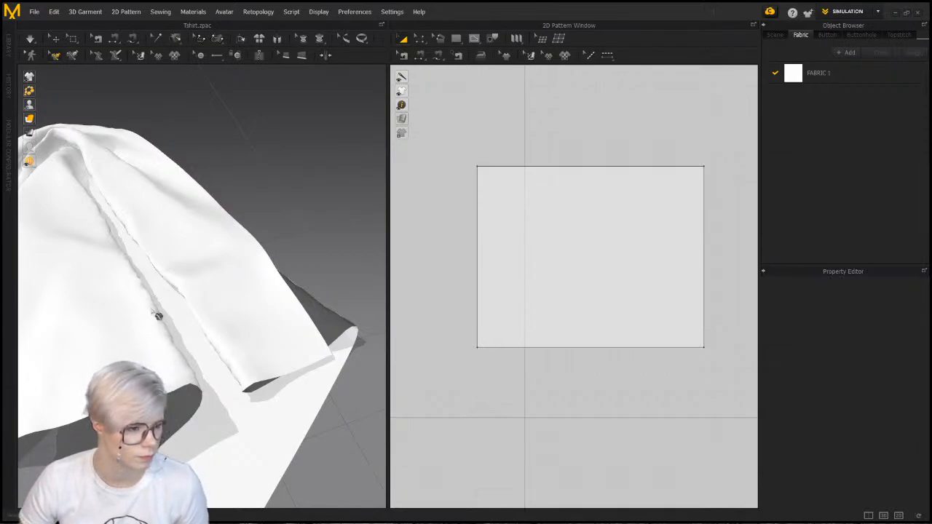
right_drag(157, 314, 193, 235)
right_drag(173, 205, 134, 192)
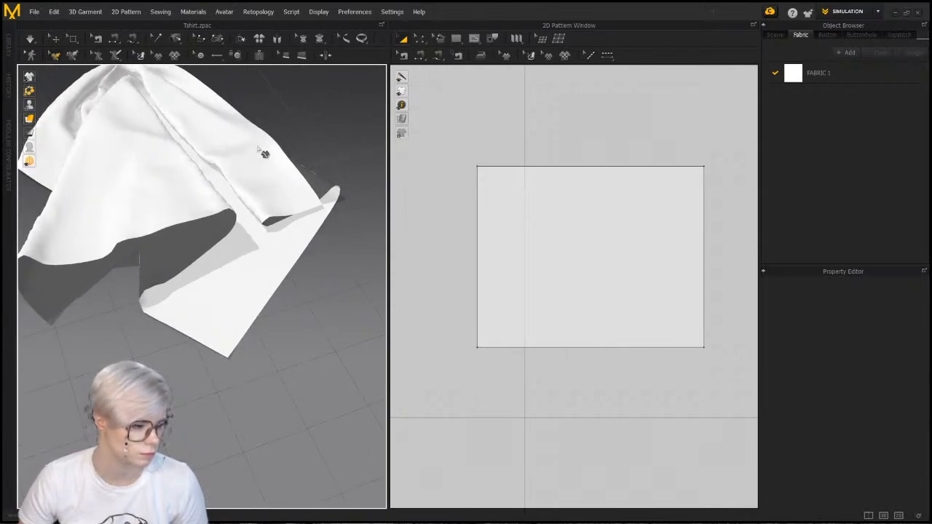
middle_drag(206, 331, 199, 373)
click(55, 38)
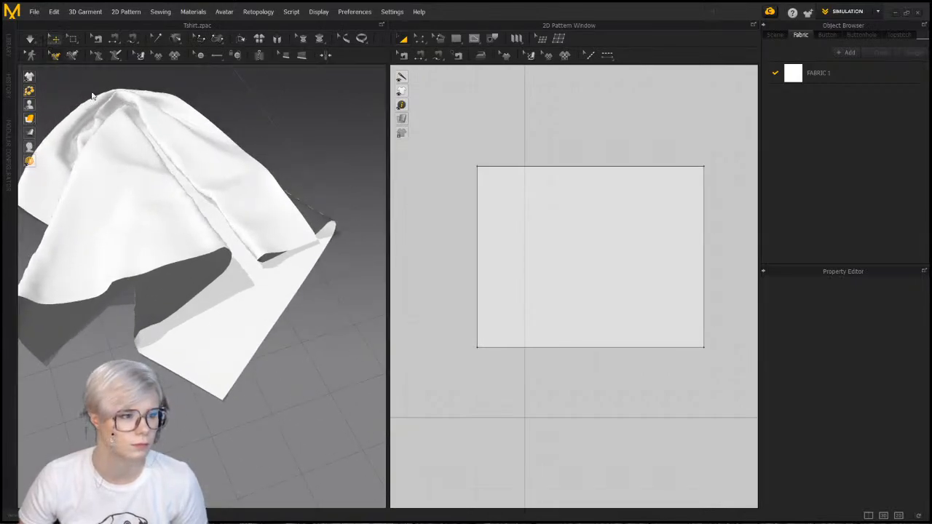
click(131, 187)
scroll(308, 291, down, 5)
scroll(318, 292, down, 6)
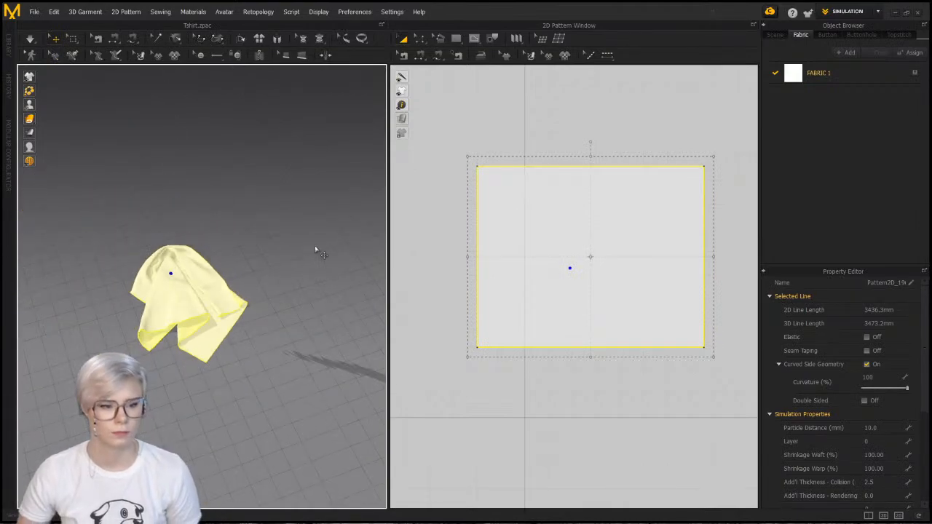
Delete the pleated panel hanging above the floor, keeping the draped cloth
middle_drag(182, 116, 191, 278)
right_drag(190, 279, 296, 213)
click(517, 38)
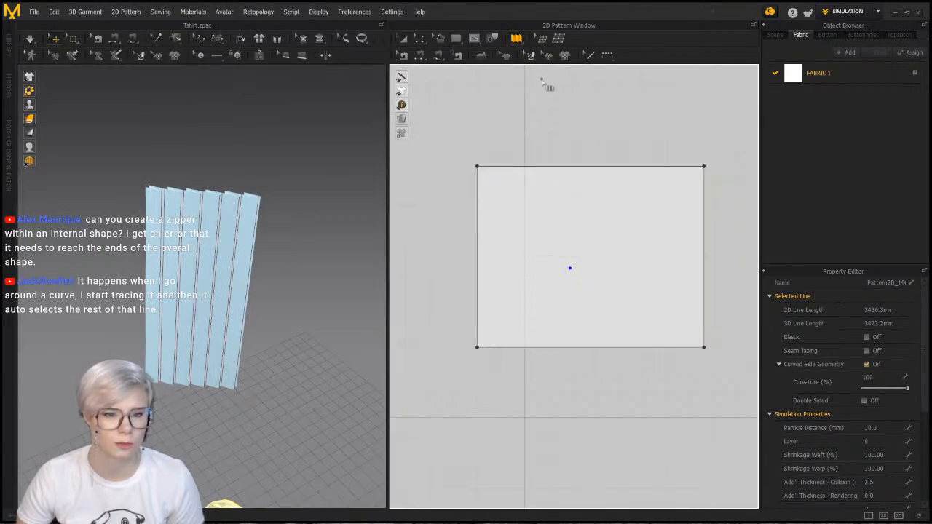
middle_drag(174, 351, 149, 239)
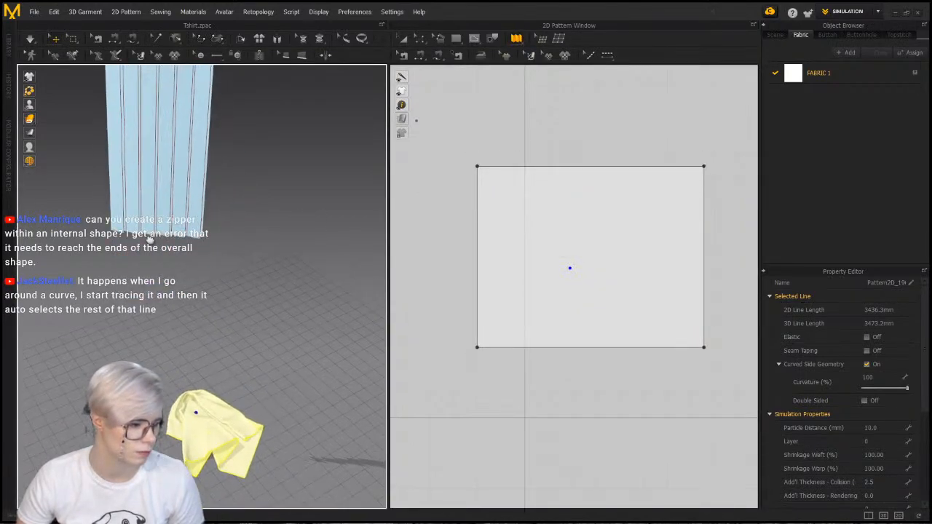
click(162, 150)
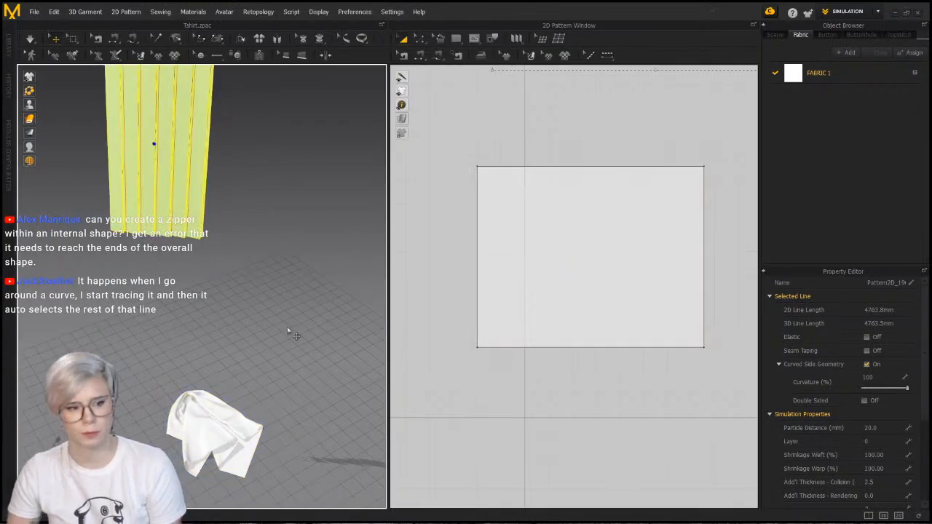
key(Delete)
Draw a narrow horizontal internal rectangle in the lower middle of the cloth's 2D pattern
middle_drag(287, 331, 291, 225)
scroll(267, 418, up, 5)
middle_drag(252, 345, 239, 305)
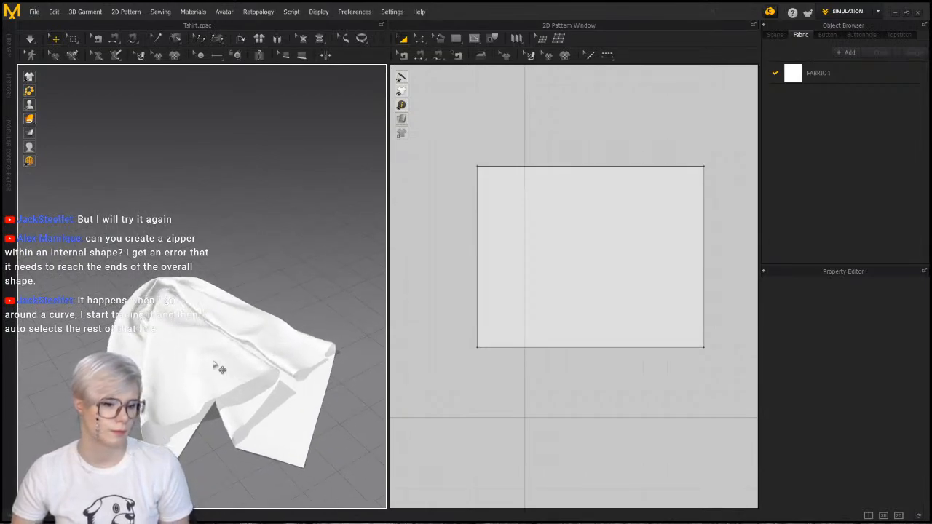
click(473, 38)
click(481, 80)
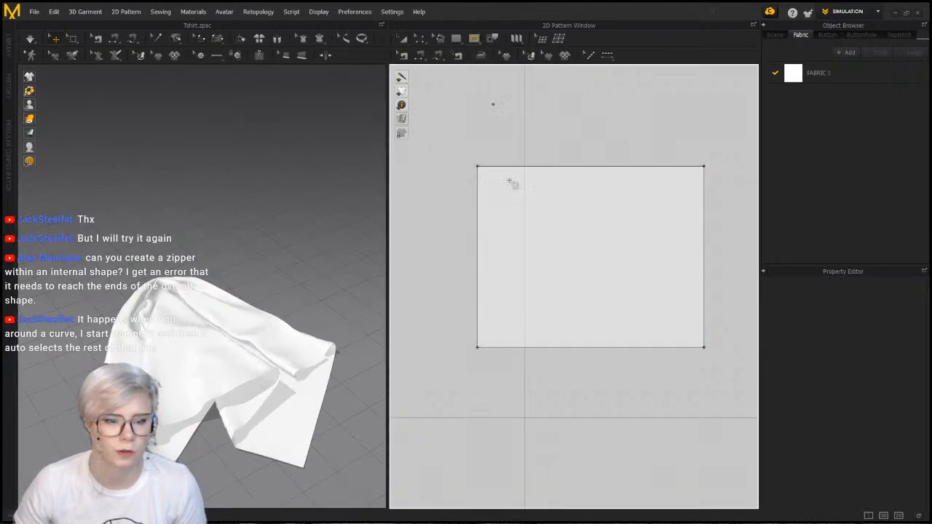
click(204, 360)
drag(566, 295, 604, 303)
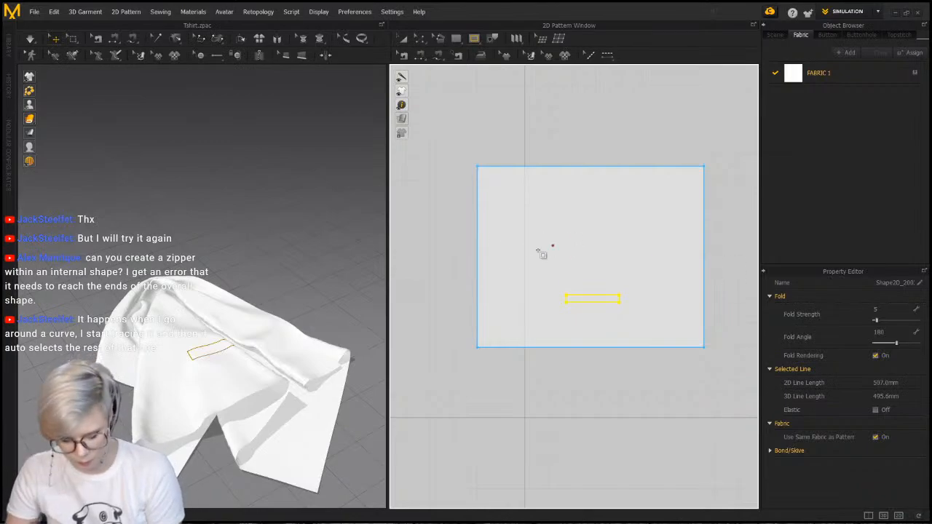
Convert the narrow internal rectangle in the cloth pattern to a hole
scroll(561, 300, up, 2)
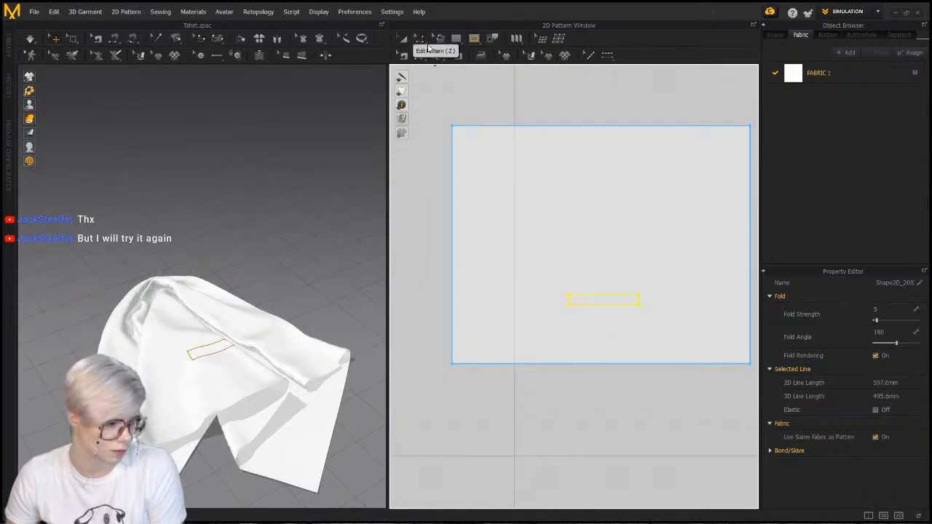
click(427, 40)
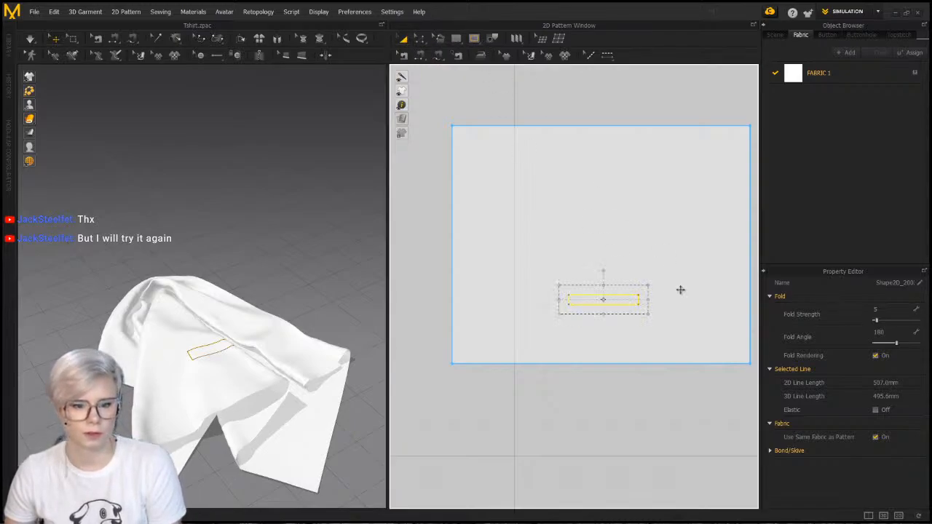
right_click(621, 301)
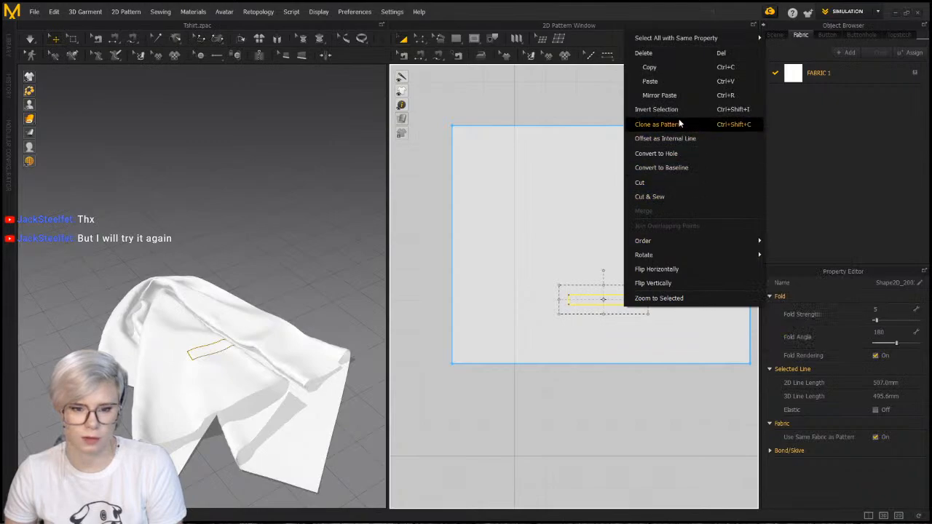
click(686, 153)
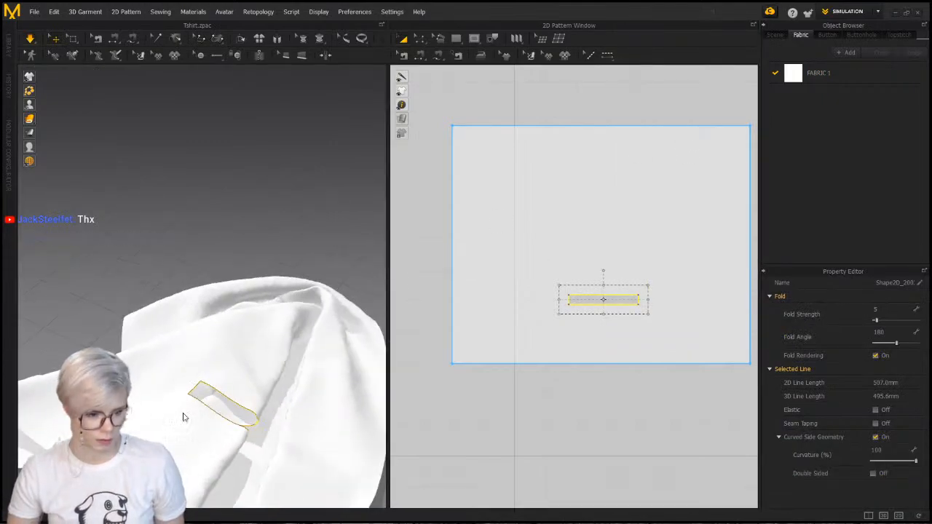
Move the rectangular hole down and to the left within the cloth pattern, closer to its bottom edge
click(194, 357)
click(479, 473)
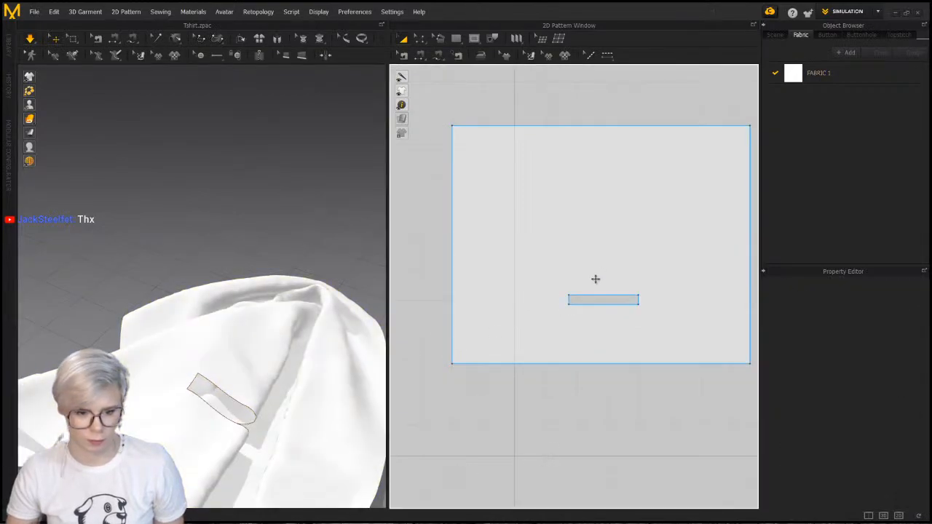
drag(596, 303, 559, 338)
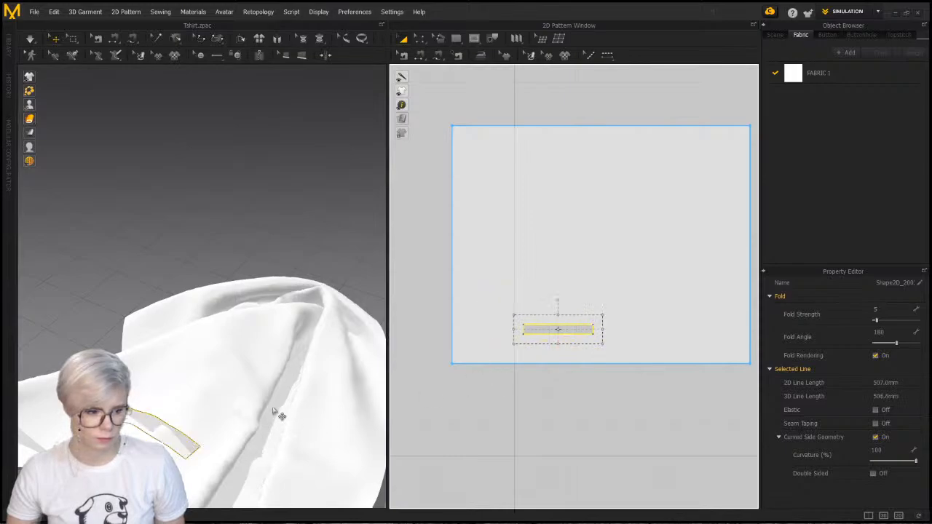
Create a zipper across the rectangular hole in the draped cloth, running along its two long edges
middle_drag(207, 406, 270, 340)
click(261, 57)
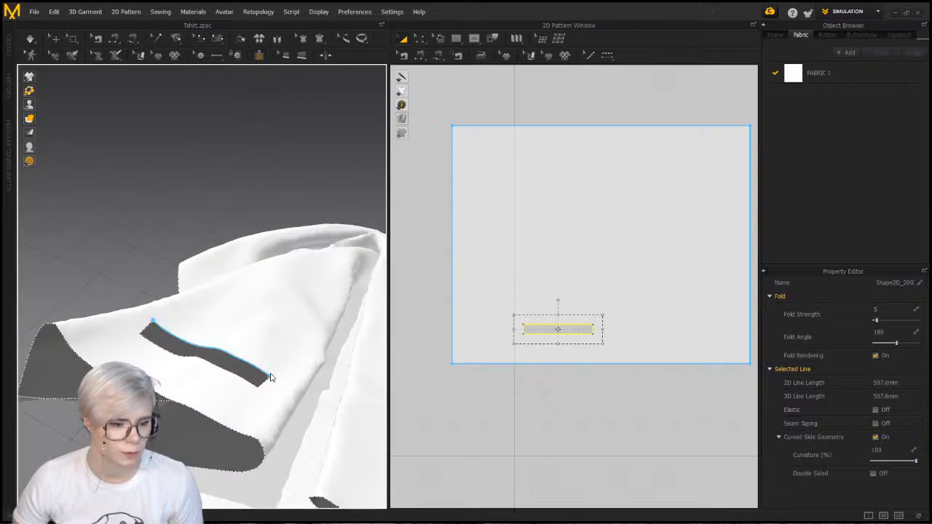
right_drag(242, 359, 144, 298)
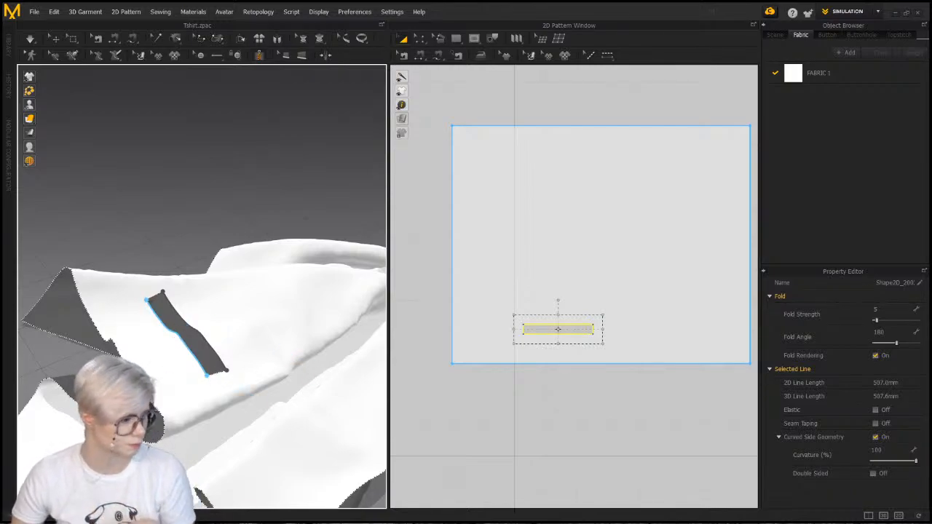
double_click(147, 301)
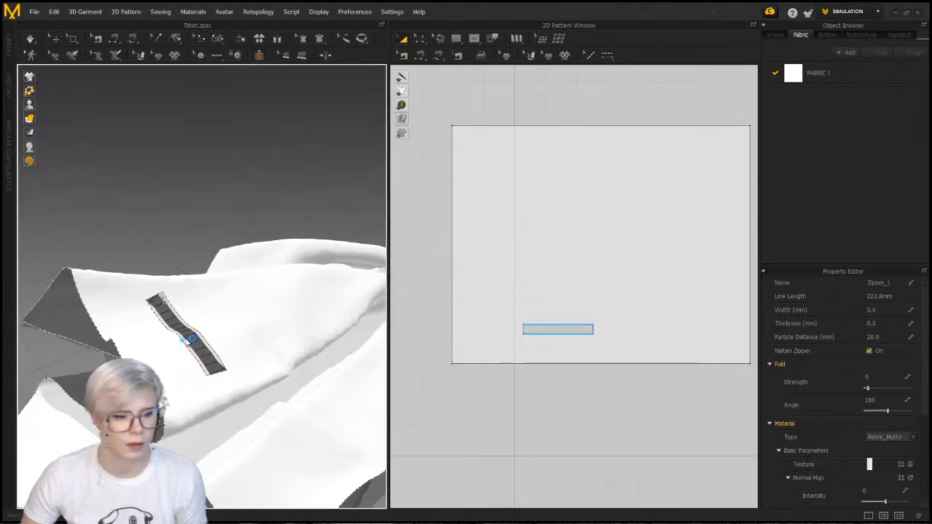
Narrow the rectangular hole in the cloth's 2D pattern by lowering its upper edge to about half the height
scroll(466, 344, up, 5)
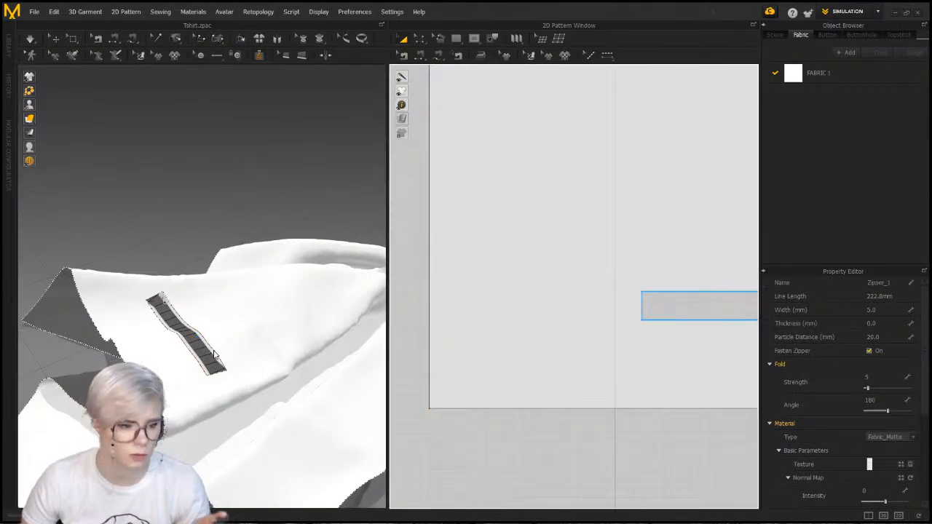
middle_drag(649, 317, 582, 299)
click(421, 40)
middle_drag(651, 311, 582, 292)
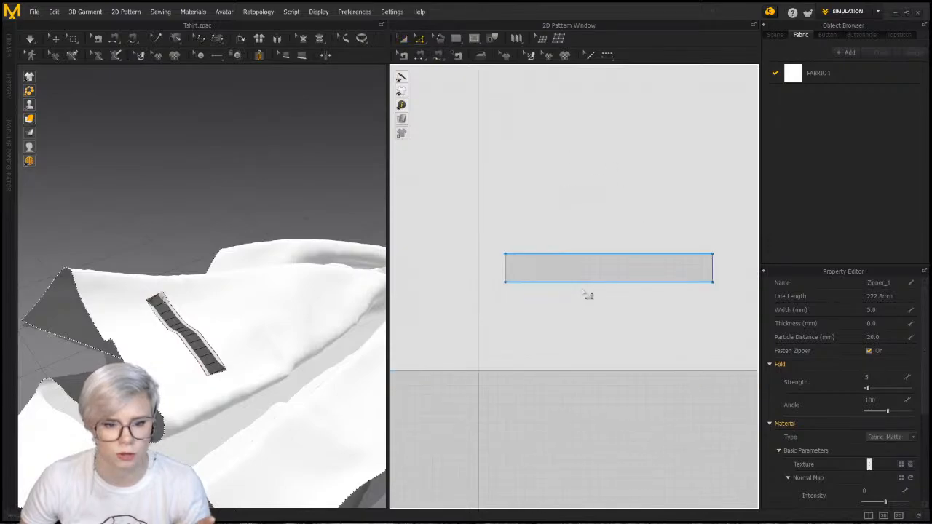
click(404, 38)
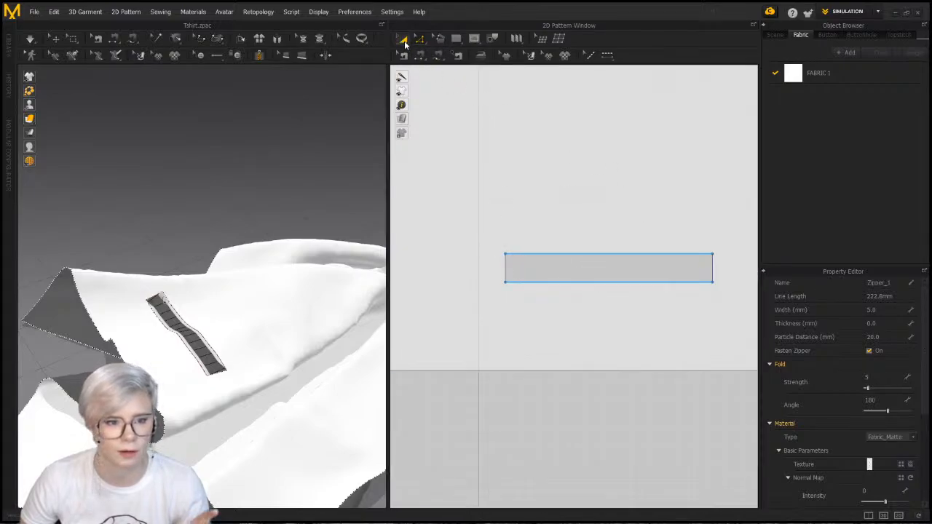
click(513, 260)
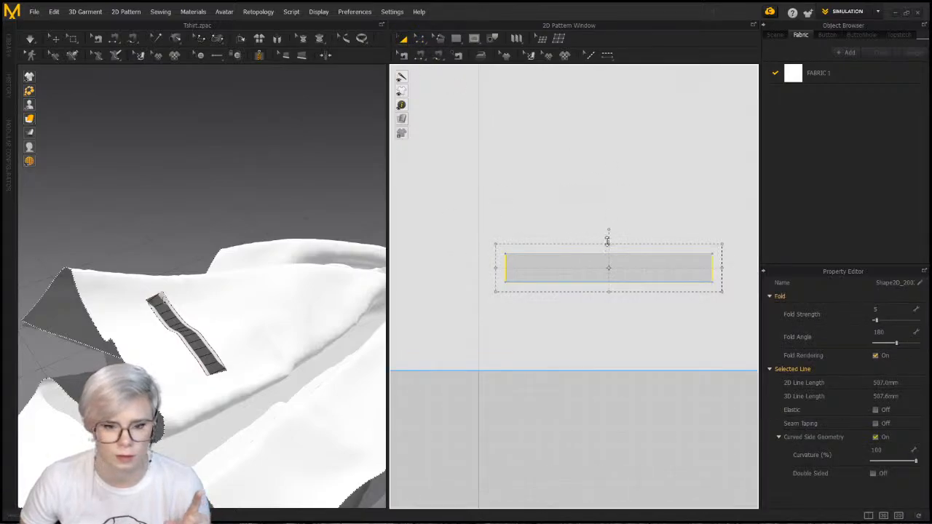
drag(609, 244, 607, 257)
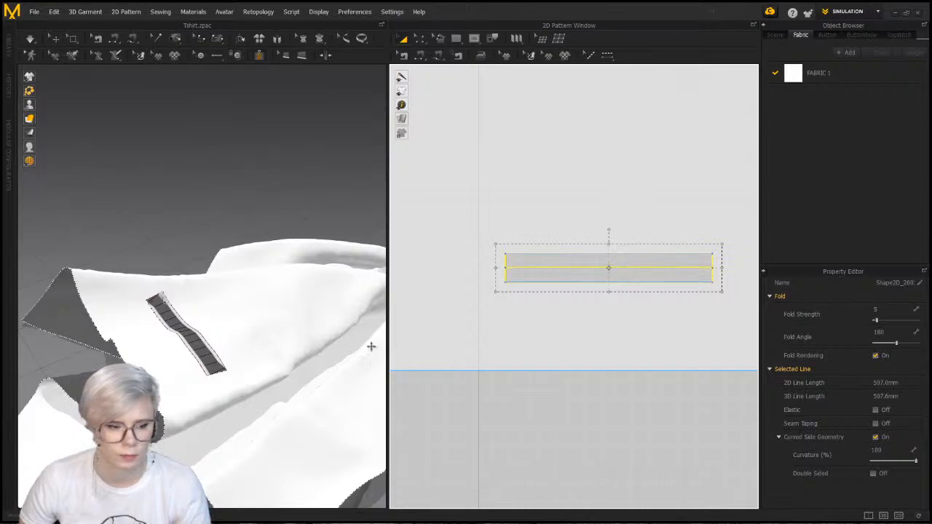
Widen the zipper inside the hole to 6 mm, settling on a final width of 7 mm
scroll(166, 341, up, 3)
middle_drag(168, 341, 233, 310)
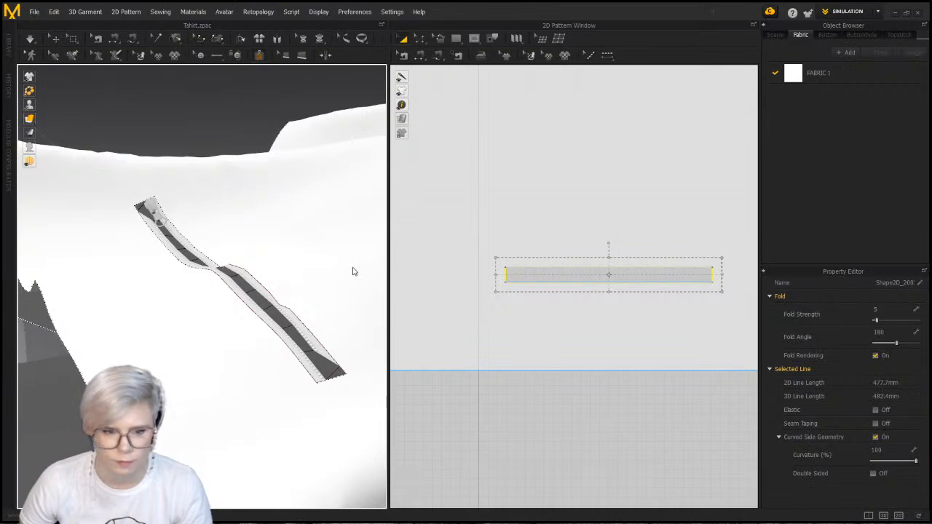
click(56, 38)
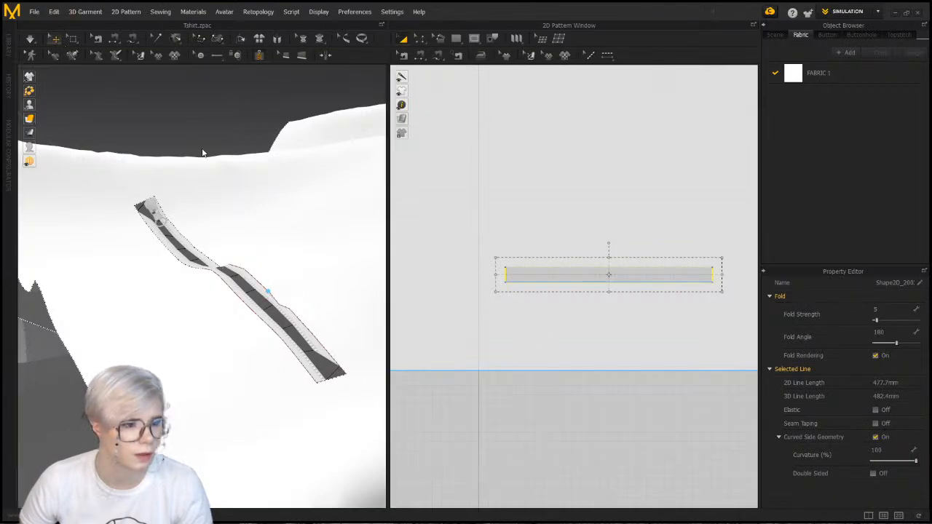
key(ctrl+a)
click(241, 295)
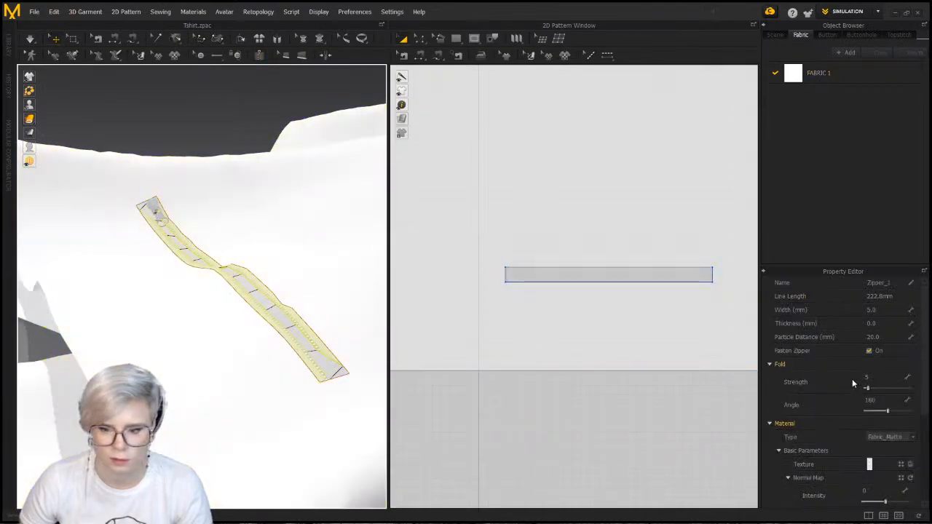
click(878, 310)
text(0)
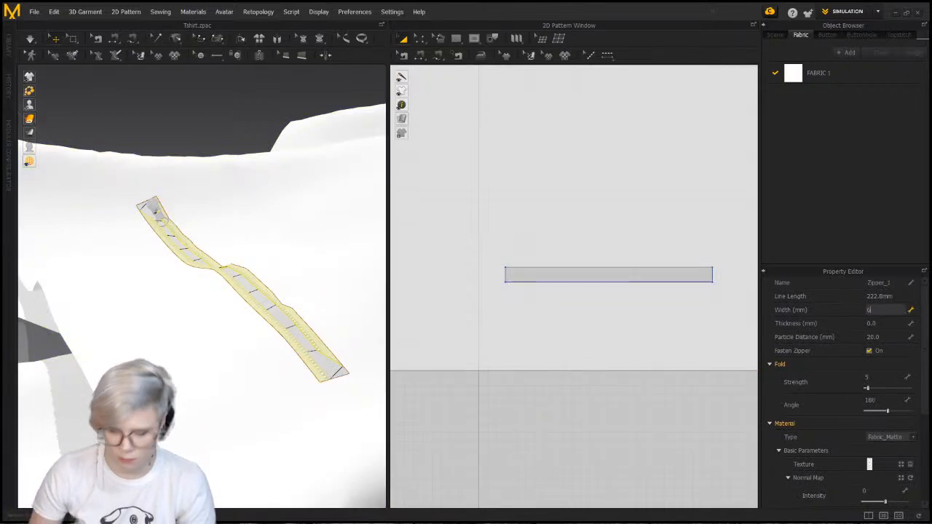
key(Return)
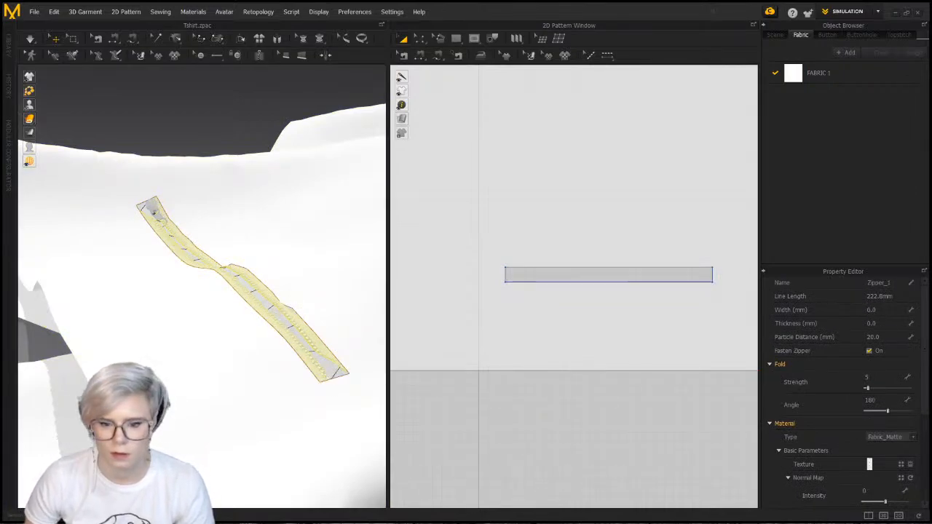
click(893, 311)
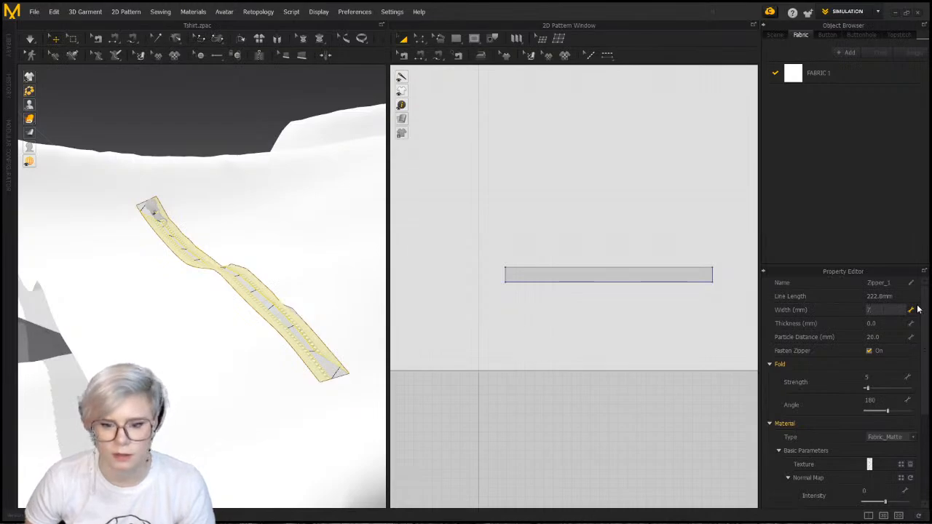
text(7)
key(Return)
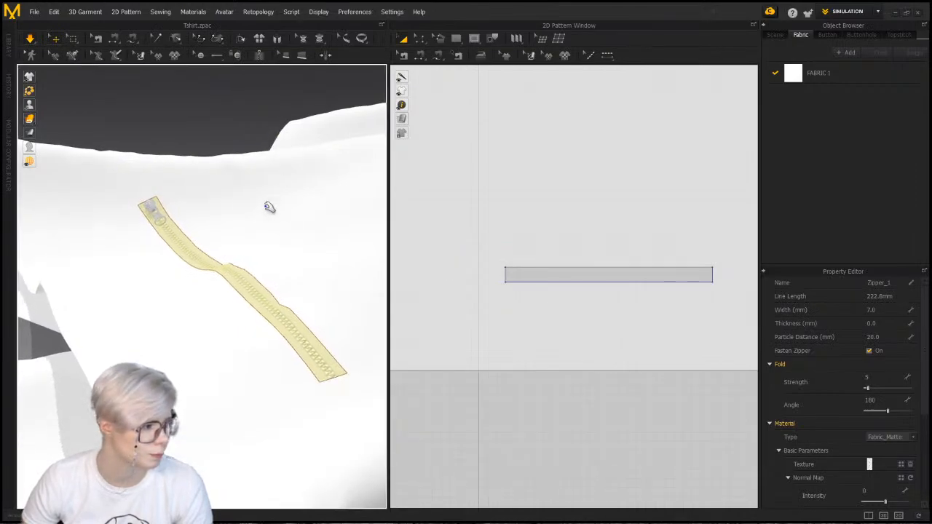
Simulate the cloth with the 7 mm zipper, examine how the zipper sits in the hole, and stop the simulation
right_drag(214, 273, 295, 333)
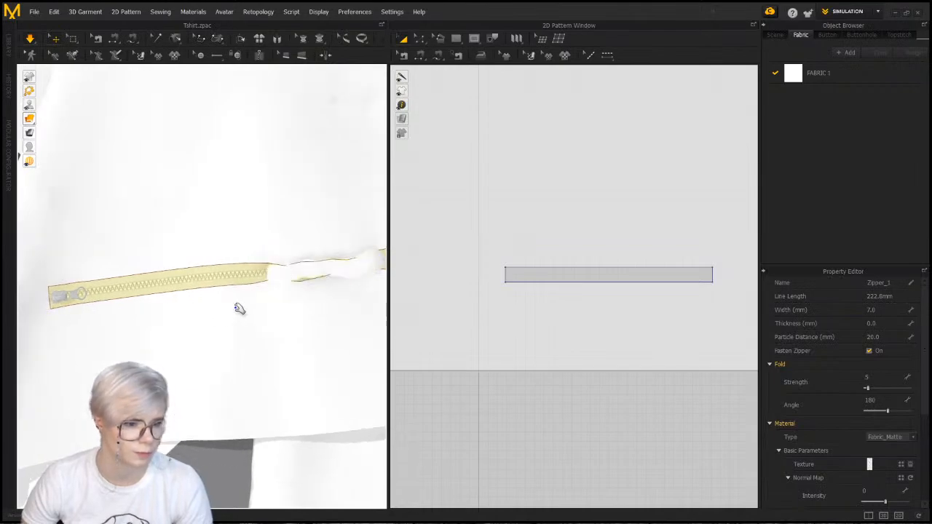
middle_drag(236, 306, 197, 263)
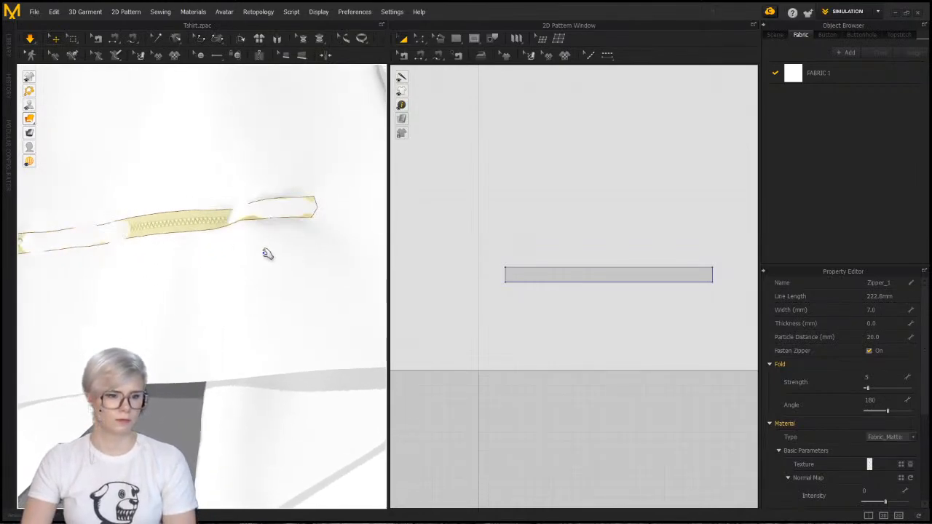
right_drag(268, 253, 237, 267)
key(space)
click(227, 276)
key(space)
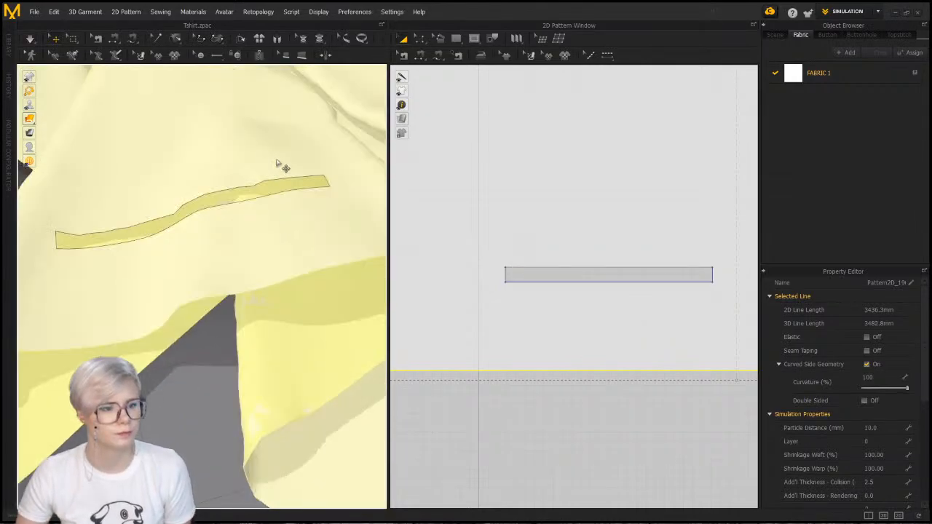
Create a second zipper along the two long edges of the narrowed hole in the cloth
click(432, 218)
key(ctrl+a)
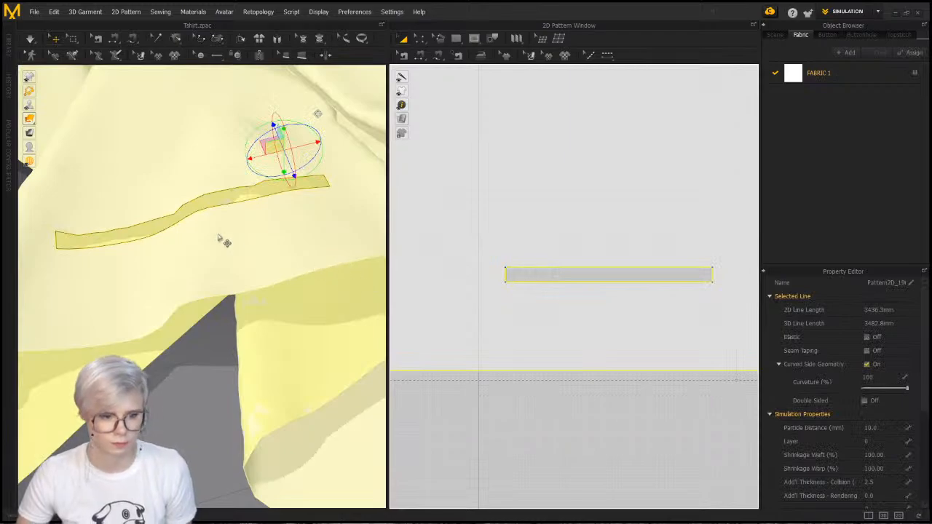
right_click(221, 232)
click(271, 119)
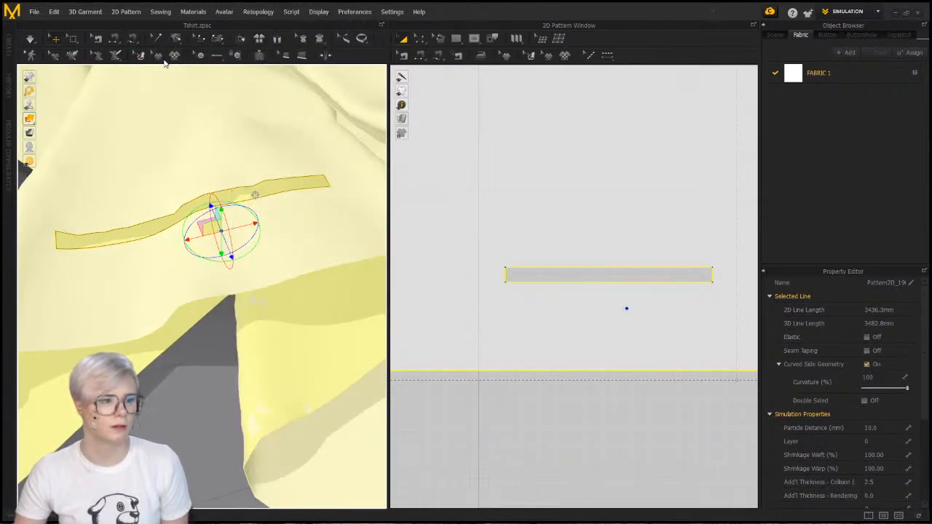
click(260, 55)
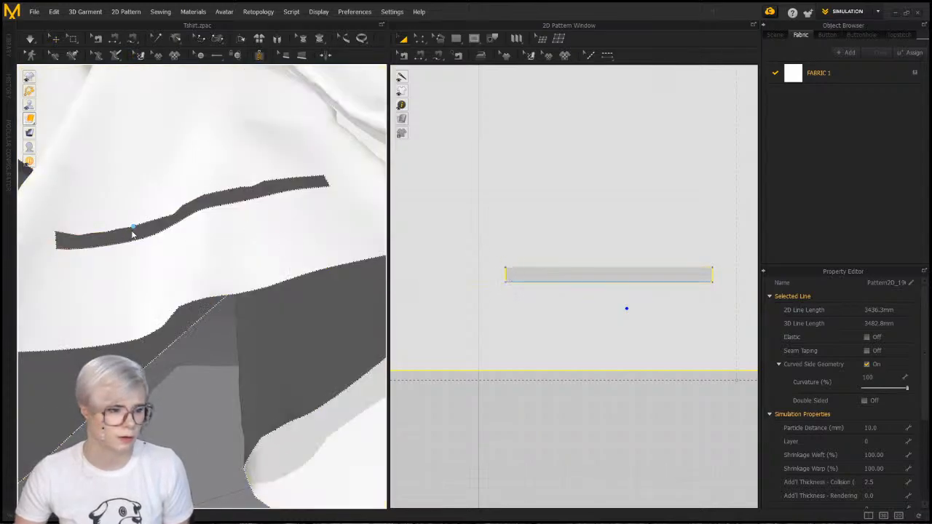
right_drag(133, 233, 149, 130)
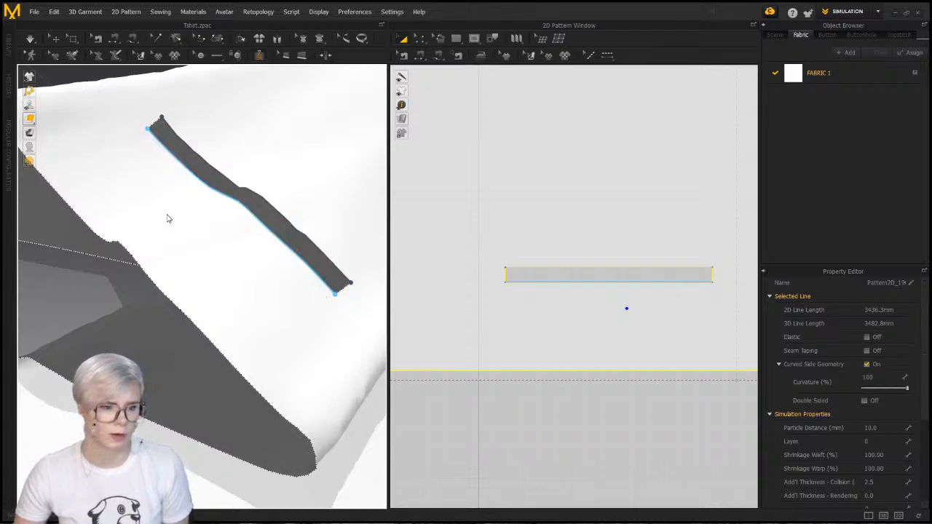
click(204, 189)
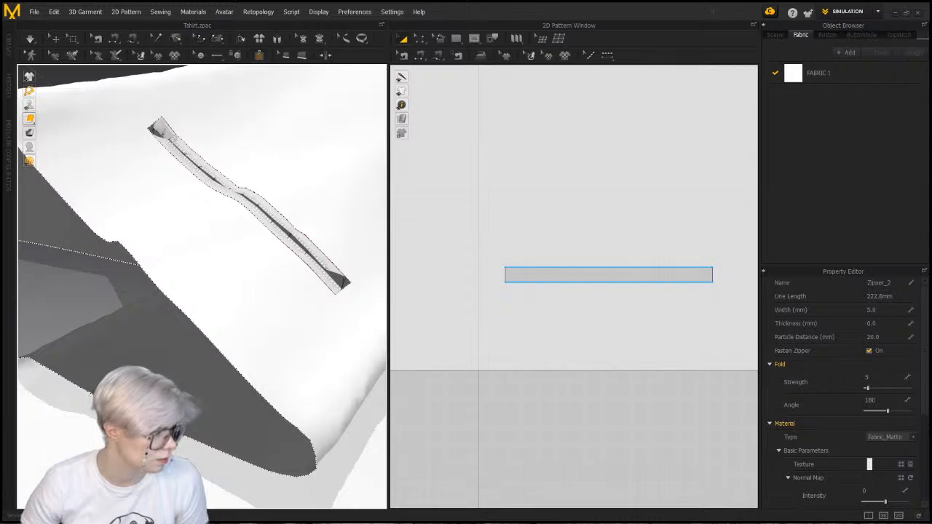
Test the second zipper in the hole by running the simulation briefly and stopping it
key(space)
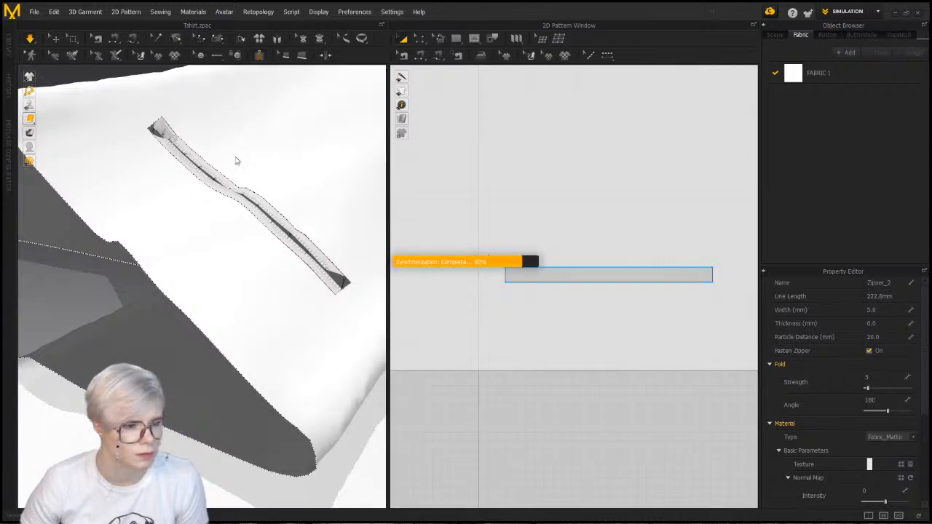
key(space)
key(space)
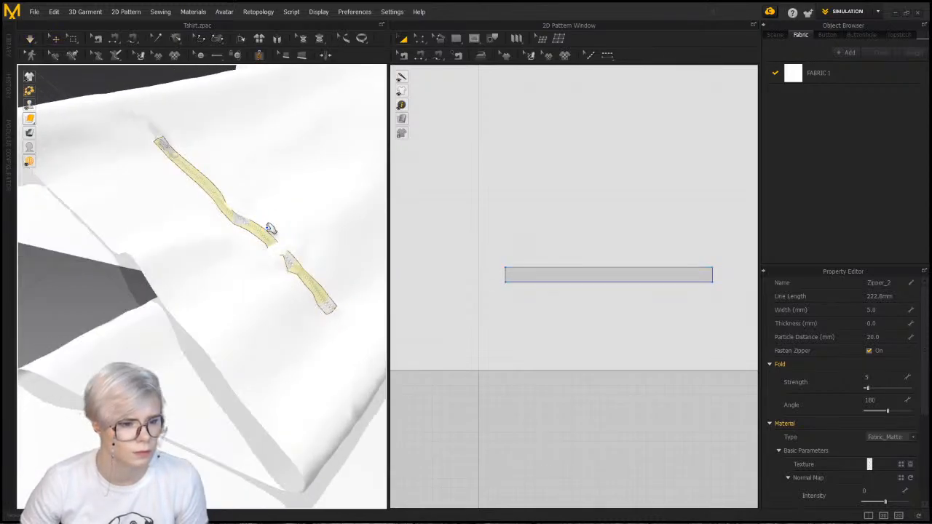
key(space)
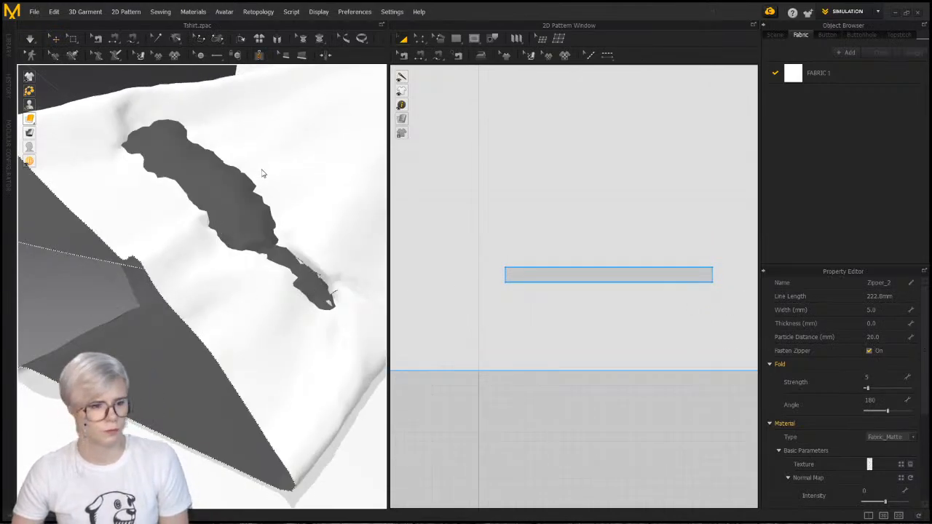
Reset the 3D arrangement of the crumpled cloth pattern to lay it out flat again
click(54, 37)
click(308, 117)
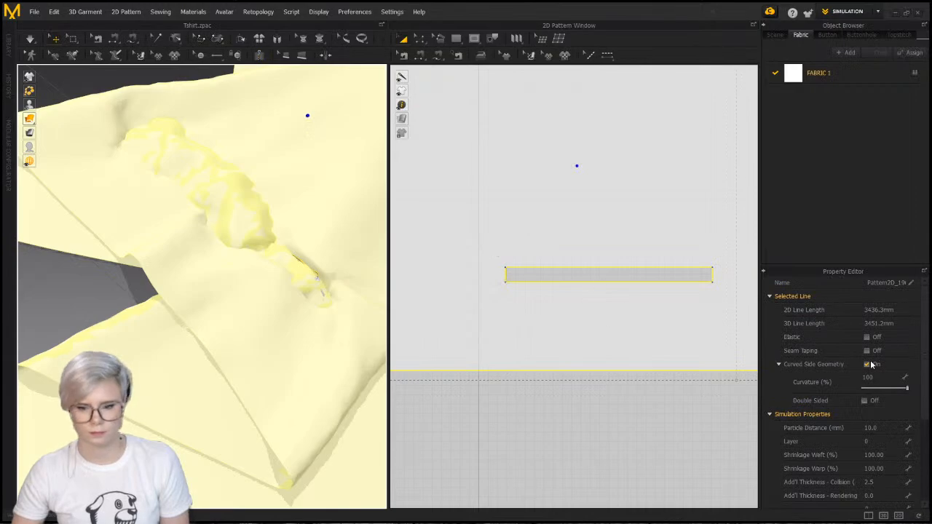
click(887, 428)
click(276, 211)
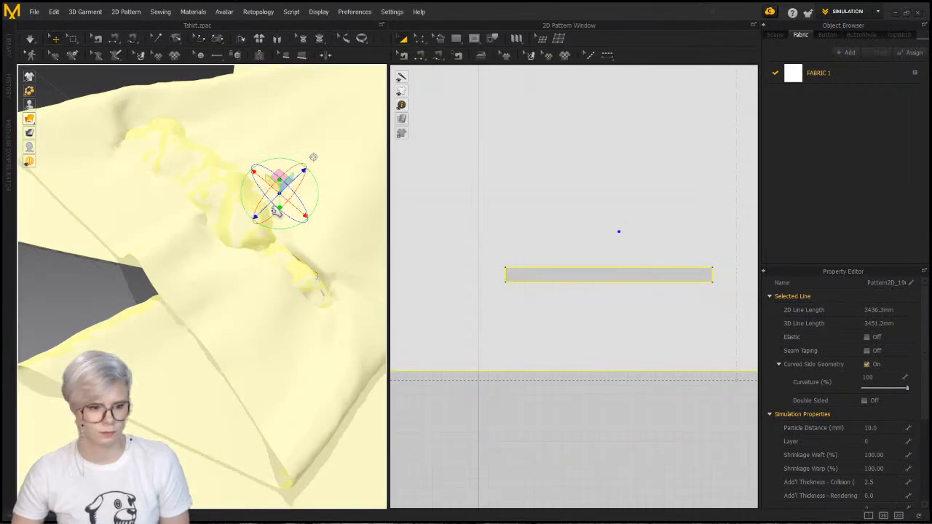
right_drag(312, 227, 291, 264)
right_click(291, 265)
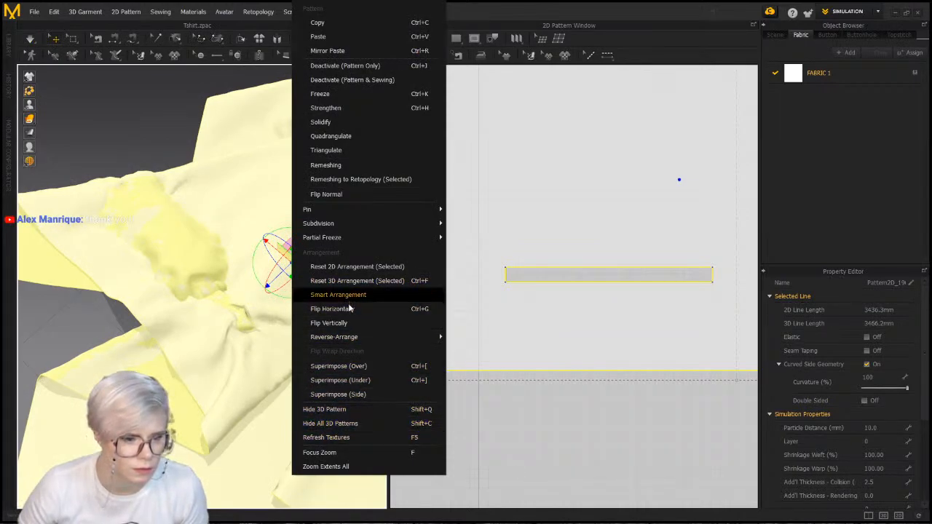
click(357, 281)
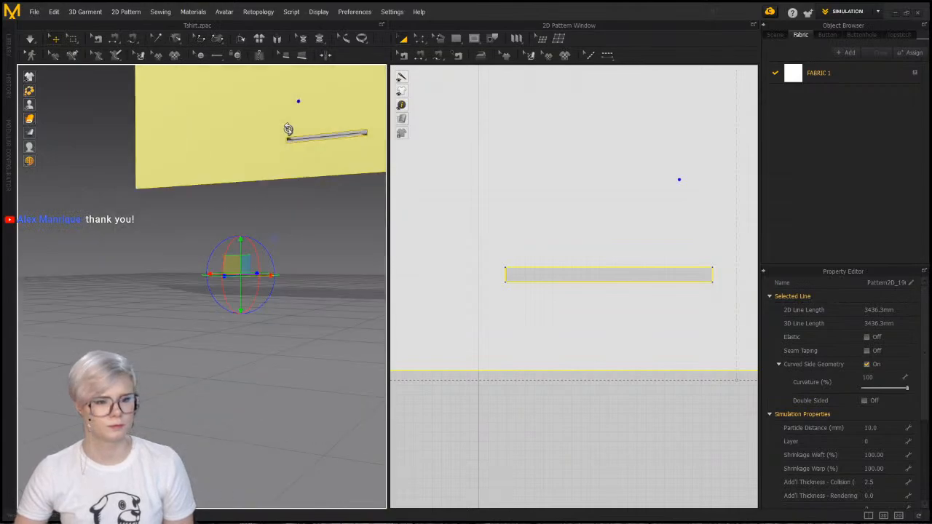
Freeze the flat cloth pattern around the zipper opening and start the simulation
scroll(327, 209, up, 3)
middle_drag(371, 225, 310, 275)
scroll(275, 350, up, 5)
middle_drag(274, 350, 165, 455)
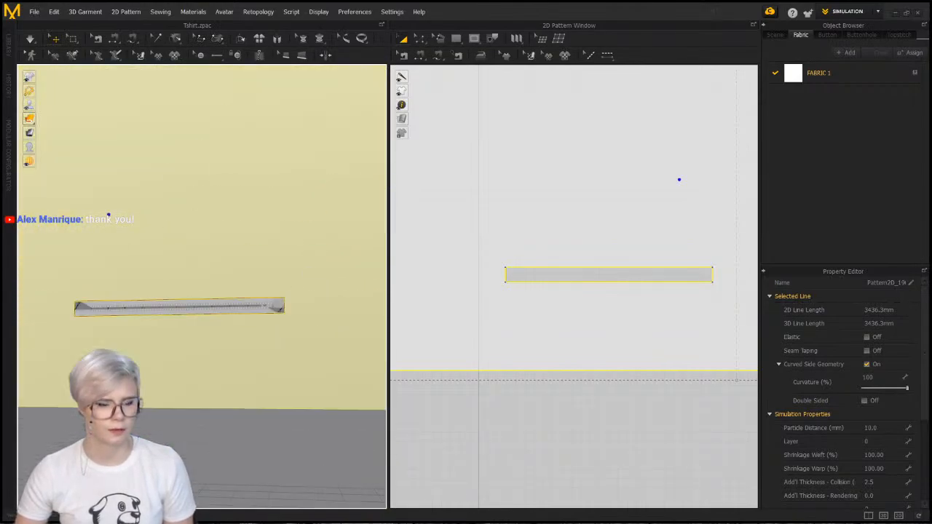
scroll(219, 364, up, 3)
middle_drag(226, 344, 250, 346)
click(220, 377)
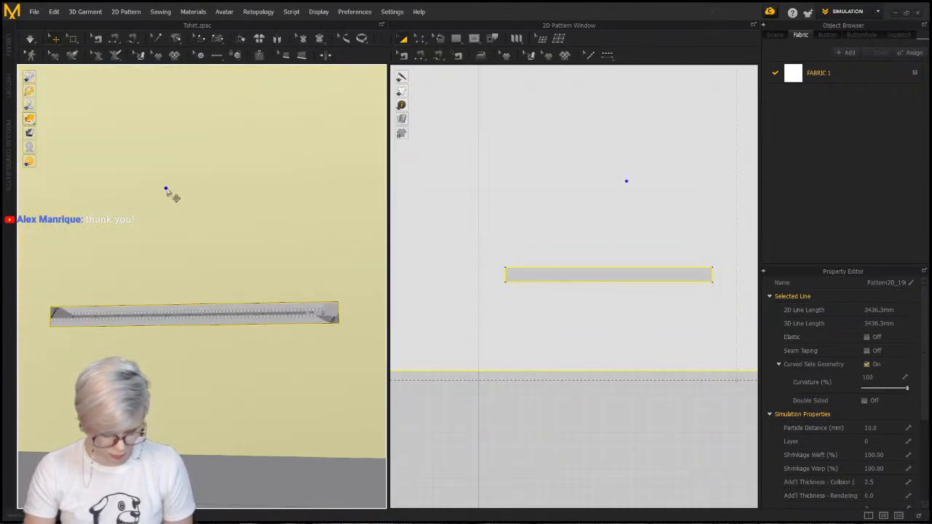
key(ctrl+k)
key(space)
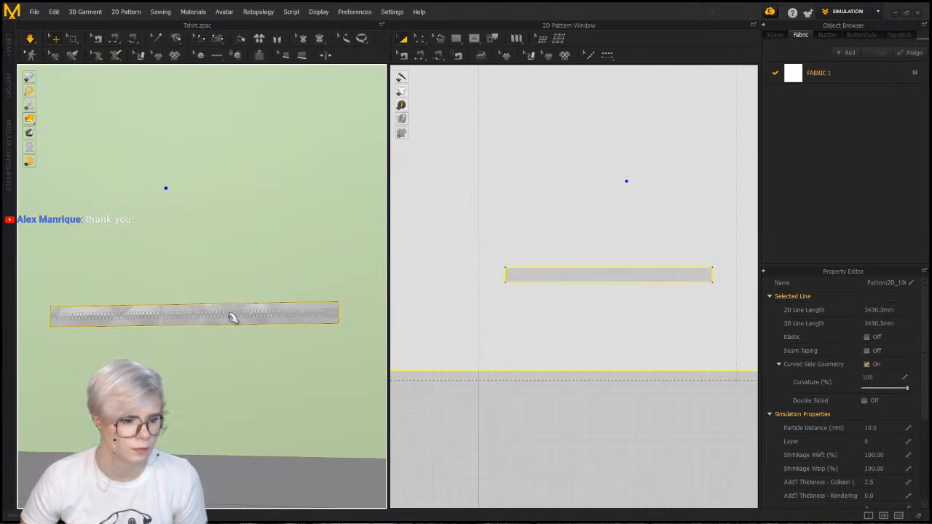
Stop the simulation and delete both overlapping zippers from the opening in the cloth
click(83, 321)
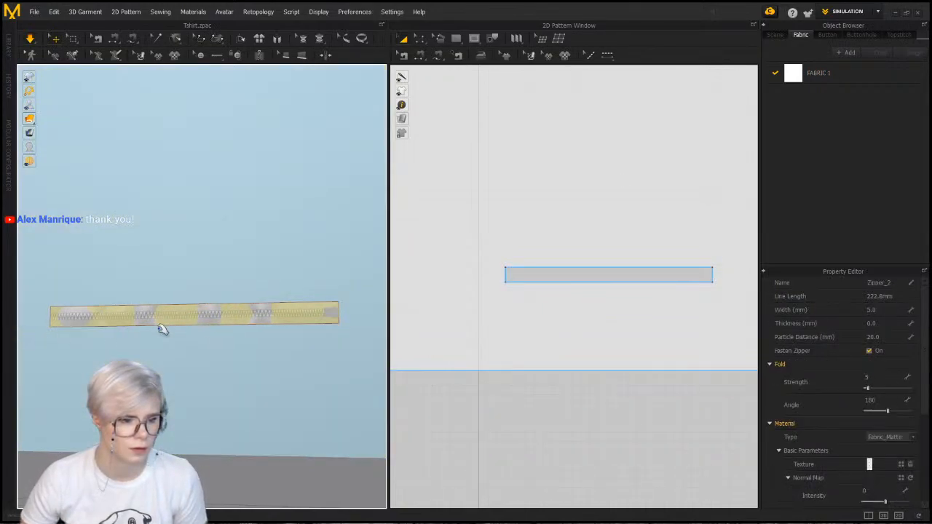
right_click(223, 316)
click(246, 337)
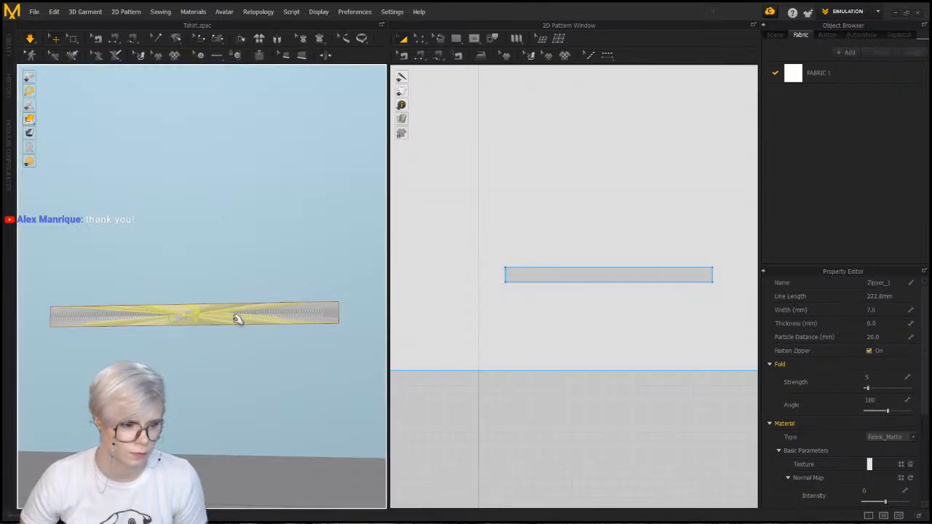
click(231, 354)
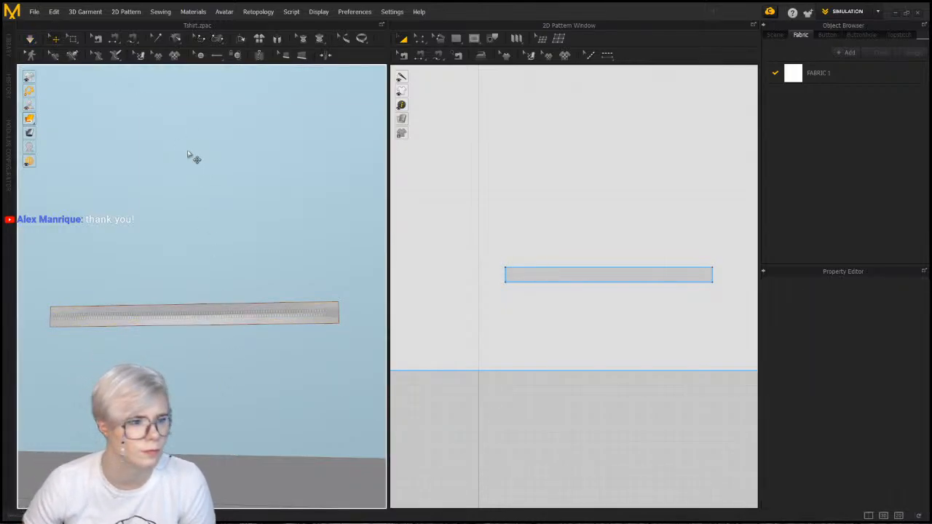
click(316, 315)
key(Delete)
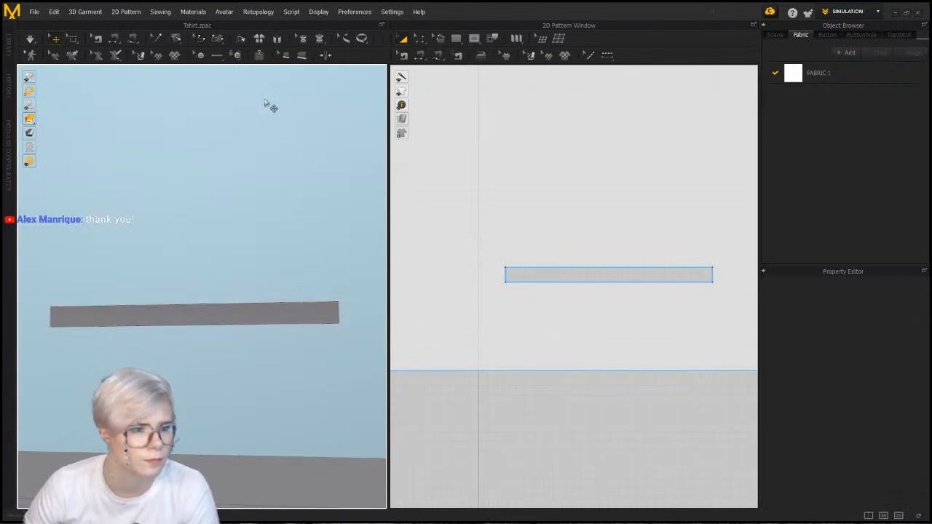
Create a single new zipper along the upper and lower long edges of the opening
right_drag(143, 326, 84, 334)
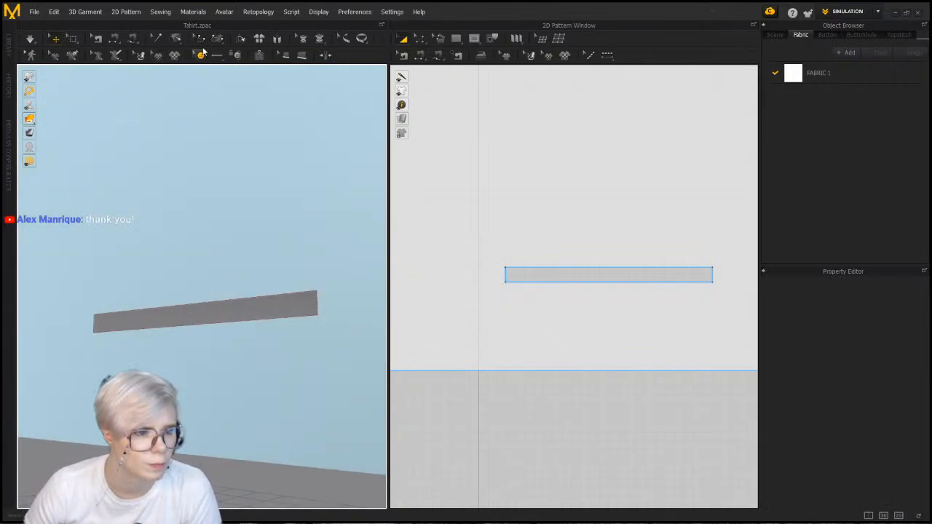
click(257, 56)
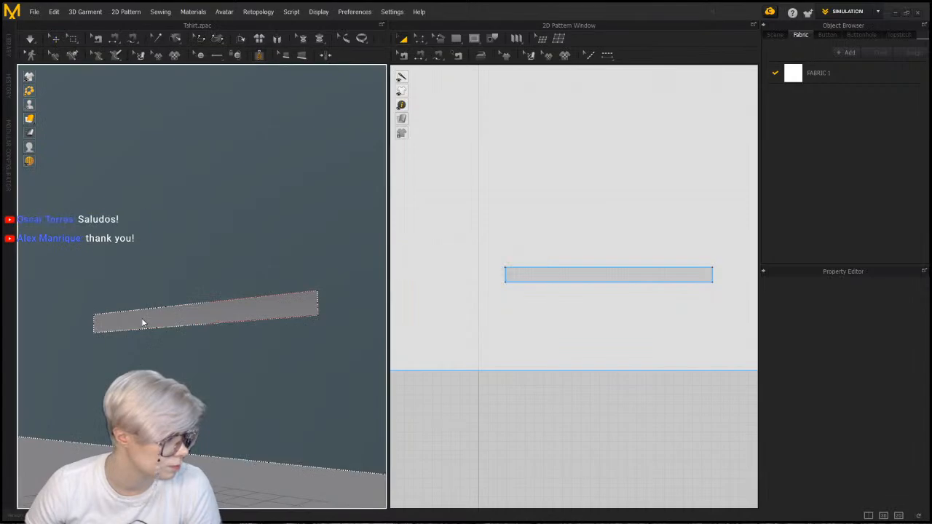
right_drag(171, 335, 195, 340)
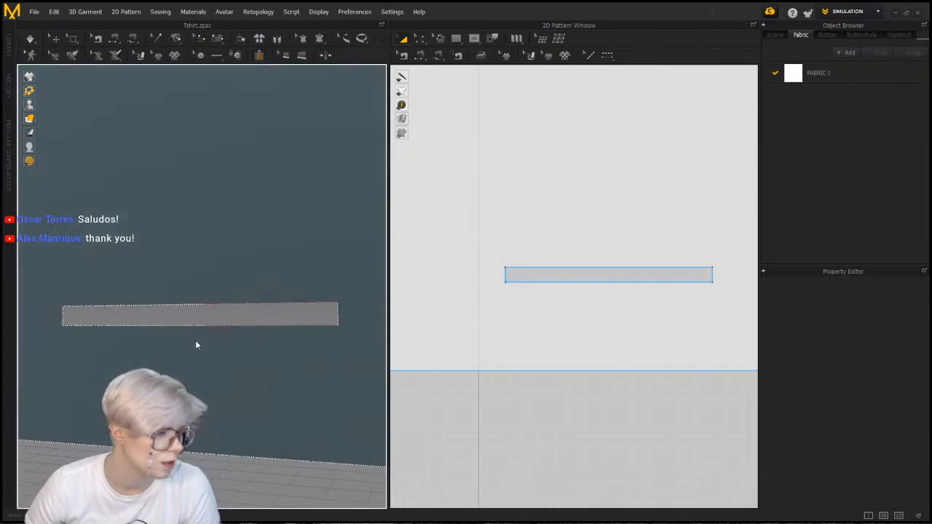
click(63, 306)
double_click(338, 303)
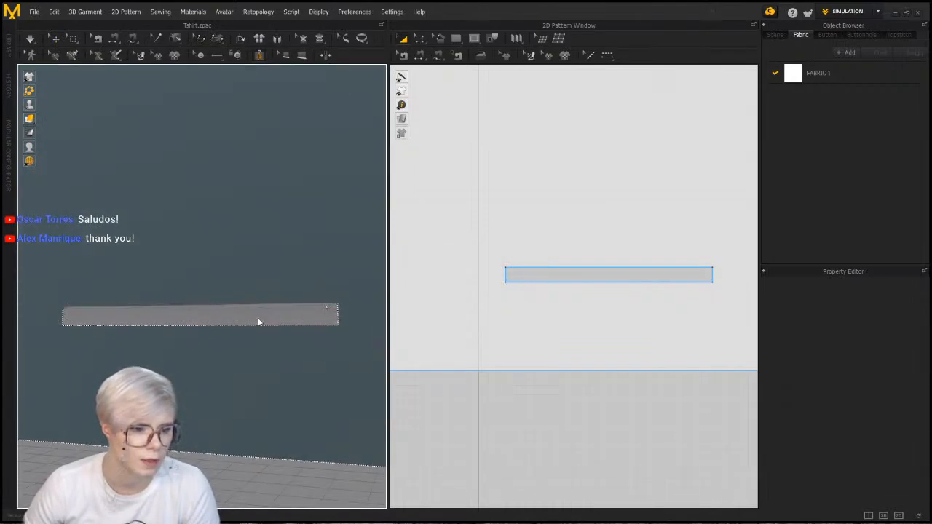
click(62, 321)
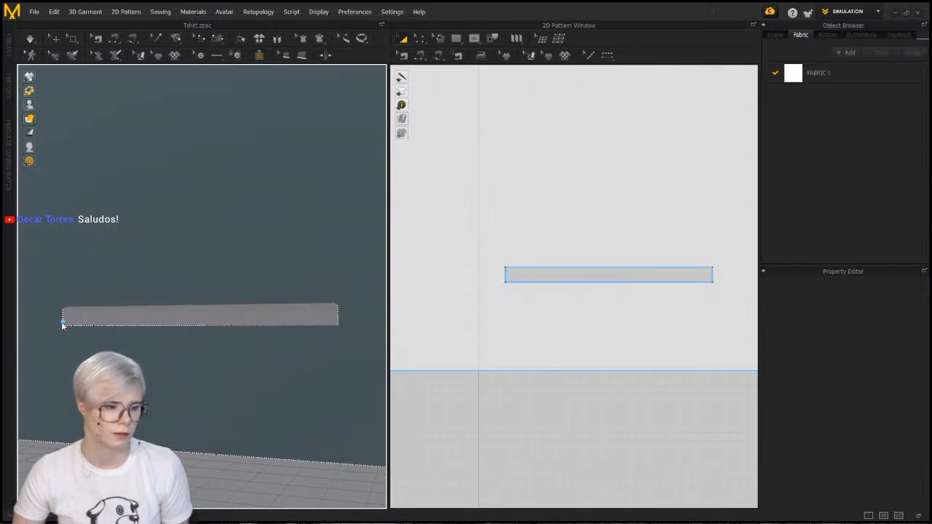
double_click(338, 325)
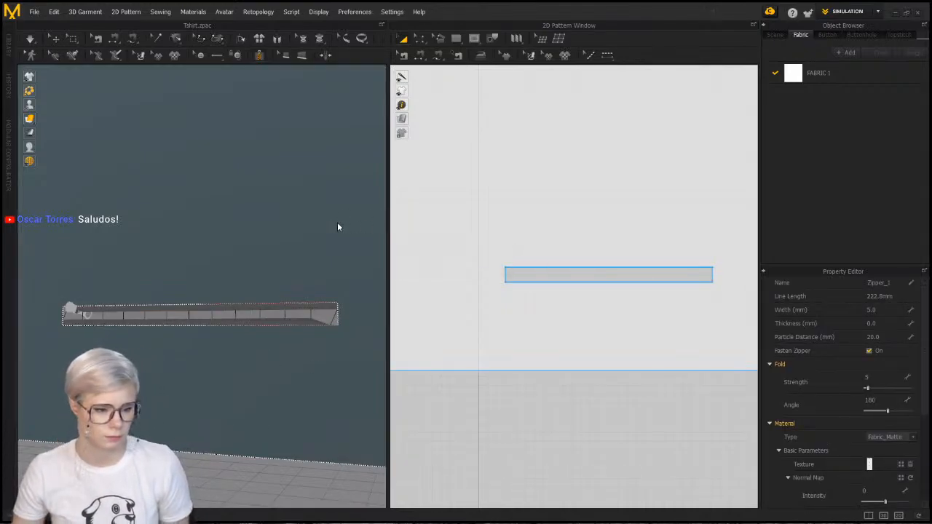
Simulate the new zipper so that it closes the opening, and stop the simulation
right_drag(326, 267, 255, 351)
key(space)
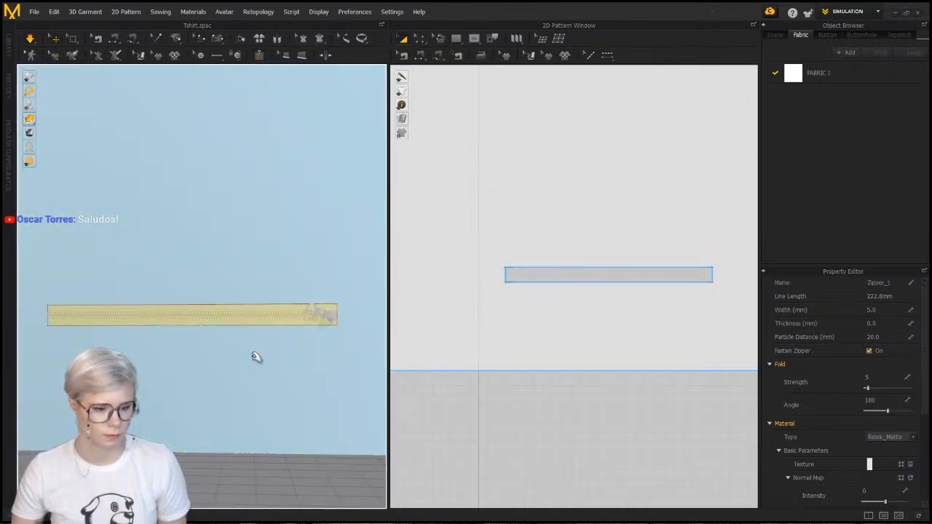
click(206, 435)
key(space)
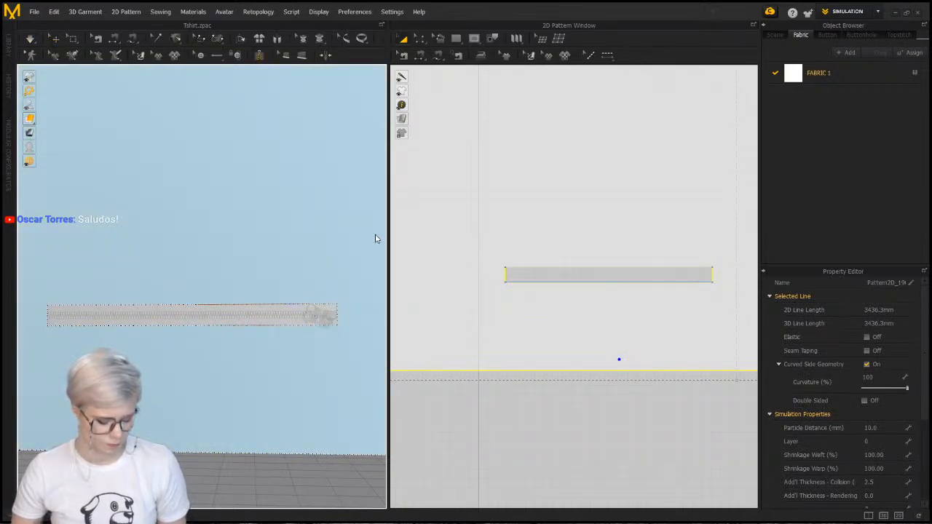
Move the zipper slider to about the middle of the opening and simulate it partly unzipped
click(56, 41)
click(314, 311)
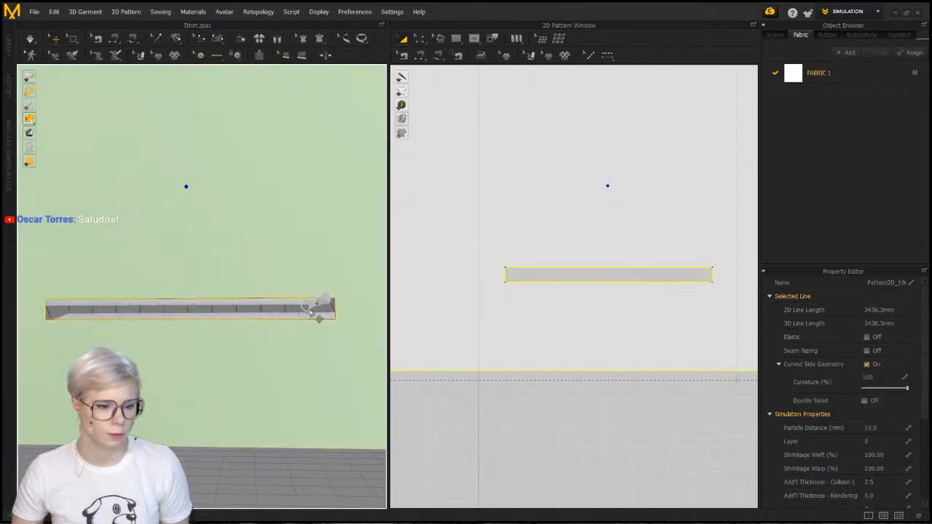
click(304, 309)
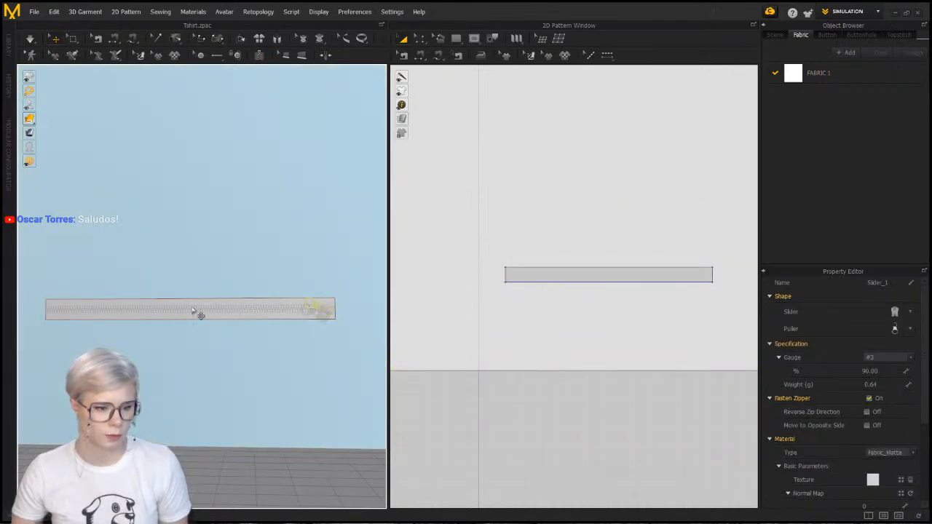
key(space)
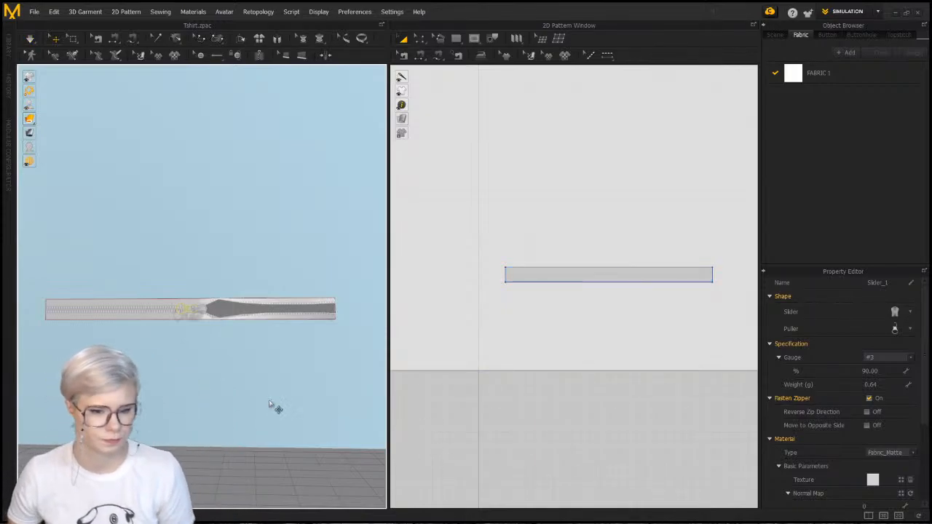
Delete the whole cloth pattern with its zipper to clear the workspace
scroll(273, 309, down, 5)
middle_drag(267, 330, 242, 410)
scroll(241, 409, down, 4)
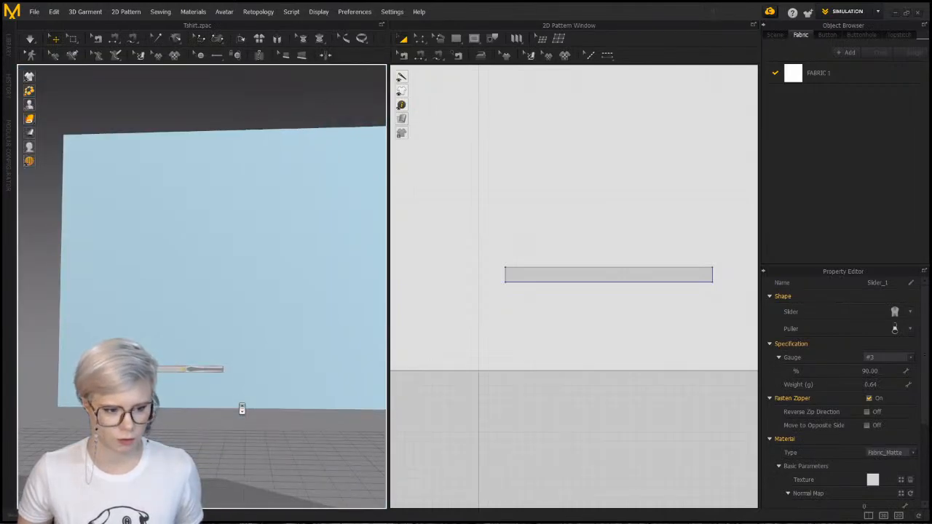
click(230, 276)
middle_drag(230, 276, 277, 240)
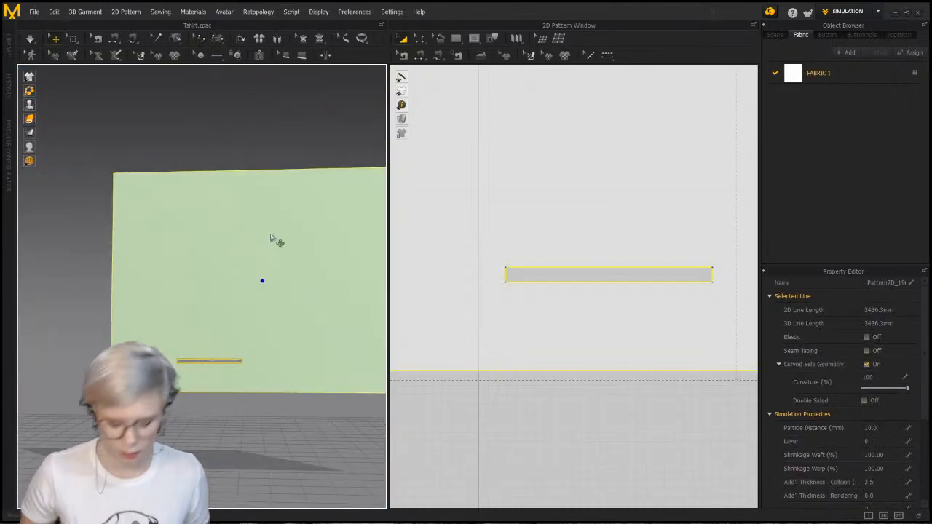
key(Delete)
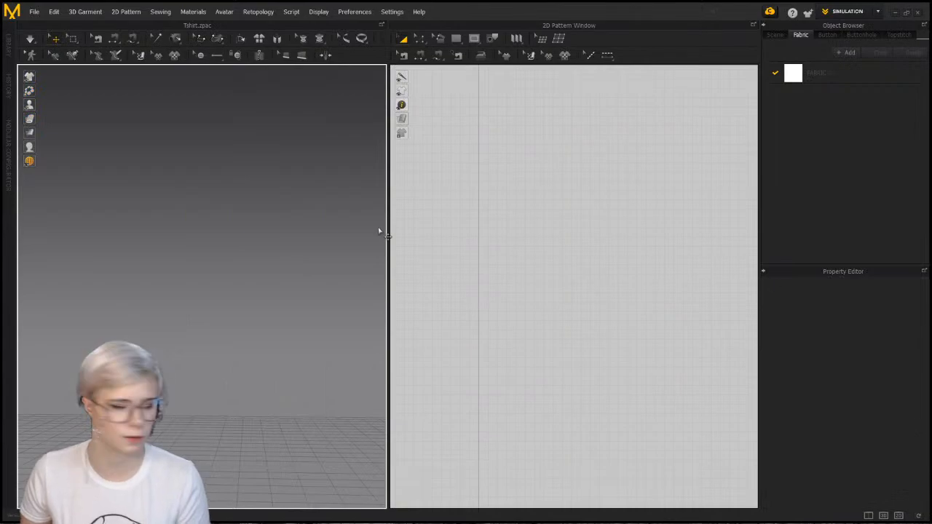